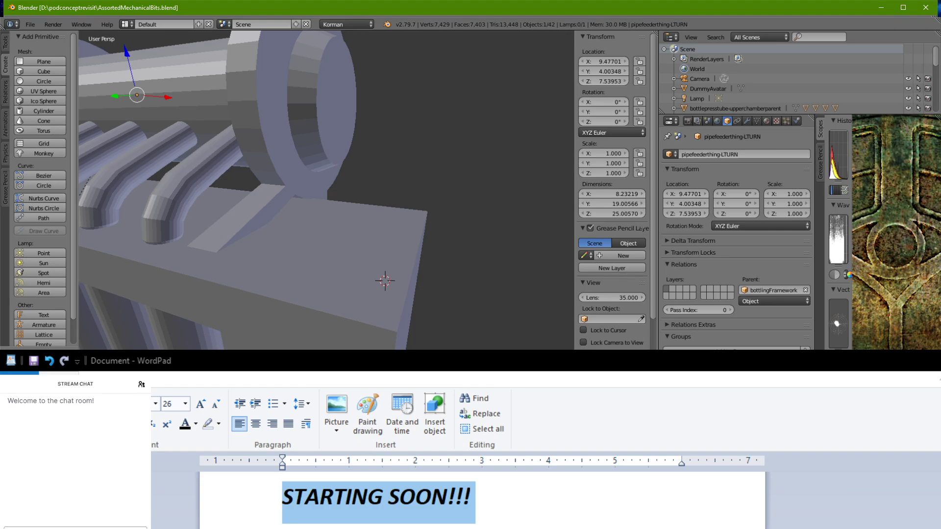
pyautogui.hotkey('alt', 'Tab')
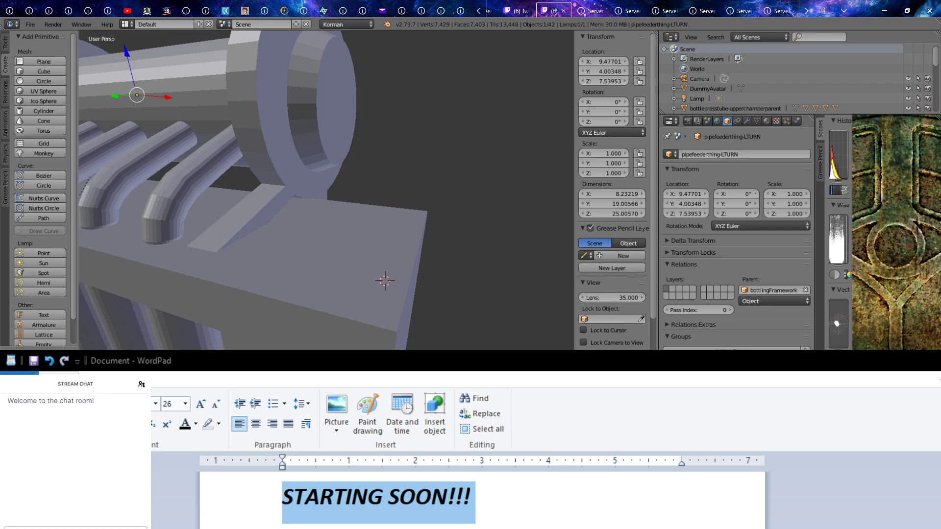
pyautogui.hotkey('alt', 'Tab')
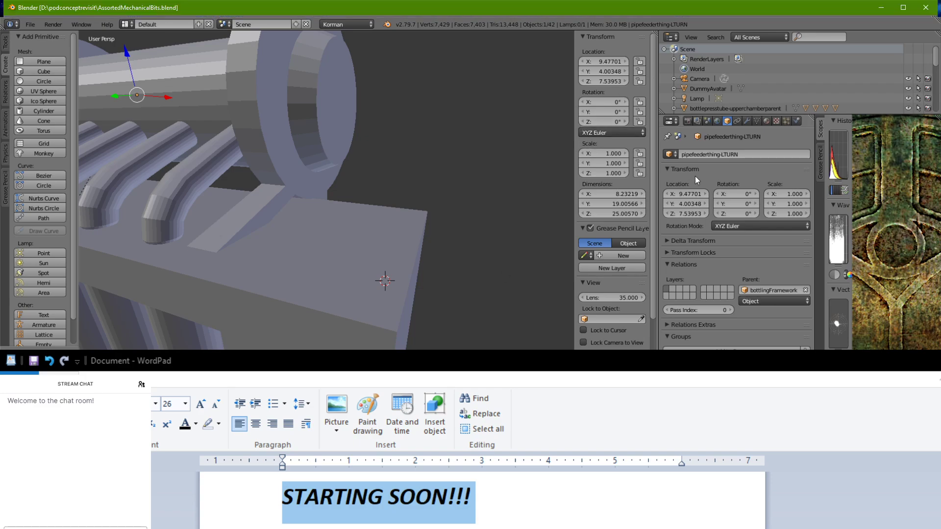
pyautogui.moveTo(375, 285); pyautogui.dragTo(394, 168, button='middle')
pyautogui.scroll(-4, 419, 260)
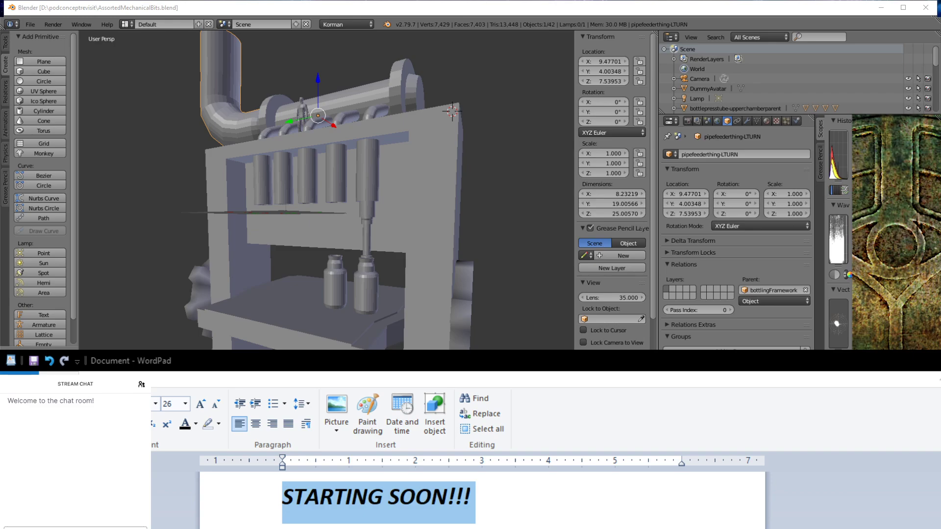
# Switch to WordPad and replace the "STARTING SOON!!!" text with "CAN YOU HEAR ME?"
pyautogui.press('BackSpace')
pyautogui.write('CAN YOU HEAR ME?')
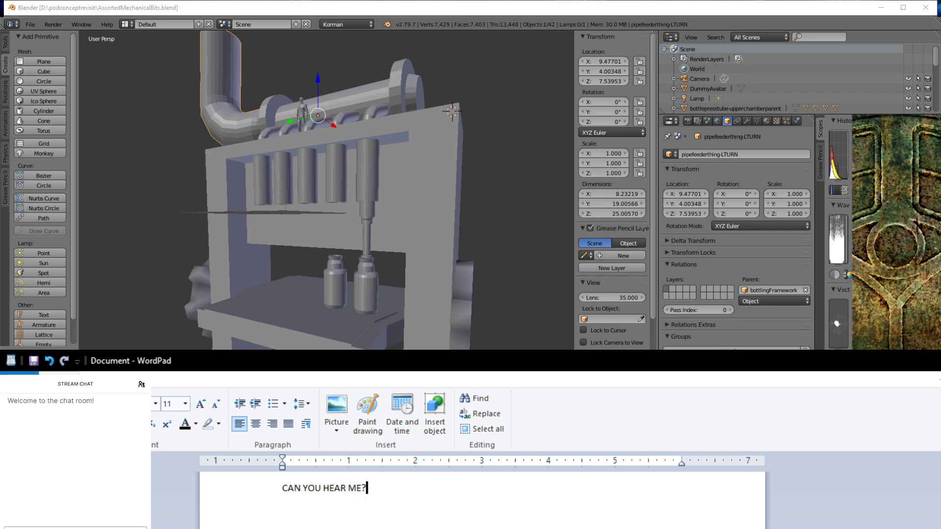
pyautogui.hotkey('alt', 'Tab')
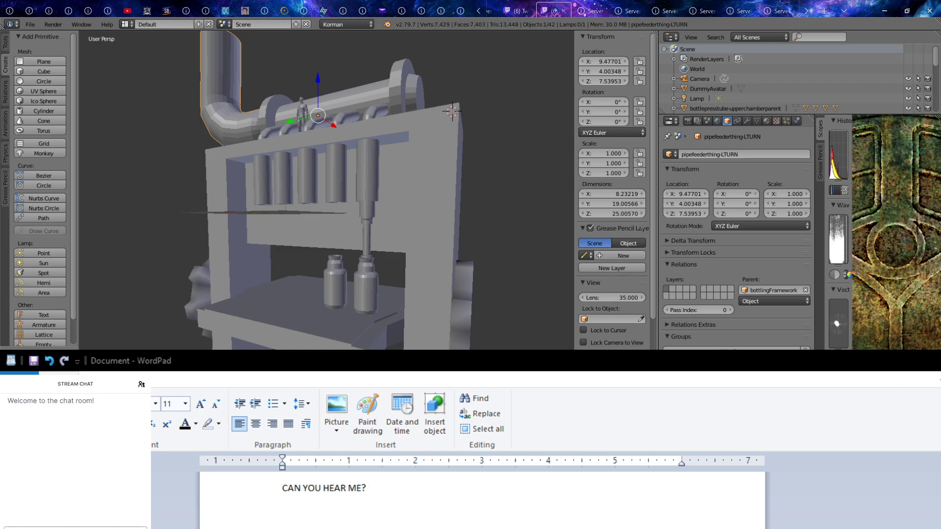
# Return to Blender to examine the bottling machine's frame and pipes, and check the reference image venalem-Minamachine.jpg
pyautogui.hotkey('alt', 'Tab')
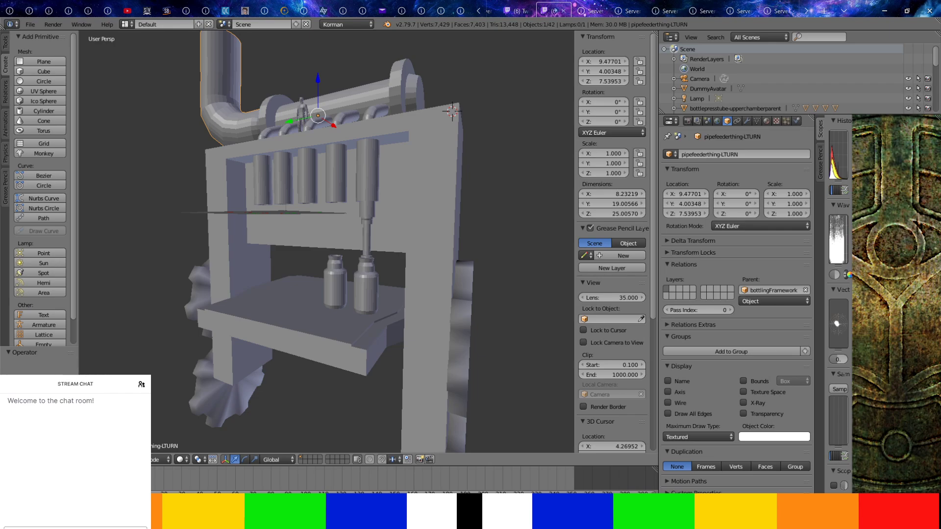
pyautogui.hotkey('alt', 'Tab')
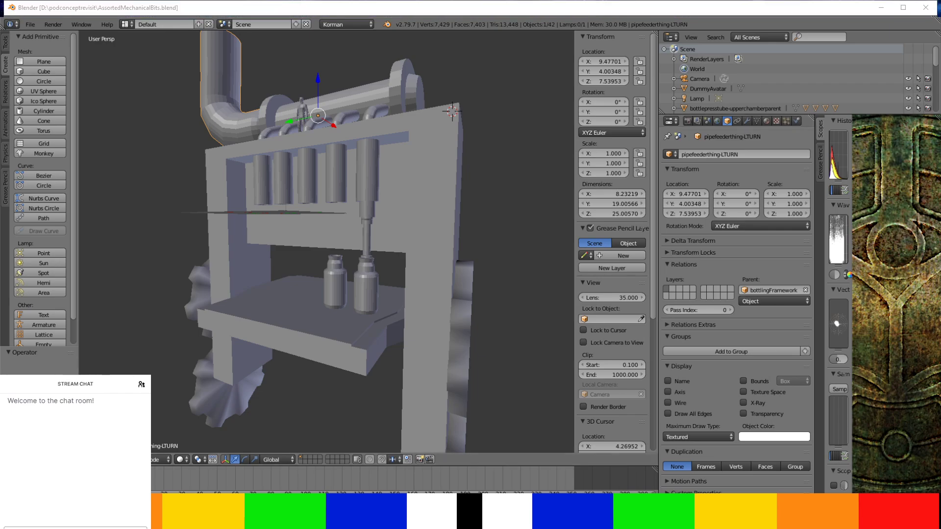
pyautogui.moveTo(435, 124); pyautogui.dragTo(437, 187, button='middle')
pyautogui.scroll(-3, 440, 189)
pyautogui.scroll(3, 450, 261)
pyautogui.keyDown('shift'); pyautogui.moveTo(446, 264); pyautogui.dragTo(346, 216, button='middle'); pyautogui.keyUp('shift')
pyautogui.moveTo(346, 215); pyautogui.dragTo(365, 169, button='middle')
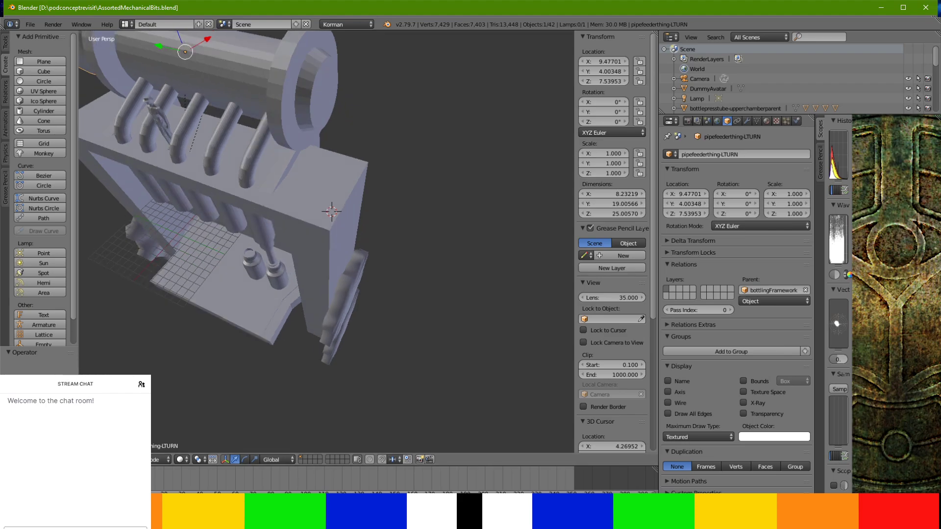
pyautogui.hotkey('alt', 'Tab')
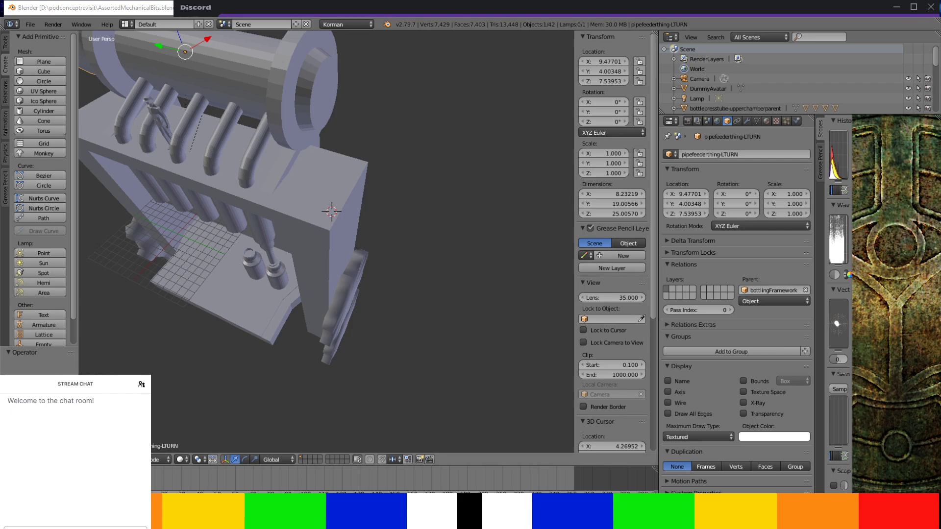
pyautogui.hotkey('alt', 'Tab')
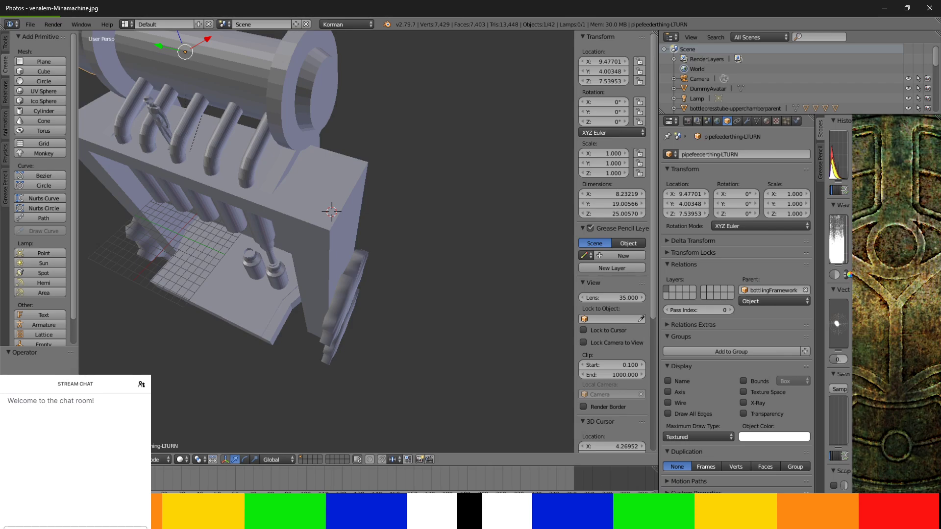
# Add a cylinder at the machine frame's end corner and move it to about X -1.75, Z 13.52
pyautogui.moveTo(377, 278); pyautogui.dragTo(390, 295, button='middle')
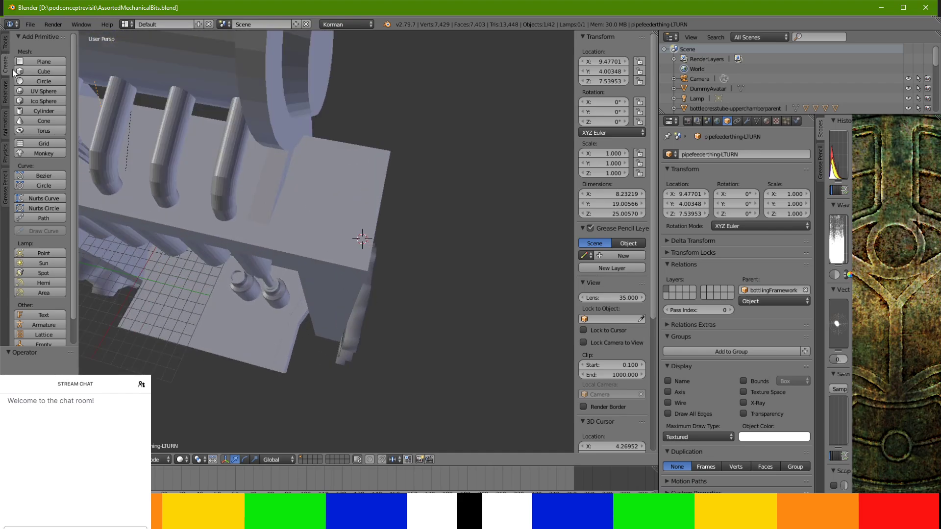
pyautogui.click(44, 111)
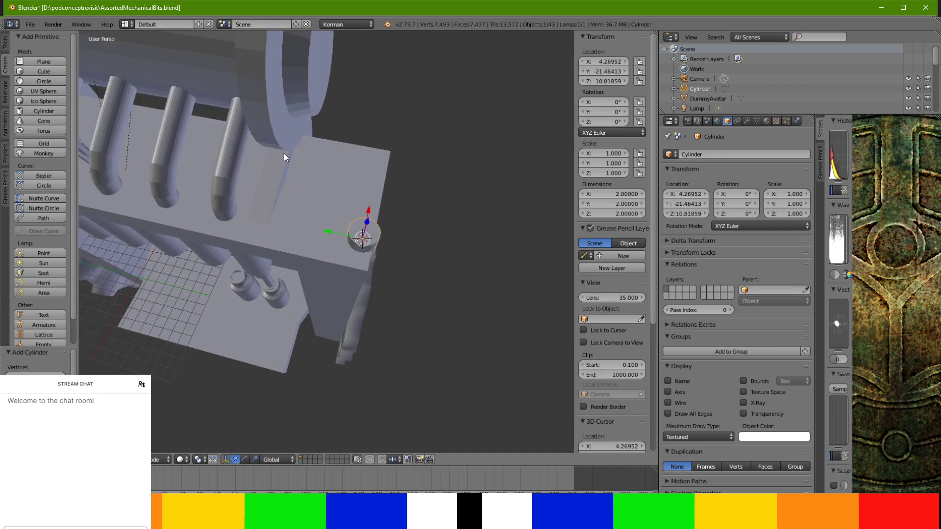
pyautogui.moveTo(367, 222); pyautogui.dragTo(361, 313)
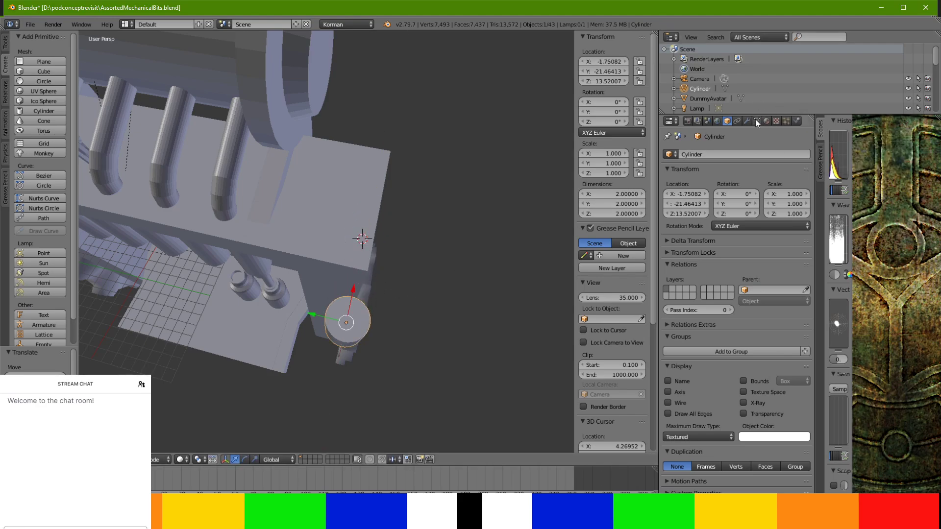
# Rename the new cylinder object as WeirdGearThing
pyautogui.click(797, 120)
pyautogui.click(719, 154)
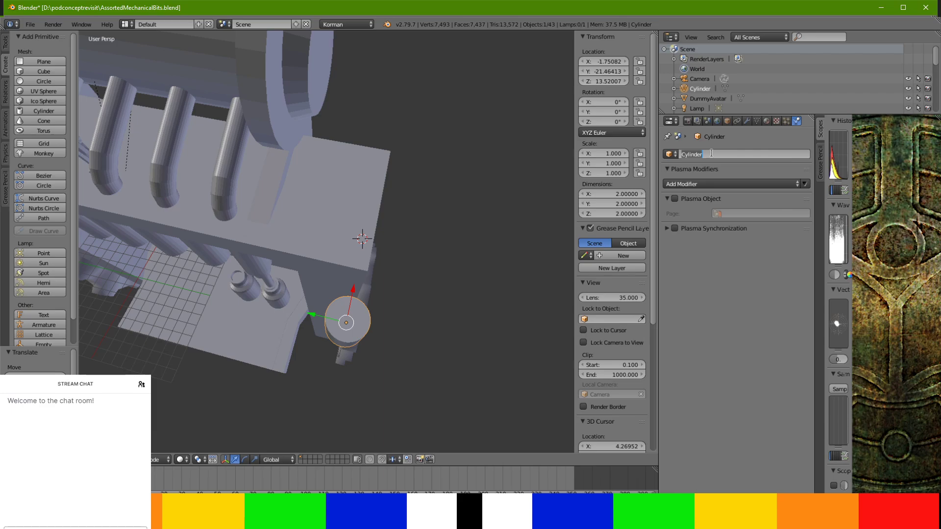
pyautogui.write('WeirdGearThing')
pyautogui.press('Return')
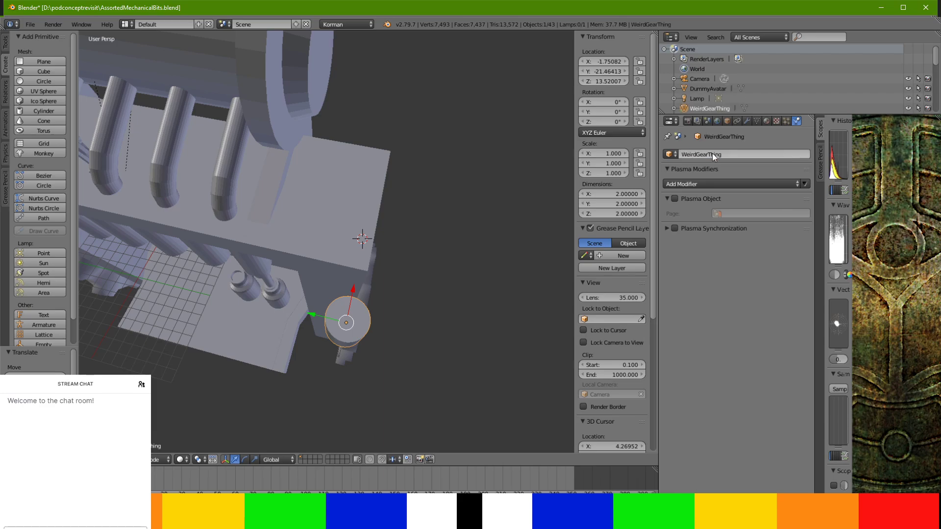
# Move the cylinder clear of the machine along X to about -5.51 and isolate it in local view
pyautogui.moveTo(411, 206); pyautogui.dragTo(368, 219, button='middle')
pyautogui.press('Tab')
pyautogui.scroll(-4, 368, 218)
pyautogui.moveTo(340, 164); pyautogui.dragTo(358, 228, button='middle')
pyautogui.scroll(4, 357, 228)
pyautogui.moveTo(438, 144); pyautogui.dragTo(413, 322, button='middle')
pyautogui.press('Tab')
pyautogui.moveTo(398, 360); pyautogui.dragTo(316, 352)
pyautogui.press('KP_Divide')
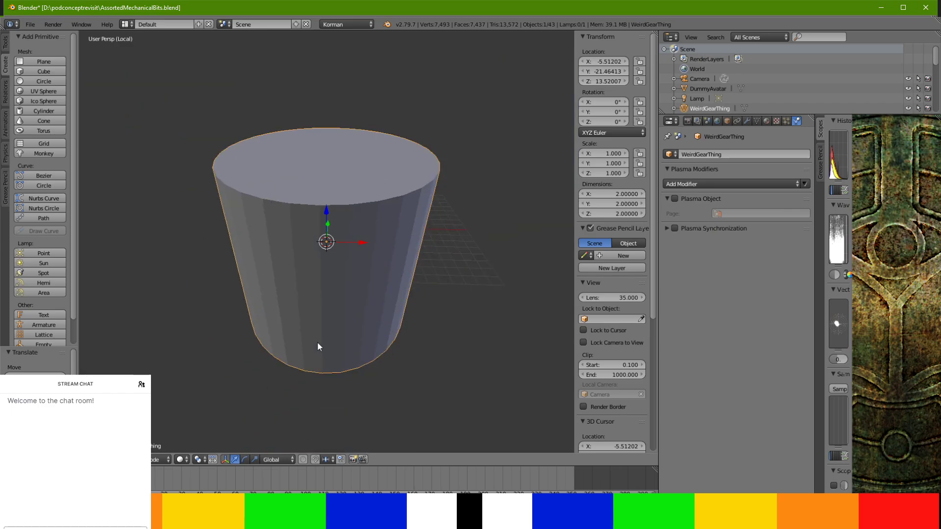
pyautogui.scroll(-4, 316, 342)
pyautogui.moveTo(327, 345); pyautogui.dragTo(401, 337, button='middle')
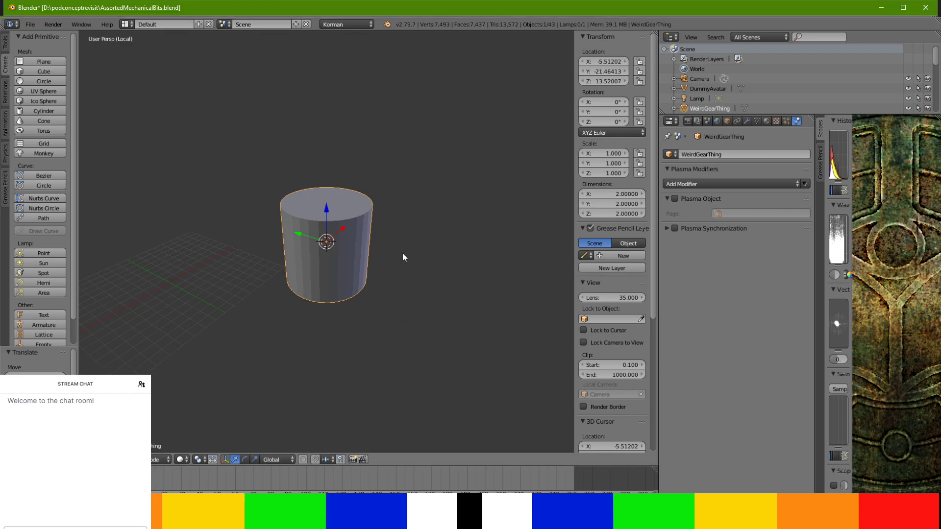
# Extrude both end caps of the cylinder and scale them apart along Z to lengthen it at both ends
pyautogui.press('Tab')
pyautogui.moveTo(373, 227); pyautogui.dragTo(358, 178, button='middle')
pyautogui.keyDown('shift'); pyautogui.rightClick(349, 307); pyautogui.keyUp('shift')
pyautogui.moveTo(348, 273); pyautogui.dragTo(379, 253, button='middle')
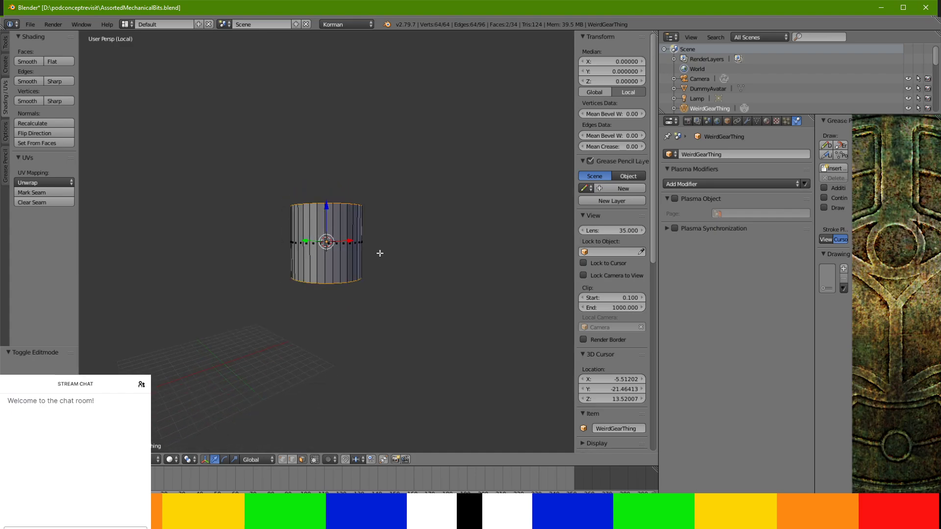
pyautogui.press('e')
pyautogui.rightClick(415, 228)
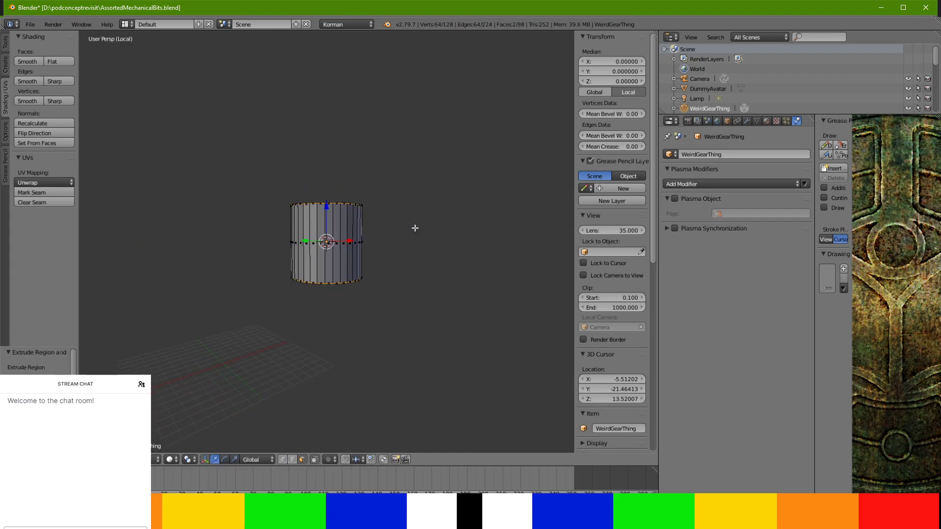
pyautogui.press('s')
pyautogui.press('z')
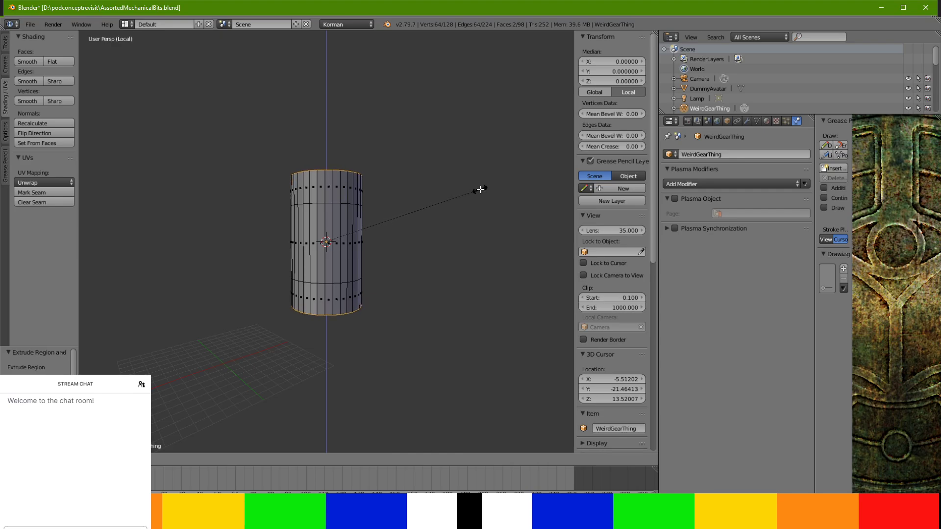
pyautogui.click(484, 192)
pyautogui.moveTo(477, 212); pyautogui.dragTo(397, 224, button='middle')
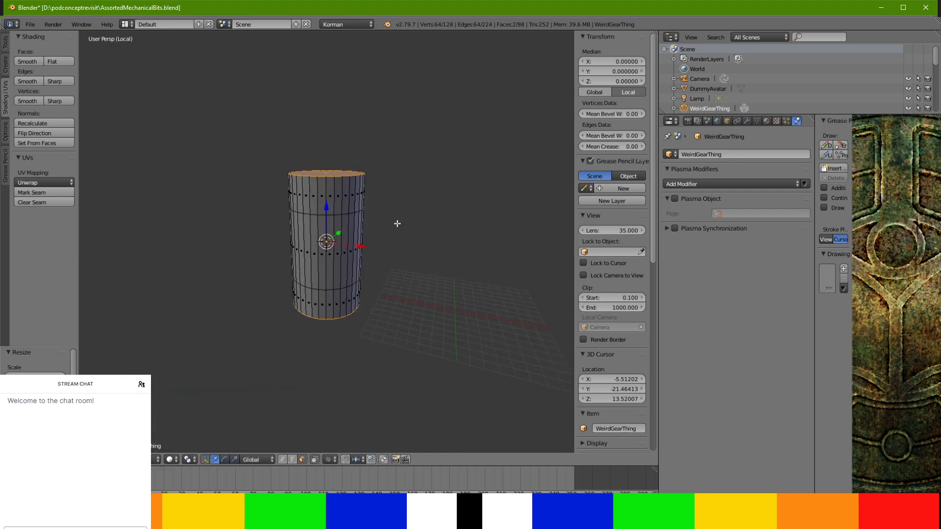
# Select the ring of side faces around the cylinder's middle section and extrude it outward into a wider band
pyautogui.rightClick(359, 240)
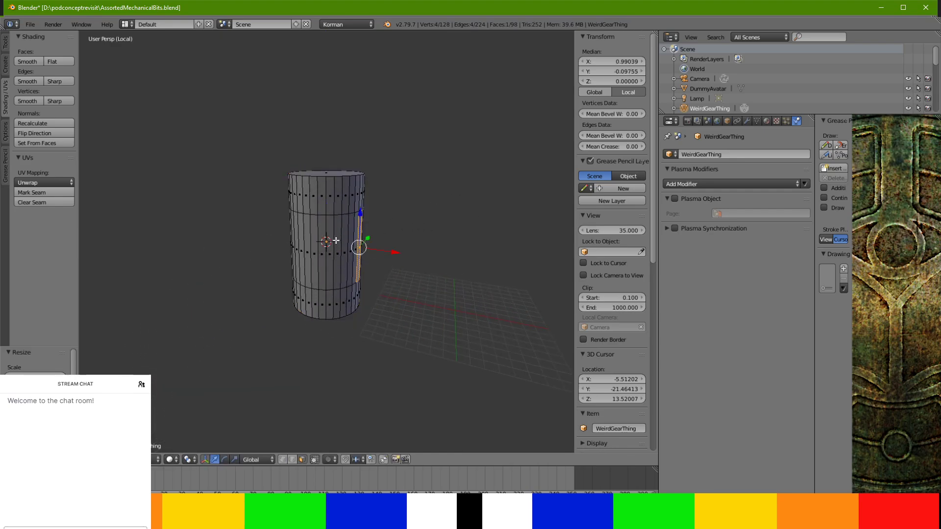
pyautogui.keyDown('ctrl'); pyautogui.rightClick(306, 231); pyautogui.keyUp('ctrl')
pyautogui.moveTo(306, 231); pyautogui.dragTo(400, 245, button='middle')
pyautogui.keyDown('alt'); pyautogui.rightClick(310, 237); pyautogui.keyUp('alt')
pyautogui.scroll(-4, 449, 252)
pyautogui.press('i')
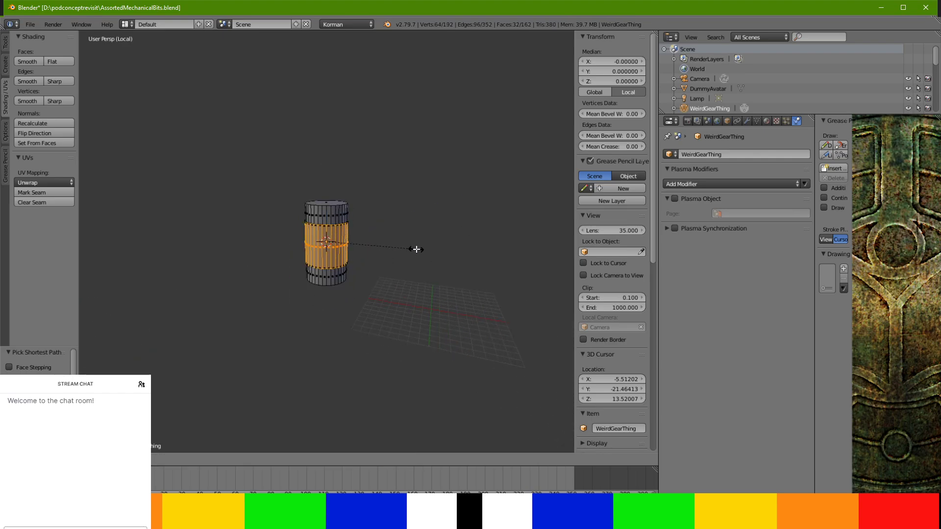
pyautogui.click(493, 260)
pyautogui.moveTo(485, 276); pyautogui.dragTo(428, 206, button='middle')
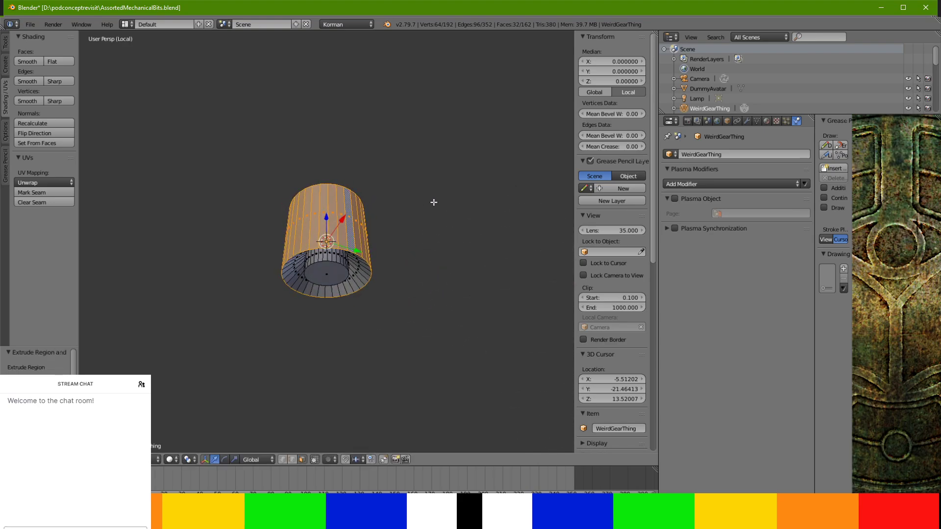
pyautogui.moveTo(454, 236); pyautogui.dragTo(438, 267, button='middle')
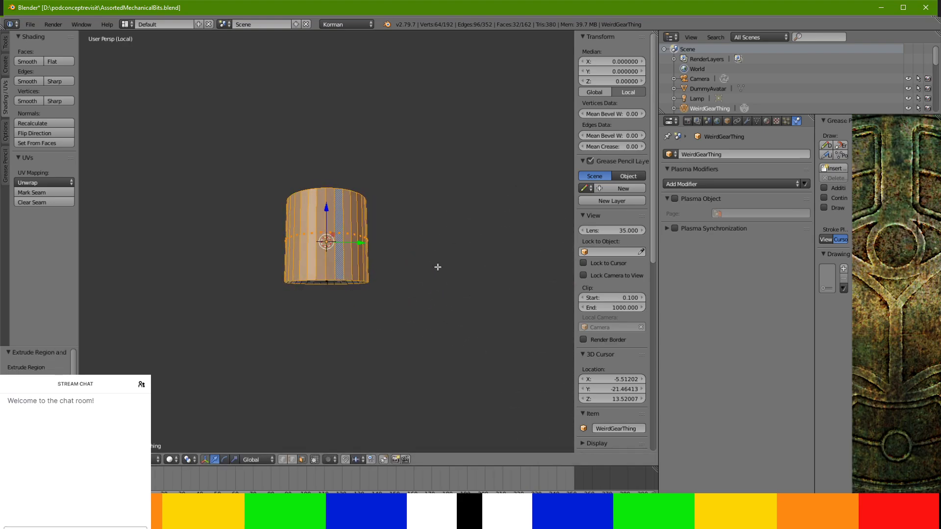
# Scale the extruded outer band down along Z until its upper and lower faces are nearly flat
pyautogui.press('s')
pyautogui.press('z')
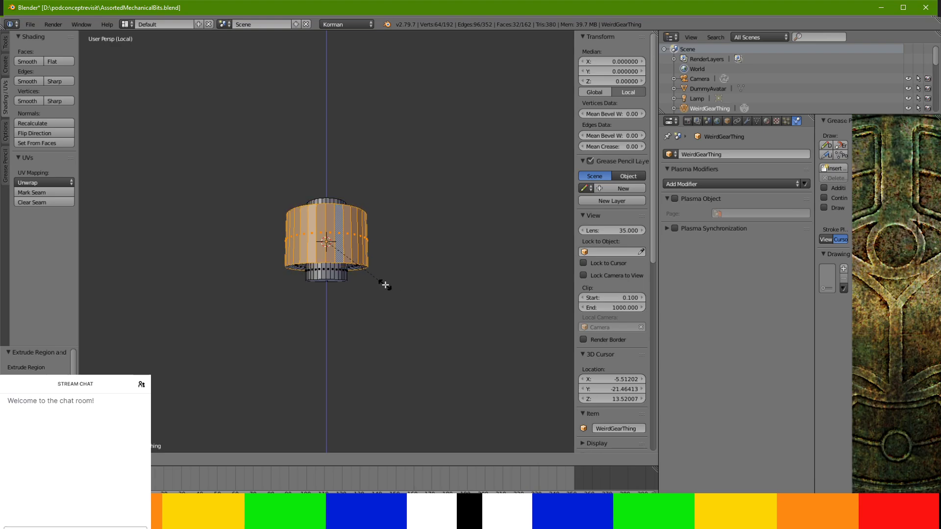
pyautogui.click(363, 284)
pyautogui.scroll(3, 367, 285)
pyautogui.moveTo(365, 286); pyautogui.dragTo(428, 265, button='middle')
pyautogui.scroll(2, 369, 307)
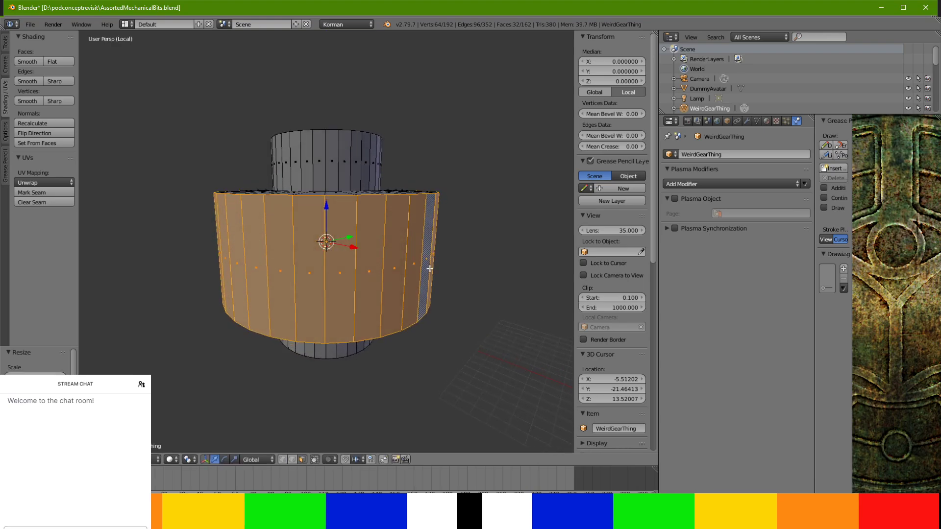
pyautogui.press('s')
pyautogui.press('z')
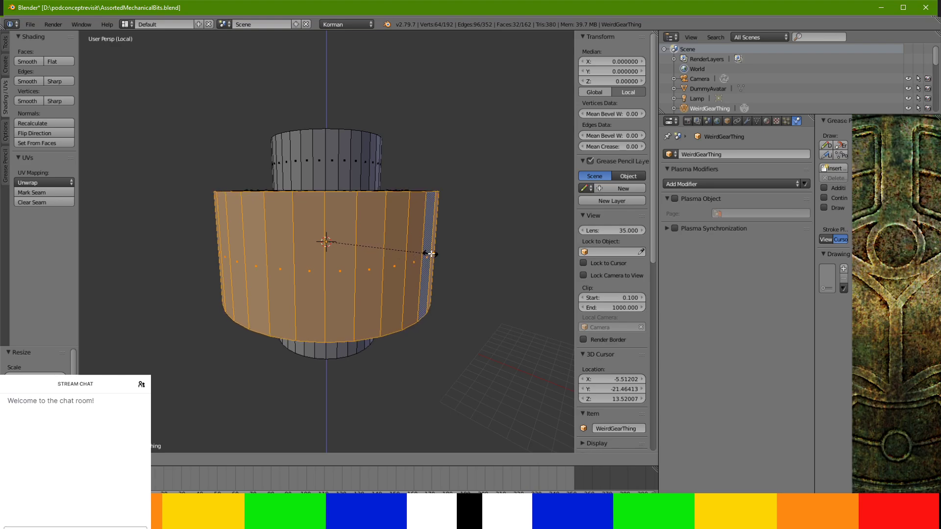
pyautogui.click(438, 255)
pyautogui.moveTo(439, 254); pyautogui.dragTo(417, 319, button='middle')
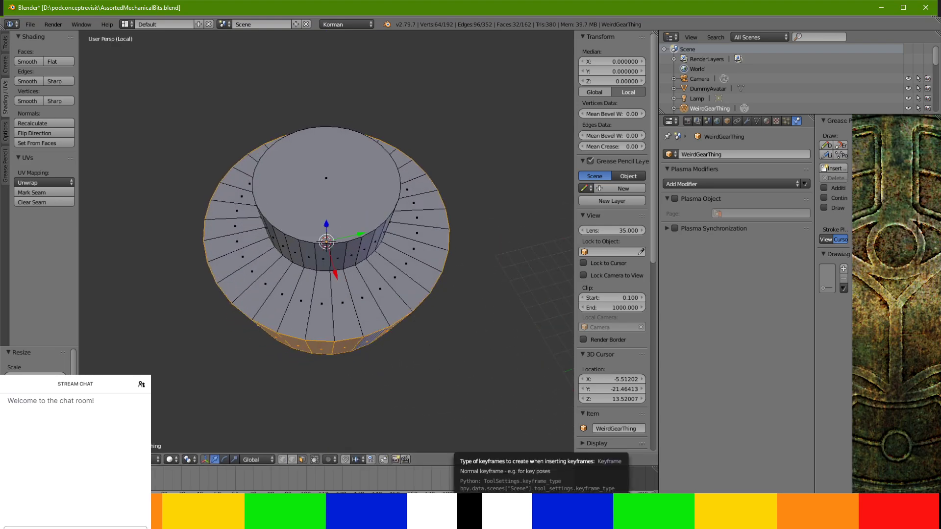
pyautogui.hotkey('alt', 'Tab')
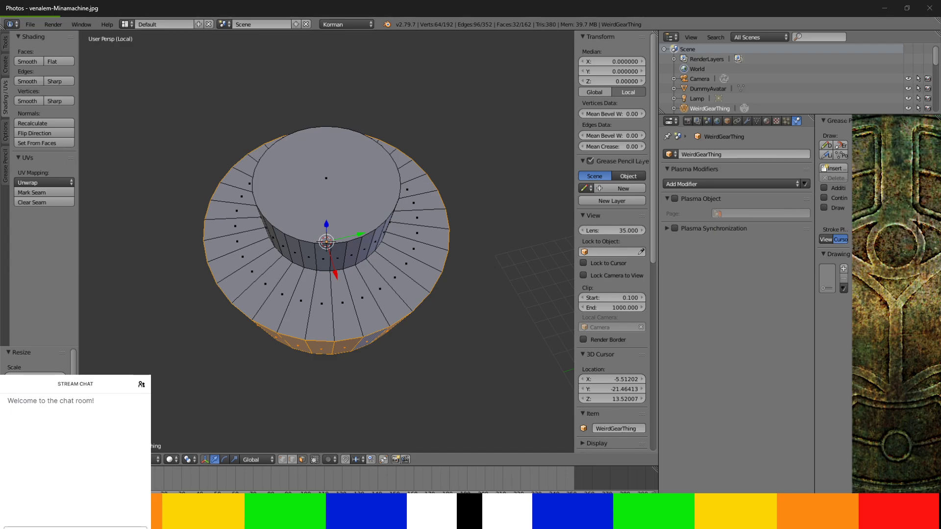
pyautogui.hotkey('alt', 'Tab')
pyautogui.moveTo(372, 253); pyautogui.dragTo(380, 236, button='middle')
pyautogui.hotkey('alt', 'Tab')
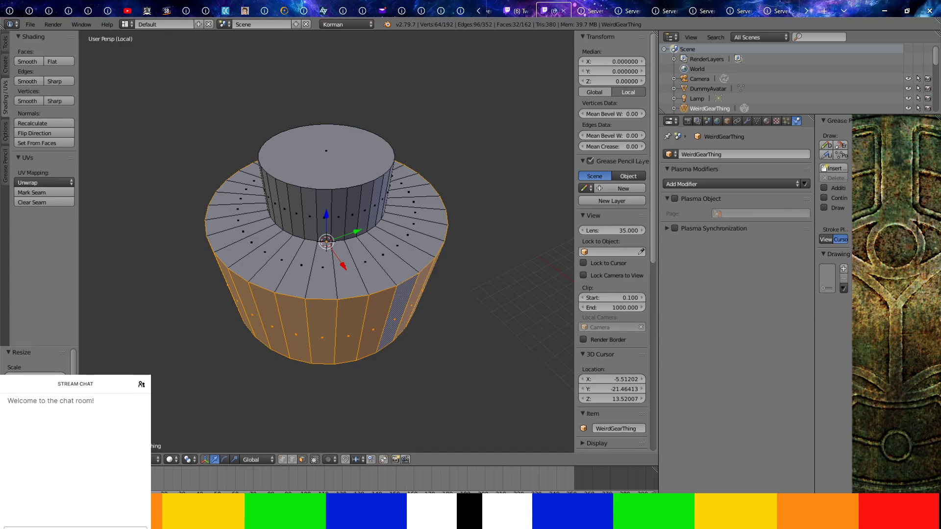
pyautogui.hotkey('alt', 'Tab')
pyautogui.moveTo(343, 330); pyautogui.dragTo(364, 269, button='middle')
pyautogui.scroll(-2, 359, 287)
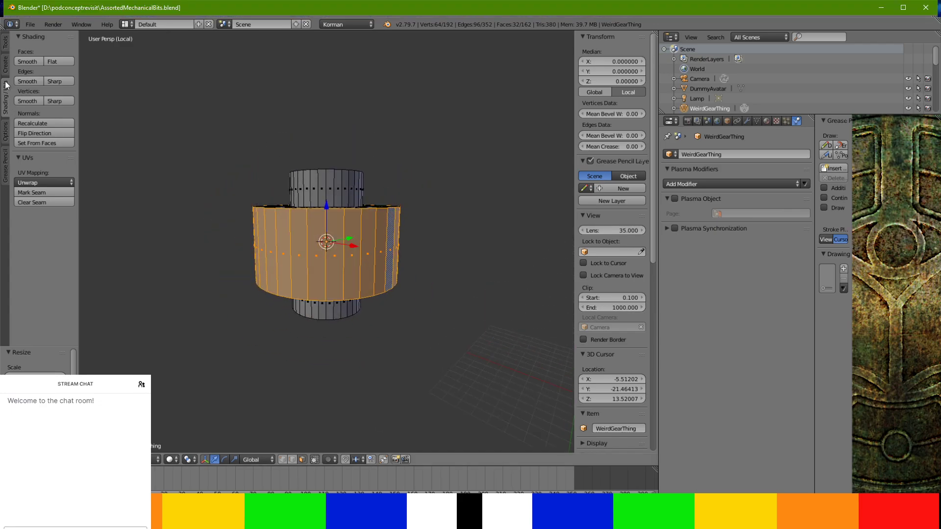
# Duplicate the outer band's side faces in place and scale the copy up into a larger ring around the gear body
pyautogui.click(5, 41)
pyautogui.click(48, 260)
pyautogui.rightClick(58, 243)
pyautogui.moveTo(305, 277); pyautogui.dragTo(305, 325, button='middle')
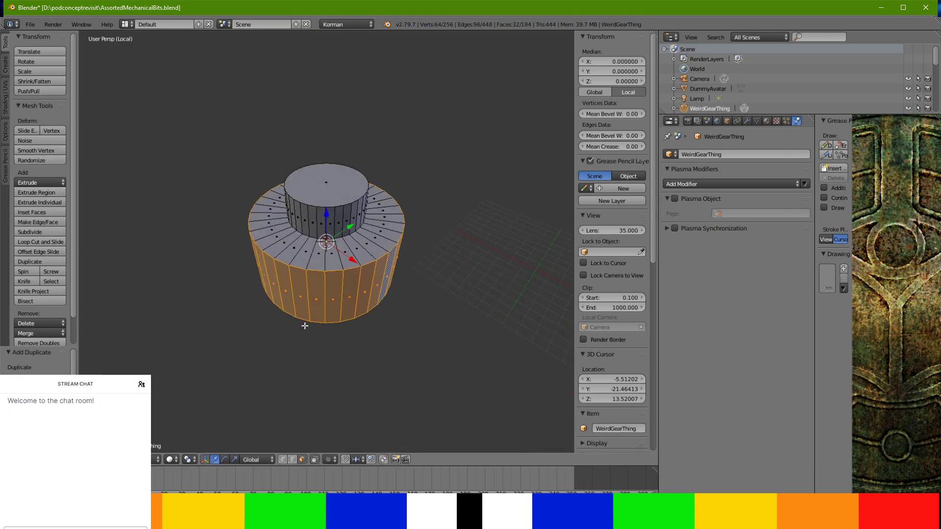
pyautogui.press('s')
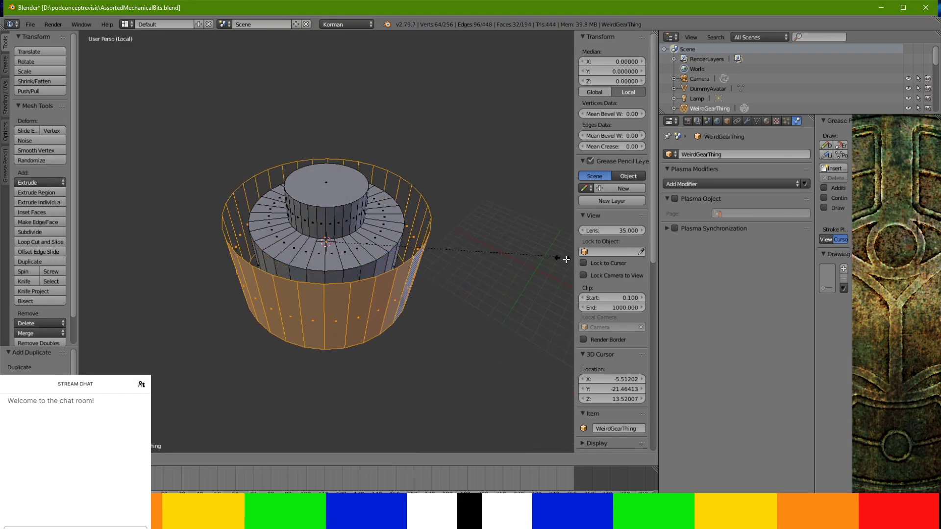
pyautogui.click(230, 293)
pyautogui.moveTo(229, 293); pyautogui.dragTo(244, 242, button='middle')
pyautogui.scroll(-3, 275, 220)
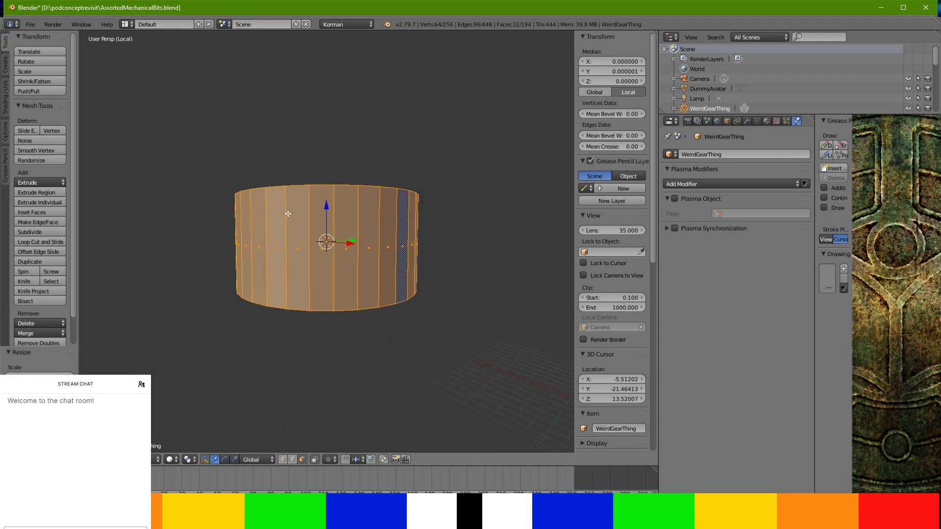
# Scale the ring along Z into a low band around the gear body's wide middle section
pyautogui.press('s')
pyautogui.press('z')
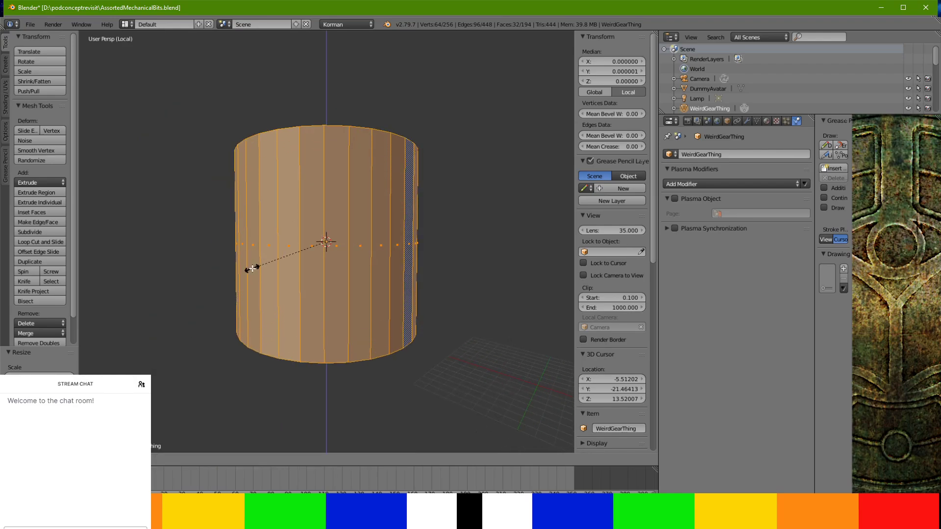
pyautogui.click(310, 235)
pyautogui.moveTo(310, 235)
pyautogui.mouseDown(button='middle')
pyautogui.moveTo(293, 238)
pyautogui.moveTo(355, 242)
pyautogui.moveTo(299, 231)
pyautogui.mouseUp(button='middle')
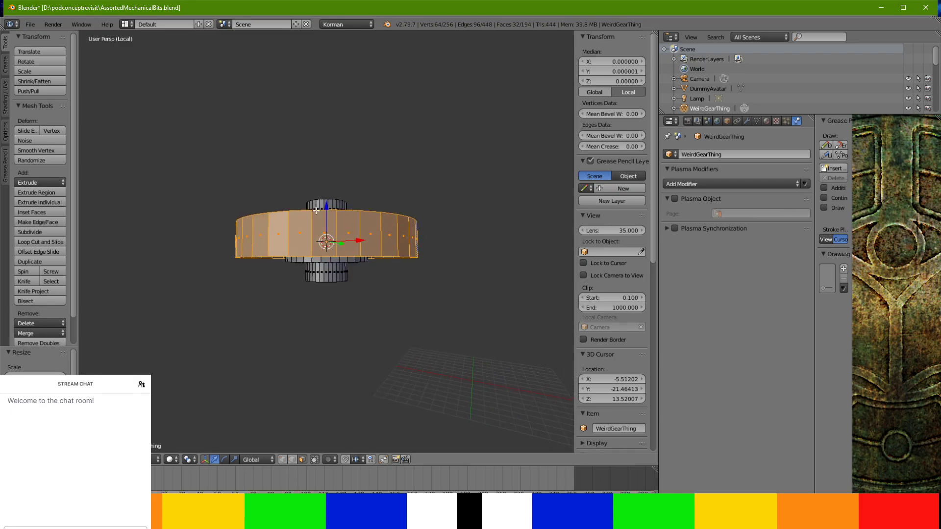
pyautogui.press('s')
pyautogui.press('z')
pyautogui.click(356, 191)
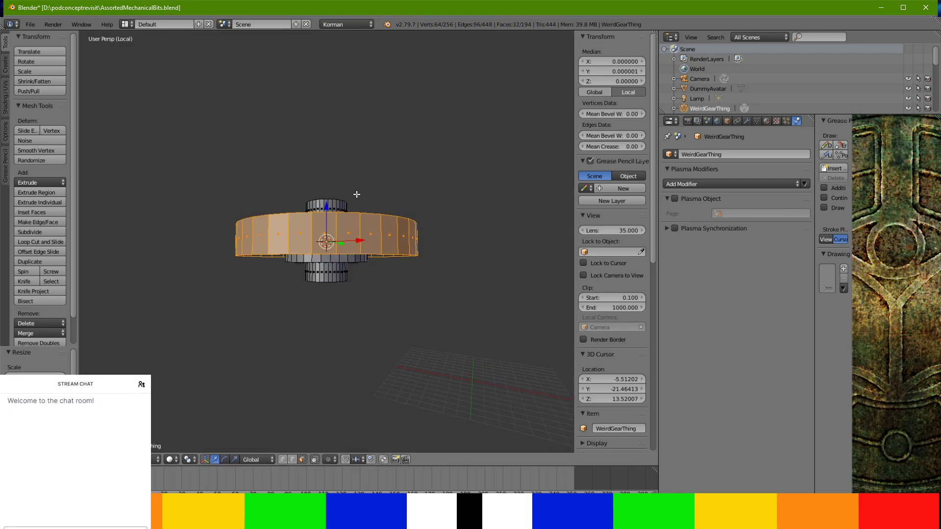
# Scale the ring outward to more than four times the gear body's diameter and adjust its height along Z
pyautogui.press('s')
pyautogui.click(387, 190)
pyautogui.moveTo(387, 190); pyautogui.dragTo(354, 261, button='middle')
pyautogui.press('s')
pyautogui.press('z')
pyautogui.click(398, 219)
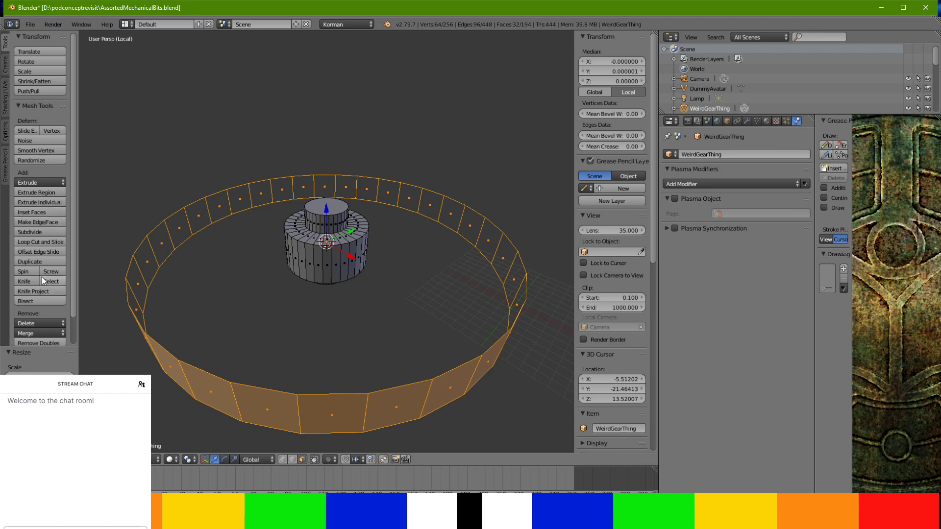
# Recalculate the large ring's normals and flip them so its faces point inward
pyautogui.click(5, 91)
pyautogui.click(45, 123)
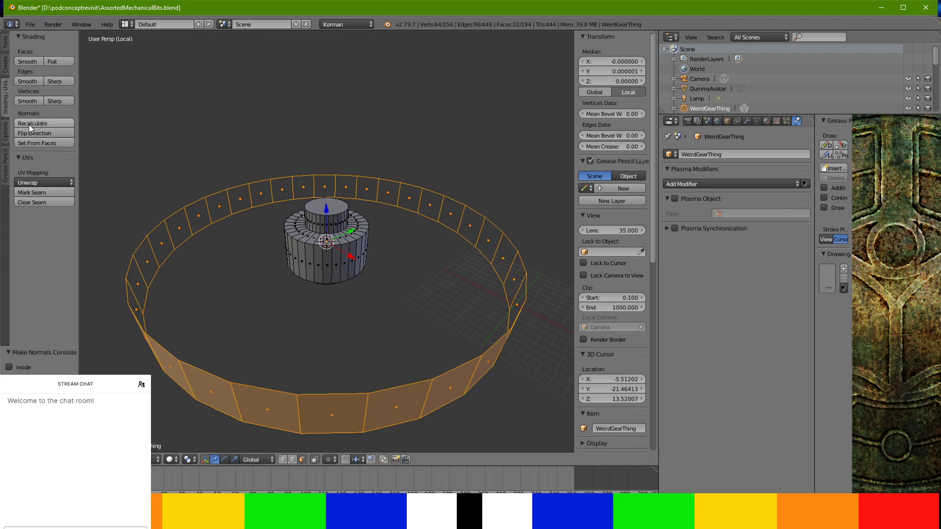
pyautogui.click(44, 133)
pyautogui.moveTo(206, 167); pyautogui.dragTo(387, 193, button='middle')
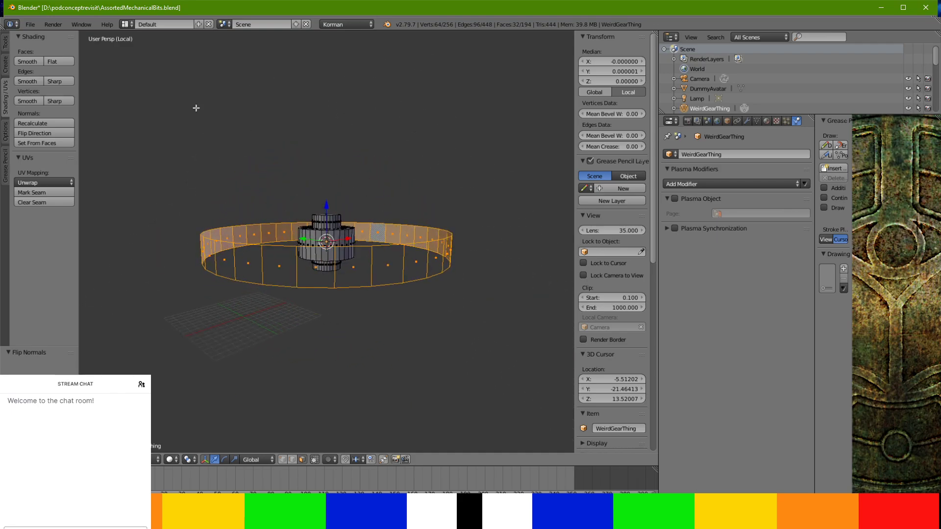
# Check the ring's shape against the venalem-Minamachine.jpg reference image in Photos, and return to Blender
pyautogui.click(6, 41)
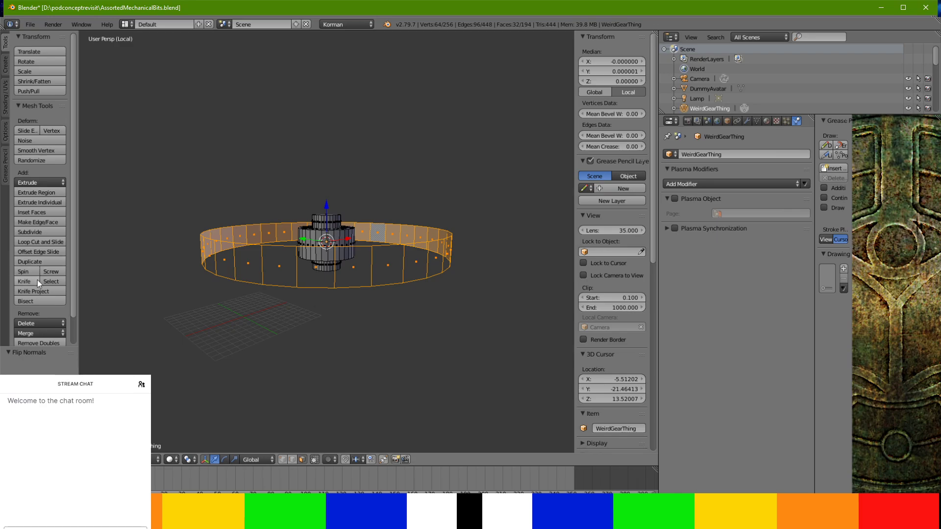
pyautogui.moveTo(435, 225); pyautogui.dragTo(404, 235, button='middle')
pyautogui.moveTo(421, 229); pyautogui.dragTo(349, 275, button='middle')
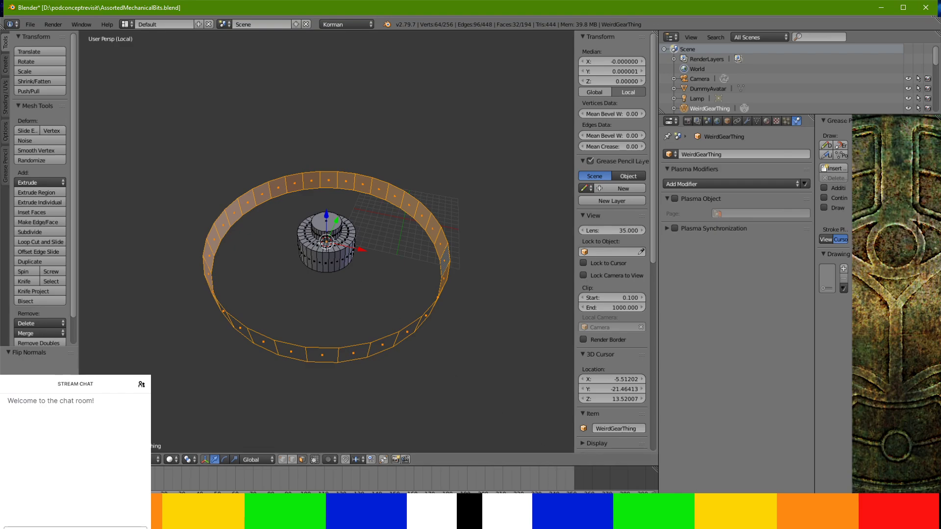
pyautogui.hotkey('alt', 'Tab')
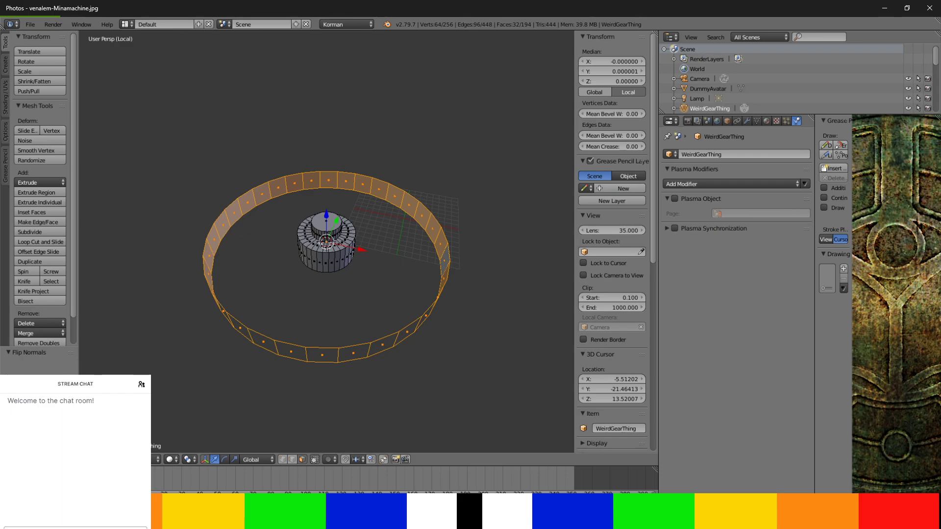
pyautogui.hotkey('alt', 'Tab')
pyautogui.moveTo(311, 296); pyautogui.dragTo(283, 178, button='middle')
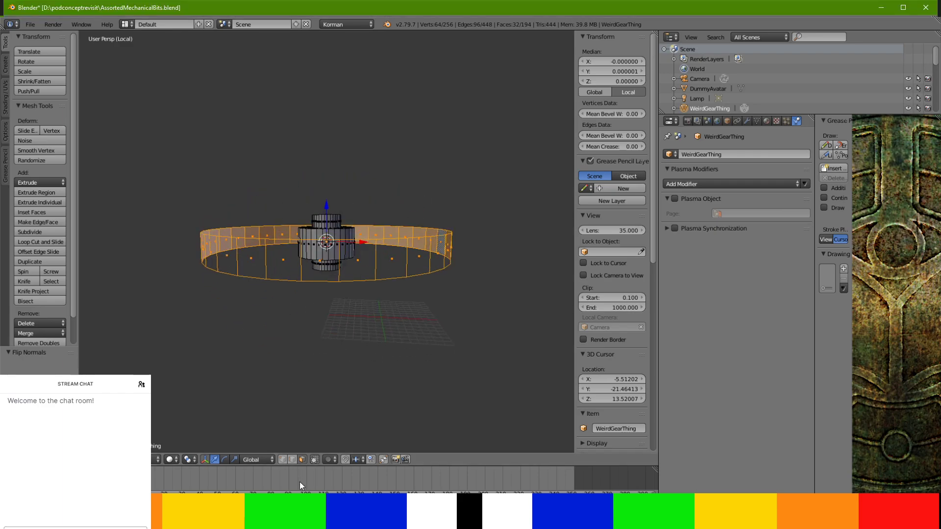
# Duplicate the large ring in place and flip the copy's normals to face outward
pyautogui.click(6, 98)
pyautogui.click(6, 42)
pyautogui.click(49, 261)
pyautogui.rightClick(113, 265)
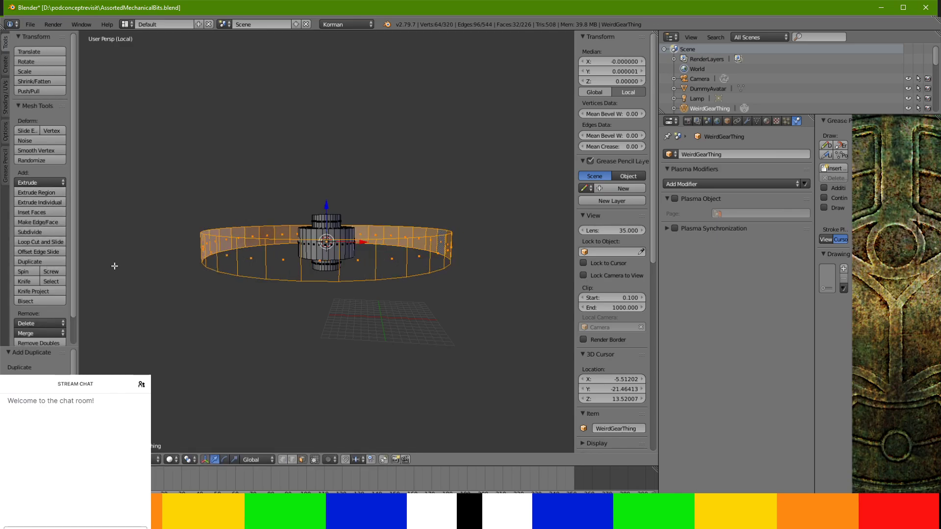
pyautogui.click(7, 95)
pyautogui.click(29, 132)
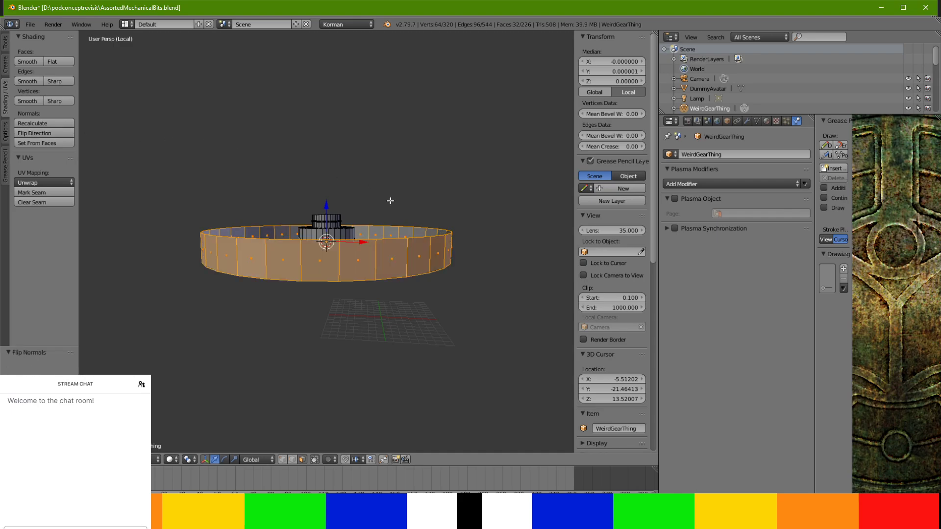
# Scale the duplicated ring slightly larger than the inner ring and reduce its height along Z
pyautogui.press('s')
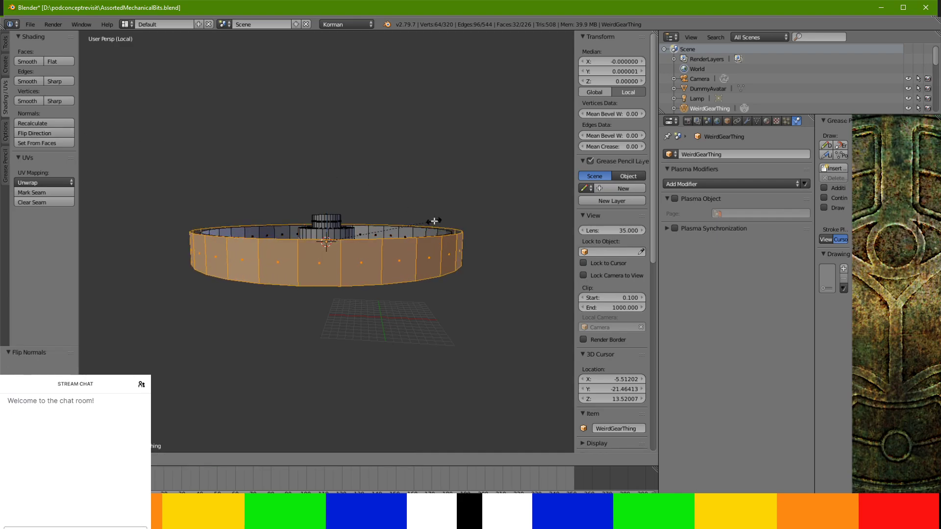
pyautogui.click(445, 228)
pyautogui.press('s')
pyautogui.press('z')
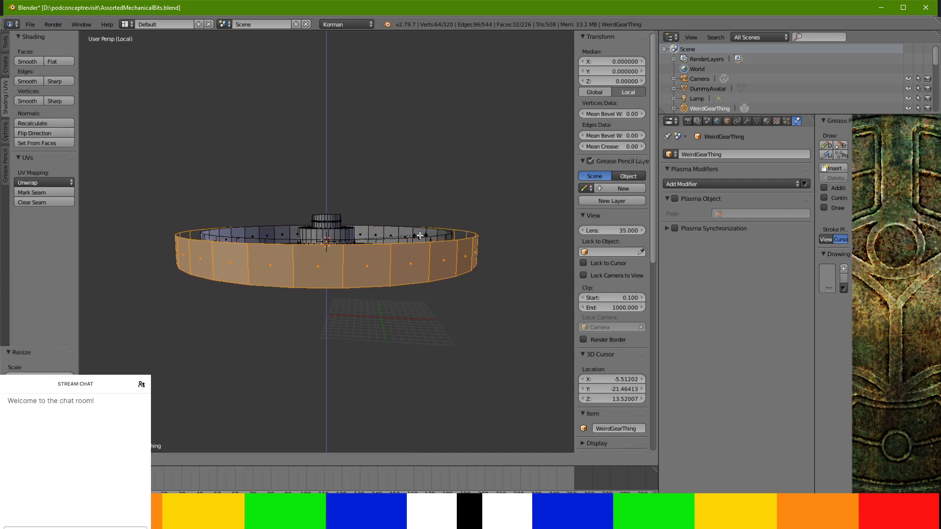
pyautogui.click(404, 238)
pyautogui.moveTo(404, 238); pyautogui.dragTo(380, 262, button='middle')
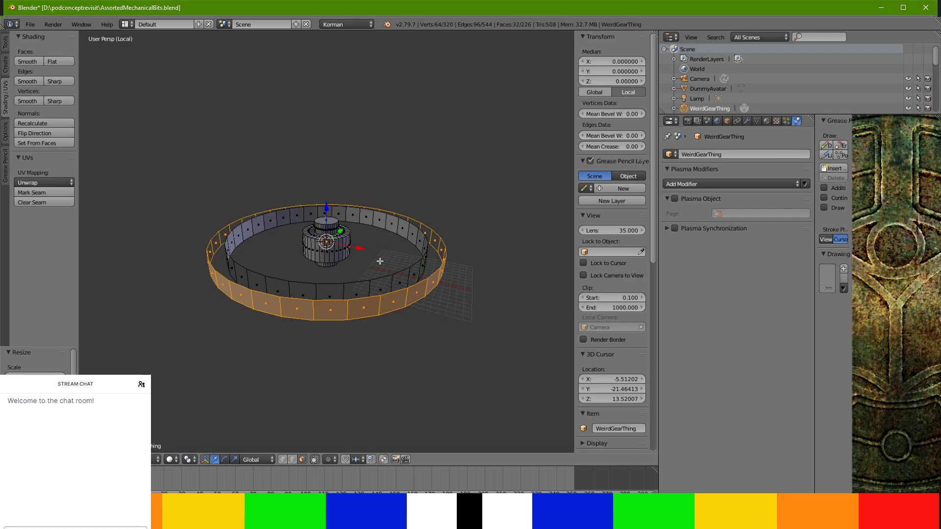
# In edge select mode, bridge the two rings with one face on the upper side and one on the underside
pyautogui.scroll(1, 387, 321)
pyautogui.moveTo(390, 319); pyautogui.dragTo(375, 311, button='middle')
pyautogui.click(291, 461)
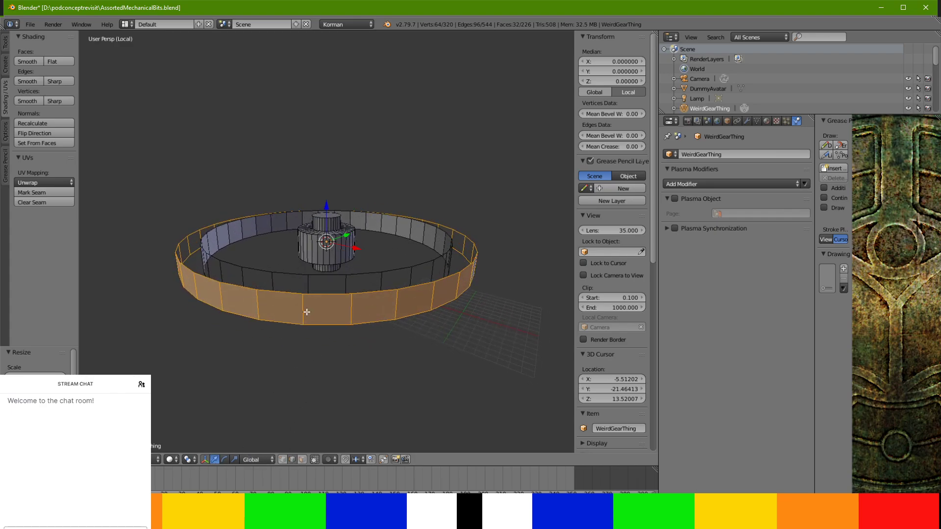
pyautogui.rightClick(322, 295)
pyautogui.keyDown('shift'); pyautogui.rightClick(323, 277); pyautogui.keyUp('shift')
pyautogui.press('f')
pyautogui.moveTo(323, 277); pyautogui.dragTo(307, 237, button='middle')
pyautogui.rightClick(308, 135)
pyautogui.keyDown('shift'); pyautogui.rightClick(313, 162); pyautogui.keyUp('shift')
pyautogui.press('f')
# Fill one more face between the rings, beside the existing bridge face on the upper side
pyautogui.moveTo(313, 163); pyautogui.dragTo(304, 321, button='middle')
pyautogui.moveTo(304, 327); pyautogui.dragTo(311, 311, button='right')
pyautogui.rightClick(311, 309)
pyautogui.keyDown('ctrl'); pyautogui.rightClick(310, 307); pyautogui.keyUp('ctrl')
pyautogui.press('f')
# Fill the next three segments of the upper gap between the rings and triangulate the new face
pyautogui.rightClick(339, 304)
pyautogui.keyDown('ctrl'); pyautogui.rightClick(424, 315); pyautogui.keyUp('ctrl')
pyautogui.keyDown('shift'); pyautogui.rightClick(403, 296); pyautogui.keyUp('shift')
pyautogui.keyDown('shift'); pyautogui.rightClick(389, 303); pyautogui.keyUp('shift')
pyautogui.press('f')
pyautogui.hotkey('ctrl', 't')
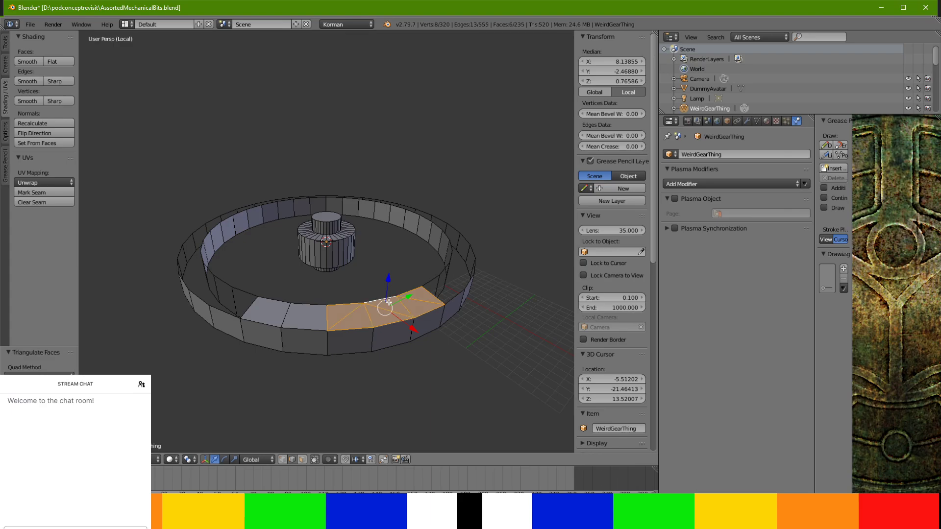
# Fill the following four segments of the upper gap between the rings and triangulate them
pyautogui.moveTo(388, 303); pyautogui.dragTo(368, 300, button='middle')
pyautogui.rightClick(365, 308)
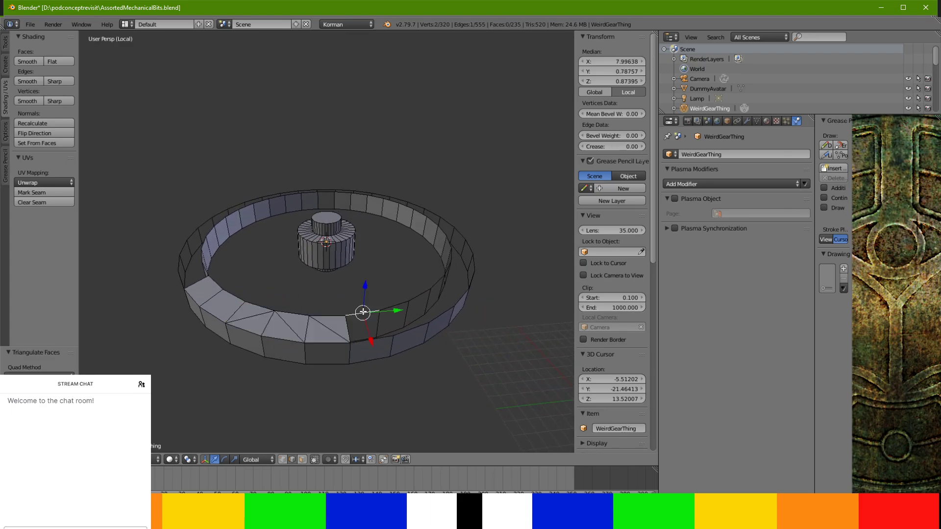
pyautogui.rightClick(439, 278)
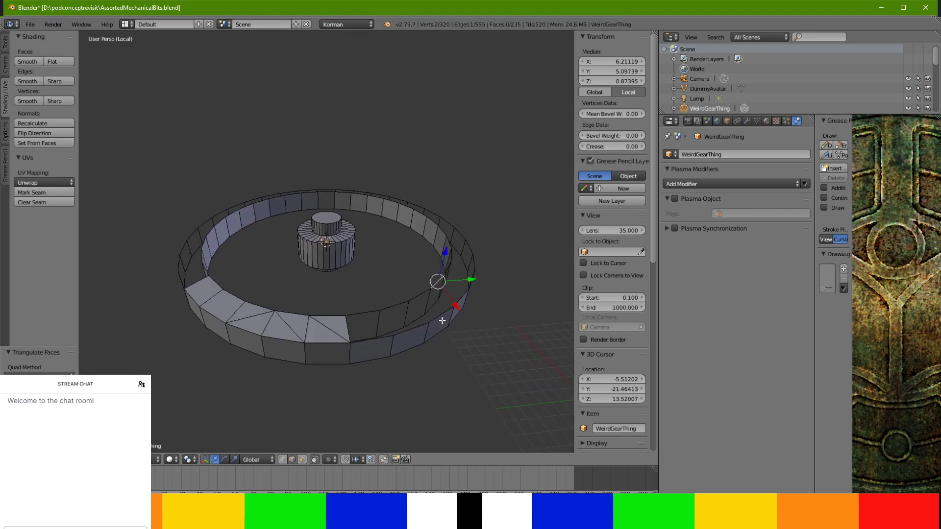
pyautogui.keyDown('ctrl'); pyautogui.rightClick(457, 301); pyautogui.keyUp('ctrl')
pyautogui.press('f')
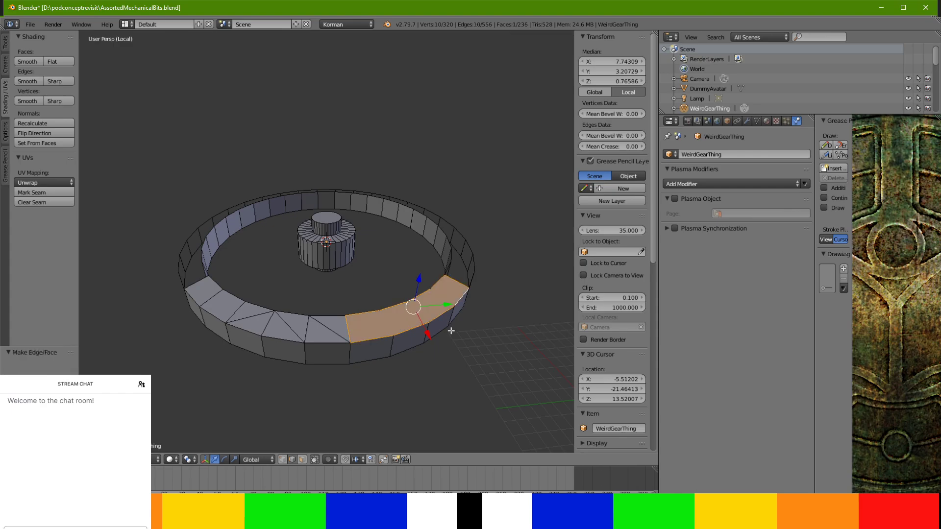
pyautogui.hotkey('ctrl', 't')
# Extend the upper rim by six more segments between the rings and triangulate the filled face
pyautogui.moveTo(451, 330); pyautogui.dragTo(404, 321, button='middle')
pyautogui.rightClick(409, 312)
pyautogui.keyDown('ctrl'); pyautogui.rightClick(424, 340); pyautogui.keyUp('ctrl')
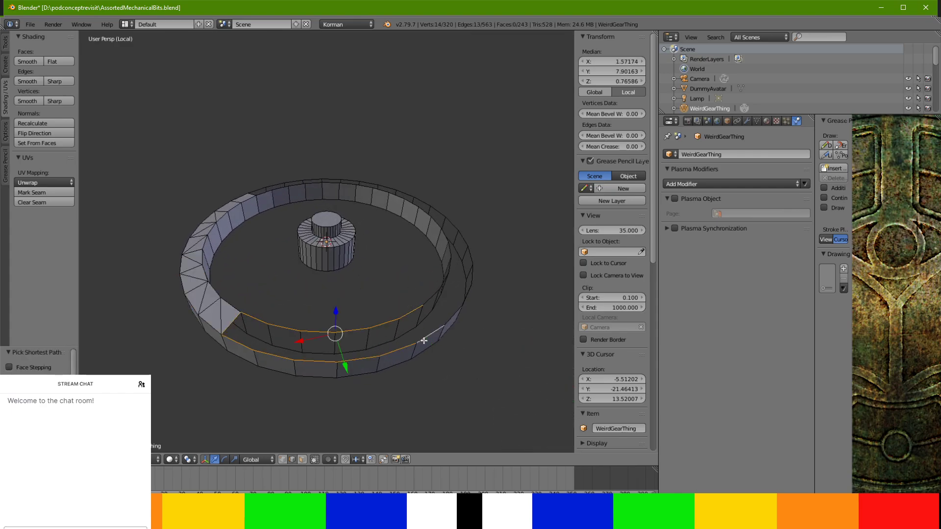
pyautogui.press('f')
pyautogui.hotkey('ctrl', 't')
# Fill another seven segments of the upper gap between the rings and triangulate them
pyautogui.moveTo(369, 343); pyautogui.dragTo(158, 337, button='middle')
pyautogui.rightClick(385, 345)
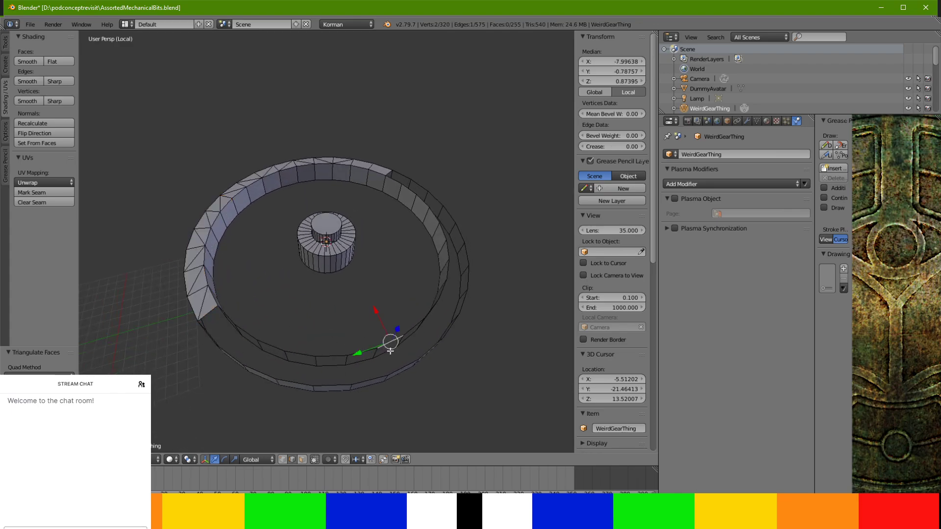
pyautogui.keyDown('ctrl'); pyautogui.rightClick(398, 369); pyautogui.keyUp('ctrl')
pyautogui.press('f')
pyautogui.hotkey('ctrl', 't')
# Add three more segments to the upper rim between the rings and triangulate the filled face
pyautogui.moveTo(409, 363); pyautogui.dragTo(347, 365, button='middle')
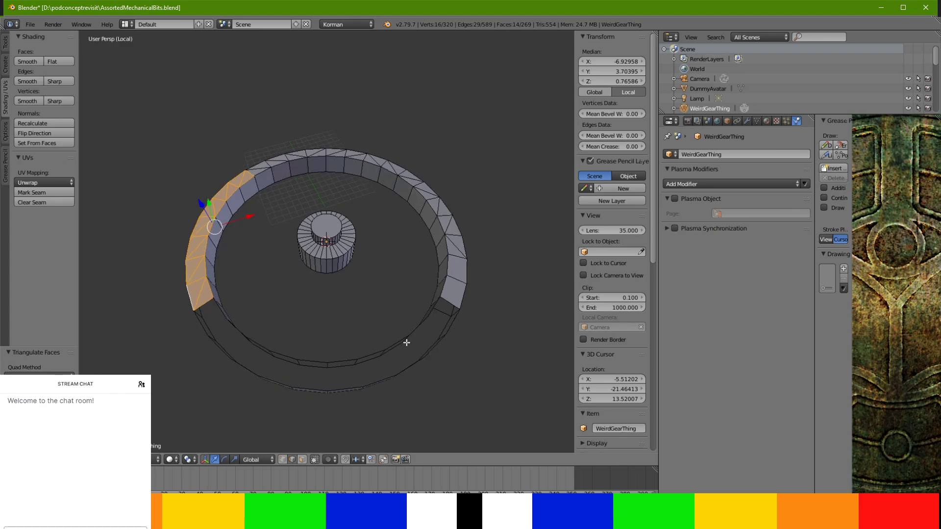
pyautogui.rightClick(395, 342)
pyautogui.keyDown('ctrl'); pyautogui.rightClick(408, 365); pyautogui.keyUp('ctrl')
pyautogui.moveTo(409, 366); pyautogui.dragTo(383, 333, button='middle')
pyautogui.hotkey('ctrl', 'z')
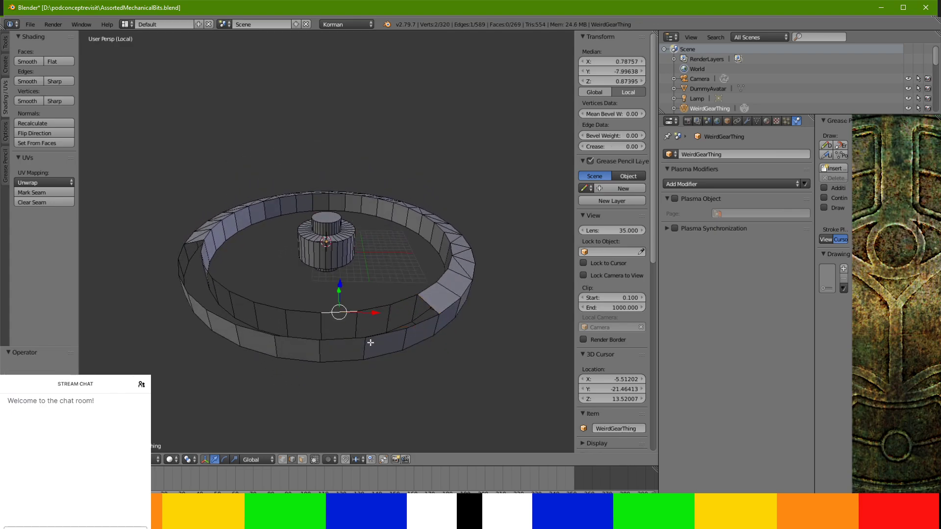
pyautogui.keyDown('ctrl'); pyautogui.rightClick(348, 339); pyautogui.keyUp('ctrl')
pyautogui.press('f')
pyautogui.hotkey('ctrl', 't')
# Select the edges around the last seven-segment opening of the upper gap, then fill and triangulate it
pyautogui.rightClick(298, 312)
pyautogui.moveTo(192, 300); pyautogui.dragTo(242, 301, button='middle')
pyautogui.keyDown('ctrl'); pyautogui.rightClick(250, 322); pyautogui.keyUp('ctrl')
pyautogui.keyDown('shift'); pyautogui.rightClick(247, 314); pyautogui.keyUp('shift')
pyautogui.keyDown('shift'); pyautogui.rightClick(236, 295); pyautogui.keyUp('shift')
pyautogui.keyDown('shift'); pyautogui.rightClick(212, 311); pyautogui.keyUp('shift')
pyautogui.keyDown('shift'); pyautogui.rightClick(216, 312); pyautogui.keyUp('shift')
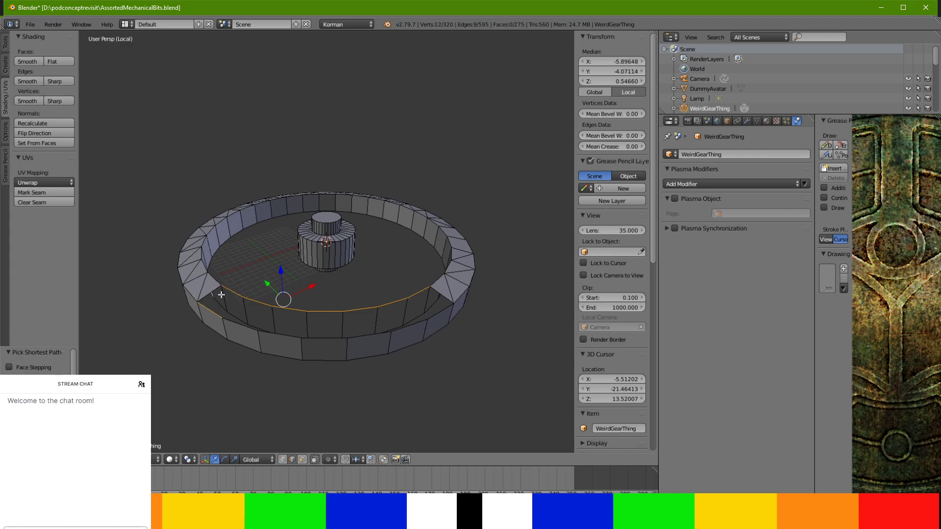
pyautogui.hotkey('ctrl', 'z')
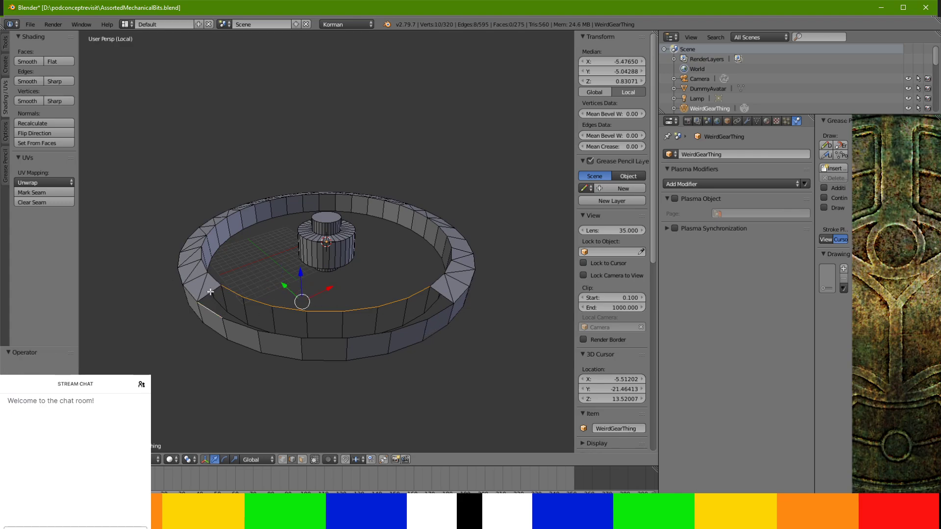
pyautogui.keyDown('ctrl'); pyautogui.rightClick(444, 312); pyautogui.keyUp('ctrl')
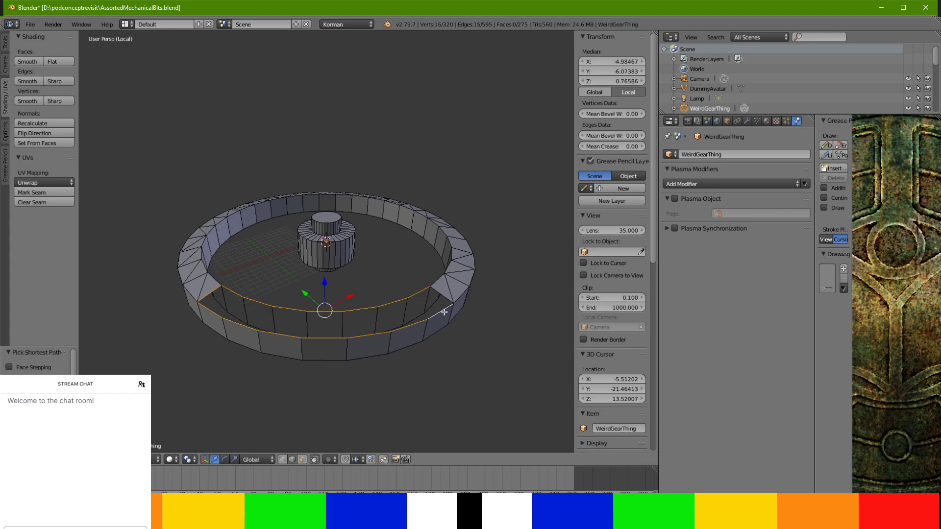
pyautogui.press('f')
pyautogui.hotkey('ctrl', 't')
# On the underside, select five segments of facing ring edges beside the bridge face, then fill and triangulate them
pyautogui.moveTo(423, 325); pyautogui.dragTo(414, 251, button='middle')
pyautogui.moveTo(410, 189); pyautogui.dragTo(474, 194, button='middle')
pyautogui.rightClick(372, 138)
pyautogui.rightClick(310, 133)
pyautogui.keyDown('ctrl'); pyautogui.rightClick(371, 142); pyautogui.keyUp('ctrl')
pyautogui.keyDown('ctrl'); pyautogui.rightClick(315, 162); pyautogui.keyUp('ctrl')
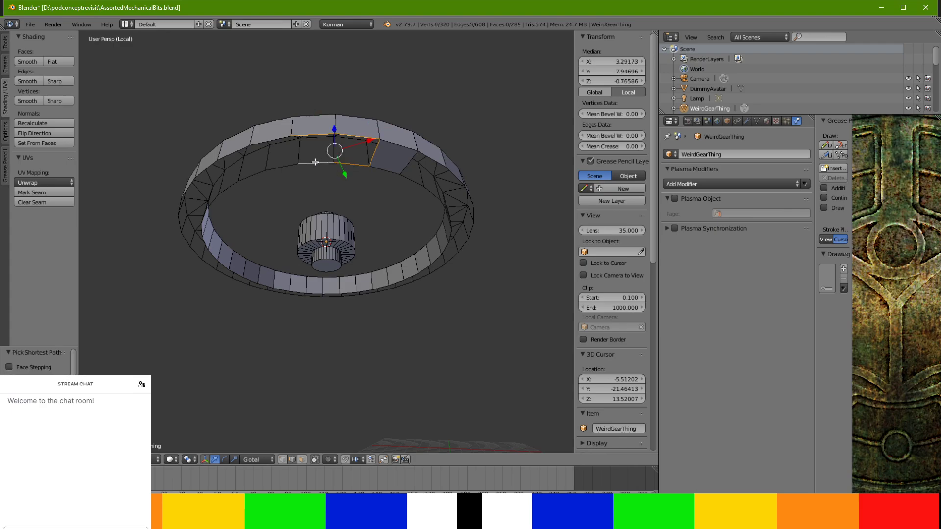
pyautogui.keyDown('ctrl'); pyautogui.rightClick(233, 184); pyautogui.keyUp('ctrl')
pyautogui.keyDown('ctrl'); pyautogui.rightClick(206, 164); pyautogui.keyUp('ctrl')
pyautogui.keyDown('ctrl'); pyautogui.rightClick(283, 135); pyautogui.keyUp('ctrl')
pyautogui.moveTo(283, 136); pyautogui.dragTo(330, 154, button='middle')
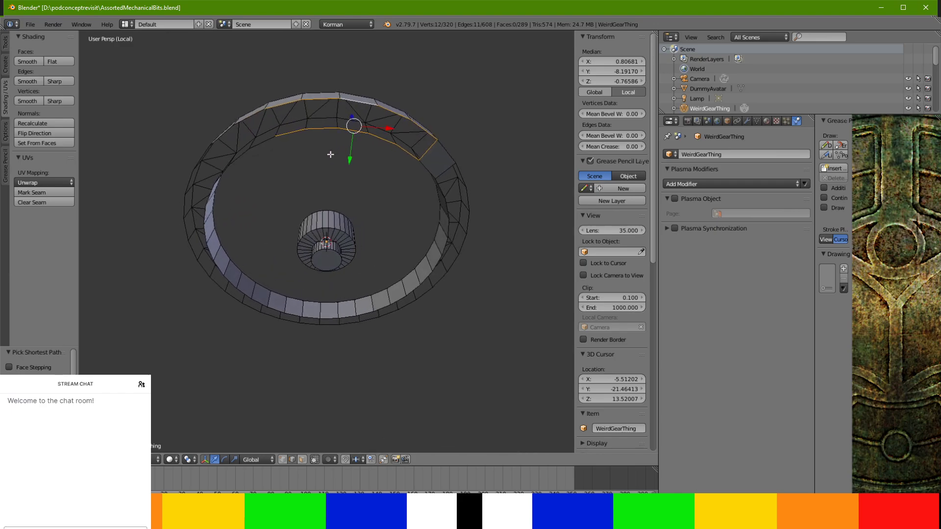
pyautogui.press('f')
pyautogui.hotkey('ctrl', 't')
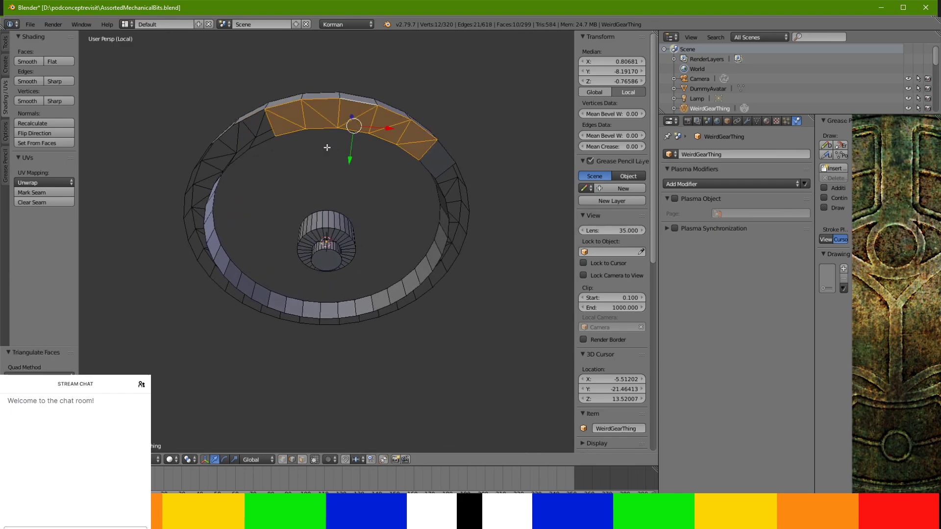
# Fill the next five segments of the underside gap between the rings and triangulate them
pyautogui.rightClick(255, 106)
pyautogui.moveTo(257, 112); pyautogui.dragTo(260, 146, button='middle')
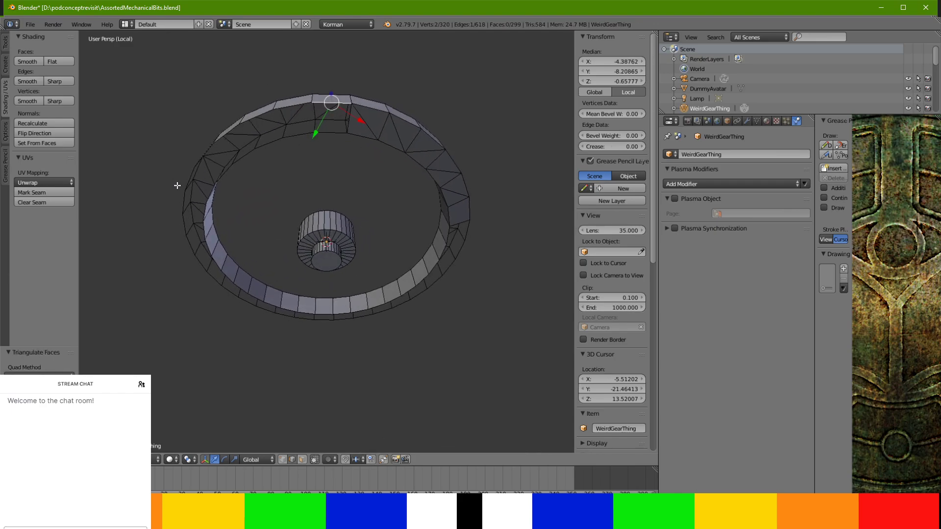
pyautogui.moveTo(177, 185); pyautogui.dragTo(217, 206, button='middle')
pyautogui.rightClick(245, 141)
pyautogui.keyDown('ctrl'); pyautogui.rightClick(268, 162); pyautogui.keyUp('ctrl')
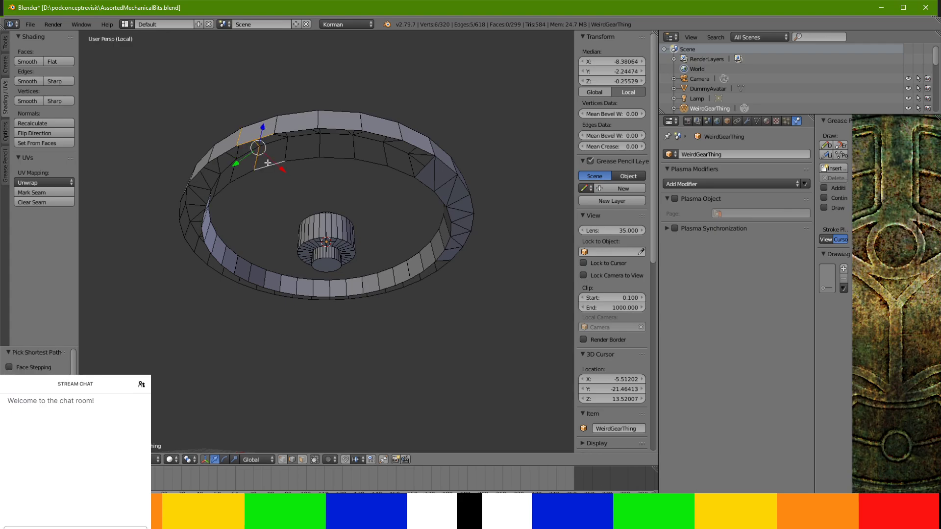
pyautogui.rightClick(256, 143)
pyautogui.keyDown('ctrl'); pyautogui.rightClick(397, 169); pyautogui.keyUp('ctrl')
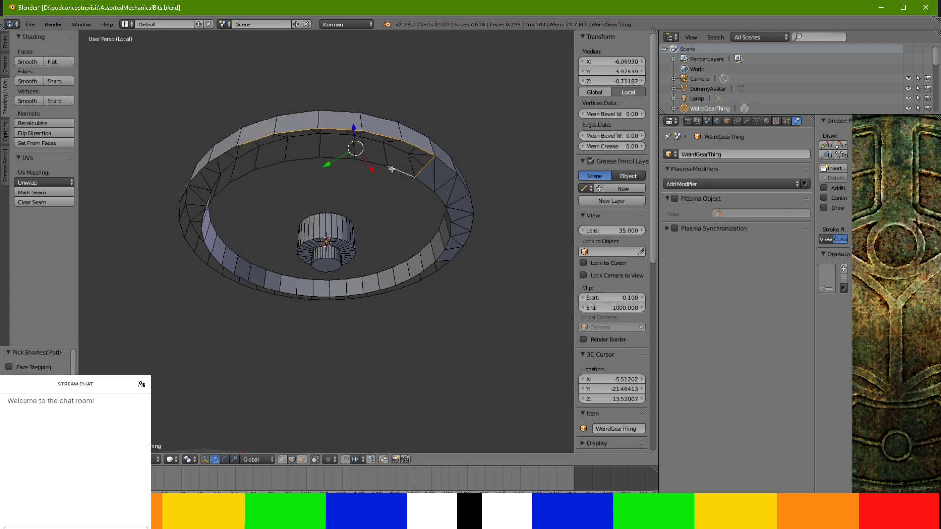
pyautogui.keyDown('ctrl'); pyautogui.rightClick(276, 162); pyautogui.keyUp('ctrl')
pyautogui.press('f')
pyautogui.hotkey('ctrl', 't')
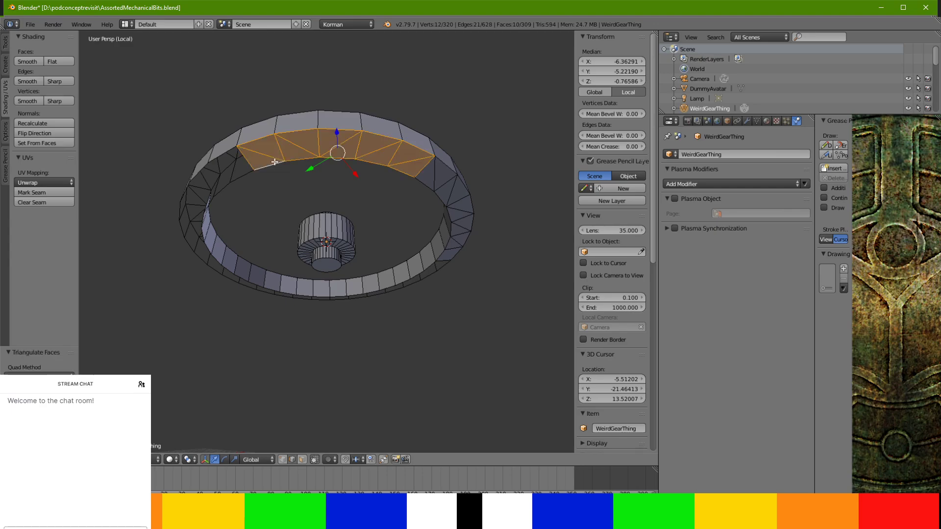
pyautogui.moveTo(212, 198); pyautogui.dragTo(248, 143, button='middle')
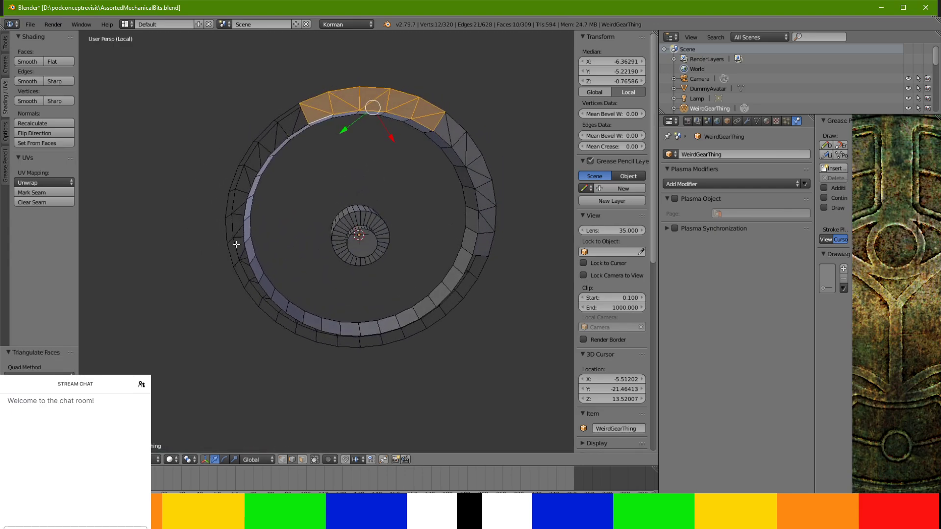
# Select the edges around the next eight underside segments between the rings, then fill and triangulate them
pyautogui.rightClick(239, 276)
pyautogui.keyDown('ctrl'); pyautogui.rightClick(253, 273); pyautogui.keyUp('ctrl')
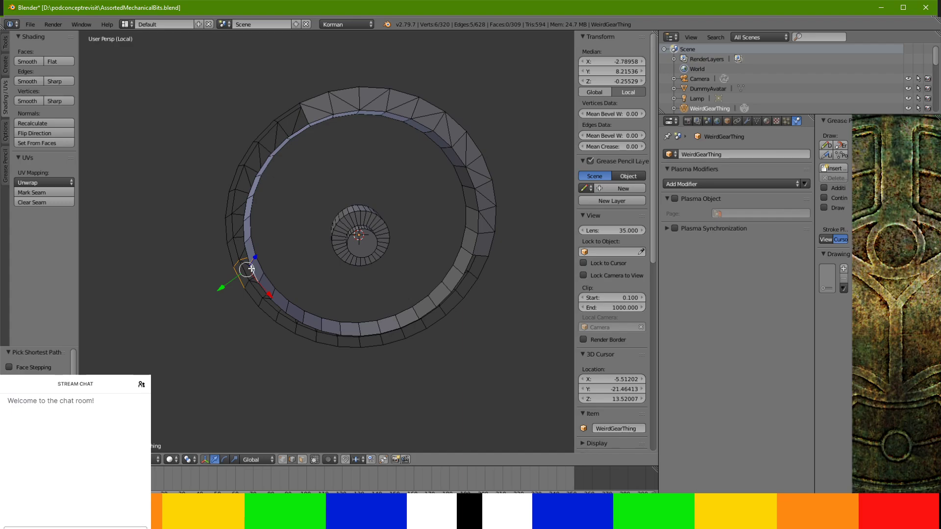
pyautogui.rightClick(252, 277)
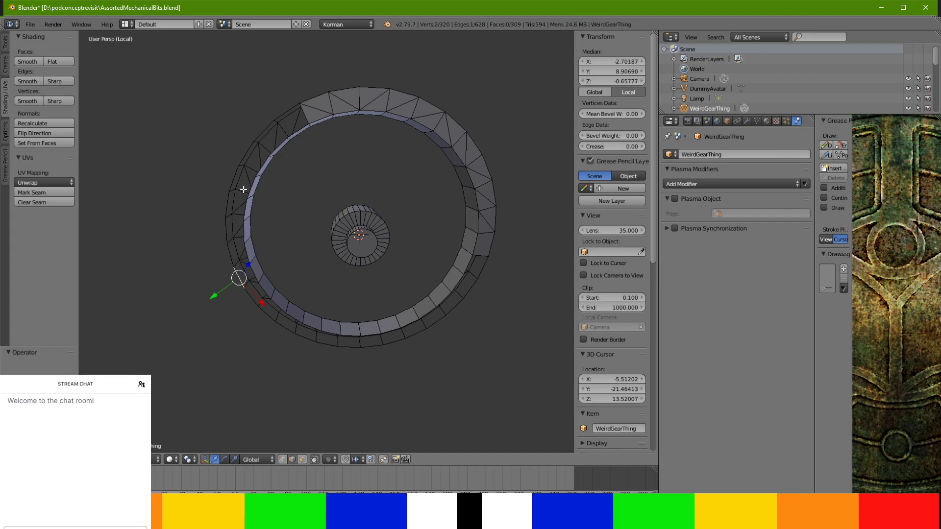
pyautogui.keyDown('ctrl'); pyautogui.rightClick(248, 147); pyautogui.keyUp('ctrl')
pyautogui.keyDown('ctrl'); pyautogui.rightClick(294, 108); pyautogui.keyUp('ctrl')
pyautogui.keyDown('ctrl'); pyautogui.rightClick(276, 148); pyautogui.keyUp('ctrl')
pyautogui.keyDown('ctrl'); pyautogui.rightClick(254, 276); pyautogui.keyUp('ctrl')
pyautogui.press('f')
pyautogui.hotkey('ctrl', 't')
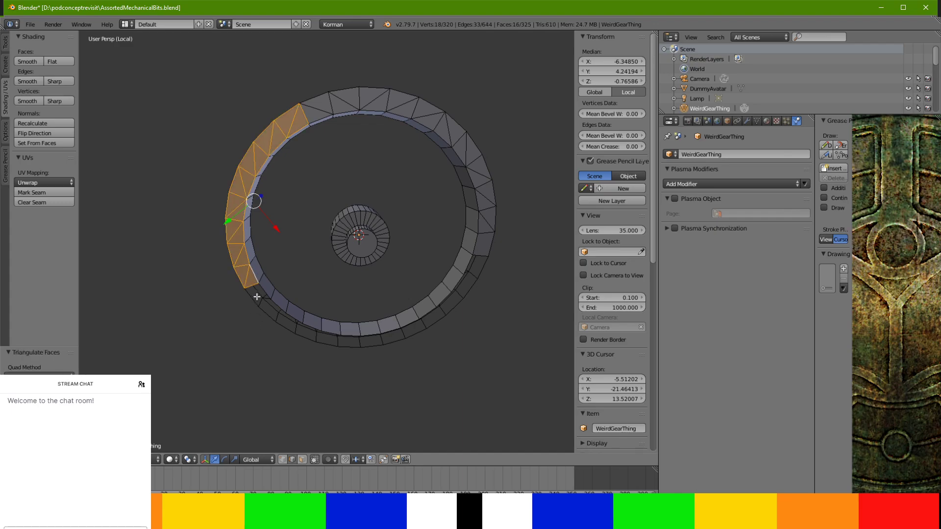
# Fill the following six segments of the underside gap and triangulate the filled face
pyautogui.rightClick(265, 290)
pyautogui.keyDown('ctrl'); pyautogui.rightClick(252, 285); pyautogui.keyUp('ctrl')
pyautogui.keyDown('ctrl'); pyautogui.rightClick(251, 298); pyautogui.keyUp('ctrl')
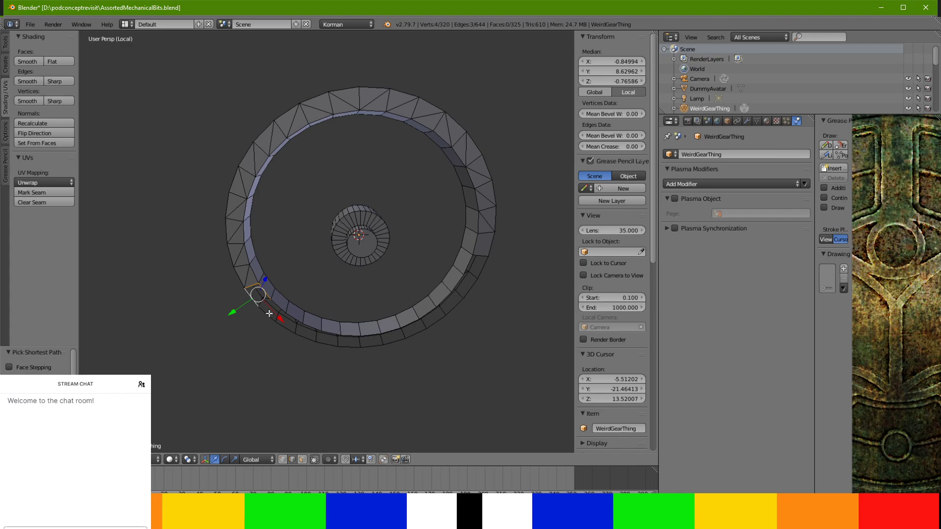
pyautogui.keyDown('ctrl'); pyautogui.rightClick(353, 351); pyautogui.keyUp('ctrl')
pyautogui.keyDown('ctrl'); pyautogui.rightClick(282, 306); pyautogui.keyUp('ctrl')
pyautogui.keyDown('ctrl'); pyautogui.rightClick(356, 334); pyautogui.keyUp('ctrl')
pyautogui.press('f')
pyautogui.hotkey('ctrl', 't')
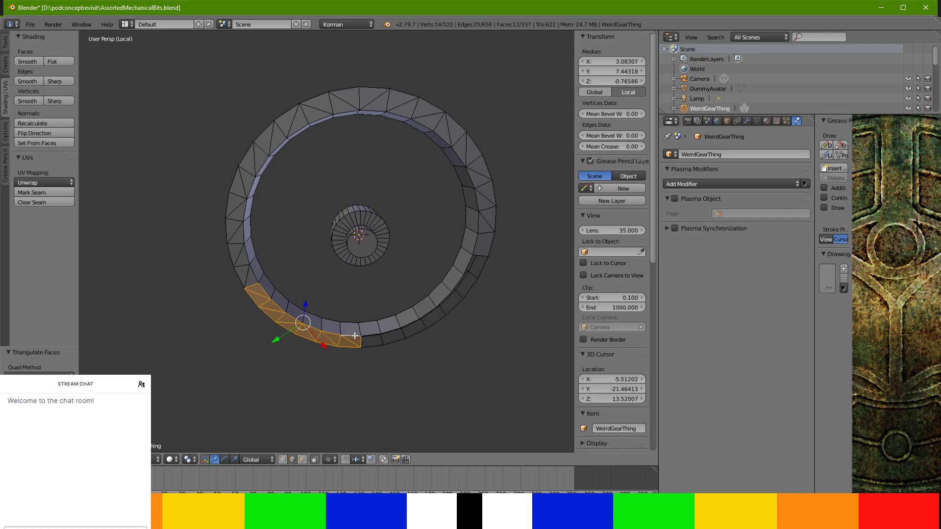
# Select the outer ring edges and adjoining end edge around the last underside opening
pyautogui.rightClick(467, 262)
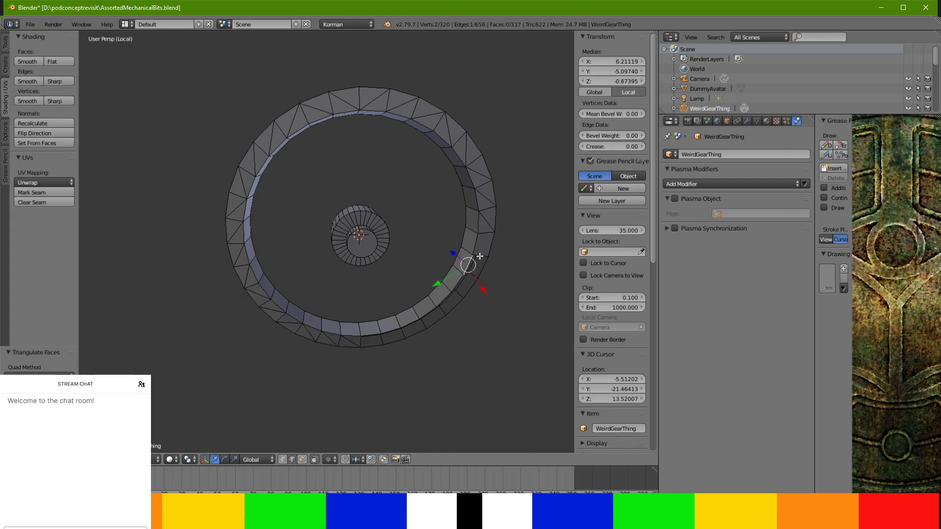
pyautogui.keyDown('ctrl'); pyautogui.rightClick(474, 261); pyautogui.keyUp('ctrl')
pyautogui.keyDown('ctrl'); pyautogui.rightClick(478, 269); pyautogui.keyUp('ctrl')
pyautogui.keyDown('shift'); pyautogui.rightClick(376, 347); pyautogui.keyUp('shift')
pyautogui.keyDown('ctrl'); pyautogui.rightClick(475, 286); pyautogui.keyUp('ctrl')
# Try to add the inner ring edges to the selection and fill and triangulate the last underside opening
pyautogui.keyDown('ctrl'); pyautogui.rightClick(458, 285); pyautogui.keyUp('ctrl')
pyautogui.keyDown('ctrl'); pyautogui.rightClick(361, 344); pyautogui.keyUp('ctrl')
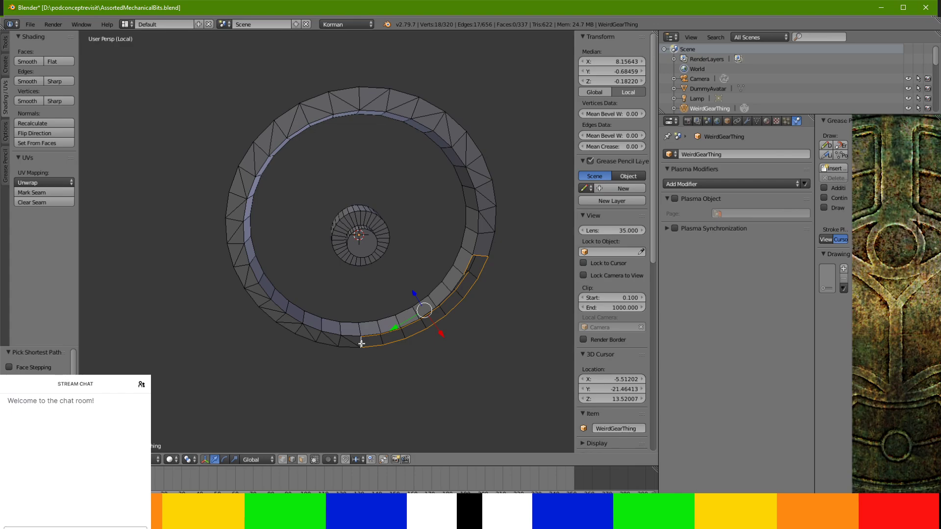
pyautogui.press('f')
pyautogui.hotkey('ctrl', 'z')
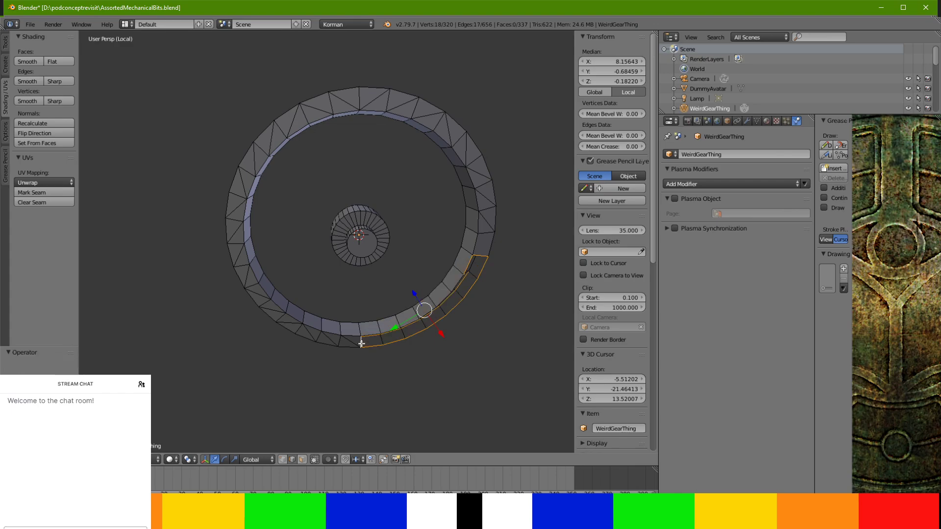
pyautogui.press('f')
pyautogui.hotkey('ctrl', 't')
pyautogui.hotkey('ctrl', 'z')
pyautogui.hotkey('ctrl', 'z')
pyautogui.moveTo(349, 345); pyautogui.dragTo(364, 286, button='middle')
pyautogui.hotkey('ctrl', 'z')
pyautogui.hotkey('ctrl', 'z')
# Add the inner ring edges of the last seven-segment underside opening to the selection, then fill and triangulate it
pyautogui.moveTo(360, 282)
pyautogui.mouseDown(button='middle')
pyautogui.moveTo(343, 302)
pyautogui.moveTo(347, 284)
pyautogui.mouseUp(button='middle')
pyautogui.keyDown('shift'); pyautogui.rightClick(278, 287); pyautogui.keyUp('shift')
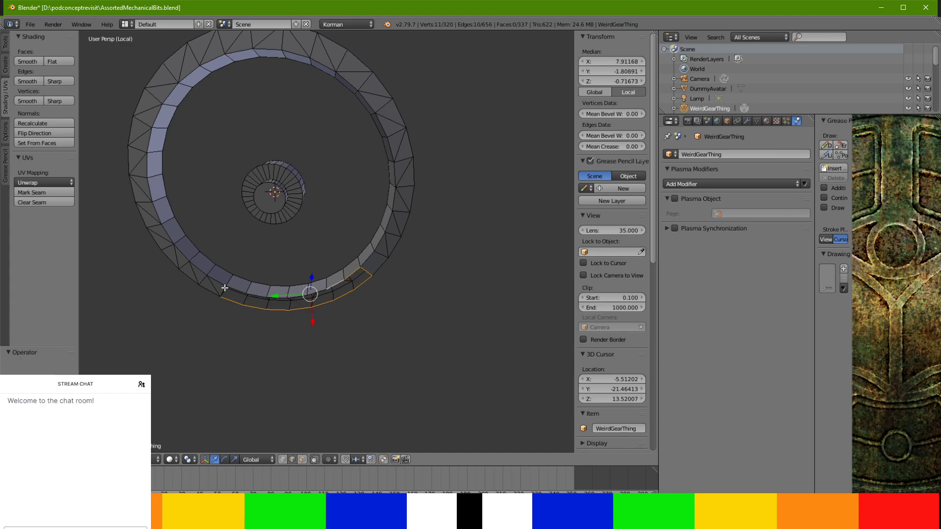
pyautogui.keyDown('ctrl'); pyautogui.rightClick(276, 296); pyautogui.keyUp('ctrl')
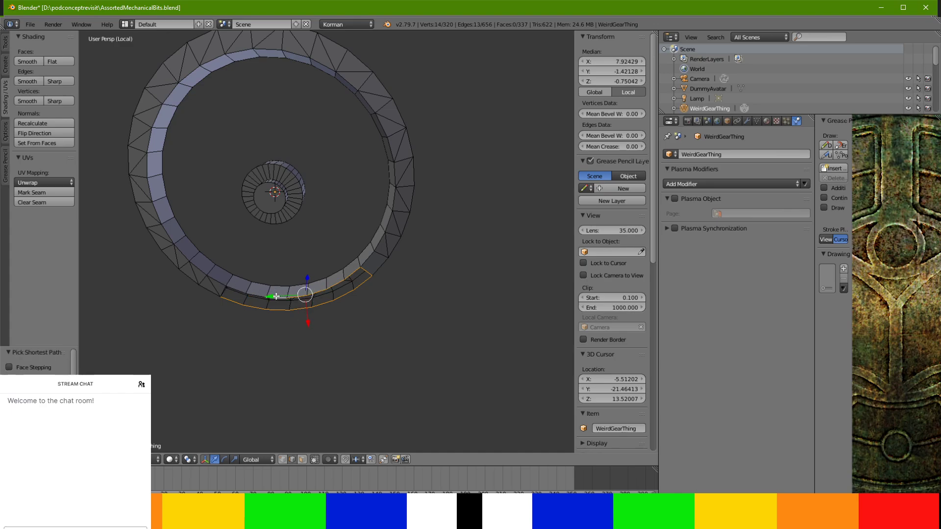
pyautogui.moveTo(235, 291)
pyautogui.mouseDown(button='middle')
pyautogui.moveTo(244, 275)
pyautogui.moveTo(230, 300)
pyautogui.mouseUp(button='middle')
pyautogui.keyDown('ctrl'); pyautogui.rightClick(226, 285); pyautogui.keyUp('ctrl')
pyautogui.press('f')
pyautogui.hotkey('ctrl', 't')
# Select the whole mesh and convert its triangles to quads
pyautogui.press('a')
pyautogui.press('a')
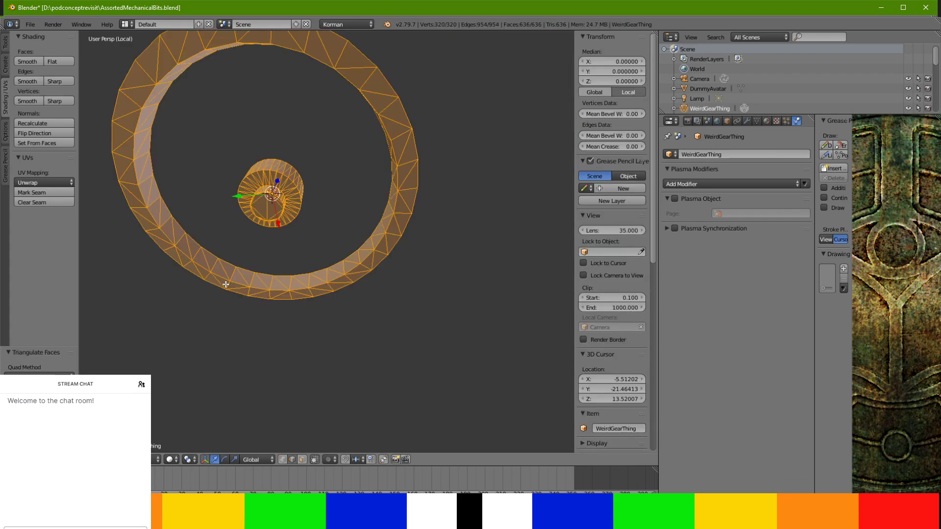
pyautogui.hotkey('alt', 'j')
# Inspect the closed ring and hub alongside the reference image in Photos, returning to Blender
pyautogui.moveTo(197, 272); pyautogui.dragTo(279, 391, button='middle')
pyautogui.scroll(2, 280, 391)
pyautogui.moveTo(398, 330); pyautogui.dragTo(369, 304, button='middle')
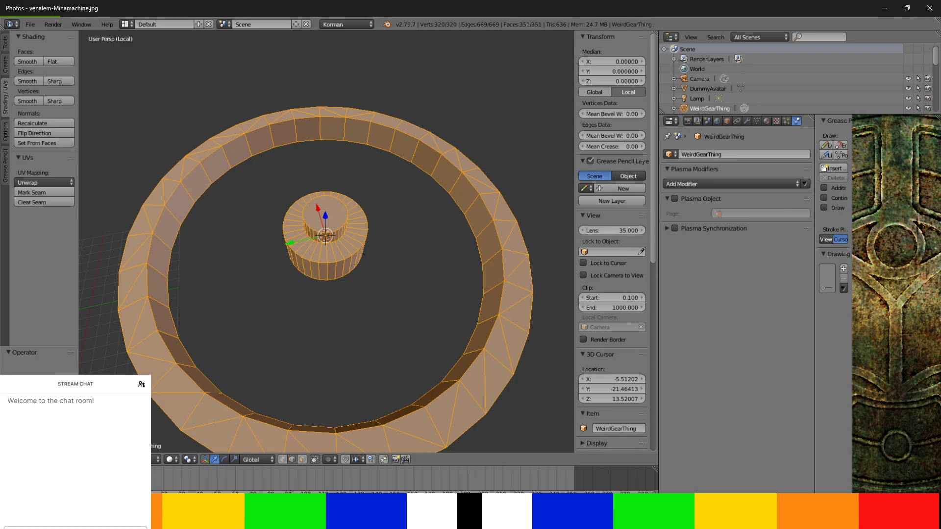
pyautogui.hotkey('alt', 'Tab')
pyautogui.moveTo(381, 332); pyautogui.dragTo(395, 361, button='middle')
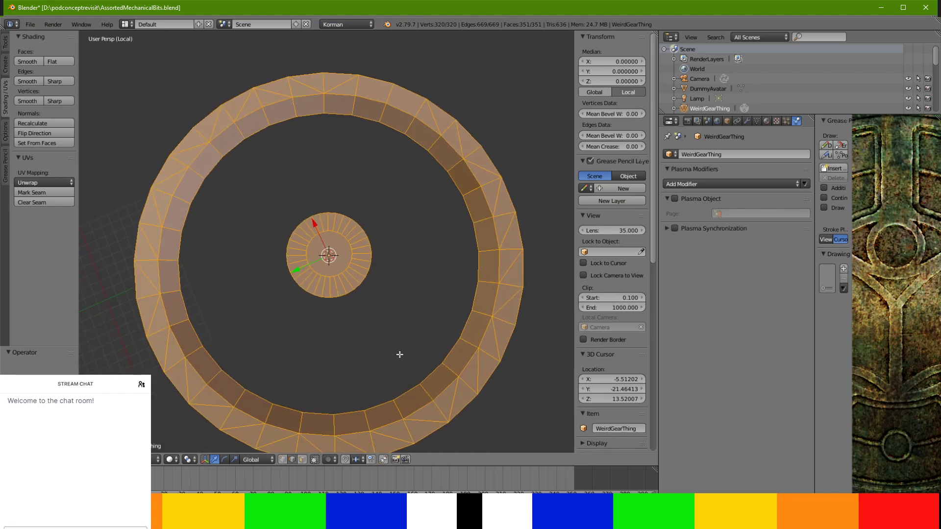
pyautogui.moveTo(377, 300); pyautogui.dragTo(112, 252, button='middle')
pyautogui.scroll(4, 273, 282)
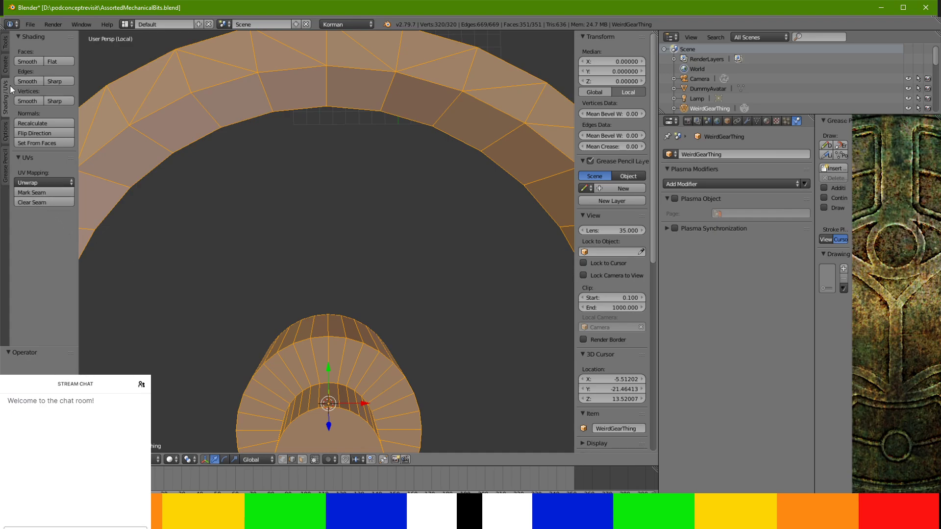
# Extrude two adjacent side faces of the hub outward to about Y 2.86 and widen the end along X
pyautogui.press('a')
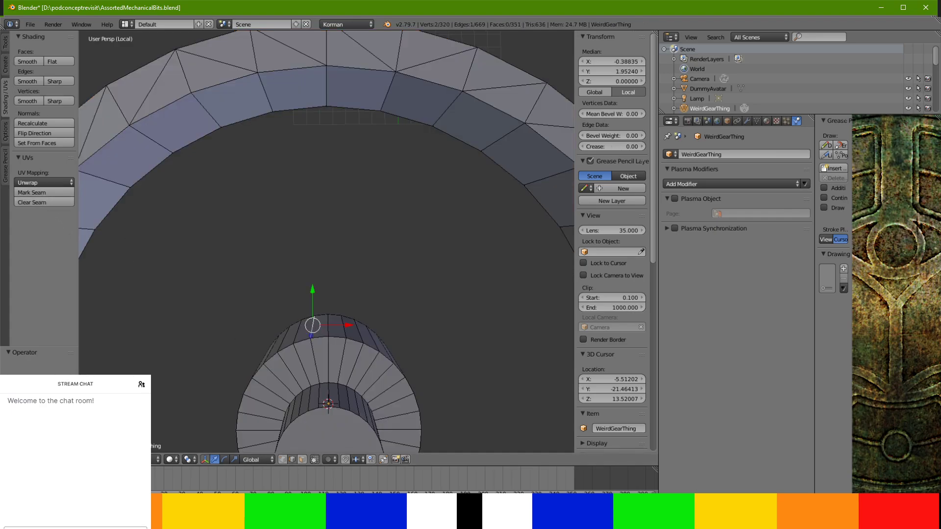
pyautogui.rightClick(329, 336)
pyautogui.keyDown('ctrl'); pyautogui.rightClick(325, 334); pyautogui.keyUp('ctrl')
pyautogui.moveTo(324, 334); pyautogui.dragTo(337, 371, button='middle')
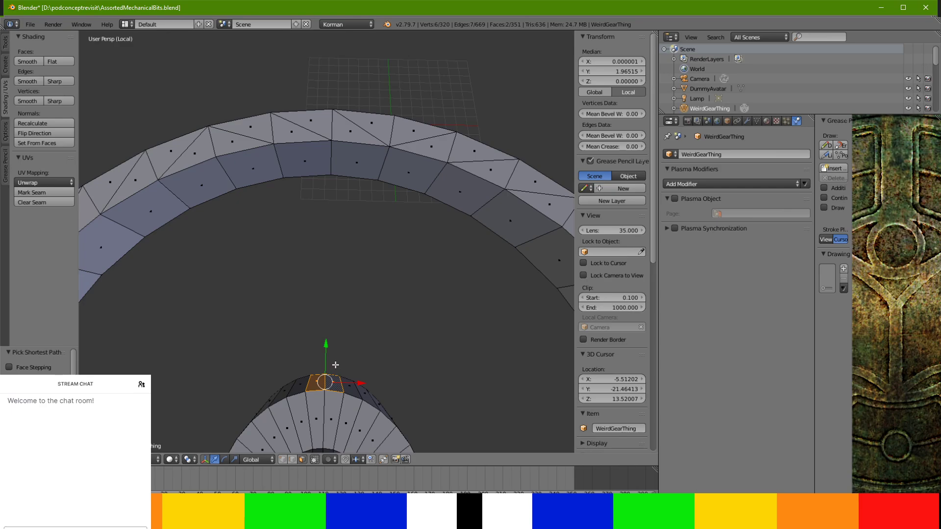
pyautogui.press('e')
pyautogui.click(338, 325)
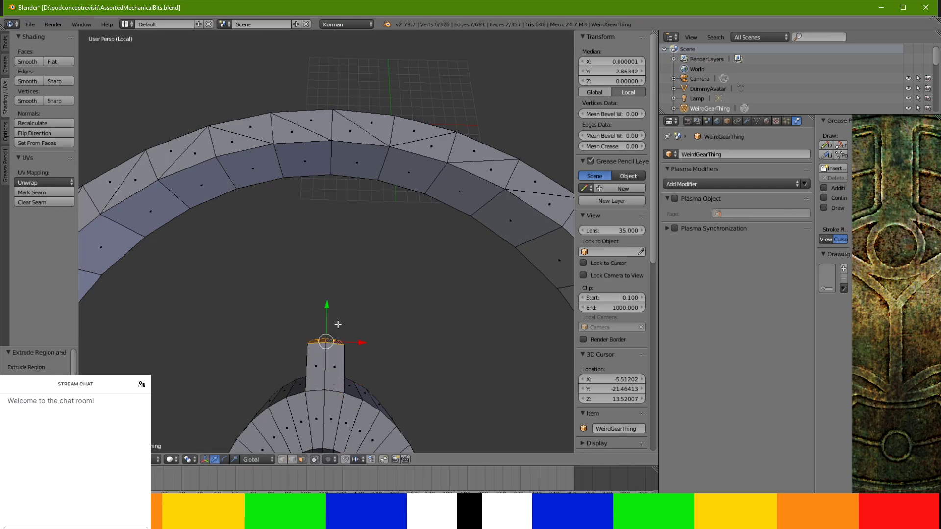
pyautogui.press('s')
pyautogui.press('x')
pyautogui.click(344, 323)
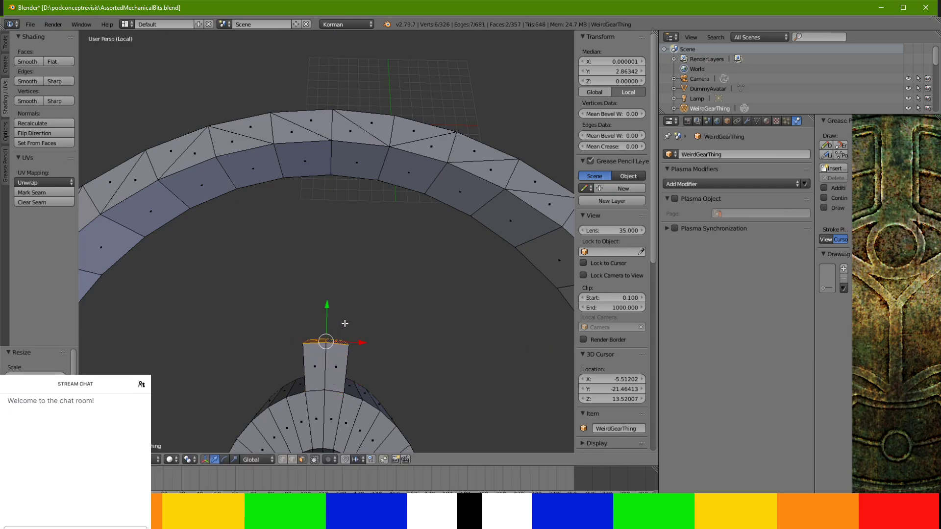
# Extrude the spoke's end faces farther toward the ring to about Y 4.13 and scale them wider along X
pyautogui.press('e')
pyautogui.click(346, 272)
pyautogui.press('s')
pyautogui.press('x')
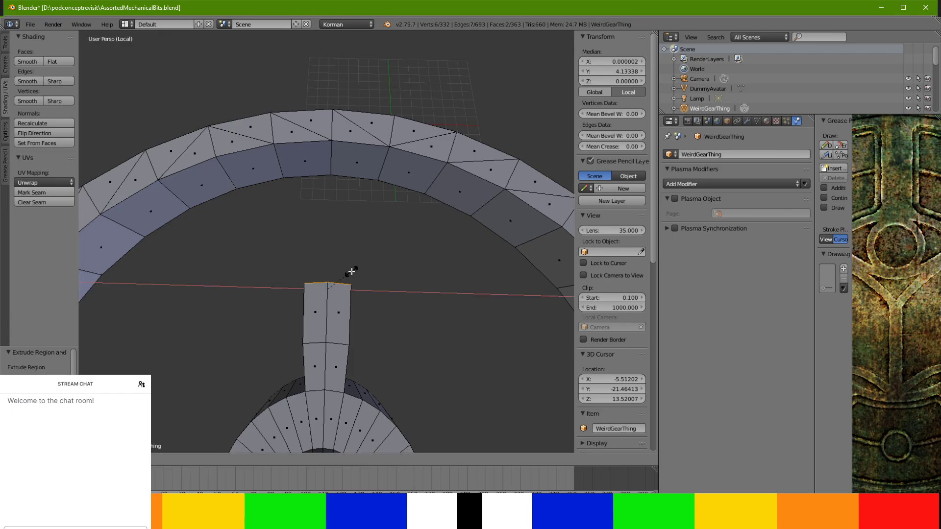
pyautogui.click(361, 269)
# Extrude the two inner ring faces opposite the spoke toward the hub to about Y 6.72 and narrow them along X
pyautogui.moveTo(386, 266); pyautogui.dragTo(478, 198, button='middle')
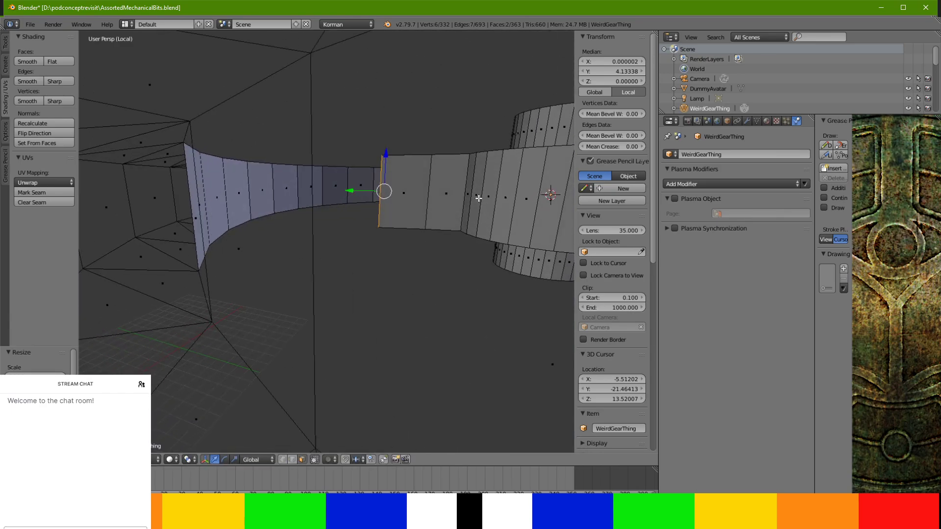
pyautogui.scroll(3, 475, 198)
pyautogui.moveTo(210, 126); pyautogui.dragTo(289, 120, button='middle')
pyautogui.rightClick(290, 120)
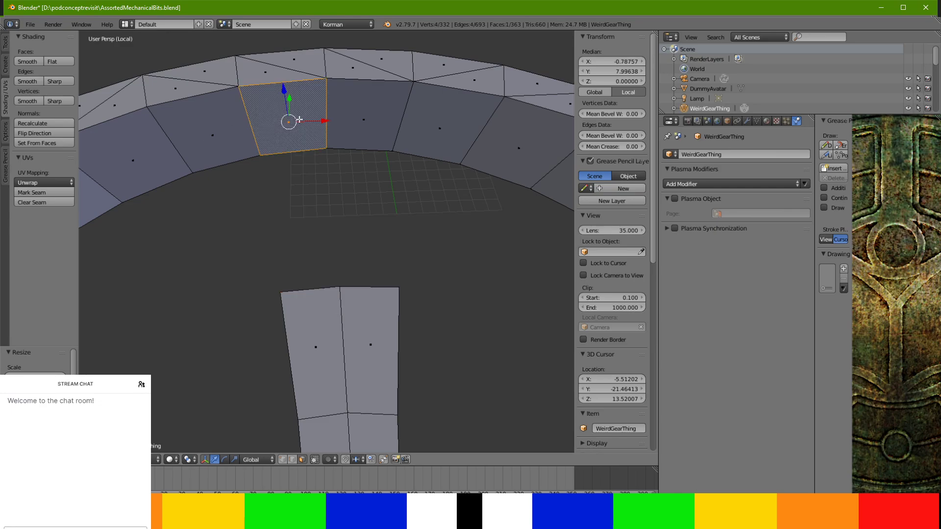
pyautogui.keyDown('shift'); pyautogui.rightClick(352, 116); pyautogui.keyUp('shift')
pyautogui.moveTo(351, 117); pyautogui.dragTo(347, 143, button='middle')
pyautogui.press('e')
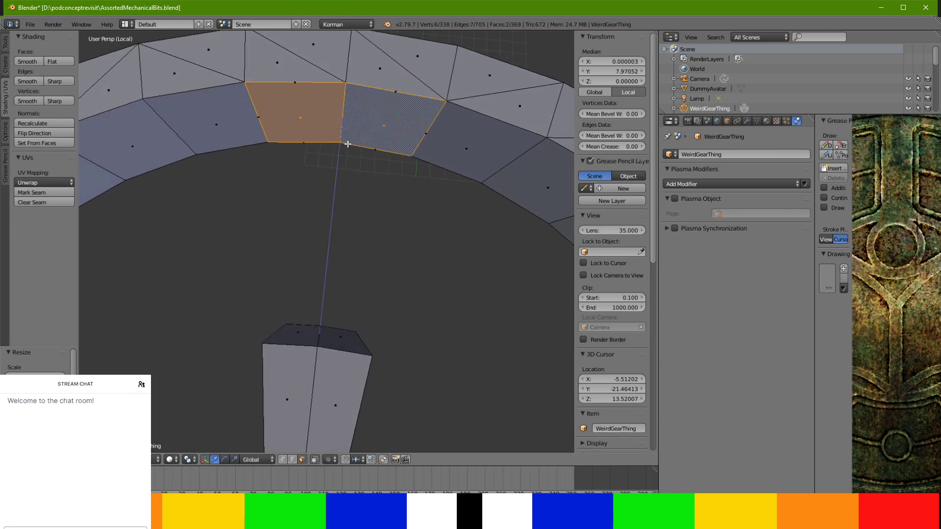
pyautogui.click(356, 211)
pyautogui.moveTo(362, 220); pyautogui.dragTo(374, 218, button='middle')
pyautogui.scroll(2, 372, 217)
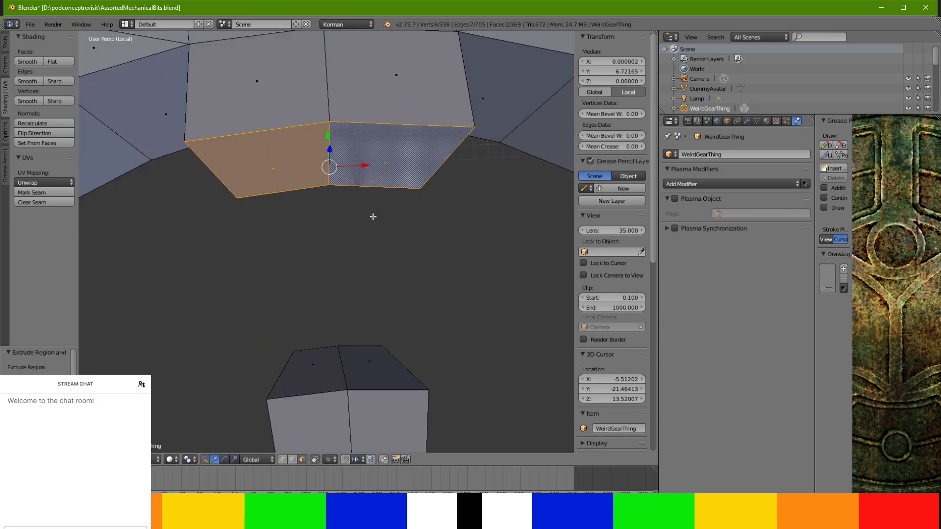
pyautogui.press('s')
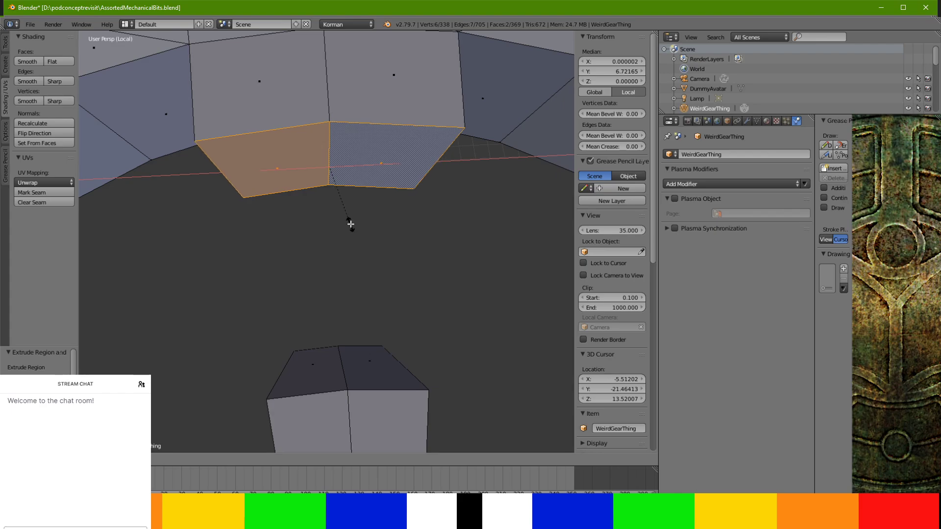
pyautogui.click(347, 220)
# Extrude the ring-side stub farther toward the hub and scale its end faces along X
pyautogui.moveTo(347, 220); pyautogui.dragTo(453, 142, button='middle')
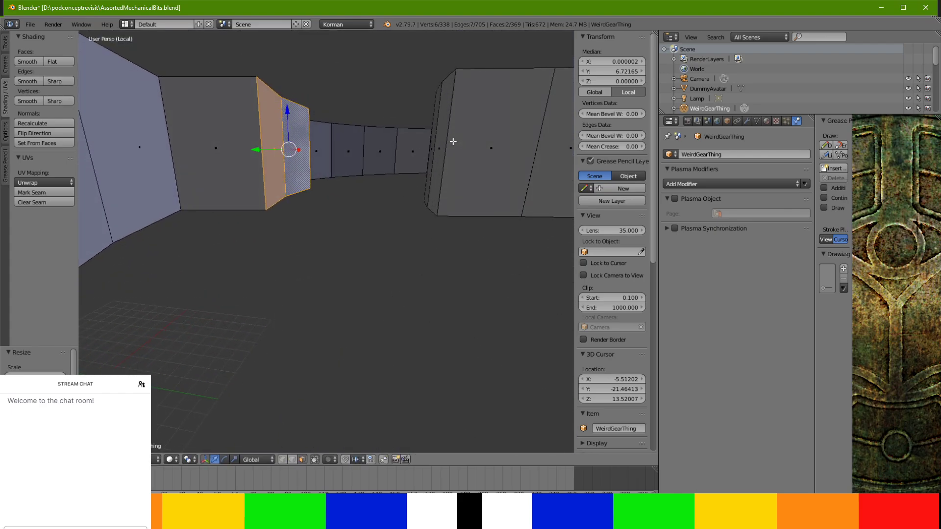
pyautogui.press('e')
pyautogui.click(525, 145)
pyautogui.moveTo(524, 145); pyautogui.dragTo(402, 187, button='middle')
pyautogui.press('s')
pyautogui.press('x')
pyautogui.click(429, 263)
# Delete the facing end faces of the ring-side stub and the hub spoke
pyautogui.press('x')
pyautogui.click(392, 189)
pyautogui.rightClick(447, 156)
pyautogui.press('x')
pyautogui.click(436, 143)
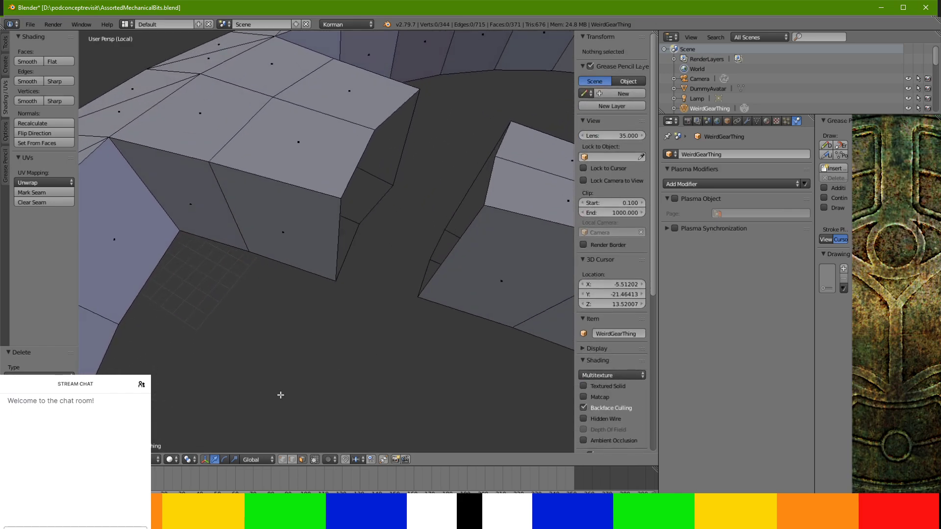
# Fill one upper face and the adjoining side face across the gap between the spoke and the ring stub
pyautogui.rightClick(360, 153)
pyautogui.keyDown('shift'); pyautogui.rightClick(492, 175); pyautogui.keyUp('shift')
pyautogui.press('f')
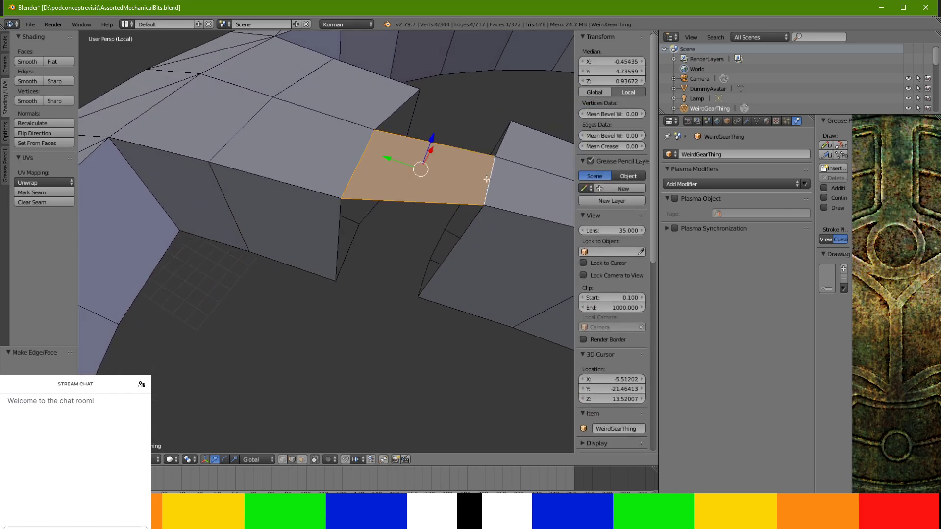
pyautogui.rightClick(343, 232)
pyautogui.keyDown('ctrl'); pyautogui.rightClick(461, 244); pyautogui.keyUp('ctrl')
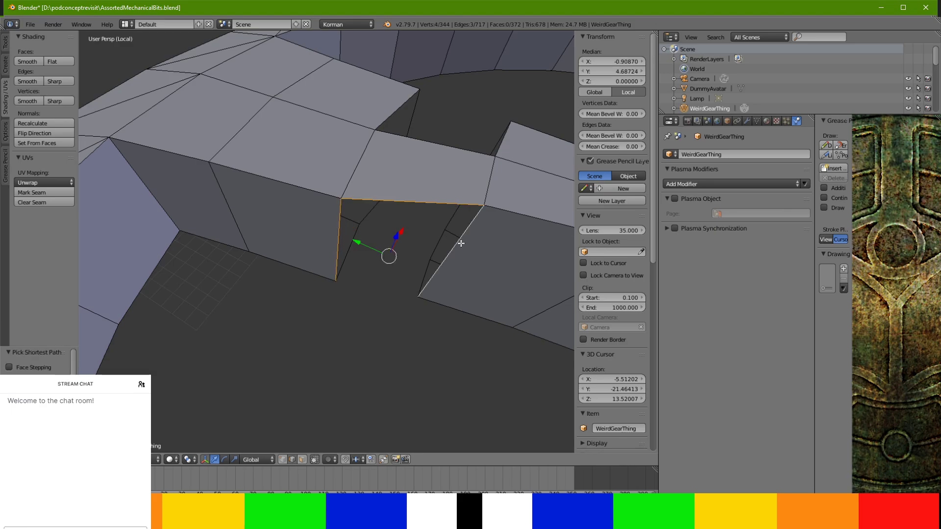
pyautogui.press('f')
# Fill the other upper face and the opposite side face of the gap between the spoke and the stub
pyautogui.moveTo(443, 279); pyautogui.dragTo(346, 284, button='middle')
pyautogui.rightClick(336, 299)
pyautogui.keyDown('ctrl'); pyautogui.rightClick(380, 190); pyautogui.keyUp('ctrl')
pyautogui.press('f')
pyautogui.moveTo(351, 238); pyautogui.dragTo(330, 170, button='middle')
pyautogui.rightClick(256, 206)
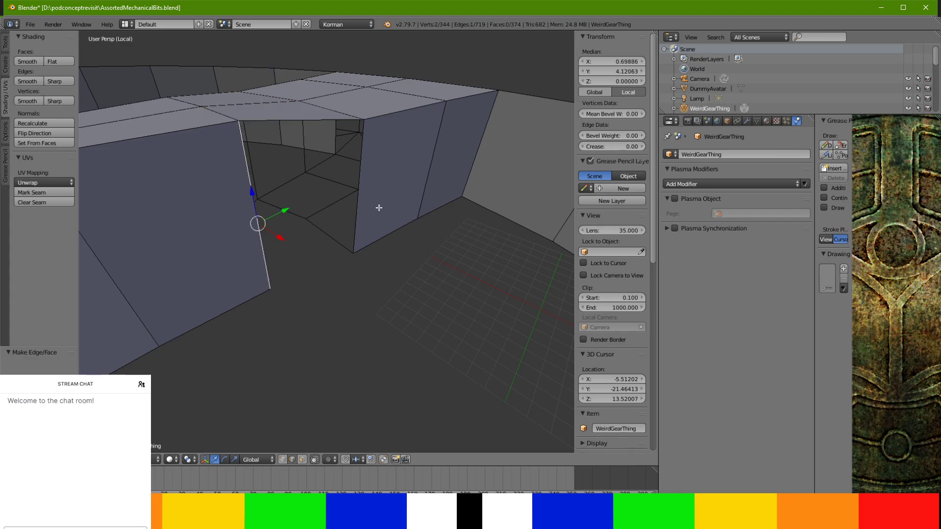
pyautogui.keyDown('ctrl'); pyautogui.rightClick(356, 194); pyautogui.keyUp('ctrl')
pyautogui.rightClick(258, 217)
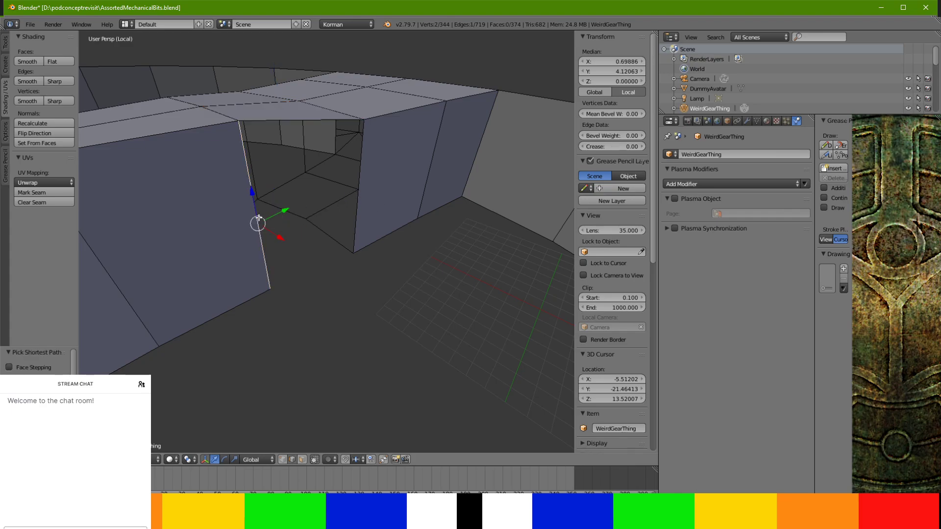
pyautogui.keyDown('shift'); pyautogui.rightClick(290, 112); pyautogui.keyUp('shift')
pyautogui.keyDown('shift'); pyautogui.rightClick(361, 171); pyautogui.keyUp('shift')
pyautogui.press('f')
# Close the underside of the spoke gap by filling its two remaining faces
pyautogui.moveTo(360, 172); pyautogui.dragTo(279, 136, button='middle')
pyautogui.rightClick(242, 133)
pyautogui.keyDown('shift'); pyautogui.rightClick(284, 121); pyautogui.keyUp('shift')
pyautogui.keyDown('shift'); pyautogui.rightClick(325, 151); pyautogui.keyUp('shift')
pyautogui.press('f')
pyautogui.moveTo(332, 162); pyautogui.dragTo(324, 141, button='middle')
pyautogui.rightClick(323, 109)
pyautogui.keyDown('ctrl'); pyautogui.rightClick(300, 170); pyautogui.keyUp('ctrl')
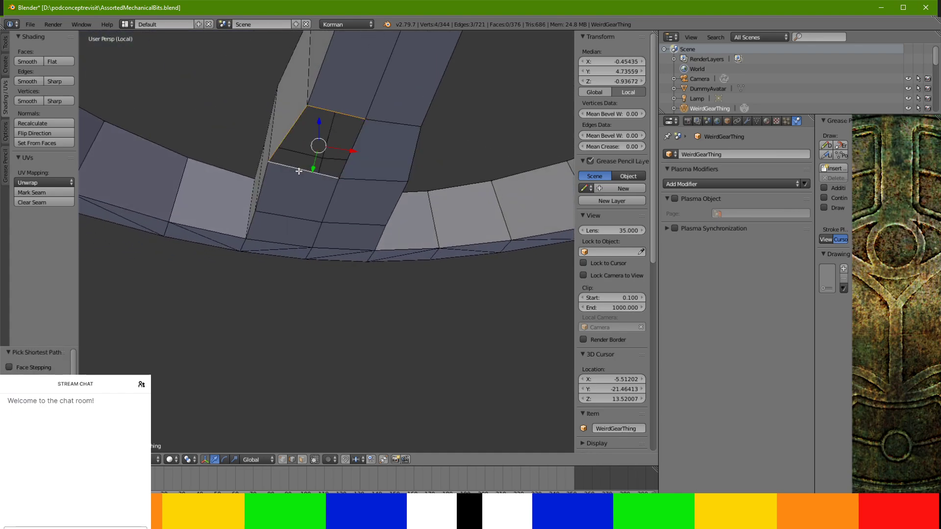
pyautogui.press('f')
# Select the upper and lower edges at the bridge's hub-side joint and scale them to reduce the spoke's height slightly
pyautogui.moveTo(354, 147); pyautogui.dragTo(328, 167, button='middle')
pyautogui.scroll(-5, 390, 250)
pyautogui.scroll(3, 338, 234)
pyautogui.rightClick(319, 233)
pyautogui.keyDown('shift'); pyautogui.rightClick(322, 224); pyautogui.keyUp('shift')
pyautogui.keyDown('shift'); pyautogui.rightClick(337, 267); pyautogui.keyUp('shift')
pyautogui.moveTo(335, 272); pyautogui.dragTo(328, 309, button='middle')
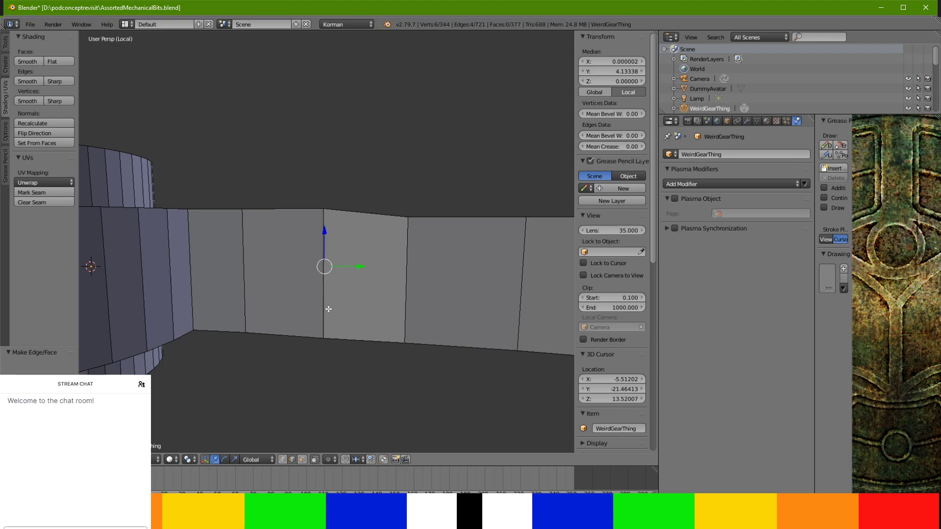
pyautogui.press('s')
pyautogui.click(408, 174)
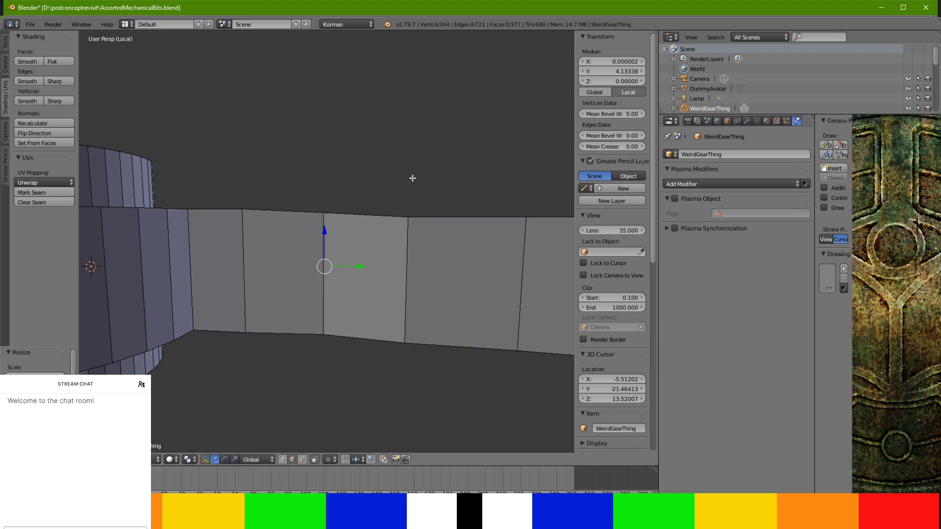
# Select the two side edges at the bridge's ring-side joint and scale them along X to adjust the spoke's taper
pyautogui.moveTo(418, 168); pyautogui.dragTo(361, 235, button='middle')
pyautogui.rightClick(361, 236)
pyautogui.moveTo(300, 214); pyautogui.dragTo(373, 244, button='middle')
pyautogui.keyDown('shift'); pyautogui.rightClick(280, 250); pyautogui.keyUp('shift')
pyautogui.press('s')
pyautogui.press('x')
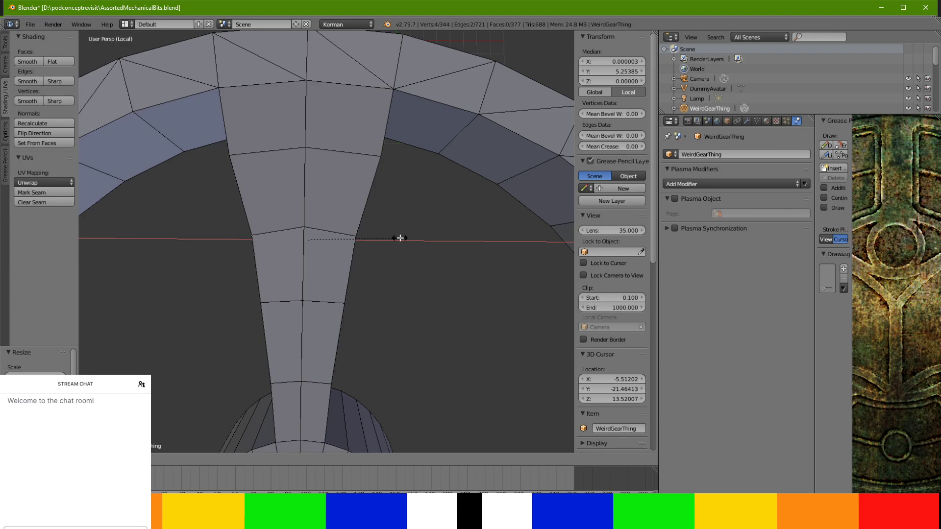
pyautogui.click(400, 237)
# Select the two side edges at the spoke's joint nearer the hub and scale them along X to refine the taper
pyautogui.moveTo(400, 237); pyautogui.dragTo(367, 272, button='middle')
pyautogui.rightClick(334, 278)
pyautogui.keyDown('shift'); pyautogui.rightClick(343, 252); pyautogui.keyUp('shift')
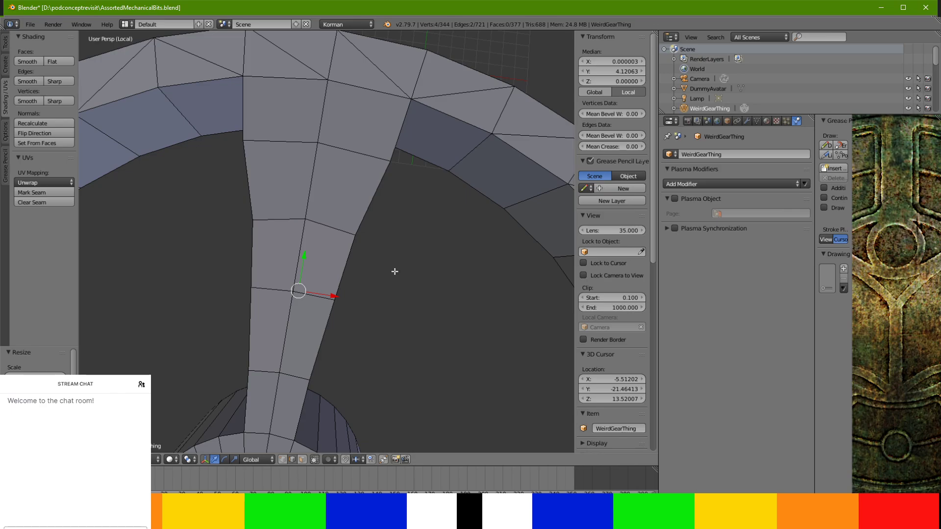
pyautogui.press('s')
pyautogui.press('x')
pyautogui.click(380, 268)
# Select the next pair of opposite edges on the spoke and scale them along X to even out its width
pyautogui.moveTo(381, 269); pyautogui.dragTo(349, 217, button='middle')
pyautogui.rightClick(296, 329)
pyautogui.keyDown('shift'); pyautogui.rightClick(392, 316); pyautogui.keyUp('shift')
pyautogui.press('s')
pyautogui.press('x')
pyautogui.click(380, 328)
# Scale one more pair of spoke edges along X to match the adjoining taper
pyautogui.rightClick(361, 262)
pyautogui.keyDown('shift'); pyautogui.rightClick(336, 221); pyautogui.keyUp('shift')
pyautogui.moveTo(525, 178); pyautogui.dragTo(384, 180, button='middle')
pyautogui.press('s')
pyautogui.press('x')
pyautogui.click(431, 218)
pyautogui.scroll(-1, 382, 181)
pyautogui.rightClick(320, 252)
pyautogui.keyDown('shift'); pyautogui.rightClick(331, 273); pyautogui.keyUp('shift')
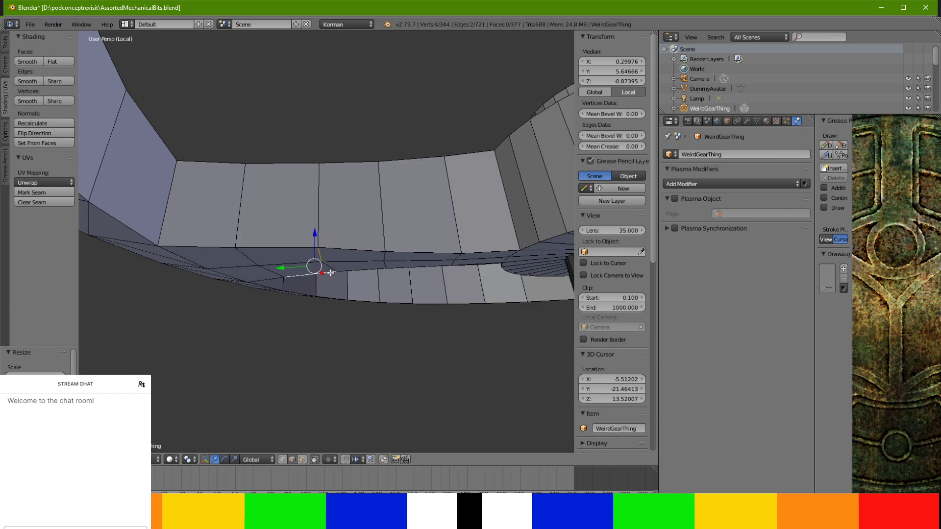
pyautogui.rightClick(331, 266)
pyautogui.keyDown('shift'); pyautogui.rightClick(322, 253); pyautogui.keyUp('shift')
pyautogui.moveTo(322, 254); pyautogui.dragTo(421, 191, button='middle')
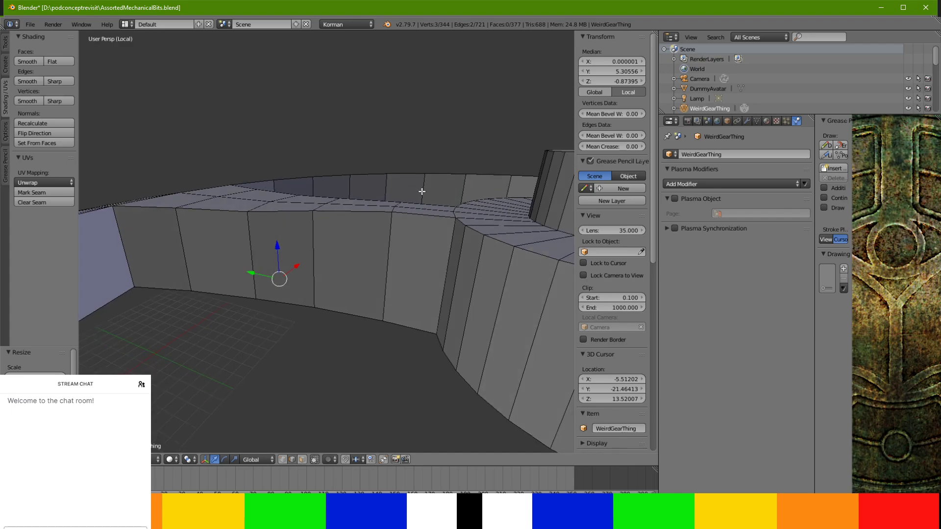
pyautogui.rightClick(396, 201)
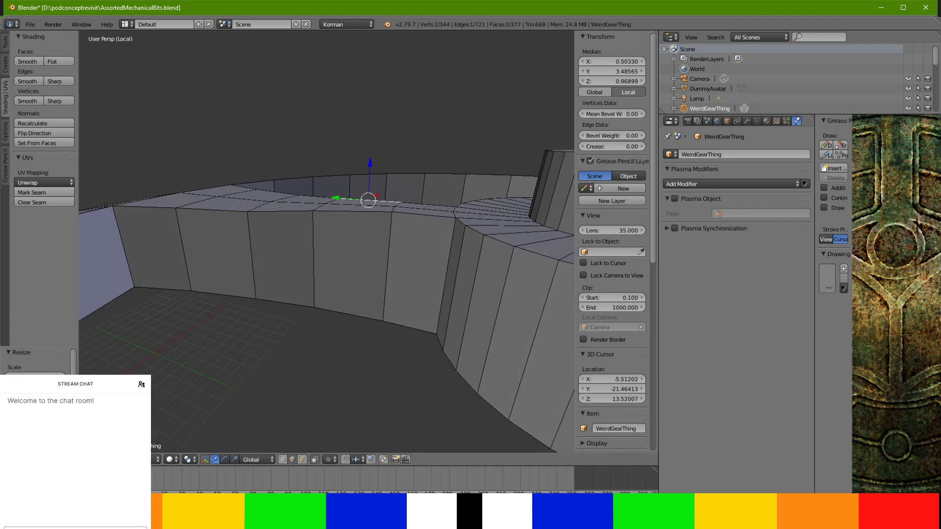
# Switch to face selection and select all the faces along the spoke's upper surface
pyautogui.click(301, 460)
pyautogui.rightClick(407, 205)
pyautogui.moveTo(239, 213); pyautogui.dragTo(215, 261, button='middle')
pyautogui.keyDown('ctrl'); pyautogui.rightClick(192, 243); pyautogui.keyUp('ctrl')
pyautogui.keyDown('ctrl'); pyautogui.rightClick(207, 205); pyautogui.keyUp('ctrl')
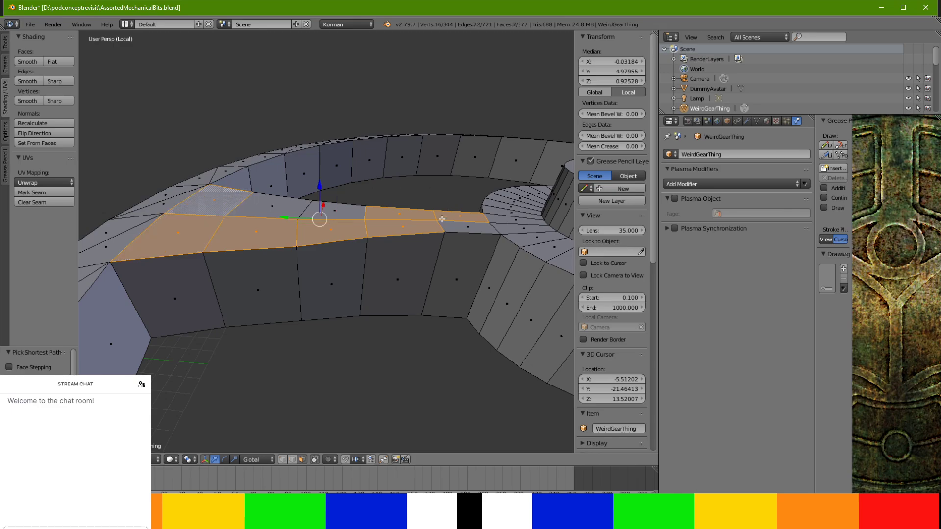
pyautogui.keyDown('ctrl'); pyautogui.rightClick(449, 226); pyautogui.keyUp('ctrl')
# Add all the faces along the spoke's underside to the selection
pyautogui.moveTo(465, 281); pyautogui.dragTo(461, 206, button='middle')
pyautogui.keyDown('ctrl'); pyautogui.rightClick(460, 206); pyautogui.keyUp('ctrl')
pyautogui.keyDown('ctrl'); pyautogui.rightClick(455, 223); pyautogui.keyUp('ctrl')
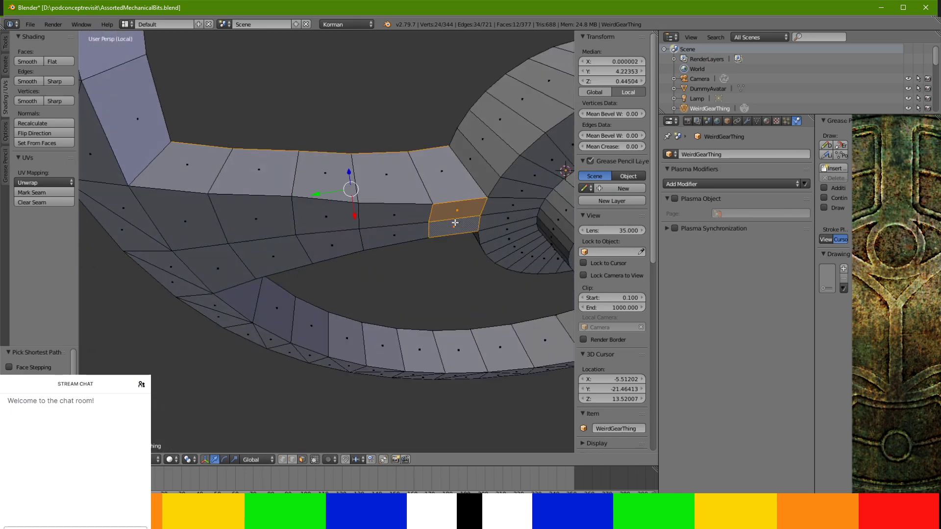
pyautogui.keyDown('ctrl'); pyautogui.rightClick(220, 224); pyautogui.keyUp('ctrl')
pyautogui.keyDown('ctrl'); pyautogui.rightClick(230, 263); pyautogui.keyUp('ctrl')
pyautogui.keyDown('ctrl'); pyautogui.rightClick(201, 220); pyautogui.keyUp('ctrl')
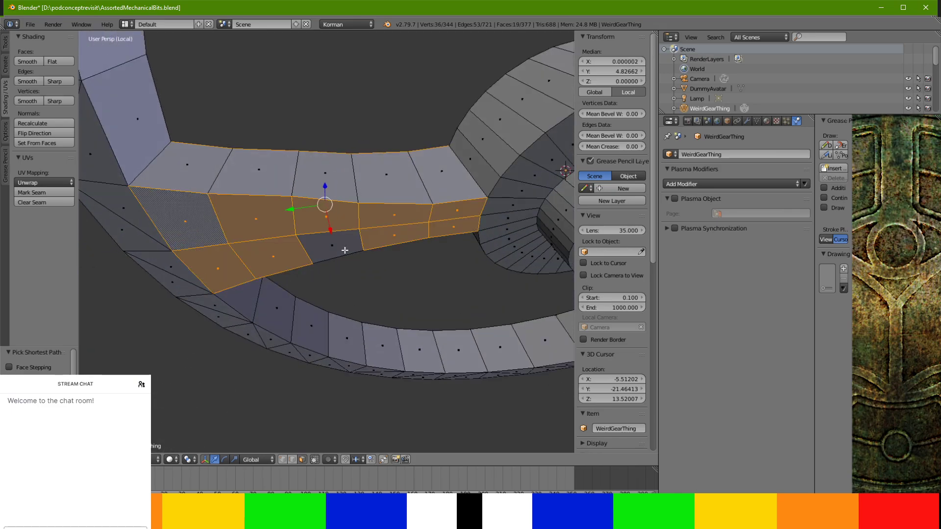
pyautogui.keyDown('ctrl'); pyautogui.rightClick(340, 248); pyautogui.keyUp('ctrl')
pyautogui.moveTo(294, 216); pyautogui.dragTo(303, 278, button='middle')
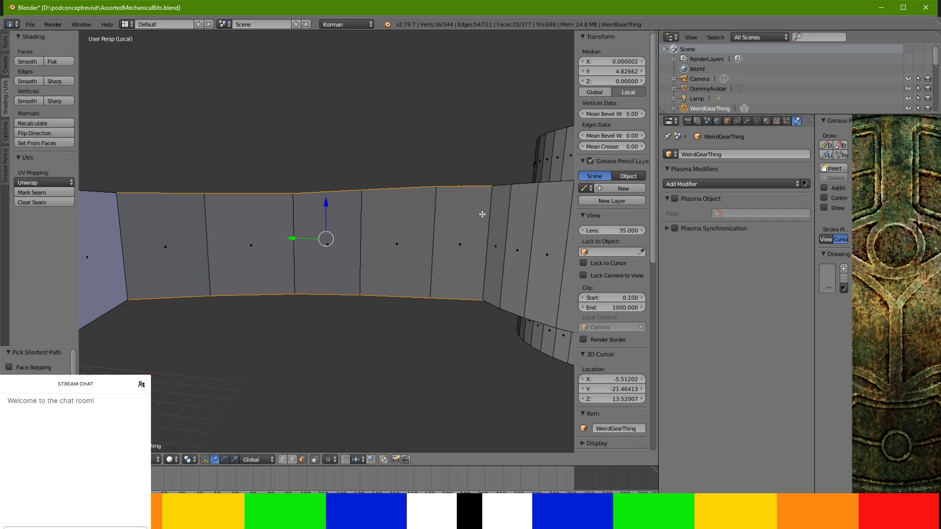
# Deselect the spoke's upper and lower end faces at the hub and at the ring, keeping only the middle faces
pyautogui.moveTo(483, 214); pyautogui.dragTo(465, 203, button='middle')
pyautogui.keyDown('shift'); pyautogui.rightClick(452, 224); pyautogui.keyUp('shift')
pyautogui.keyDown('shift'); pyautogui.rightClick(453, 232); pyautogui.keyUp('shift')
pyautogui.keyDown('shift'); pyautogui.rightClick(462, 216); pyautogui.keyUp('shift')
pyautogui.keyDown('shift'); pyautogui.rightClick(462, 228); pyautogui.keyUp('shift')
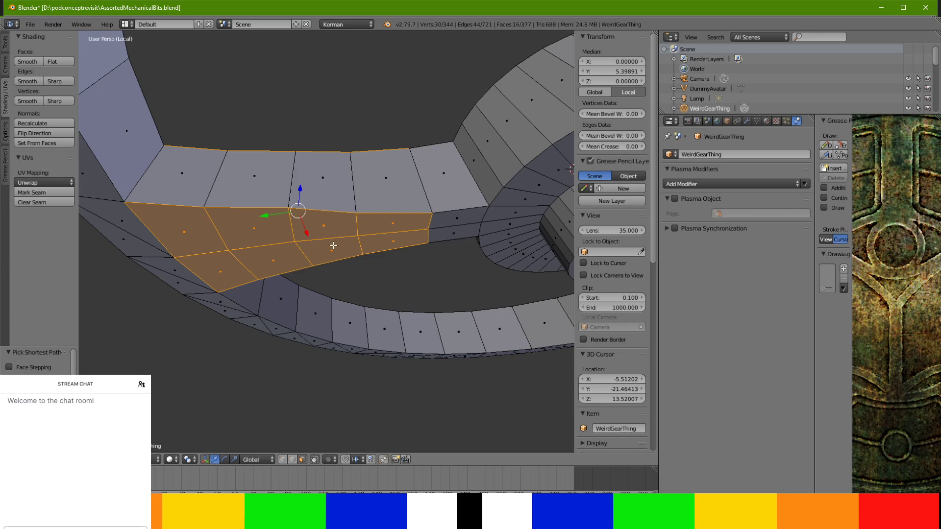
pyautogui.keyDown('shift'); pyautogui.rightClick(197, 236); pyautogui.keyUp('shift')
pyautogui.keyDown('shift'); pyautogui.rightClick(219, 276); pyautogui.keyUp('shift')
pyautogui.moveTo(218, 234); pyautogui.dragTo(198, 265, button='middle')
pyautogui.keyDown('shift'); pyautogui.rightClick(185, 239); pyautogui.keyUp('shift')
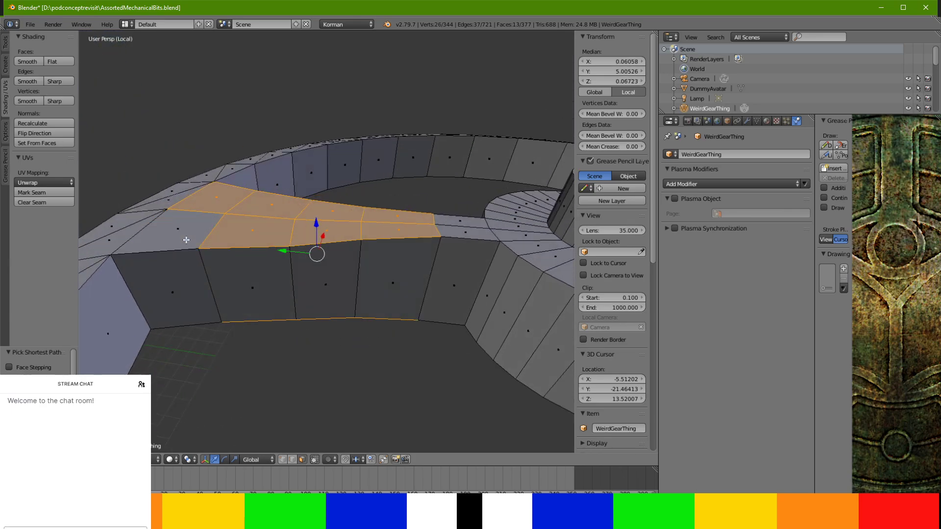
pyautogui.keyDown('shift'); pyautogui.rightClick(207, 196); pyautogui.keyUp('shift')
# Apply the Make Planar Faces cleanup to the selected upper and lower spoke faces
pyautogui.click(97, 459)
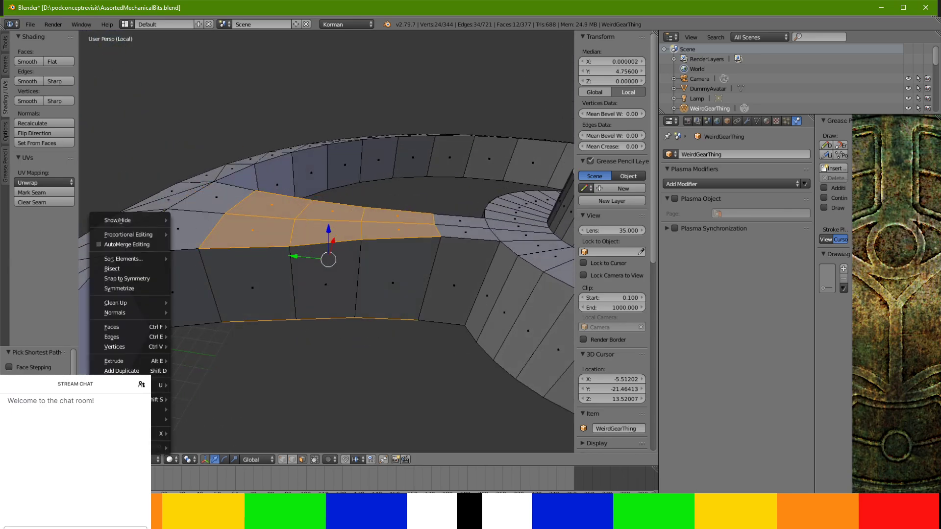
pyautogui.moveTo(155, 306)
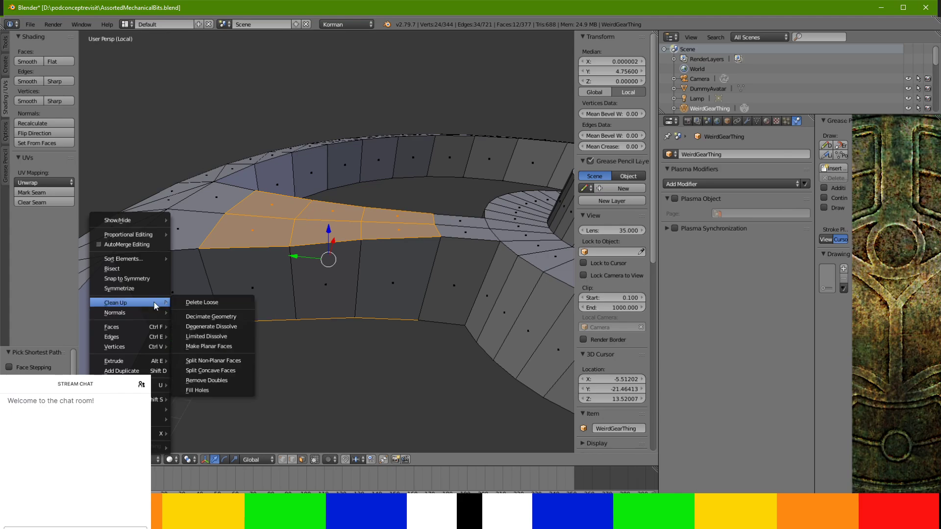
pyautogui.click(201, 346)
pyautogui.click(97, 460)
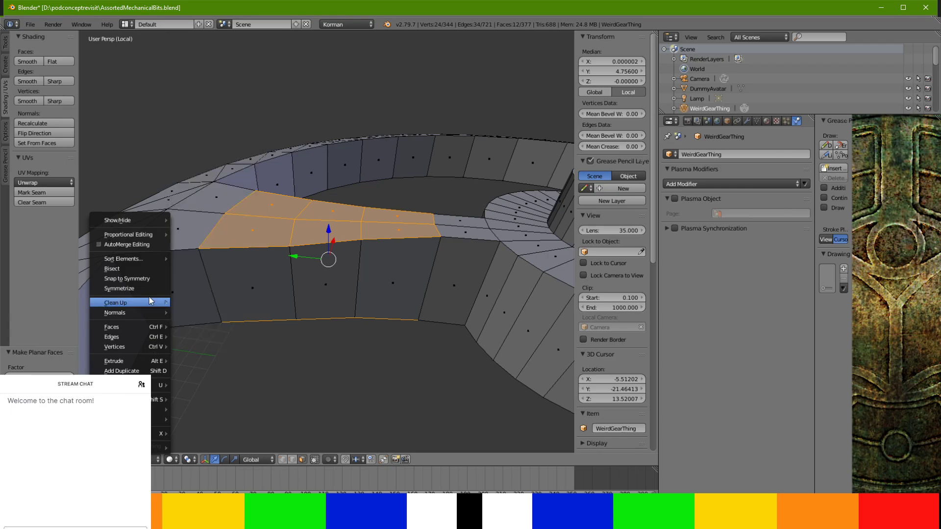
pyautogui.moveTo(163, 305)
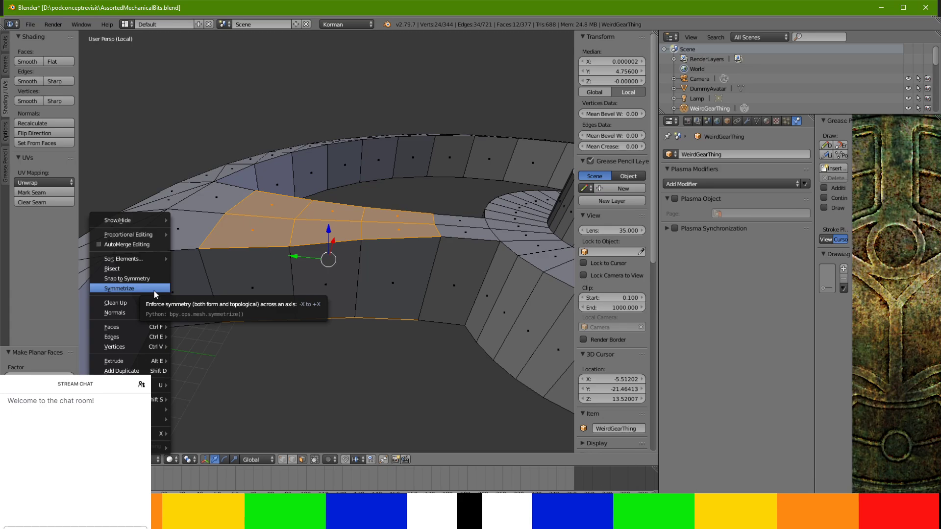
pyautogui.moveTo(147, 362)
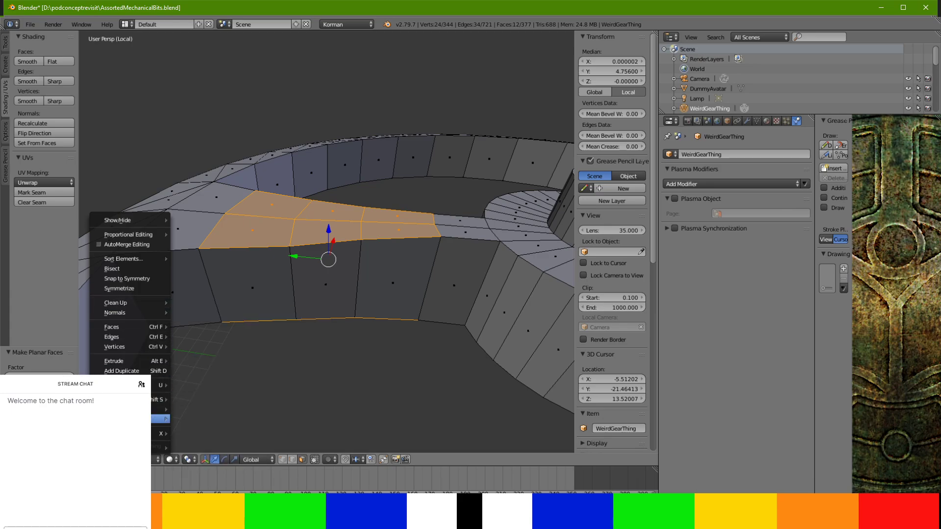
# Add the three middle faces on each side of the spoke to the selection and apply Smooth Vertex
pyautogui.moveTo(147, 419)
pyautogui.moveTo(284, 357); pyautogui.dragTo(160, 380, button='middle')
pyautogui.moveTo(568, 332); pyautogui.dragTo(266, 234, button='middle')
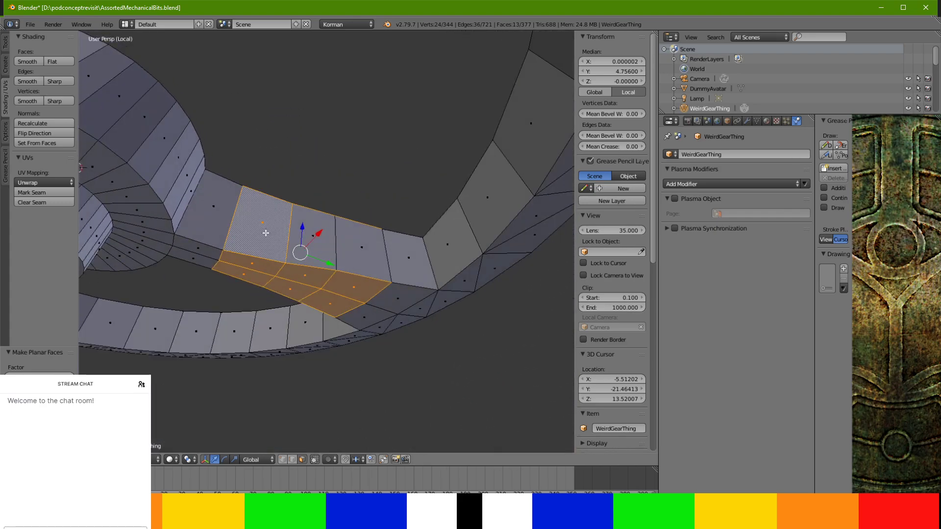
pyautogui.keyDown('shift'); pyautogui.rightClick(355, 253); pyautogui.keyUp('shift')
pyautogui.moveTo(356, 253); pyautogui.dragTo(565, 285, button='middle')
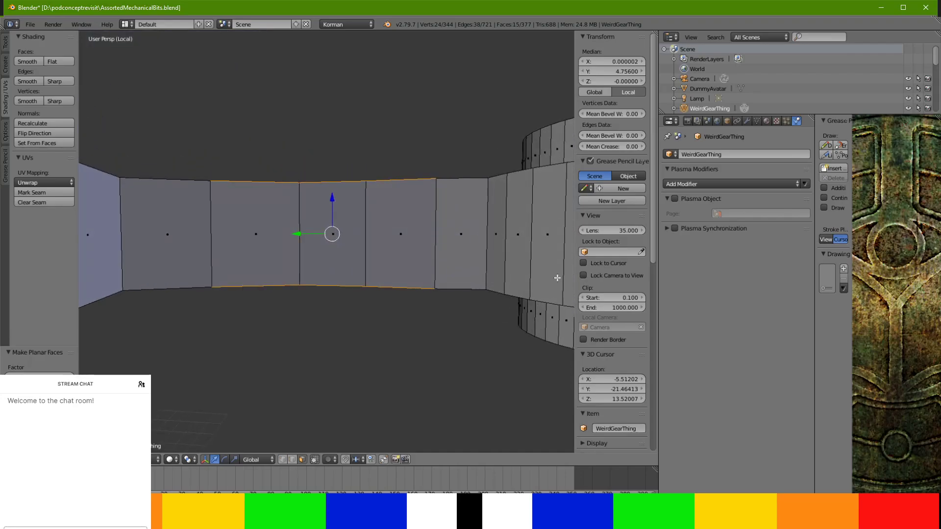
pyautogui.click(6, 44)
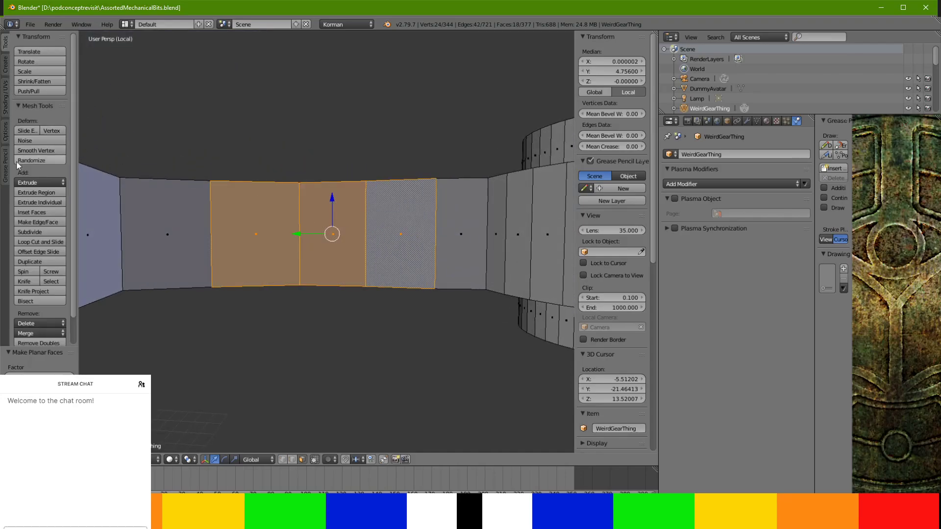
# Extend the selection to the spoke's end faces at the hub and the ring so the whole spoke is selected
pyautogui.moveTo(205, 196); pyautogui.dragTo(196, 260, button='middle')
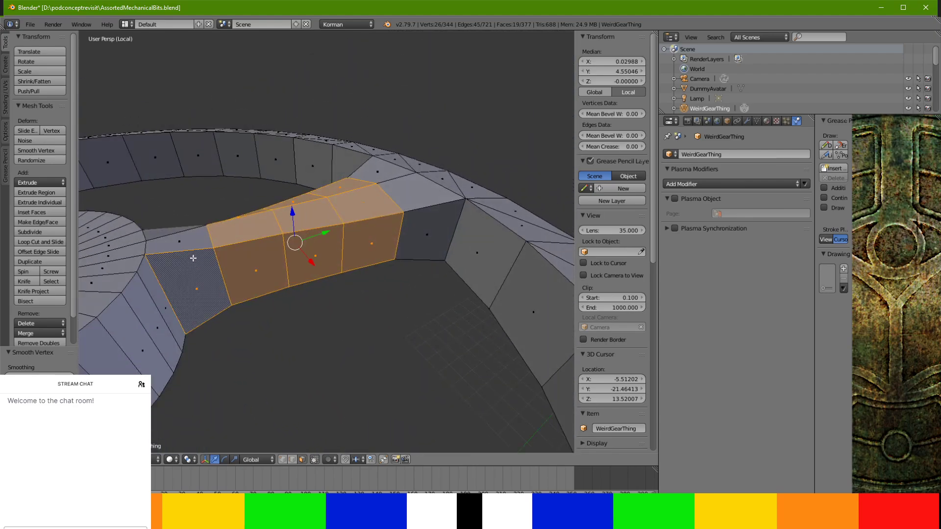
pyautogui.moveTo(167, 229); pyautogui.dragTo(472, 201, button='middle')
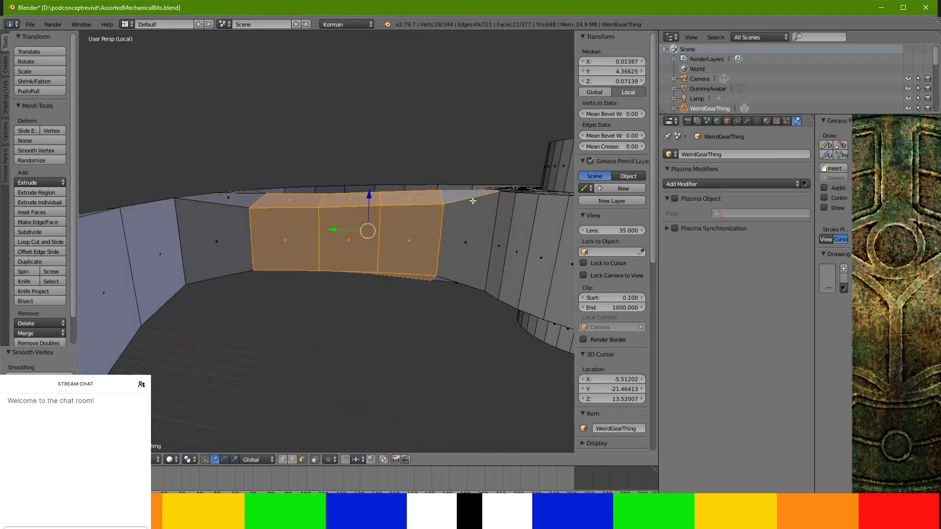
pyautogui.moveTo(457, 273); pyautogui.dragTo(450, 189, button='middle')
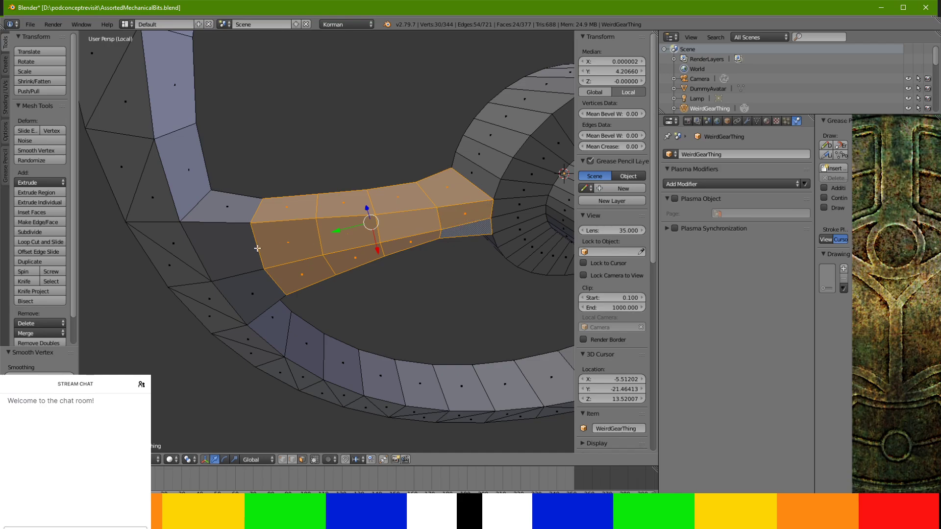
pyautogui.keyDown('shift'); pyautogui.rightClick(246, 208); pyautogui.keyUp('shift')
pyautogui.moveTo(245, 210); pyautogui.dragTo(227, 368, button='middle')
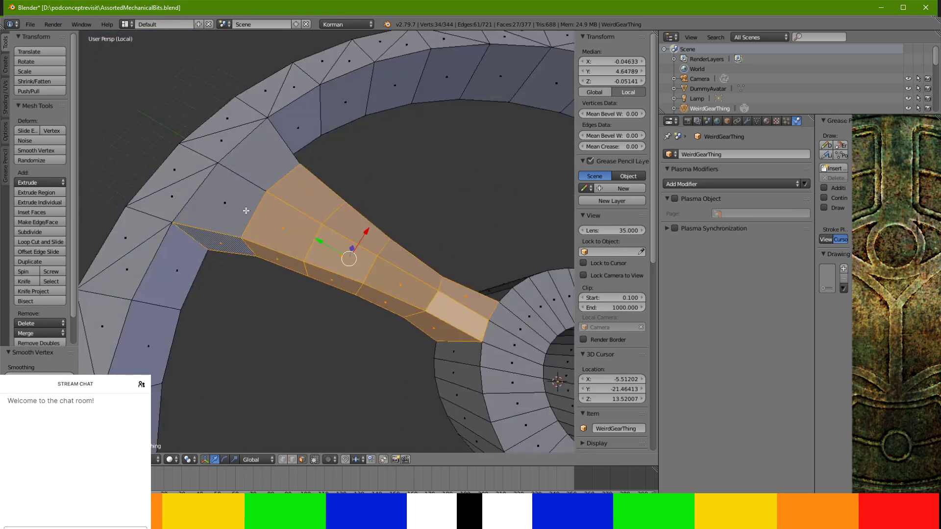
pyautogui.moveTo(263, 156); pyautogui.dragTo(267, 221, button='middle')
# Duplicate the selected spoke in place and rotate the copy by 90 degrees
pyautogui.moveTo(411, 259); pyautogui.dragTo(501, 271, button='middle')
pyautogui.scroll(7, 483, 271)
pyautogui.moveTo(461, 227); pyautogui.dragTo(411, 195, button='middle')
pyautogui.scroll(-5, 460, 235)
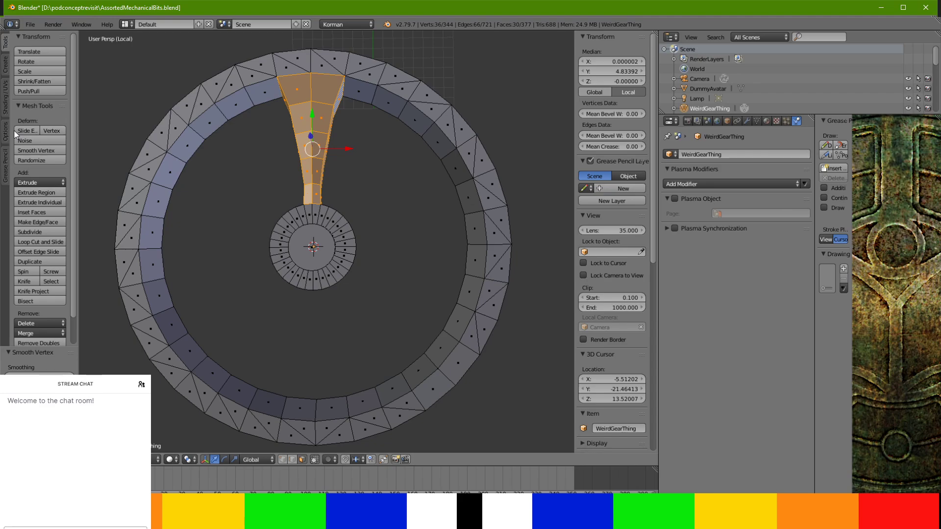
pyautogui.click(30, 261)
pyautogui.rightClick(36, 266)
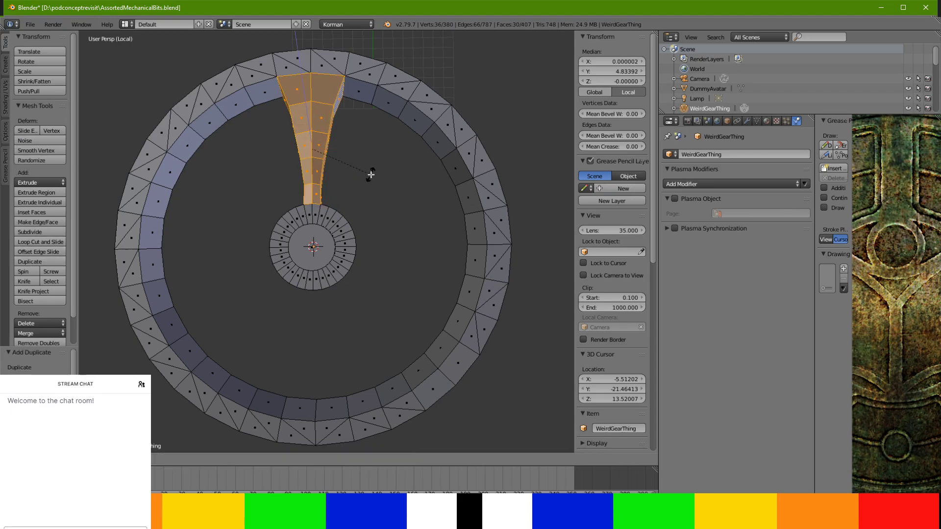
pyautogui.write('90')
# Move the rotated spoke copy into the gap between the hub and the ring on the negative X side, and scale it to fit
pyautogui.moveTo(349, 154); pyautogui.dragTo(267, 203)
pyautogui.moveTo(237, 122); pyautogui.dragTo(227, 241)
pyautogui.keyDown('shift'); pyautogui.moveTo(229, 239); pyautogui.dragTo(319, 230, button='middle'); pyautogui.keyUp('shift')
pyautogui.scroll(2, 321, 229)
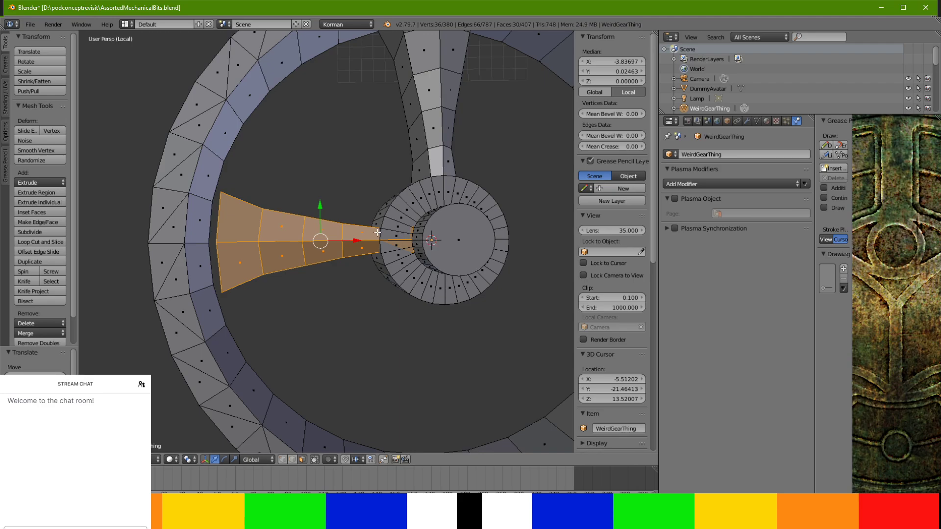
pyautogui.moveTo(356, 240); pyautogui.dragTo(330, 240)
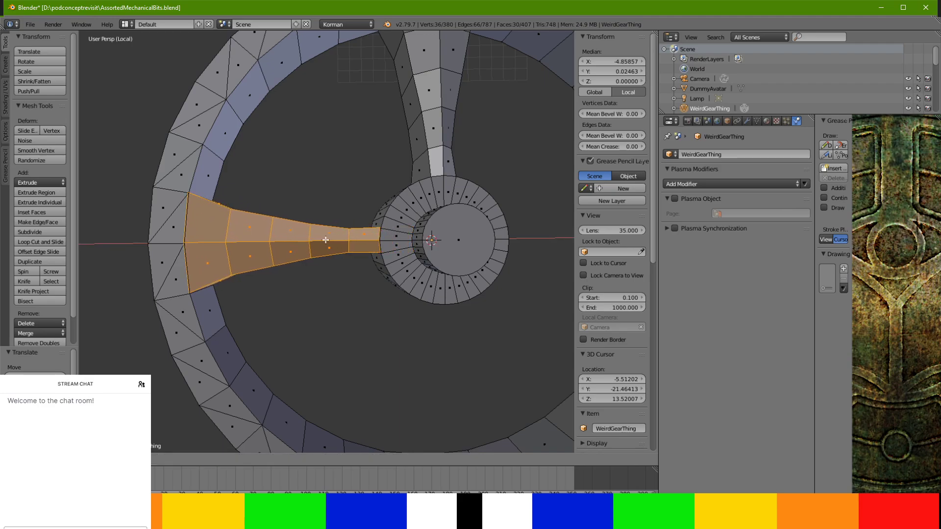
pyautogui.moveTo(326, 241); pyautogui.dragTo(326, 240)
pyautogui.moveTo(327, 238); pyautogui.dragTo(381, 297, button='middle')
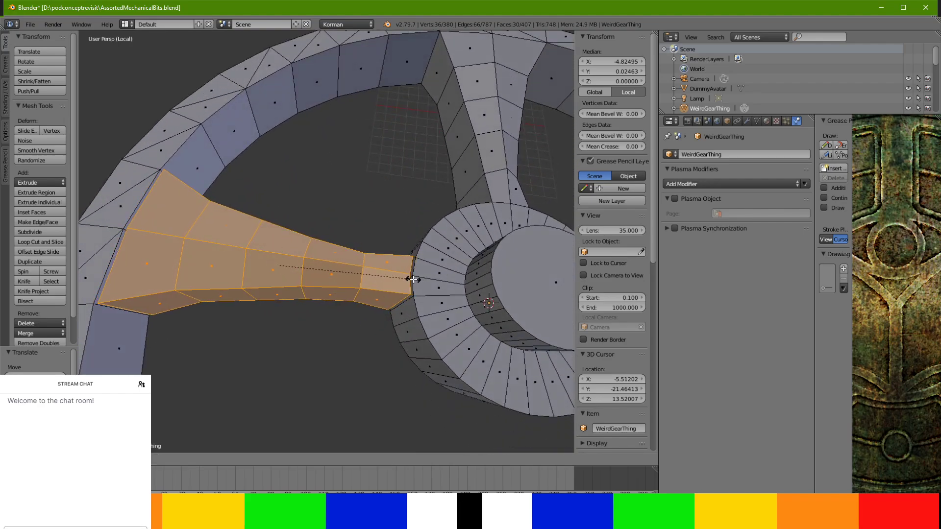
pyautogui.click(412, 279)
# Delete the pairs of hub and ring wall faces hidden behind the copied spoke's two ends
pyautogui.moveTo(411, 279); pyautogui.dragTo(395, 197, button='middle')
pyautogui.scroll(3, 395, 198)
pyautogui.moveTo(410, 317); pyautogui.dragTo(365, 278, button='middle')
pyautogui.rightClick(444, 274)
pyautogui.moveTo(443, 274); pyautogui.dragTo(267, 191, button='middle')
pyautogui.press('x')
pyautogui.click(477, 227)
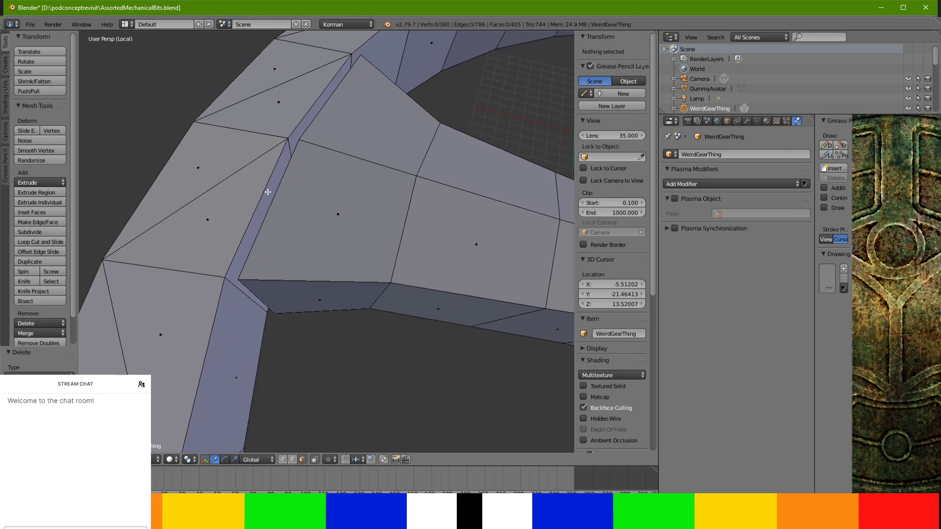
pyautogui.rightClick(297, 136)
pyautogui.press('x')
pyautogui.click(303, 129)
# Delete two hub wall faces and two inner ring faces where another spoke attaches, opposite an existing spoke
pyautogui.moveTo(303, 129); pyautogui.dragTo(424, 252, button='middle')
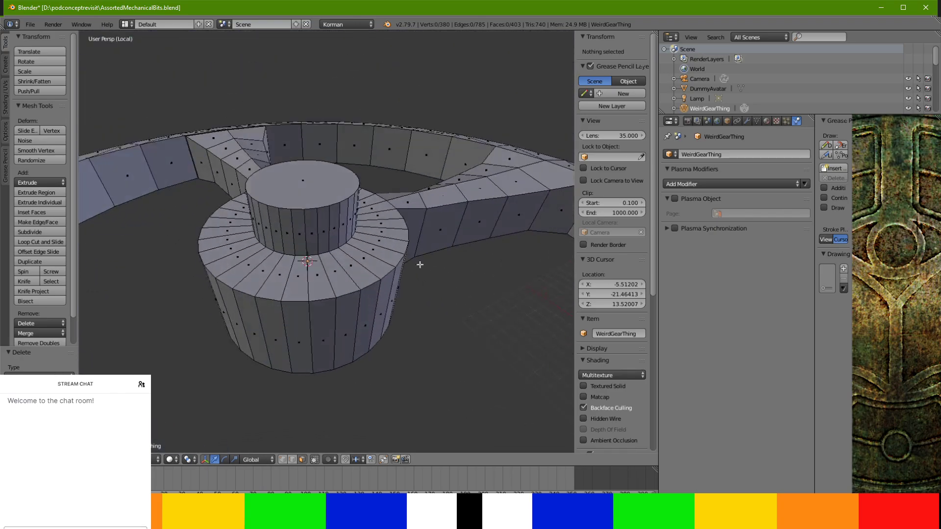
pyautogui.rightClick(363, 312)
pyautogui.press('x')
pyautogui.click(354, 315)
pyautogui.moveTo(354, 316); pyautogui.dragTo(440, 338, button='middle')
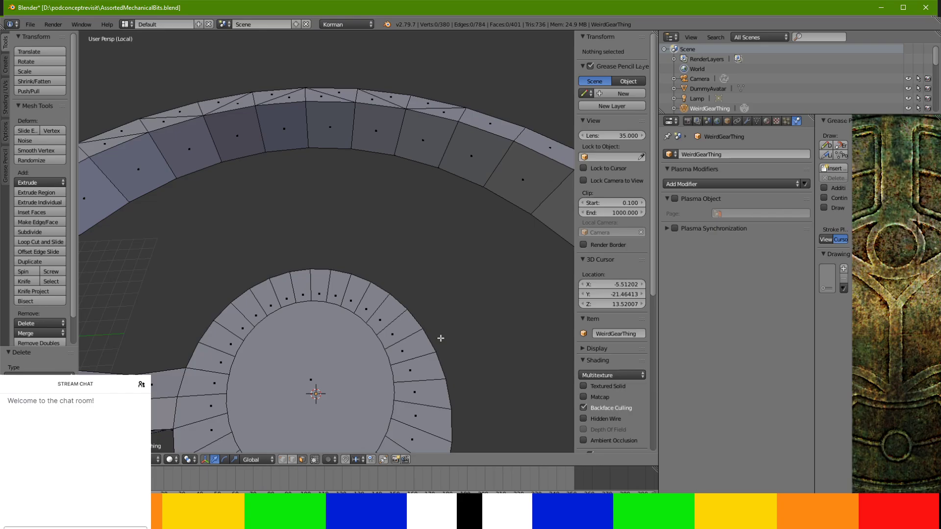
pyautogui.rightClick(302, 143)
pyautogui.press('x')
pyautogui.click(318, 147)
# Select the band of faces around the copied spoke's hub end
pyautogui.moveTo(336, 149); pyautogui.dragTo(108, 133, button='middle')
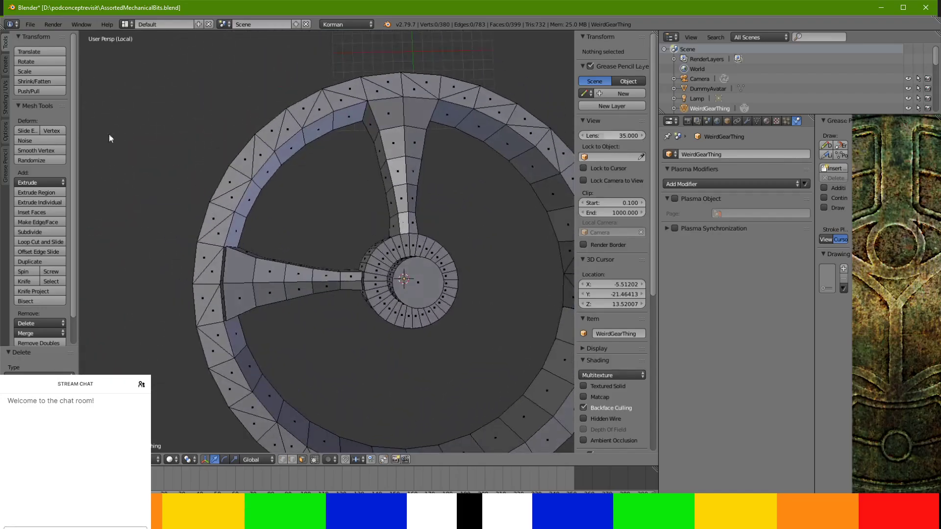
pyautogui.scroll(3, 298, 346)
pyautogui.keyDown('shift'); pyautogui.moveTo(401, 441); pyautogui.dragTo(416, 264, button='middle'); pyautogui.keyUp('shift')
pyautogui.scroll(3, 428, 328)
pyautogui.rightClick(416, 265)
pyautogui.keyDown('ctrl'); pyautogui.rightClick(426, 230); pyautogui.keyUp('ctrl')
pyautogui.moveTo(430, 216); pyautogui.dragTo(296, 291, button='middle')
pyautogui.keyDown('shift'); pyautogui.rightClick(277, 352); pyautogui.keyUp('shift')
pyautogui.keyDown('shift'); pyautogui.rightClick(235, 250); pyautogui.keyUp('shift')
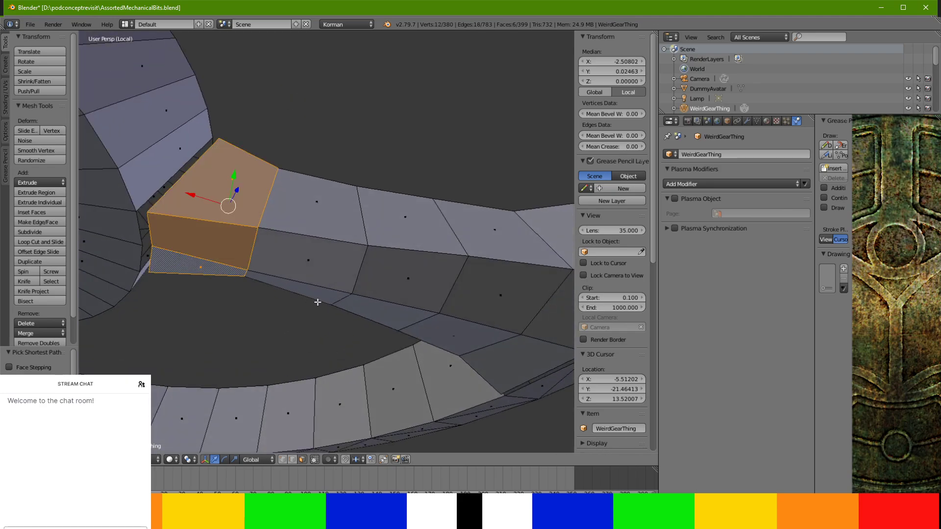
# Extend the selection to all faces along every side of the copied spoke on the negative X side
pyautogui.keyDown('ctrl'); pyautogui.rightClick(555, 315); pyautogui.keyUp('ctrl')
pyautogui.keyDown('ctrl'); pyautogui.rightClick(303, 242); pyautogui.keyUp('ctrl')
pyautogui.keyDown('shift'); pyautogui.rightClick(359, 210); pyautogui.keyUp('shift')
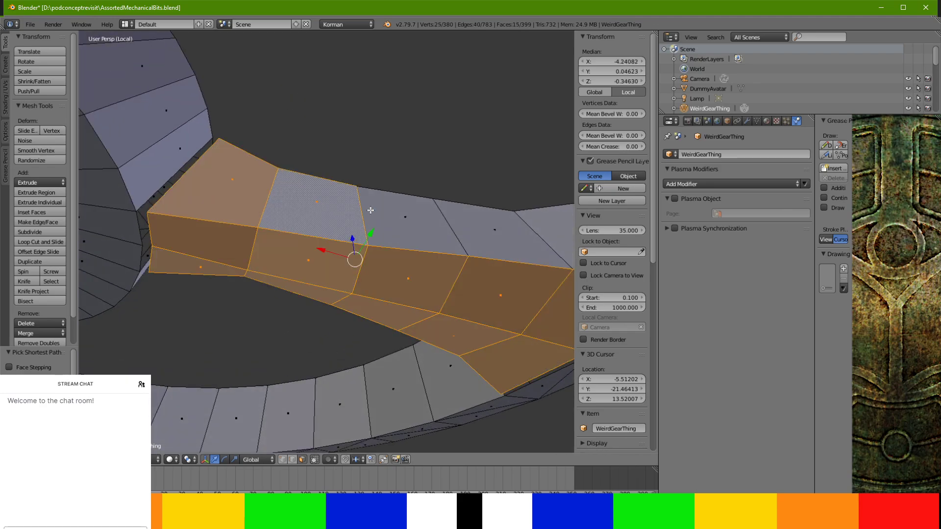
pyautogui.keyDown('ctrl'); pyautogui.rightClick(559, 234); pyautogui.keyUp('ctrl')
pyautogui.moveTo(559, 234); pyautogui.dragTo(226, 320, button='middle')
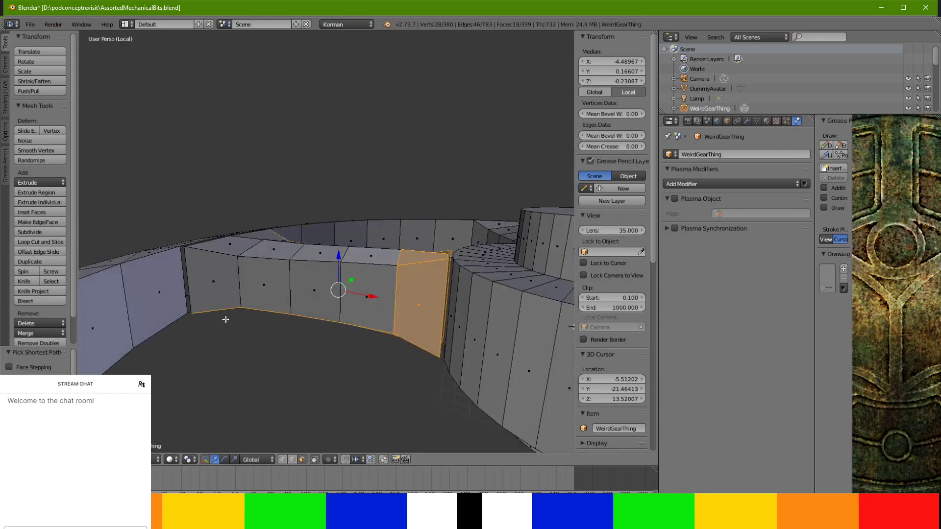
pyautogui.keyDown('ctrl'); pyautogui.rightClick(344, 303); pyautogui.keyUp('ctrl')
pyautogui.keyDown('ctrl'); pyautogui.rightClick(223, 250); pyautogui.keyUp('ctrl')
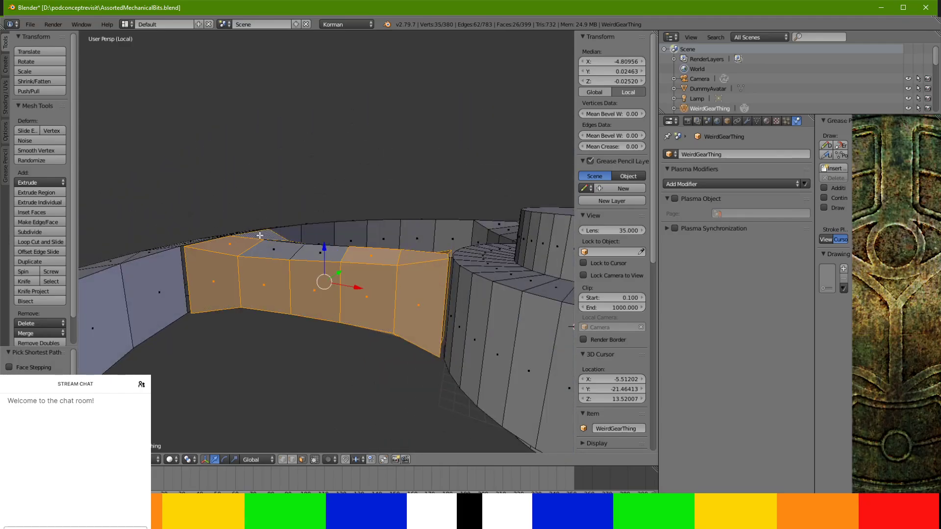
pyautogui.moveTo(304, 256); pyautogui.dragTo(285, 320, button='middle')
pyautogui.keyDown('ctrl'); pyautogui.rightClick(284, 204); pyautogui.keyUp('ctrl')
pyautogui.moveTo(284, 204); pyautogui.dragTo(247, 214, button='middle')
pyautogui.scroll(-3, 289, 175)
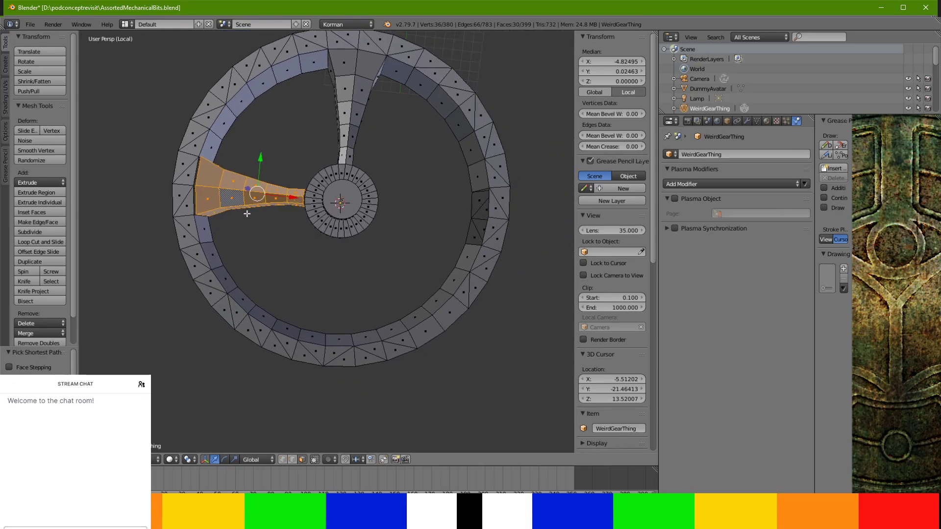
# Duplicate the selected spoke and move the copy to about X -2.66, Y -3.95, between the hub and the ring
pyautogui.click(42, 263)
pyautogui.moveTo(261, 167); pyautogui.dragTo(326, 267)
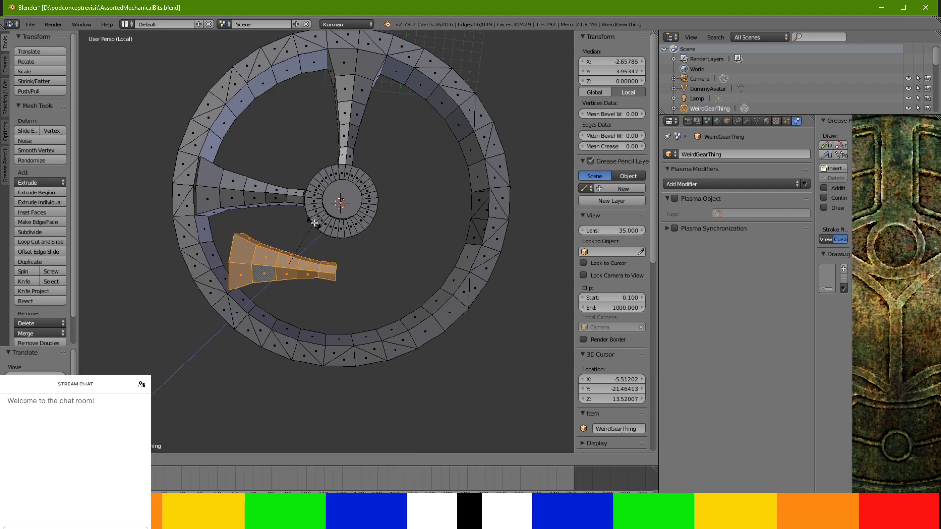
pyautogui.write('5')
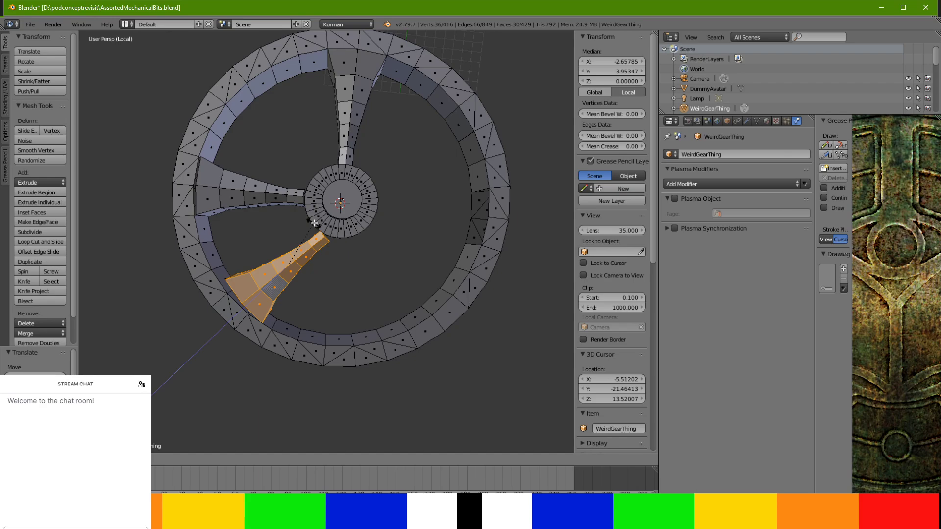
pyautogui.press('Escape')
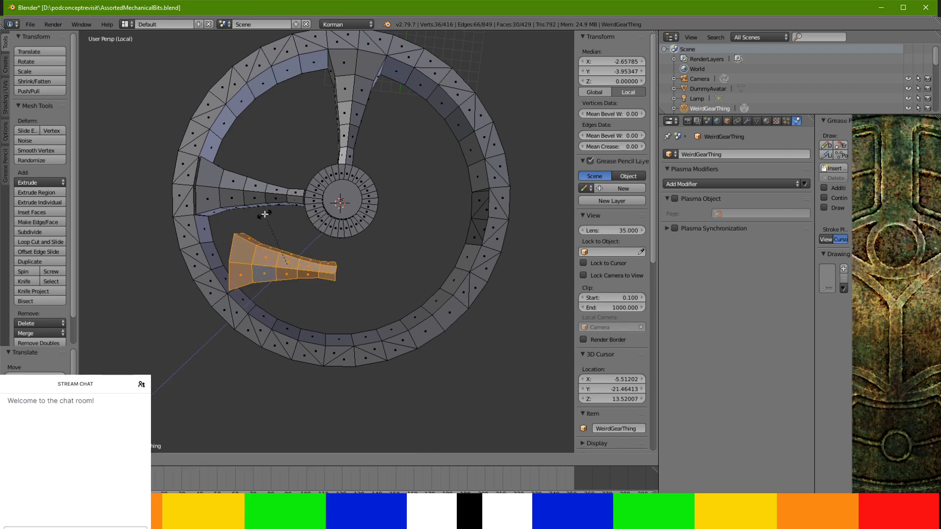
pyautogui.write('0')
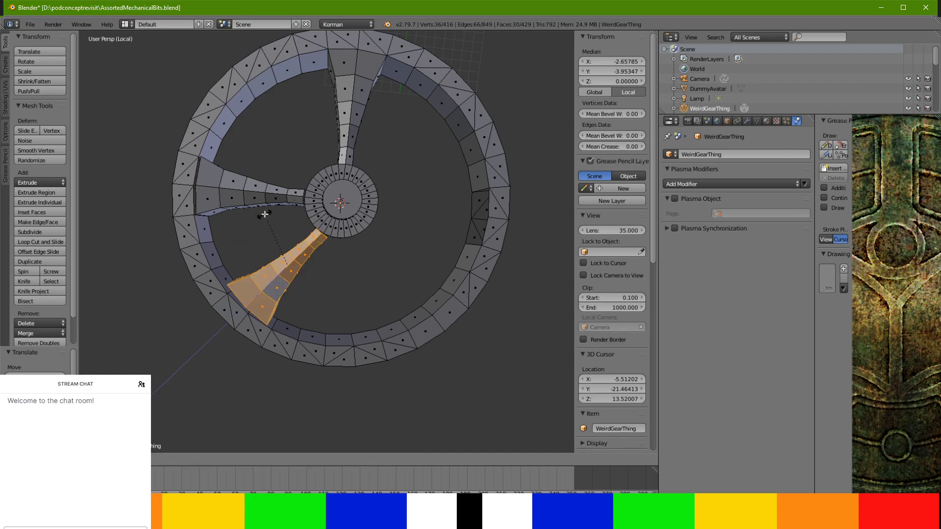
pyautogui.press('Escape')
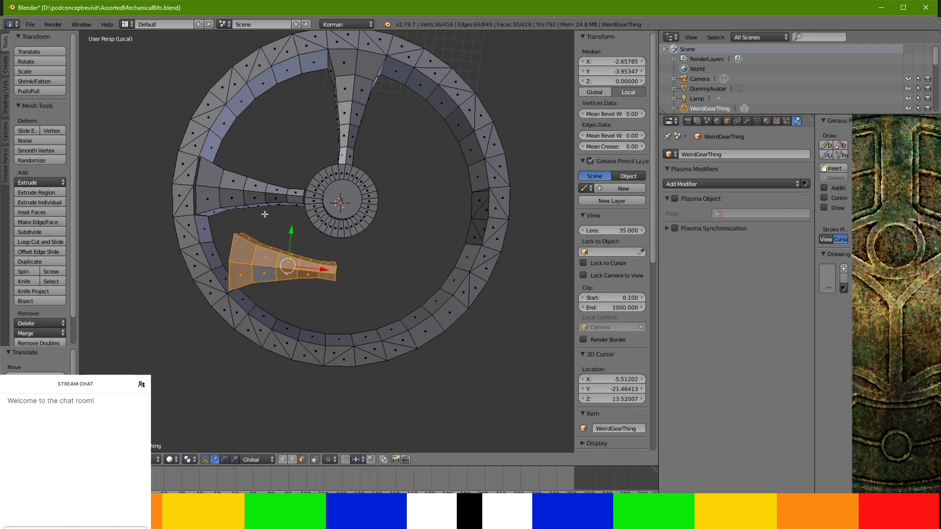
# Rotate the new spoke copy by 55 degrees and move it to about X -2.69, Y -4.01, fitting between hub and ring
pyautogui.write('55')
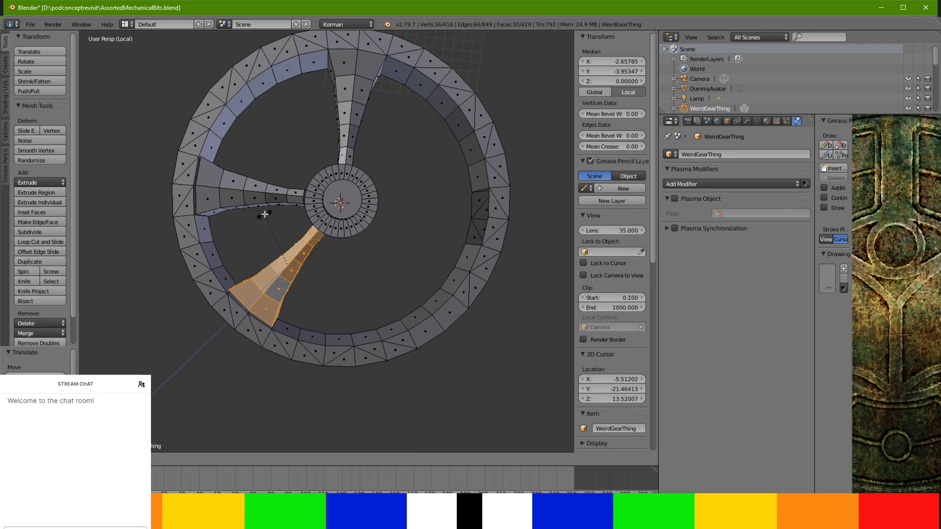
pyautogui.scroll(6, 296, 269)
pyautogui.keyDown('shift'); pyautogui.moveTo(296, 269); pyautogui.dragTo(148, 351, button='middle'); pyautogui.keyUp('shift')
pyautogui.scroll(-2, 260, 278)
pyautogui.moveTo(261, 278); pyautogui.dragTo(416, 260, button='middle')
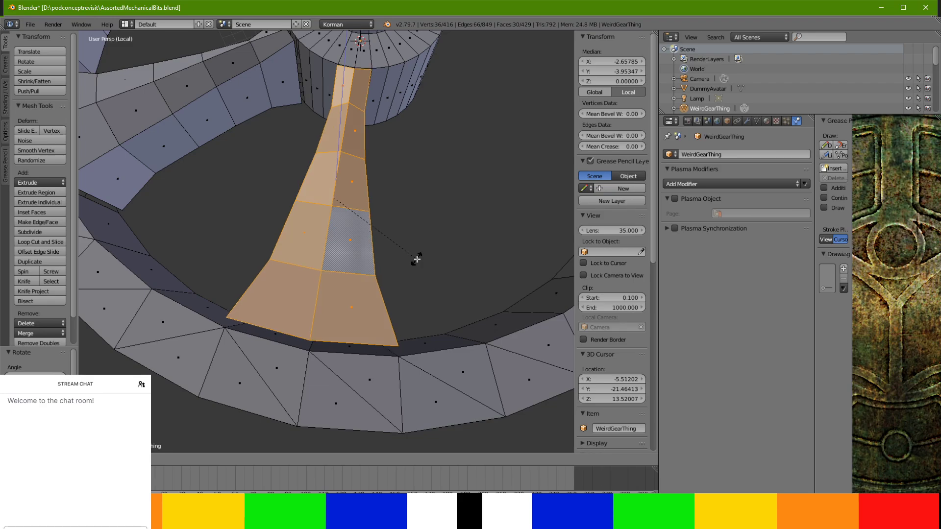
pyautogui.moveTo(317, 177); pyautogui.dragTo(362, 193)
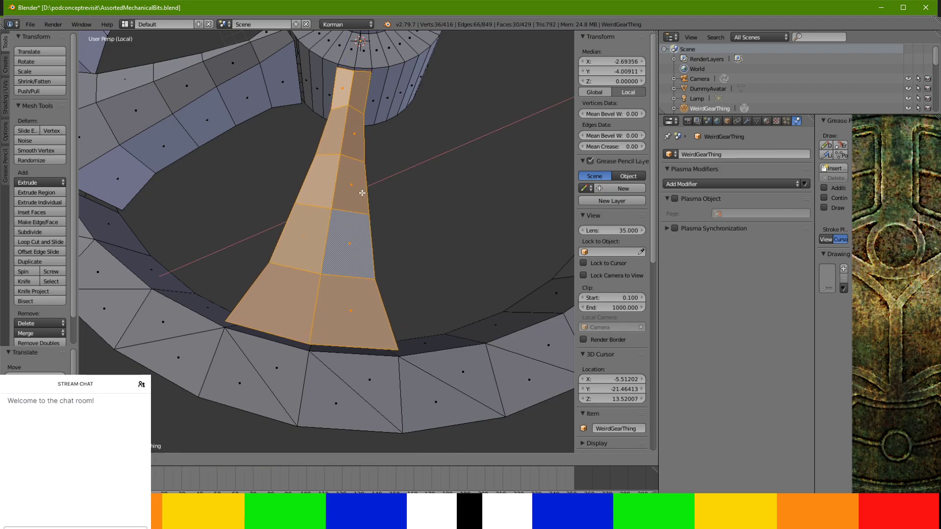
# Delete the pairs of ring and hub wall faces hidden behind the diagonal spoke's two ends
pyautogui.moveTo(360, 199); pyautogui.dragTo(242, 209, button='middle')
pyautogui.rightClick(257, 262)
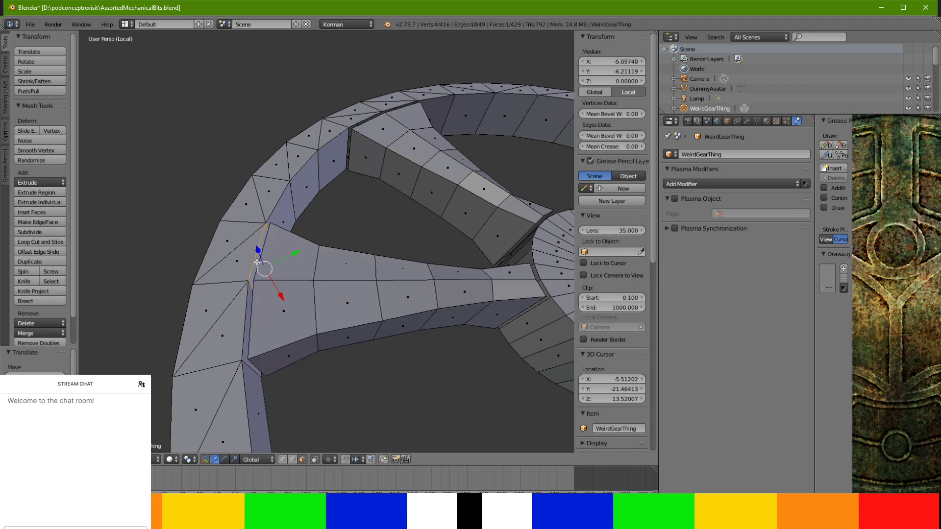
pyautogui.press('x')
pyautogui.click(250, 307)
pyautogui.moveTo(250, 306); pyautogui.dragTo(331, 295, button='middle')
pyautogui.scroll(3, 332, 294)
pyautogui.rightClick(497, 293)
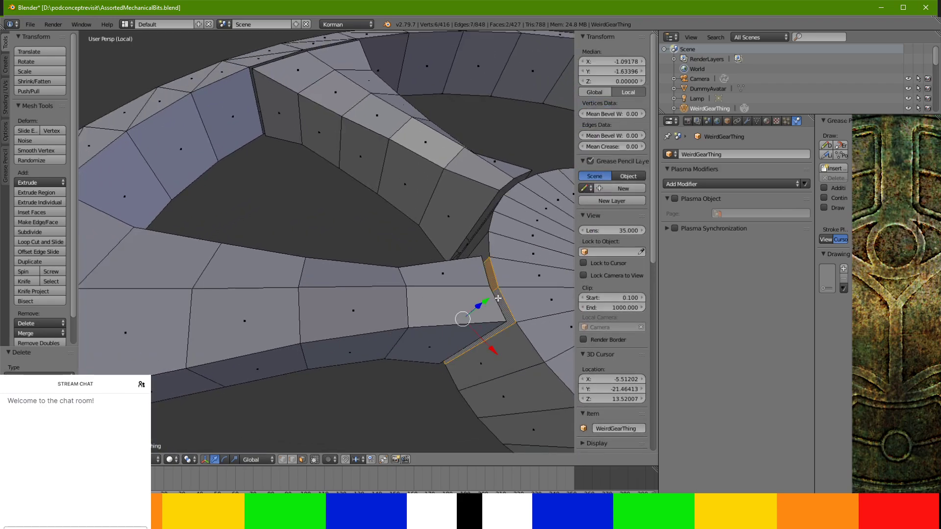
pyautogui.press('x')
pyautogui.click(499, 301)
# Delete two hub wall faces on the positive X side, mirroring the hub opening behind the diagonal spoke
pyautogui.scroll(-4, 508, 369)
pyautogui.moveTo(508, 370); pyautogui.dragTo(384, 305, button='middle')
pyautogui.scroll(2, 237, 256)
pyautogui.scroll(2, 387, 324)
pyautogui.moveTo(392, 347); pyautogui.dragTo(457, 252, button='middle')
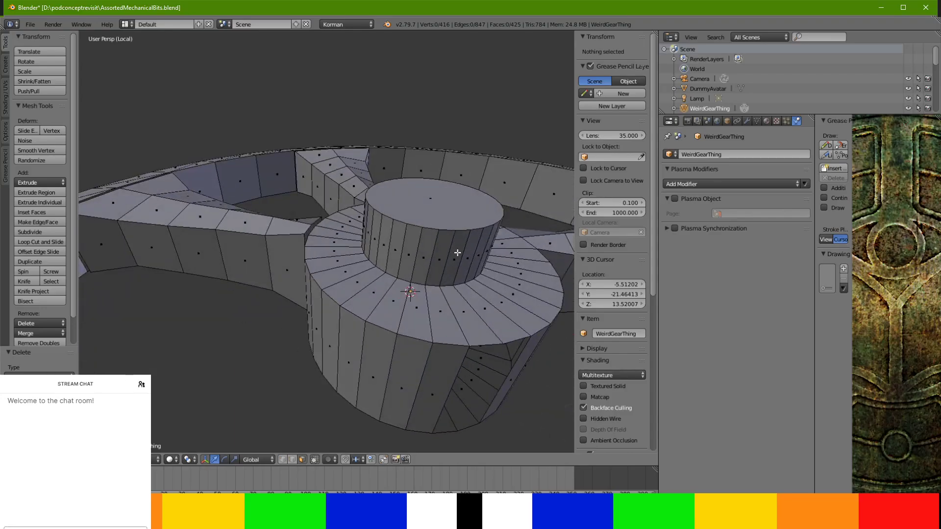
pyautogui.rightClick(350, 337)
pyautogui.keyDown('shift'); pyautogui.rightClick(333, 325); pyautogui.keyUp('shift')
pyautogui.press('x')
pyautogui.click(334, 325)
# Delete two inner ring faces on the positive X side, mirroring the ring opening behind the diagonal spoke
pyautogui.moveTo(336, 325); pyautogui.dragTo(229, 279, button='middle')
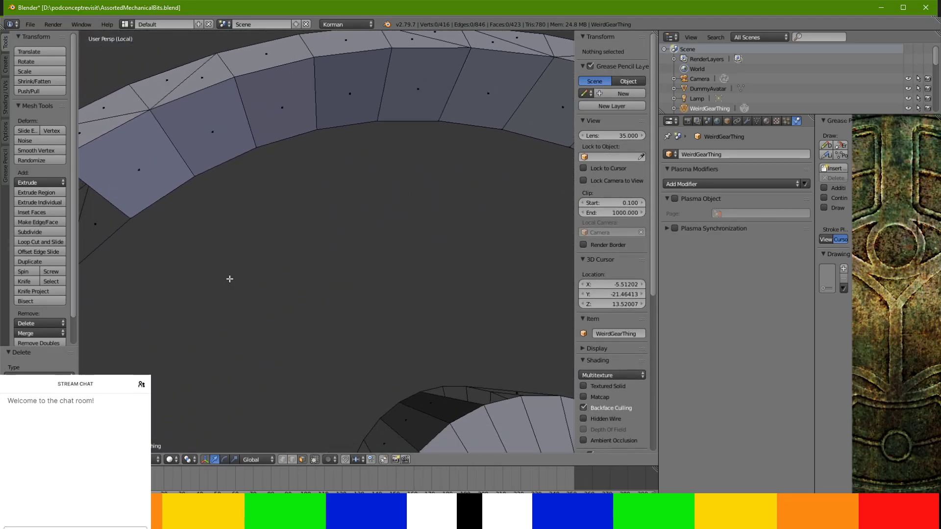
pyautogui.rightClick(350, 96)
pyautogui.keyDown('shift'); pyautogui.rightClick(394, 93); pyautogui.keyUp('shift')
pyautogui.press('x')
pyautogui.click(395, 95)
pyautogui.scroll(-5, 402, 122)
pyautogui.moveTo(405, 135); pyautogui.dragTo(429, 244, button='middle')
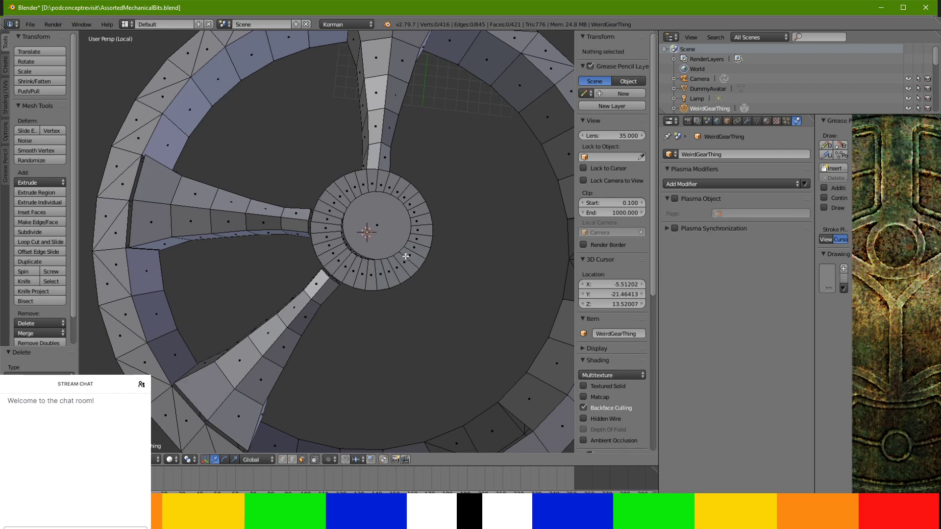
pyautogui.scroll(3, 380, 307)
pyautogui.moveTo(354, 298); pyautogui.dragTo(369, 314, button='middle')
pyautogui.scroll(3, 403, 319)
pyautogui.scroll(2, 369, 314)
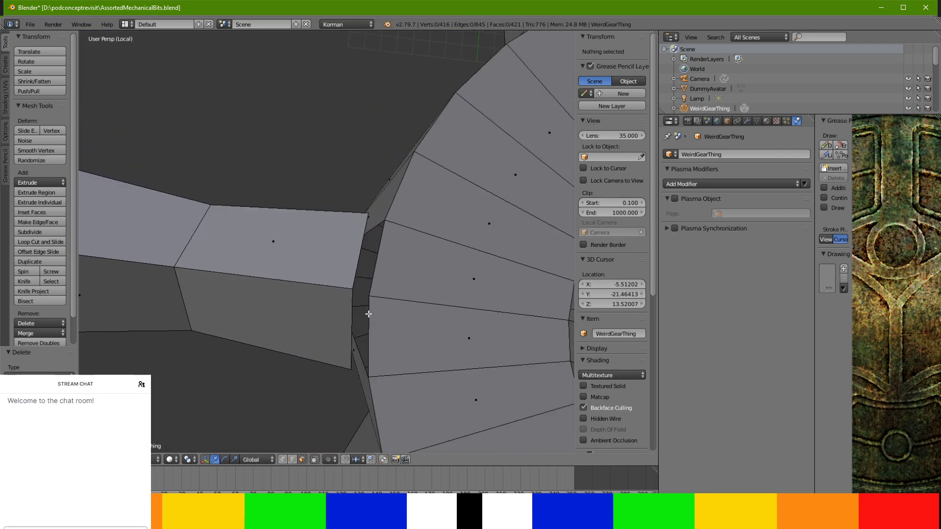
pyautogui.rightClick(357, 247)
pyautogui.click(293, 460)
pyautogui.rightClick(359, 271)
pyautogui.scroll(-4, 373, 275)
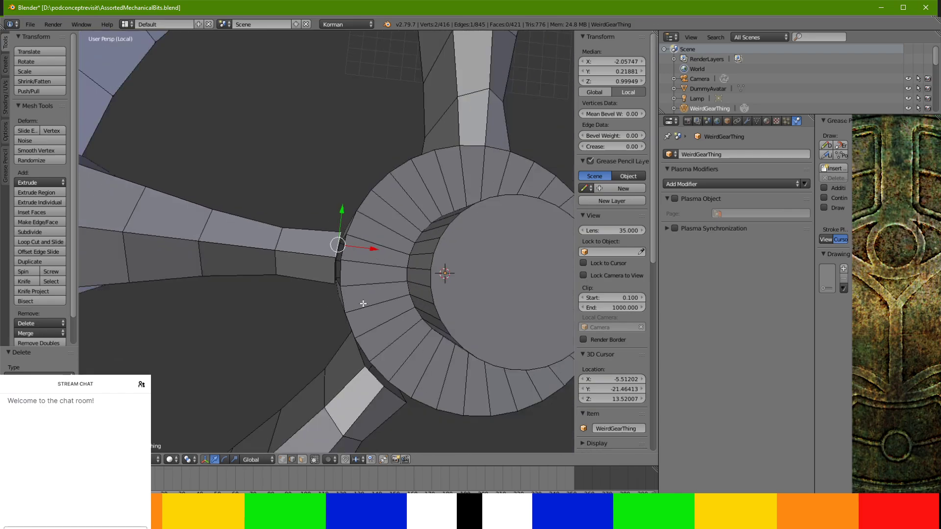
pyautogui.moveTo(373, 275); pyautogui.dragTo(304, 442, button='middle')
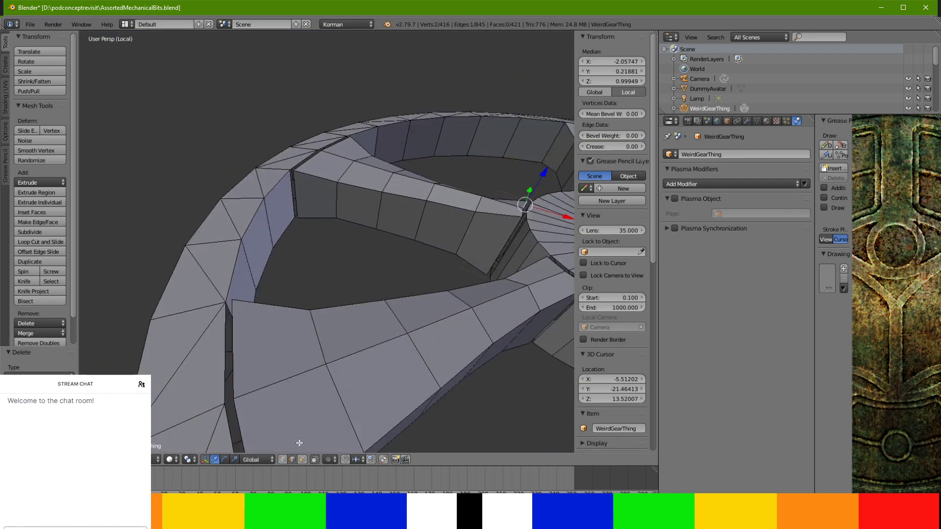
pyautogui.click(302, 461)
# Select the face strips along the diagonal spoke's side walls and sloped edges, front and back
pyautogui.moveTo(481, 391); pyautogui.dragTo(504, 363, button='middle')
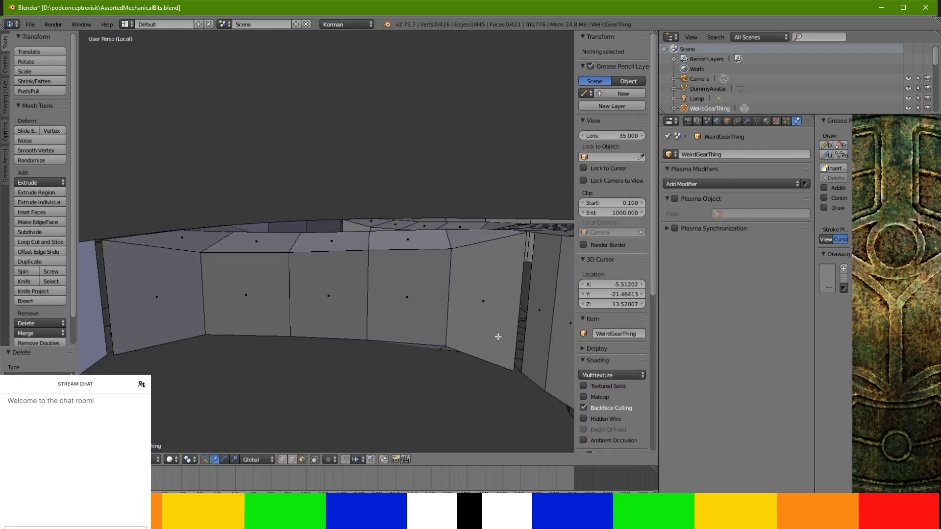
pyautogui.rightClick(483, 298)
pyautogui.keyDown('ctrl'); pyautogui.rightClick(188, 254); pyautogui.keyUp('ctrl')
pyautogui.keyDown('ctrl'); pyautogui.rightClick(191, 297); pyautogui.keyUp('ctrl')
pyautogui.keyDown('ctrl'); pyautogui.rightClick(431, 295); pyautogui.keyUp('ctrl')
pyautogui.moveTo(431, 295)
pyautogui.mouseDown(button='middle')
pyautogui.moveTo(425, 307)
pyautogui.moveTo(424, 282)
pyautogui.mouseUp(button='middle')
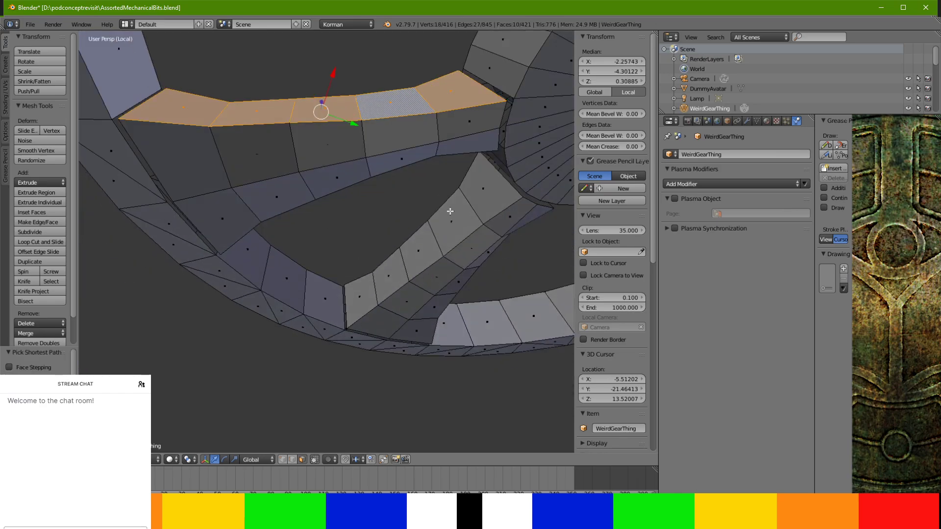
pyautogui.keyDown('ctrl'); pyautogui.rightClick(484, 149); pyautogui.keyUp('ctrl')
pyautogui.keyDown('ctrl'); pyautogui.rightClick(214, 156); pyautogui.keyUp('ctrl')
pyautogui.keyDown('ctrl'); pyautogui.rightClick(231, 207); pyautogui.keyUp('ctrl')
pyautogui.keyDown('ctrl'); pyautogui.rightClick(334, 181); pyautogui.keyUp('ctrl')
pyautogui.moveTo(343, 177); pyautogui.dragTo(191, 230, button='middle')
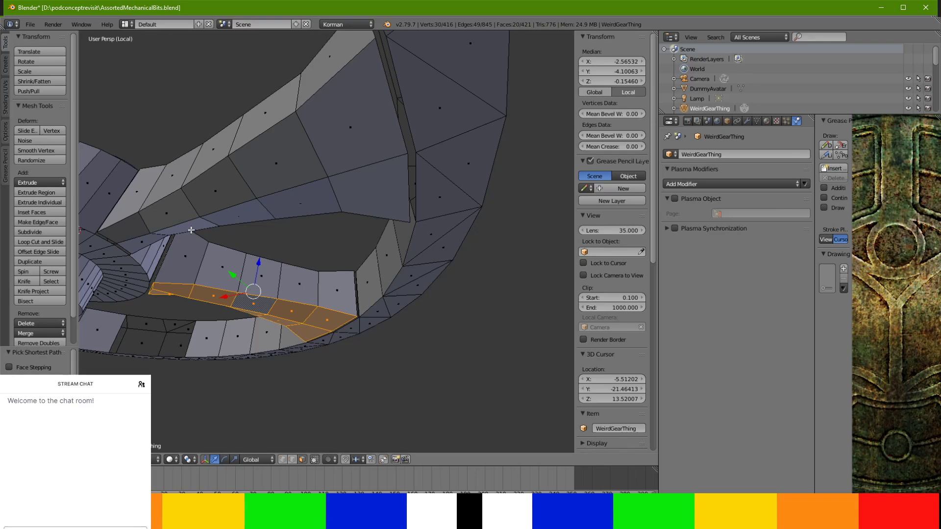
pyautogui.keyDown('ctrl'); pyautogui.rightClick(279, 284); pyautogui.keyUp('ctrl')
pyautogui.moveTo(279, 284); pyautogui.dragTo(297, 185, button='middle')
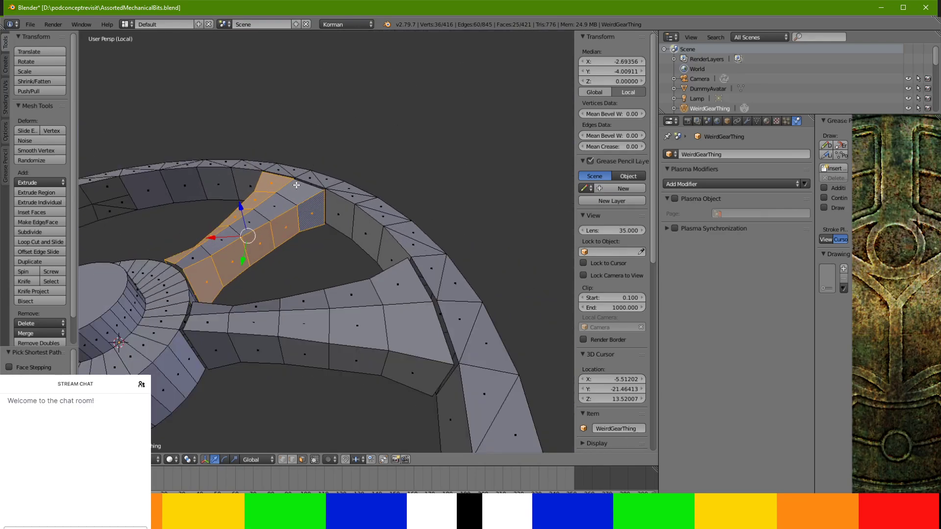
# Add all faces of the spoke on the negative X side to the diagonal spoke's selection
pyautogui.keyDown('shift'); pyautogui.rightClick(208, 322); pyautogui.keyUp('shift')
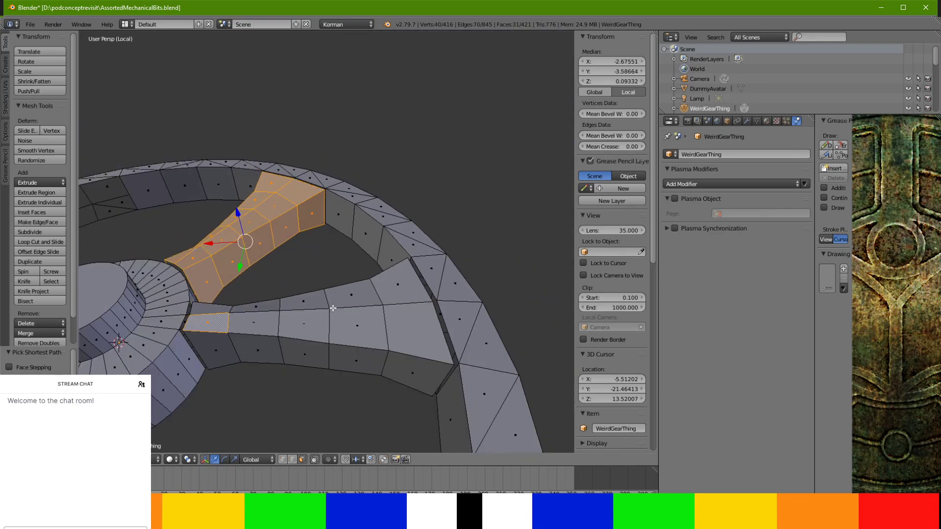
pyautogui.keyDown('ctrl'); pyautogui.rightClick(400, 337); pyautogui.keyUp('ctrl')
pyautogui.keyDown('shift'); pyautogui.rightClick(409, 364); pyautogui.keyUp('shift')
pyautogui.keyDown('ctrl'); pyautogui.rightClick(216, 338); pyautogui.keyUp('ctrl')
pyautogui.moveTo(216, 339); pyautogui.dragTo(222, 226, button='middle')
pyautogui.keyDown('shift'); pyautogui.rightClick(207, 151); pyautogui.keyUp('shift')
pyautogui.keyDown('ctrl'); pyautogui.rightClick(413, 152); pyautogui.keyUp('ctrl')
pyautogui.keyDown('shift'); pyautogui.rightClick(402, 195); pyautogui.keyUp('shift')
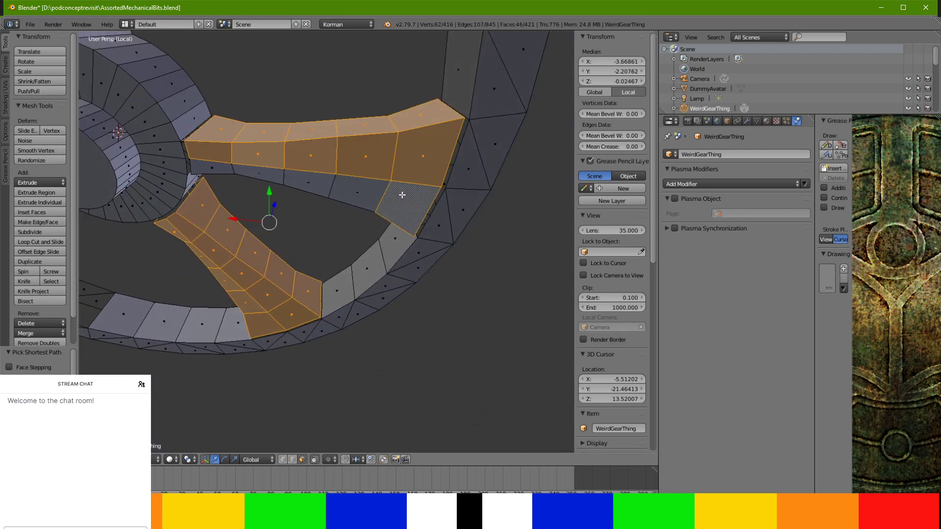
pyautogui.keyDown('ctrl'); pyautogui.rightClick(193, 167); pyautogui.keyUp('ctrl')
pyautogui.moveTo(196, 169); pyautogui.dragTo(374, 222, button='middle')
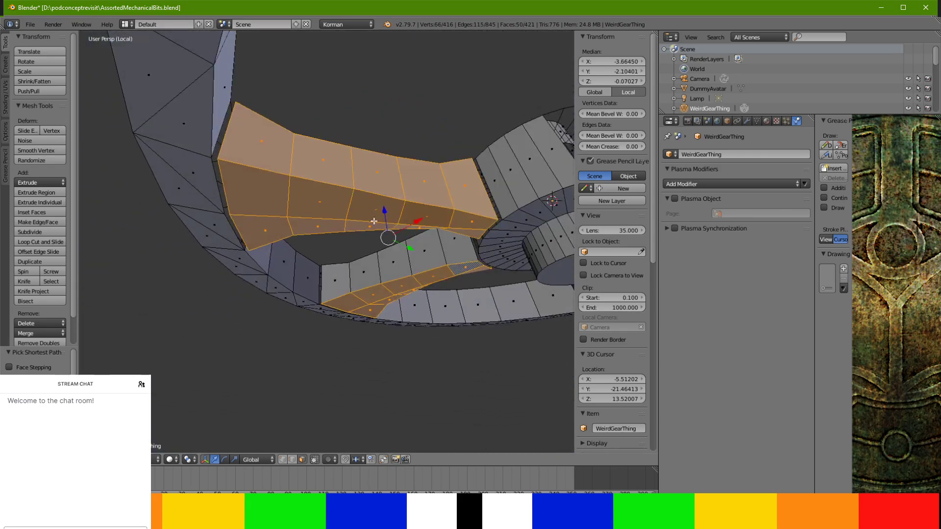
pyautogui.keyDown('ctrl'); pyautogui.rightClick(338, 285); pyautogui.keyUp('ctrl')
pyautogui.moveTo(339, 285); pyautogui.dragTo(379, 170, button='middle')
pyautogui.keyDown('ctrl'); pyautogui.rightClick(296, 175); pyautogui.keyUp('ctrl')
# Duplicate the two selected spokes, leaving the copies in their original position
pyautogui.moveTo(319, 193); pyautogui.dragTo(247, 214, button='middle')
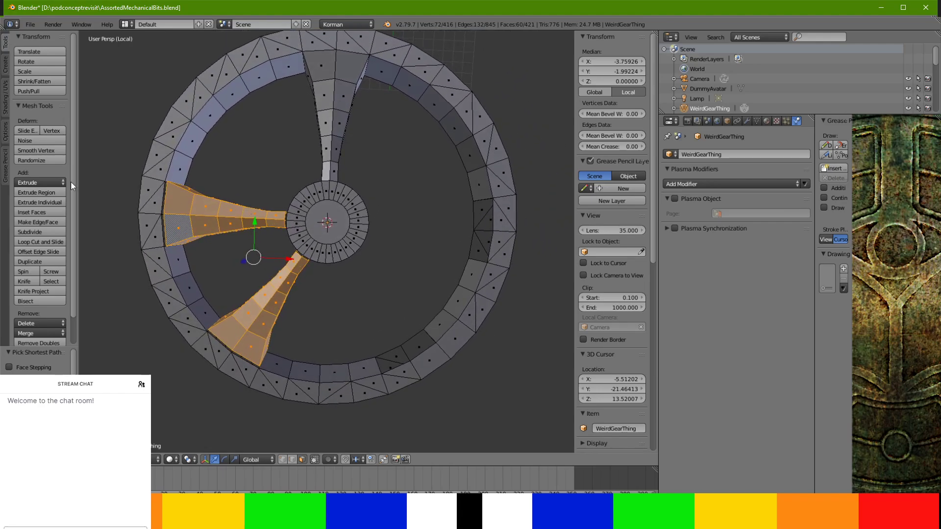
pyautogui.click(43, 259)
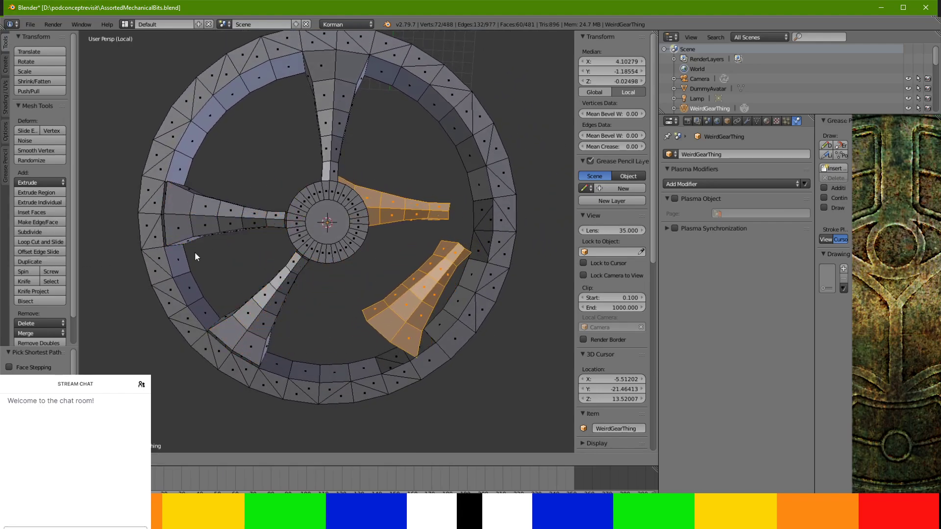
pyautogui.rightClick(174, 253)
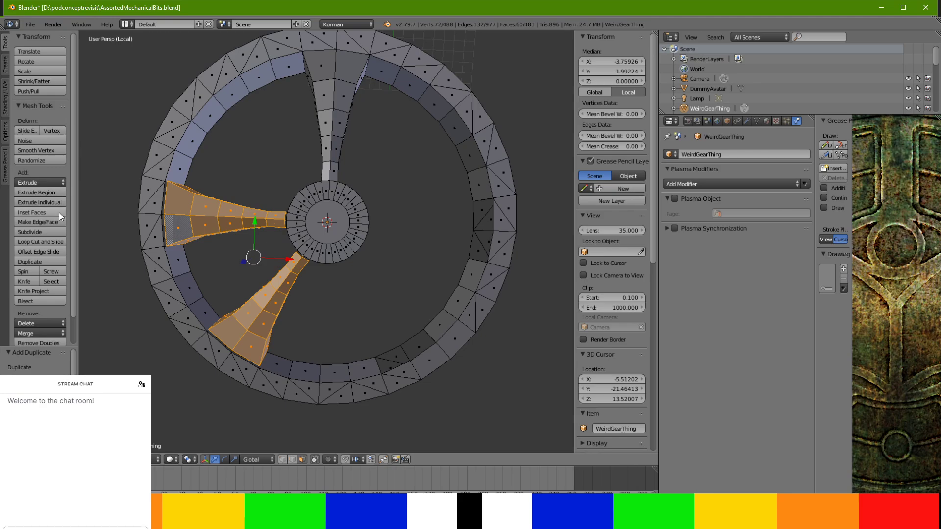
pyautogui.click(99, 459)
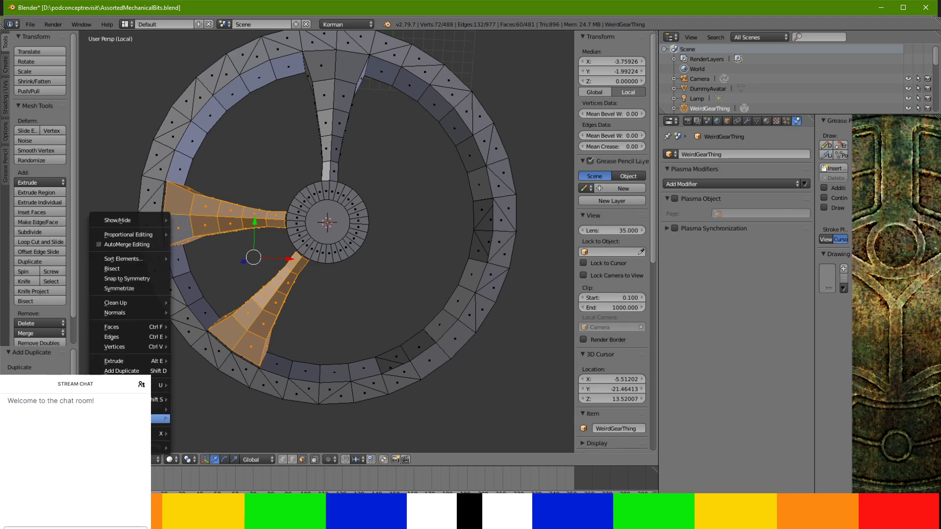
pyautogui.moveTo(114, 410)
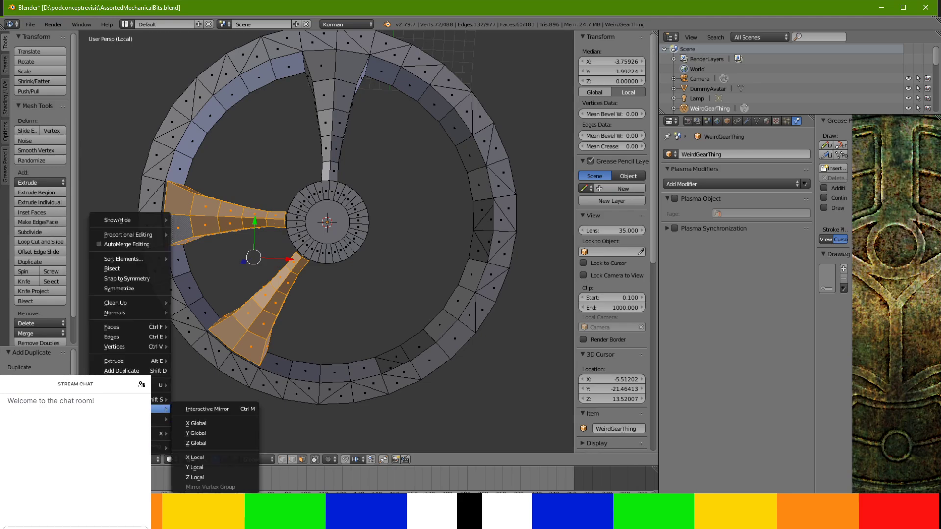
pyautogui.click(205, 429)
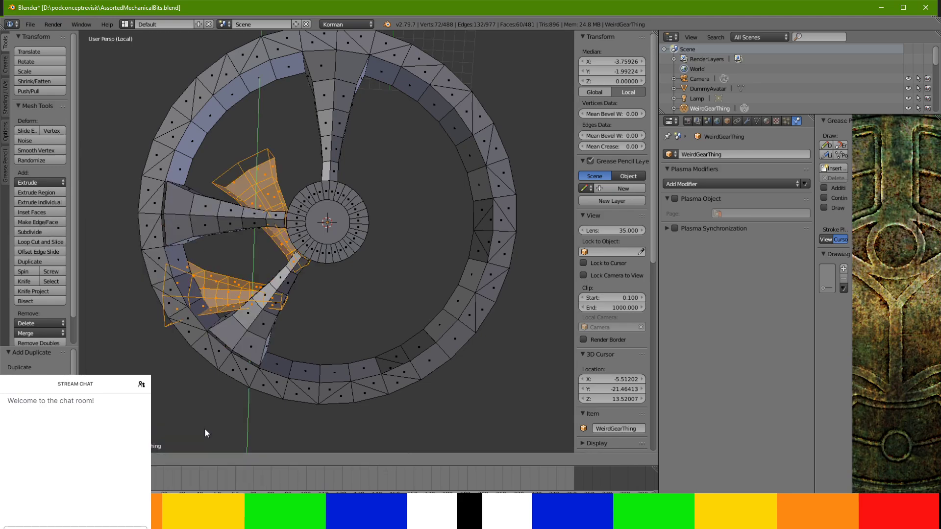
pyautogui.click(262, 313)
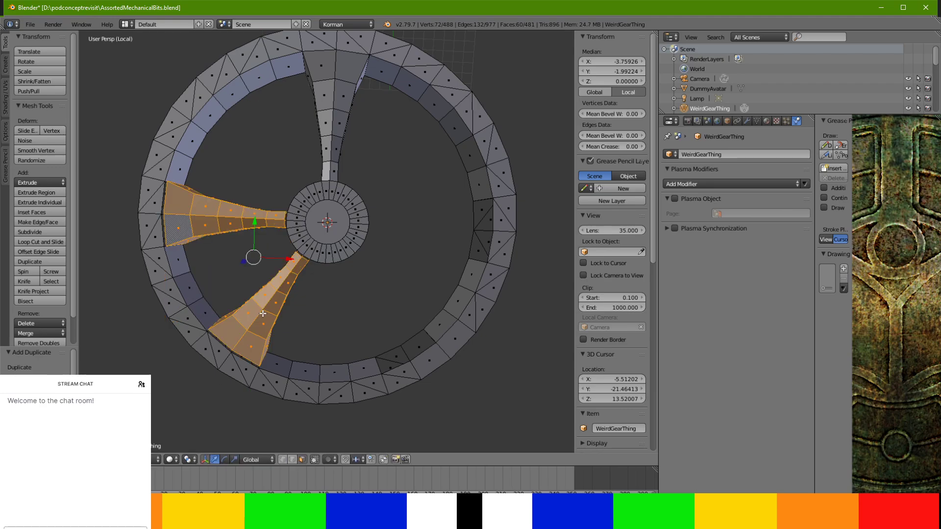
# Mirror the duplicated spokes along X and move them across the hub to a median X of about 4.02
pyautogui.click(98, 459)
pyautogui.moveTo(142, 410)
pyautogui.click(195, 422)
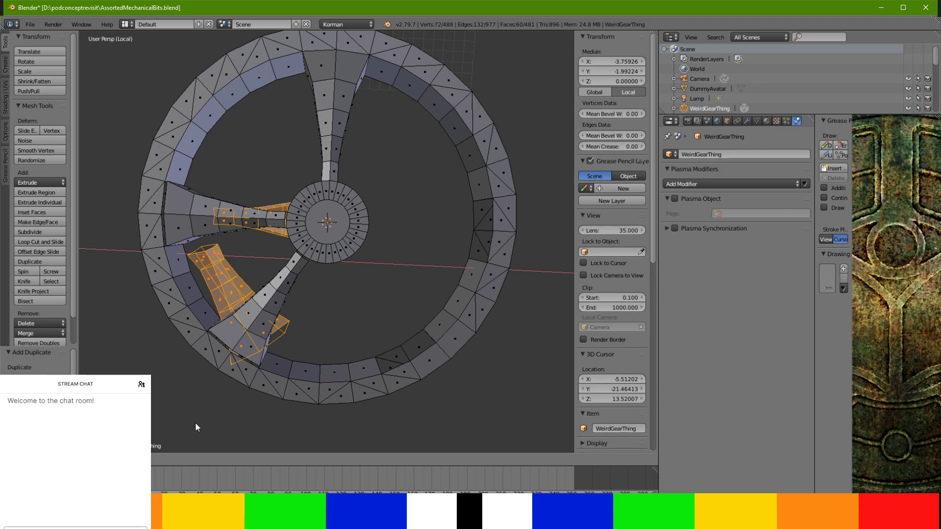
pyautogui.click(195, 423)
pyautogui.moveTo(292, 255); pyautogui.dragTo(439, 256)
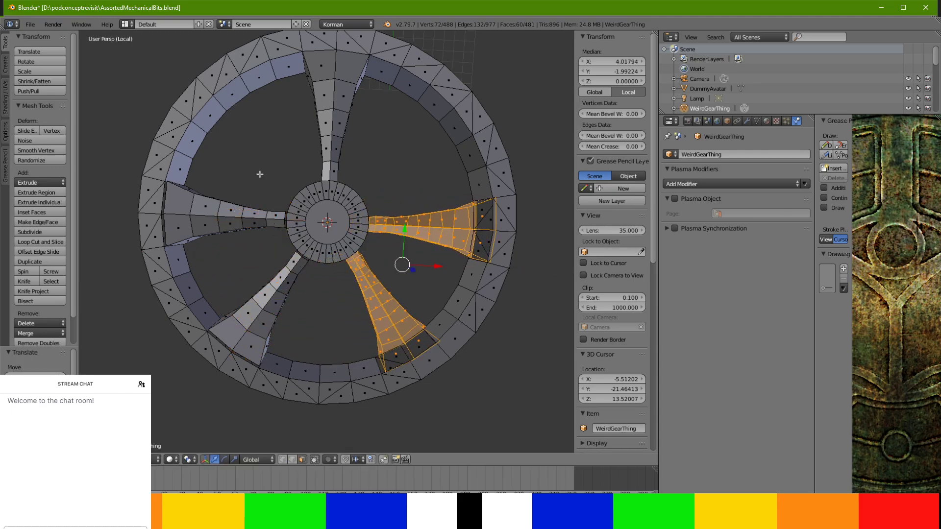
# Flip the mirrored spokes' normals and shift them along X to a median of about 3.78, fitting the ring openings
pyautogui.click(6, 101)
pyautogui.click(39, 124)
pyautogui.click(41, 133)
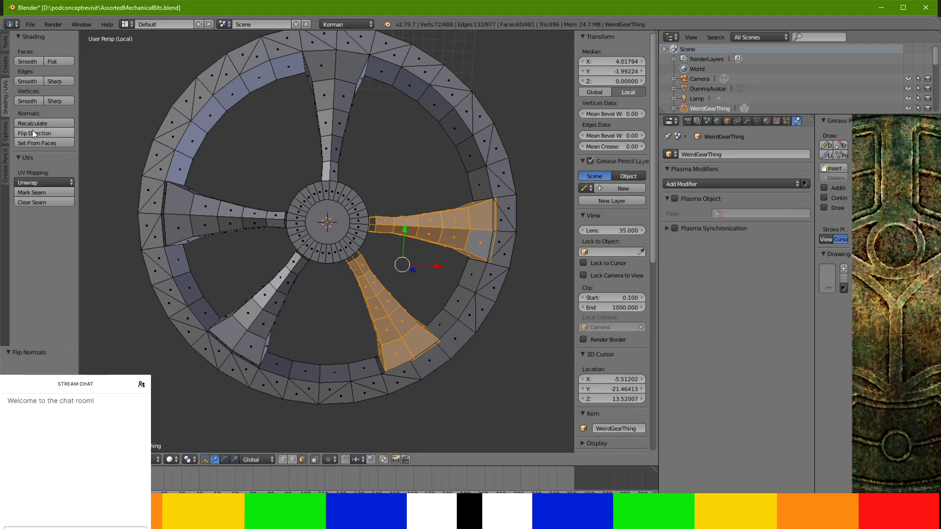
pyautogui.press('KP_Decimal')
pyautogui.moveTo(307, 209); pyautogui.dragTo(300, 207)
pyautogui.keyDown('shift'); pyautogui.moveTo(300, 207); pyautogui.dragTo(462, 237, button='middle'); pyautogui.keyUp('shift')
pyautogui.scroll(-6, 454, 239)
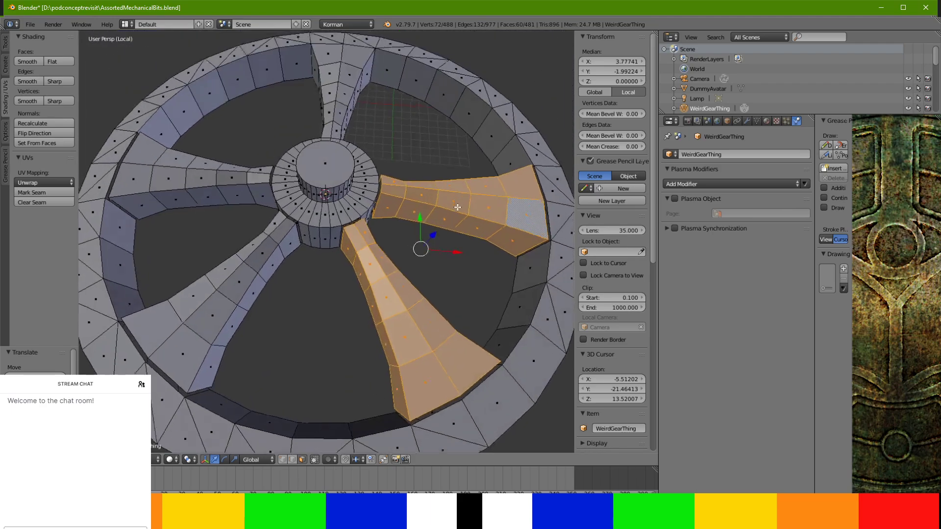
# Leave mesh editing to inspect the whole wheel and check the reference image venalem-Minamachine.jpg
pyautogui.press('Tab')
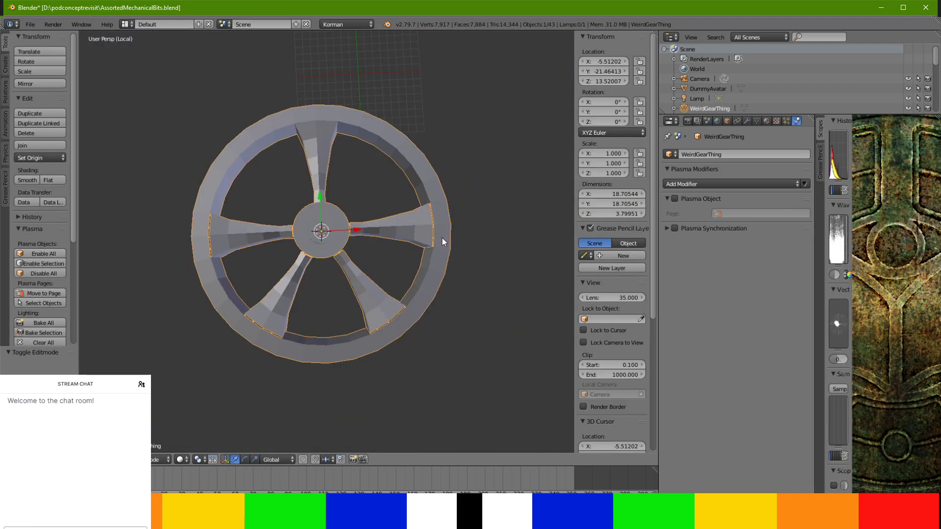
pyautogui.scroll(-4, 431, 236)
pyautogui.moveTo(421, 234); pyautogui.dragTo(437, 243, button='middle')
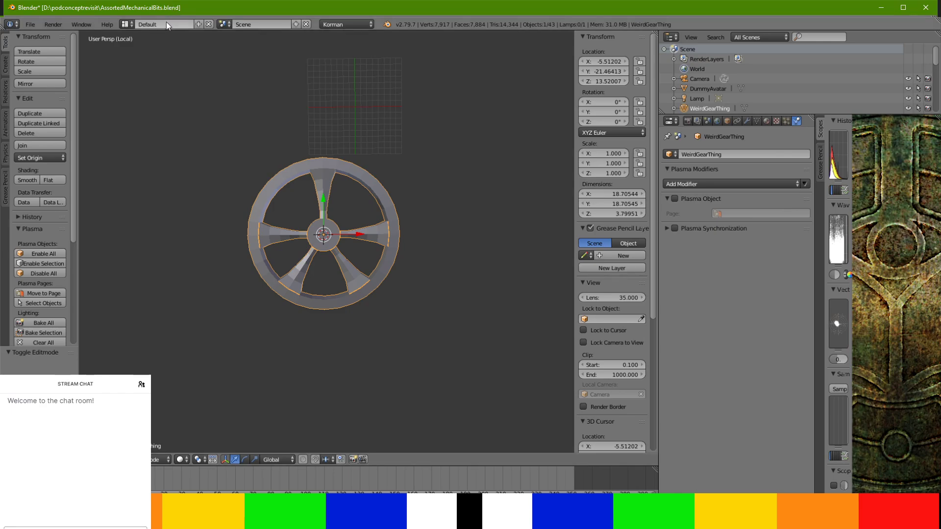
pyautogui.click(568, 520)
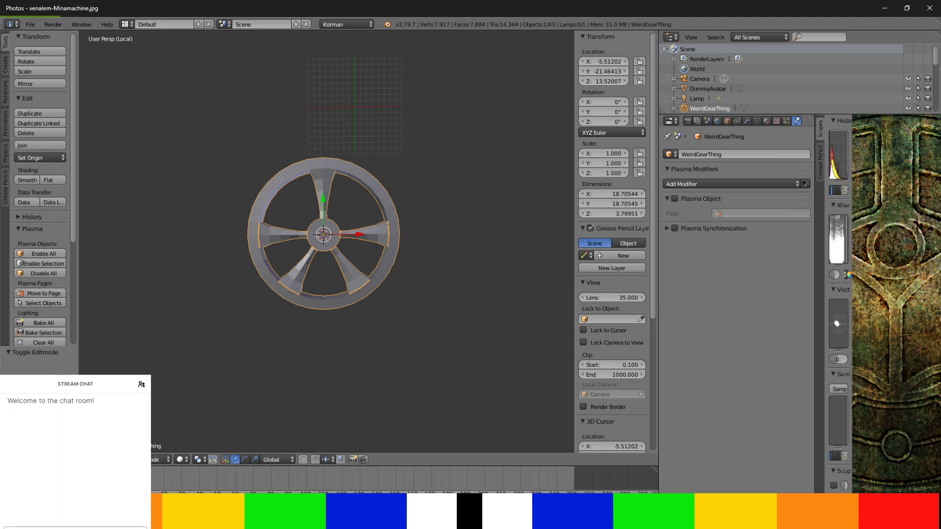
pyautogui.click(929, 7)
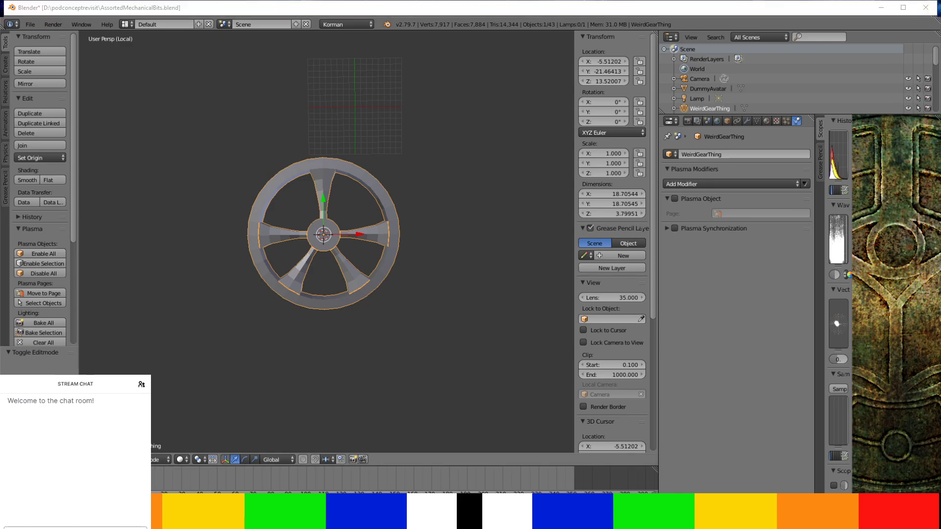
# Resume mesh editing and fill the gap between the hub and the negative X diagonal spoke's side facing the other diagonal spoke
pyautogui.moveTo(248, 264); pyautogui.dragTo(316, 202, button='middle')
pyautogui.scroll(4, 316, 202)
pyautogui.press('Tab')
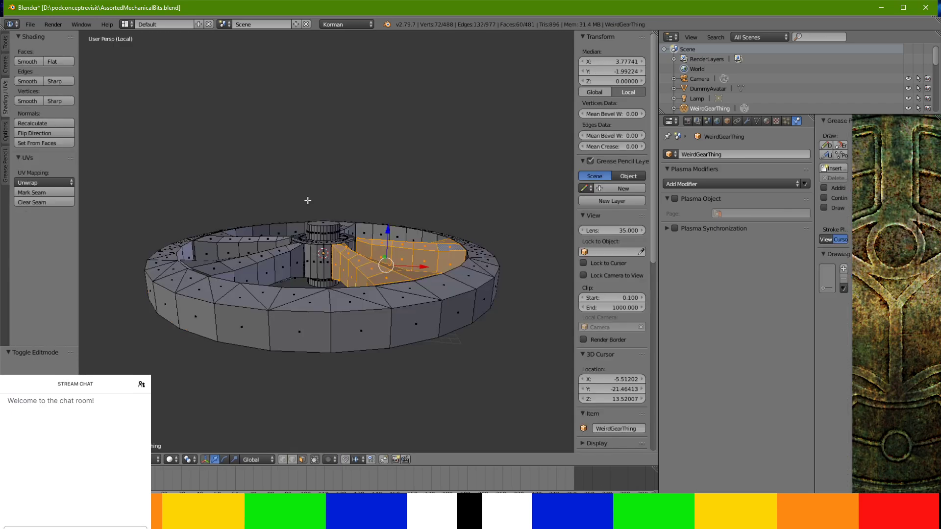
pyautogui.scroll(7, 301, 200)
pyautogui.rightClick(205, 284)
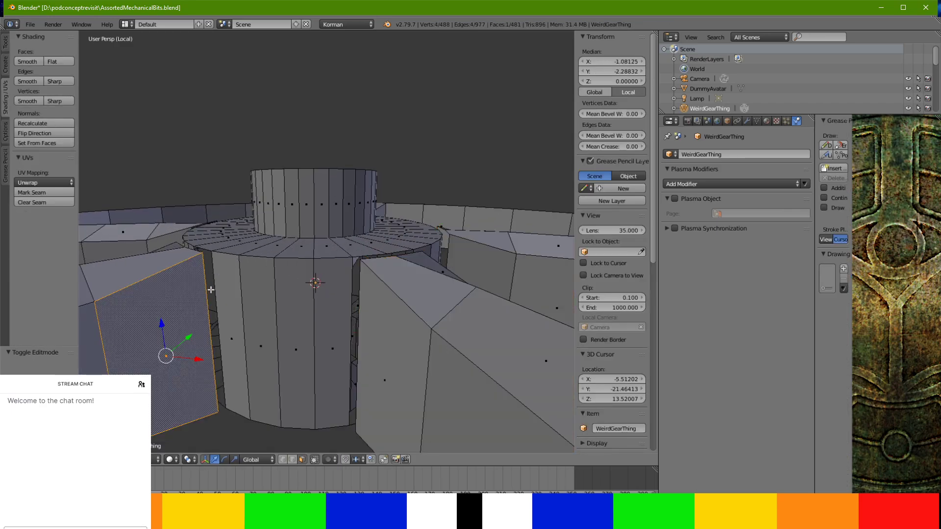
pyautogui.rightClick(210, 326)
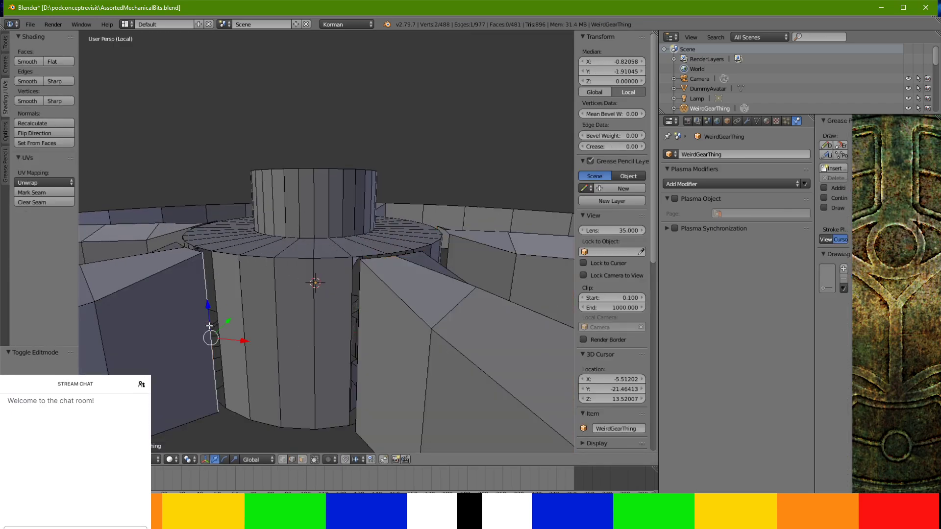
pyautogui.keyDown('shift'); pyautogui.rightClick(218, 319); pyautogui.keyUp('shift')
pyautogui.press('f')
# Fill the matching side gap between the hub and the positive X diagonal spoke, facing the other diagonal spoke
pyautogui.moveTo(218, 319); pyautogui.dragTo(418, 319, button='middle')
pyautogui.rightClick(383, 310)
pyautogui.rightClick(377, 309)
pyautogui.keyDown('ctrl'); pyautogui.rightClick(386, 319); pyautogui.keyUp('ctrl')
pyautogui.press('f')
pyautogui.moveTo(386, 319); pyautogui.dragTo(371, 320, button='middle')
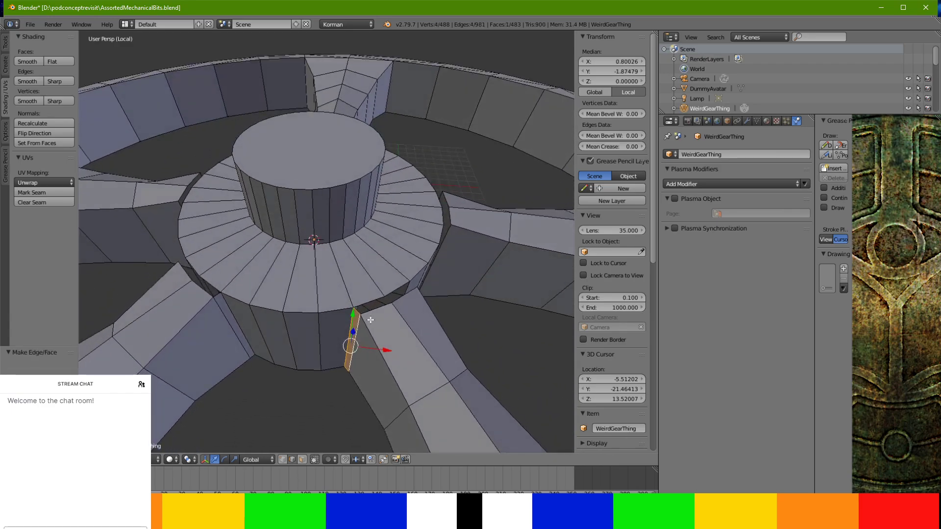
# Fill the first half of the front gap between the hub and the positive X diagonal spoke
pyautogui.rightClick(366, 305)
pyautogui.keyDown('ctrl'); pyautogui.rightClick(372, 311); pyautogui.keyUp('ctrl')
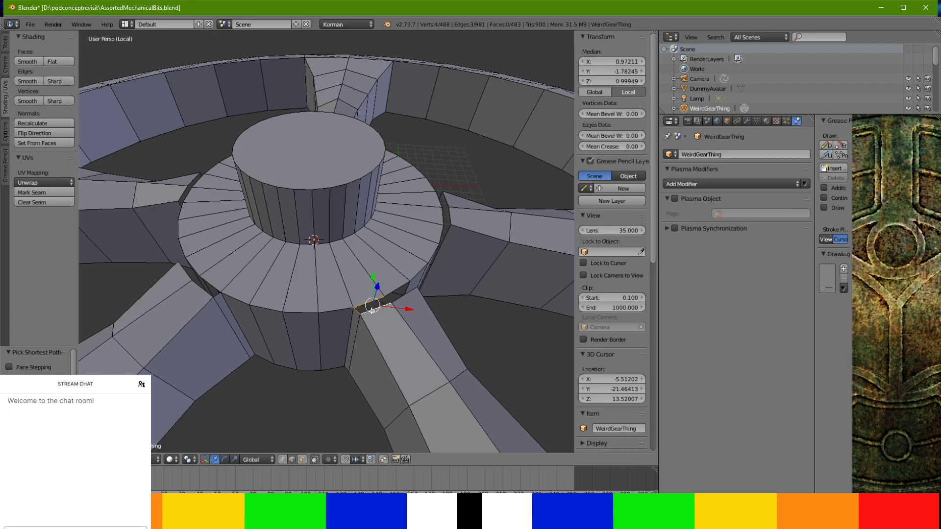
pyautogui.press('f')
# Fill the whole front gap between the hub and the negative X diagonal spoke with one face and triangulate it
pyautogui.rightClick(198, 272)
pyautogui.keyDown('ctrl'); pyautogui.rightClick(185, 271); pyautogui.keyUp('ctrl')
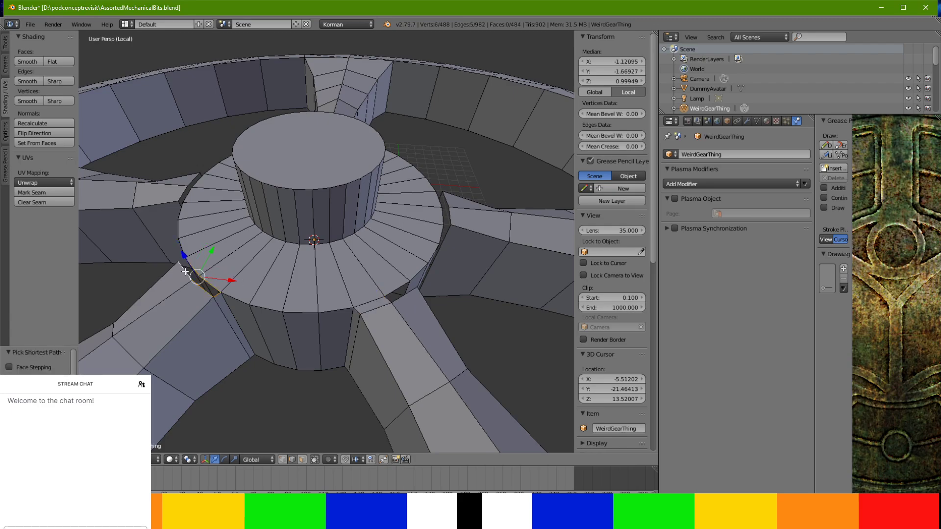
pyautogui.press('f')
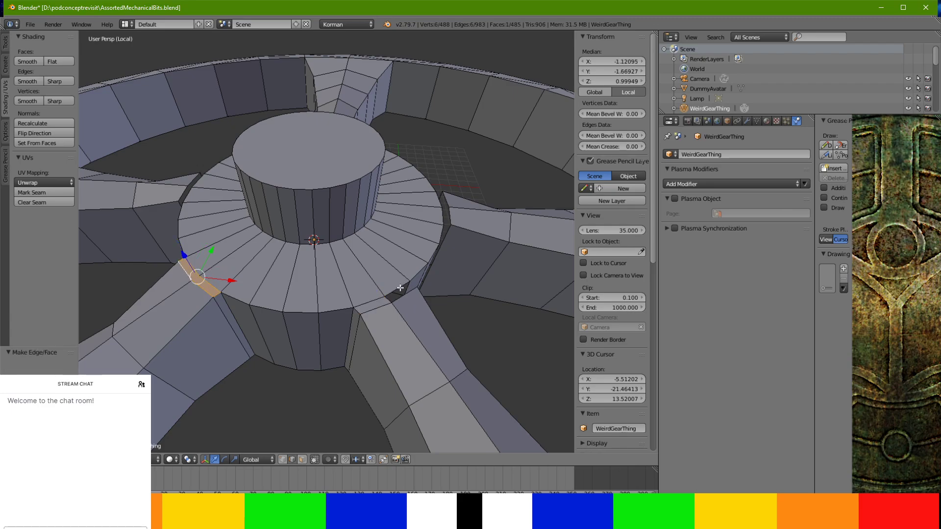
pyautogui.hotkey('ctrl', 't')
# Fill the remaining half of the positive X diagonal spoke's front gap at the hub
pyautogui.rightClick(408, 291)
pyautogui.keyDown('ctrl'); pyautogui.rightClick(407, 291); pyautogui.keyUp('ctrl')
pyautogui.press('f')
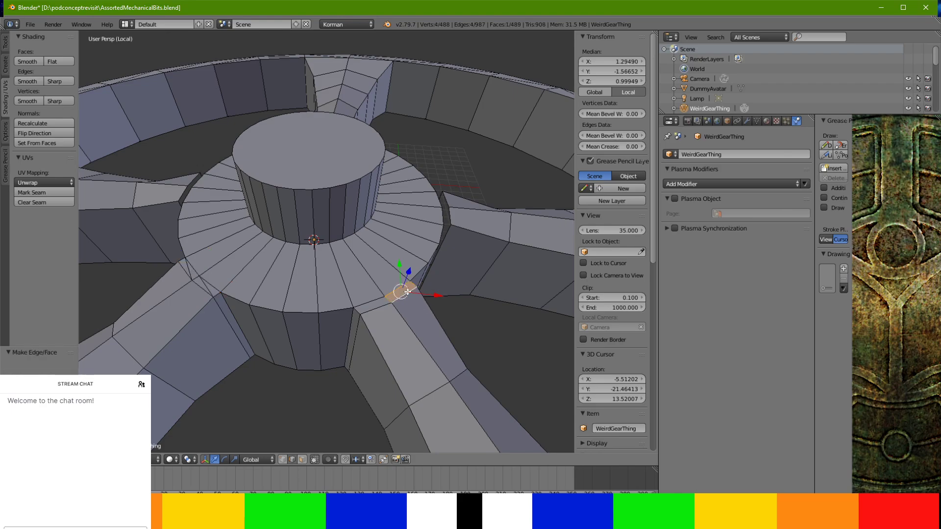
pyautogui.press('t')
pyautogui.press('t')
# Fill the gap between the hub and the positive X diagonal spoke's side facing the horizontal spoke
pyautogui.moveTo(408, 292); pyautogui.dragTo(283, 250, button='middle')
pyautogui.rightClick(289, 309)
pyautogui.keyDown('ctrl'); pyautogui.rightClick(297, 312); pyautogui.keyUp('ctrl')
pyautogui.press('f')
# Close the back gap between the hub and the positive X diagonal spoke with two faces
pyautogui.rightClick(272, 276)
pyautogui.keyDown('shift'); pyautogui.rightClick(289, 295); pyautogui.keyUp('shift')
pyautogui.press('f')
pyautogui.moveTo(289, 294); pyautogui.dragTo(360, 298, button='middle')
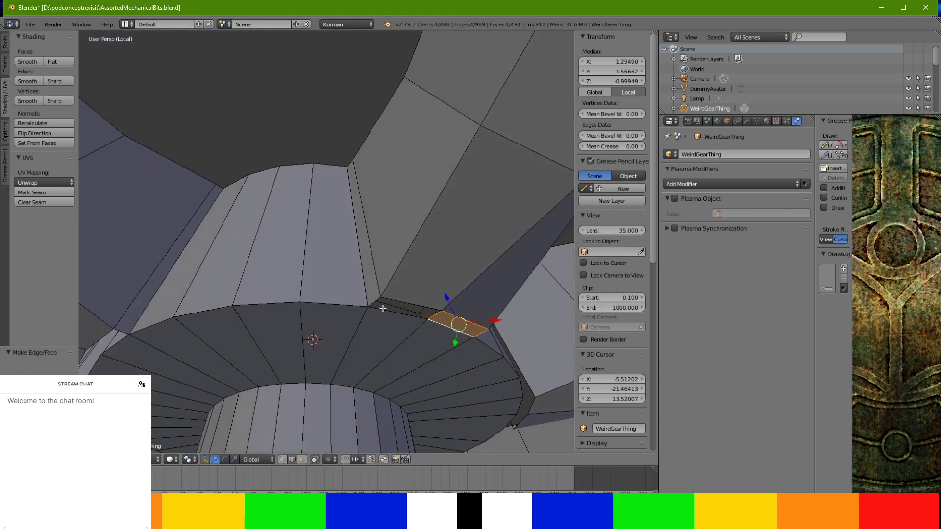
pyautogui.rightClick(384, 308)
pyautogui.keyDown('ctrl'); pyautogui.rightClick(395, 299); pyautogui.keyUp('ctrl')
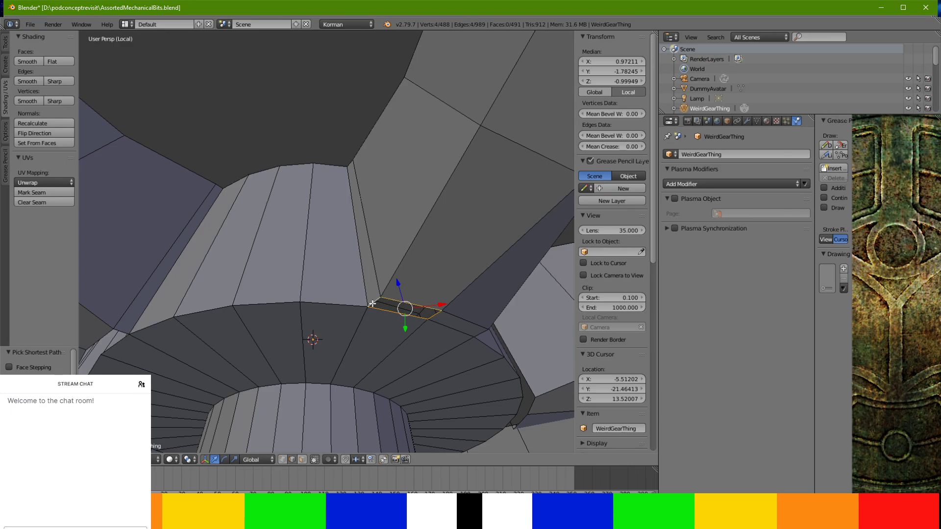
pyautogui.press('f')
# Fill the back gap between the hub and the negative X diagonal spoke and triangulate the new face
pyautogui.moveTo(154, 303); pyautogui.dragTo(300, 233, button='middle')
pyautogui.rightClick(318, 227)
pyautogui.press('f')
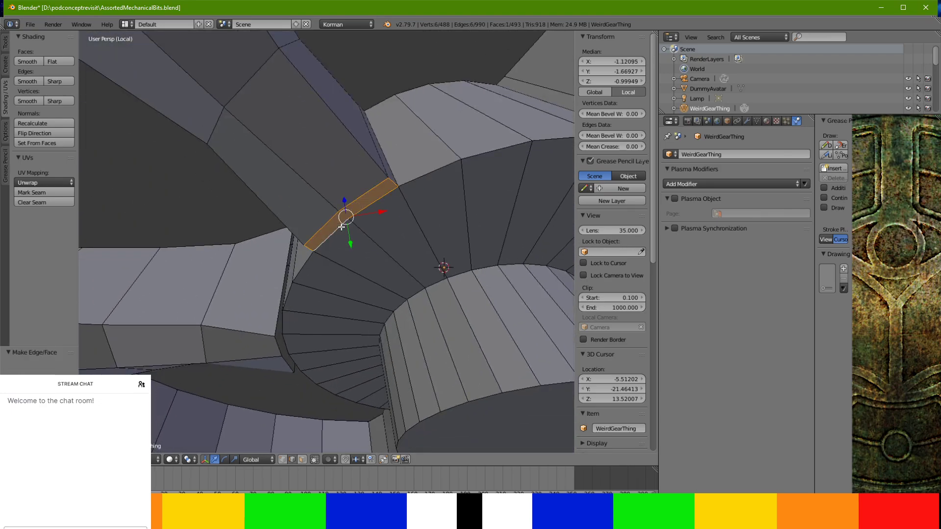
pyautogui.hotkey('ctrl', 't')
# Fill the gap between the hub and the negative X diagonal spoke's side facing the horizontal spoke, undoing and redoing the face once
pyautogui.moveTo(316, 196); pyautogui.dragTo(395, 204, button='middle')
pyautogui.rightClick(396, 229)
pyautogui.keyDown('ctrl'); pyautogui.rightClick(403, 226); pyautogui.keyUp('ctrl')
pyautogui.press('f')
pyautogui.moveTo(413, 250); pyautogui.dragTo(388, 360, button='middle')
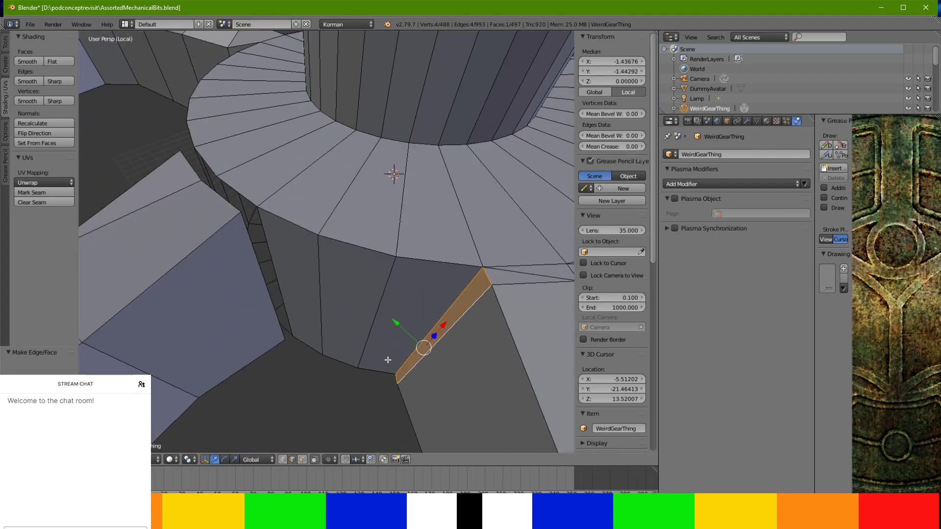
pyautogui.hotkey('ctrl', 'z')
pyautogui.keyDown('shift'); pyautogui.rightClick(490, 282); pyautogui.keyUp('shift')
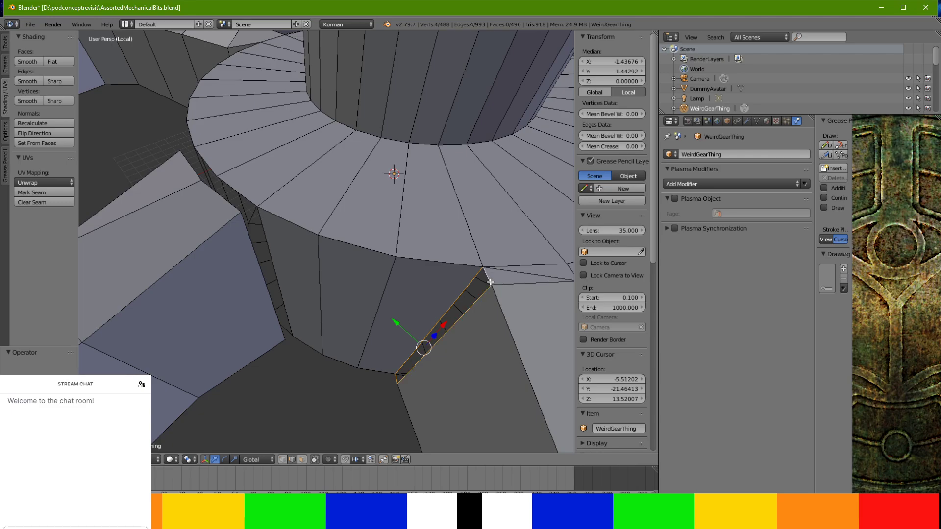
pyautogui.press('f')
# Fill the gap between the hub and the negative X horizontal spoke's side facing the diagonal spoke
pyautogui.rightClick(271, 250)
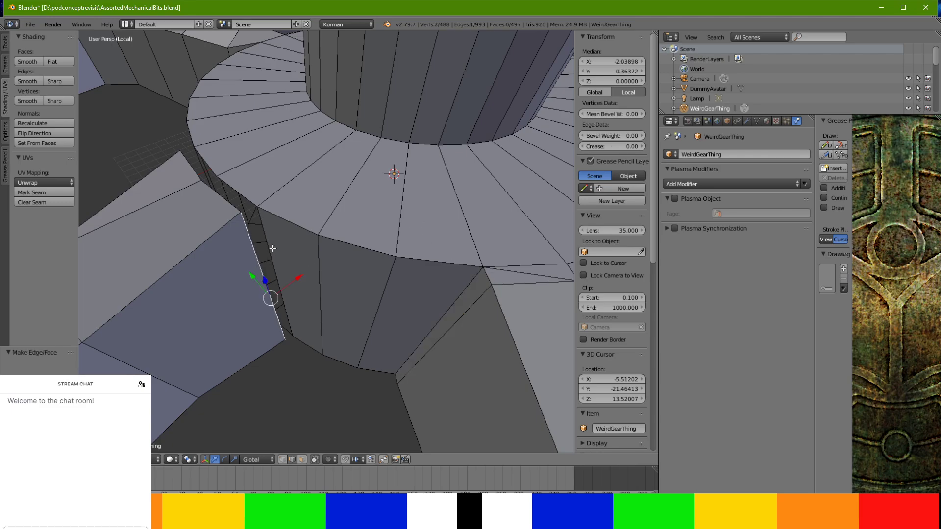
pyautogui.keyDown('ctrl'); pyautogui.rightClick(263, 218); pyautogui.keyUp('ctrl')
pyautogui.moveTo(265, 229); pyautogui.dragTo(291, 127, button='middle')
pyautogui.press('f')
# Close the back gap between the hub and the negative X horizontal spoke with two faces
pyautogui.rightClick(170, 292)
pyautogui.press('f')
pyautogui.moveTo(182, 332); pyautogui.dragTo(310, 269, button='middle')
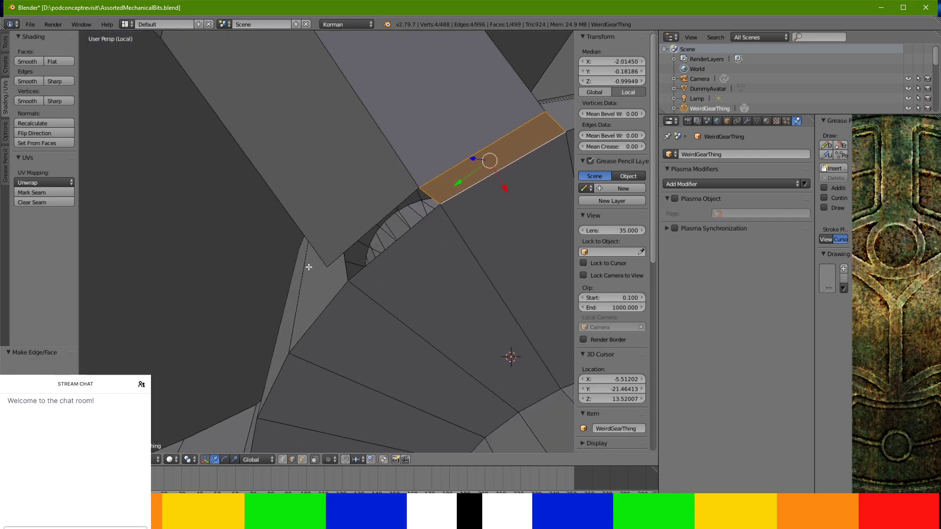
pyautogui.rightClick(351, 241)
pyautogui.keyDown('shift'); pyautogui.rightClick(384, 258); pyautogui.keyUp('shift')
pyautogui.press('f')
# Fill the gap between the hub and the negative X horizontal spoke's side facing the vertical spoke
pyautogui.moveTo(384, 258); pyautogui.dragTo(394, 406, button='middle')
pyautogui.rightClick(388, 306)
pyautogui.keyDown('ctrl'); pyautogui.rightClick(388, 303); pyautogui.keyUp('ctrl')
pyautogui.press('f')
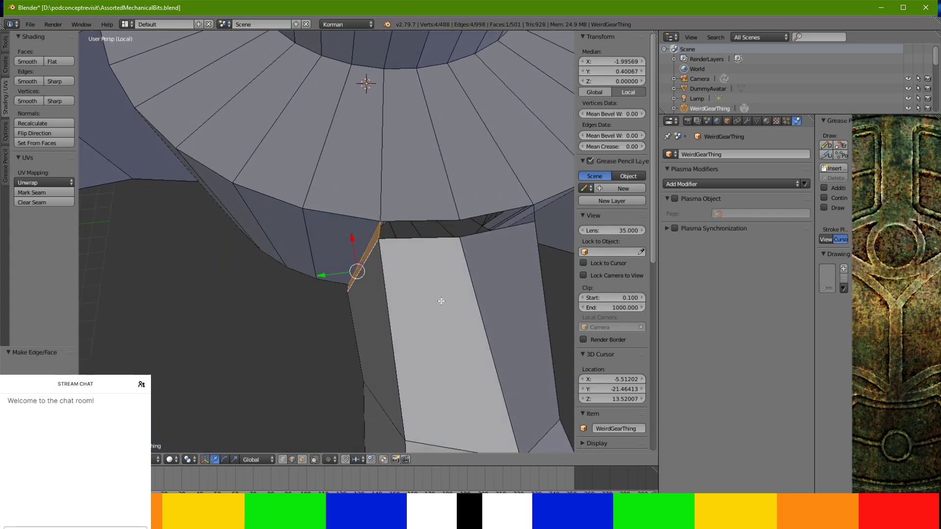
# Close the front gap between the hub and the negative X horizontal spoke with two faces
pyautogui.rightClick(432, 225)
pyautogui.keyDown('ctrl'); pyautogui.rightClick(433, 236); pyautogui.keyUp('ctrl')
pyautogui.press('f')
pyautogui.moveTo(433, 237); pyautogui.dragTo(369, 249, button='middle')
pyautogui.rightClick(371, 250)
pyautogui.keyDown('ctrl'); pyautogui.rightClick(385, 242); pyautogui.keyUp('ctrl')
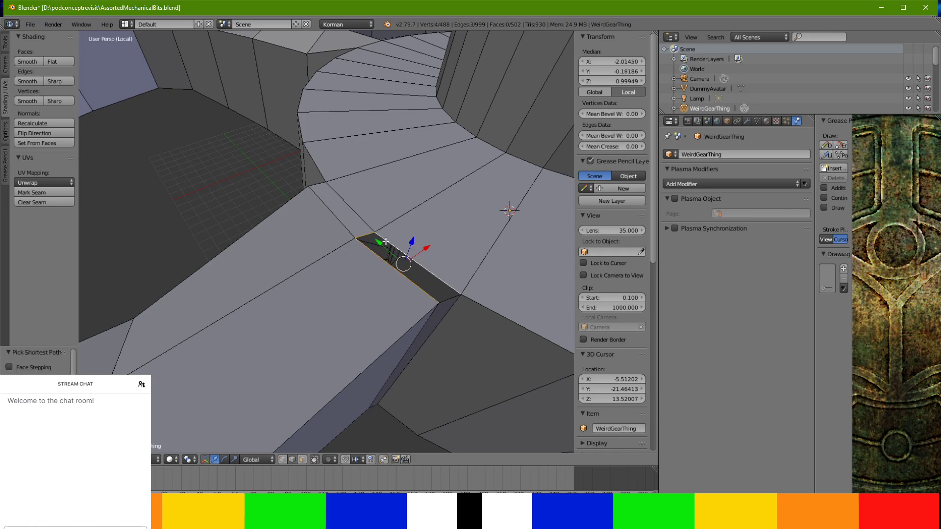
pyautogui.keyDown('shift'); pyautogui.rightClick(449, 300); pyautogui.keyUp('shift')
pyautogui.press('f')
# In face mode, select the negative X horizontal spoke's side strip facing the diagonal spoke and its front faces
pyautogui.moveTo(449, 300); pyautogui.dragTo(174, 186, button='middle')
pyautogui.scroll(-4, 390, 292)
pyautogui.scroll(2, 302, 259)
pyautogui.rightClick(226, 234)
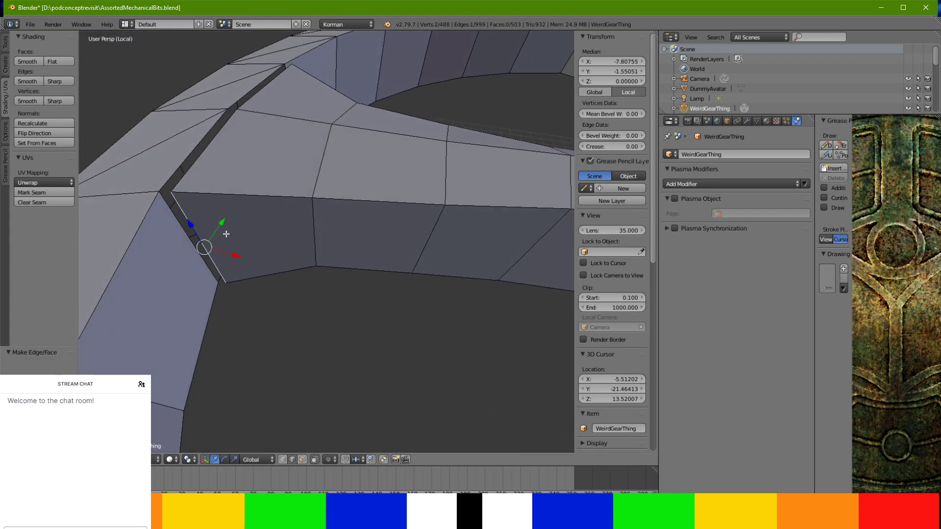
pyautogui.click(302, 460)
pyautogui.rightClick(255, 234)
pyautogui.moveTo(254, 235); pyautogui.dragTo(390, 239, button='middle')
pyautogui.keyDown('ctrl'); pyautogui.rightClick(392, 241); pyautogui.keyUp('ctrl')
pyautogui.keyDown('ctrl'); pyautogui.rightClick(472, 249); pyautogui.keyUp('ctrl')
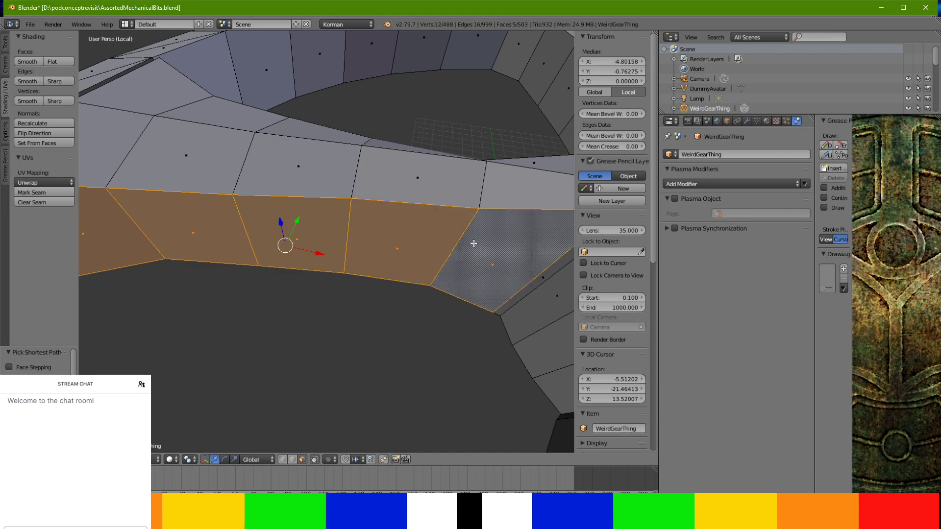
pyautogui.keyDown('ctrl'); pyautogui.rightClick(520, 164); pyautogui.keyUp('ctrl')
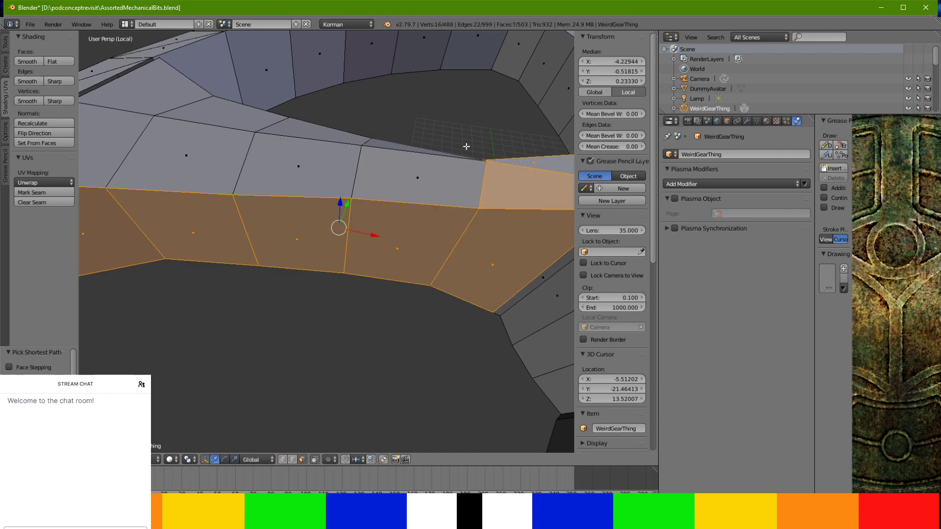
pyautogui.keyDown('ctrl'); pyautogui.rightClick(186, 99); pyautogui.keyUp('ctrl')
pyautogui.keyDown('ctrl'); pyautogui.rightClick(97, 167); pyautogui.keyUp('ctrl')
pyautogui.keyDown('ctrl'); pyautogui.rightClick(424, 180); pyautogui.keyUp('ctrl')
# Add the negative X horizontal spoke's opposite side strip and all its back faces to the selection
pyautogui.moveTo(424, 180); pyautogui.dragTo(190, 189, button='middle')
pyautogui.keyDown('ctrl'); pyautogui.rightClick(190, 190); pyautogui.keyUp('ctrl')
pyautogui.keyDown('ctrl'); pyautogui.rightClick(558, 257); pyautogui.keyUp('ctrl')
pyautogui.moveTo(478, 293); pyautogui.dragTo(466, 192, button='middle')
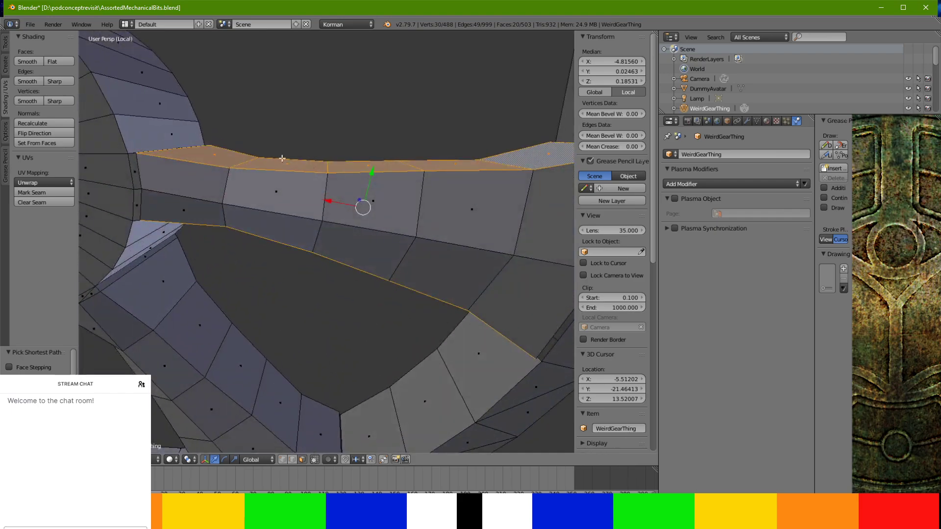
pyautogui.keyDown('ctrl'); pyautogui.rightClick(204, 187); pyautogui.keyUp('ctrl')
pyautogui.keyDown('ctrl'); pyautogui.rightClick(197, 209); pyautogui.keyUp('ctrl')
pyautogui.keyDown('ctrl'); pyautogui.rightClick(503, 296); pyautogui.keyUp('ctrl')
pyautogui.keyDown('ctrl'); pyautogui.rightClick(548, 221); pyautogui.keyUp('ctrl')
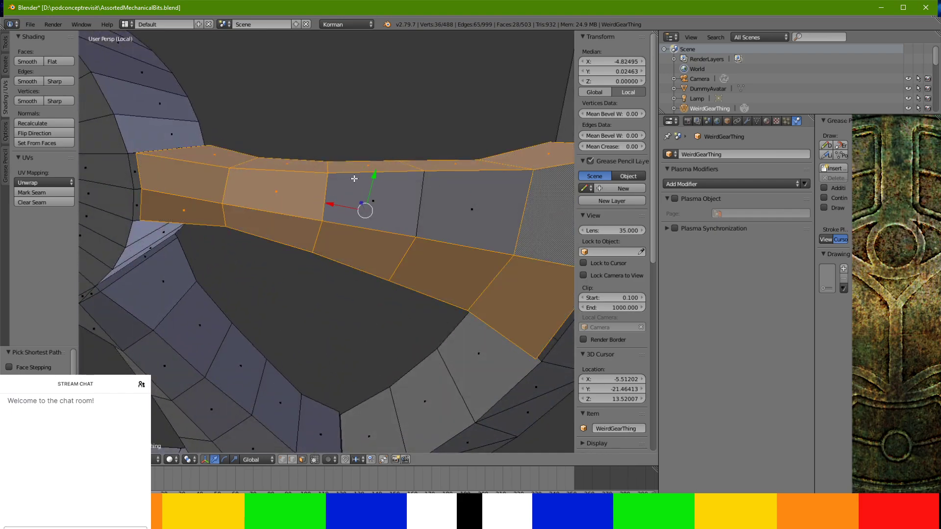
pyautogui.keyDown('ctrl'); pyautogui.rightClick(354, 179); pyautogui.keyUp('ctrl')
pyautogui.moveTo(347, 181); pyautogui.dragTo(616, 338, button='middle')
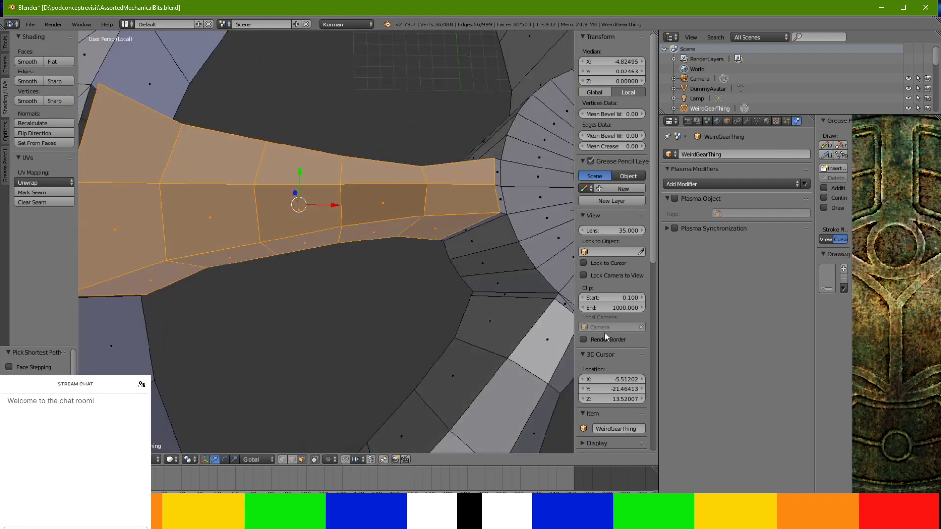
# Add the positive X horizontal spoke's side strip facing the diagonal spoke and its front faces to the selection
pyautogui.moveTo(528, 319); pyautogui.dragTo(43, 365, button='middle')
pyautogui.scroll(5, 445, 334)
pyautogui.moveTo(446, 333); pyautogui.dragTo(414, 274, button='middle')
pyautogui.keyDown('shift'); pyautogui.rightClick(368, 246); pyautogui.keyUp('shift')
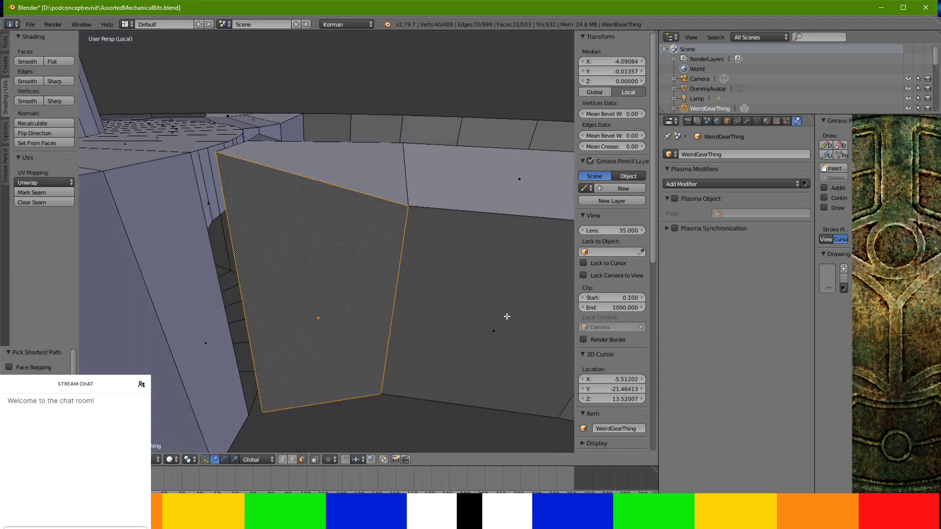
pyautogui.keyDown('shift'); pyautogui.rightClick(506, 317); pyautogui.keyUp('shift')
pyautogui.scroll(-3, 506, 335)
pyautogui.keyDown('shift'); pyautogui.moveTo(506, 335); pyautogui.dragTo(277, 319, button='middle'); pyautogui.keyUp('shift')
pyautogui.keyDown('ctrl'); pyautogui.rightClick(505, 325); pyautogui.keyUp('ctrl')
pyautogui.keyDown('ctrl'); pyautogui.rightClick(495, 218); pyautogui.keyUp('ctrl')
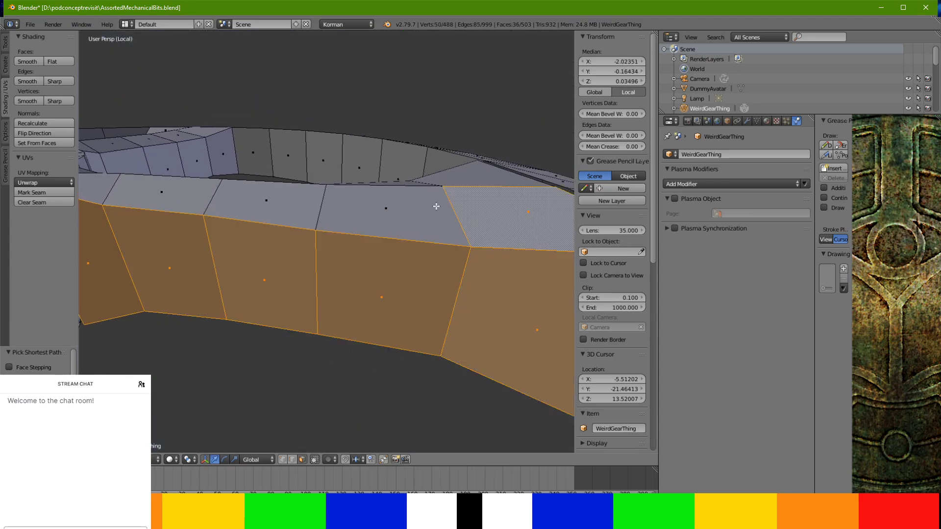
pyautogui.keyDown('ctrl'); pyautogui.rightClick(103, 186); pyautogui.keyUp('ctrl')
pyautogui.moveTo(103, 186); pyautogui.dragTo(119, 271, button='middle')
pyautogui.keyDown('ctrl'); pyautogui.rightClick(94, 251); pyautogui.keyUp('ctrl')
pyautogui.keyDown('ctrl'); pyautogui.rightClick(528, 244); pyautogui.keyUp('ctrl')
# Add the positive X horizontal spoke's remaining front faces, opposite side strip and all its back faces to the selection
pyautogui.moveTo(527, 244); pyautogui.dragTo(204, 219, button='middle')
pyautogui.keyDown('ctrl'); pyautogui.rightClick(204, 219); pyautogui.keyUp('ctrl')
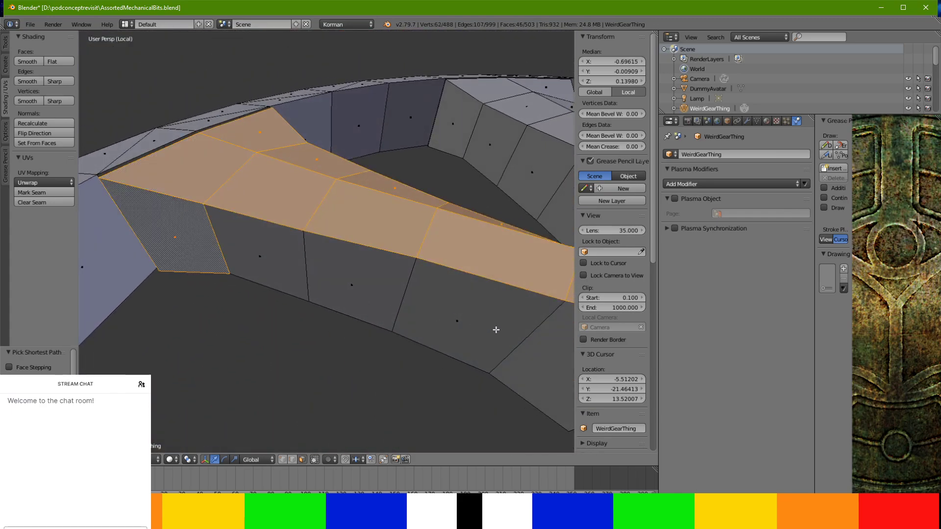
pyautogui.keyDown('ctrl'); pyautogui.rightClick(527, 370); pyautogui.keyUp('ctrl')
pyautogui.moveTo(528, 370); pyautogui.dragTo(541, 243, button='middle')
pyautogui.keyDown('ctrl'); pyautogui.rightClick(560, 190); pyautogui.keyUp('ctrl')
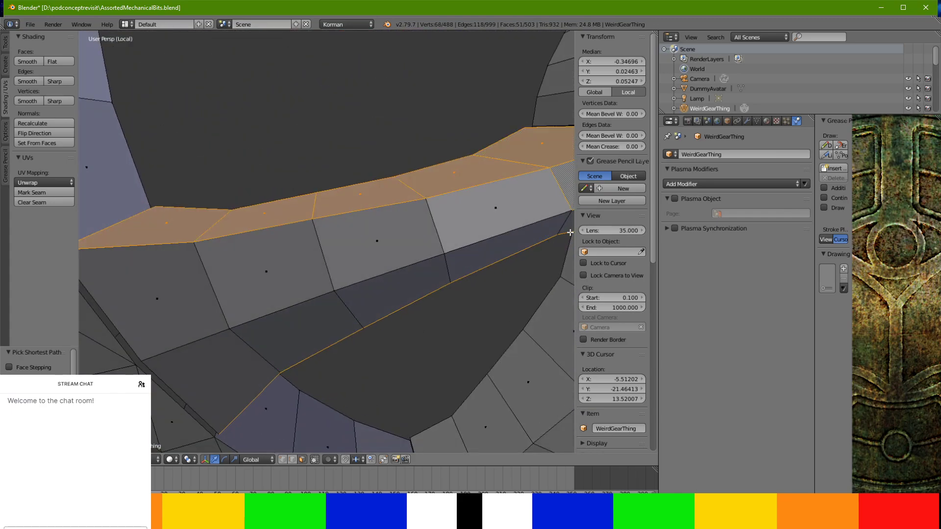
pyautogui.keyDown('ctrl'); pyautogui.rightClick(254, 358); pyautogui.keyUp('ctrl')
pyautogui.keyDown('ctrl'); pyautogui.rightClick(203, 307); pyautogui.keyUp('ctrl')
pyautogui.moveTo(357, 296)
pyautogui.mouseDown(button='middle')
pyautogui.moveTo(316, 315)
pyautogui.moveTo(372, 288)
pyautogui.mouseUp(button='middle')
pyautogui.keyDown('ctrl'); pyautogui.rightClick(513, 223); pyautogui.keyUp('ctrl')
pyautogui.moveTo(353, 237); pyautogui.dragTo(98, 250, button='middle')
# Shift both selected horizontal spokes slightly along negative Y, to a median Y of about -0.0017
pyautogui.scroll(-4, 468, 262)
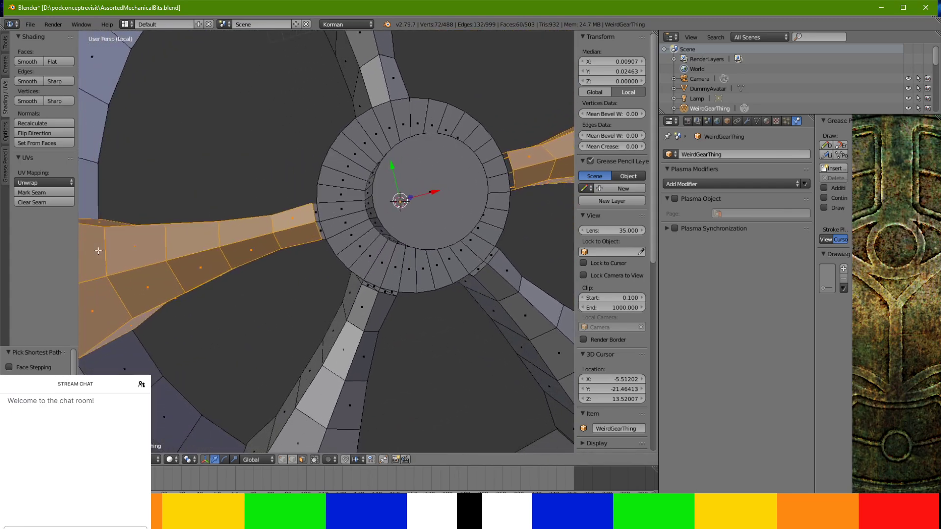
pyautogui.scroll(4, 180, 217)
pyautogui.moveTo(222, 224); pyautogui.dragTo(226, 268, button='middle')
pyautogui.scroll(2, 226, 268)
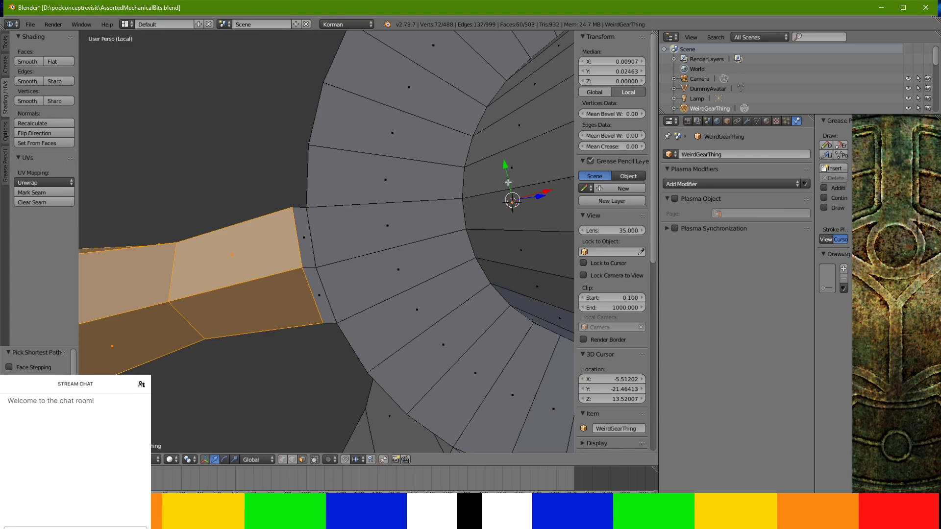
pyautogui.moveTo(506, 166); pyautogui.dragTo(508, 170)
pyautogui.moveTo(508, 170); pyautogui.dragTo(407, 202, button='middle')
pyautogui.scroll(3, 426, 175)
pyautogui.scroll(-2, 407, 201)
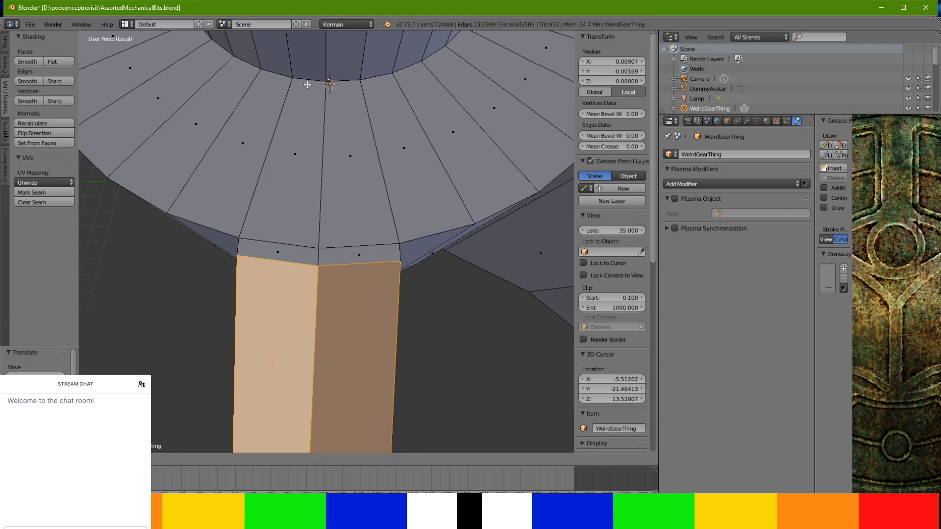
pyautogui.moveTo(340, 160); pyautogui.dragTo(140, 181, button='middle')
pyautogui.scroll(3, 347, 192)
pyautogui.scroll(-6, 248, 193)
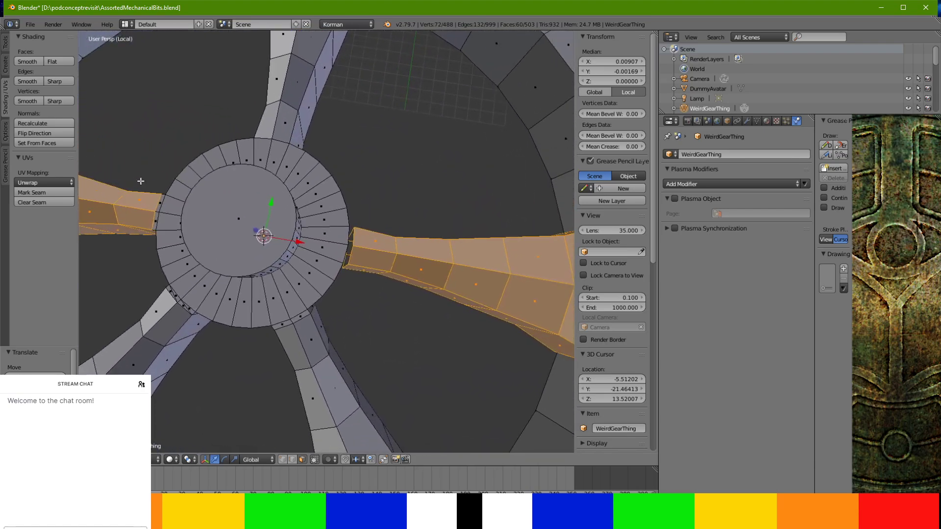
# In edge mode, close the front gap between the hub and the positive X horizontal spoke with two faces
pyautogui.scroll(2, 264, 261)
pyautogui.scroll(1, 264, 261)
pyautogui.keyDown('shift'); pyautogui.moveTo(265, 260); pyautogui.dragTo(254, 244, button='middle'); pyautogui.keyUp('shift')
pyautogui.scroll(2, 237, 260)
pyautogui.rightClick(271, 220)
pyautogui.click(292, 461)
pyautogui.rightClick(270, 225)
pyautogui.keyDown('shift'); pyautogui.rightClick(300, 232); pyautogui.keyUp('shift')
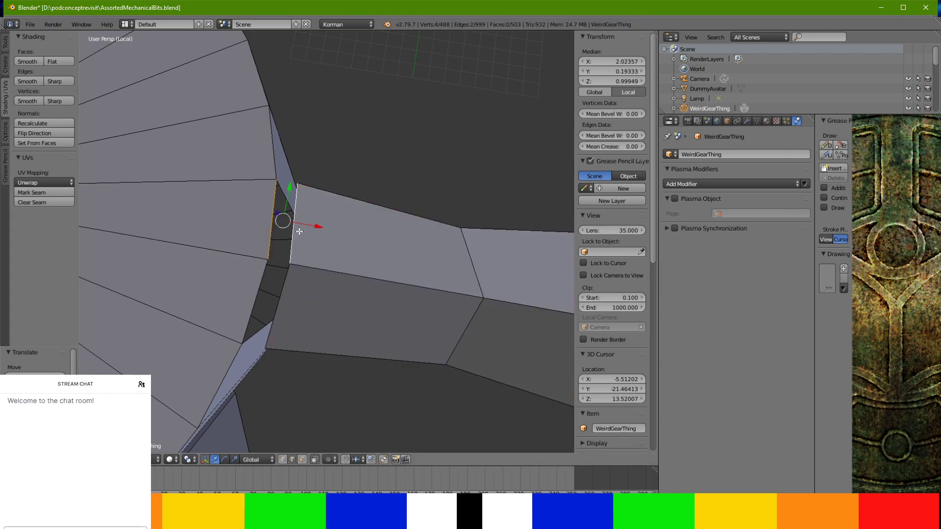
pyautogui.press('f')
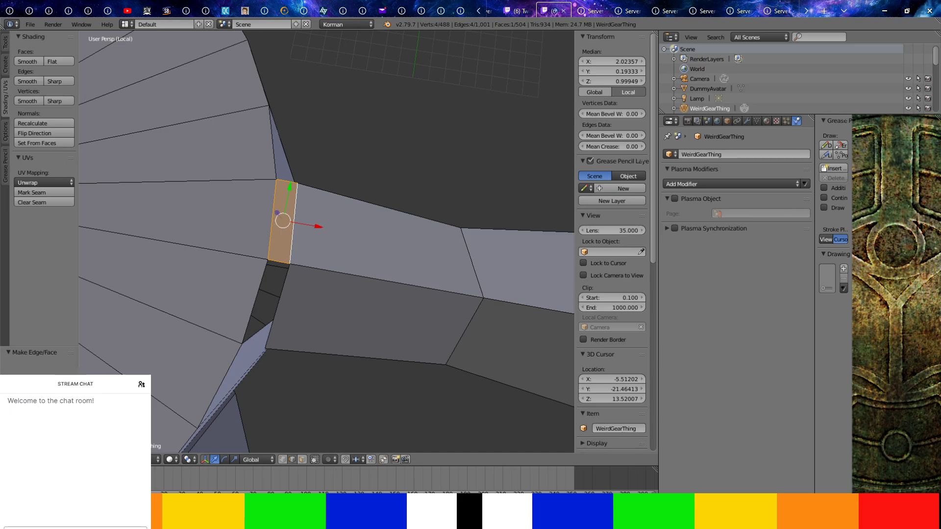
pyautogui.moveTo(256, 301); pyautogui.dragTo(252, 303, button='right')
pyautogui.rightClick(257, 300)
pyautogui.keyDown('shift'); pyautogui.rightClick(283, 307); pyautogui.keyUp('shift')
pyautogui.press('f')
# Fill the negative Y side gap between the hub and the positive X horizontal spoke with one face
pyautogui.moveTo(283, 308); pyautogui.dragTo(267, 275, button='middle')
pyautogui.rightClick(267, 275)
pyautogui.keyDown('shift'); pyautogui.rightClick(287, 271); pyautogui.keyUp('shift')
pyautogui.press('f')
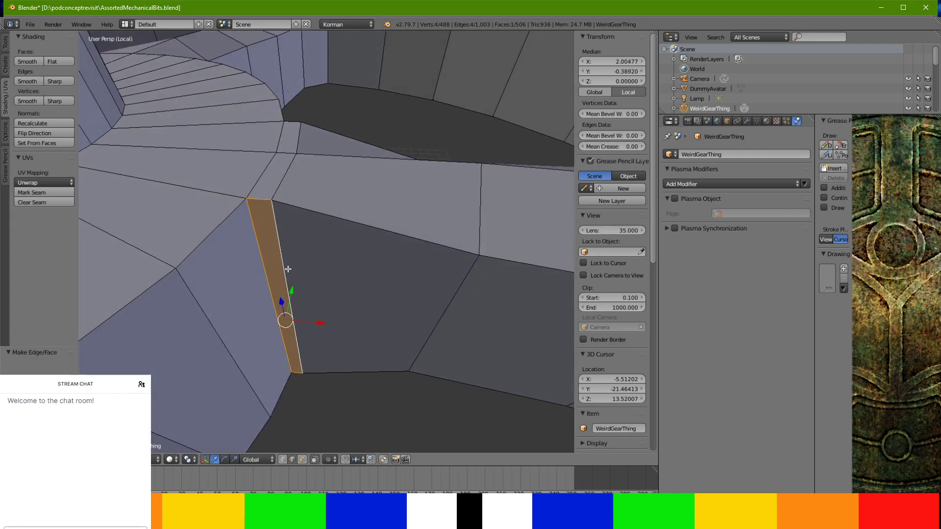
# Close the back gap between the hub and the positive X horizontal spoke with two faces
pyautogui.press('KP_Decimal')
pyautogui.moveTo(289, 203); pyautogui.dragTo(210, 227, button='middle')
pyautogui.rightClick(231, 250)
pyautogui.keyDown('ctrl'); pyautogui.rightClick(275, 254); pyautogui.keyUp('ctrl')
pyautogui.press('f')
pyautogui.rightClick(262, 352)
pyautogui.keyDown('ctrl'); pyautogui.rightClick(291, 349); pyautogui.keyUp('ctrl')
pyautogui.press('f')
# Fill the positive Y side gap between the hub and the positive X horizontal spoke with one face
pyautogui.moveTo(293, 348); pyautogui.dragTo(99, 399, button='middle')
pyautogui.rightClick(352, 294)
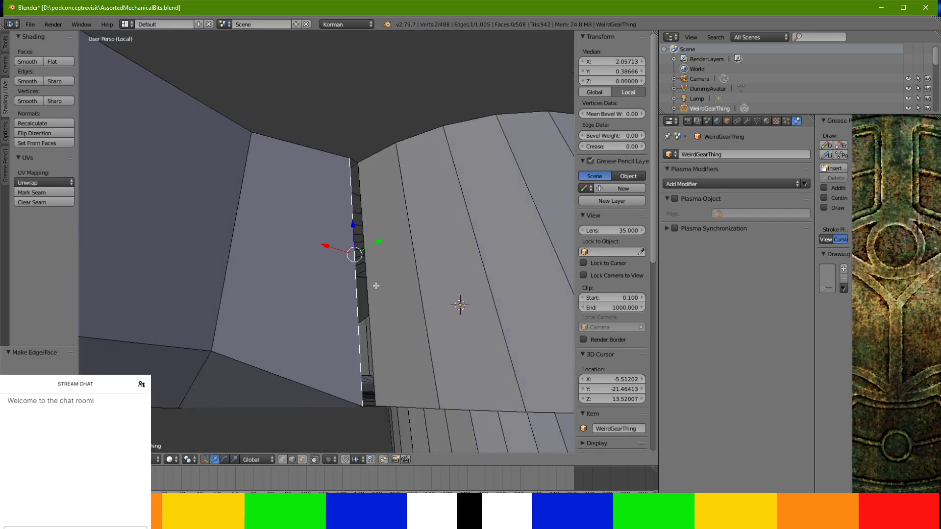
pyautogui.press('f')
pyautogui.moveTo(376, 286); pyautogui.dragTo(312, 371, button='middle')
pyautogui.hotkey('ctrl', 'z')
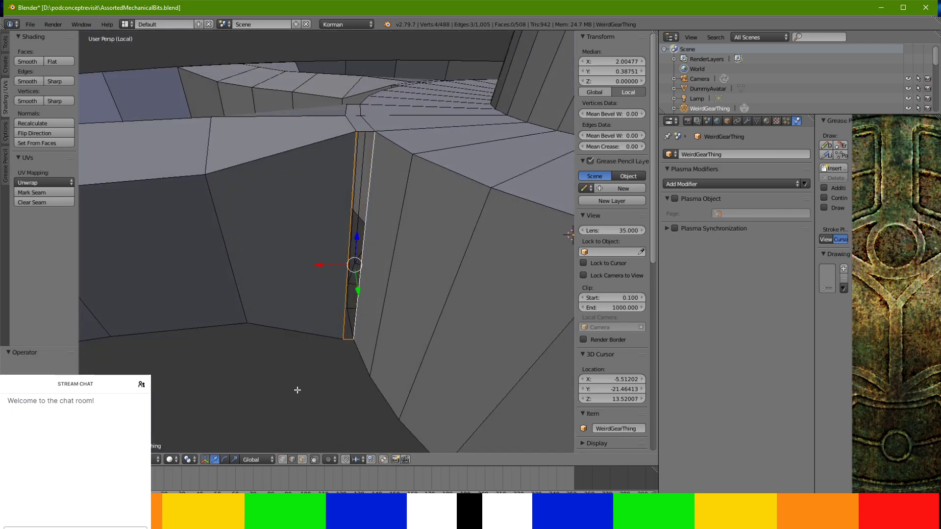
pyautogui.press('f')
# Close the front gap between the positive X horizontal spoke and the outer ring with two faces
pyautogui.moveTo(237, 137); pyautogui.dragTo(156, 413, button='middle')
pyautogui.keyDown('shift'); pyautogui.moveTo(361, 343); pyautogui.dragTo(562, 277, button='middle'); pyautogui.keyUp('shift')
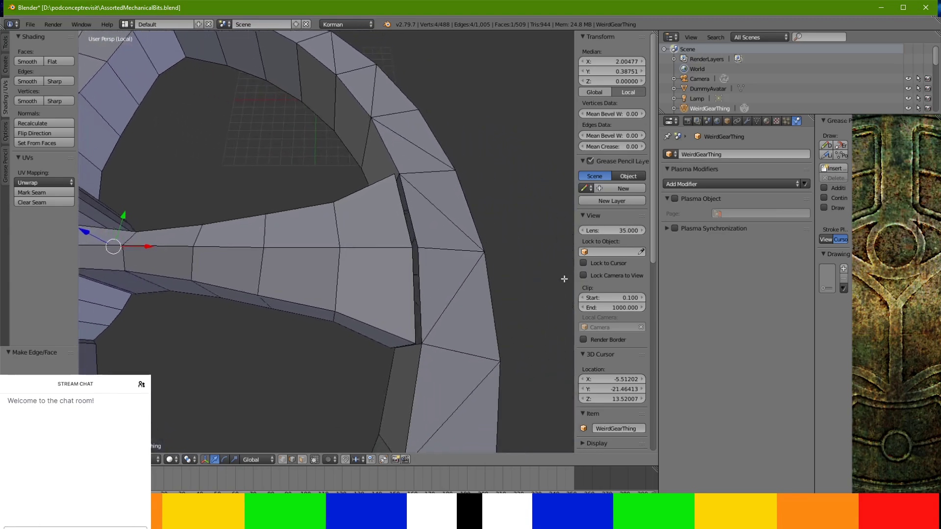
pyautogui.scroll(3, 532, 246)
pyautogui.rightClick(480, 209)
pyautogui.rightClick(482, 209)
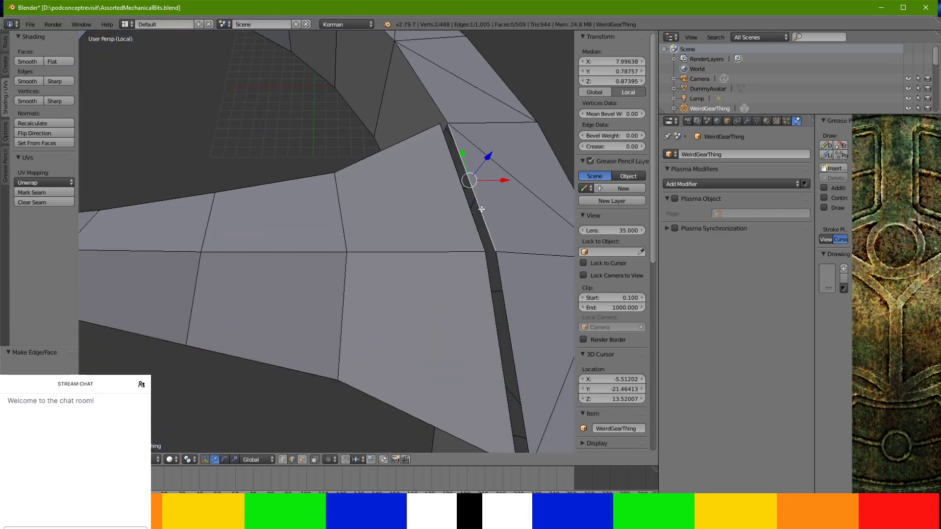
pyautogui.press('f')
pyautogui.rightClick(493, 321)
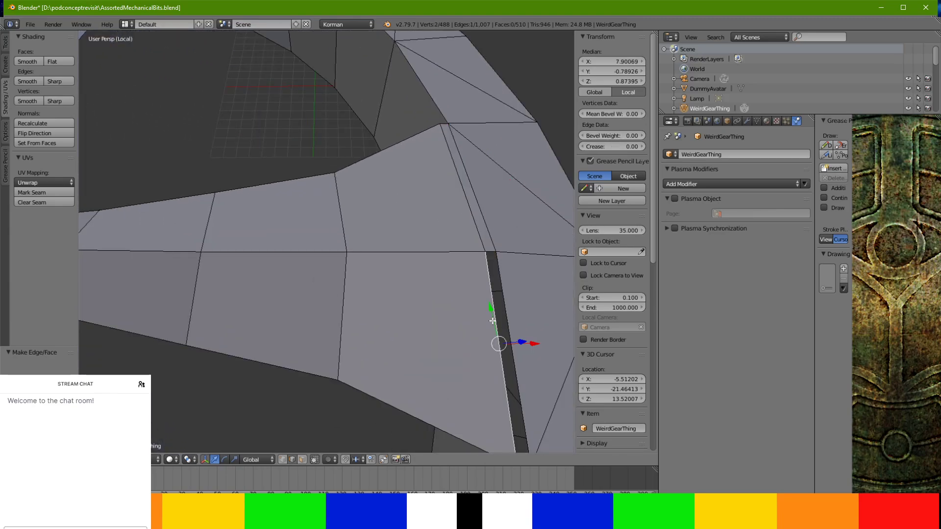
pyautogui.keyDown('shift'); pyautogui.rightClick(508, 320); pyautogui.keyUp('shift')
pyautogui.press('f')
# At the outer ring, close the positive X spoke's negative Y side gap with one face and its back gap with two
pyautogui.moveTo(507, 319); pyautogui.dragTo(388, 177, button='middle')
pyautogui.rightClick(385, 277)
pyautogui.keyDown('shift'); pyautogui.rightClick(399, 272); pyautogui.keyUp('shift')
pyautogui.press('f')
pyautogui.moveTo(220, 336); pyautogui.dragTo(317, 242, button='middle')
pyautogui.keyDown('ctrl'); pyautogui.rightClick(350, 233); pyautogui.keyUp('ctrl')
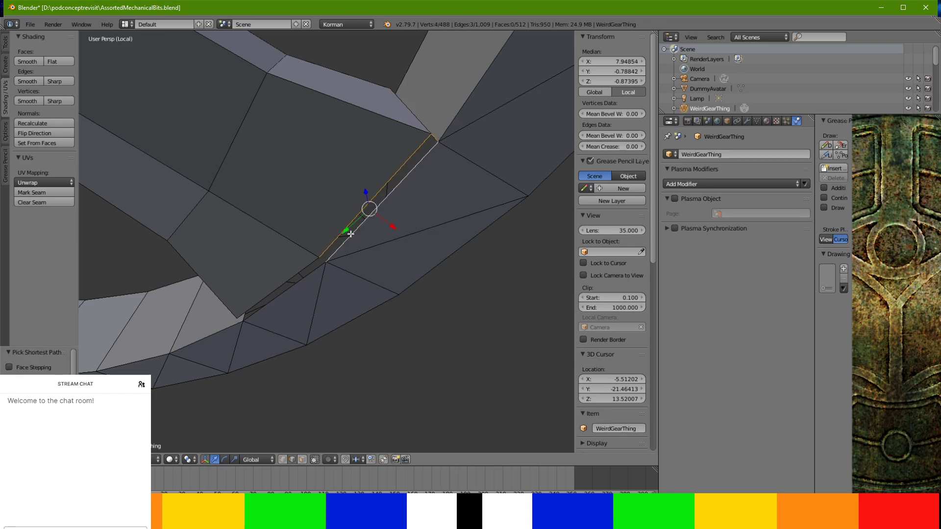
pyautogui.press('f')
pyautogui.keyDown('ctrl'); pyautogui.rightClick(274, 288); pyautogui.keyUp('ctrl')
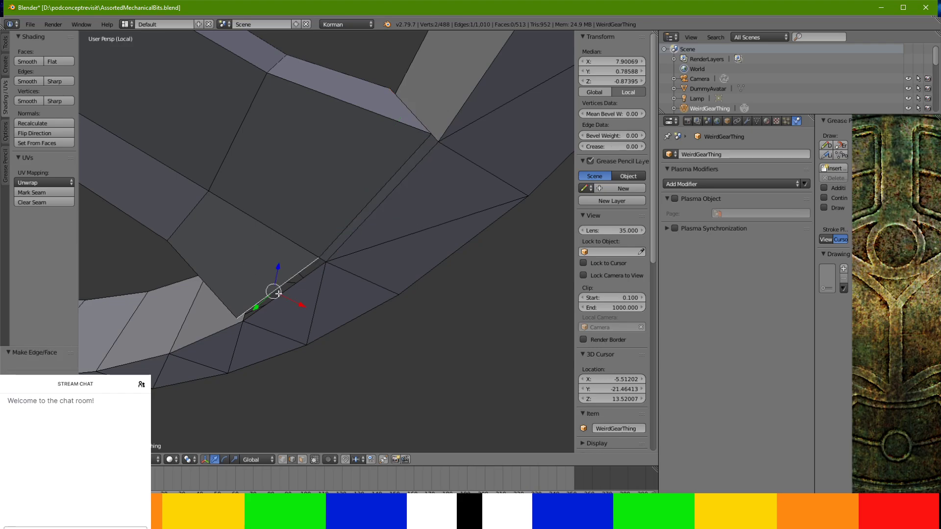
pyautogui.press('f')
# Fill the positive Y side gap between the positive X horizontal spoke and the outer ring with one face
pyautogui.moveTo(309, 296); pyautogui.dragTo(475, 358, button='middle')
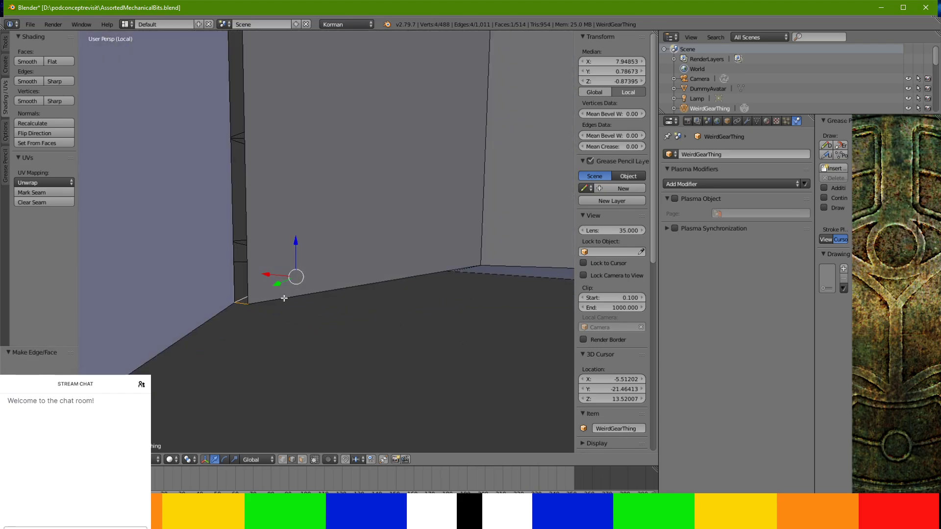
pyautogui.rightClick(235, 232)
pyautogui.keyDown('ctrl'); pyautogui.rightClick(245, 235); pyautogui.keyUp('ctrl')
pyautogui.moveTo(245, 235); pyautogui.dragTo(248, 299, button='middle')
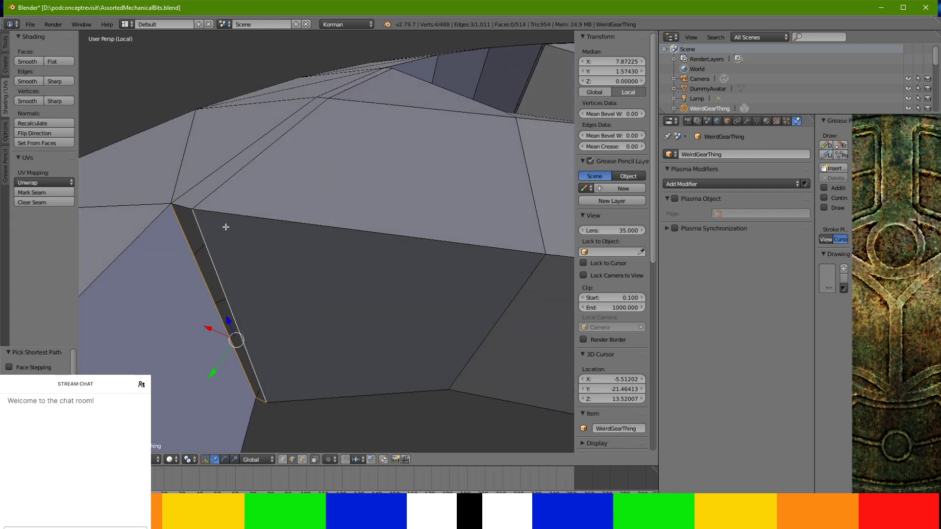
pyautogui.press('f')
pyautogui.press('v')
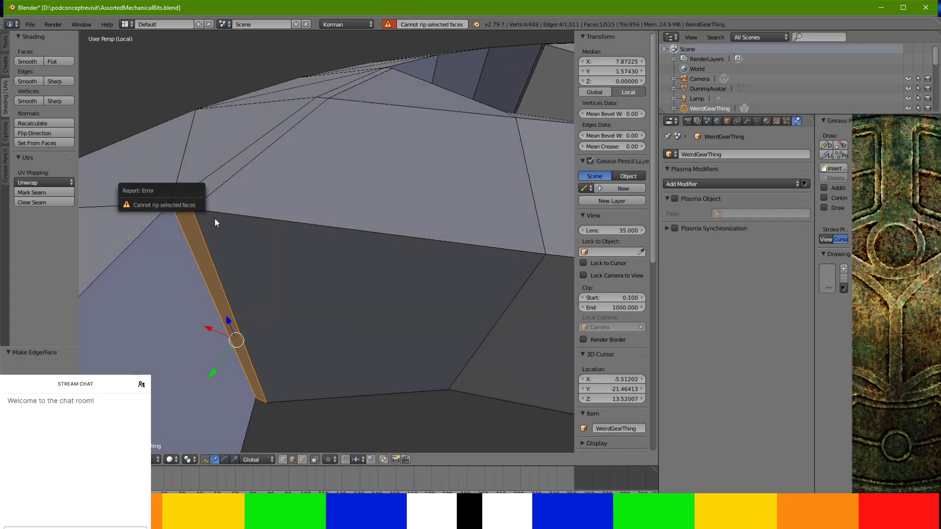
pyautogui.hotkey('ctrl', 'z')
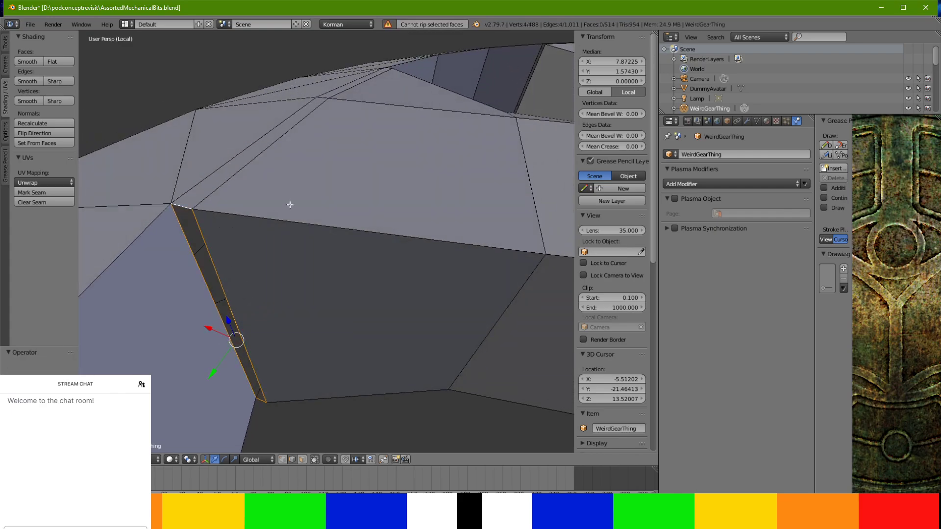
pyautogui.press('f')
# Join the positive X, negative Y diagonal spoke to the outer ring with one front face and the side face nearest the Y axis
pyautogui.moveTo(289, 215); pyautogui.dragTo(199, 273, button='middle')
pyautogui.scroll(-6, 284, 288)
pyautogui.keyDown('shift'); pyautogui.moveTo(302, 269); pyautogui.dragTo(319, 176, button='middle'); pyautogui.keyUp('shift')
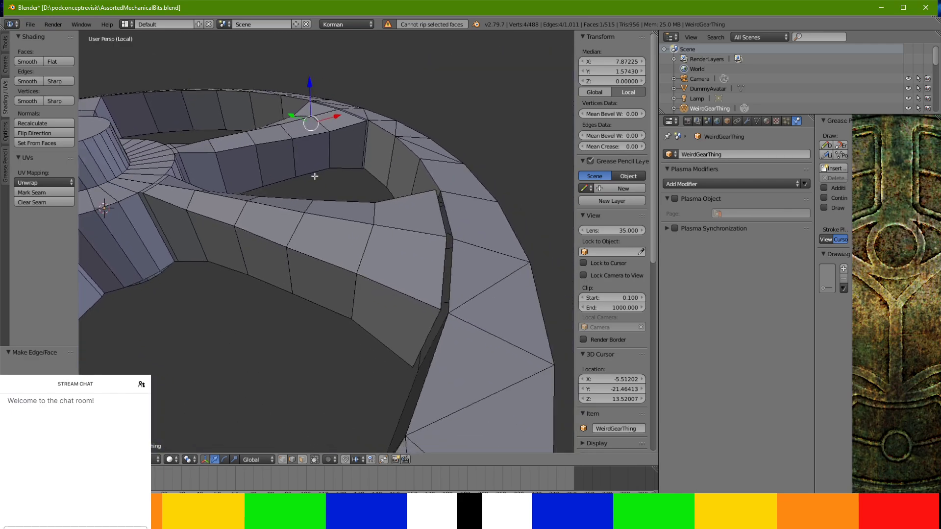
pyautogui.scroll(2, 315, 185)
pyautogui.rightClick(496, 252)
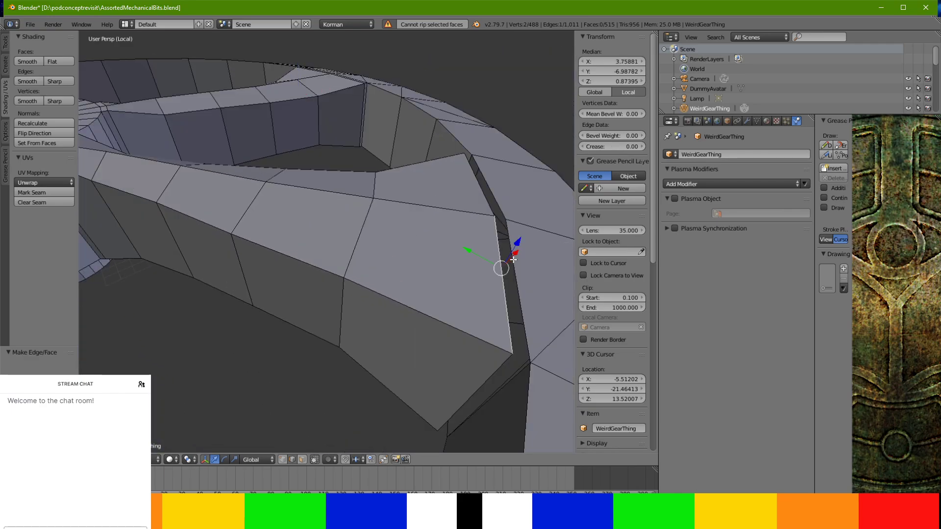
pyautogui.keyDown('ctrl'); pyautogui.rightClick(515, 271); pyautogui.keyUp('ctrl')
pyautogui.press('f')
pyautogui.moveTo(504, 294); pyautogui.dragTo(479, 339, button='middle')
pyautogui.rightClick(462, 247)
pyautogui.keyDown('ctrl'); pyautogui.rightClick(475, 249); pyautogui.keyUp('ctrl')
pyautogui.moveTo(474, 251); pyautogui.dragTo(475, 213, button='middle')
pyautogui.press('f')
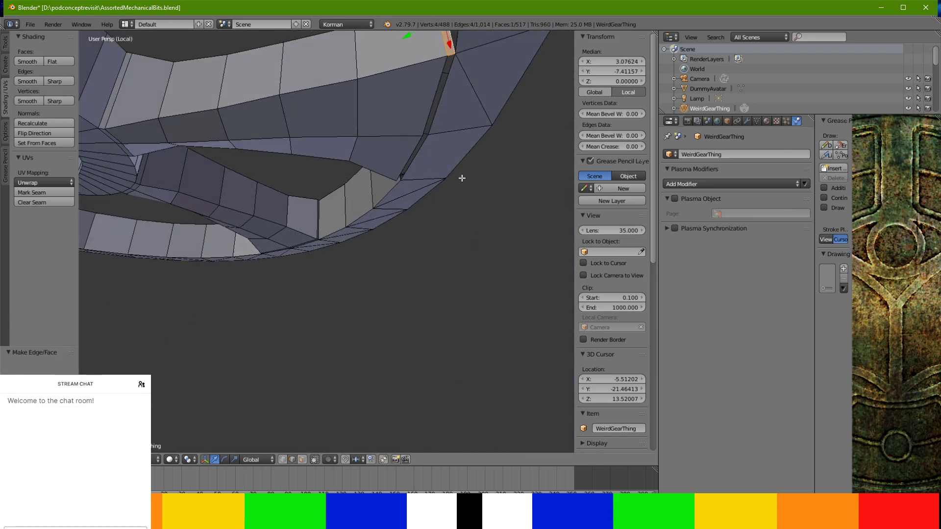
# Close the back gap between the positive X, negative Y diagonal spoke and the outer ring with two faces
pyautogui.rightClick(430, 121)
pyautogui.keyDown('ctrl'); pyautogui.rightClick(438, 115); pyautogui.keyUp('ctrl')
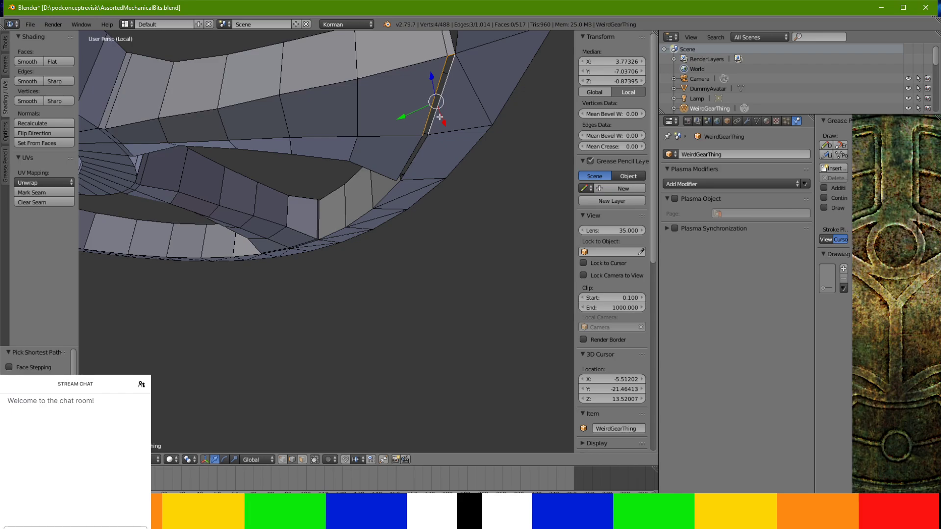
pyautogui.press('f')
pyautogui.rightClick(413, 152)
pyautogui.keyDown('ctrl'); pyautogui.rightClick(418, 153); pyautogui.keyUp('ctrl')
pyautogui.press('f')
# Fill the remaining side gap and front gap between the positive X, negative Y diagonal spoke and the outer ring
pyautogui.moveTo(422, 153); pyautogui.dragTo(390, 204, button='middle')
pyautogui.scroll(5, 460, 147)
pyautogui.rightClick(392, 165)
pyautogui.keyDown('ctrl'); pyautogui.rightClick(398, 165); pyautogui.keyUp('ctrl')
pyautogui.press('f')
pyautogui.moveTo(398, 165); pyautogui.dragTo(348, 408, button='middle')
pyautogui.rightClick(357, 227)
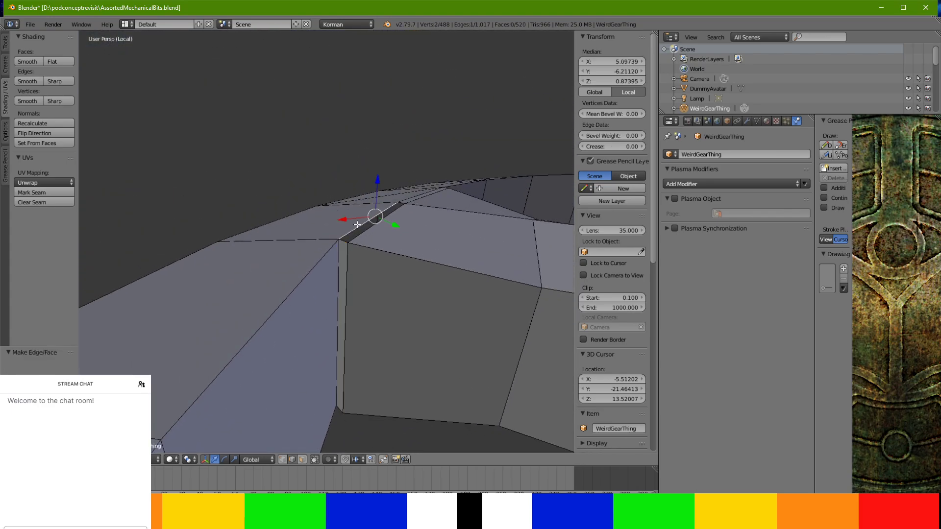
pyautogui.moveTo(358, 226); pyautogui.dragTo(332, 270, button='middle')
pyautogui.keyDown('ctrl'); pyautogui.rightClick(332, 270); pyautogui.keyUp('ctrl')
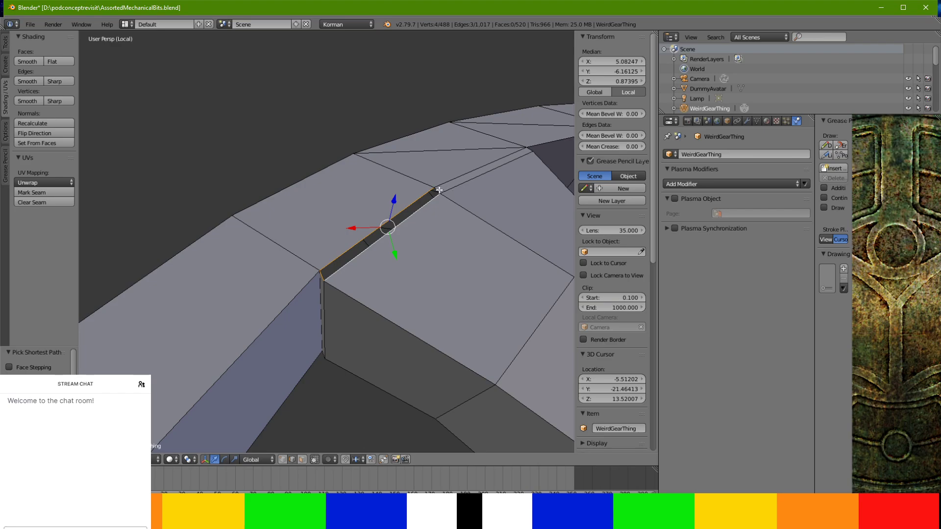
pyautogui.press('f')
# Close the front gap between the negative X, negative Y diagonal spoke and the outer ring with two faces
pyautogui.scroll(-6, 437, 194)
pyautogui.moveTo(437, 196); pyautogui.dragTo(326, 201, button='middle')
pyautogui.scroll(-3, 352, 255)
pyautogui.keyDown('shift'); pyautogui.moveTo(365, 279); pyautogui.dragTo(264, 125, button='middle'); pyautogui.keyUp('shift')
pyautogui.scroll(7, 294, 142)
pyautogui.rightClick(348, 150)
pyautogui.keyDown('ctrl'); pyautogui.rightClick(359, 159); pyautogui.keyUp('ctrl')
pyautogui.rightClick(350, 155)
pyautogui.keyDown('shift'); pyautogui.rightClick(361, 157); pyautogui.keyUp('shift')
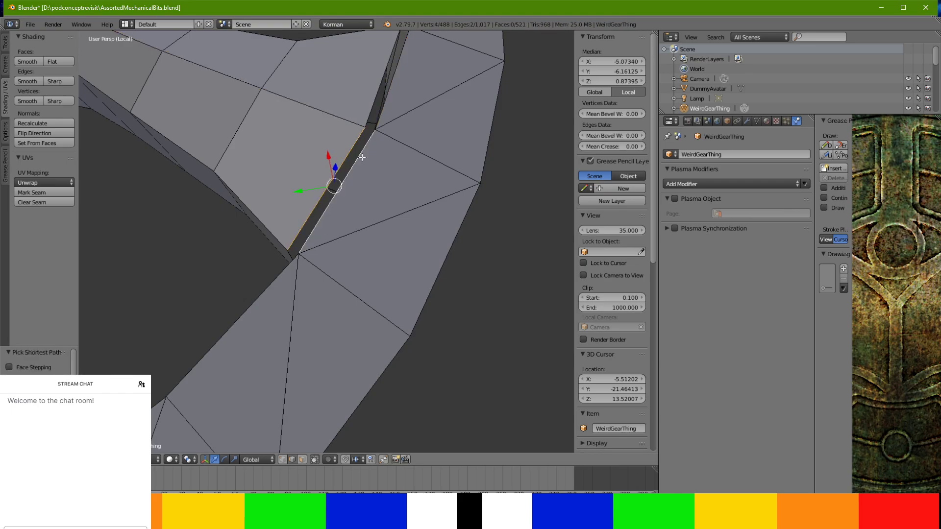
pyautogui.press('f')
pyautogui.rightClick(373, 89)
pyautogui.keyDown('ctrl'); pyautogui.rightClick(391, 89); pyautogui.keyUp('ctrl')
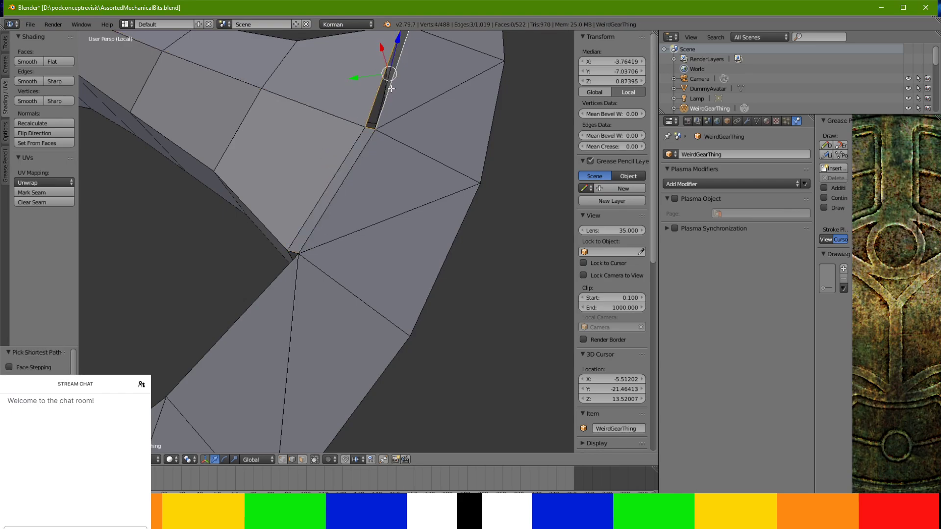
pyautogui.press('f')
# Fill the side gap nearest the Y axis between the negative X, negative Y diagonal spoke and the outer ring
pyautogui.moveTo(391, 89); pyautogui.dragTo(341, 227, button='middle')
pyautogui.keyDown('ctrl'); pyautogui.rightClick(297, 158); pyautogui.keyUp('ctrl')
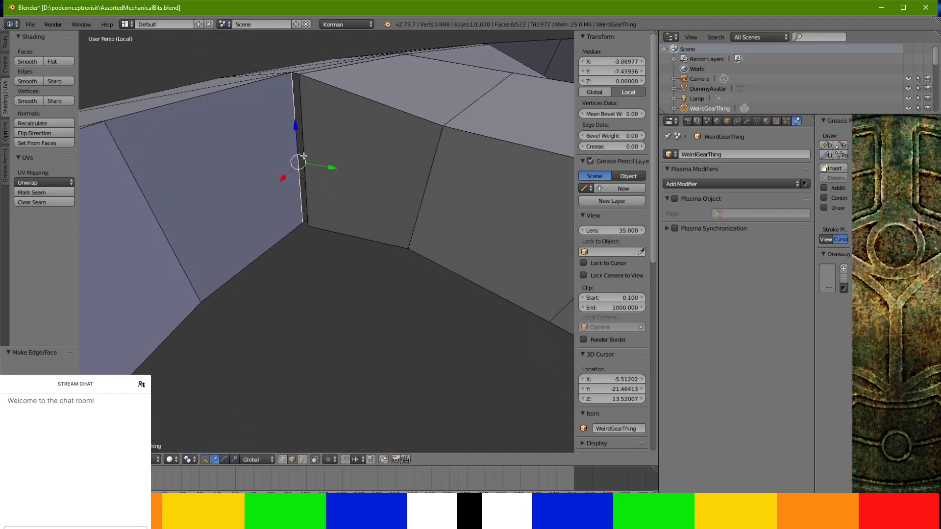
pyautogui.press('f')
# Close the negative X, negative Y diagonal spoke's back gap at the outer ring with two faces and its remaining side gap with one
pyautogui.moveTo(308, 152); pyautogui.dragTo(314, 178, button='middle')
pyautogui.scroll(3, 312, 181)
pyautogui.keyDown('shift'); pyautogui.moveTo(330, 122); pyautogui.dragTo(319, 186, button='middle'); pyautogui.keyUp('shift')
pyautogui.keyDown('ctrl'); pyautogui.rightClick(324, 151); pyautogui.keyUp('ctrl')
pyautogui.rightClick(323, 151)
pyautogui.keyDown('shift'); pyautogui.rightClick(306, 151); pyautogui.keyUp('shift')
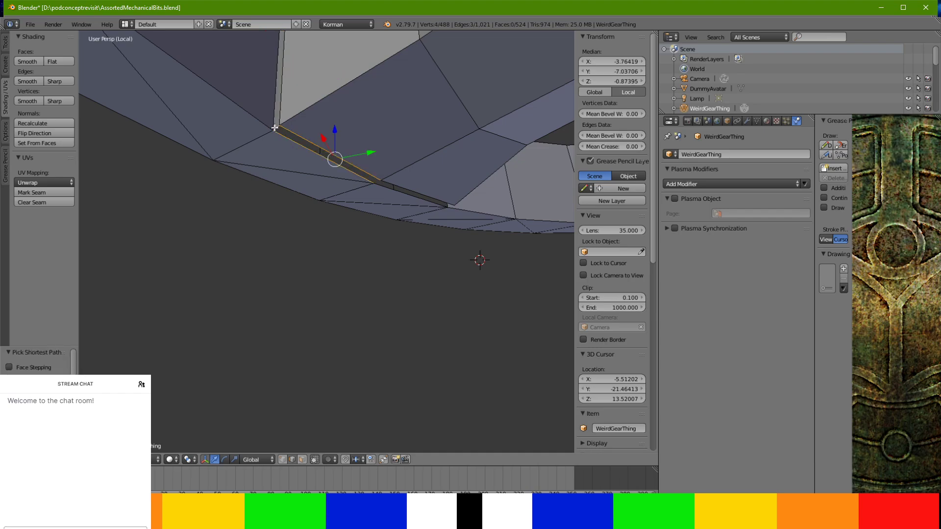
pyautogui.press('f')
pyautogui.moveTo(336, 158); pyautogui.dragTo(294, 204, button='middle')
pyautogui.keyDown('ctrl'); pyautogui.rightClick(292, 142); pyautogui.keyUp('ctrl')
pyautogui.press('f')
pyautogui.keyDown('ctrl'); pyautogui.rightClick(289, 143); pyautogui.keyUp('ctrl')
pyautogui.press('f')
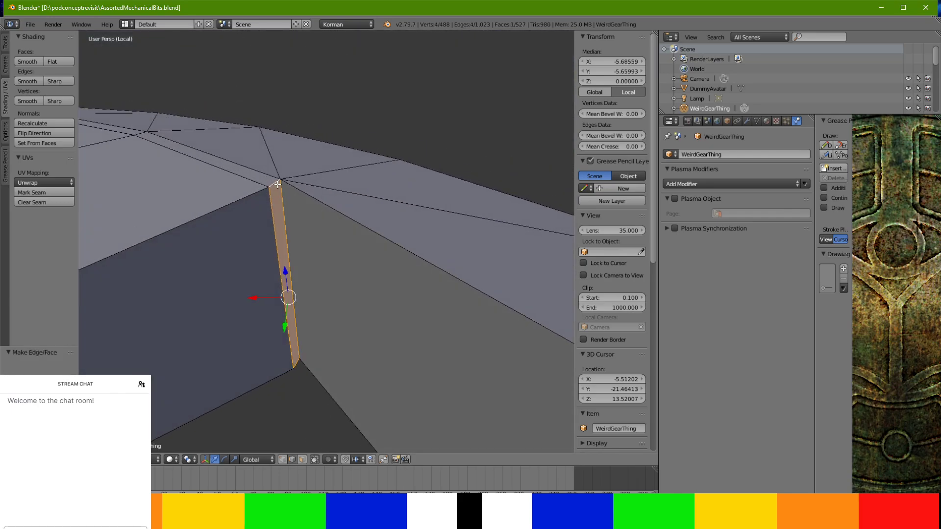
# Close the front gap between the negative X horizontal spoke and the outer ring with two faces
pyautogui.scroll(-5, 283, 194)
pyautogui.moveTo(291, 253); pyautogui.dragTo(265, 221, button='middle')
pyautogui.scroll(5, 264, 196)
pyautogui.rightClick(369, 204)
pyautogui.keyDown('shift'); pyautogui.rightClick(398, 208); pyautogui.keyUp('shift')
pyautogui.press('f')
pyautogui.rightClick(305, 293)
pyautogui.keyDown('ctrl'); pyautogui.rightClick(319, 292); pyautogui.keyUp('ctrl')
pyautogui.press('f')
# At the outer ring, close the negative X spoke's negative Y side gap with one face and its back gap with two
pyautogui.rightClick(355, 270)
pyautogui.keyDown('ctrl'); pyautogui.rightClick(369, 268); pyautogui.keyUp('ctrl')
pyautogui.press('f')
pyautogui.rightClick(382, 201)
pyautogui.keyDown('ctrl'); pyautogui.rightClick(393, 195); pyautogui.keyUp('ctrl')
pyautogui.press('f')
pyautogui.keyDown('ctrl'); pyautogui.rightClick(383, 169); pyautogui.keyUp('ctrl')
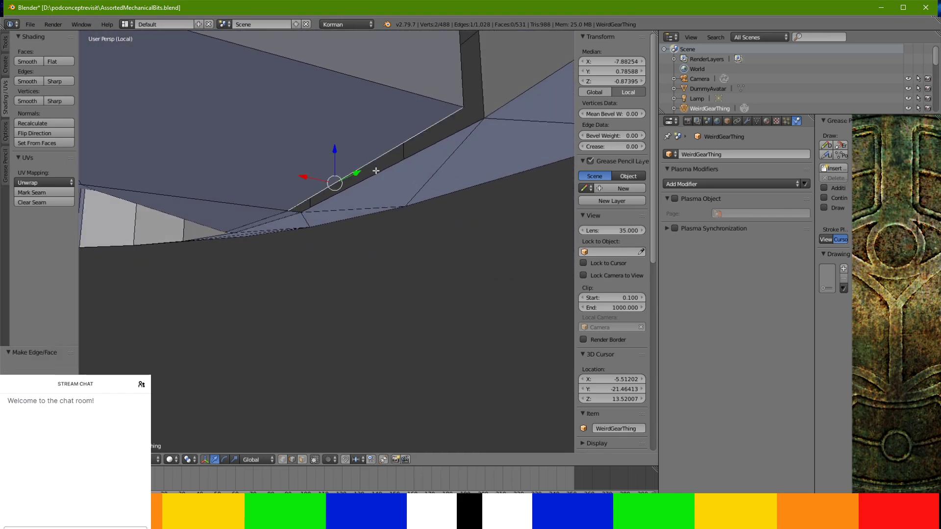
pyautogui.press('f')
# Fill the positive Y side gap between the negative X horizontal spoke and the outer ring
pyautogui.moveTo(383, 167); pyautogui.dragTo(375, 201, button='middle')
pyautogui.hotkey('ctrl', 'z')
pyautogui.moveTo(441, 193); pyautogui.dragTo(423, 353, button='middle')
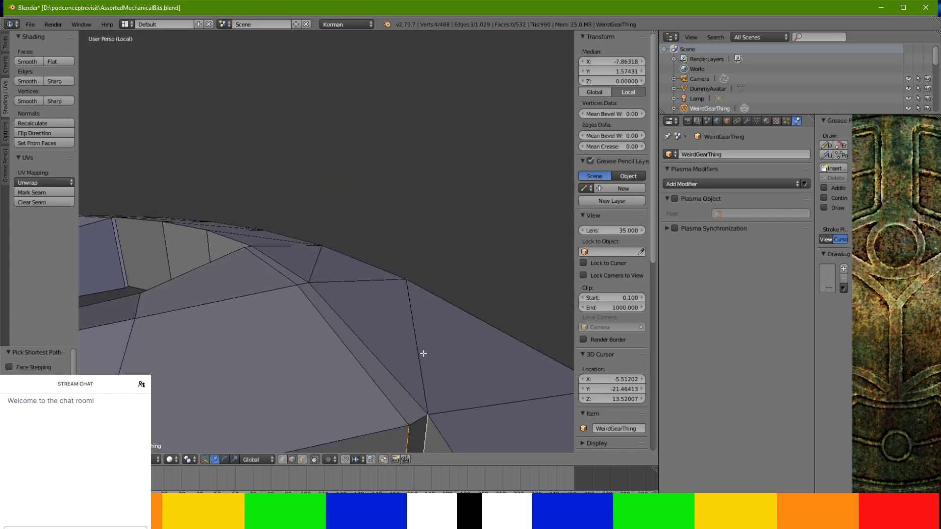
pyautogui.moveTo(418, 421); pyautogui.dragTo(481, 79, button='middle')
pyautogui.keyDown('shift'); pyautogui.moveTo(481, 79); pyautogui.dragTo(307, 443, button='middle'); pyautogui.keyUp('shift')
pyautogui.press('f')
pyautogui.scroll(-5, 377, 334)
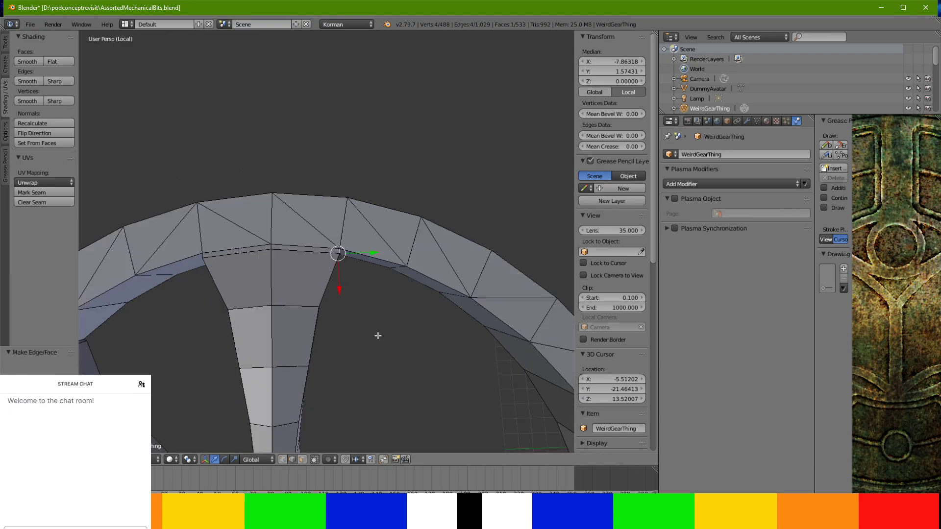
# Select the entire wheel mesh and triangulate all of its faces
pyautogui.moveTo(374, 332); pyautogui.dragTo(583, 343, button='middle')
pyautogui.scroll(-2, 583, 343)
pyautogui.keyDown('shift'); pyautogui.moveTo(405, 361); pyautogui.dragTo(408, 304, button='middle'); pyautogui.keyUp('shift')
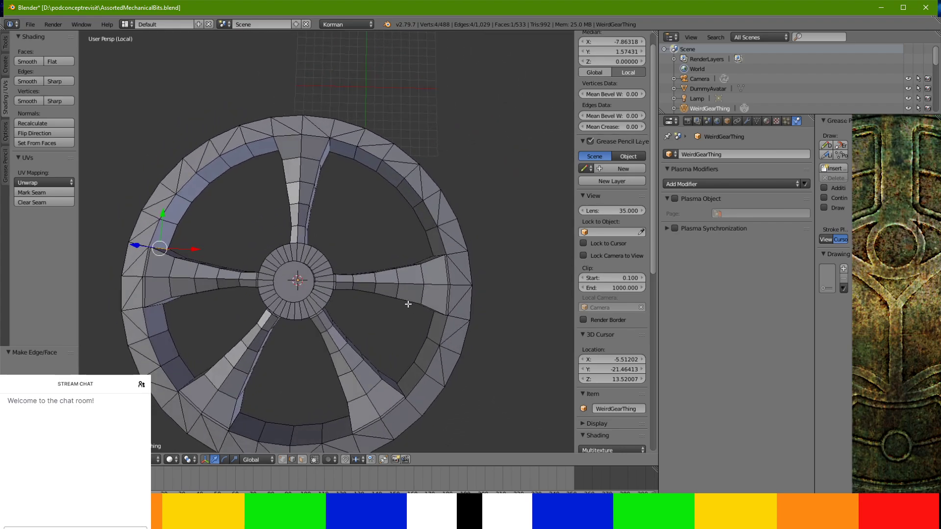
pyautogui.press('Tab')
pyautogui.press('Tab')
pyautogui.press('a')
pyautogui.hotkey('ctrl', 't')
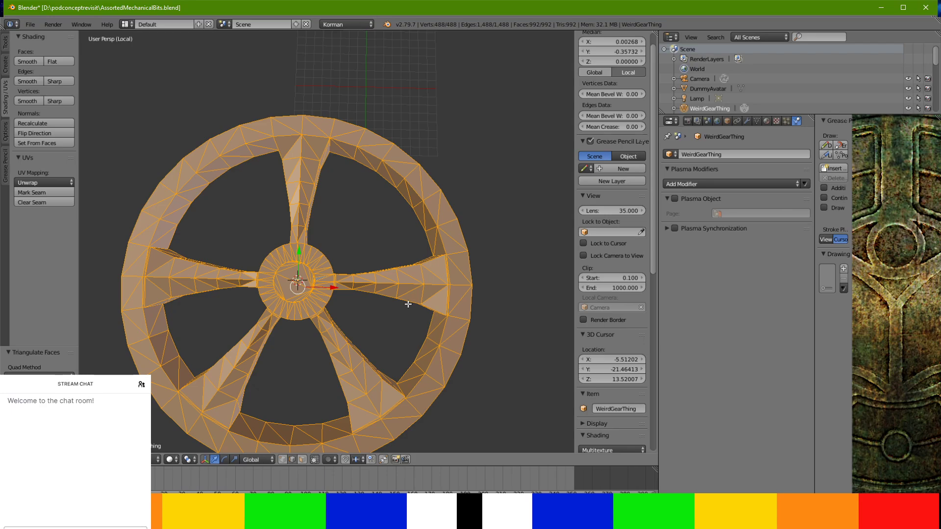
# Subdivide the entire wheel mesh once
pyautogui.moveTo(408, 307); pyautogui.dragTo(302, 248, button='middle')
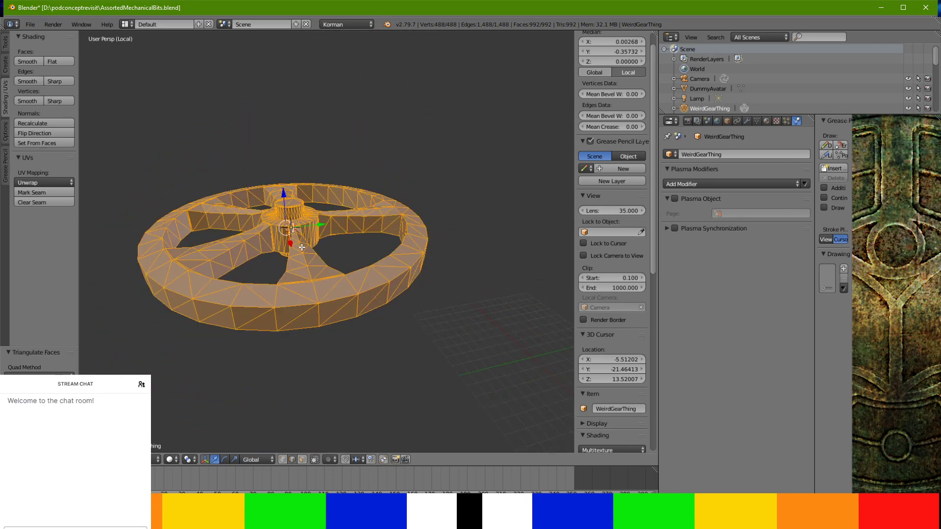
pyautogui.click(6, 43)
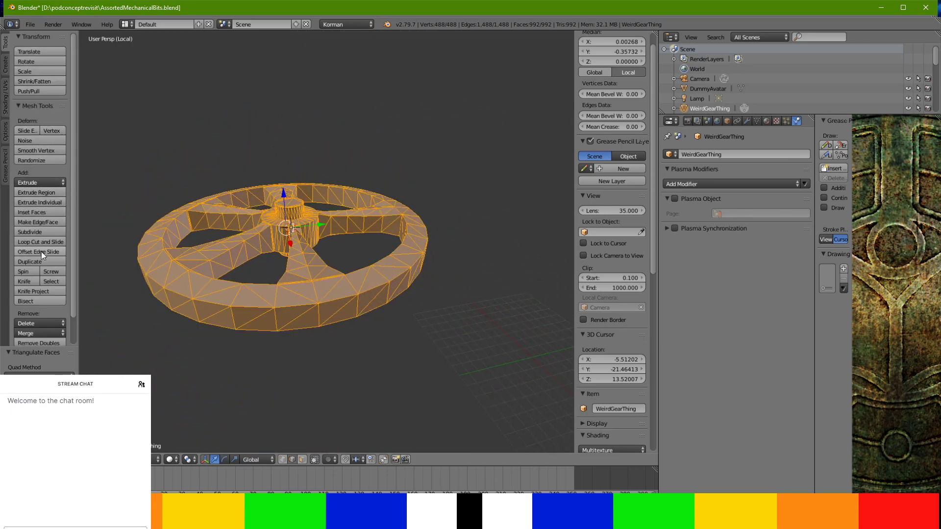
pyautogui.click(39, 234)
pyautogui.scroll(-1, 73, 269)
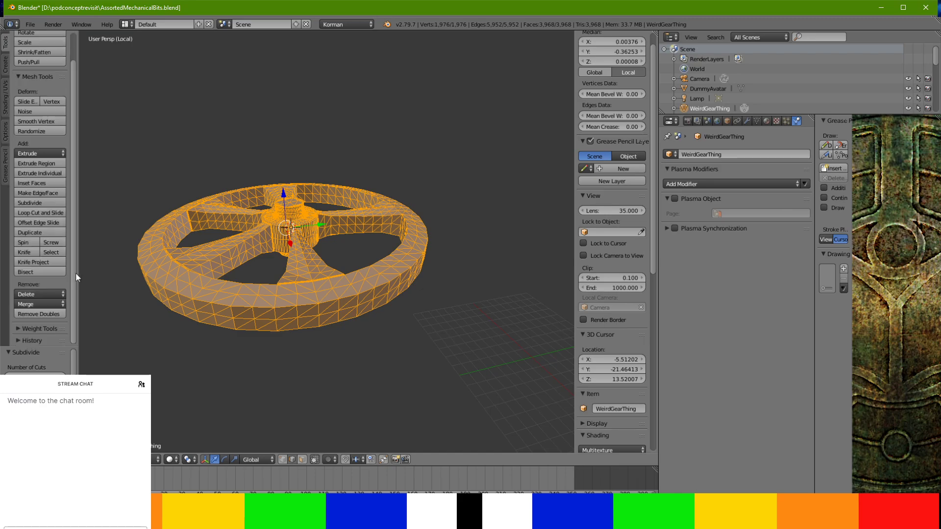
# Examine the subdivided faces of the outer ring and spokes up close
pyautogui.moveTo(183, 307); pyautogui.dragTo(320, 365, button='middle')
pyautogui.scroll(5, 319, 365)
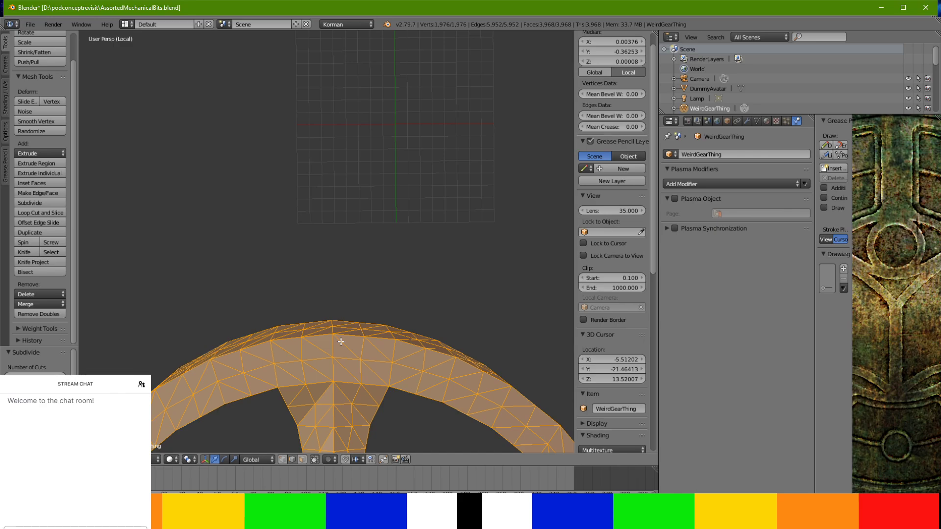
pyautogui.scroll(-6, 319, 278)
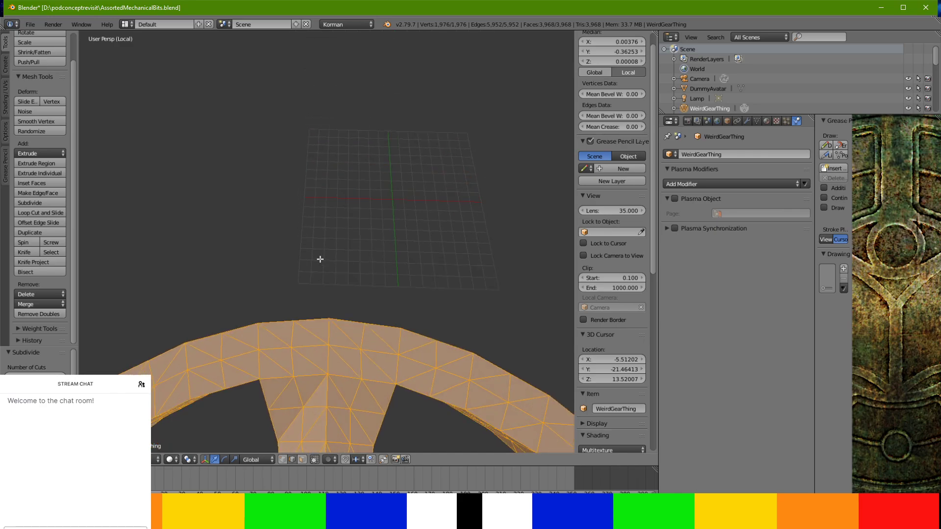
pyautogui.moveTo(321, 268)
pyautogui.keyDown('shift'); pyautogui.mouseDown(button='middle')
pyautogui.moveTo(326, 184)
pyautogui.moveTo(370, 166)
pyautogui.moveTo(428, 162)
pyautogui.moveTo(386, 159)
pyautogui.moveTo(382, 131)
pyautogui.moveTo(373, 162)
pyautogui.moveTo(225, 131)
pyautogui.moveTo(236, 126)
pyautogui.moveTo(243, 147)
pyautogui.moveTo(245, 249)
pyautogui.moveTo(290, 263)
pyautogui.moveTo(292, 221)
pyautogui.moveTo(321, 266)
pyautogui.mouseUp(button='middle'); pyautogui.keyUp('shift')
pyautogui.scroll(4, 326, 185)
pyautogui.scroll(4, 427, 166)
pyautogui.scroll(-2, 427, 172)
pyautogui.scroll(-5, 245, 157)
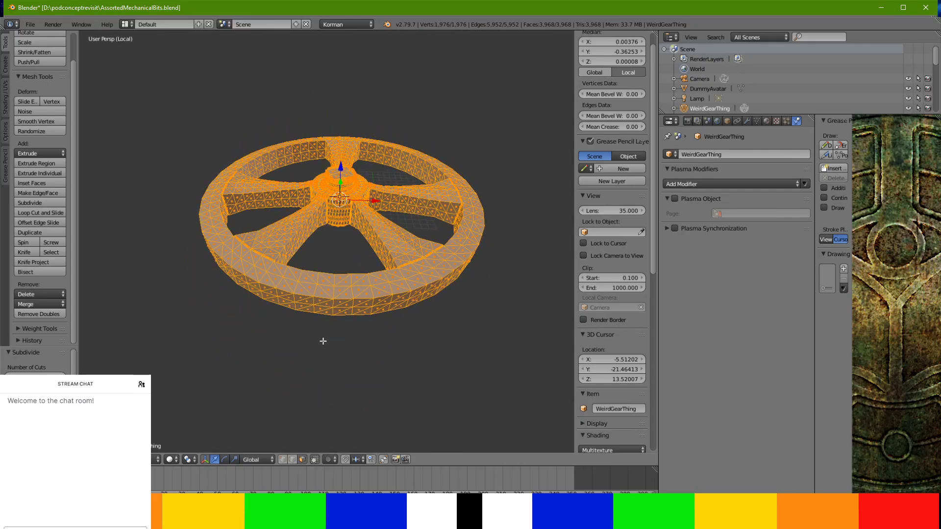
# Select three alternating four-triangle blocks on the outer ring's outer wall at the negative Y side
pyautogui.rightClick(323, 305)
pyautogui.keyDown('ctrl'); pyautogui.rightClick(323, 304); pyautogui.keyUp('ctrl')
pyautogui.keyDown('shift'); pyautogui.rightClick(362, 303); pyautogui.keyUp('shift')
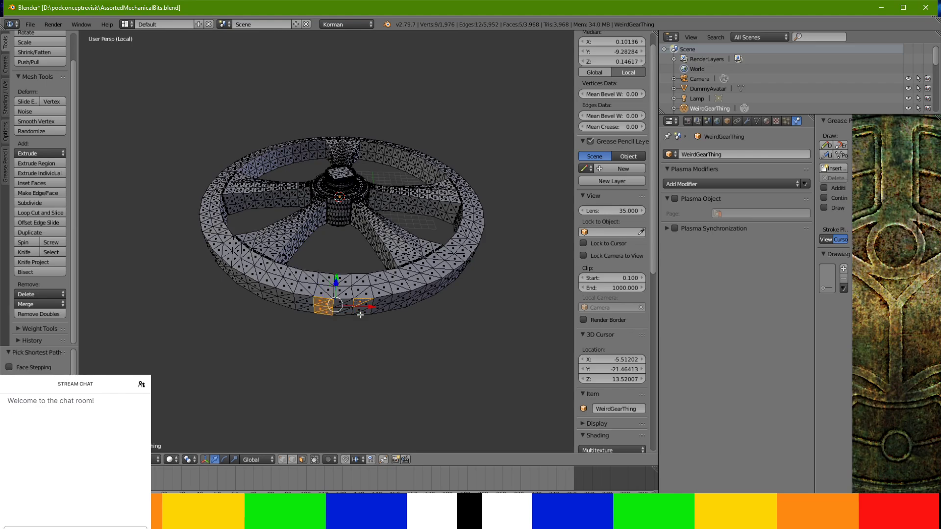
pyautogui.keyDown('ctrl'); pyautogui.rightClick(361, 312); pyautogui.keyUp('ctrl')
pyautogui.moveTo(362, 312); pyautogui.dragTo(310, 308, button='middle')
pyautogui.keyDown('shift'); pyautogui.rightClick(310, 287); pyautogui.keyUp('shift')
pyautogui.keyDown('ctrl'); pyautogui.rightClick(316, 293); pyautogui.keyUp('ctrl')
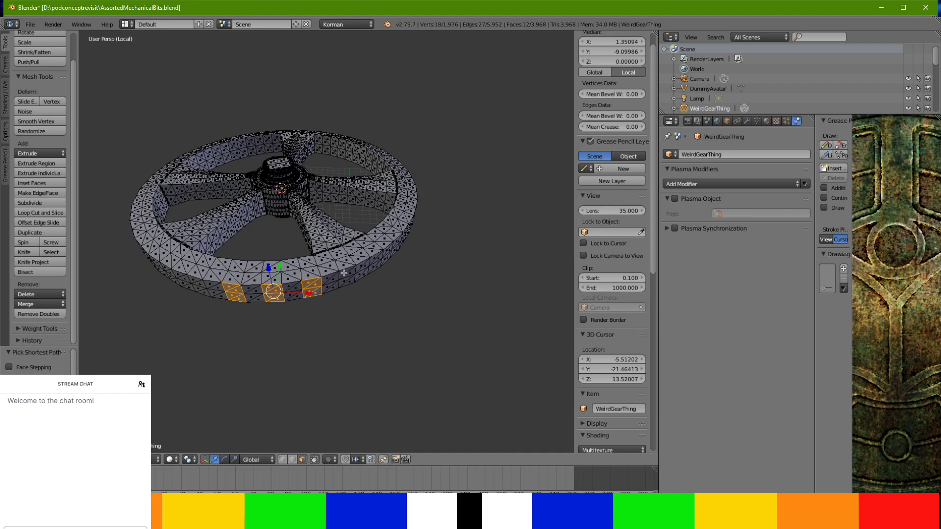
# Extend the selection with five more alternating four-triangle blocks along the outer wall toward positive X
pyautogui.keyDown('ctrl'); pyautogui.rightClick(347, 281); pyautogui.keyUp('ctrl')
pyautogui.moveTo(347, 281); pyautogui.dragTo(308, 261, button='middle')
pyautogui.keyDown('shift'); pyautogui.rightClick(304, 257); pyautogui.keyUp('shift')
pyautogui.keyDown('ctrl'); pyautogui.rightClick(313, 268); pyautogui.keyUp('ctrl')
pyautogui.keyDown('shift'); pyautogui.rightClick(336, 250); pyautogui.keyUp('shift')
pyautogui.keyDown('ctrl'); pyautogui.rightClick(342, 260); pyautogui.keyUp('ctrl')
pyautogui.moveTo(343, 259); pyautogui.dragTo(316, 258, button='middle')
pyautogui.keyDown('shift'); pyautogui.rightClick(316, 249); pyautogui.keyUp('shift')
pyautogui.keyDown('ctrl'); pyautogui.rightClick(323, 259); pyautogui.keyUp('ctrl')
pyautogui.keyDown('shift'); pyautogui.rightClick(348, 244); pyautogui.keyUp('shift')
pyautogui.keyDown('shift'); pyautogui.rightClick(353, 254); pyautogui.keyUp('shift')
# Add three more alternating blocks to the selection where the outer wall passes the positive X side
pyautogui.moveTo(353, 254); pyautogui.dragTo(307, 245, button='middle')
pyautogui.keyDown('shift'); pyautogui.rightClick(325, 237); pyautogui.keyUp('shift')
pyautogui.keyDown('shift'); pyautogui.rightClick(330, 242); pyautogui.keyUp('shift')
pyautogui.keyDown('ctrl'); pyautogui.rightClick(335, 244); pyautogui.keyUp('ctrl')
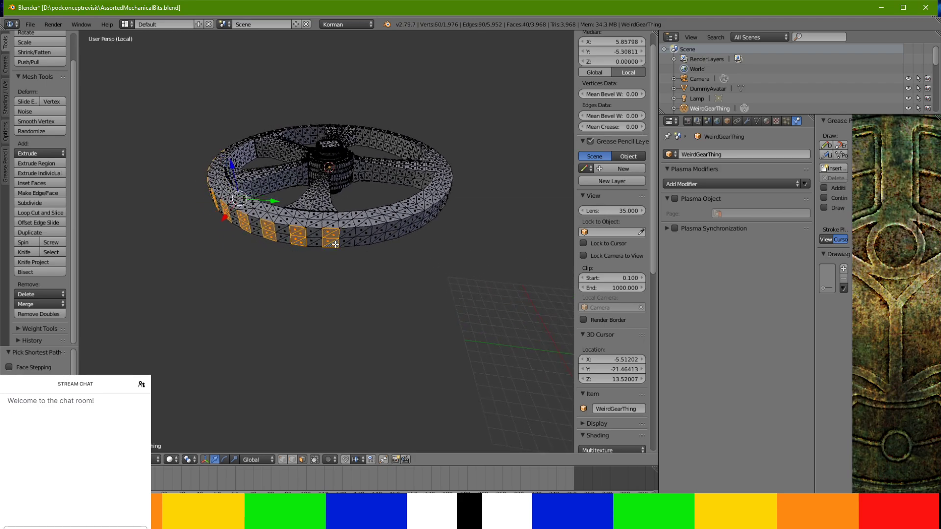
pyautogui.keyDown('ctrl'); pyautogui.rightClick(367, 243); pyautogui.keyUp('ctrl')
pyautogui.moveTo(368, 245); pyautogui.dragTo(324, 244, button='middle')
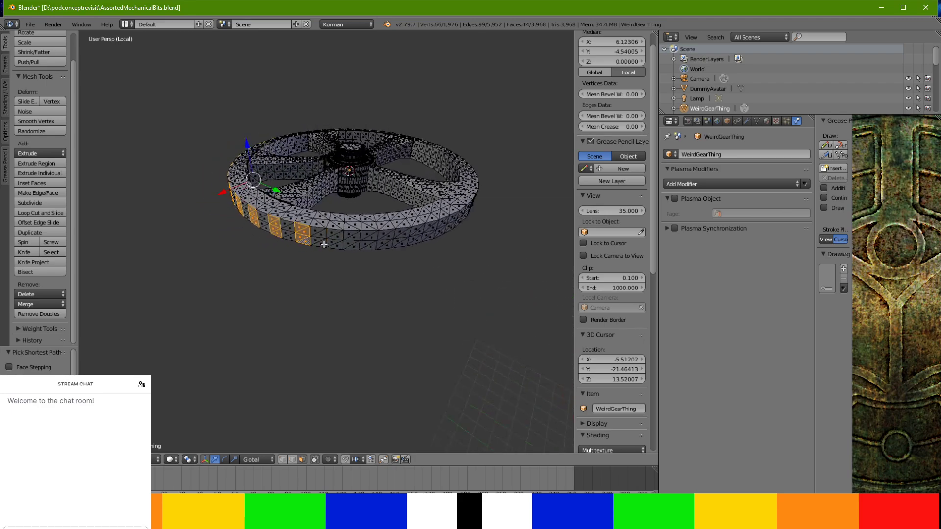
# Continue the alternating selection with six more four-triangle blocks along the outer wall up to the positive Y side
pyautogui.keyDown('ctrl'); pyautogui.rightClick(333, 242); pyautogui.keyUp('ctrl')
pyautogui.keyDown('ctrl'); pyautogui.rightClick(338, 244); pyautogui.keyUp('ctrl')
pyautogui.press('f')
pyautogui.hotkey('ctrl', 't')
pyautogui.keyDown('ctrl'); pyautogui.rightClick(367, 235); pyautogui.keyUp('ctrl')
pyautogui.keyDown('ctrl'); pyautogui.rightClick(372, 246); pyautogui.keyUp('ctrl')
pyautogui.moveTo(368, 242); pyautogui.dragTo(313, 230, button='middle')
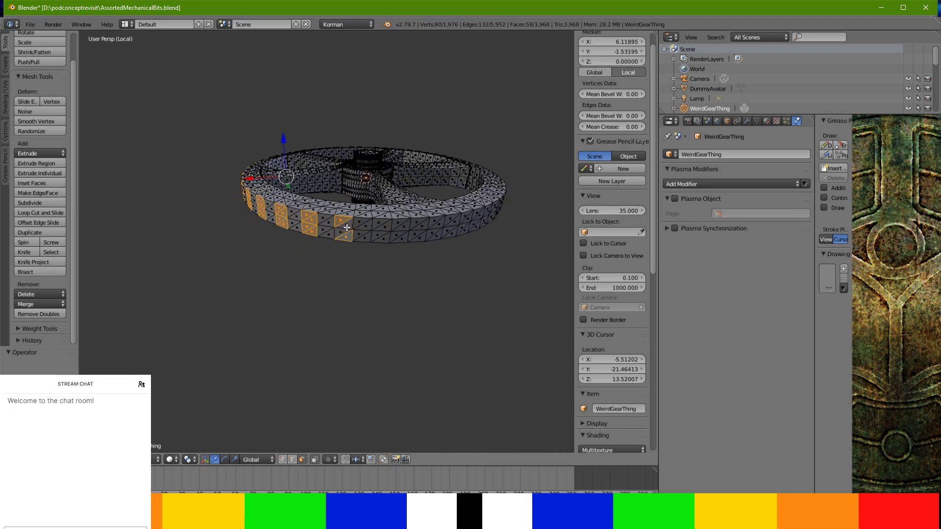
pyautogui.keyDown('shift'); pyautogui.rightClick(377, 221); pyautogui.keyUp('shift')
pyautogui.keyDown('ctrl'); pyautogui.rightClick(386, 235); pyautogui.keyUp('ctrl')
pyautogui.keyDown('ctrl'); pyautogui.rightClick(420, 236); pyautogui.keyUp('ctrl')
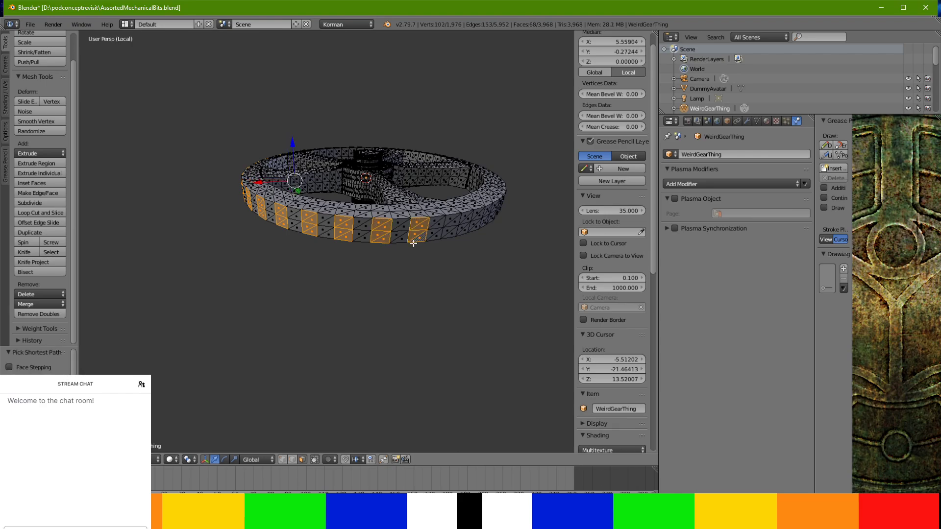
# Add three alternating blocks to the selection just past the positive Y side, heading toward negative X
pyautogui.moveTo(420, 235); pyautogui.dragTo(369, 249, button='middle')
pyautogui.keyDown('ctrl'); pyautogui.rightClick(362, 253); pyautogui.keyUp('ctrl')
pyautogui.keyDown('ctrl'); pyautogui.rightClick(373, 269); pyautogui.keyUp('ctrl')
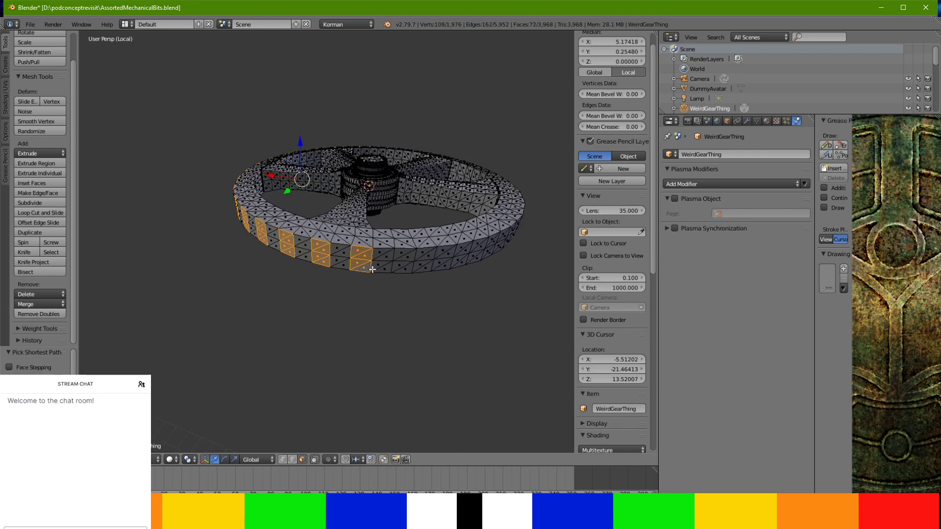
pyautogui.keyDown('shift'); pyautogui.rightClick(397, 254); pyautogui.keyUp('shift')
pyautogui.keyDown('ctrl'); pyautogui.rightClick(404, 266); pyautogui.keyUp('ctrl')
pyautogui.moveTo(405, 269); pyautogui.dragTo(352, 256, button='middle')
pyautogui.keyDown('shift'); pyautogui.rightClick(381, 257); pyautogui.keyUp('shift')
pyautogui.keyDown('ctrl'); pyautogui.rightClick(390, 270); pyautogui.keyUp('ctrl')
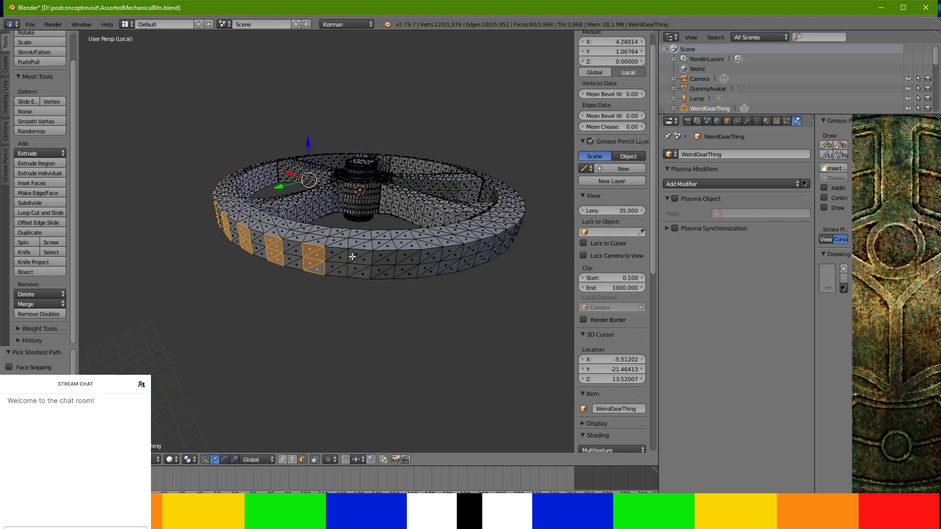
# Add four more alternating four-triangle blocks on the outer wall up to the negative X side
pyautogui.keyDown('ctrl'); pyautogui.rightClick(368, 274); pyautogui.keyUp('ctrl')
pyautogui.keyDown('ctrl'); pyautogui.rightClick(409, 269); pyautogui.keyUp('ctrl')
pyautogui.moveTo(409, 271); pyautogui.dragTo(374, 274, button='middle')
pyautogui.keyDown('shift'); pyautogui.rightClick(364, 262); pyautogui.keyUp('shift')
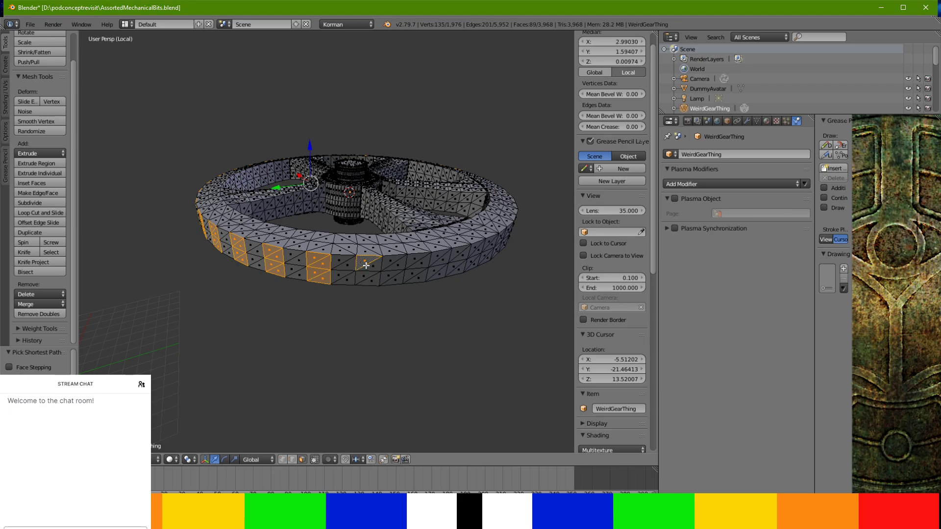
pyautogui.keyDown('ctrl'); pyautogui.rightClick(375, 281); pyautogui.keyUp('ctrl')
pyautogui.keyDown('ctrl'); pyautogui.rightClick(416, 272); pyautogui.keyUp('ctrl')
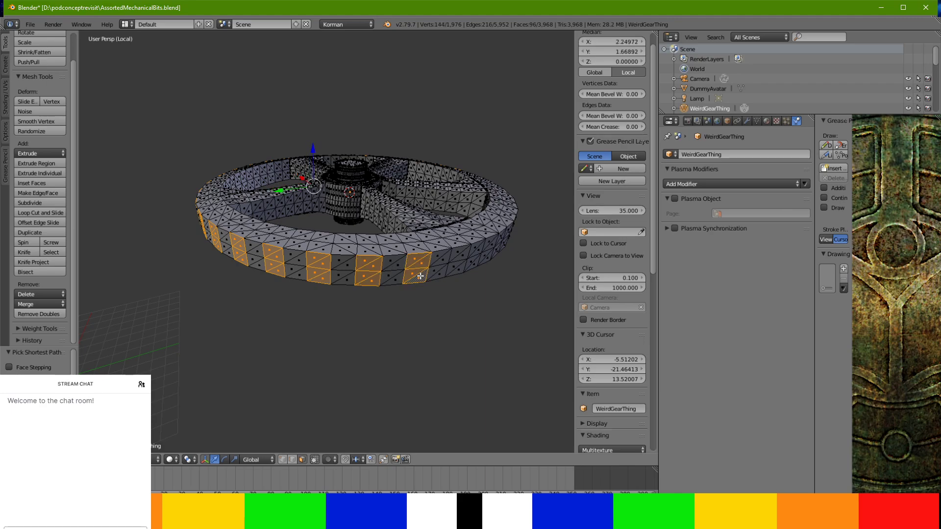
# Add three alternating blocks to the selection past the negative X side of the outer wall
pyautogui.moveTo(416, 272); pyautogui.dragTo(376, 281, button='middle')
pyautogui.keyDown('ctrl'); pyautogui.rightClick(333, 272); pyautogui.keyUp('ctrl')
pyautogui.keyDown('shift'); pyautogui.rightClick(381, 261); pyautogui.keyUp('shift')
pyautogui.keyDown('ctrl'); pyautogui.rightClick(389, 277); pyautogui.keyUp('ctrl')
pyautogui.moveTo(389, 278); pyautogui.dragTo(328, 273, button='middle')
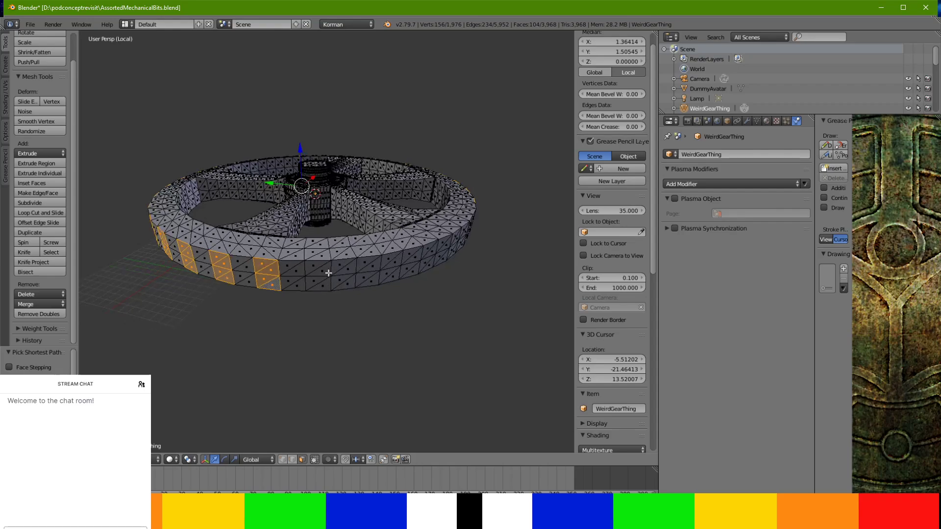
pyautogui.keyDown('ctrl'); pyautogui.rightClick(326, 288); pyautogui.keyUp('ctrl')
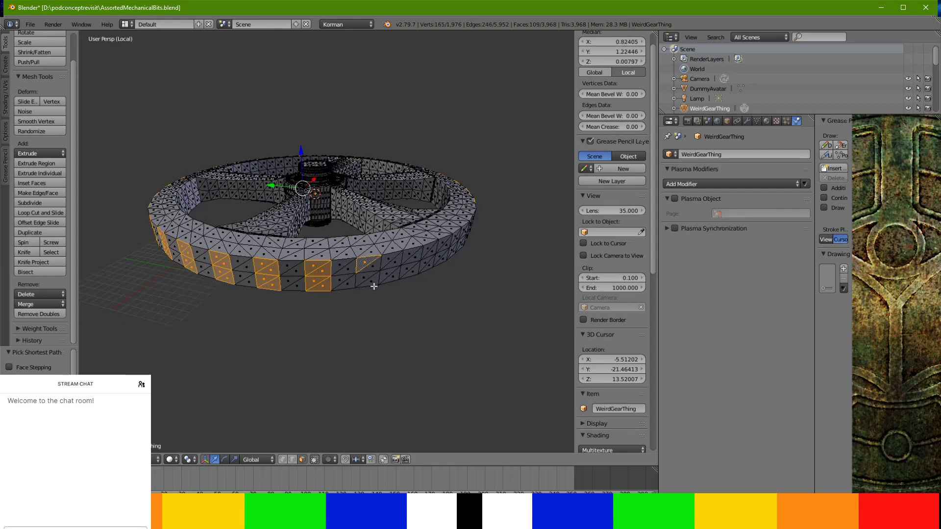
# Add the remaining alternating blocks back to the negative Y side so 32 are selected around the outer wall
pyautogui.moveTo(371, 285); pyautogui.dragTo(312, 274, button='middle')
pyautogui.keyDown('ctrl'); pyautogui.rightClick(335, 277); pyautogui.keyUp('ctrl')
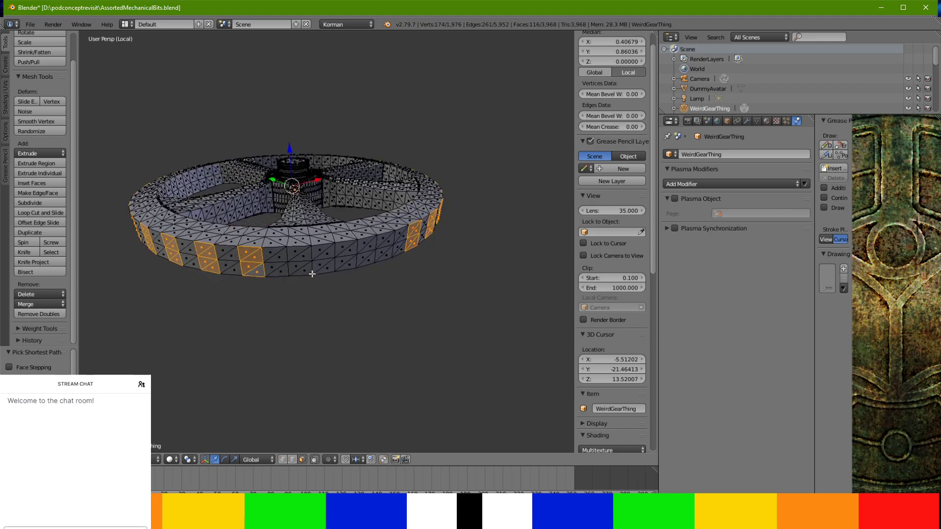
pyautogui.keyDown('ctrl'); pyautogui.rightClick(309, 269); pyautogui.keyUp('ctrl')
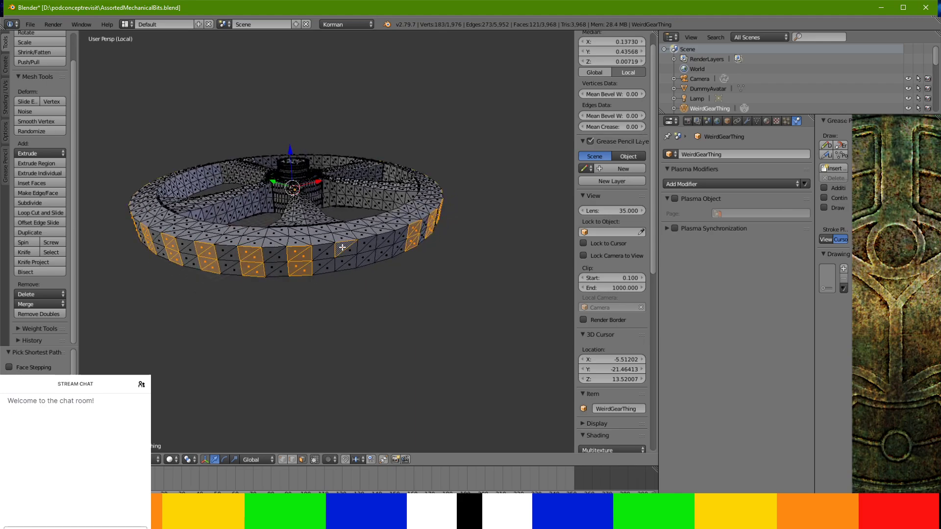
pyautogui.keyDown('ctrl'); pyautogui.rightClick(353, 264); pyautogui.keyUp('ctrl')
pyautogui.moveTo(353, 265); pyautogui.dragTo(379, 179, button='middle')
pyautogui.keyDown('ctrl'); pyautogui.rightClick(316, 260); pyautogui.keyUp('ctrl')
# Check the alternating face selection around the whole outer ring
pyautogui.scroll(-6, 316, 261)
pyautogui.scroll(3, 315, 325)
pyautogui.scroll(3, 376, 193)
pyautogui.scroll(-2, 379, 180)
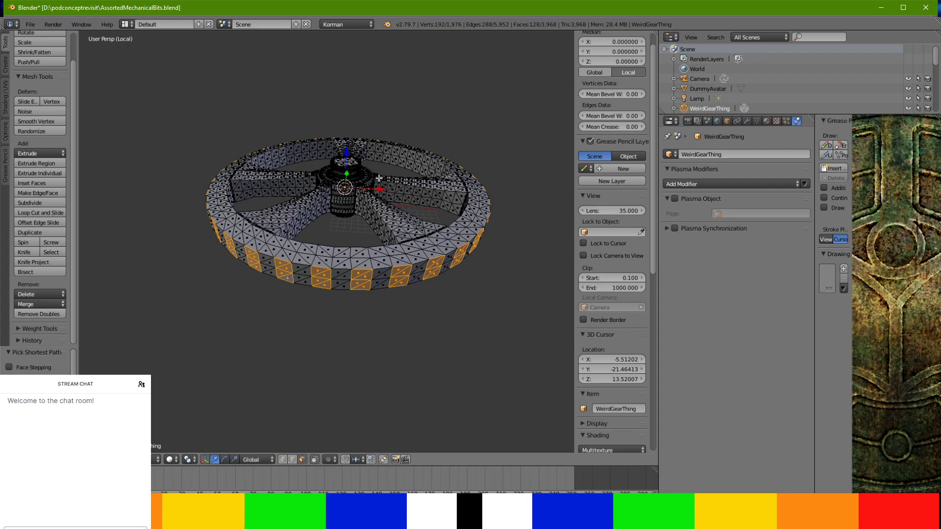
pyautogui.moveTo(379, 178); pyautogui.dragTo(320, 142, button='middle')
pyautogui.scroll(8, 339, 277)
pyautogui.scroll(-3, 339, 277)
pyautogui.scroll(-3, 323, 280)
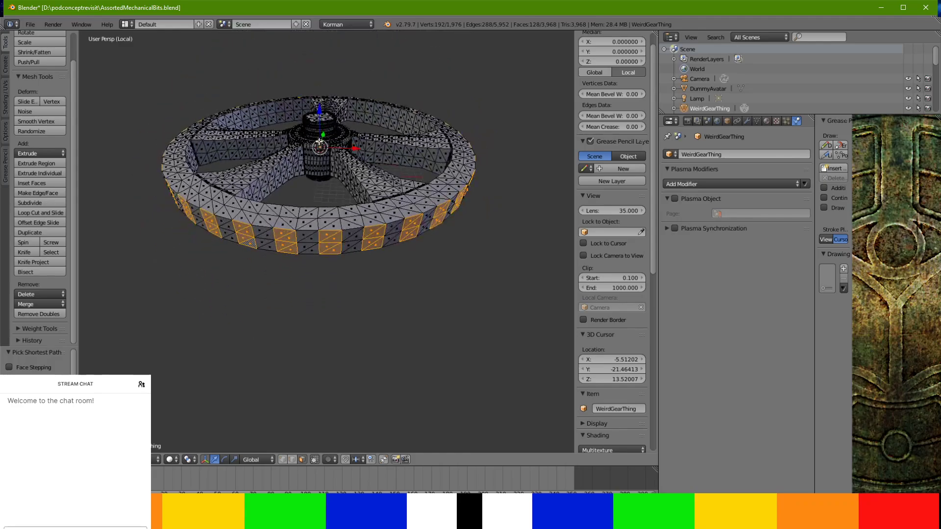
pyautogui.scroll(8, 319, 145)
pyautogui.moveTo(329, 175); pyautogui.dragTo(327, 243, button='middle')
pyautogui.scroll(-4, 328, 196)
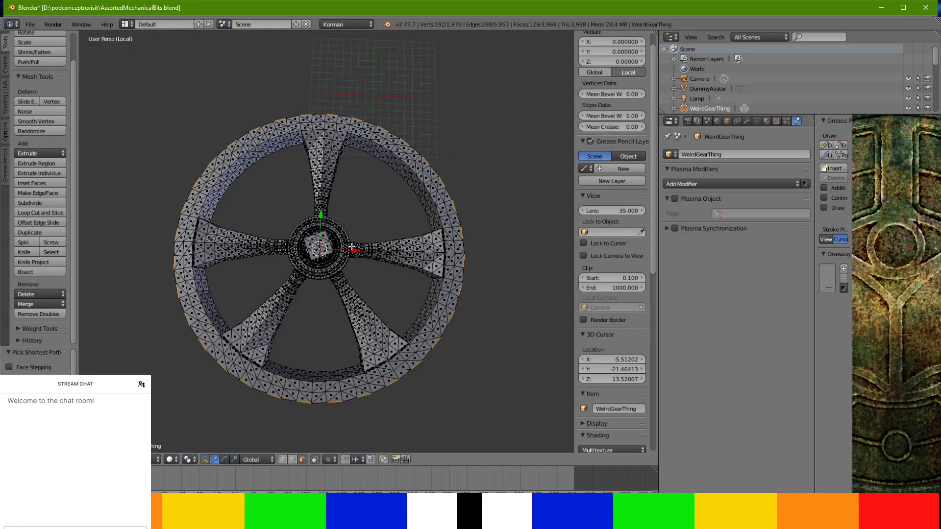
# Merge each selected four-triangle block into a single face and extrude all 32 outward as flared gear teeth
pyautogui.moveTo(351, 248); pyautogui.dragTo(354, 226, button='middle')
pyautogui.press('f')
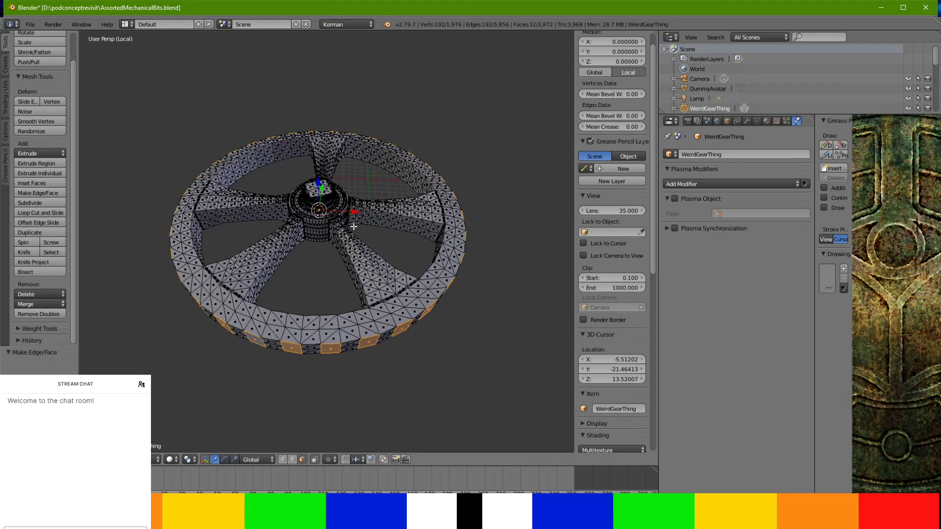
pyautogui.press('e')
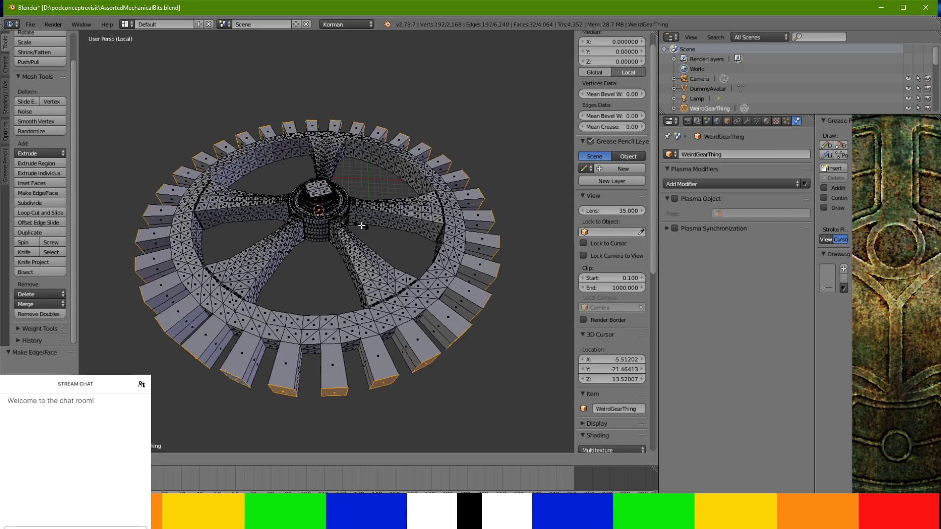
pyautogui.click(361, 225)
# Scale the teeth's outer end faces along Z to about half their height so the teeth taper outward
pyautogui.moveTo(361, 225); pyautogui.dragTo(382, 190, button='middle')
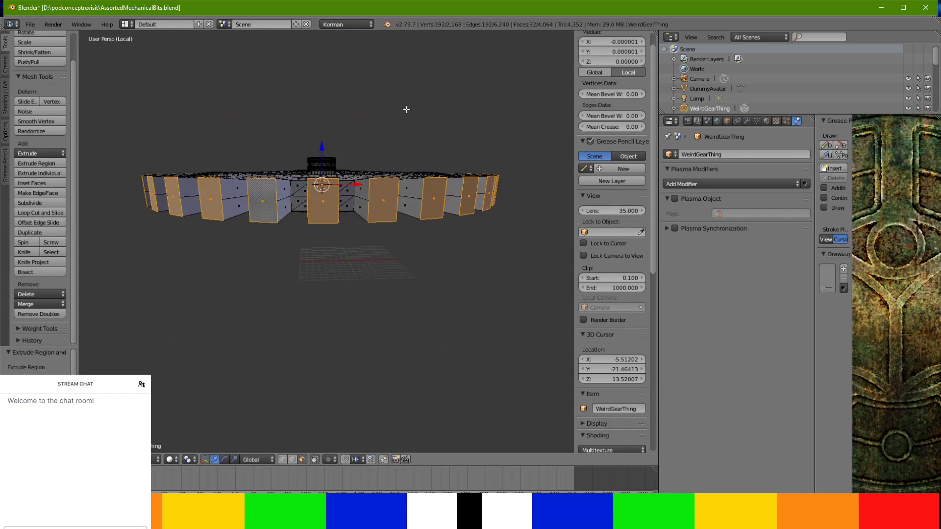
pyautogui.press('s')
pyautogui.press('z')
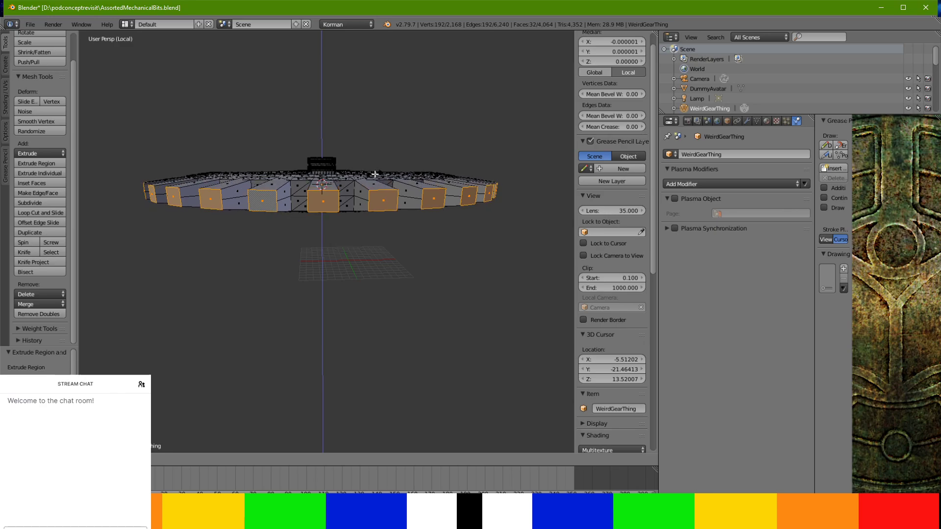
pyautogui.click(373, 179)
pyautogui.moveTo(373, 179); pyautogui.dragTo(388, 214, button='middle')
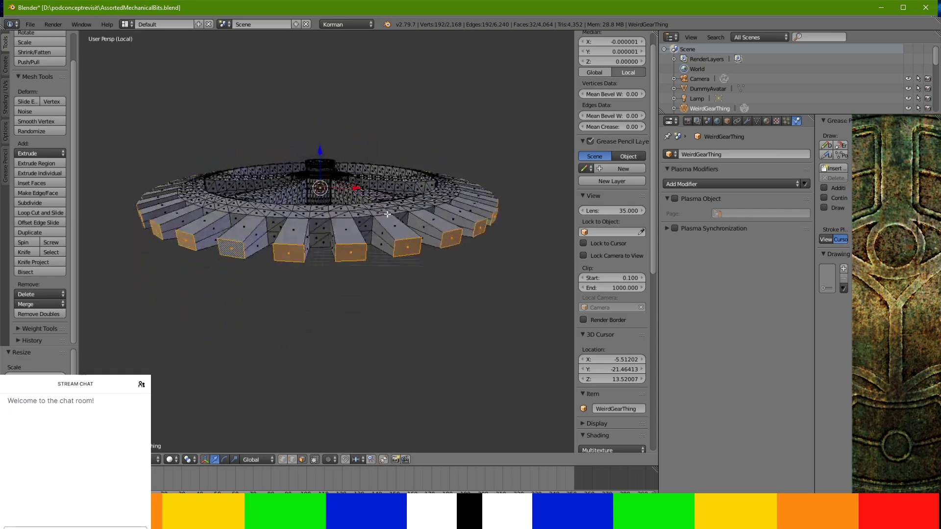
# Examine the tapered teeth and their end faces up close at the negative Y side
pyautogui.moveTo(478, 205); pyautogui.dragTo(353, 255, button='middle')
pyautogui.scroll(3, 354, 254)
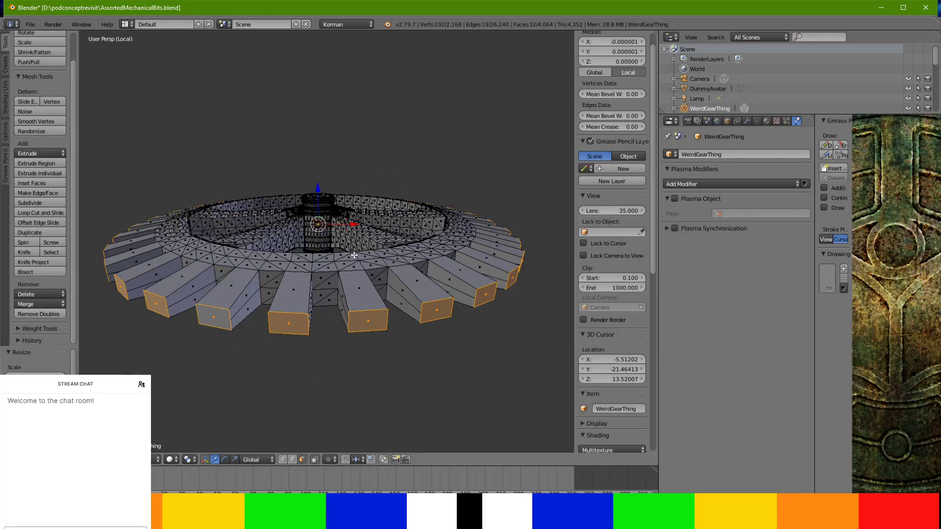
pyautogui.rightClick(299, 324)
pyautogui.scroll(1, 324, 330)
pyautogui.moveTo(323, 329); pyautogui.dragTo(267, 196, button='middle')
pyautogui.scroll(4, 317, 239)
pyautogui.moveTo(311, 251); pyautogui.dragTo(341, 283, button='middle')
pyautogui.rightClick(321, 215)
pyautogui.scroll(3, 320, 216)
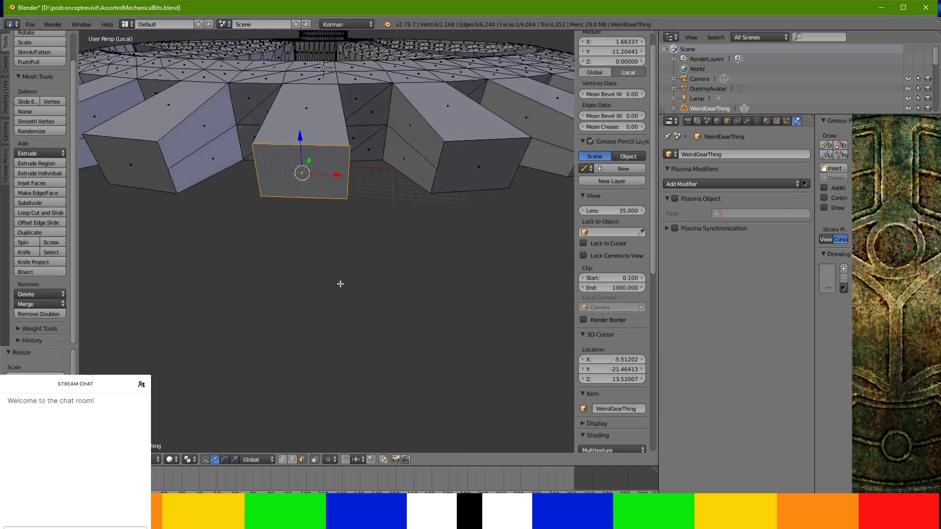
# Triangulate the whole mesh again, including the new gear teeth
pyautogui.press('a')
pyautogui.press('a')
pyautogui.hotkey('ctrl', 't')
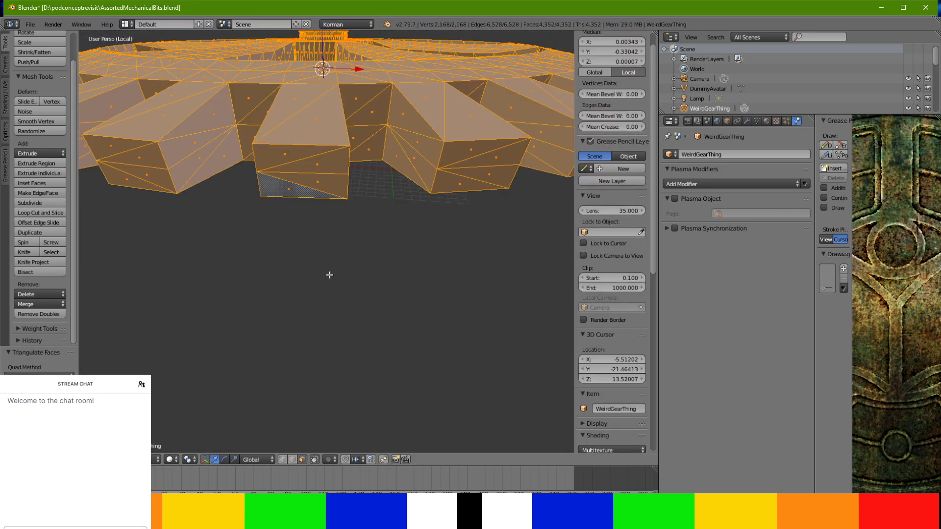
pyautogui.scroll(2, 628, 137)
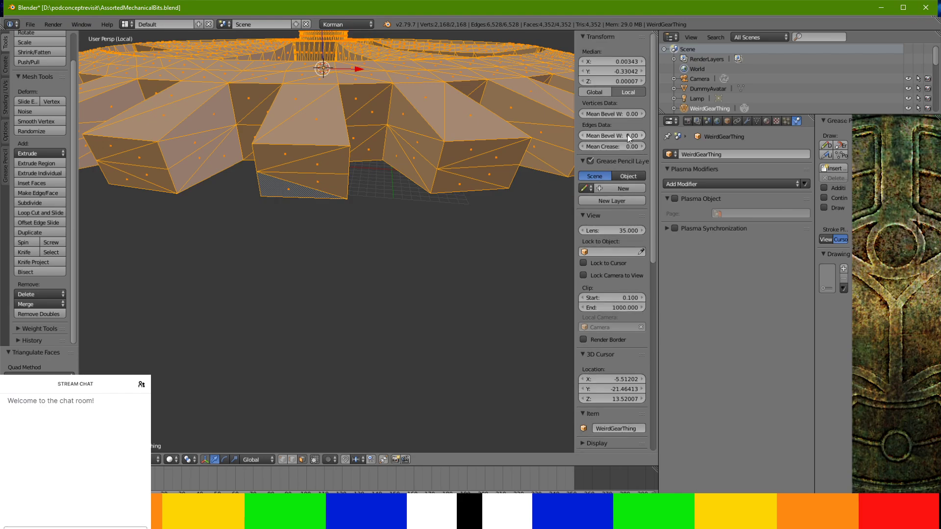
pyautogui.rightClick(340, 164)
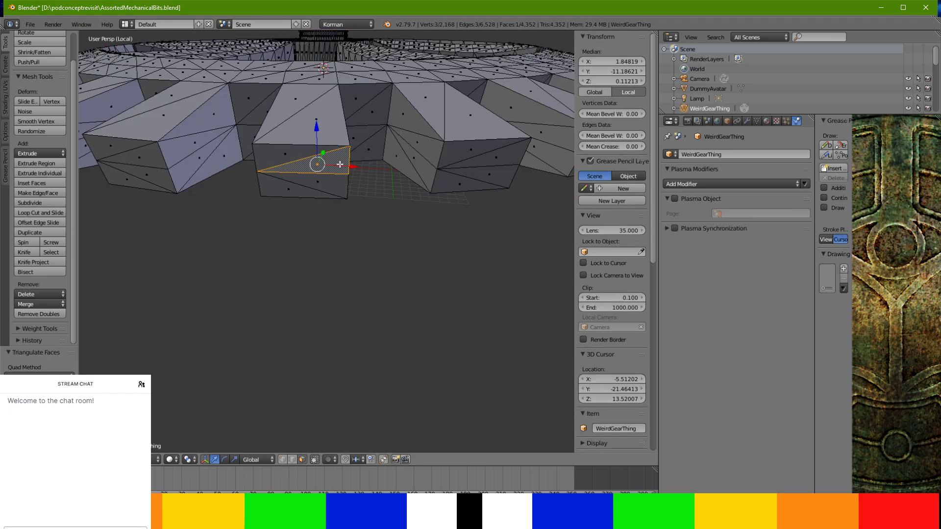
pyautogui.rightClick(343, 188)
pyautogui.rightClick(334, 164)
pyautogui.click(292, 461)
pyautogui.rightClick(346, 157)
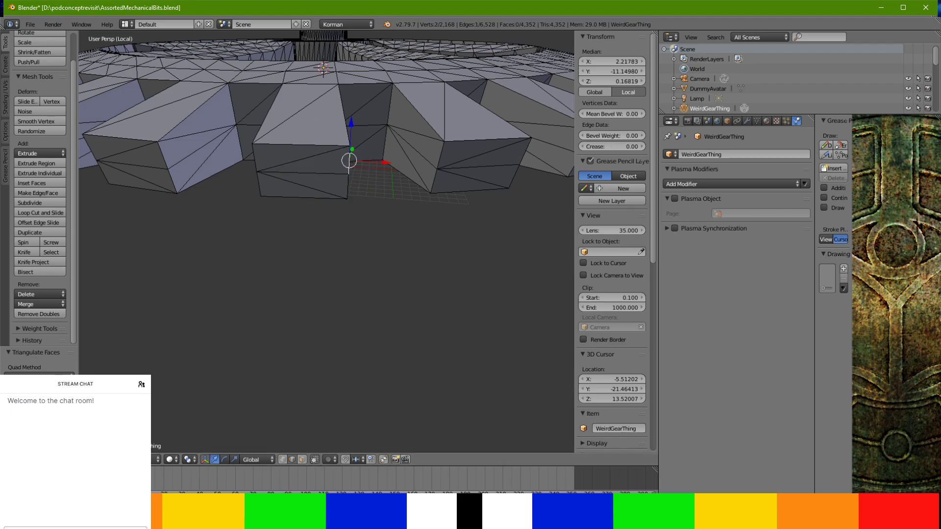
pyautogui.click(302, 460)
pyautogui.rightClick(286, 163)
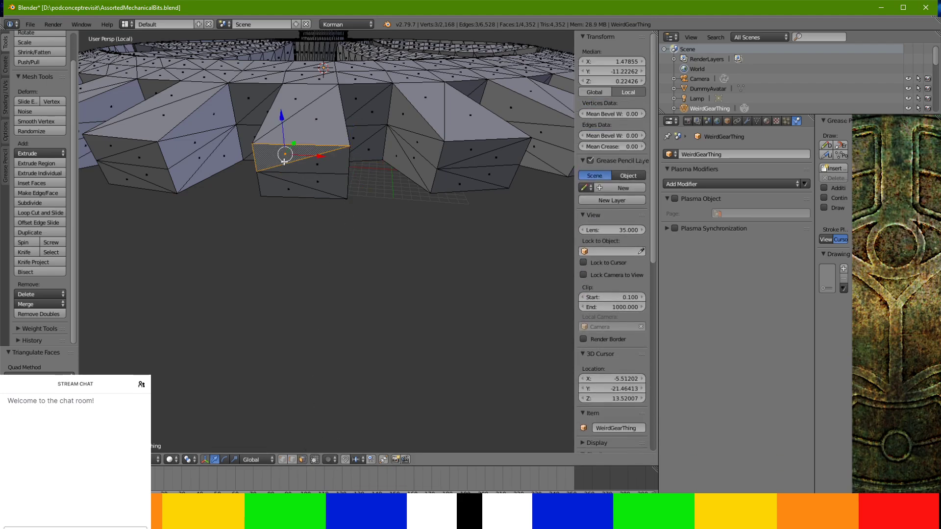
pyautogui.keyDown('ctrl'); pyautogui.rightClick(304, 187); pyautogui.keyUp('ctrl')
pyautogui.hotkey('ctrl', 'z')
pyautogui.hotkey('ctrl', 'z')
pyautogui.hotkey('ctrl', 'z')
pyautogui.hotkey('ctrl', 'z')
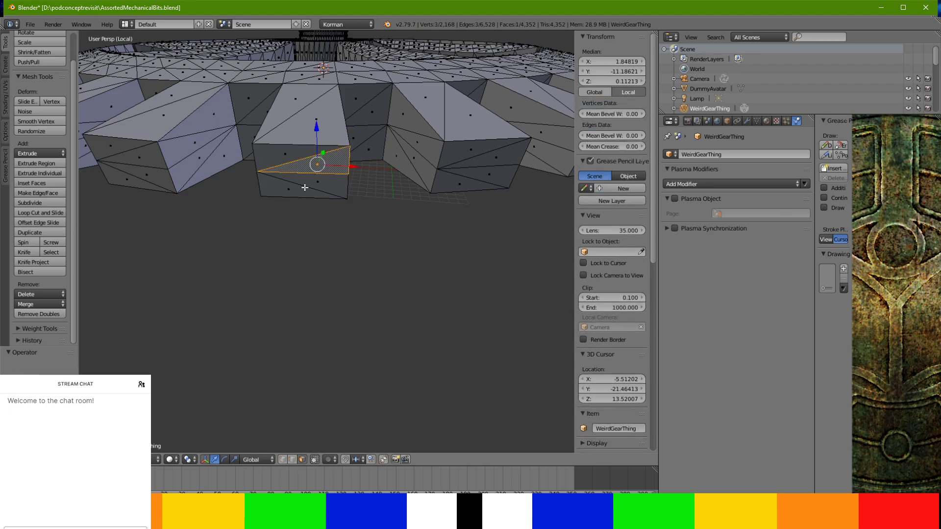
# Undo the tris-to-quads conversion and the last triangulation, back to the single selected end face on each gear tooth
pyautogui.press('a')
pyautogui.hotkey('alt', 'j')
pyautogui.hotkey('ctrl', 'z')
pyautogui.hotkey('ctrl', 'z')
pyautogui.hotkey('ctrl', 'z')
pyautogui.hotkey('ctrl', 'z')
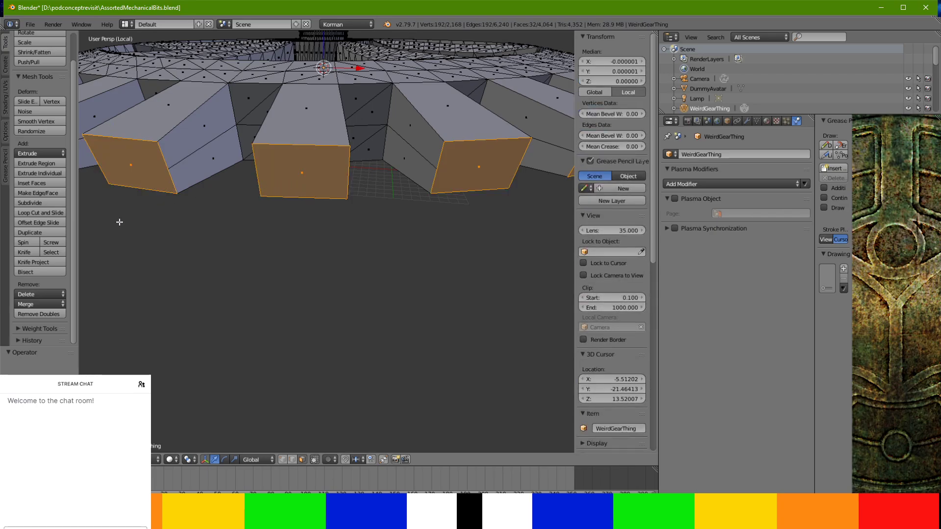
# Smooth the vertices of the selected tooth end faces repeatedly to round off the outlines of all the gear teeth's tips
pyautogui.click(62, 123)
pyautogui.moveTo(403, 211); pyautogui.dragTo(467, 144, button='middle')
pyautogui.scroll(-2, 376, 207)
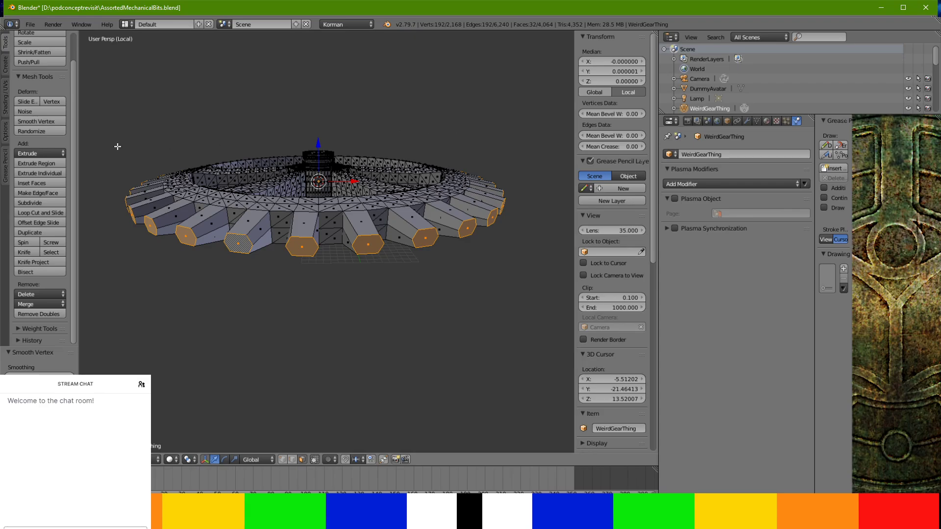
pyautogui.click(55, 121)
pyautogui.click(55, 121)
pyautogui.click(54, 121)
pyautogui.click(55, 121)
pyautogui.moveTo(265, 147); pyautogui.dragTo(266, 221, button='middle')
pyautogui.scroll(1, 266, 221)
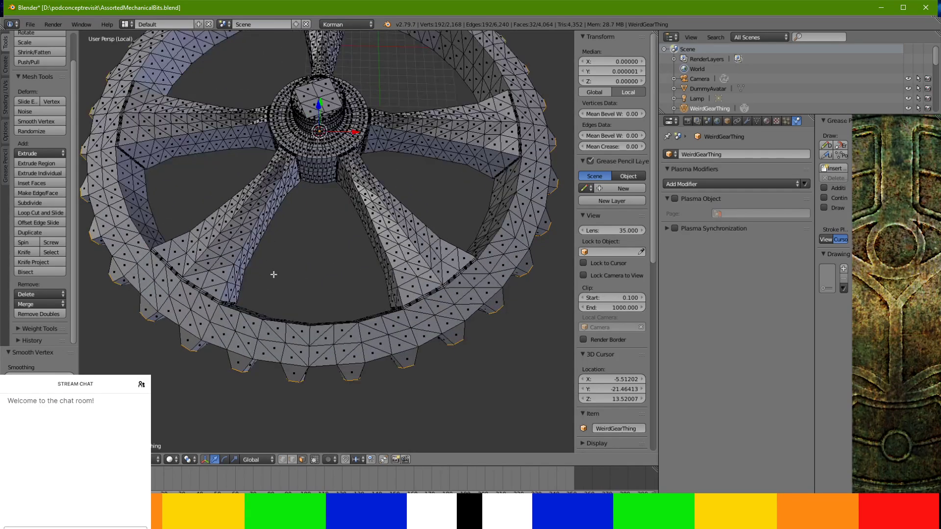
# Scale the selected tooth end faces slightly outward from the wheel's centre in two passes to lengthen the teeth
pyautogui.keyDown('shift'); pyautogui.moveTo(274, 327); pyautogui.dragTo(299, 254, button='middle'); pyautogui.keyUp('shift')
pyautogui.scroll(2, 263, 234)
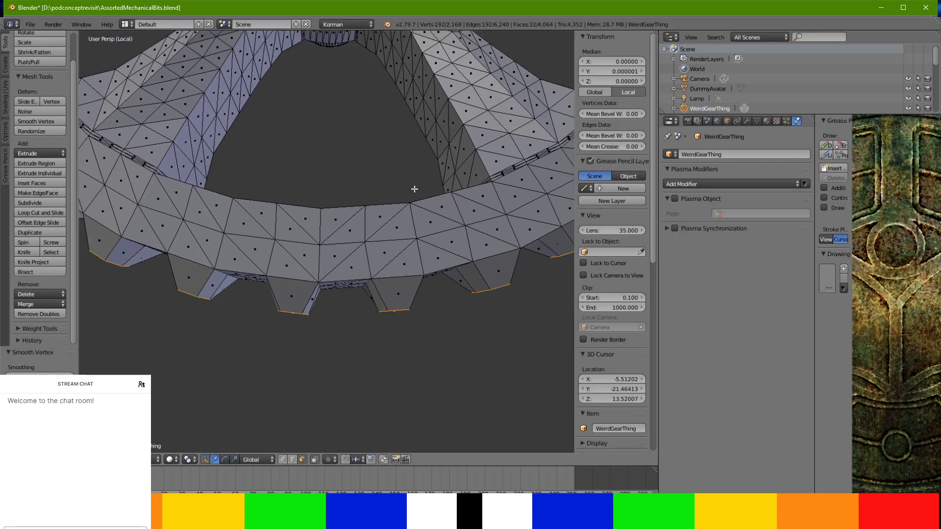
pyautogui.press('s')
pyautogui.click(433, 196)
pyautogui.moveTo(432, 196); pyautogui.dragTo(252, 256, button='middle')
pyautogui.press('s')
pyautogui.click(443, 193)
# Select all the flat cap faces at both ends of the hub's central cylinder
pyautogui.scroll(-2, 387, 211)
pyautogui.scroll(7, 317, 290)
pyautogui.moveTo(317, 289); pyautogui.dragTo(338, 318, button='middle')
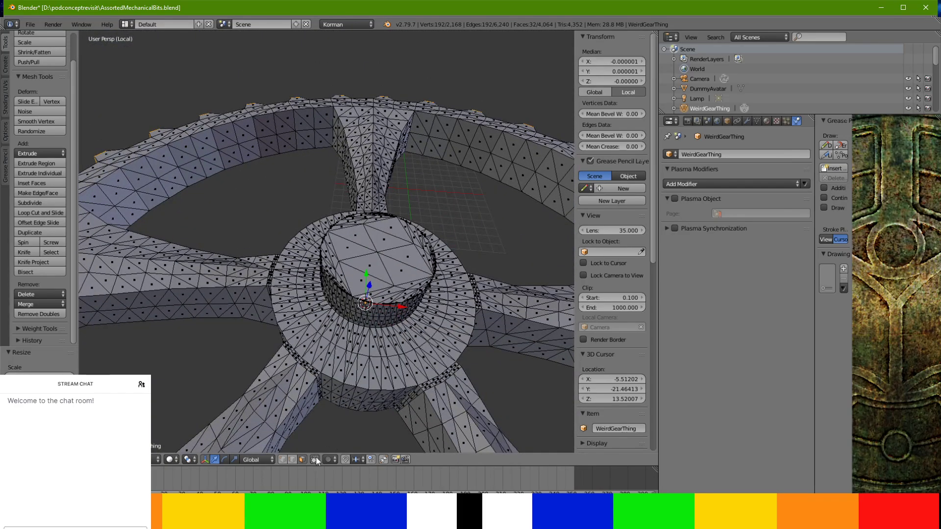
pyautogui.rightClick(354, 246)
pyautogui.keyDown('ctrl'); pyautogui.rightClick(391, 231); pyautogui.keyUp('ctrl')
pyautogui.keyDown('ctrl'); pyautogui.rightClick(412, 277); pyautogui.keyUp('ctrl')
pyautogui.keyDown('ctrl'); pyautogui.rightClick(370, 284); pyautogui.keyUp('ctrl')
pyautogui.moveTo(370, 284); pyautogui.dragTo(367, 168, button='middle')
pyautogui.keyDown('shift'); pyautogui.rightClick(364, 152); pyautogui.keyUp('shift')
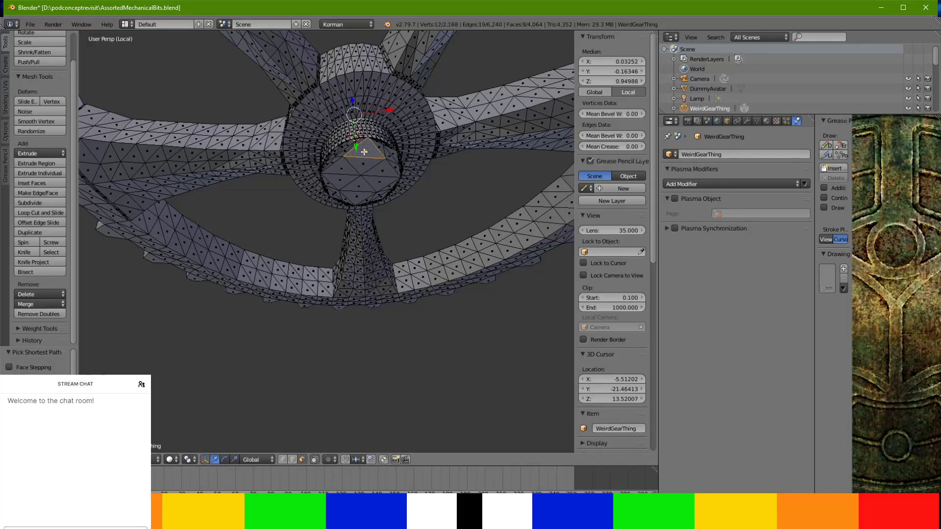
pyautogui.keyDown('ctrl'); pyautogui.rightClick(361, 200); pyautogui.keyUp('ctrl')
pyautogui.moveTo(349, 167); pyautogui.dragTo(433, 180, button='middle')
pyautogui.press('s')
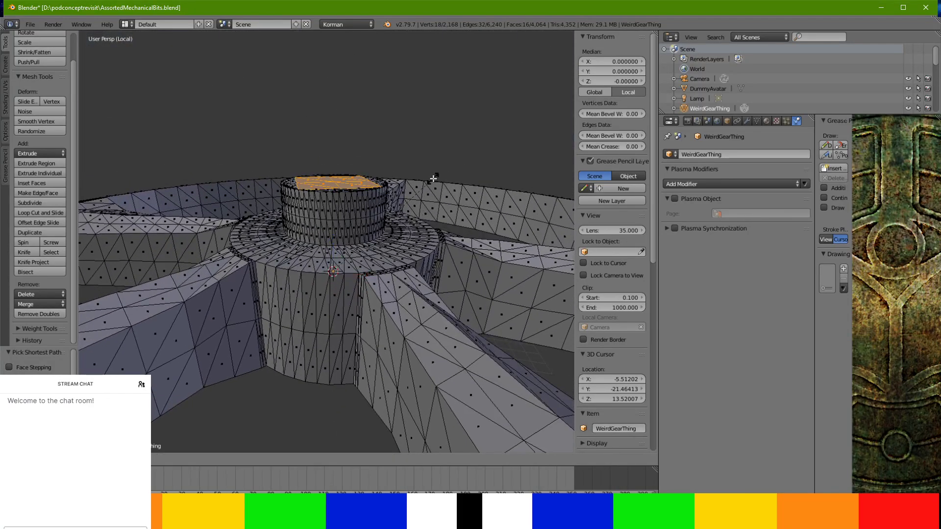
pyautogui.rightClick(434, 180)
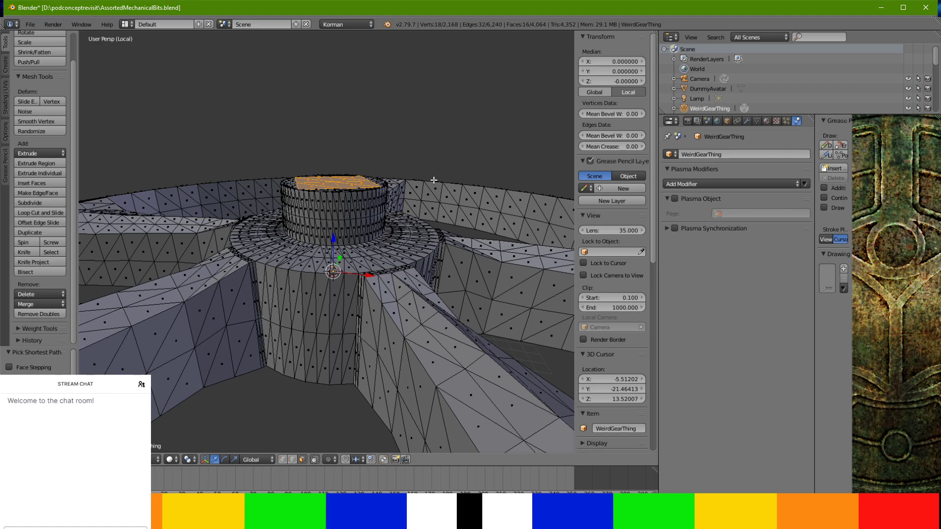
# Extrude both hub end caps and resize them into smaller faces recessed inside the hub's ends
pyautogui.press('e')
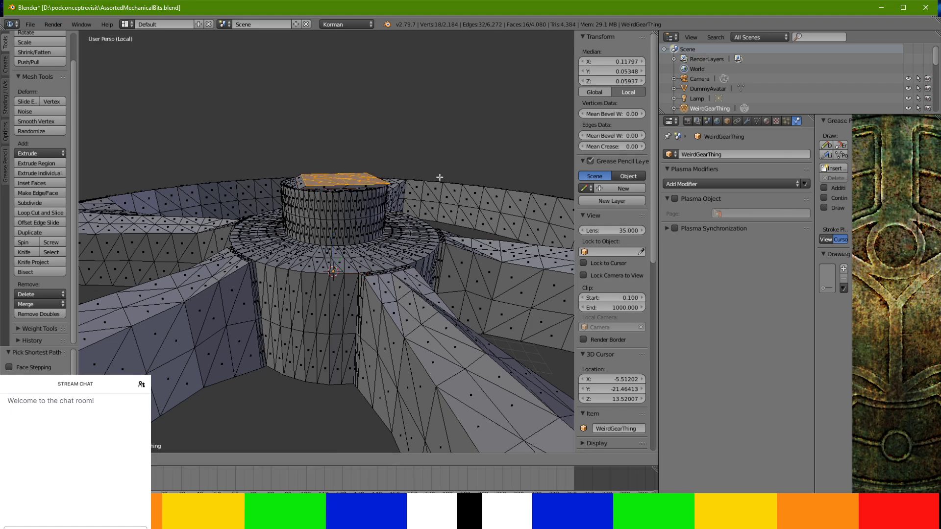
pyautogui.rightClick(431, 179)
pyautogui.press('s')
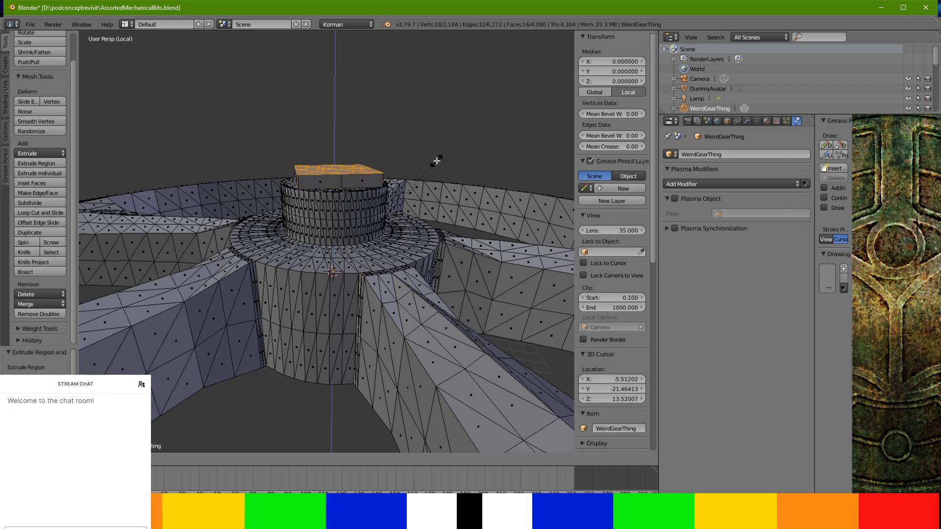
pyautogui.click(449, 153)
pyautogui.moveTo(449, 153)
pyautogui.mouseDown(button='middle')
pyautogui.moveTo(437, 146)
pyautogui.moveTo(449, 153)
pyautogui.mouseUp(button='middle')
pyautogui.moveTo(476, 184)
pyautogui.mouseDown(button='middle')
pyautogui.moveTo(460, 179)
pyautogui.moveTo(472, 201)
pyautogui.mouseUp(button='middle')
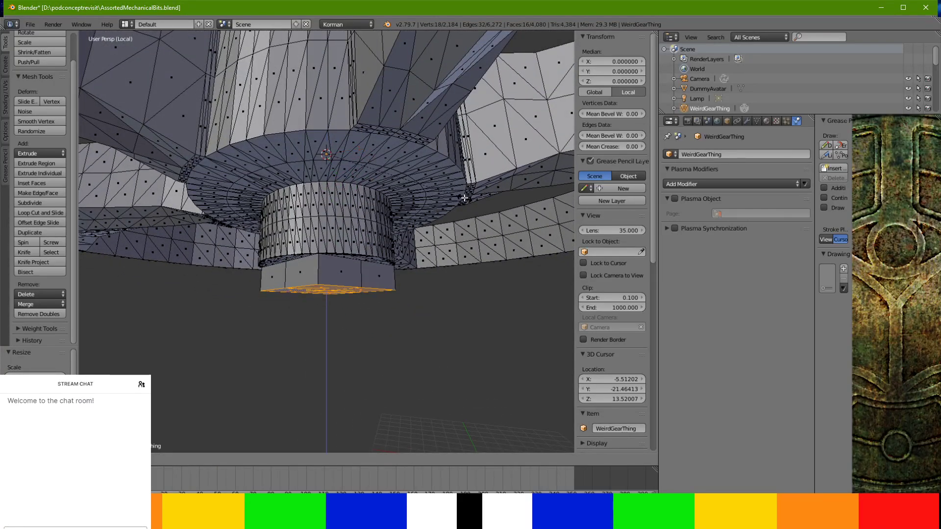
pyautogui.moveTo(456, 196); pyautogui.dragTo(420, 192, button='middle')
pyautogui.scroll(-7, 406, 260)
pyautogui.scroll(3, 419, 193)
pyautogui.moveTo(418, 265); pyautogui.dragTo(399, 252, button='middle')
pyautogui.scroll(3, 400, 195)
pyautogui.scroll(2, 398, 238)
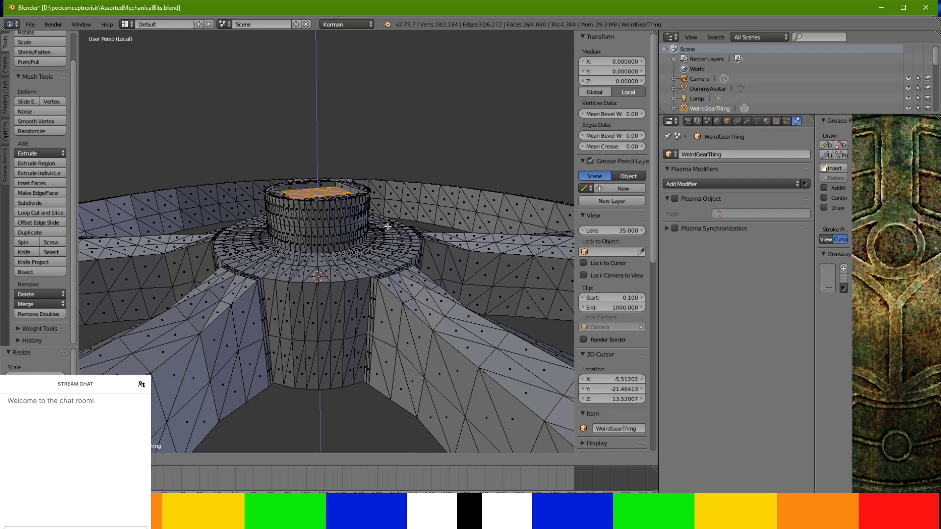
pyautogui.moveTo(390, 232); pyautogui.dragTo(387, 273, button='middle')
pyautogui.scroll(4, 450, 284)
# Return to object mode, duplicate the gear in place and move the copy along negative Y beyond the original
pyautogui.press('Tab')
pyautogui.scroll(-5, 432, 240)
pyautogui.scroll(-4, 381, 262)
pyautogui.scroll(2, 380, 260)
pyautogui.scroll(-2, 379, 259)
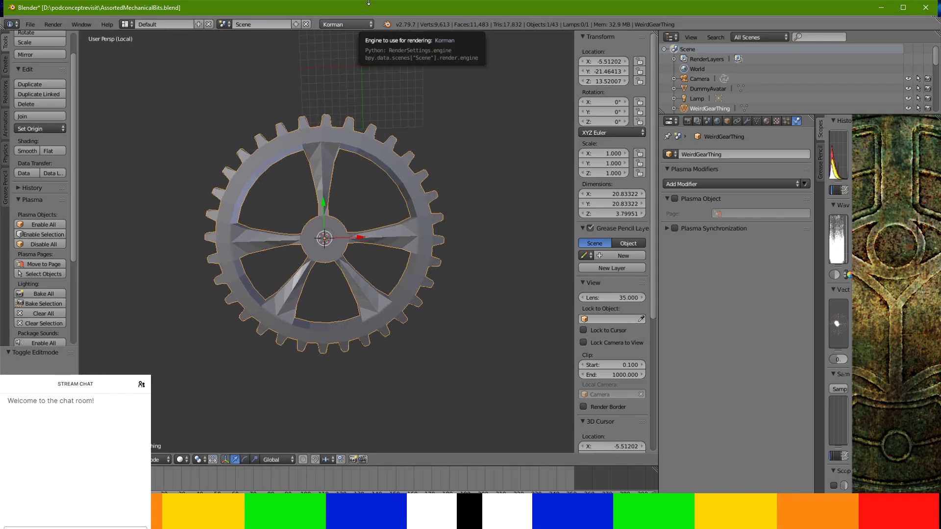
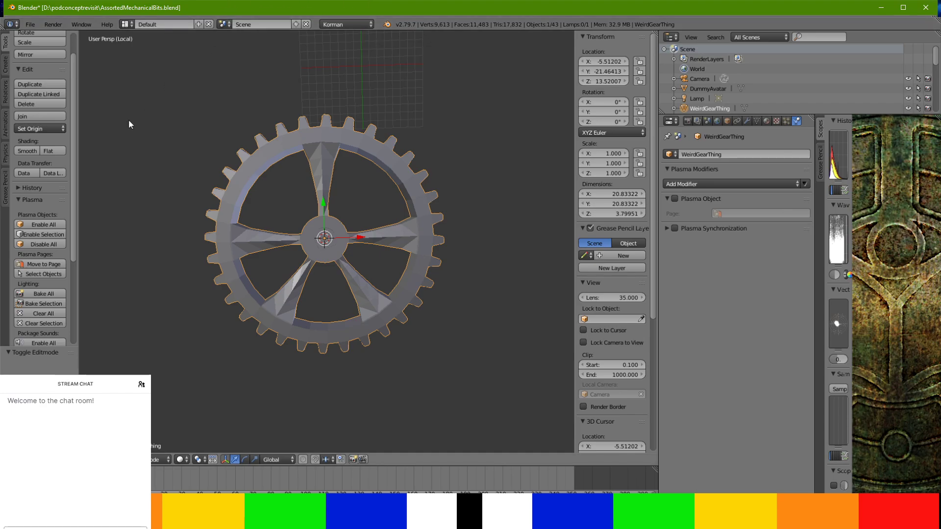
pyautogui.click(16, 86)
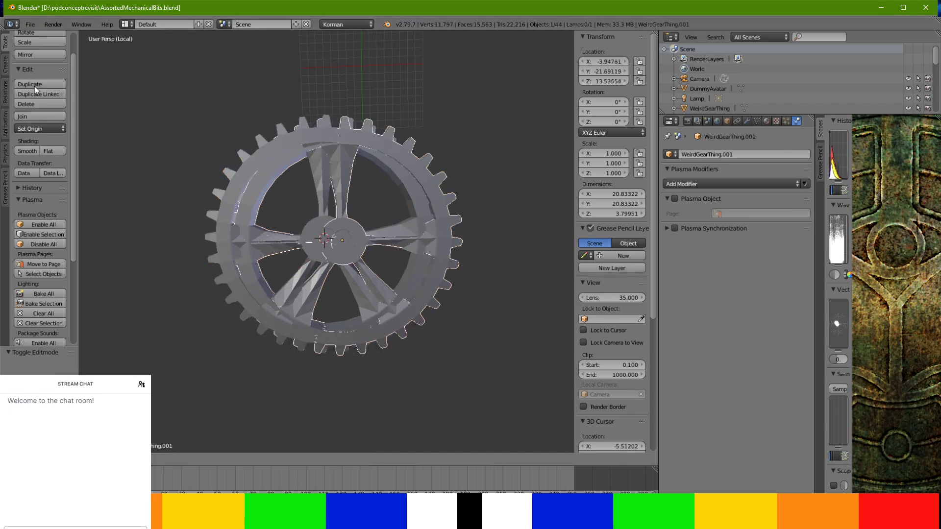
pyautogui.rightClick(386, 216)
pyautogui.press('g')
pyautogui.press('y')
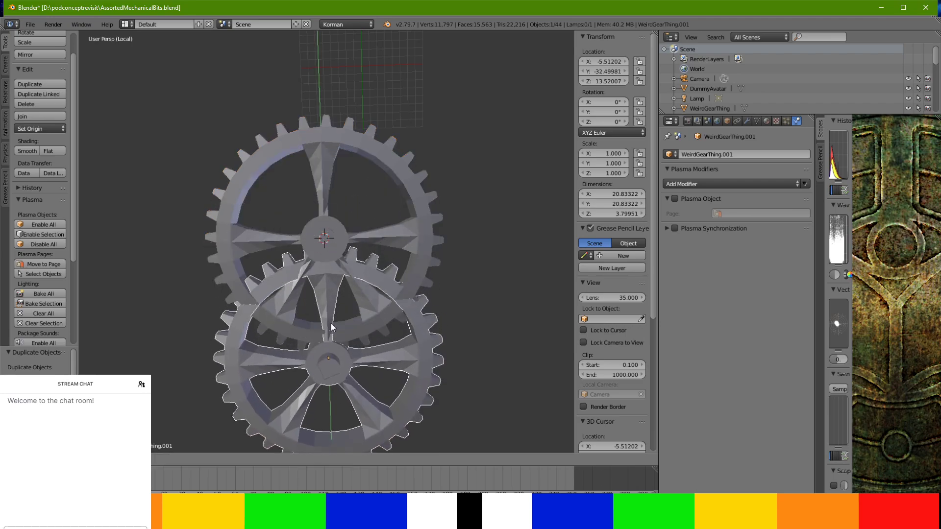
pyautogui.click(347, 413)
# Adjust the copied gear along Y to about -41.36 so its teeth mesh with the original gear's teeth
pyautogui.keyDown('shift'); pyautogui.moveTo(348, 397); pyautogui.dragTo(346, 269, button='middle'); pyautogui.keyUp('shift')
pyautogui.scroll(4, 345, 266)
pyautogui.press('g')
pyautogui.press('y')
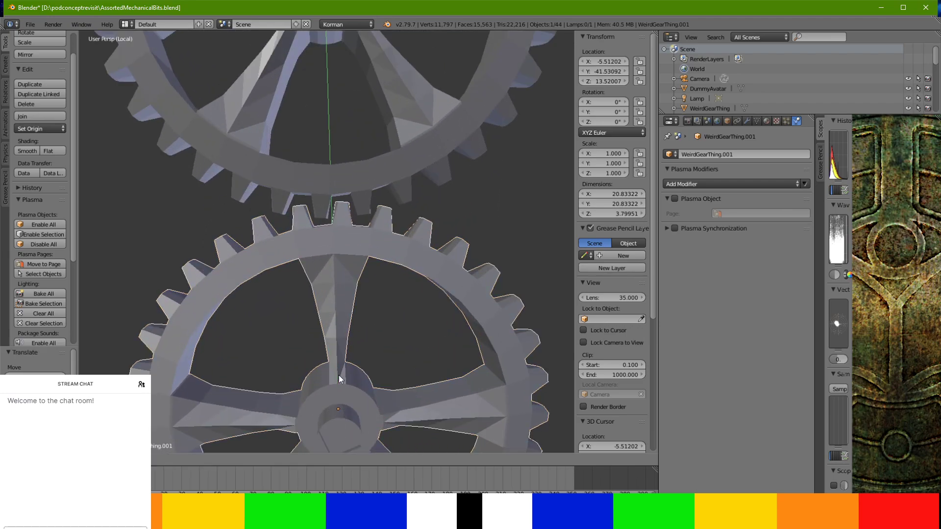
pyautogui.click(339, 370)
pyautogui.scroll(4, 339, 370)
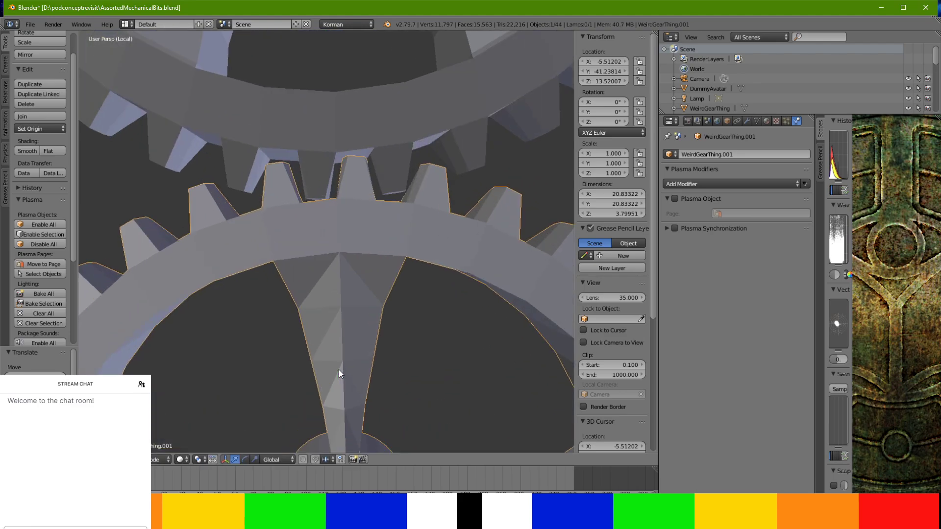
pyautogui.keyDown('shift'); pyautogui.moveTo(322, 260); pyautogui.dragTo(324, 326, button='middle'); pyautogui.keyUp('shift')
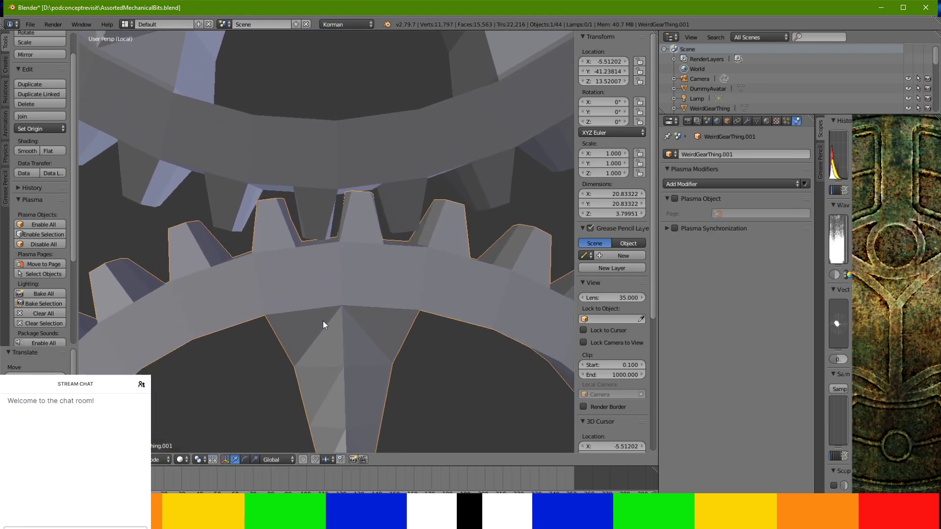
pyautogui.scroll(-4, 323, 322)
pyautogui.press('g')
pyautogui.press('y')
pyautogui.click(332, 398)
pyautogui.moveTo(331, 398); pyautogui.dragTo(253, 150, button='middle')
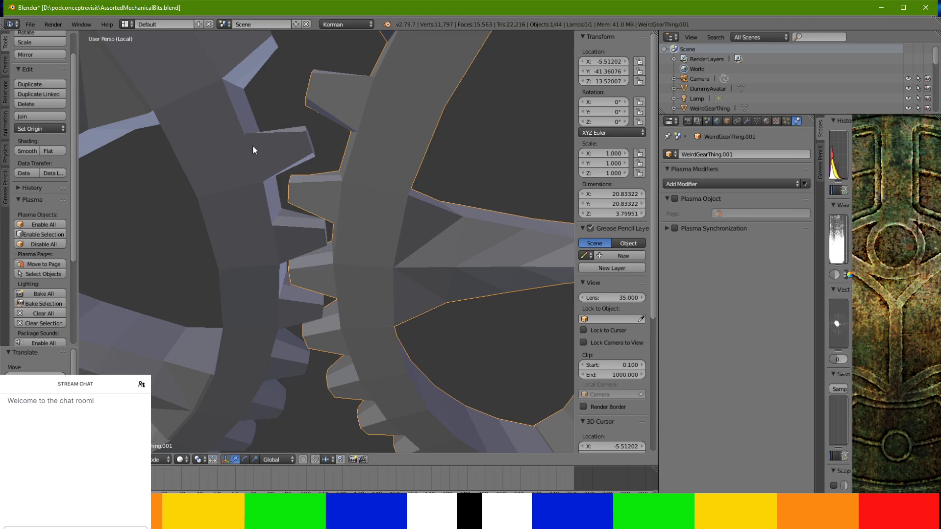
pyautogui.moveTo(252, 145); pyautogui.dragTo(146, 321, button='middle')
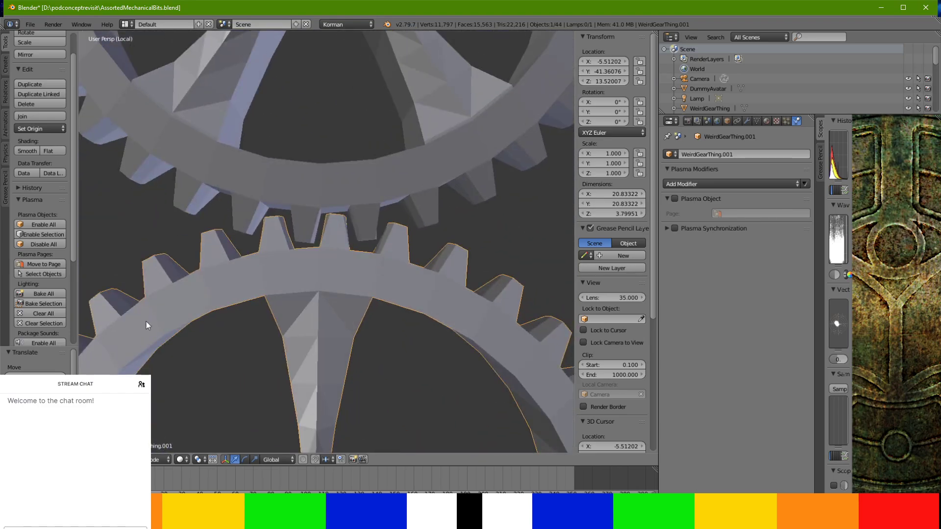
# Leave local view and move both gears together along X, placing the copy at about X -14.87
pyautogui.scroll(-7, 147, 318)
pyautogui.moveTo(251, 273); pyautogui.dragTo(440, 279, button='middle')
pyautogui.press('KP_Divide')
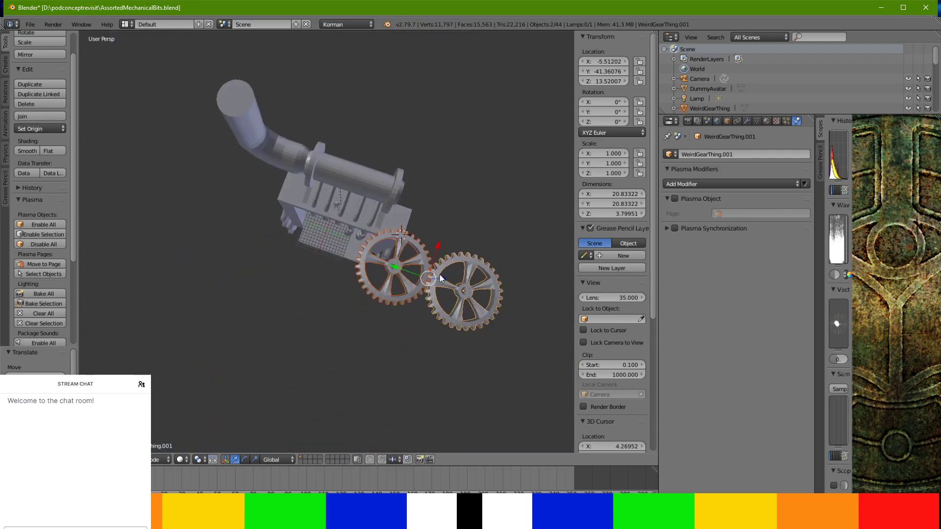
pyautogui.moveTo(436, 243); pyautogui.dragTo(433, 279)
pyautogui.moveTo(432, 278); pyautogui.dragTo(456, 265, button='middle')
pyautogui.scroll(4, 327, 205)
pyautogui.hotkey('alt', 'Tab')
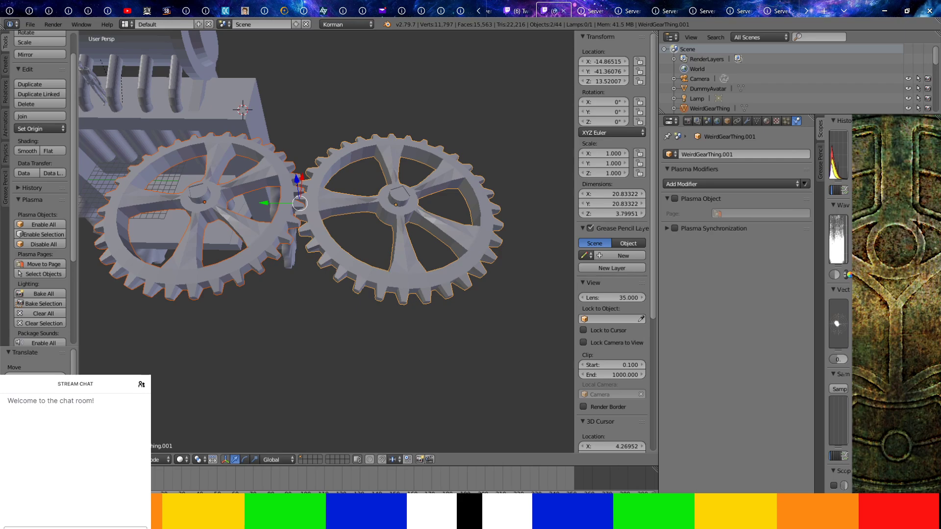
pyautogui.hotkey('alt', 'Tab')
pyautogui.hotkey('alt', 'Tab')
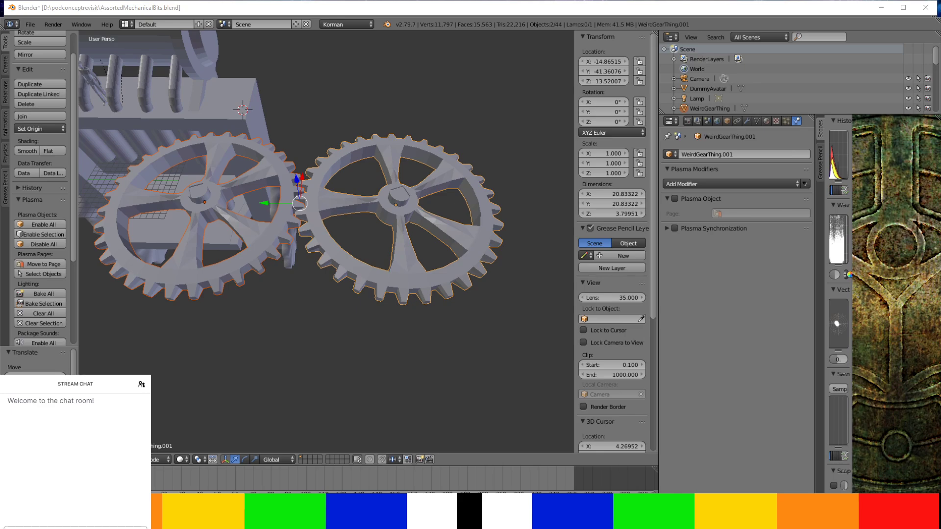
pyautogui.hotkey('alt', 'Tab')
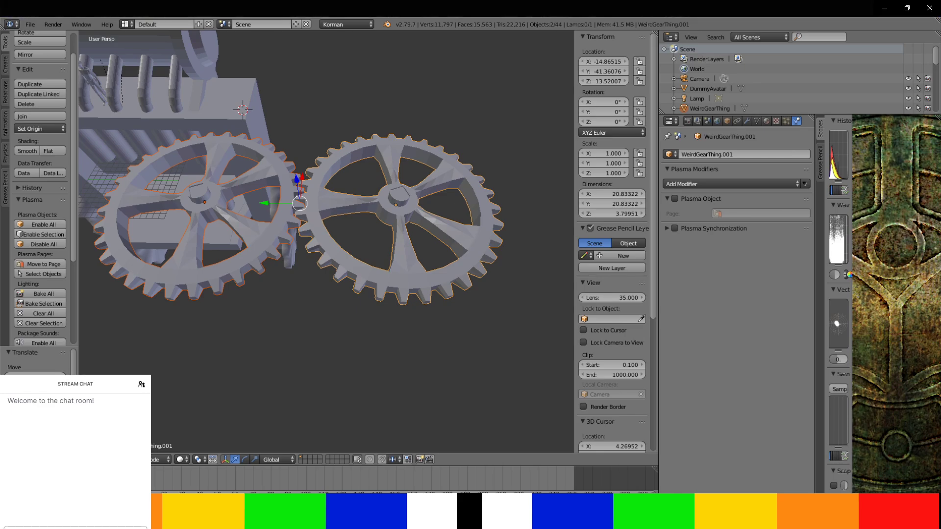
pyautogui.click(906, 8)
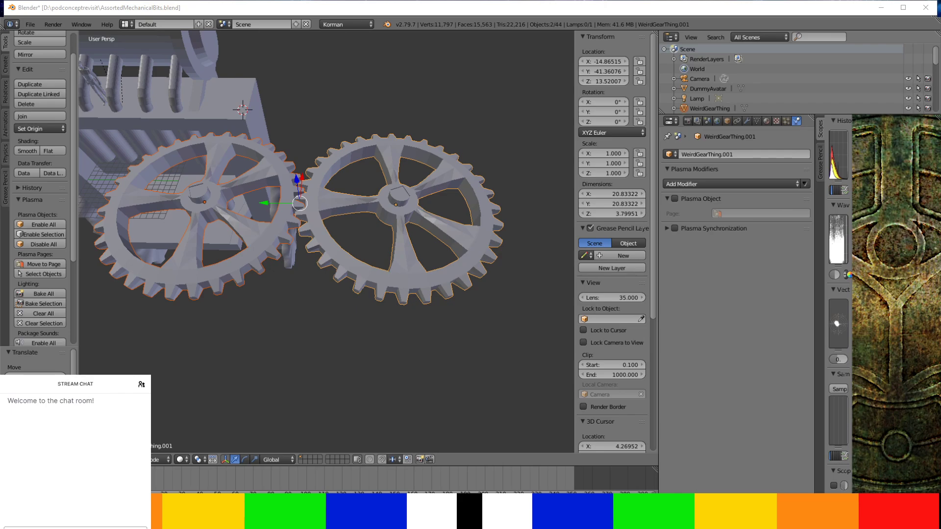
pyautogui.click(590, 10)
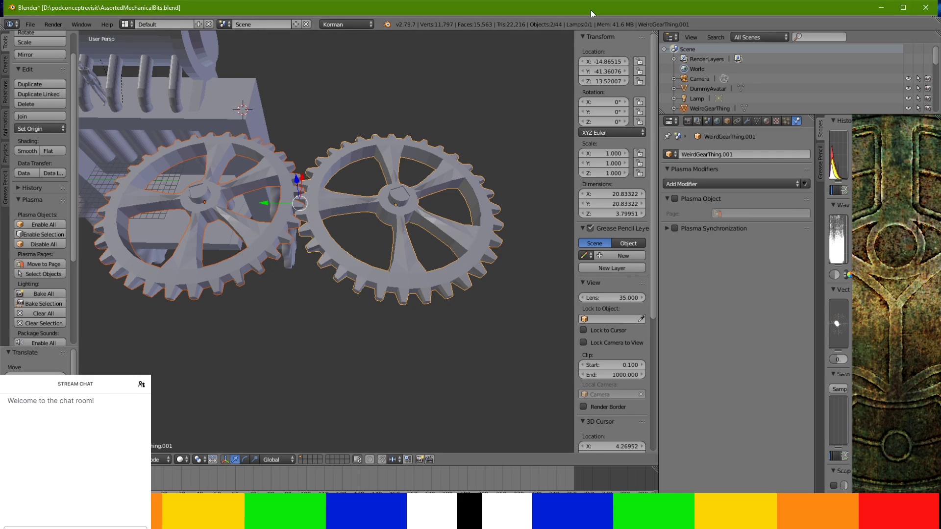
# Select only the copied gear beside the machine
pyautogui.moveTo(495, 206); pyautogui.dragTo(485, 239, button='middle')
pyautogui.scroll(-6, 483, 238)
pyautogui.scroll(3, 386, 286)
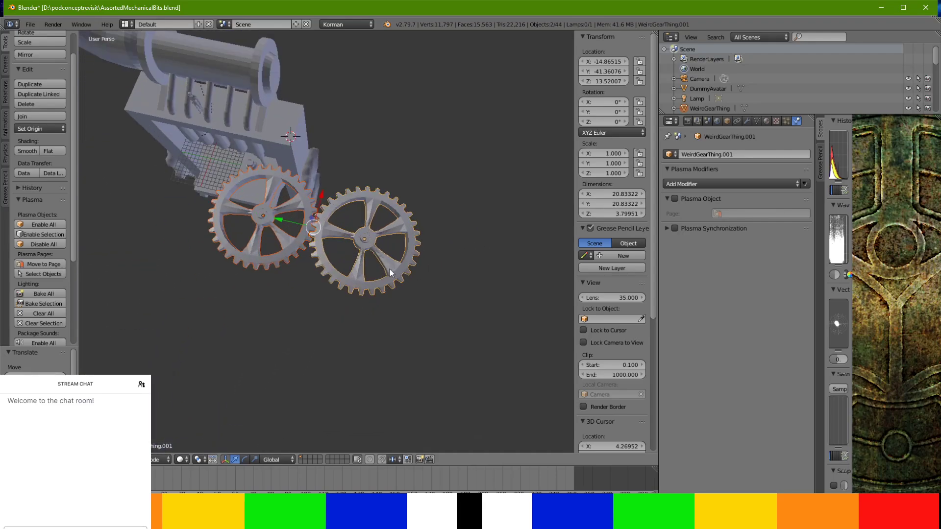
pyautogui.scroll(-3, 381, 251)
pyautogui.moveTo(381, 249); pyautogui.dragTo(387, 193, button='middle')
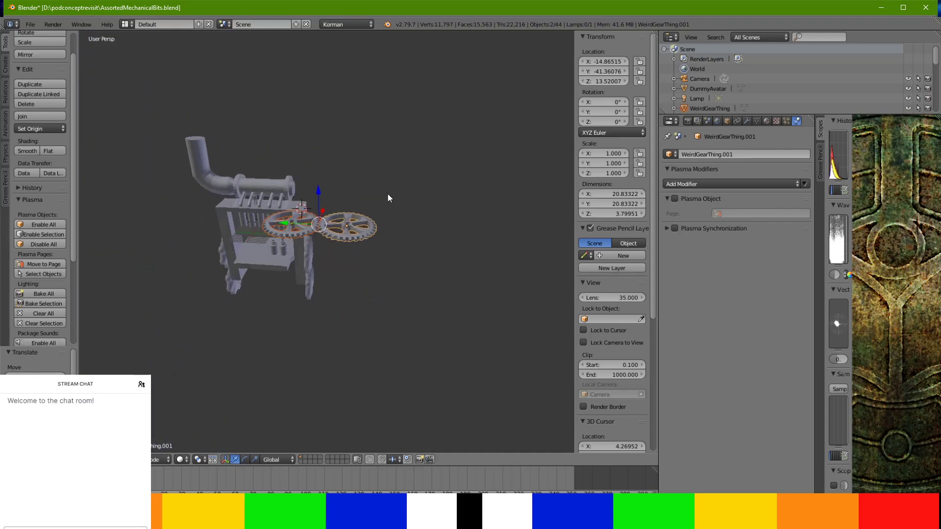
pyautogui.scroll(4, 374, 208)
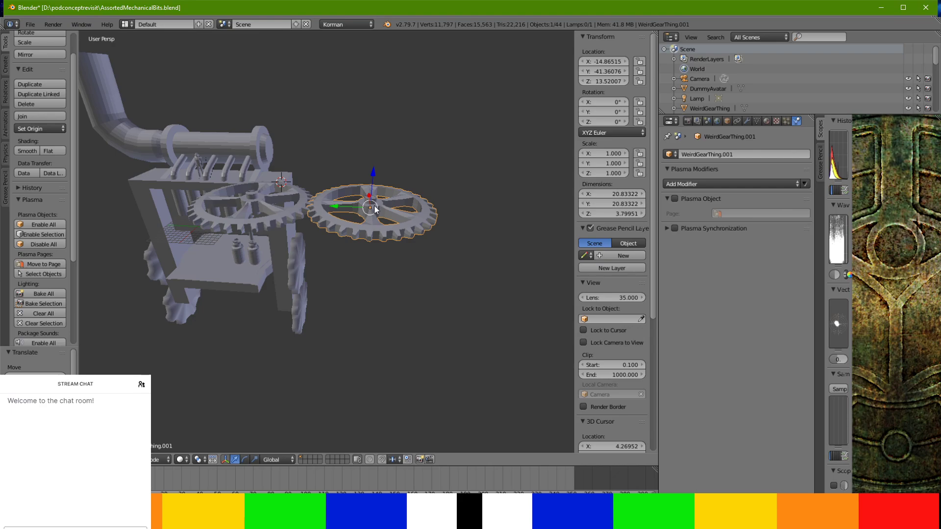
# Rotate the copied gear 90° about X and apply its rotation and scale
pyautogui.write('rx90')
pyautogui.press('Return')
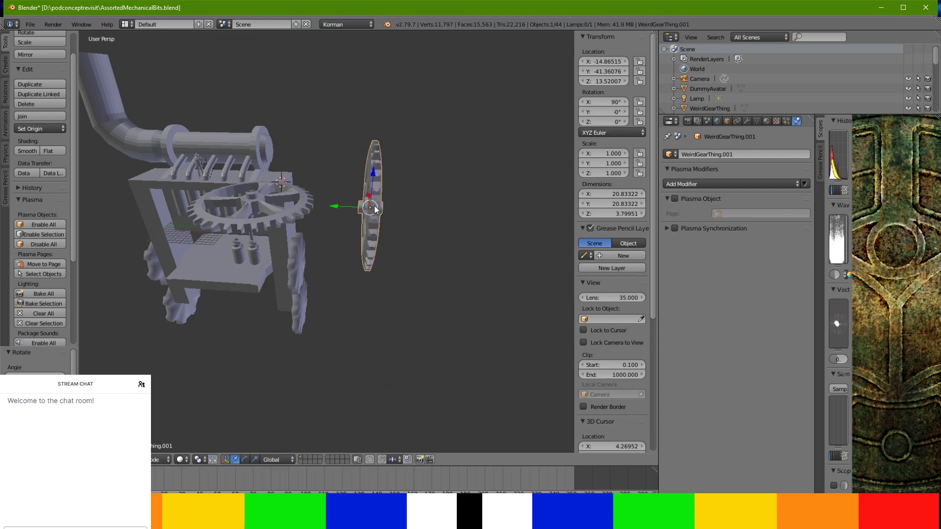
pyautogui.hotkey('ctrl', 'a')
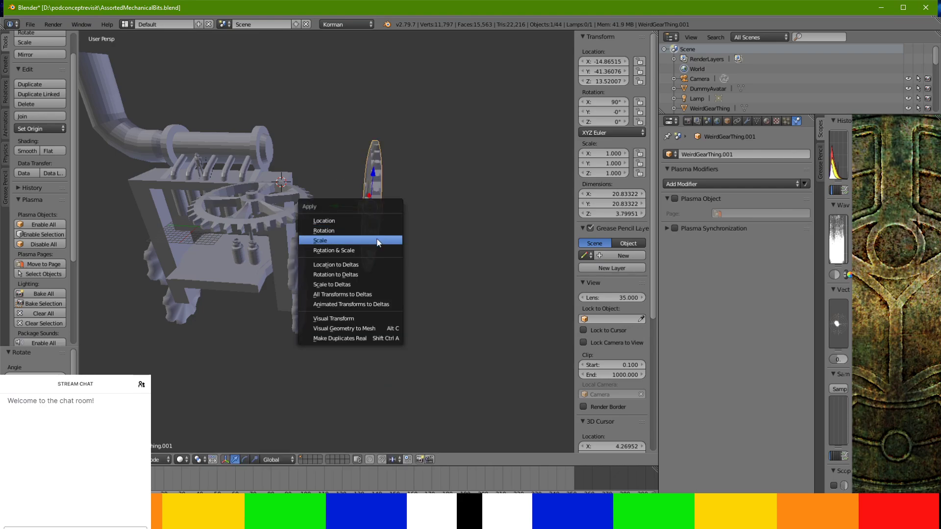
pyautogui.click(377, 250)
# Move the upright gear to about Y -31.36 and Z 3.45 so its teeth mesh beneath the horizontal gear
pyautogui.moveTo(378, 246); pyautogui.dragTo(428, 164, button='middle')
pyautogui.scroll(3, 265, 227)
pyautogui.moveTo(451, 145); pyautogui.dragTo(453, 115)
pyautogui.moveTo(417, 147); pyautogui.dragTo(345, 143)
pyautogui.moveTo(349, 142); pyautogui.dragTo(371, 187, button='middle')
pyautogui.moveTo(347, 223); pyautogui.dragTo(344, 369)
pyautogui.moveTo(344, 370); pyautogui.dragTo(289, 325, button='middle')
pyautogui.moveTo(289, 325); pyautogui.dragTo(270, 322)
pyautogui.moveTo(269, 322); pyautogui.dragTo(317, 372, button='middle')
pyautogui.moveTo(369, 384); pyautogui.dragTo(372, 384)
pyautogui.moveTo(372, 383); pyautogui.dragTo(83, 364, button='middle')
pyautogui.click(5, 123)
pyautogui.scroll(-5, 103, 221)
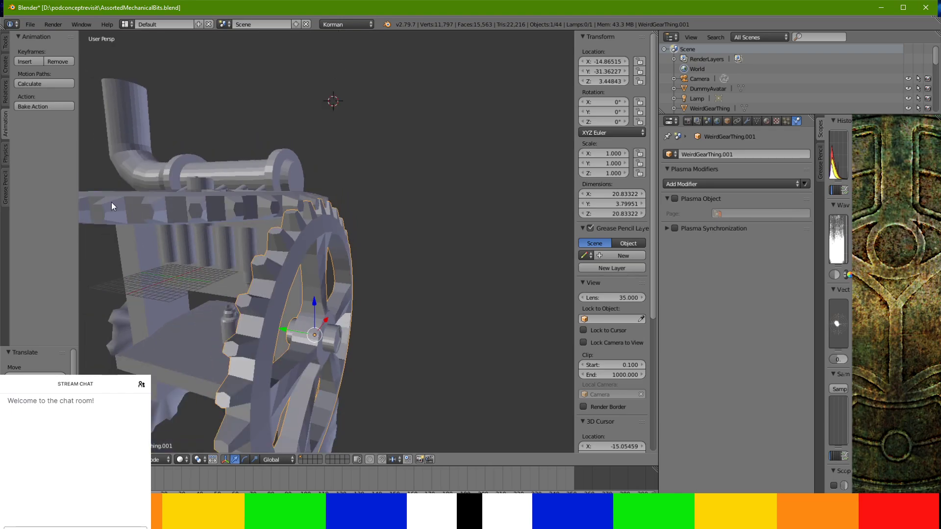
pyautogui.click(5, 42)
pyautogui.scroll(-3, 334, 160)
# Move both meshed gears together along X to about -37.94, away from the machine
pyautogui.moveTo(336, 163); pyautogui.dragTo(467, 128, button='middle')
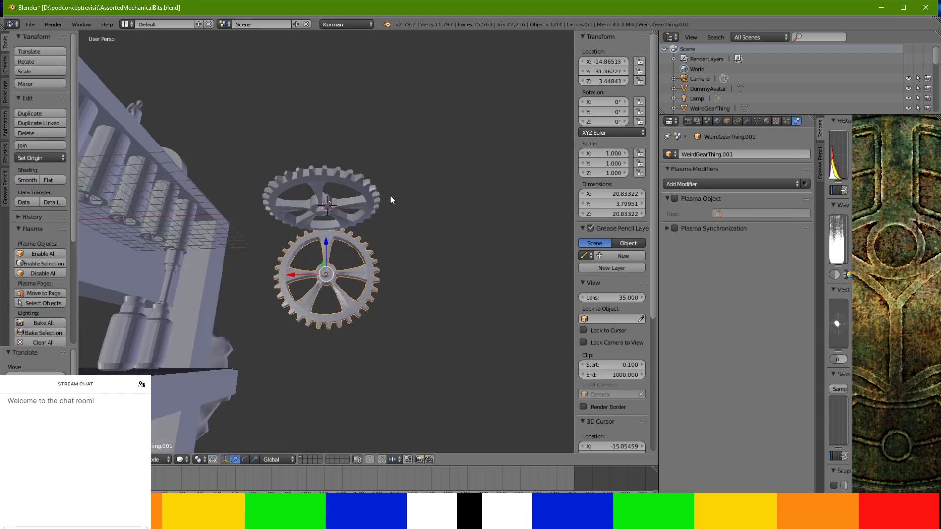
pyautogui.moveTo(291, 239); pyautogui.dragTo(419, 263)
pyautogui.moveTo(420, 263); pyautogui.dragTo(360, 213, button='middle')
pyautogui.click(179, 518)
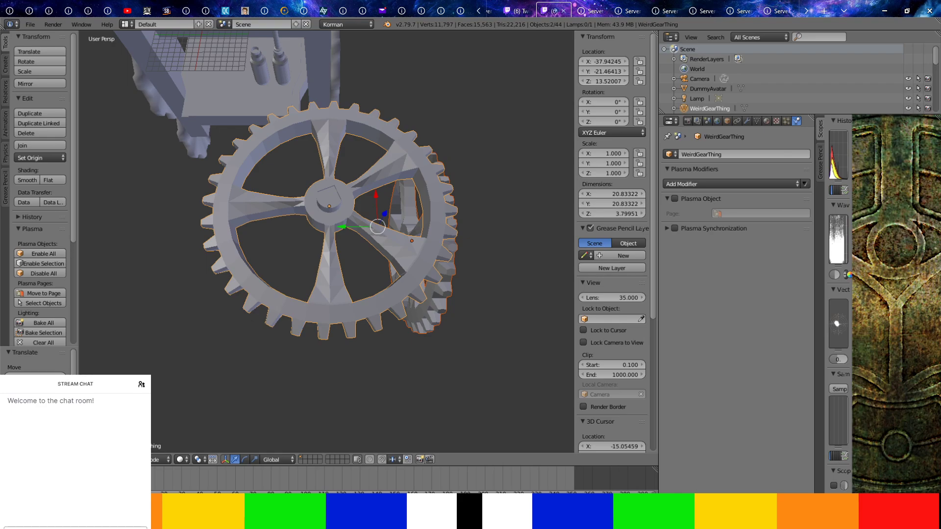
pyautogui.click(417, 519)
pyautogui.click(437, 518)
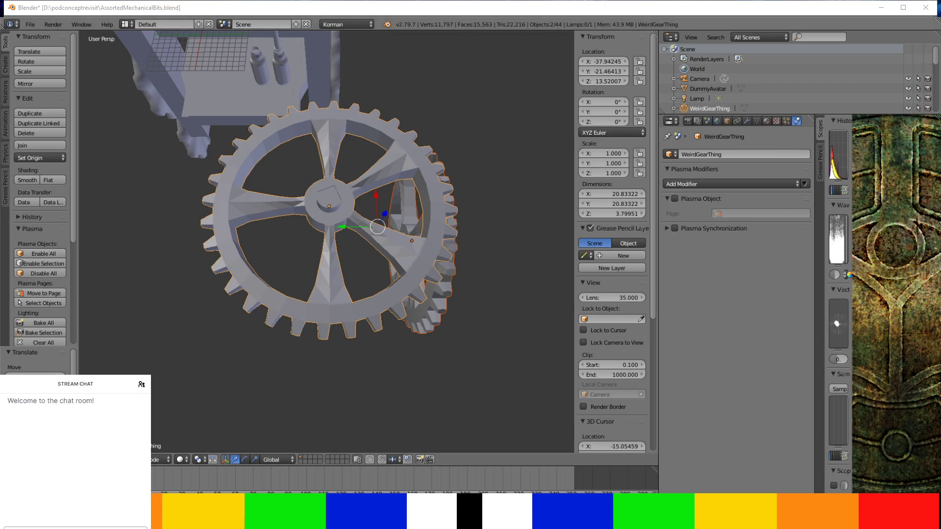
pyautogui.click(443, 6)
# Duplicate genericTankBarbell from the machine and place the copy beyond the gears at about X -56.94, Y -2.27, Z 13.76
pyautogui.scroll(-6, 415, 163)
pyautogui.moveTo(387, 166); pyautogui.dragTo(408, 152, button='middle')
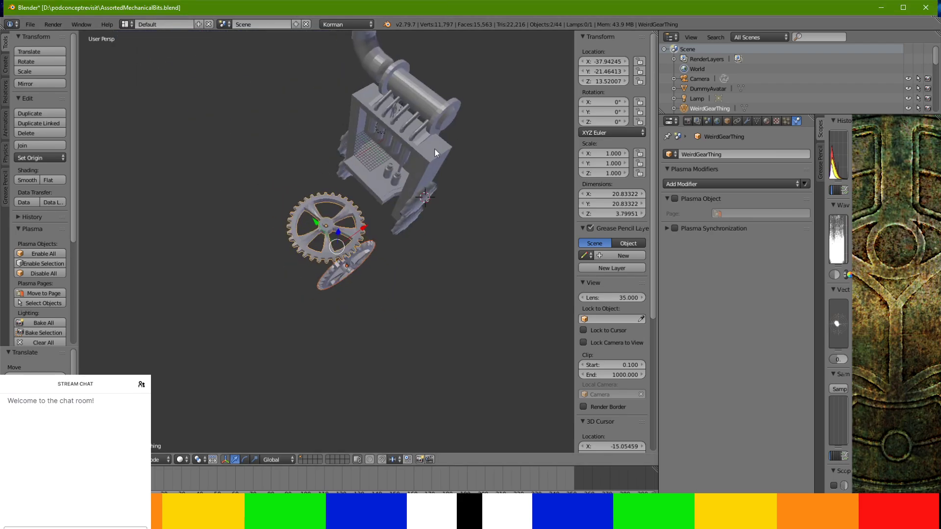
pyautogui.rightClick(446, 119)
pyautogui.moveTo(446, 119); pyautogui.dragTo(386, 110, button='middle')
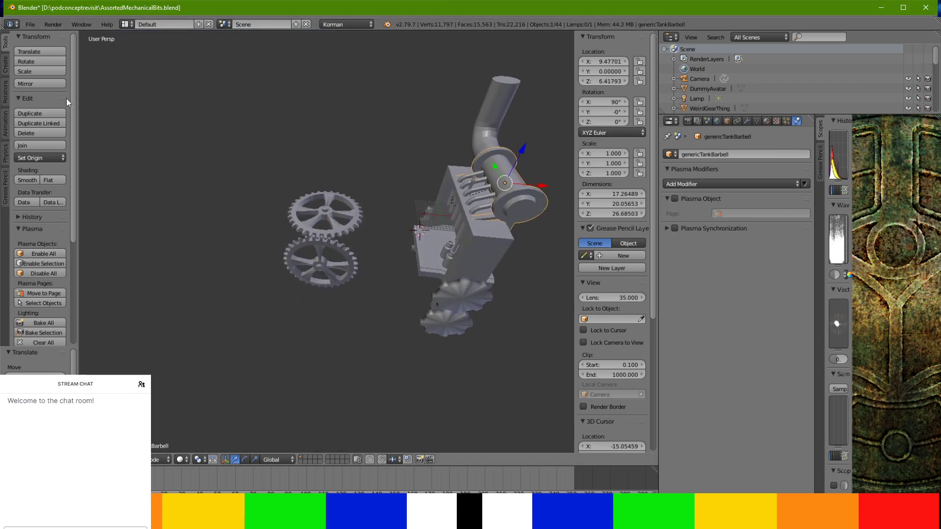
pyautogui.click(54, 111)
pyautogui.click(489, 75)
# Remove the bottlingFramework parent from the duplicated tank
pyautogui.moveTo(219, 181); pyautogui.dragTo(498, 238, button='middle')
pyautogui.scroll(3, 437, 163)
pyautogui.scroll(-4, 431, 195)
pyautogui.scroll(4, 499, 238)
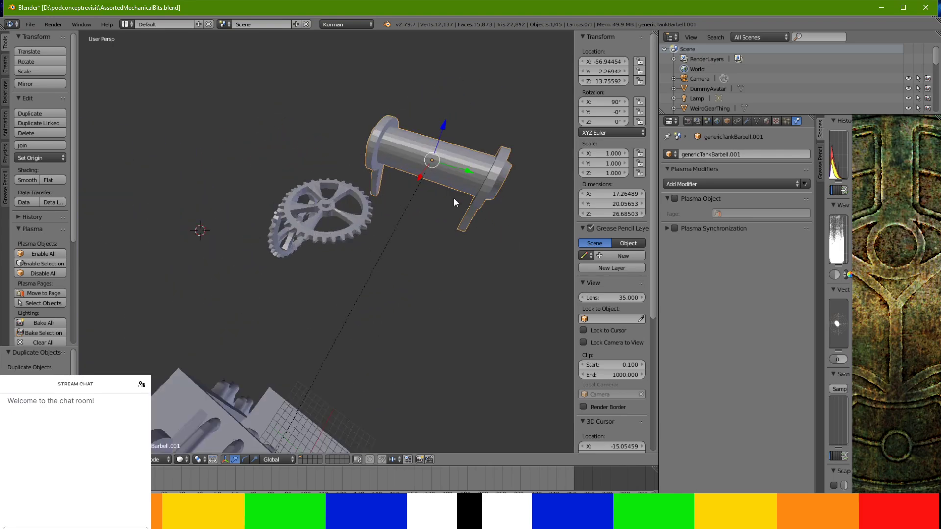
pyautogui.click(726, 121)
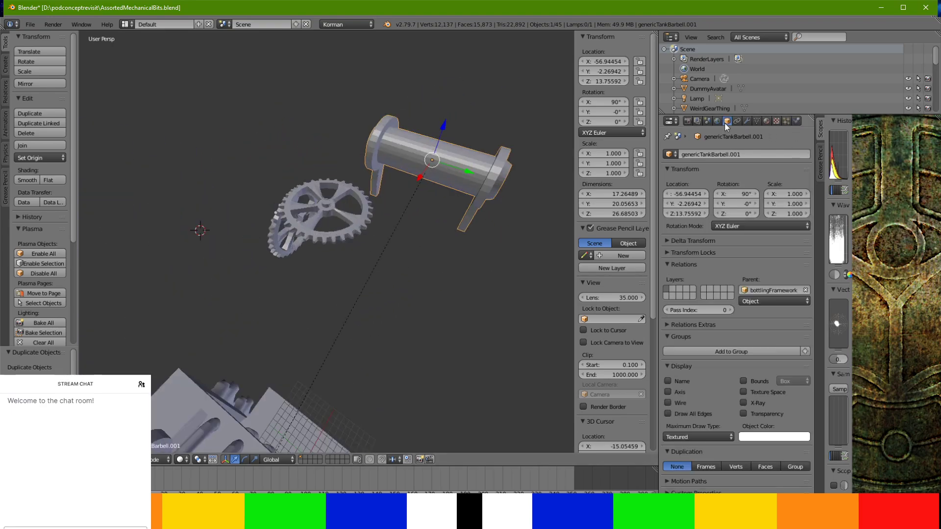
pyautogui.click(805, 290)
# Move the duplicated tank along X to about -74.43 and enter edit mode on it
pyautogui.moveTo(456, 240); pyautogui.dragTo(354, 236, button='middle')
pyautogui.moveTo(349, 225); pyautogui.dragTo(451, 239)
pyautogui.moveTo(454, 242); pyautogui.dragTo(330, 240, button='middle')
pyautogui.scroll(-7, 329, 238)
pyautogui.scroll(6, 296, 228)
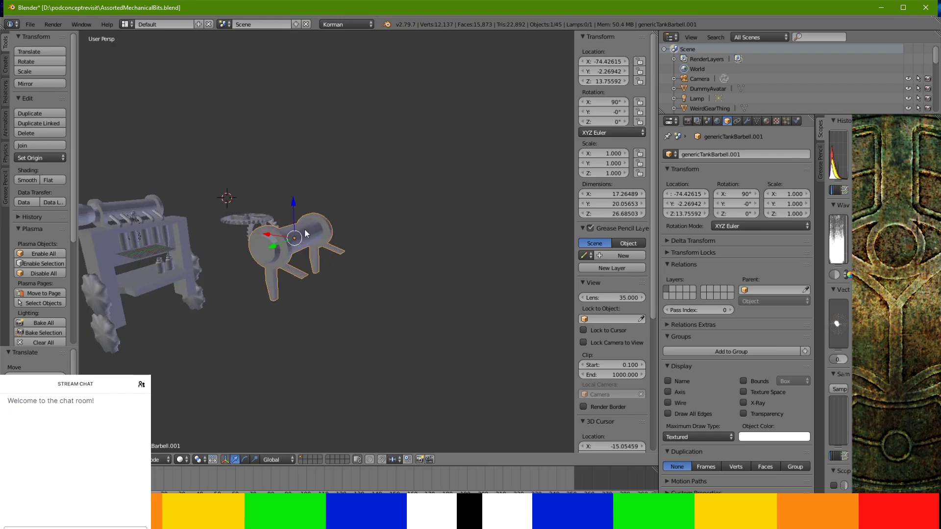
pyautogui.scroll(2, 338, 201)
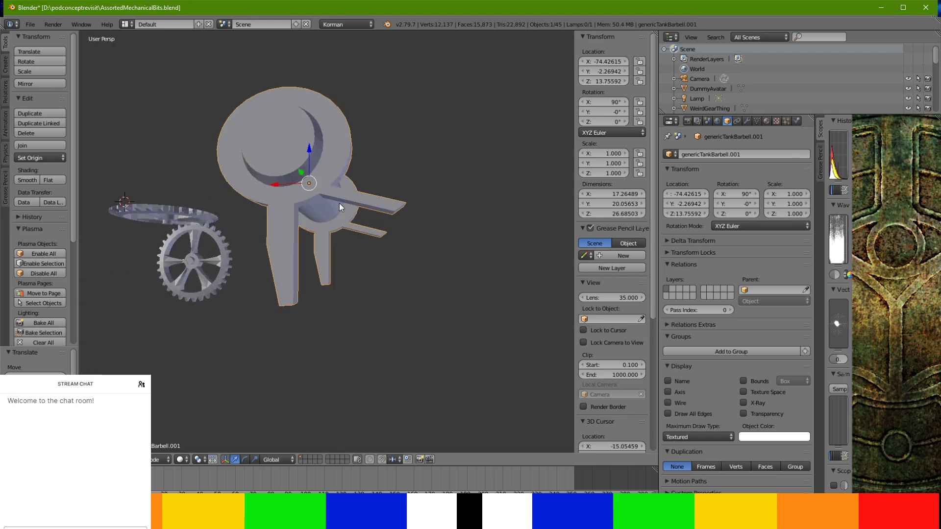
pyautogui.press('Tab')
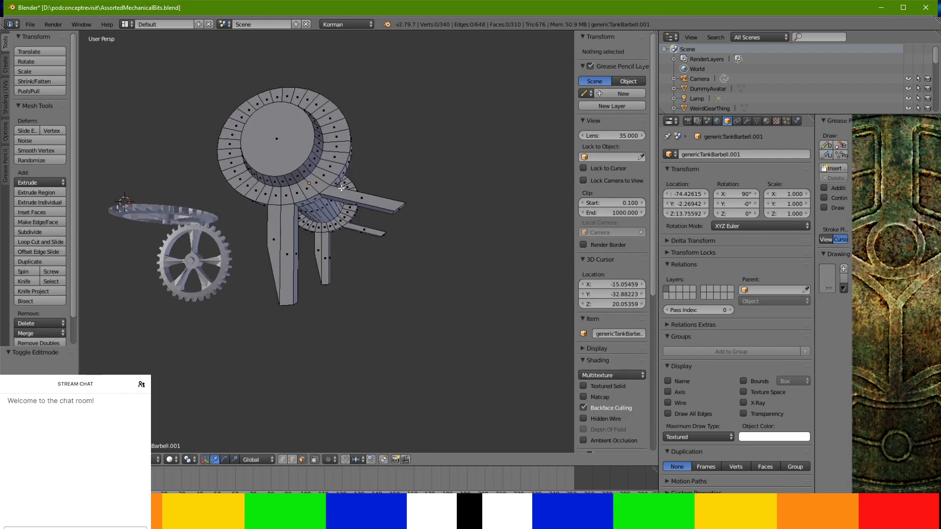
pyautogui.rightClick(347, 196)
pyautogui.moveTo(346, 197); pyautogui.dragTo(344, 158, button='middle')
pyautogui.keyDown('ctrl'); pyautogui.rightClick(350, 95); pyautogui.keyUp('ctrl')
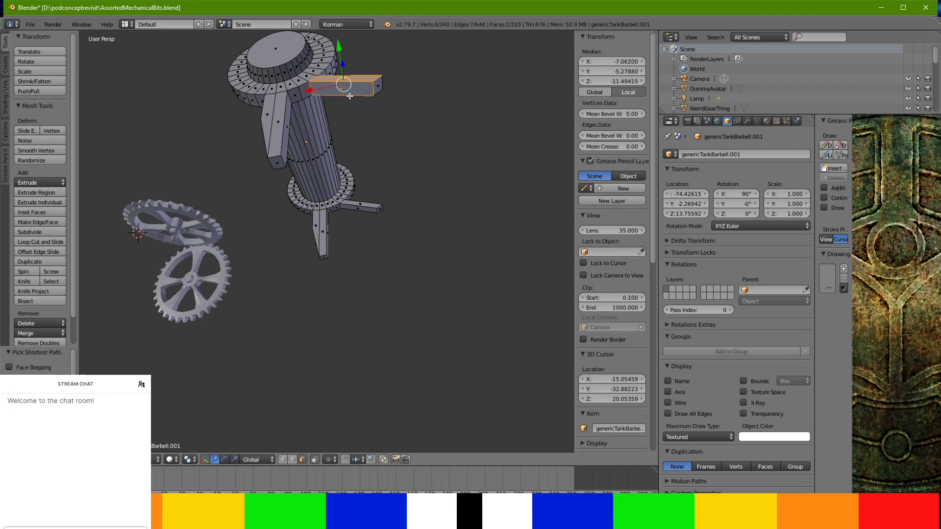
pyautogui.keyDown('ctrl'); pyautogui.rightClick(284, 133); pyautogui.keyUp('ctrl')
pyautogui.moveTo(285, 133); pyautogui.dragTo(341, 231, button='middle')
pyautogui.rightClick(462, 130)
pyautogui.rightClick(470, 166)
pyautogui.keyDown('ctrl'); pyautogui.rightClick(479, 195); pyautogui.keyUp('ctrl')
pyautogui.keyDown('ctrl'); pyautogui.rightClick(259, 173); pyautogui.keyUp('ctrl')
pyautogui.keyDown('ctrl'); pyautogui.rightClick(295, 290); pyautogui.keyUp('ctrl')
pyautogui.keyDown('ctrl'); pyautogui.rightClick(422, 255); pyautogui.keyUp('ctrl')
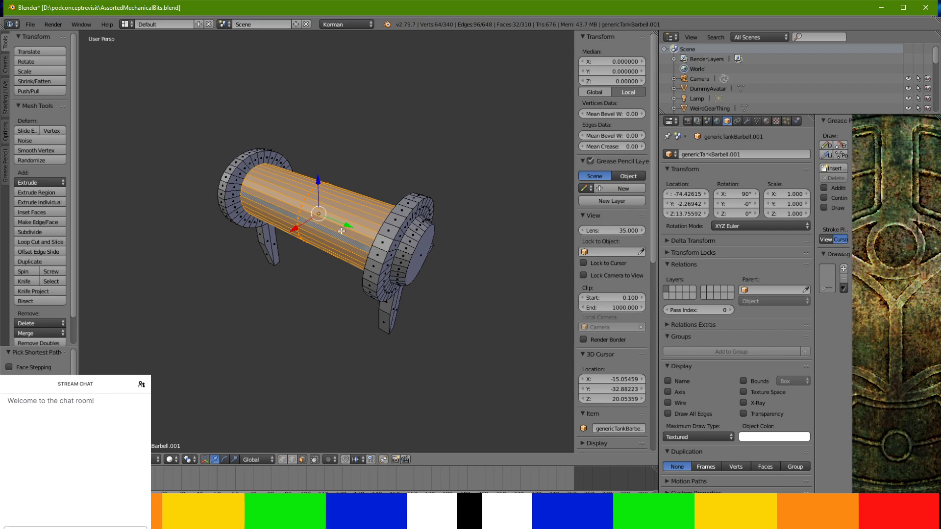
pyautogui.keyDown('ctrl'); pyautogui.rightClick(402, 256); pyautogui.keyUp('ctrl')
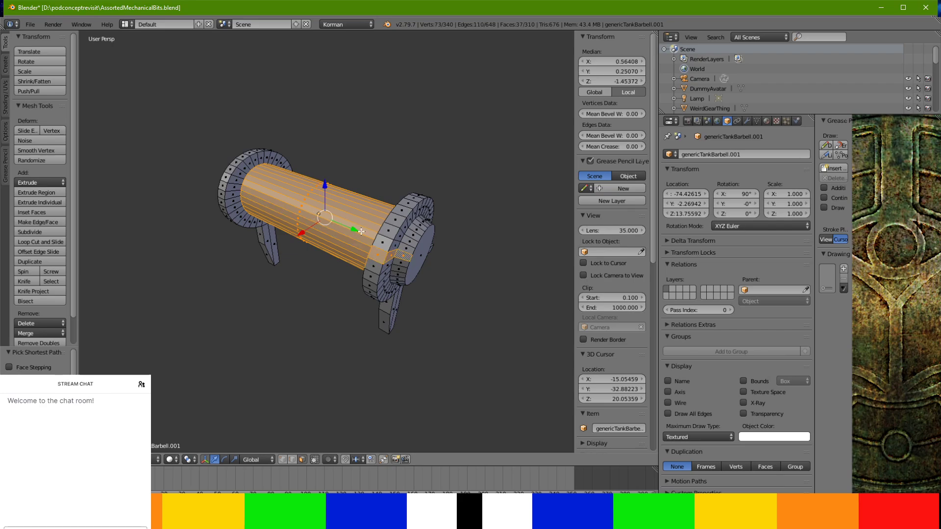
pyautogui.hotkey('ctrl', 'z')
pyautogui.keyDown('shift'); pyautogui.rightClick(422, 253); pyautogui.keyUp('shift')
pyautogui.moveTo(341, 240); pyautogui.dragTo(465, 244, button='middle')
pyautogui.keyDown('shift'); pyautogui.rightClick(358, 218); pyautogui.keyUp('shift')
pyautogui.moveTo(385, 223); pyautogui.dragTo(251, 260, button='middle')
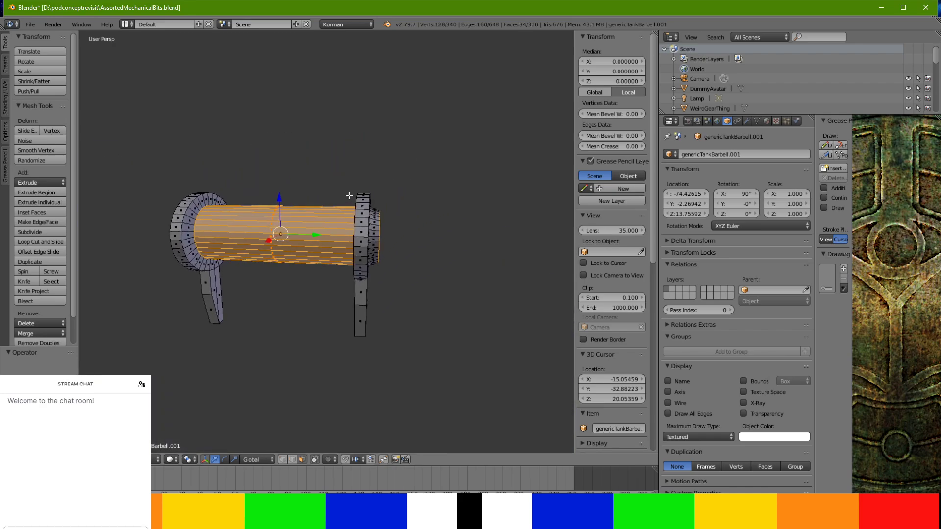
pyautogui.moveTo(376, 222); pyautogui.dragTo(357, 225, button='middle')
pyautogui.press('a')
pyautogui.press('a')
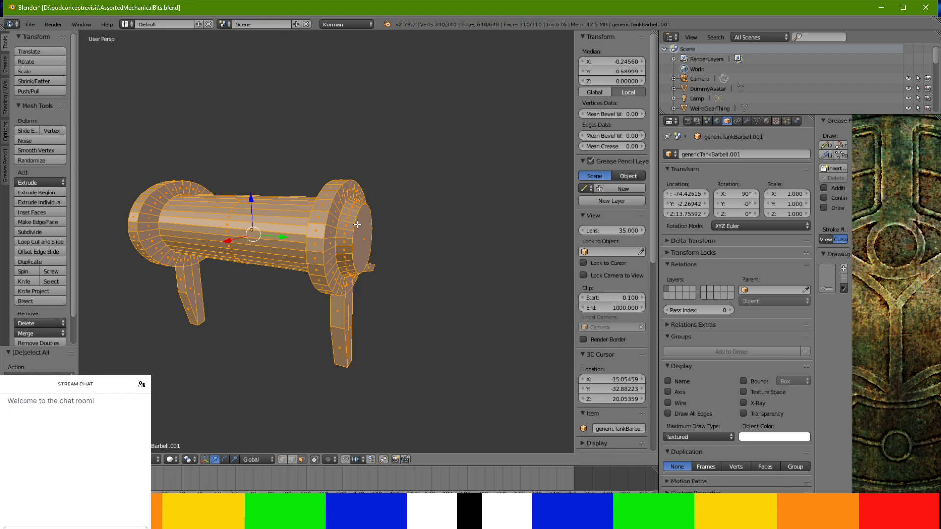
# Select the full ring of long faces around the tank's central cylinder
pyautogui.rightClick(252, 205)
pyautogui.keyDown('ctrl'); pyautogui.rightClick(260, 264); pyautogui.keyUp('ctrl')
pyautogui.moveTo(259, 263); pyautogui.dragTo(121, 203, button='middle')
pyautogui.keyDown('ctrl'); pyautogui.rightClick(299, 235); pyautogui.keyUp('ctrl')
pyautogui.moveTo(299, 236); pyautogui.dragTo(294, 280, button='middle')
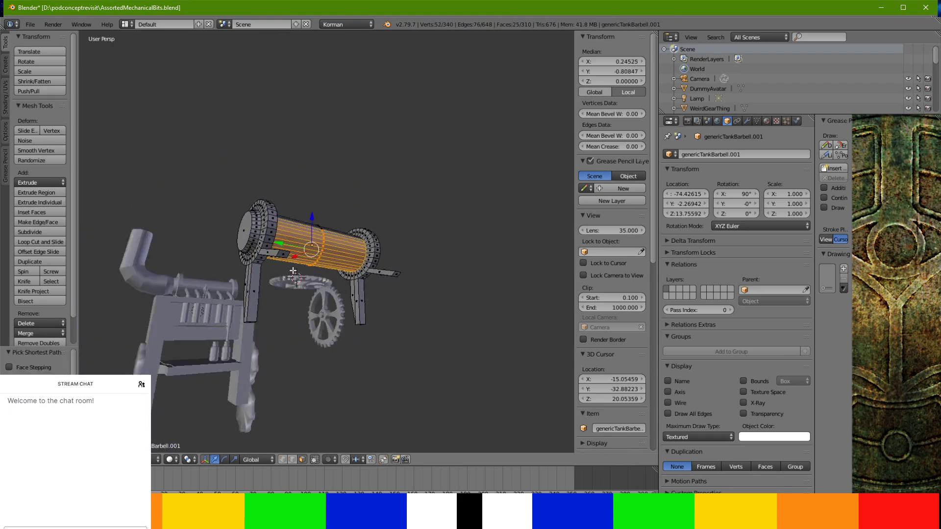
pyautogui.scroll(3, 289, 313)
pyautogui.moveTo(283, 333); pyautogui.dragTo(431, 363, button='middle')
pyautogui.keyDown('ctrl'); pyautogui.rightClick(304, 313); pyautogui.keyUp('ctrl')
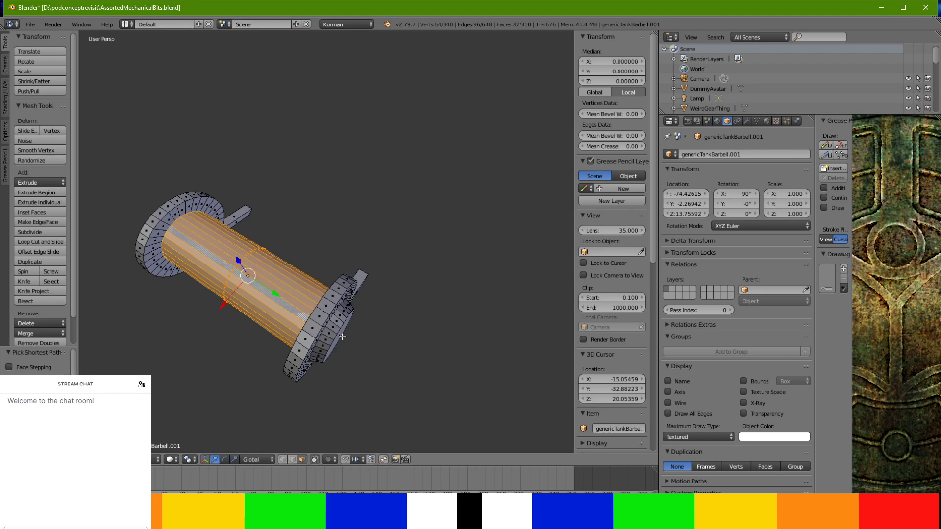
pyautogui.moveTo(337, 325); pyautogui.dragTo(348, 245, button='middle')
# Add the protruding cap at one end of the tank, including its side faces, to the cylinder selection
pyautogui.keyDown('ctrl'); pyautogui.rightClick(348, 241); pyautogui.keyUp('ctrl')
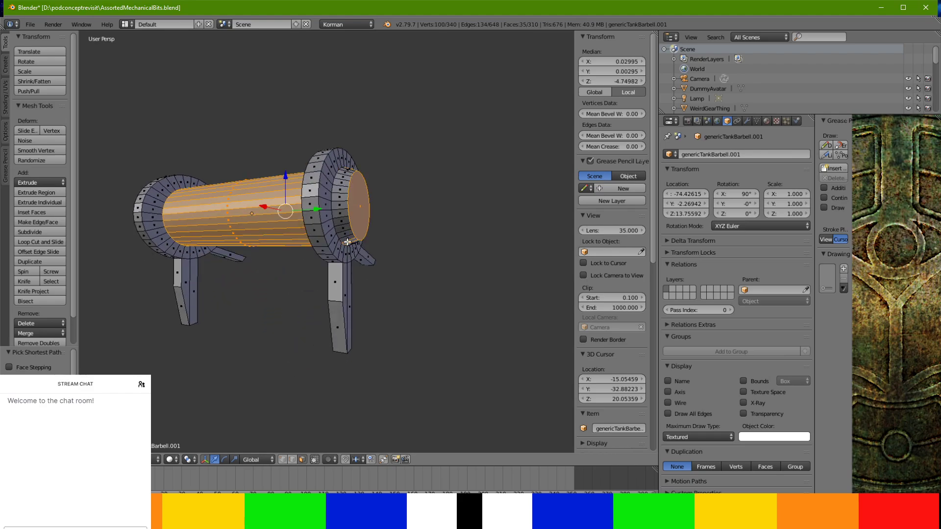
pyautogui.keyDown('ctrl'); pyautogui.rightClick(327, 175); pyautogui.keyUp('ctrl')
pyautogui.moveTo(327, 175); pyautogui.dragTo(344, 221, button='middle')
pyautogui.keyDown('ctrl'); pyautogui.rightClick(278, 289); pyautogui.keyUp('ctrl')
pyautogui.keyDown('ctrl'); pyautogui.rightClick(206, 240); pyautogui.keyUp('ctrl')
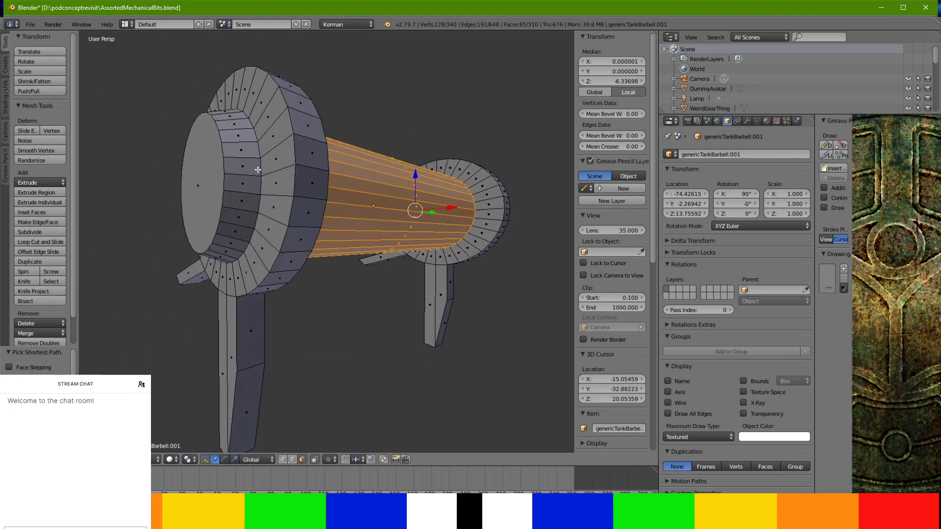
# Add the end face and side faces of the tank's opposite protruding cap to the selection
pyautogui.keyDown('shift'); pyautogui.rightClick(258, 169); pyautogui.keyUp('shift')
pyautogui.moveTo(223, 252); pyautogui.dragTo(415, 240, button='middle')
pyautogui.keyDown('alt'); pyautogui.keyDown('shift'); pyautogui.rightClick(491, 190); pyautogui.keyUp('shift'); pyautogui.keyUp('alt')
pyautogui.keyDown('shift'); pyautogui.rightClick(515, 171); pyautogui.keyUp('shift')
pyautogui.moveTo(500, 176); pyautogui.dragTo(439, 298, button='middle')
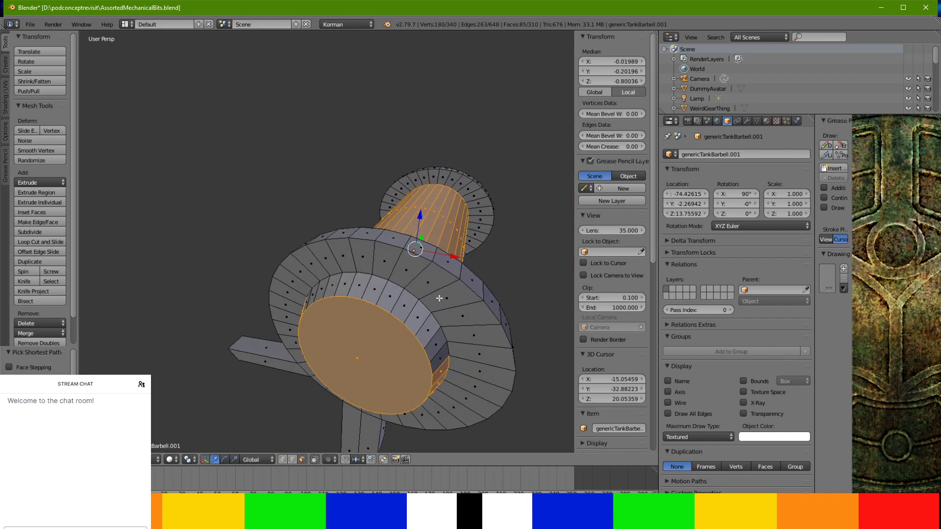
pyautogui.keyDown('alt'); pyautogui.keyDown('shift'); pyautogui.rightClick(349, 282); pyautogui.keyUp('shift'); pyautogui.keyUp('alt')
pyautogui.keyDown('ctrl'); pyautogui.rightClick(307, 303); pyautogui.keyUp('ctrl')
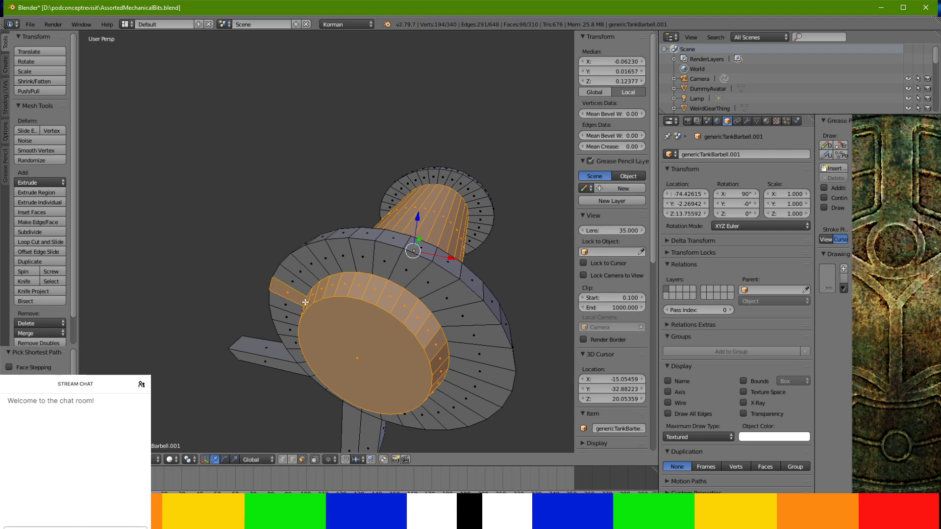
# Scale up the selected cylinder and end caps so the tank body thickens and its caps protrude further
pyautogui.moveTo(306, 303); pyautogui.dragTo(266, 254, button='middle')
pyautogui.scroll(3, 349, 240)
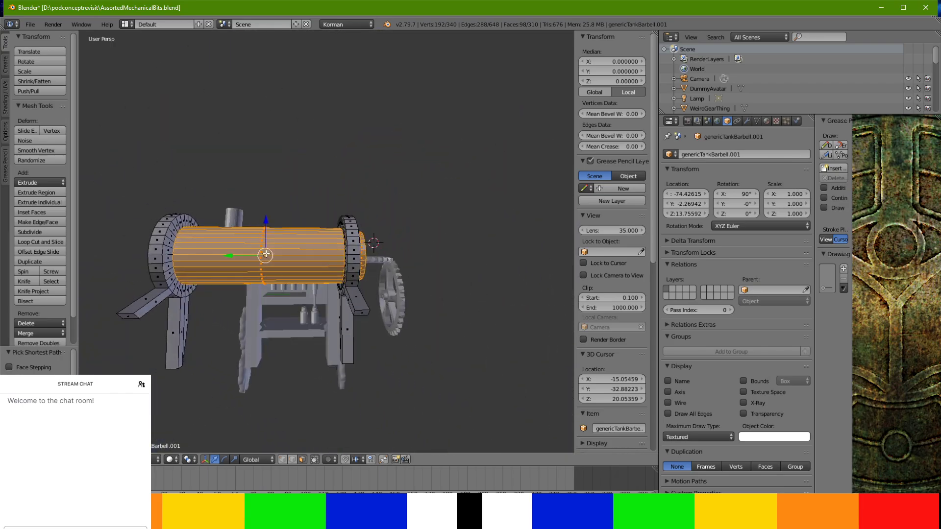
pyautogui.moveTo(386, 251); pyautogui.dragTo(423, 267, button='middle')
pyautogui.press('s')
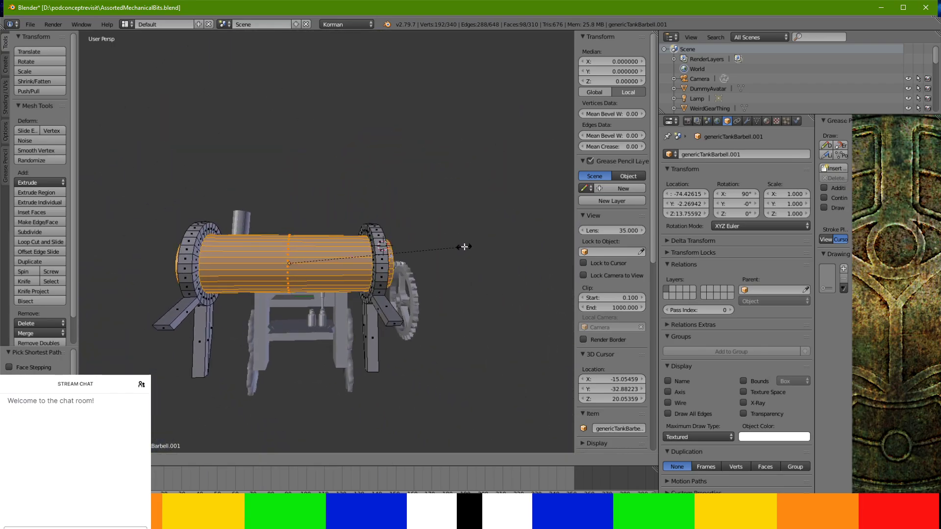
pyautogui.click(486, 222)
pyautogui.moveTo(477, 227)
pyautogui.mouseDown(button='middle')
pyautogui.moveTo(426, 147)
pyautogui.moveTo(515, 196)
pyautogui.moveTo(493, 221)
pyautogui.moveTo(508, 231)
pyautogui.moveTo(471, 239)
pyautogui.mouseUp(button='middle')
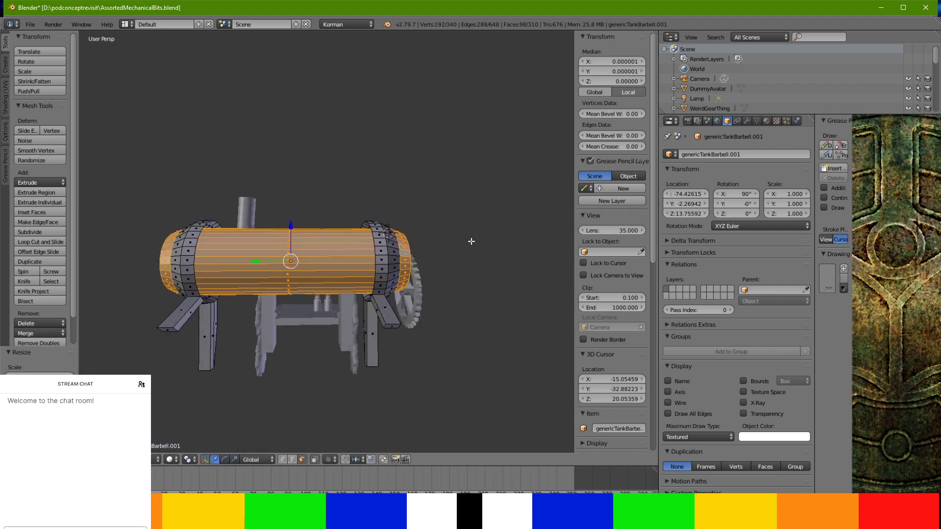
# Select only the central cylinder's ring of faces and shorten it slightly by scaling along Y
pyautogui.scroll(3, 461, 241)
pyautogui.rightClick(314, 265)
pyautogui.moveTo(295, 323); pyautogui.dragTo(317, 231, button='middle')
pyautogui.keyDown('ctrl'); pyautogui.rightClick(299, 324); pyautogui.keyUp('ctrl')
pyautogui.moveTo(299, 325); pyautogui.dragTo(421, 213, button='middle')
pyautogui.keyDown('ctrl'); pyautogui.rightClick(420, 214); pyautogui.keyUp('ctrl')
pyautogui.keyDown('ctrl'); pyautogui.rightClick(403, 175); pyautogui.keyUp('ctrl')
pyautogui.moveTo(403, 175); pyautogui.dragTo(377, 227, button='middle')
pyautogui.keyDown('ctrl'); pyautogui.rightClick(312, 300); pyautogui.keyUp('ctrl')
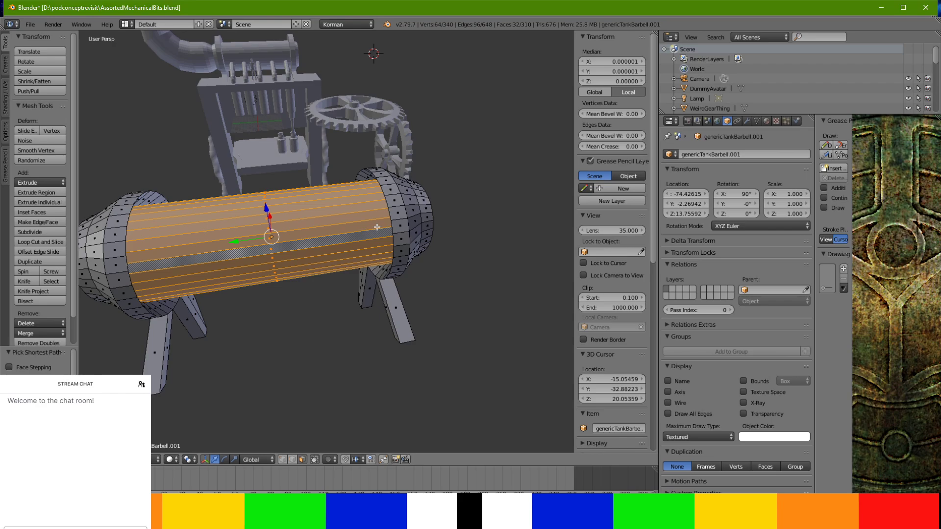
pyautogui.press('s')
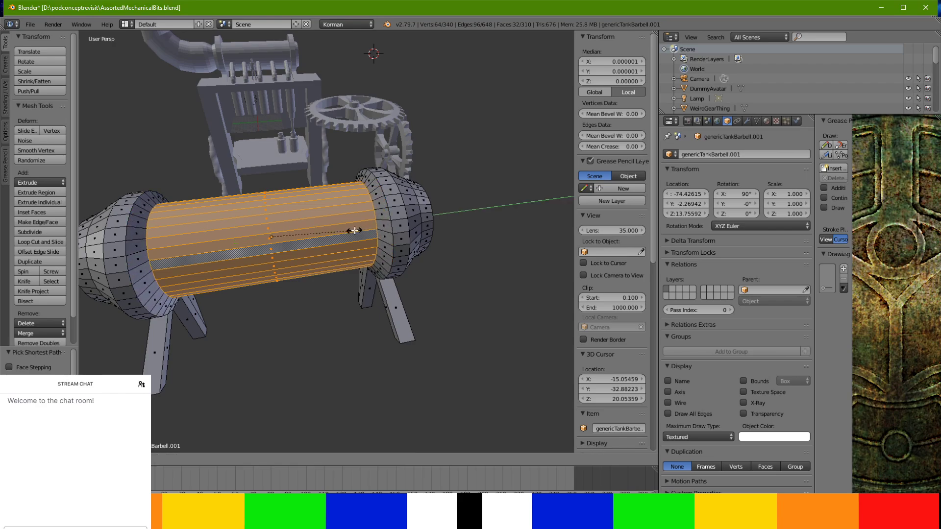
pyautogui.click(347, 231)
pyautogui.moveTo(348, 231); pyautogui.dragTo(323, 172, button='middle')
pyautogui.press('s')
pyautogui.rightClick(327, 167)
pyautogui.press('s')
pyautogui.rightClick(384, 195)
pyautogui.press('s')
pyautogui.rightClick(377, 195)
pyautogui.moveTo(377, 195); pyautogui.dragTo(405, 182, button='middle')
pyautogui.scroll(-3, 448, 209)
pyautogui.scroll(2, 223, 262)
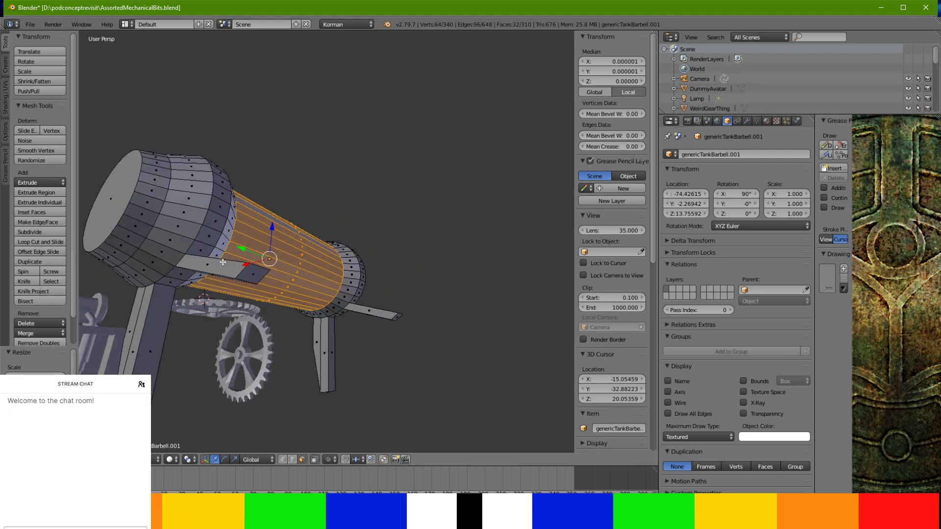
# Select the outer end faces of the tank's two side brackets and raise them slightly to about -4.33 on local Y
pyautogui.rightClick(252, 272)
pyautogui.moveTo(397, 317); pyautogui.dragTo(433, 332, button='middle')
pyautogui.moveTo(384, 287); pyautogui.dragTo(383, 270)
pyautogui.moveTo(383, 270); pyautogui.dragTo(361, 274, button='middle')
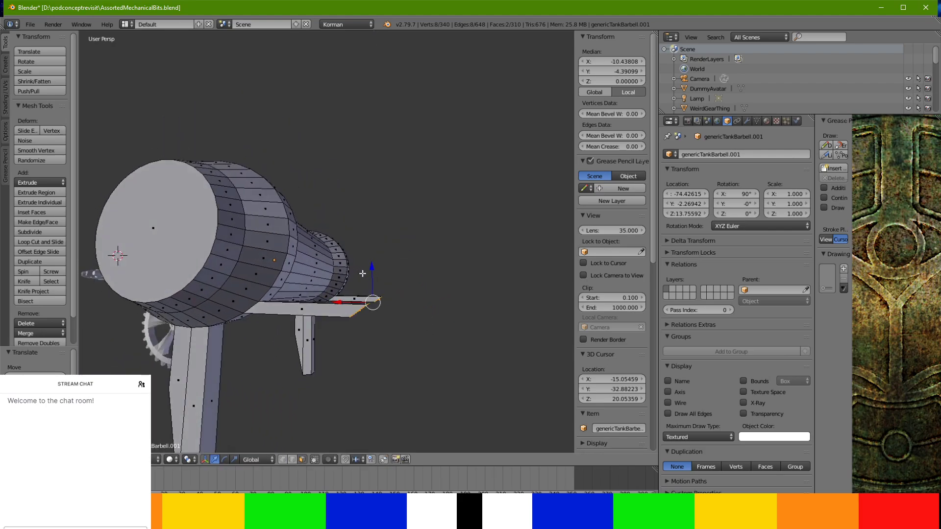
pyautogui.scroll(10, 361, 275)
pyautogui.moveTo(363, 276); pyautogui.dragTo(369, 277)
pyautogui.scroll(-10, 371, 273)
pyautogui.moveTo(371, 273); pyautogui.dragTo(566, 307, button='middle')
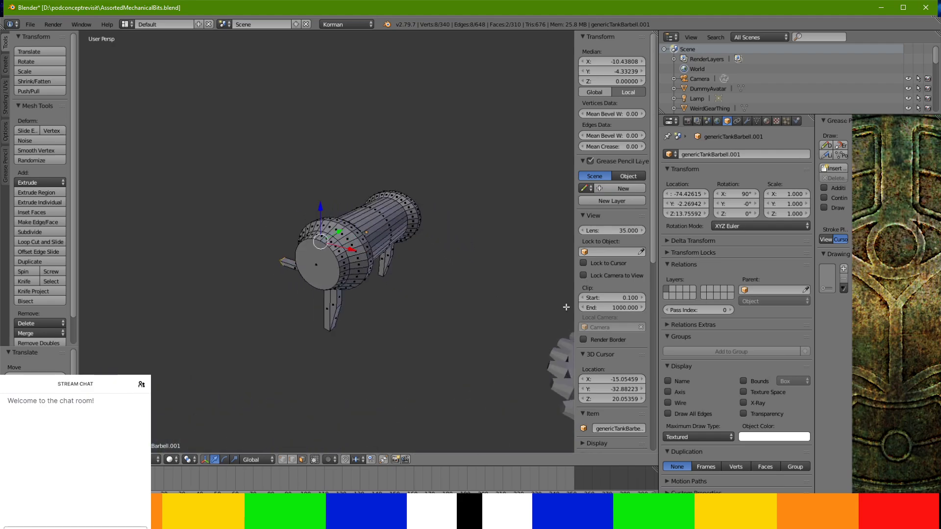
# Extrude the circular caps at both ends of the tank and scale the extruded caps smaller
pyautogui.moveTo(446, 265); pyautogui.dragTo(298, 291, button='middle')
pyautogui.keyDown('shift'); pyautogui.rightClick(373, 317); pyautogui.keyUp('shift')
pyautogui.moveTo(375, 318)
pyautogui.mouseDown(button='middle')
pyautogui.moveTo(459, 306)
pyautogui.moveTo(368, 307)
pyautogui.mouseUp(button='middle')
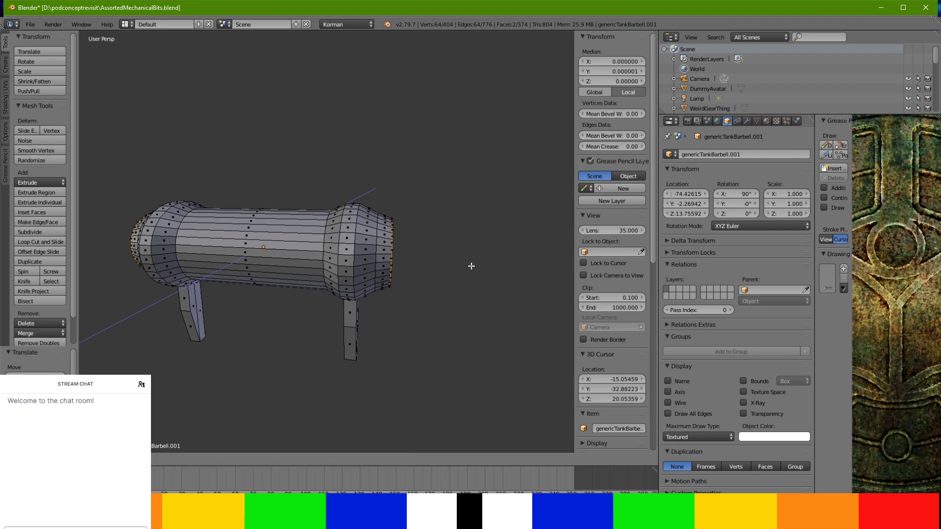
pyautogui.click(508, 275)
pyautogui.press('s')
pyautogui.click(494, 277)
pyautogui.moveTo(489, 275); pyautogui.dragTo(542, 278, button='middle')
pyautogui.scroll(4, 542, 277)
pyautogui.press('s')
pyautogui.click(519, 272)
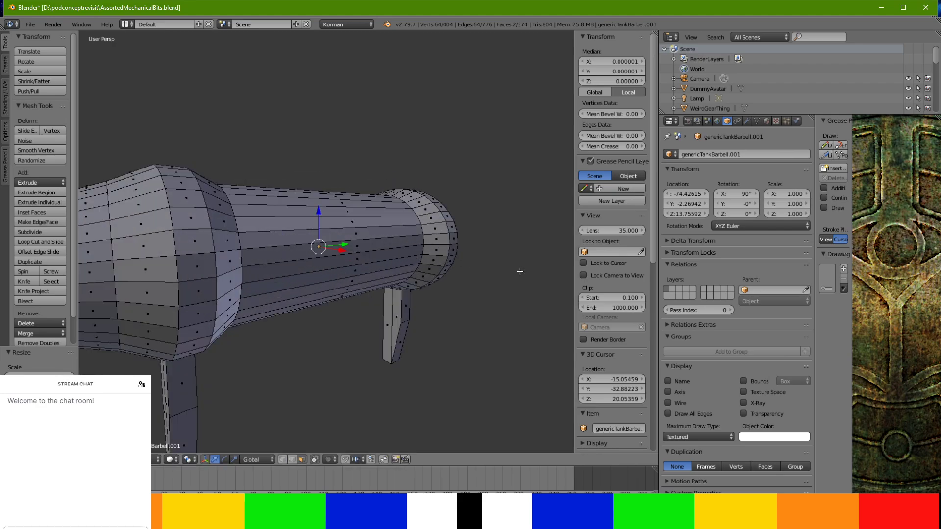
# Refine the size of both extruded end caps and scale their spacing along the Y axis
pyautogui.scroll(-2, 519, 270)
pyautogui.moveTo(521, 269); pyautogui.dragTo(462, 261, button='middle')
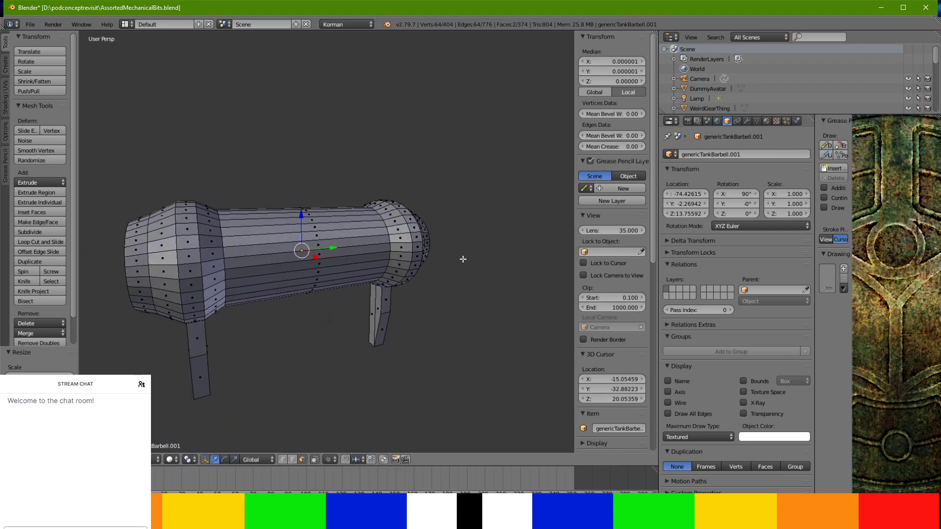
pyautogui.press('s')
pyautogui.click(481, 256)
pyautogui.press('s')
pyautogui.click(476, 256)
pyautogui.moveTo(475, 256); pyautogui.dragTo(422, 247, button='middle')
pyautogui.scroll(1, 422, 248)
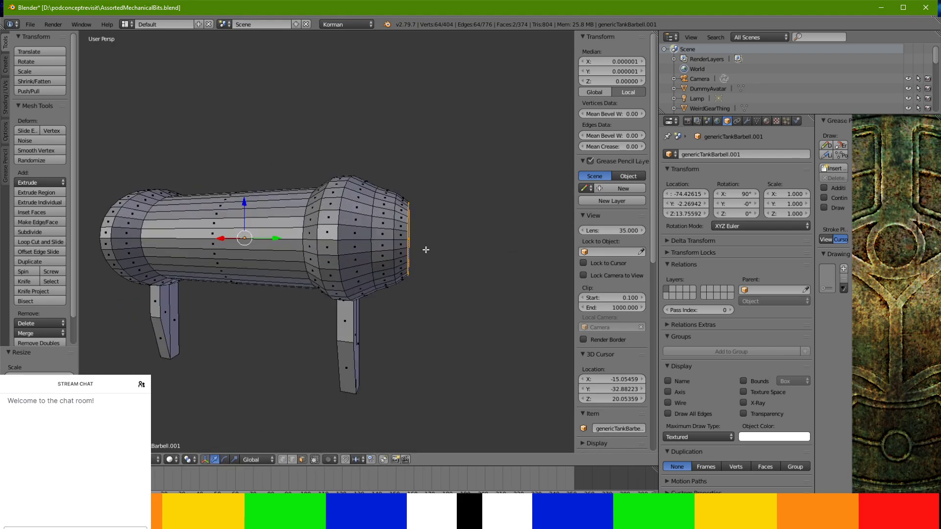
pyautogui.press('s')
pyautogui.press('y')
pyautogui.click(427, 250)
pyautogui.moveTo(426, 252); pyautogui.dragTo(410, 252, button='middle')
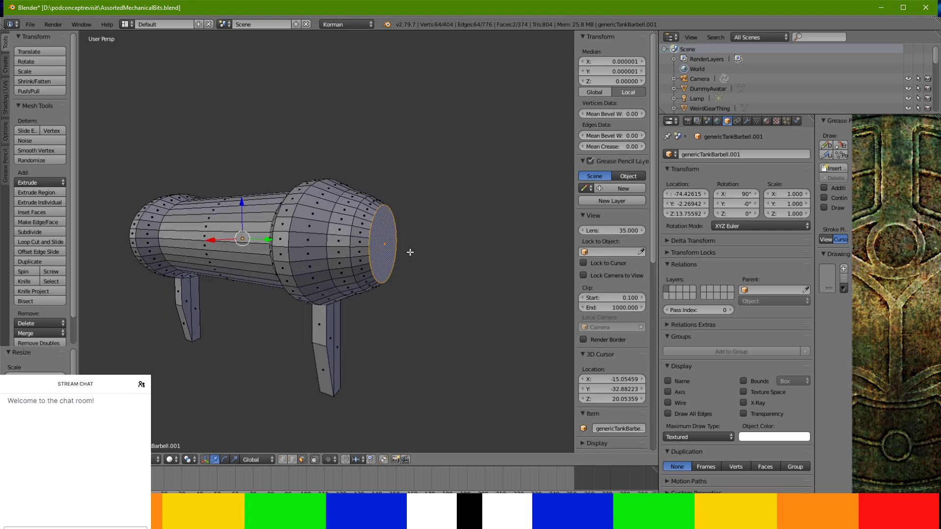
# Extrude both end caps again, shrink them and scale them along Y to recess them into the tank ends
pyautogui.press('s')
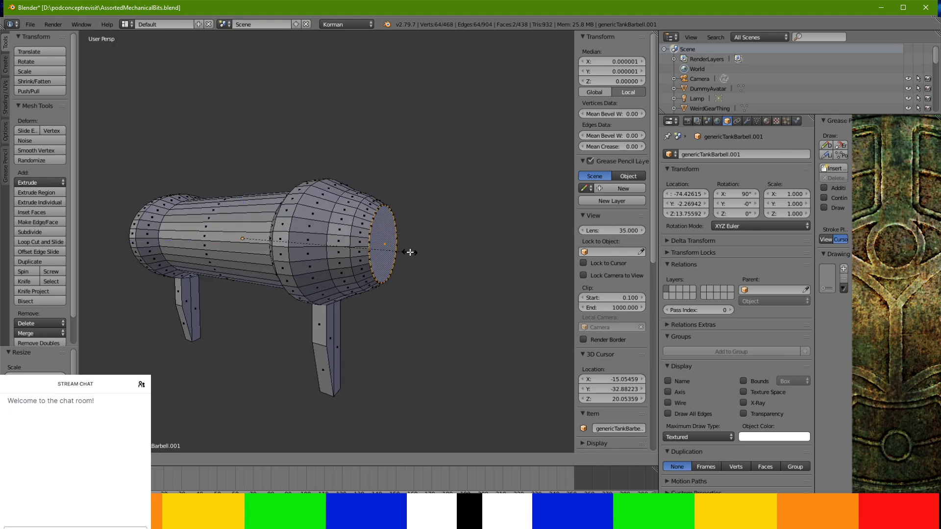
pyautogui.click(431, 252)
pyautogui.press('e')
pyautogui.click(409, 251)
pyautogui.press('s')
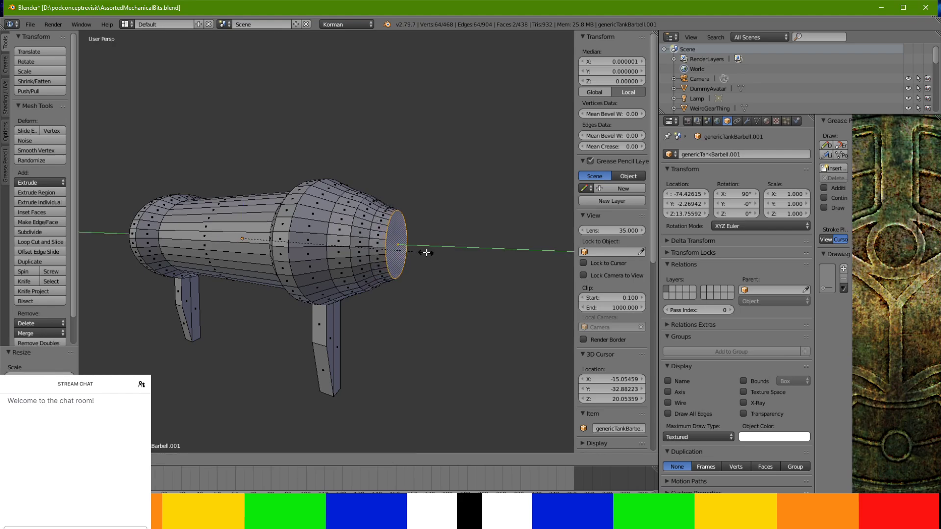
pyautogui.click(405, 253)
pyautogui.moveTo(405, 252); pyautogui.dragTo(341, 275, button='middle')
# Delete the unwanted faces on the tank's side brackets, leaving them open for rebuilding
pyautogui.scroll(5, 393, 258)
pyautogui.press('Tab')
pyautogui.press('Tab')
pyautogui.press('x')
pyautogui.click(230, 300)
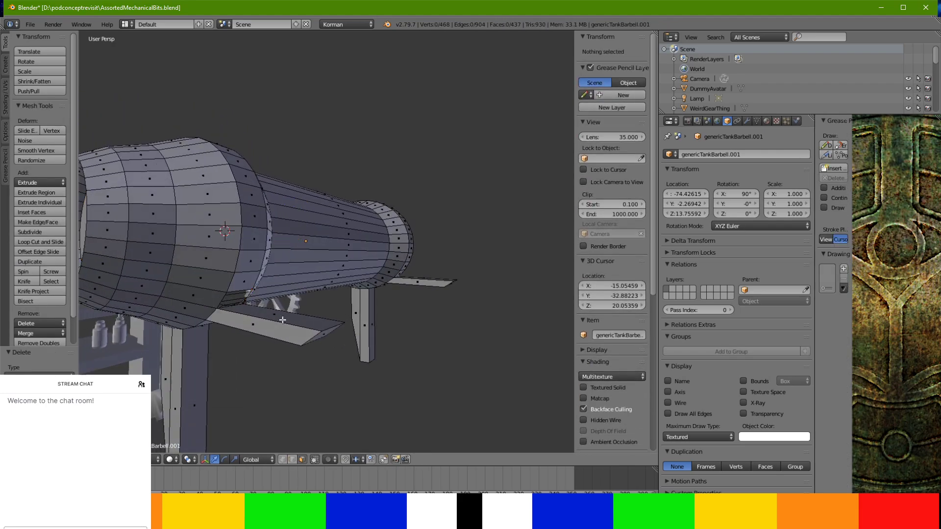
pyautogui.moveTo(304, 319); pyautogui.dragTo(145, 325, button='middle')
pyautogui.rightClick(480, 311)
pyautogui.keyDown('shift'); pyautogui.rightClick(463, 317); pyautogui.keyUp('shift')
pyautogui.press('x')
pyautogui.click(469, 299)
# Rebuild the first open side bracket by filling its gaps with two triangular faces and a four-sided top face
pyautogui.moveTo(468, 298); pyautogui.dragTo(392, 416, button='middle')
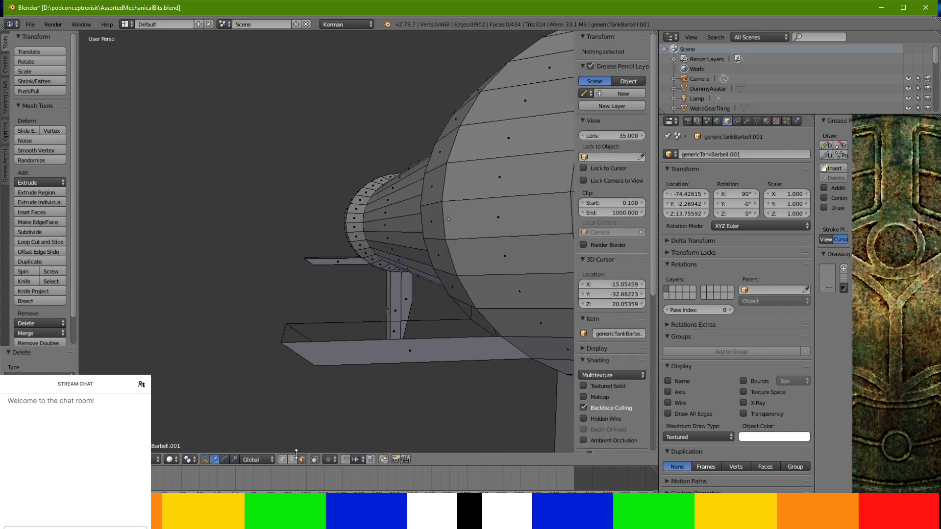
pyautogui.rightClick(282, 325)
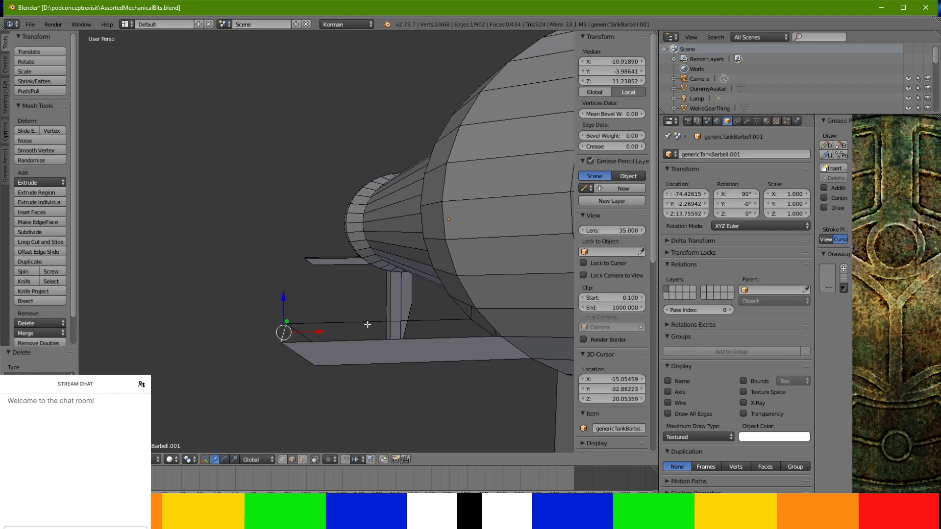
pyautogui.moveTo(454, 321); pyautogui.dragTo(463, 289, button='middle')
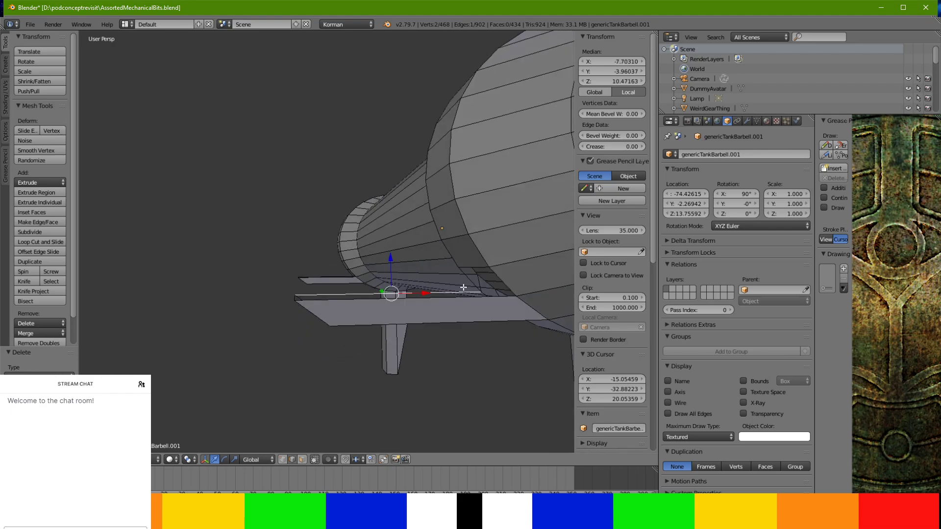
pyautogui.keyDown('shift'); pyautogui.rightClick(469, 279); pyautogui.keyUp('shift')
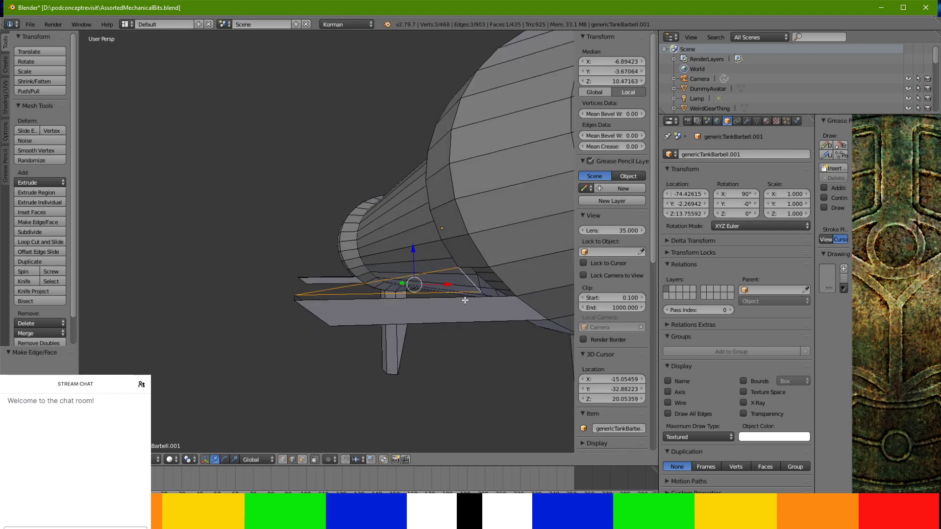
pyautogui.keyDown('shift'); pyautogui.rightClick(478, 291); pyautogui.keyUp('shift')
pyautogui.keyDown('shift'); pyautogui.rightClick(499, 277); pyautogui.keyUp('shift')
pyautogui.press('f')
pyautogui.moveTo(499, 277); pyautogui.dragTo(431, 306, button='middle')
pyautogui.keyDown('shift'); pyautogui.rightClick(495, 278); pyautogui.keyUp('shift')
pyautogui.keyDown('ctrl'); pyautogui.rightClick(413, 311); pyautogui.keyUp('ctrl')
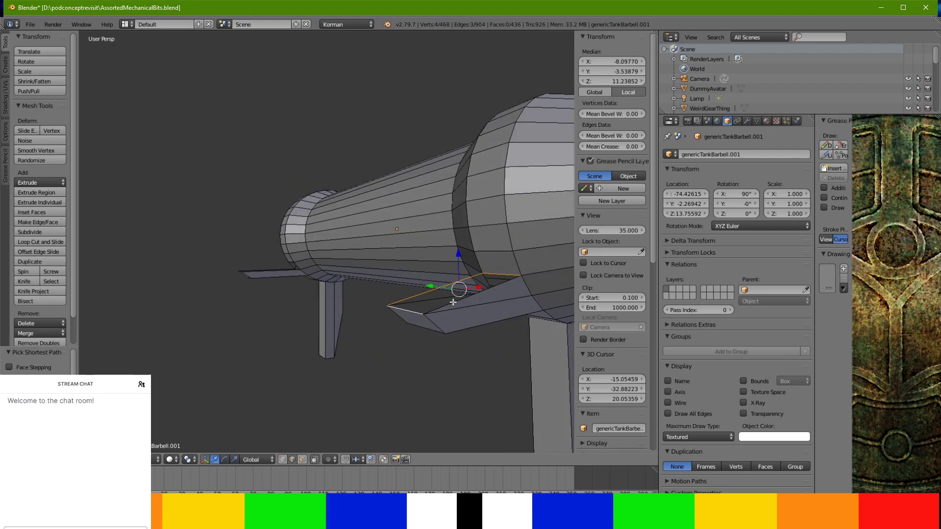
pyautogui.press('f')
pyautogui.moveTo(456, 302); pyautogui.dragTo(502, 311, button='middle')
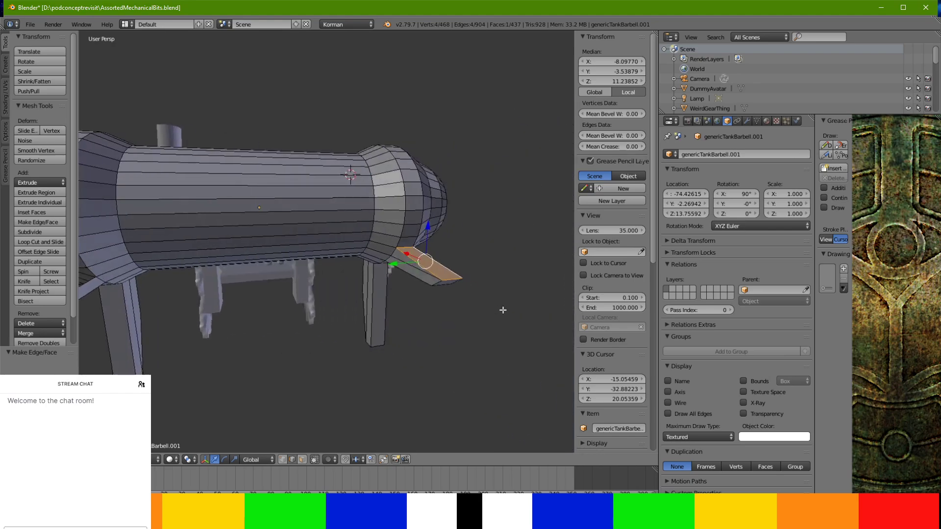
# Select the open edges of the opposite side bracket and create a triangular face between them
pyautogui.moveTo(324, 340); pyautogui.dragTo(519, 320, button='middle')
pyautogui.scroll(1, 481, 340)
pyautogui.rightClick(284, 313)
pyautogui.keyDown('shift'); pyautogui.rightClick(270, 299); pyautogui.keyUp('shift')
pyautogui.rightClick(271, 299)
pyautogui.rightClick(272, 301)
pyautogui.moveTo(273, 303); pyautogui.dragTo(314, 313, button='middle')
pyautogui.keyDown('shift'); pyautogui.rightClick(293, 323); pyautogui.keyUp('shift')
pyautogui.press('f')
# Close the opposite bracket's remaining openings with another triangular face and a four-sided face
pyautogui.rightClick(230, 308)
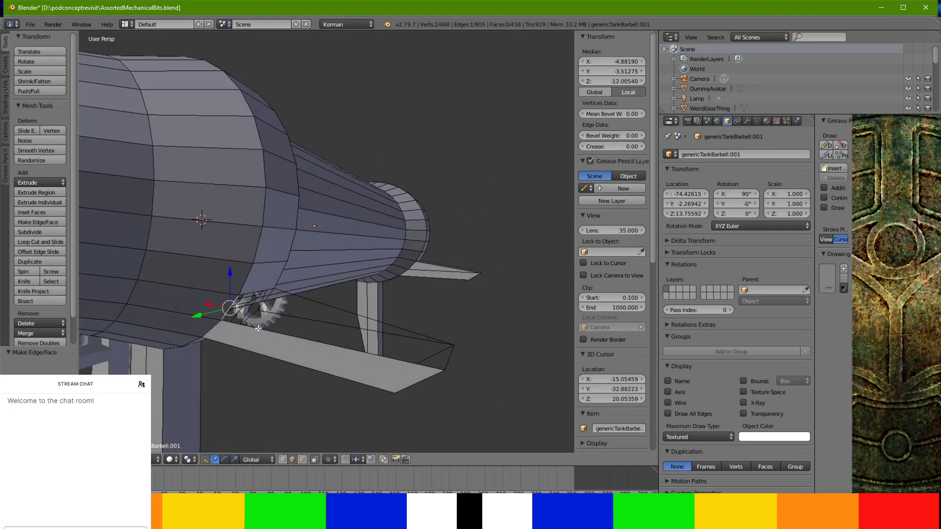
pyautogui.press('f')
pyautogui.rightClick(307, 299)
pyautogui.keyDown('ctrl'); pyautogui.rightClick(335, 314); pyautogui.keyUp('ctrl')
pyautogui.press('f')
# Rename the tank object to genericTankholding
pyautogui.moveTo(265, 288); pyautogui.dragTo(395, 317, button='middle')
pyautogui.scroll(-4, 251, 284)
pyautogui.scroll(-5, 221, 306)
pyautogui.scroll(3, 416, 320)
pyautogui.moveTo(416, 318); pyautogui.dragTo(404, 280, button='middle')
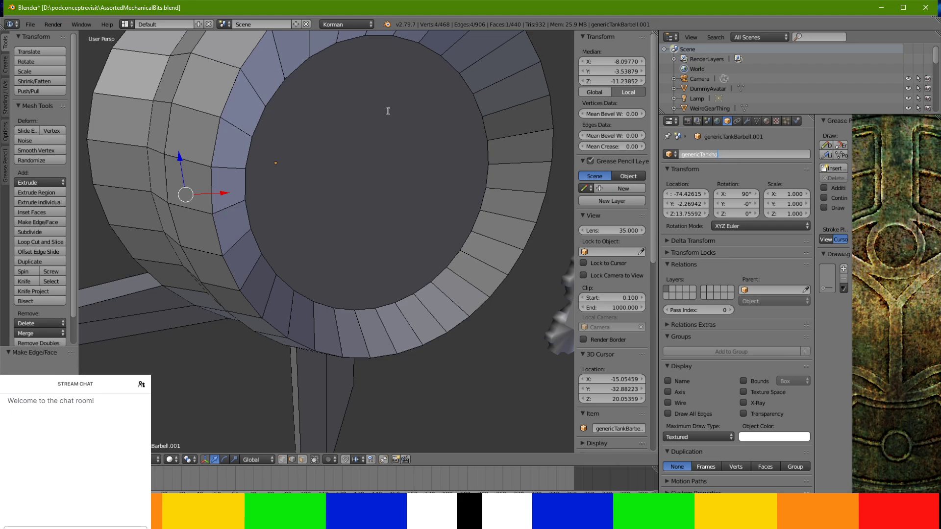
pyautogui.press('Return')
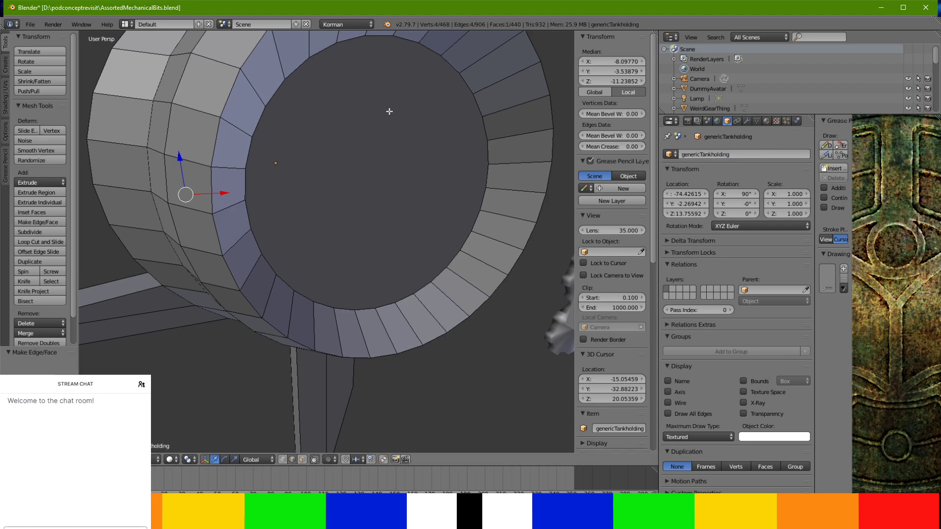
# Select the entire tank mesh and scale it up to overall dimensions of about 55.7 × 64.7 × 108.0
pyautogui.scroll(-8, 389, 112)
pyautogui.moveTo(389, 112); pyautogui.dragTo(486, 126, button='middle')
pyautogui.scroll(2, 472, 133)
pyautogui.press('a')
pyautogui.press('a')
pyautogui.press('s')
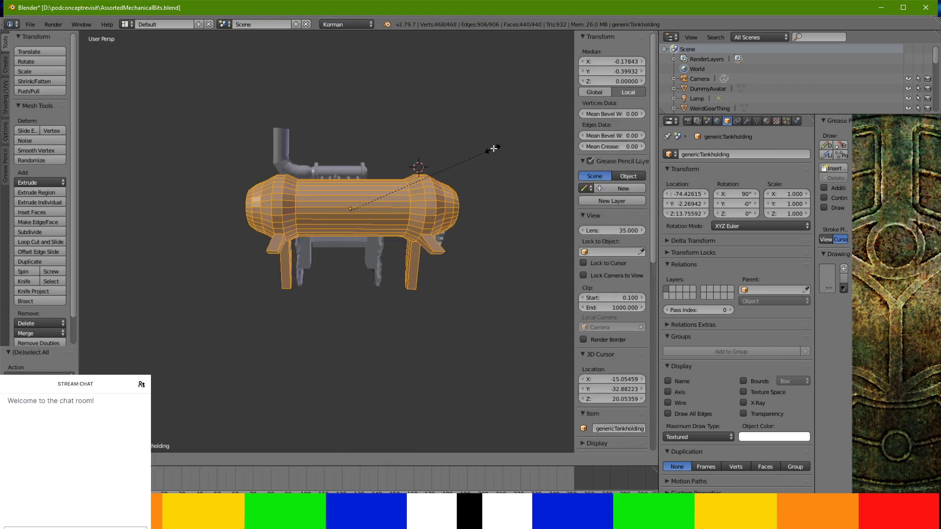
pyautogui.click(135, 141)
pyautogui.moveTo(197, 195); pyautogui.dragTo(343, 202, button='middle')
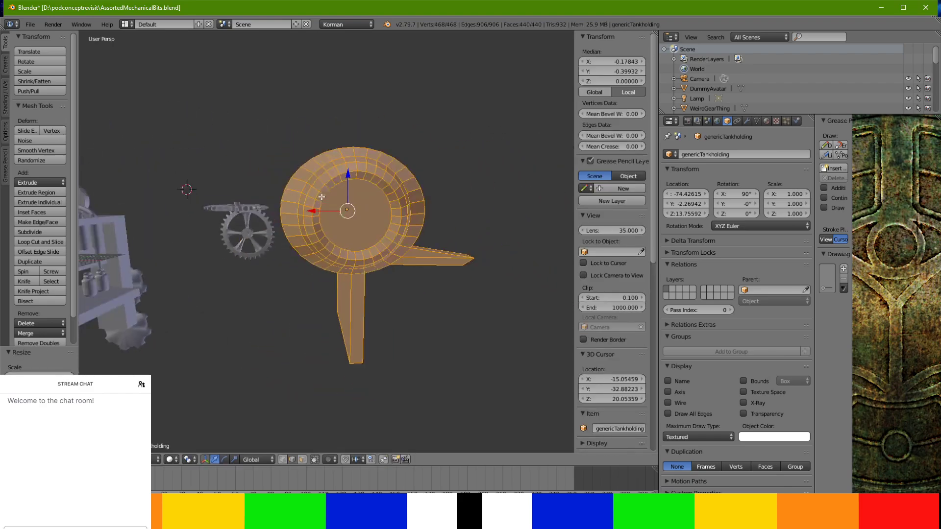
pyautogui.scroll(-3, 343, 204)
pyautogui.scroll(5, 344, 204)
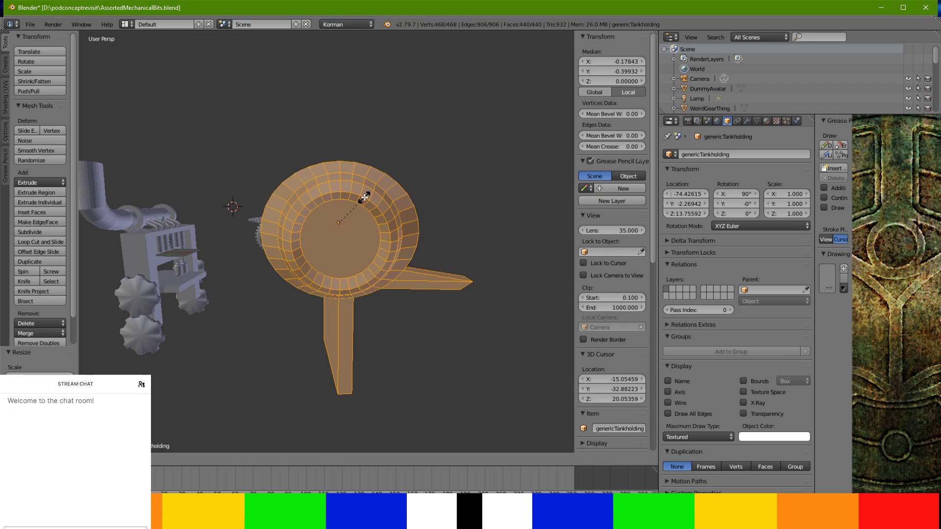
pyautogui.scroll(-2, 353, 210)
# Return to Object Mode and move the tank along the Y axis to about 64.97
pyautogui.press('Tab')
pyautogui.moveTo(361, 215); pyautogui.dragTo(333, 226, button='middle')
pyautogui.press('g')
pyautogui.press('y')
pyautogui.click(184, 234)
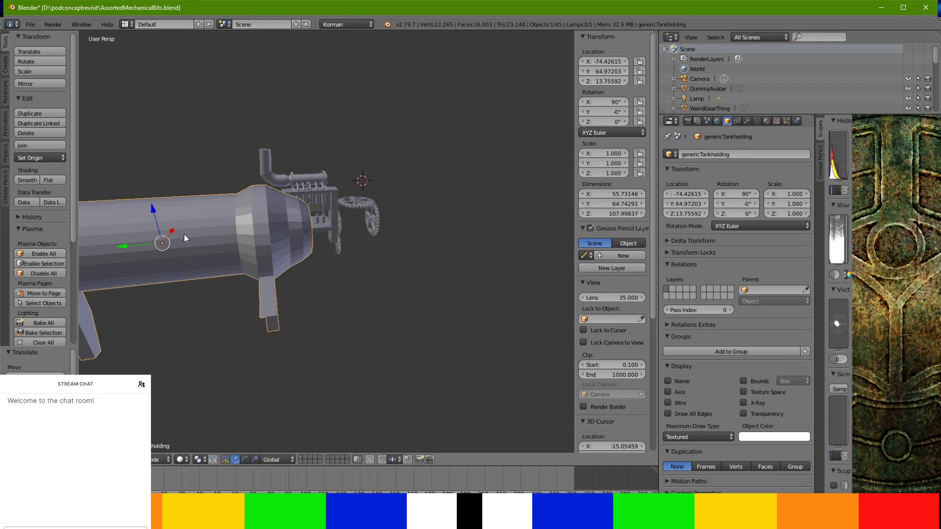
# Rotate the tank 180 degrees about the Z axis and apply its rotation
pyautogui.moveTo(184, 234); pyautogui.dragTo(91, 253, button='middle')
pyautogui.write('rz')
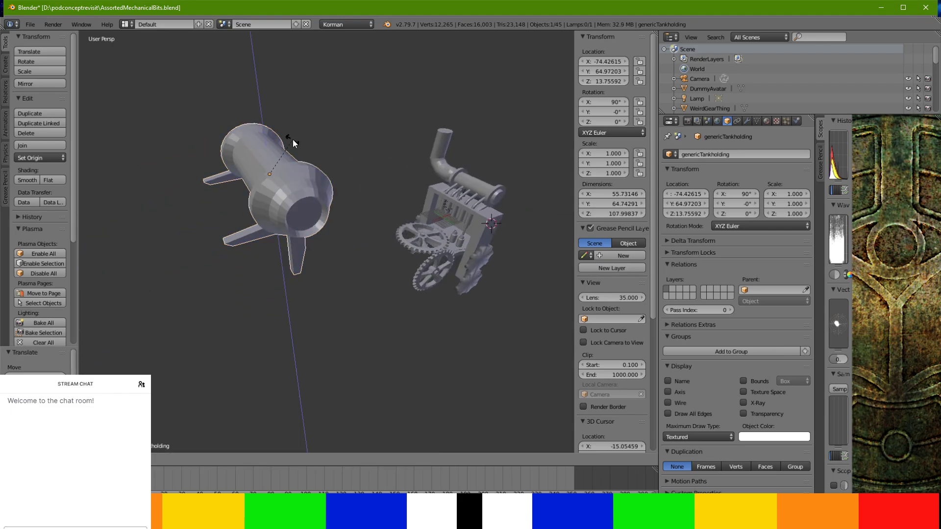
pyautogui.write('180')
pyautogui.press('Return')
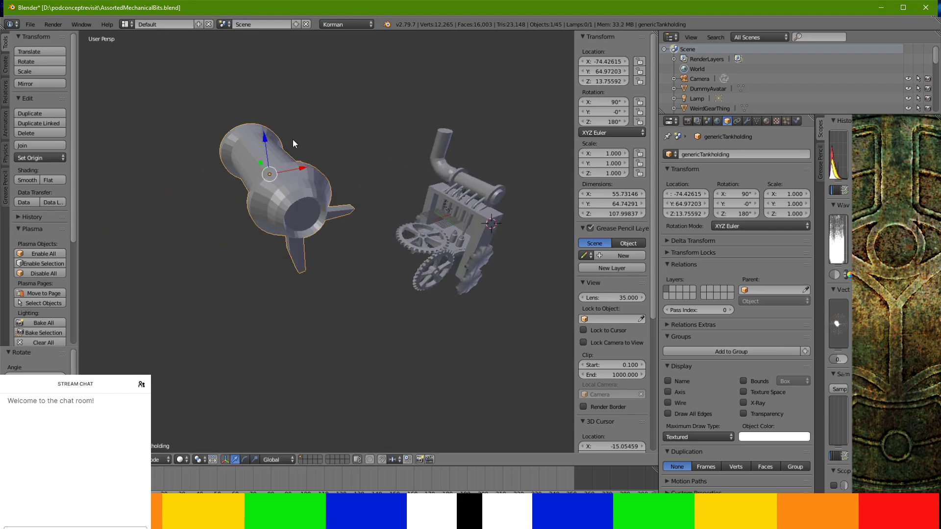
pyautogui.hotkey('ctrl', 'a')
pyautogui.click(293, 140)
# Move the tank along X to about 89.4 and raise it along Z
pyautogui.press('g')
pyautogui.press('x')
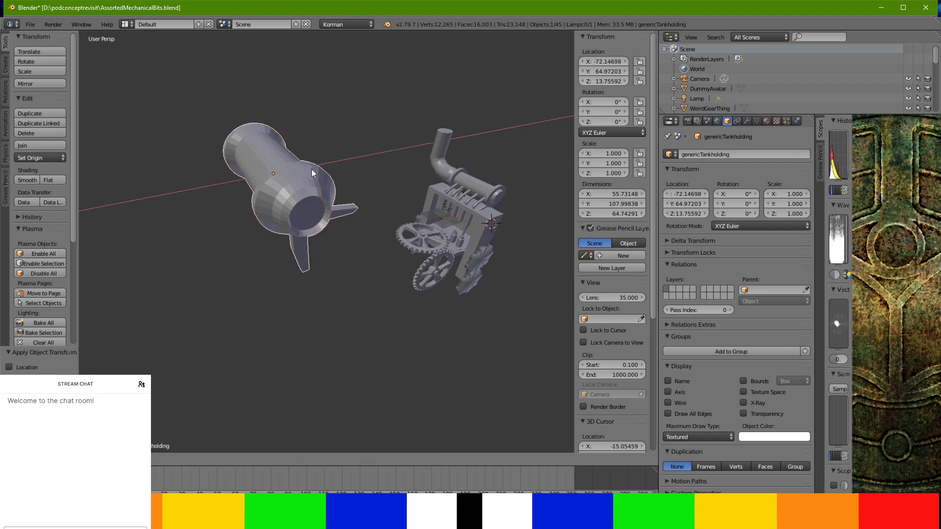
pyautogui.click(503, 81)
pyautogui.moveTo(504, 81); pyautogui.dragTo(472, 187, button='middle')
pyautogui.moveTo(460, 181); pyautogui.dragTo(426, 75)
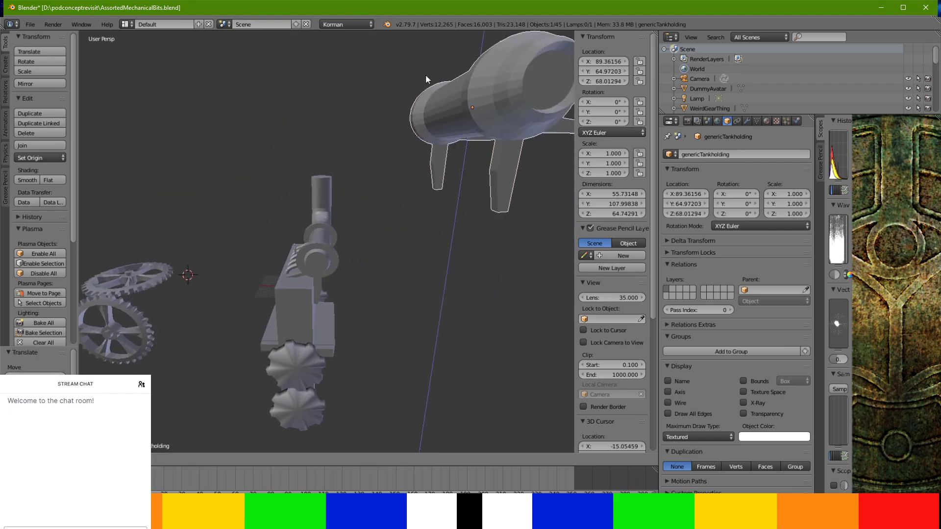
# Position the tank above the machine at about X 64.0, Y 57.6, Z 99.1
pyautogui.scroll(-3, 444, 111)
pyautogui.moveTo(444, 111); pyautogui.dragTo(417, 130, button='middle')
pyautogui.moveTo(422, 123); pyautogui.dragTo(421, 91)
pyautogui.moveTo(453, 127); pyautogui.dragTo(415, 130)
pyautogui.moveTo(415, 130); pyautogui.dragTo(490, 131, button='middle')
pyautogui.moveTo(257, 136); pyautogui.dragTo(285, 99)
pyautogui.moveTo(285, 100); pyautogui.dragTo(301, 139, button='middle')
pyautogui.moveTo(337, 232); pyautogui.dragTo(397, 168, button='middle')
# Examine the tank's shape, legs and placement relative to the machine from several sides
pyautogui.scroll(4, 398, 168)
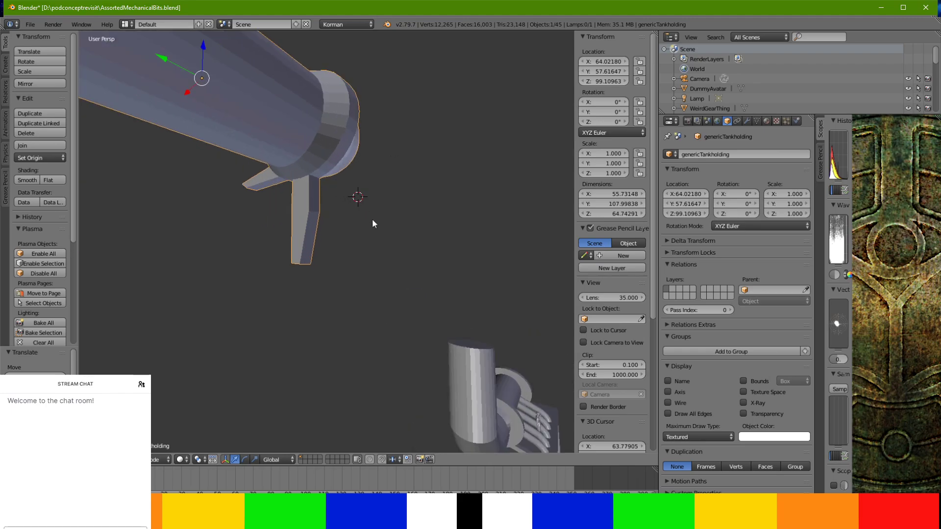
pyautogui.scroll(-2, 366, 212)
pyautogui.moveTo(319, 222); pyautogui.dragTo(257, 174, button='middle')
pyautogui.scroll(-4, 343, 228)
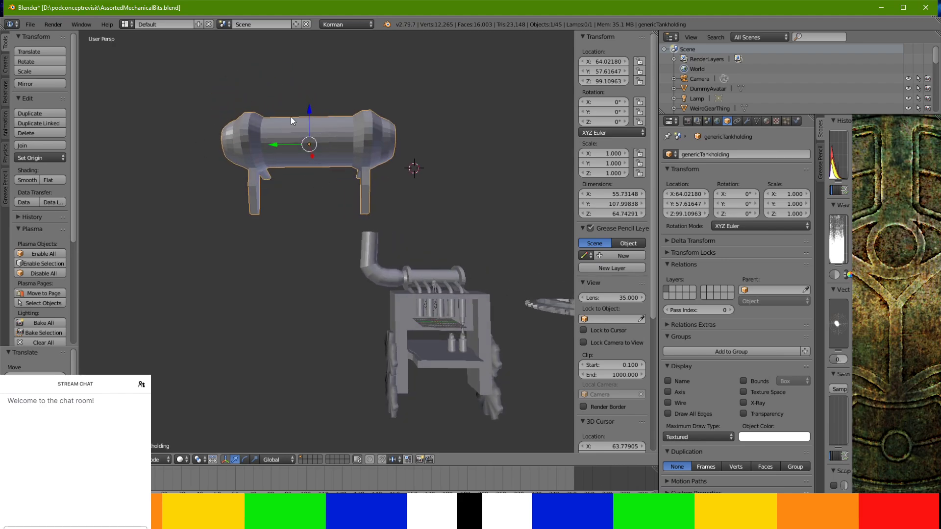
pyautogui.scroll(-2, 297, 126)
pyautogui.moveTo(351, 160); pyautogui.dragTo(322, 152, button='middle')
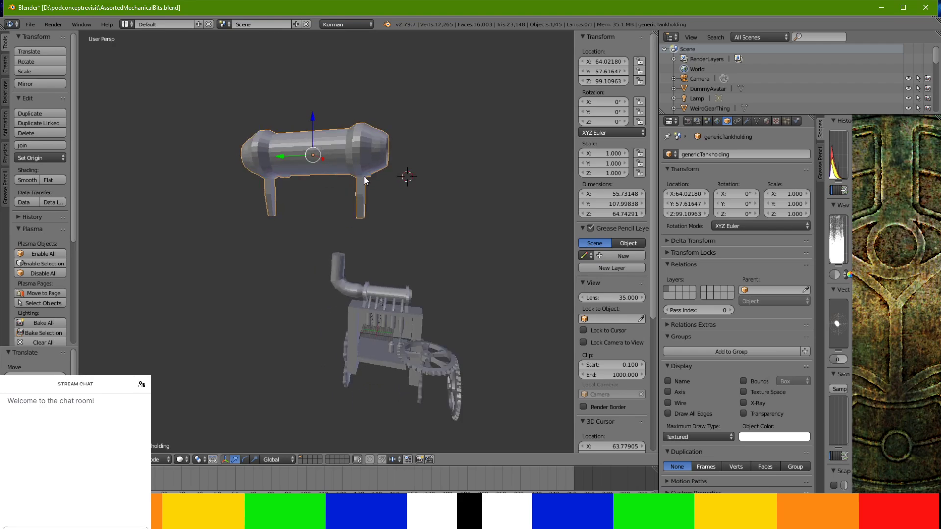
pyautogui.moveTo(364, 176); pyautogui.dragTo(425, 163, button='middle')
pyautogui.scroll(3, 276, 196)
pyautogui.scroll(-5, 319, 177)
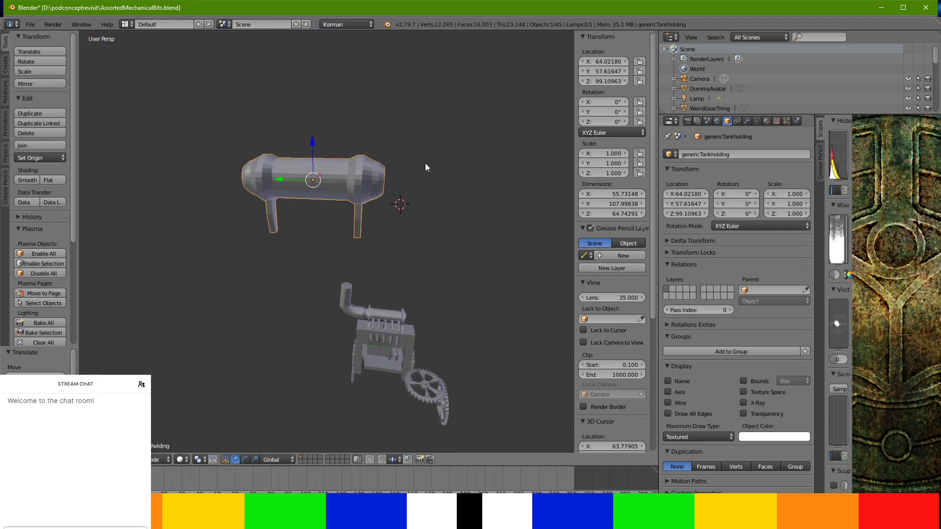
pyautogui.moveTo(311, 367); pyautogui.dragTo(205, 353, button='middle')
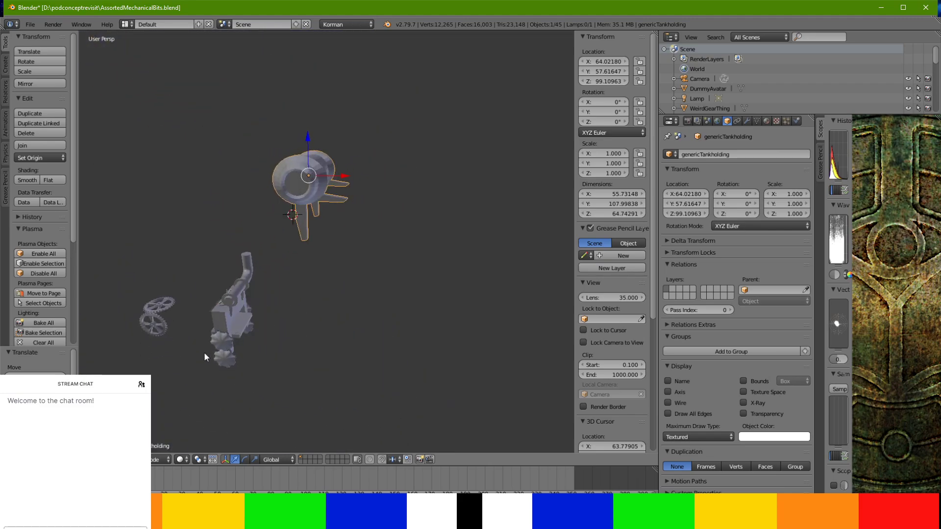
pyautogui.scroll(4, 205, 350)
pyautogui.moveTo(272, 234); pyautogui.dragTo(152, 150, button='middle')
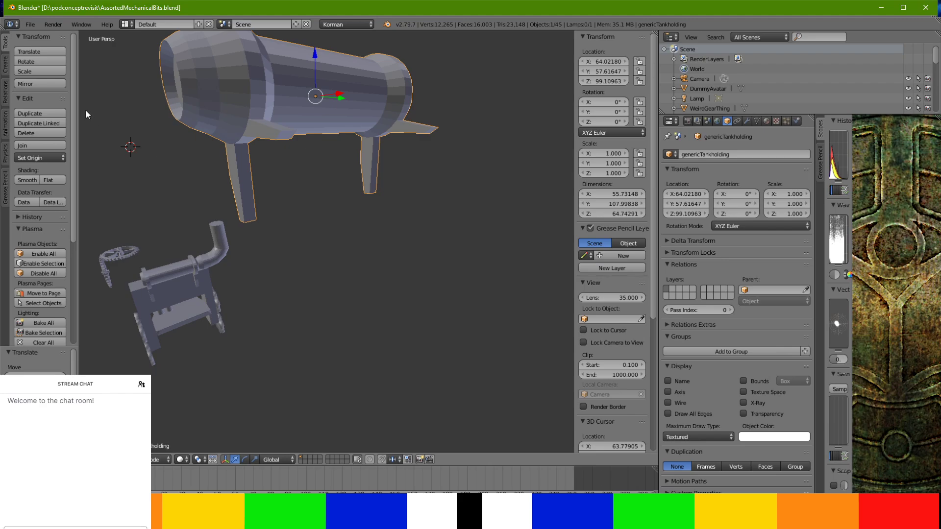
# Add a cube and move it along X to about 87.2, beneath the tank
pyautogui.click(6, 64)
pyautogui.click(44, 71)
pyautogui.moveTo(88, 98); pyautogui.dragTo(193, 185, button='middle')
pyautogui.moveTo(193, 185); pyautogui.dragTo(223, 190)
pyautogui.moveTo(300, 192); pyautogui.dragTo(323, 191)
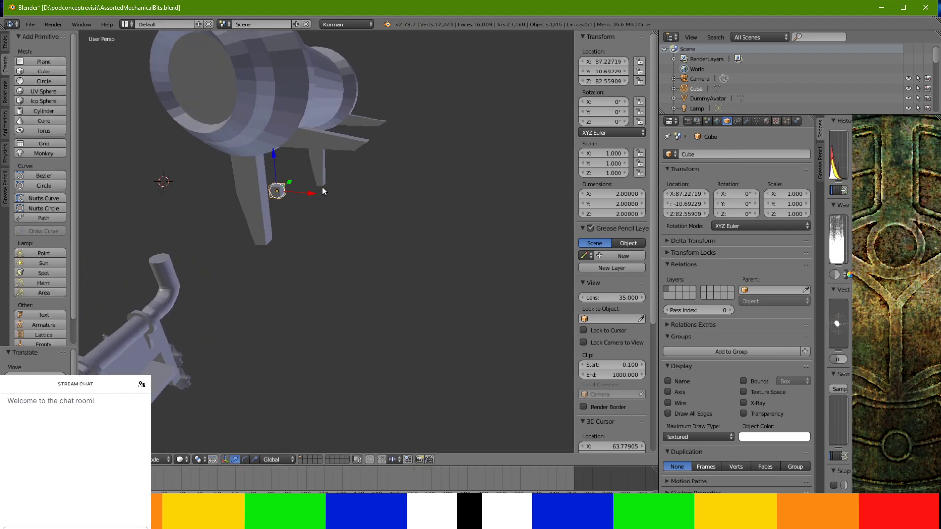
# Enlarge the new cube's mesh uniformly in Edit Mode to about 25.2 units per side
pyautogui.press('Tab')
pyautogui.press('s')
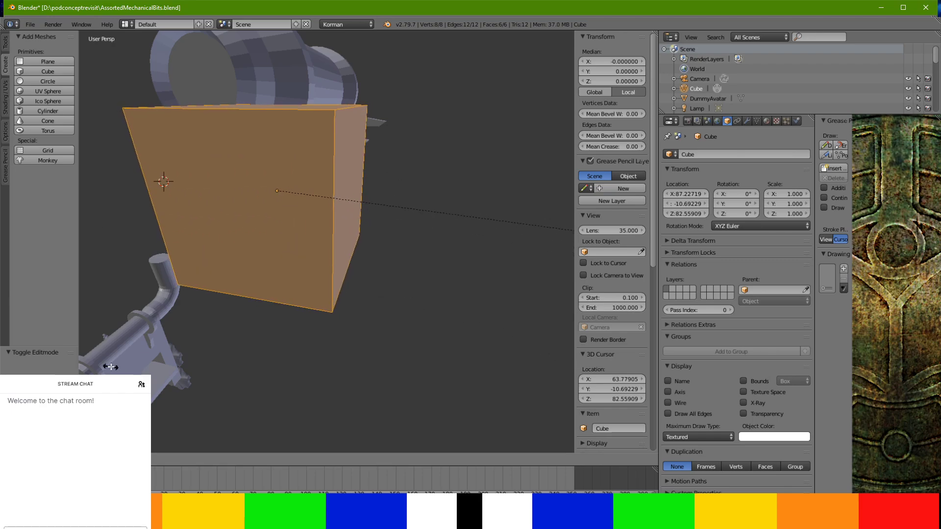
pyautogui.click(562, 338)
pyautogui.moveTo(165, 173); pyautogui.dragTo(224, 154, button='middle')
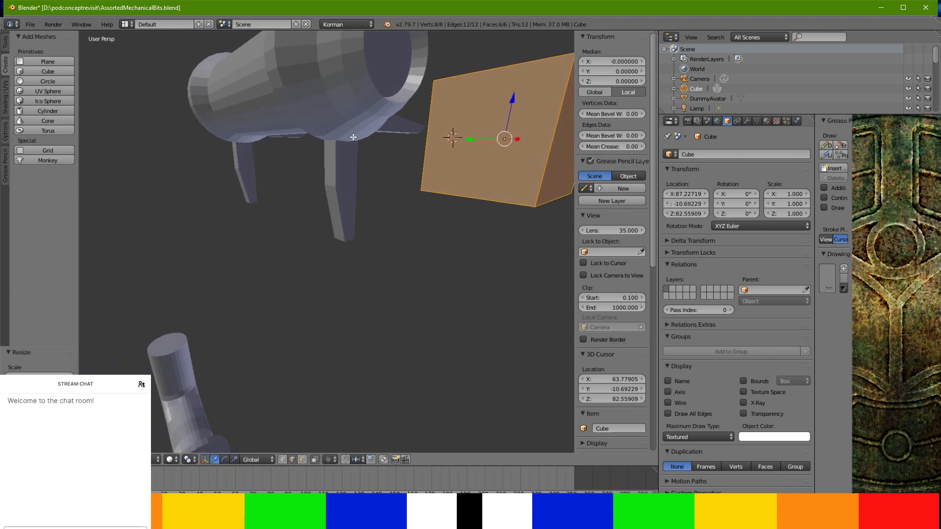
# Move the cube beneath the tank, to about X 82.8, Y 17.5, Z 70.0
pyautogui.press('Tab')
pyautogui.moveTo(511, 95); pyautogui.dragTo(502, 154)
pyautogui.moveTo(502, 154); pyautogui.dragTo(342, 210, button='middle')
pyautogui.moveTo(278, 267); pyautogui.dragTo(304, 185)
pyautogui.moveTo(305, 186); pyautogui.dragTo(333, 164, button='middle')
pyautogui.scroll(2, 334, 163)
pyautogui.moveTo(401, 172); pyautogui.dragTo(391, 164)
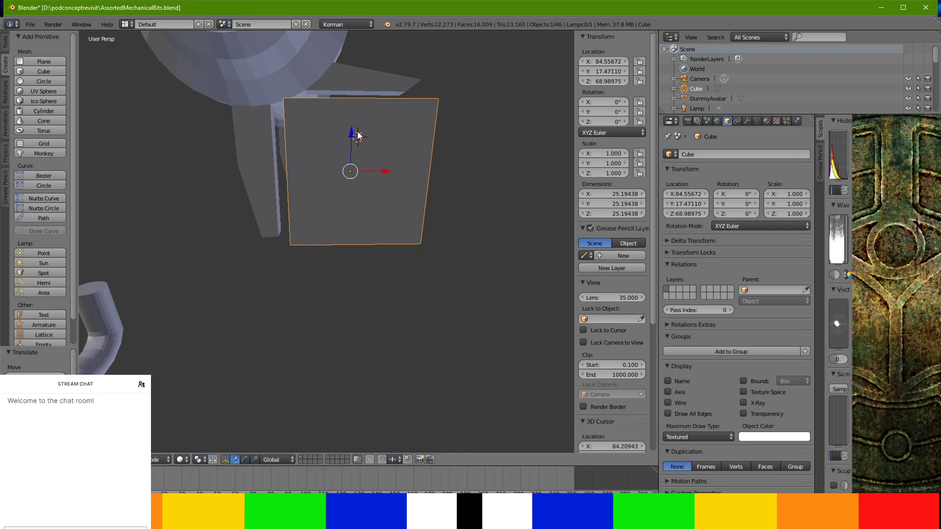
pyautogui.moveTo(354, 137); pyautogui.dragTo(355, 130)
pyautogui.moveTo(380, 165); pyautogui.dragTo(372, 166)
# Scale the cube's mesh up slightly in all directions in Edit Mode
pyautogui.moveTo(372, 166); pyautogui.dragTo(374, 161, button='middle')
pyautogui.press('Tab')
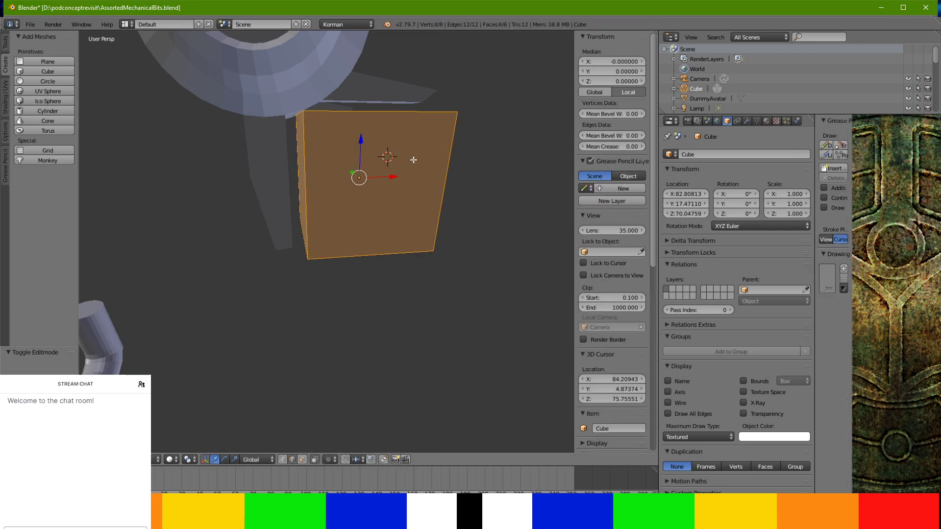
pyautogui.press('s')
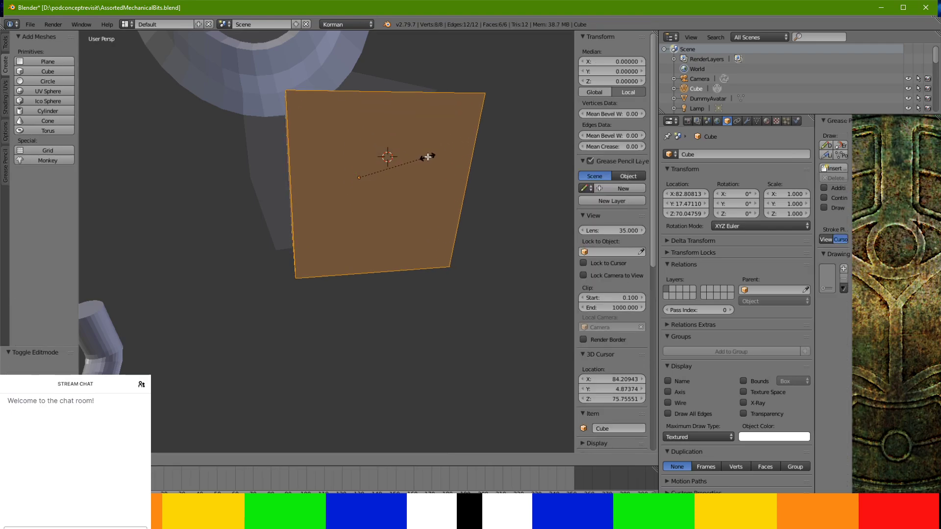
pyautogui.click(428, 156)
pyautogui.moveTo(420, 161); pyautogui.dragTo(277, 167, button='middle')
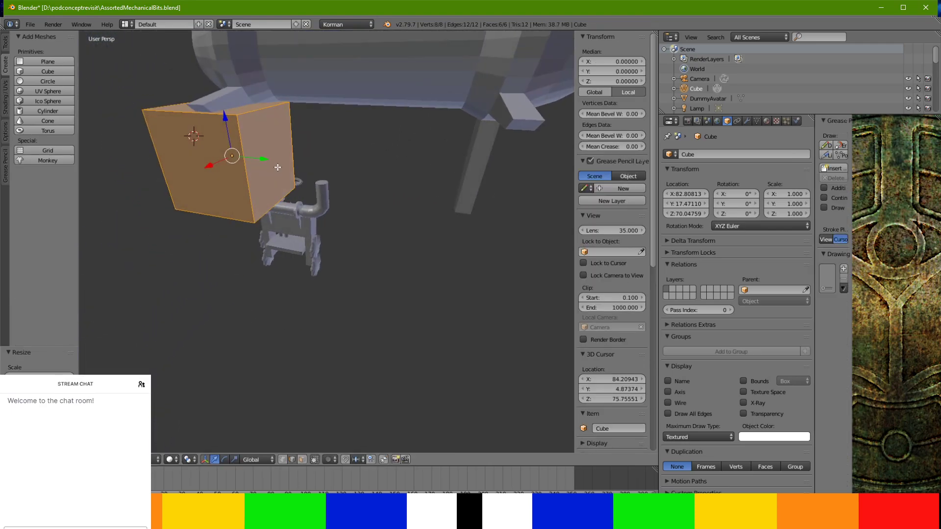
# Switch to face selection and move the cube's end face along Y to about 84.9, stretching the block along the tank
pyautogui.rightClick(277, 163)
pyautogui.click(301, 459)
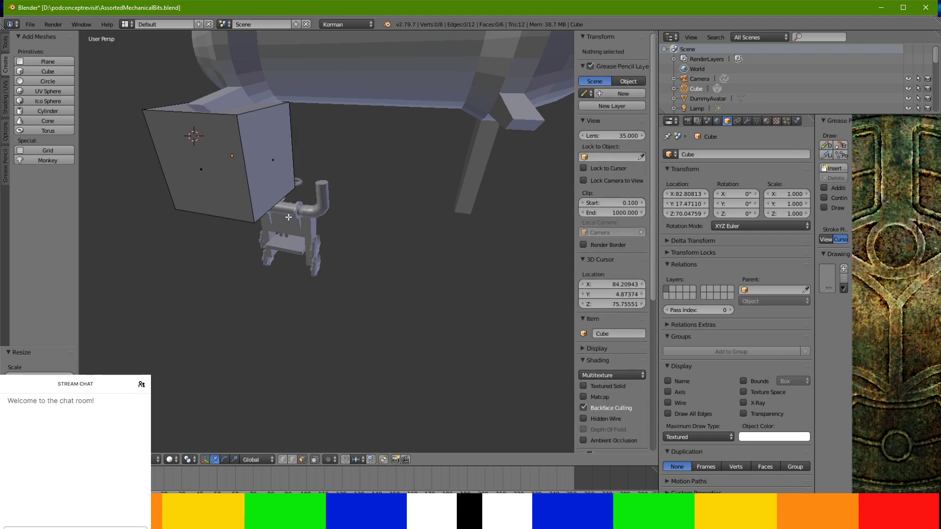
pyautogui.rightClick(278, 189)
pyautogui.press('g')
pyautogui.press('y')
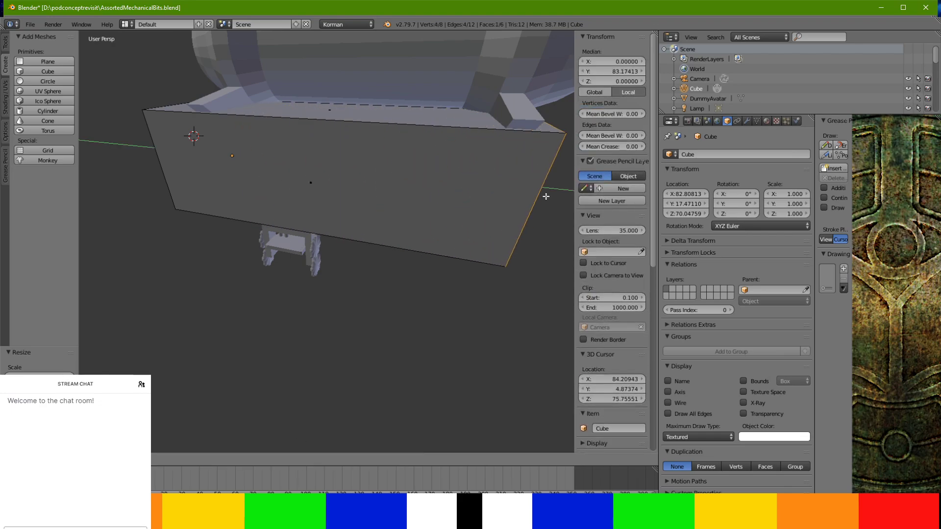
pyautogui.click(548, 195)
pyautogui.moveTo(534, 191); pyautogui.dragTo(467, 204, button='middle')
pyautogui.scroll(-1, 468, 201)
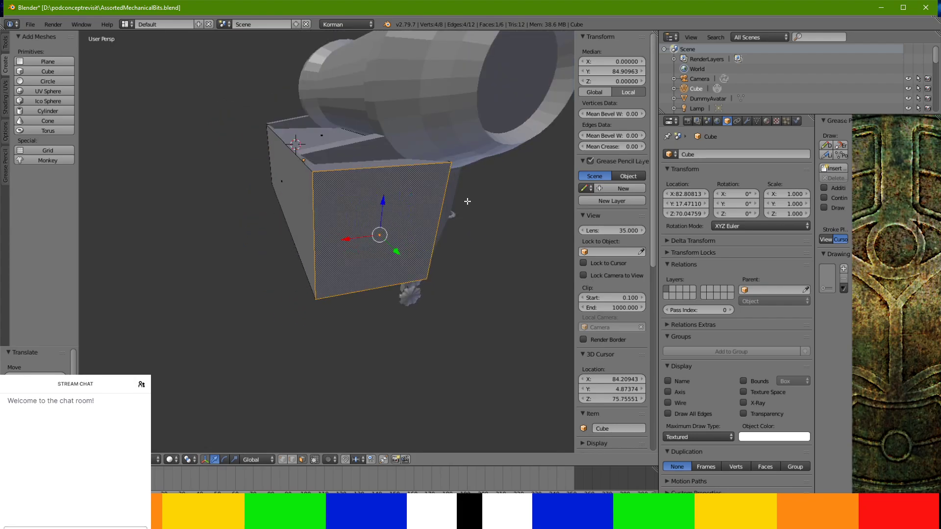
# Pull the same end face further along Y to about 98.3, past the end of the tank
pyautogui.press('g')
pyautogui.press('y')
pyautogui.click(399, 256)
pyautogui.moveTo(398, 256); pyautogui.dragTo(335, 240, button='middle')
pyautogui.press('g')
pyautogui.press('y')
pyautogui.click(471, 195)
pyautogui.moveTo(471, 195); pyautogui.dragTo(107, 157, button='middle')
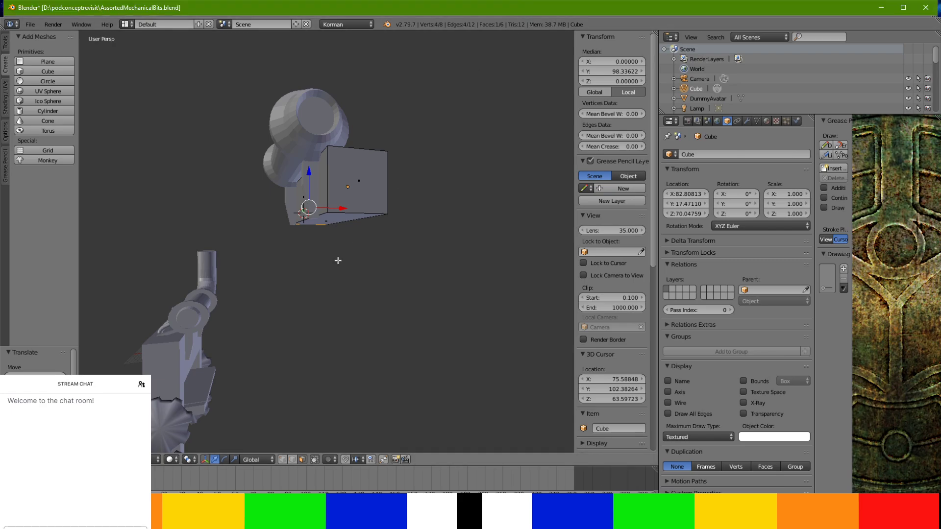
# Move the block's opposite end face along Y to about -20.5 and rename the object genericboxthingy
pyautogui.scroll(3, 349, 217)
pyautogui.moveTo(351, 214); pyautogui.dragTo(504, 176, button='middle')
pyautogui.rightClick(434, 186)
pyautogui.moveTo(433, 187); pyautogui.dragTo(463, 186, button='middle')
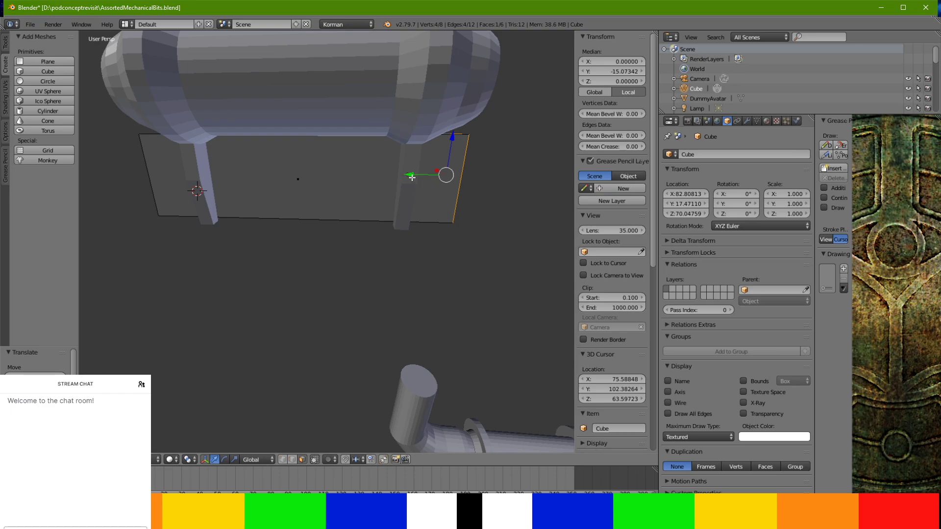
pyautogui.moveTo(411, 178); pyautogui.dragTo(426, 177)
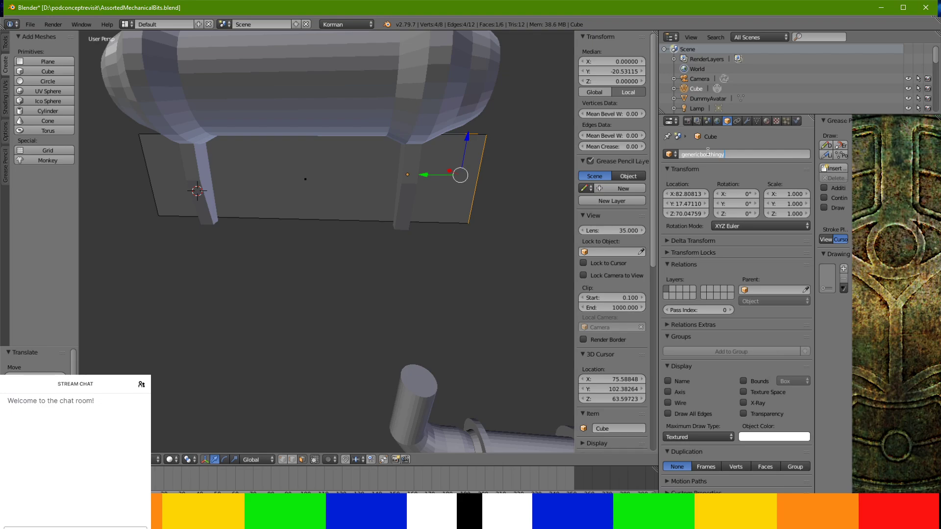
# Extrude the block's bottom face into a slanted section, moving it to about X 13.3, Z -49.2 in local coordinates
pyautogui.moveTo(398, 253); pyautogui.dragTo(305, 212, button='middle')
pyautogui.rightClick(367, 205)
pyautogui.press('e')
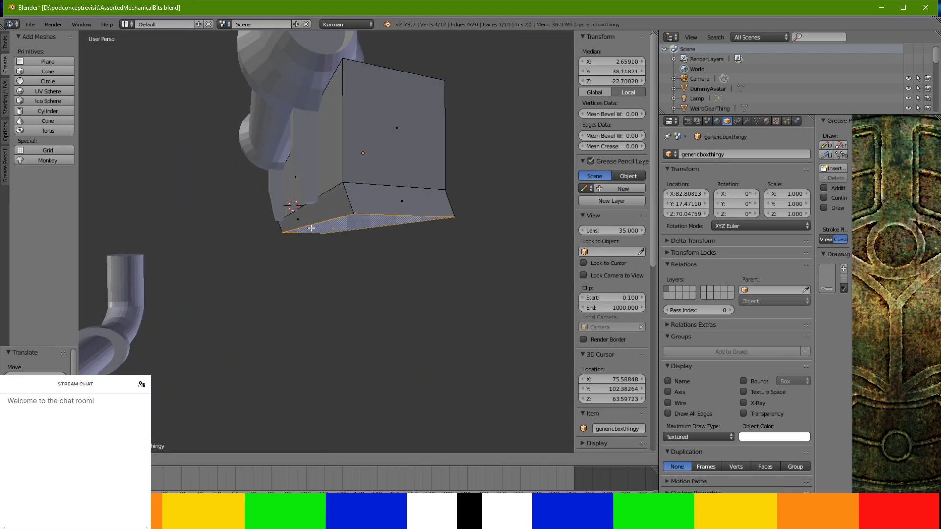
pyautogui.press('Escape')
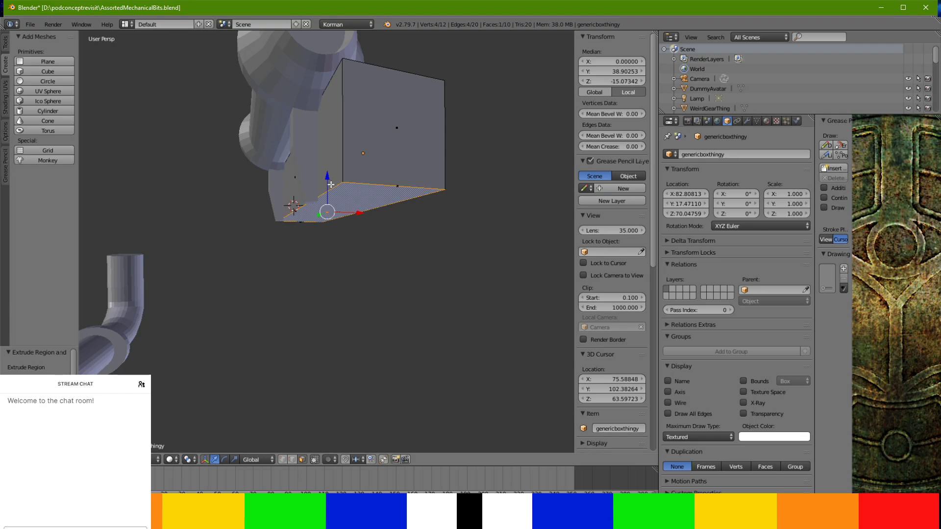
pyautogui.press('g')
pyautogui.click(388, 290)
pyautogui.moveTo(388, 291); pyautogui.dragTo(284, 279, button='middle')
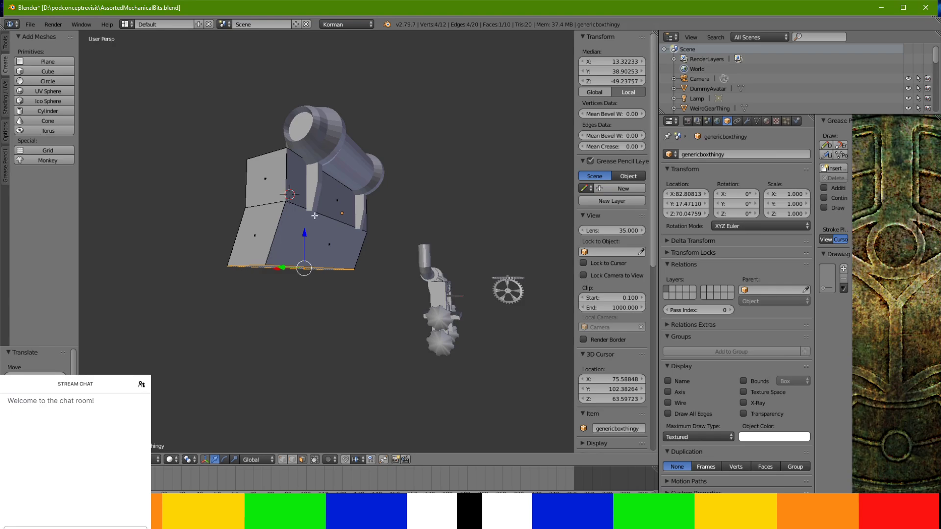
# Extrude the bottom face straight down to about local Z -122.8
pyautogui.press('e')
pyautogui.click(320, 311)
pyautogui.moveTo(319, 311); pyautogui.dragTo(266, 282, button='middle')
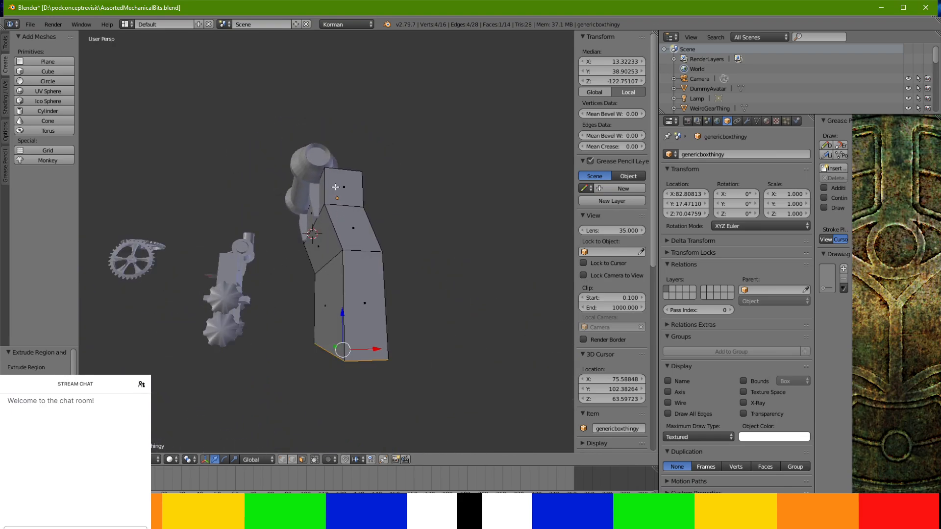
# Select the three stacked faces on both ends of the block and extrude them outward along Y
pyautogui.keyDown('ctrl'); pyautogui.rightClick(359, 261); pyautogui.keyUp('ctrl')
pyautogui.moveTo(358, 261); pyautogui.dragTo(399, 259, button='middle')
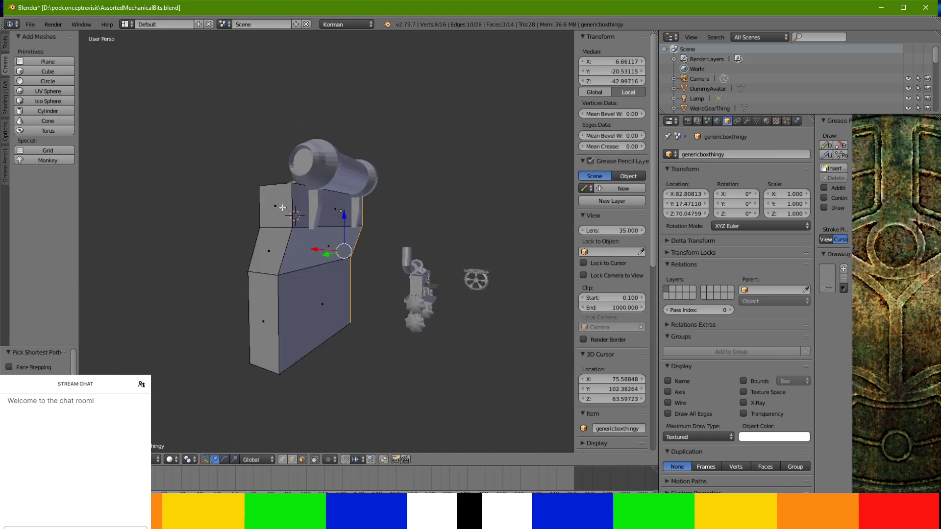
pyautogui.moveTo(264, 351); pyautogui.dragTo(361, 230, button='middle')
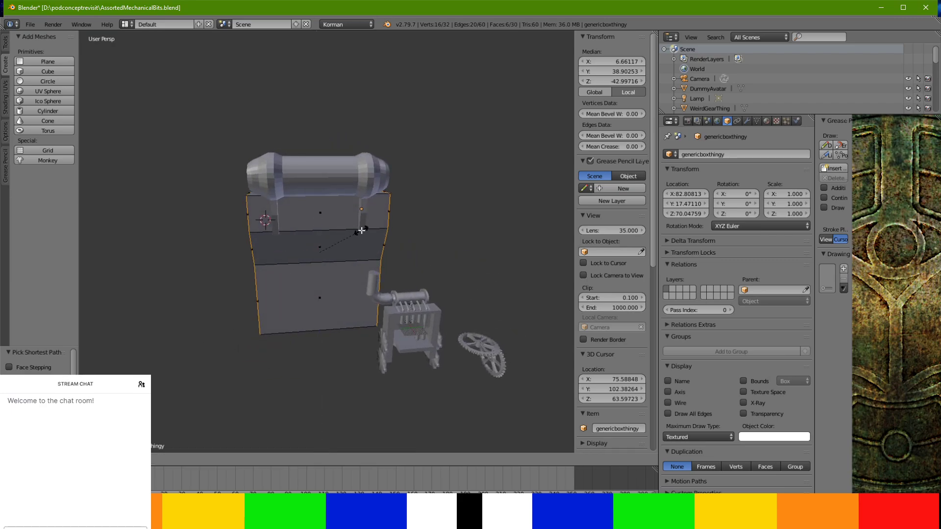
pyautogui.click(395, 226)
# Shift the extruded end faces along X to about 26.2 and rename the object genericboxwallthing
pyautogui.moveTo(396, 226); pyautogui.dragTo(479, 246, button='middle')
pyautogui.press('g')
pyautogui.press('x')
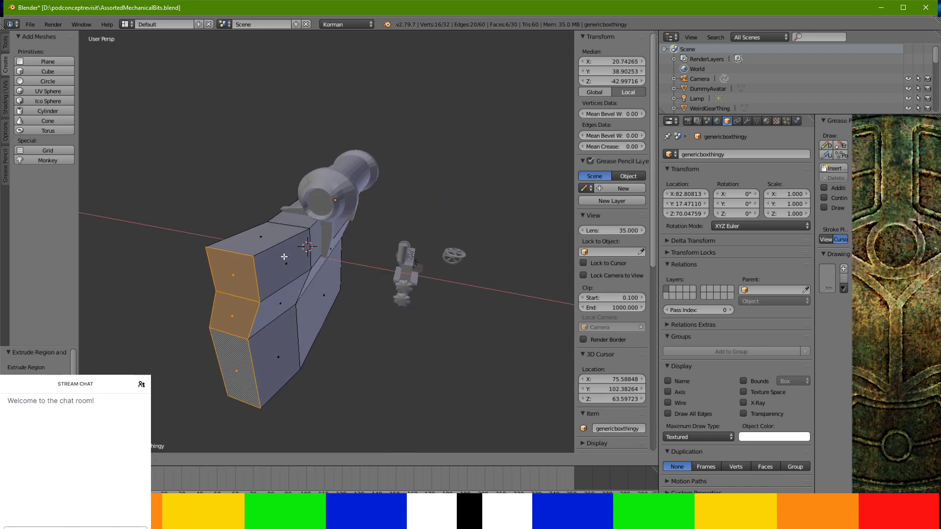
pyautogui.click(281, 255)
pyautogui.moveTo(281, 255); pyautogui.dragTo(506, 147, button='middle')
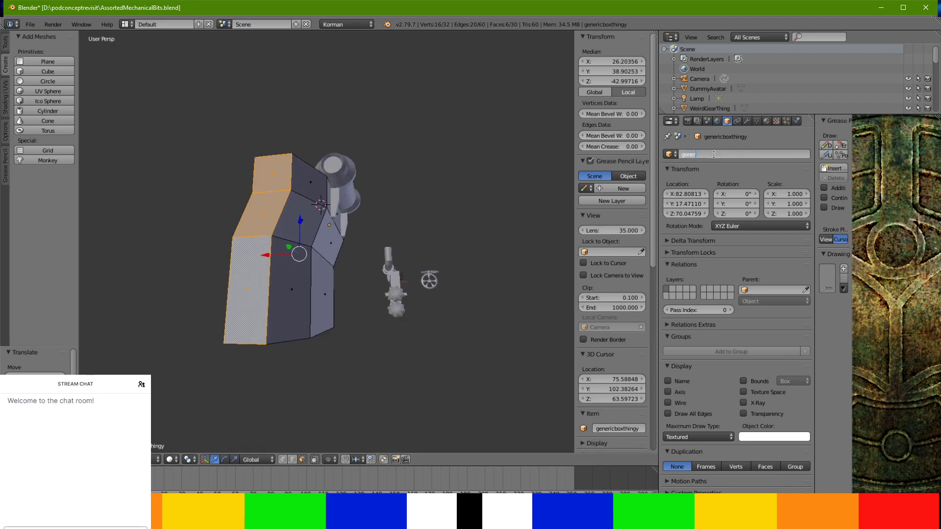
pyautogui.press('Return')
# Extrude both sets of end faces slightly outward along Y again and shift them along X to about 73.0
pyautogui.moveTo(403, 298); pyautogui.dragTo(312, 366, button='middle')
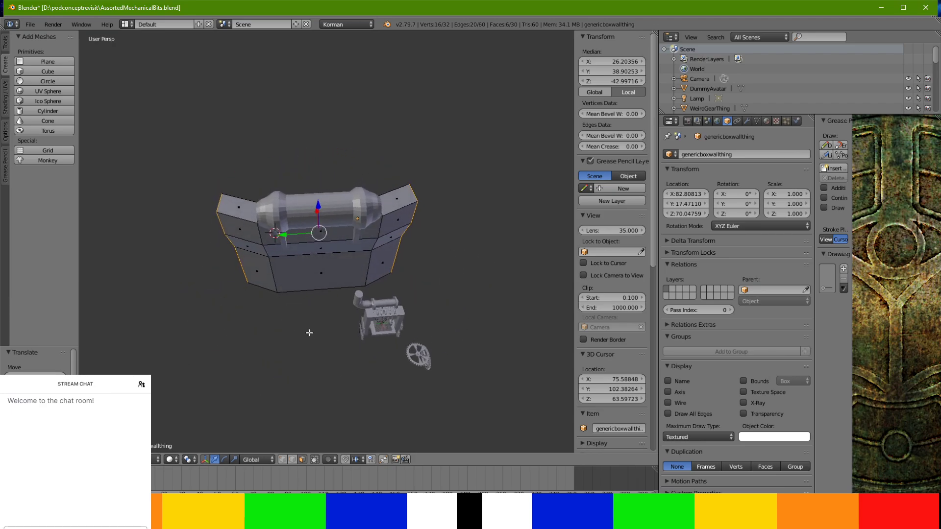
pyautogui.press('e')
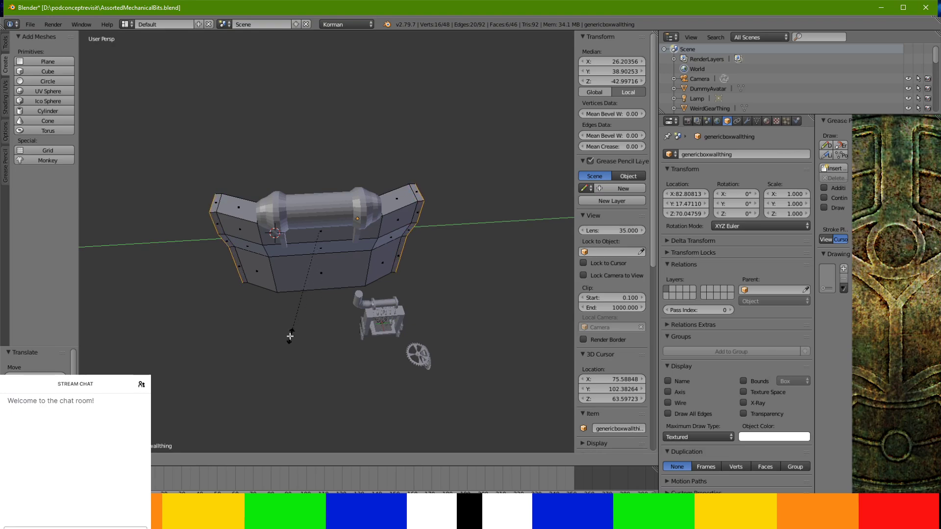
pyautogui.click(252, 346)
pyautogui.moveTo(251, 346); pyautogui.dragTo(363, 339, button='middle')
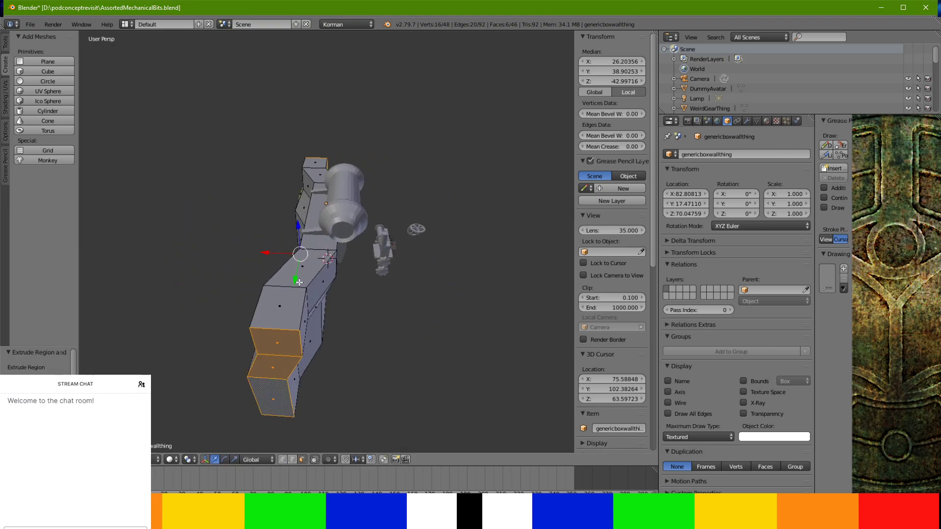
pyautogui.moveTo(278, 255); pyautogui.dragTo(210, 256)
pyautogui.moveTo(210, 255); pyautogui.dragTo(246, 315, button='middle')
# Extrude both ends once more and stretch them outward along Y to make the wall about 532 units long
pyautogui.press('i')
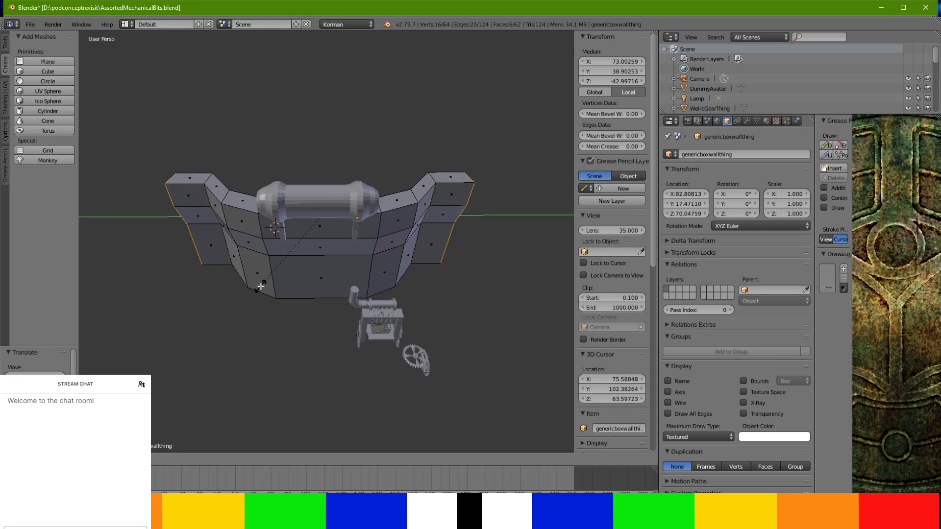
pyautogui.click(249, 293)
pyautogui.moveTo(256, 294); pyautogui.dragTo(329, 247, button='middle')
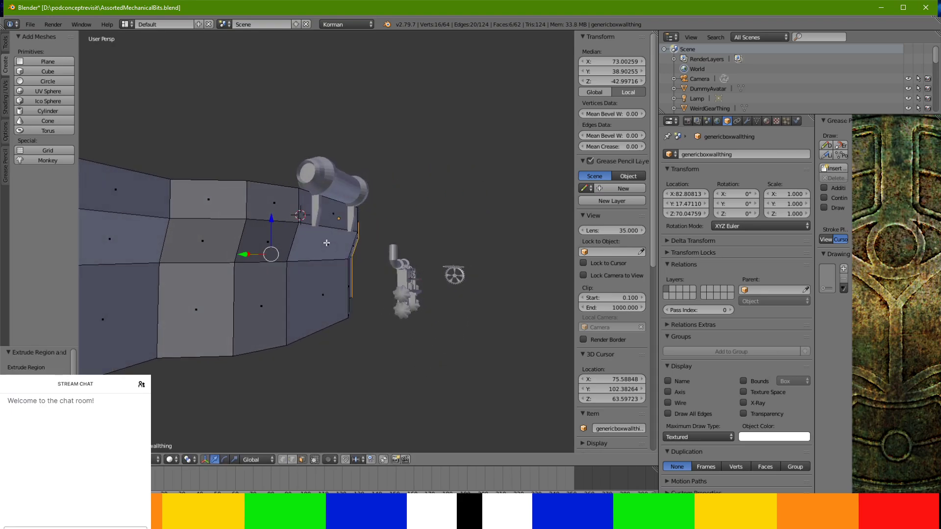
pyautogui.moveTo(326, 242); pyautogui.dragTo(253, 278, button='middle')
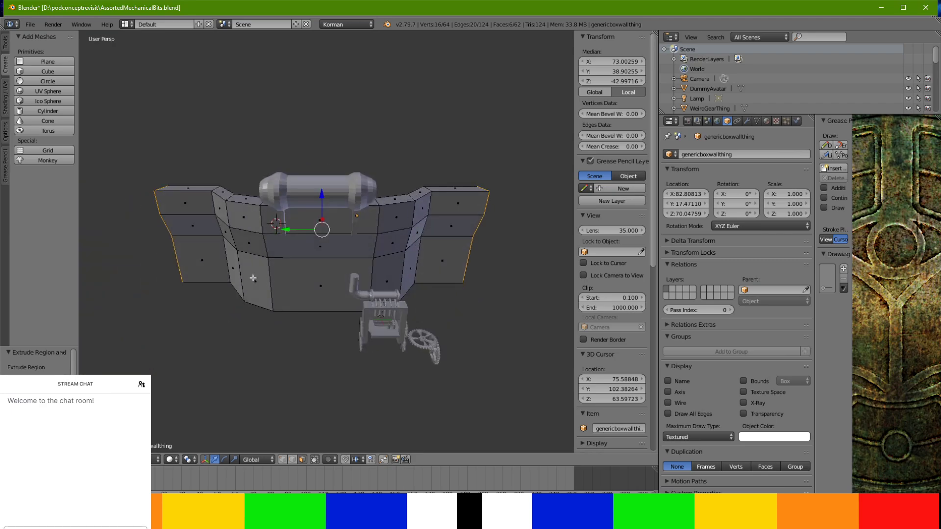
pyautogui.press('s')
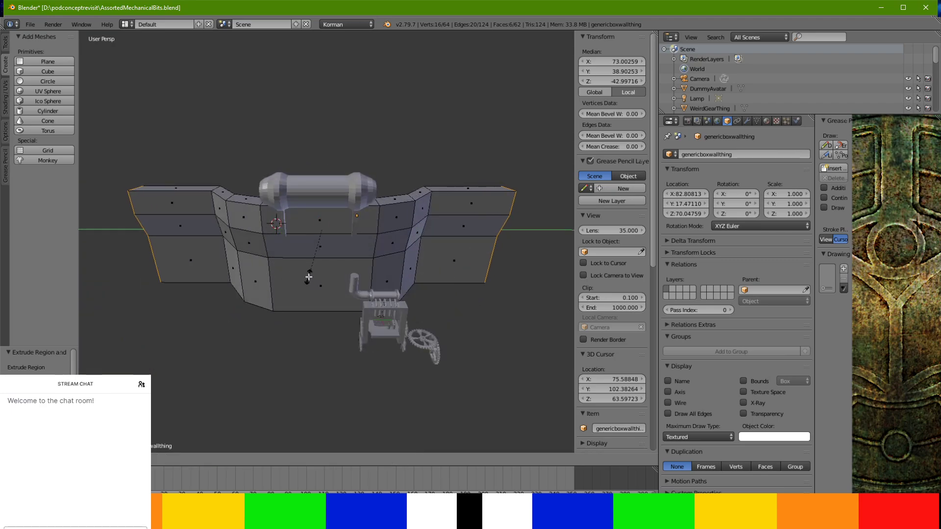
pyautogui.click(307, 280)
pyautogui.moveTo(307, 280); pyautogui.dragTo(338, 252, button='middle')
pyautogui.press('s')
pyautogui.click(303, 292)
# Triangulate all faces of the wall, leave Edit Mode and rename the object genericcastlewall
pyautogui.scroll(1, 343, 256)
pyautogui.scroll(2, 338, 252)
pyautogui.press('a')
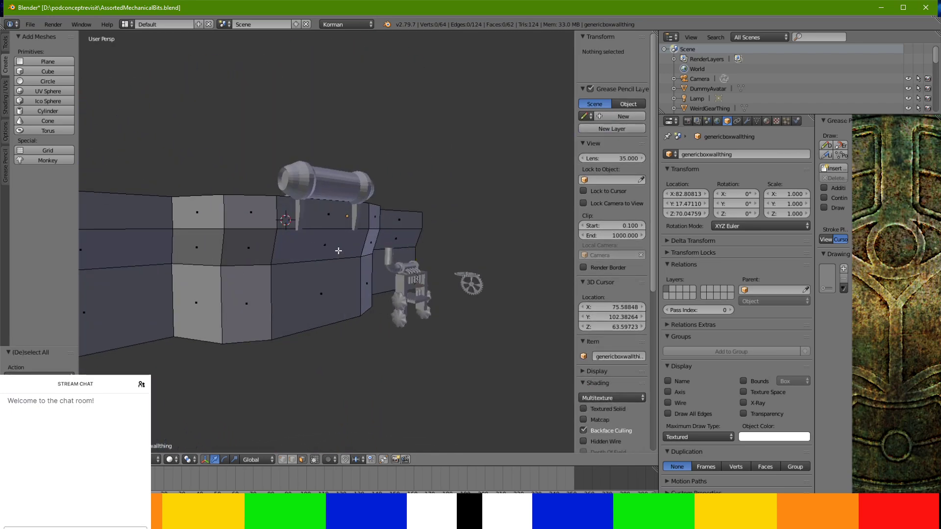
pyautogui.press('a')
pyautogui.hotkey('ctrl', 't')
pyautogui.press('Tab')
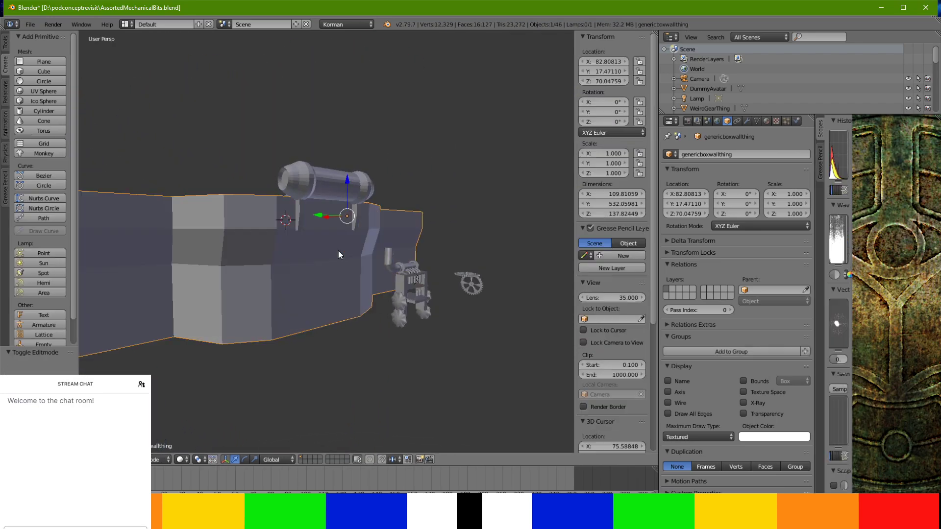
pyautogui.moveTo(328, 233); pyautogui.dragTo(351, 265, button='middle')
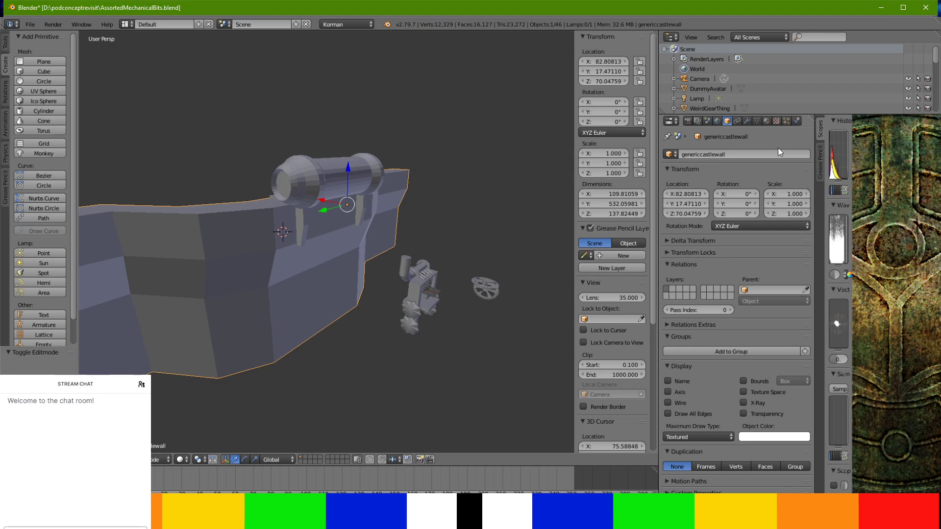
# Place the 3D cursor on the wall's upper edge, add a cube there and move it along X to about 3.6
pyautogui.moveTo(439, 219); pyautogui.dragTo(490, 448, button='middle')
pyautogui.scroll(-3, 394, 211)
pyautogui.scroll(4, 445, 371)
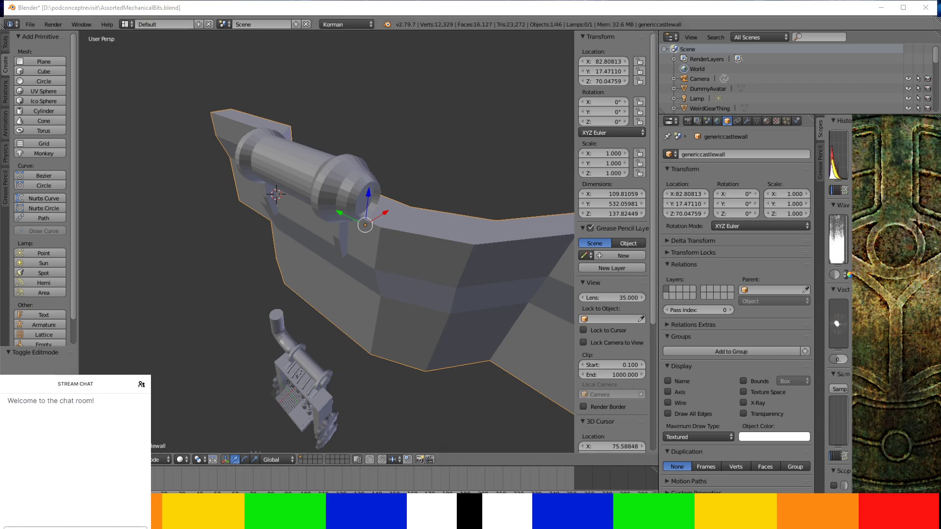
pyautogui.click(414, 10)
pyautogui.scroll(-2, 419, 137)
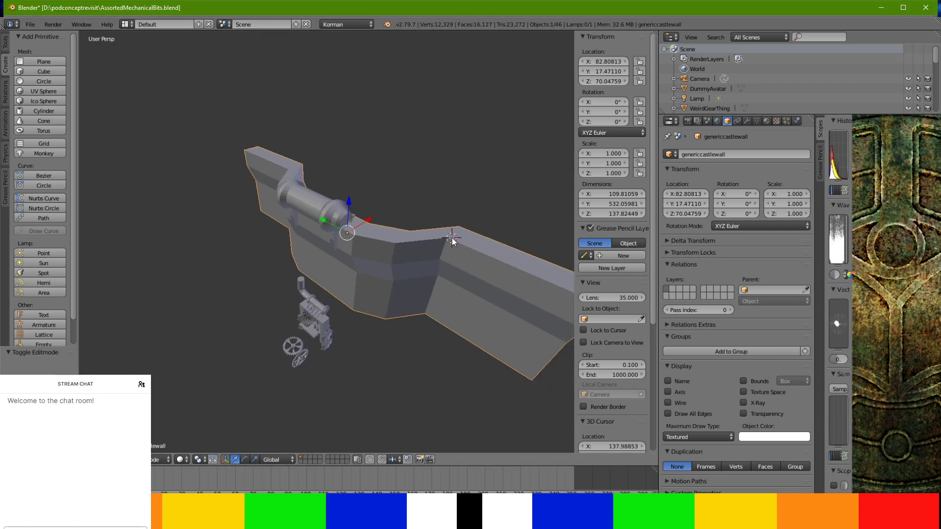
pyautogui.click(28, 74)
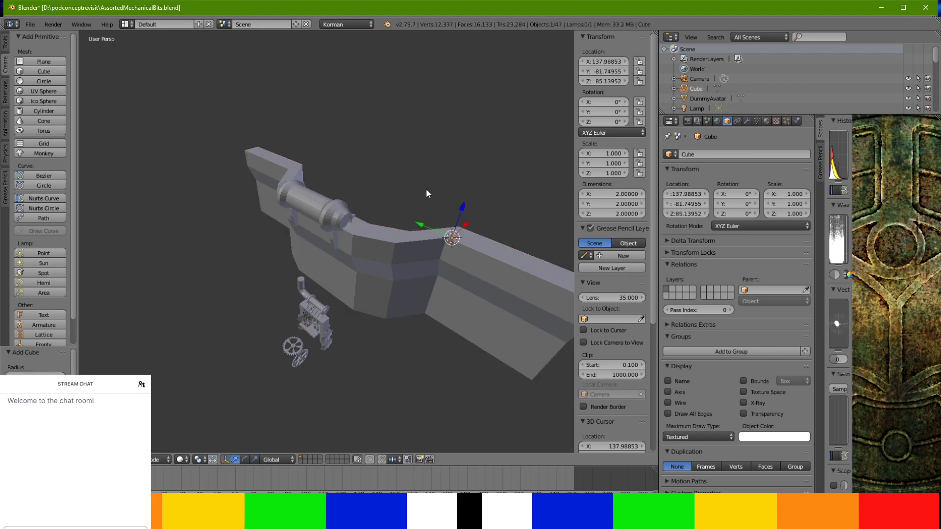
pyautogui.moveTo(466, 227); pyautogui.dragTo(457, 299)
pyautogui.moveTo(423, 334); pyautogui.dragTo(424, 333)
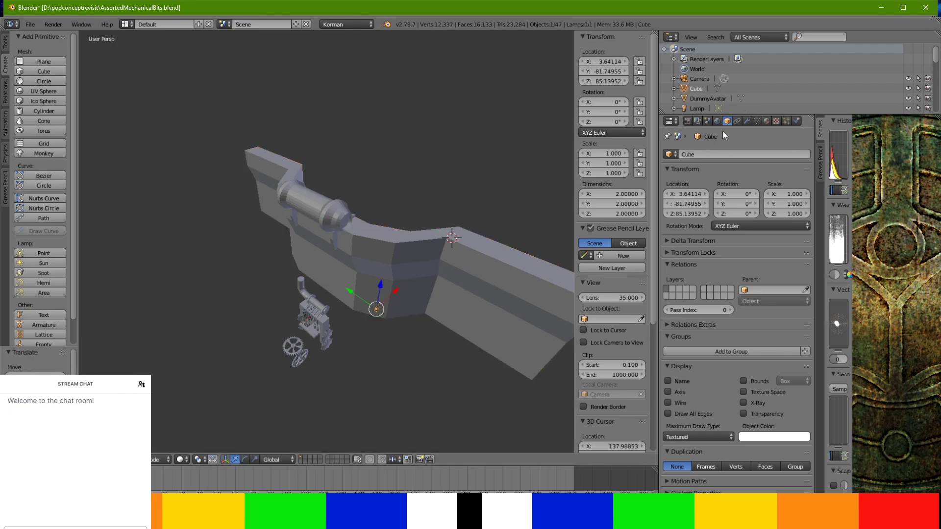
# Rename the new cube PerfectlyGenericCuboid and start editing its mesh
pyautogui.click(711, 153)
pyautogui.press('Return')
pyautogui.moveTo(251, 434); pyautogui.dragTo(353, 329, button='middle')
pyautogui.press('Tab')
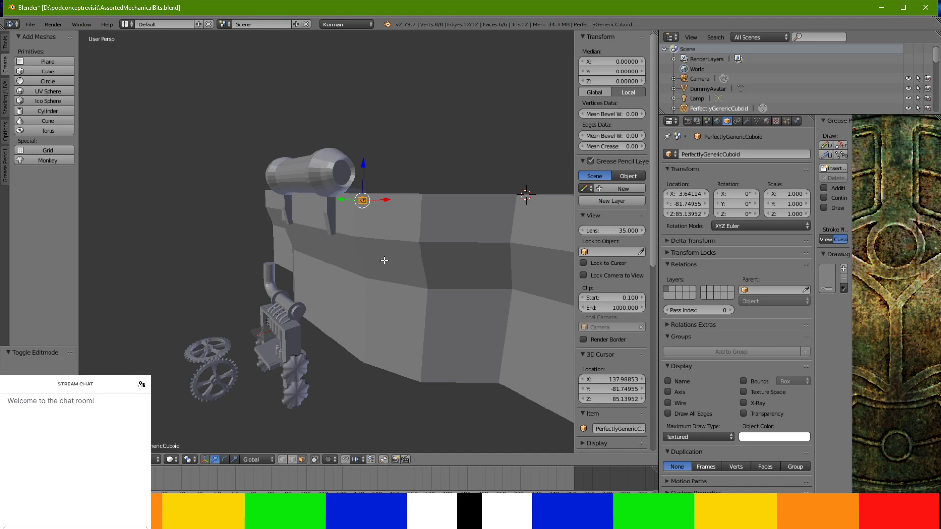
# Scale the new cube's mesh up to about 49 units per side
pyautogui.press('s')
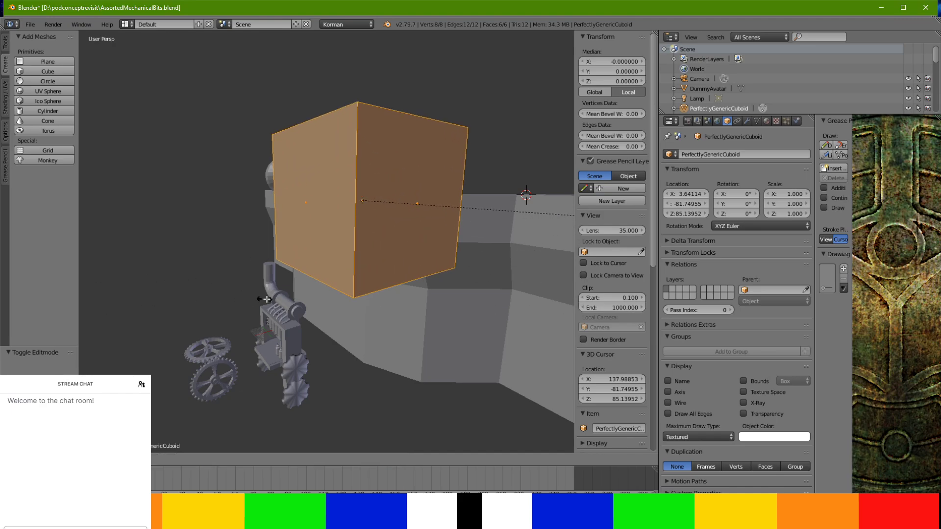
pyautogui.click(403, 302)
pyautogui.moveTo(347, 253)
pyautogui.mouseDown(button='middle')
pyautogui.moveTo(508, 281)
pyautogui.moveTo(360, 249)
pyautogui.mouseUp(button='middle')
# Extrude the cube's top and bottom faces and scale them outward along Z to form thin end bands
pyautogui.rightClick(365, 192)
pyautogui.moveTo(404, 274); pyautogui.dragTo(400, 222, button='middle')
pyautogui.keyDown('shift'); pyautogui.rightClick(390, 113); pyautogui.keyUp('shift')
pyautogui.moveTo(387, 128); pyautogui.dragTo(407, 180, button='middle')
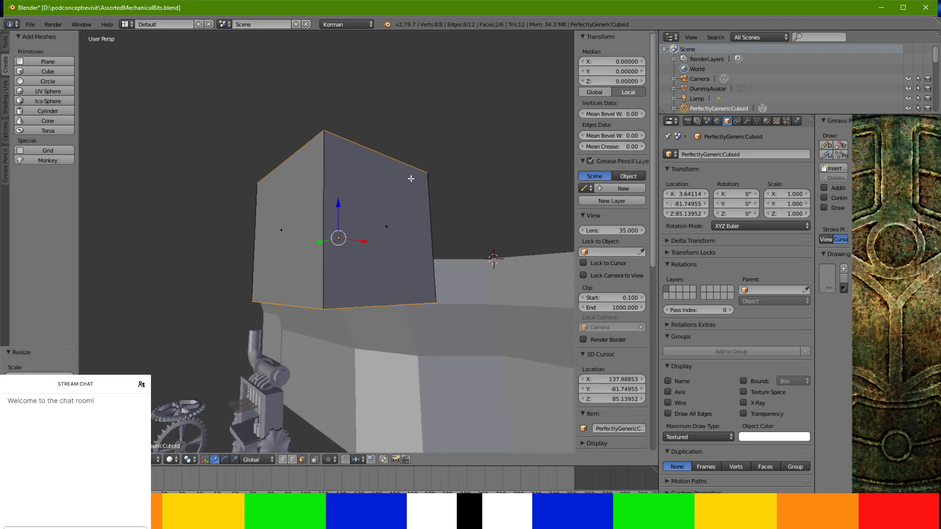
pyautogui.press('e')
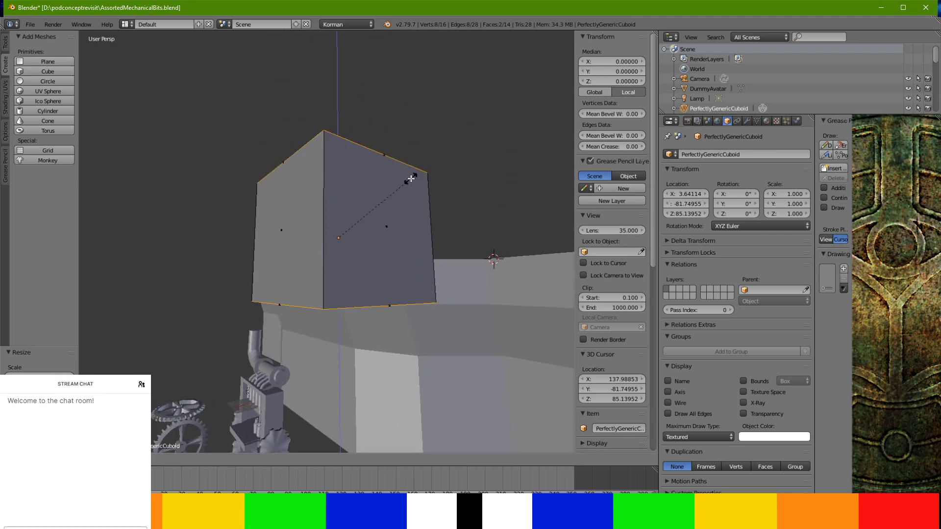
pyautogui.click(420, 167)
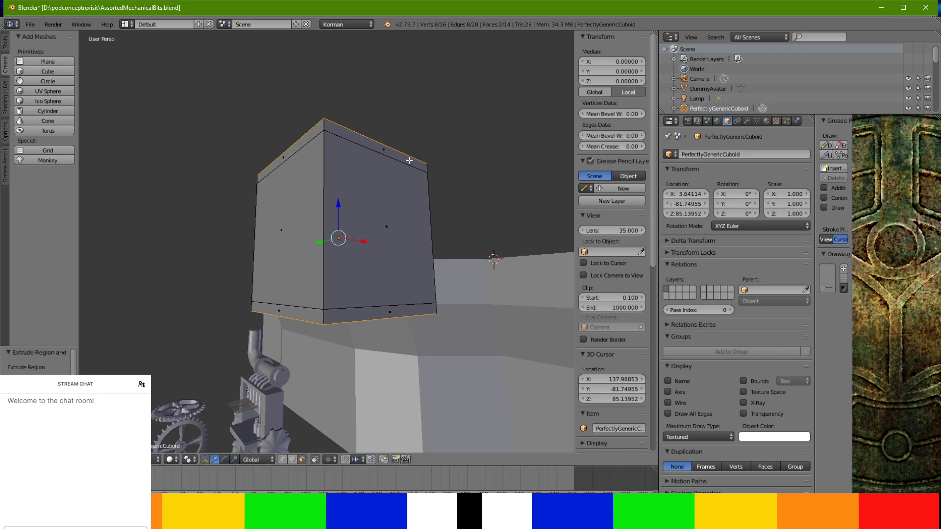
# Select the eight side faces of the top and bottom bands, extrude them and scale them outward into protruding rims
pyautogui.rightClick(390, 153)
pyautogui.keyDown('ctrl'); pyautogui.rightClick(382, 306); pyautogui.keyUp('ctrl')
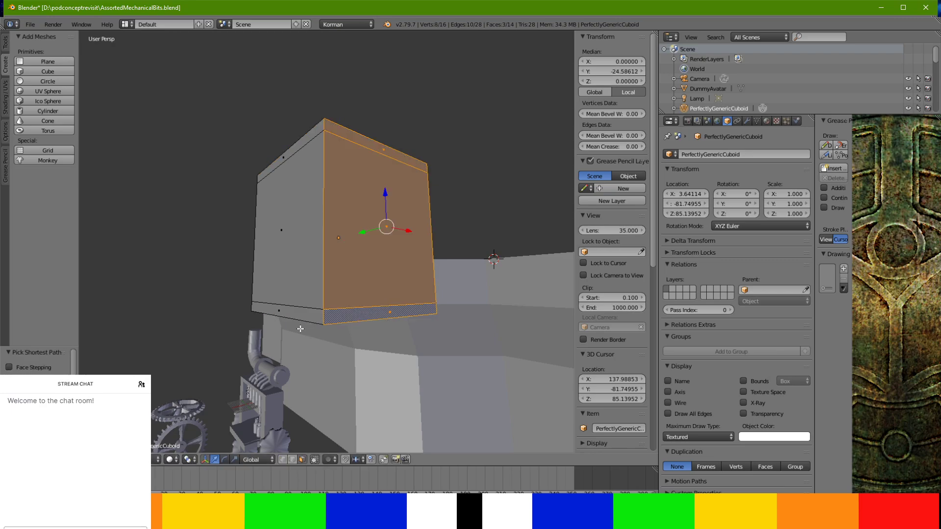
pyautogui.rightClick(329, 314)
pyautogui.keyDown('shift'); pyautogui.rightClick(311, 314); pyautogui.keyUp('shift')
pyautogui.moveTo(311, 314); pyautogui.dragTo(439, 300, button='middle')
pyautogui.keyDown('shift'); pyautogui.rightClick(499, 298); pyautogui.keyUp('shift')
pyautogui.moveTo(498, 298); pyautogui.dragTo(284, 268, button='middle')
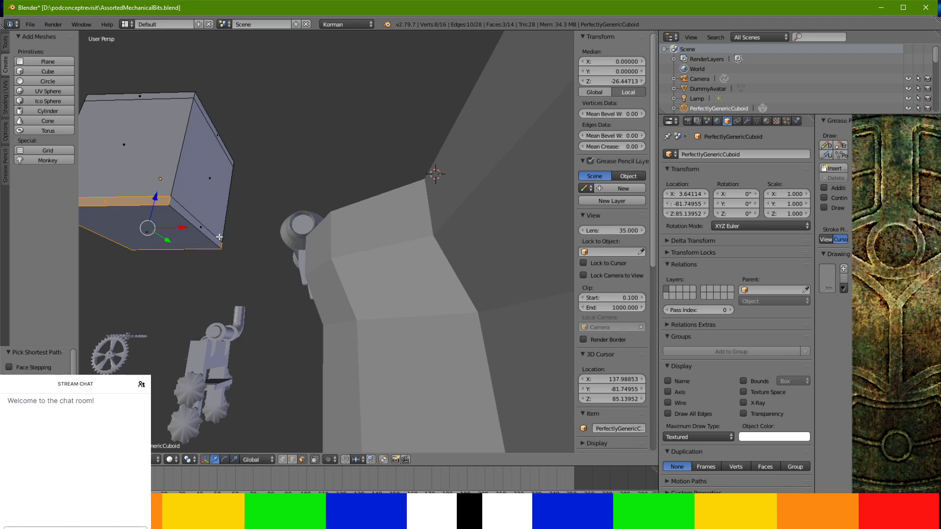
pyautogui.moveTo(212, 237); pyautogui.dragTo(269, 289, button='middle')
pyautogui.scroll(3, 269, 289)
pyautogui.keyDown('shift'); pyautogui.rightClick(228, 134); pyautogui.keyUp('shift')
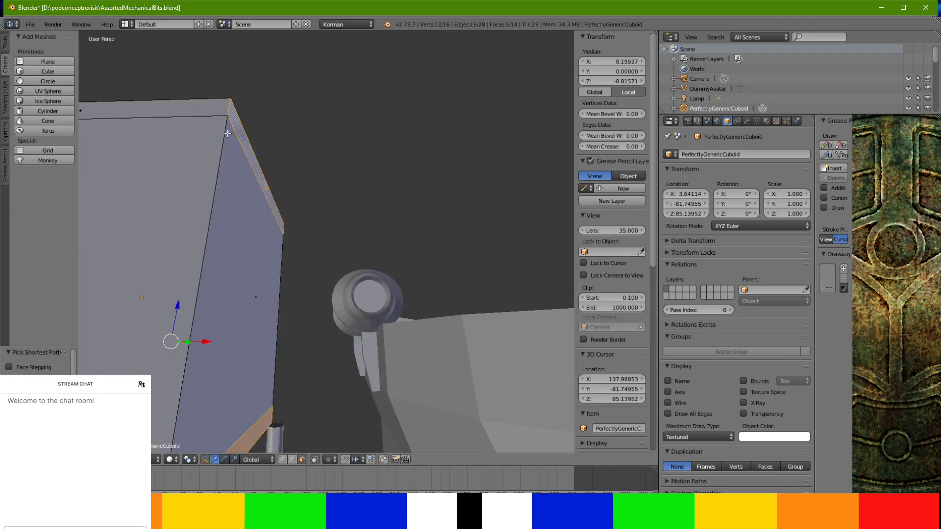
pyautogui.keyDown('shift'); pyautogui.rightClick(215, 118); pyautogui.keyUp('shift')
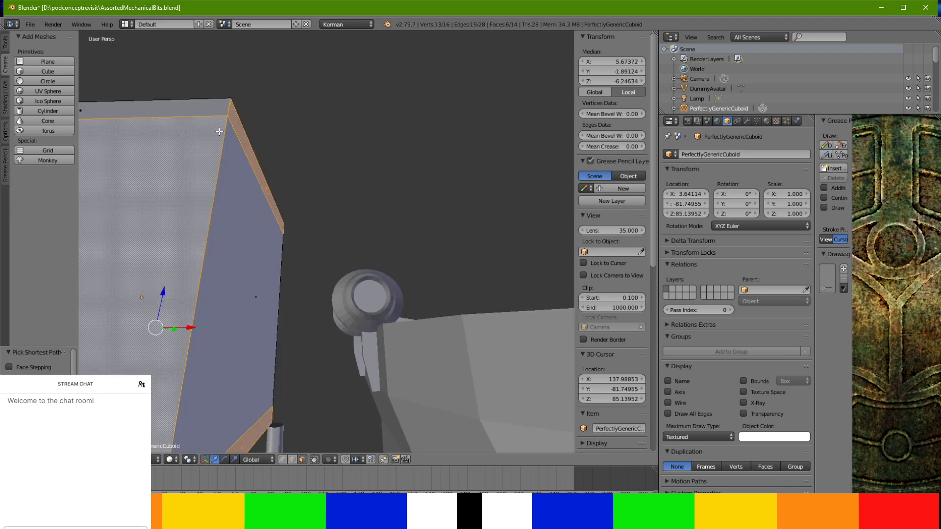
pyautogui.moveTo(210, 109); pyautogui.dragTo(399, 349, button='middle')
pyautogui.keyDown('shift'); pyautogui.rightClick(497, 342); pyautogui.keyUp('shift')
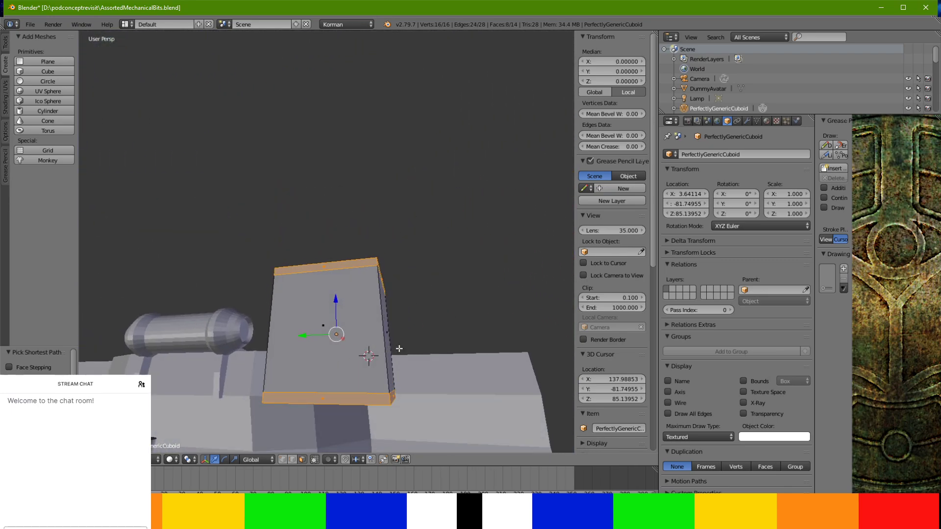
pyautogui.press('e')
pyautogui.click(471, 343)
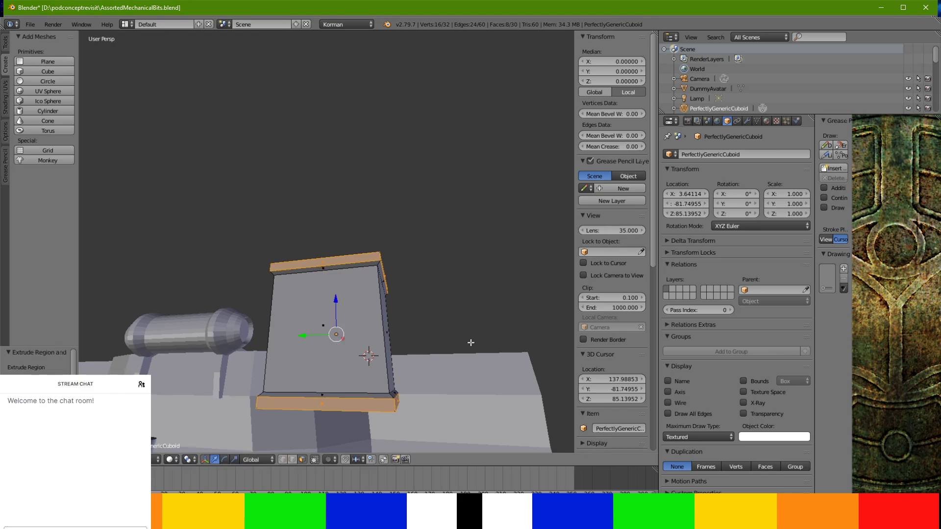
# Scale the two protruding rims along Z to adjust their height relative to the cuboid's body
pyautogui.press('s')
pyautogui.press('z')
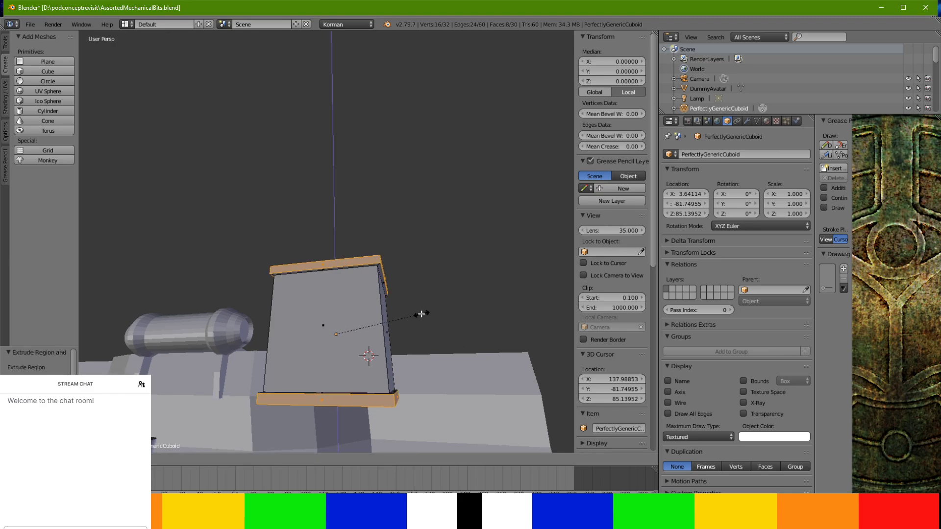
pyautogui.click(422, 316)
pyautogui.moveTo(419, 310); pyautogui.dragTo(407, 273, button='middle')
pyautogui.press('s')
pyautogui.press('z')
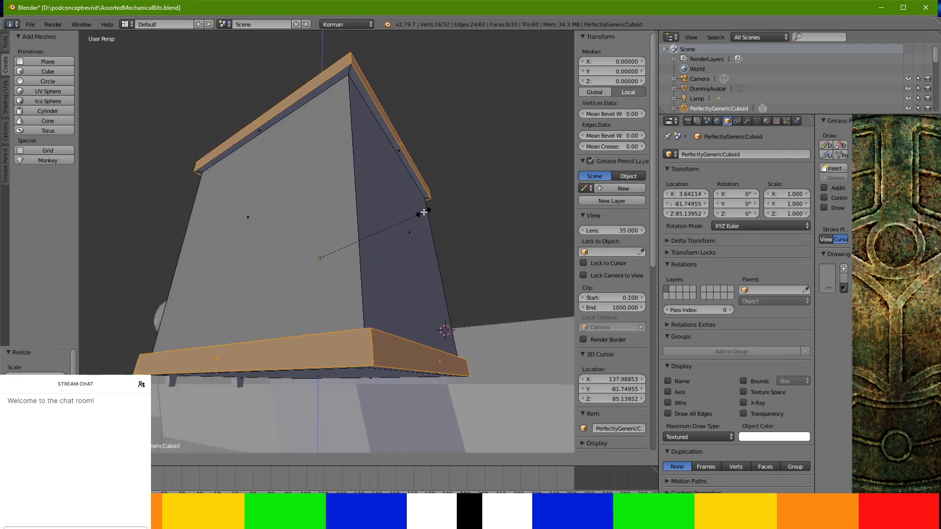
pyautogui.click(421, 211)
pyautogui.moveTo(421, 211); pyautogui.dragTo(449, 263, button='middle')
pyautogui.rightClick(435, 268)
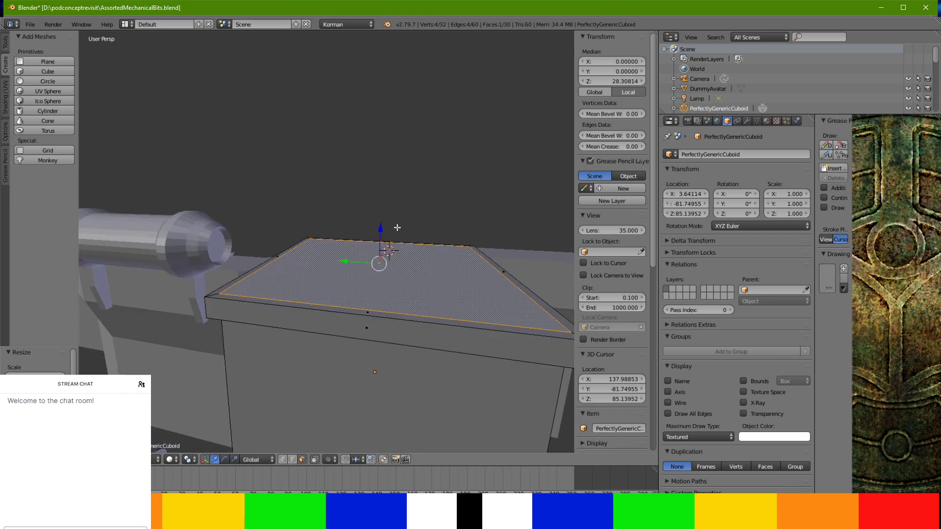
pyautogui.moveTo(379, 227); pyautogui.dragTo(380, 221)
pyautogui.moveTo(381, 259); pyautogui.dragTo(406, 304, button='middle')
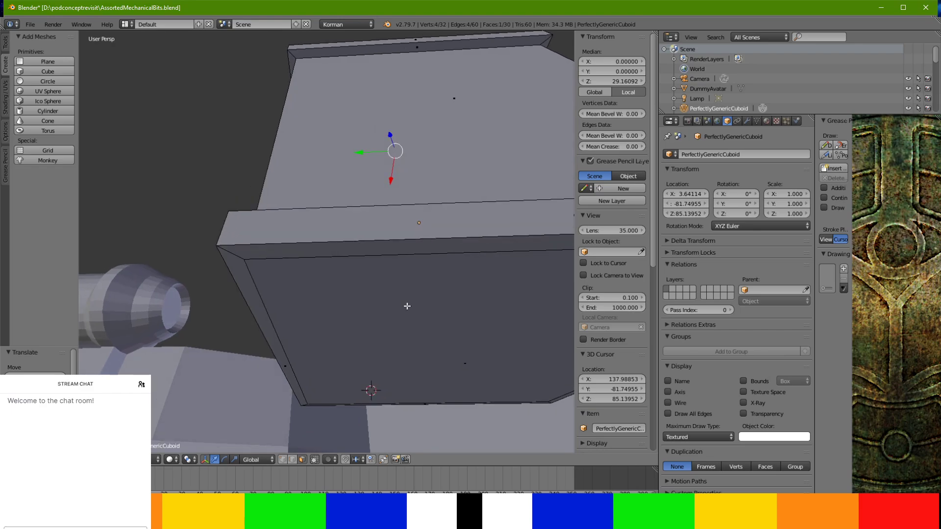
pyautogui.rightClick(406, 303)
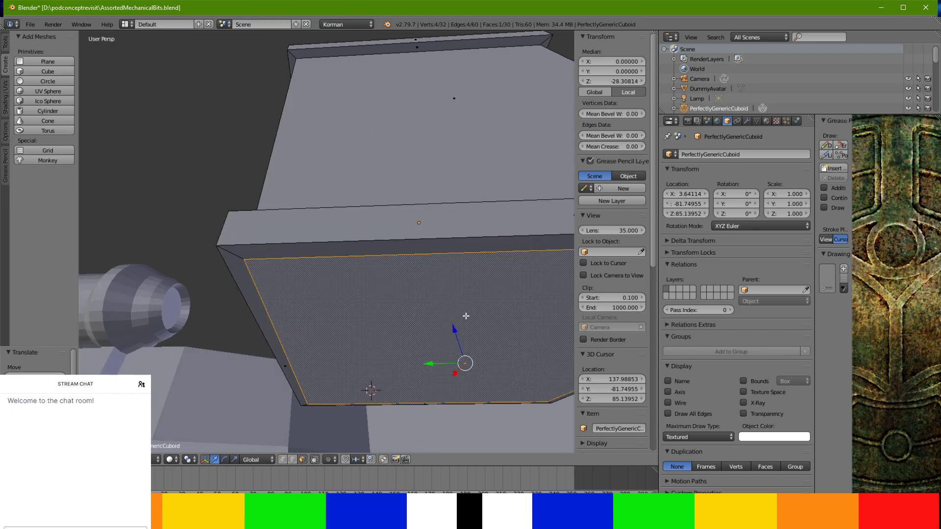
pyautogui.hotkey('ctrl', 'z')
# Select the cuboid's top and bottom faces together, move them about 1.36 up along Z and scale them inward
pyautogui.moveTo(484, 44); pyautogui.dragTo(348, 164, button='middle')
pyautogui.keyDown('shift'); pyautogui.rightClick(364, 169); pyautogui.keyUp('shift')
pyautogui.moveTo(329, 174); pyautogui.dragTo(327, 169)
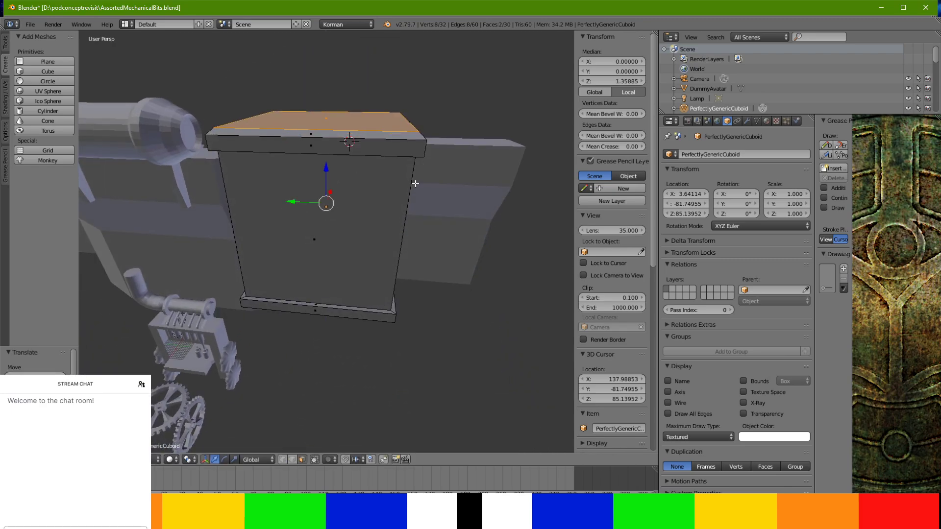
pyautogui.press('s')
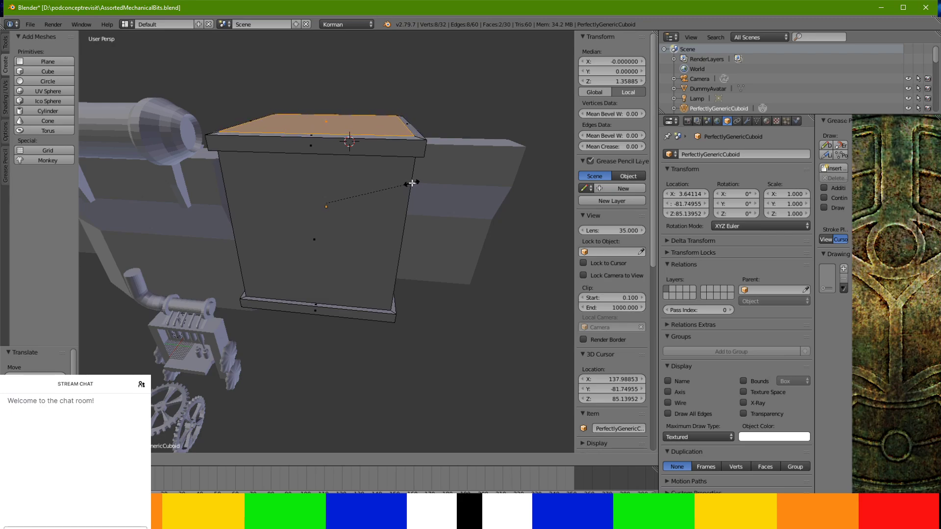
pyautogui.click(407, 184)
# Shift both end faces up along Z to a median of about 2.18 and scale them along Z
pyautogui.moveTo(332, 168); pyautogui.dragTo(330, 160)
pyautogui.moveTo(330, 160); pyautogui.dragTo(352, 87, button='middle')
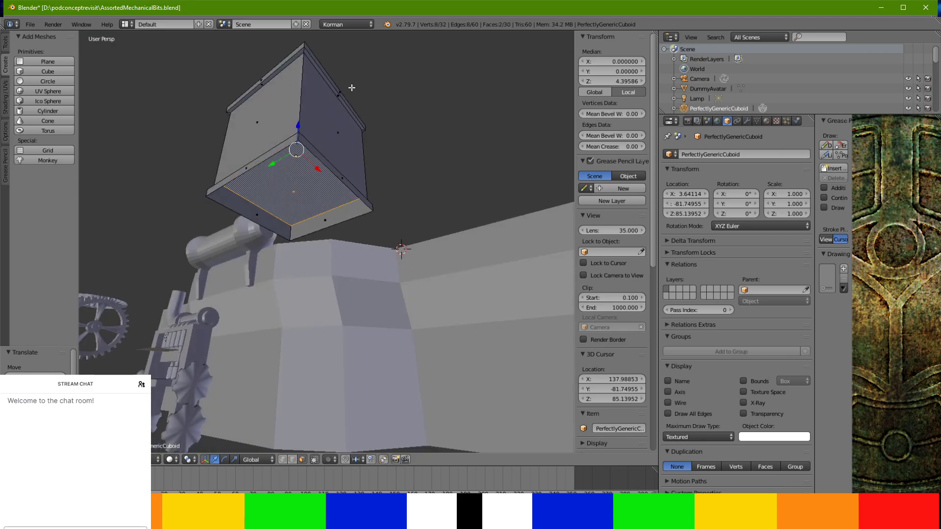
pyautogui.moveTo(295, 123); pyautogui.dragTo(295, 128)
pyautogui.moveTo(296, 128); pyautogui.dragTo(333, 172, button='middle')
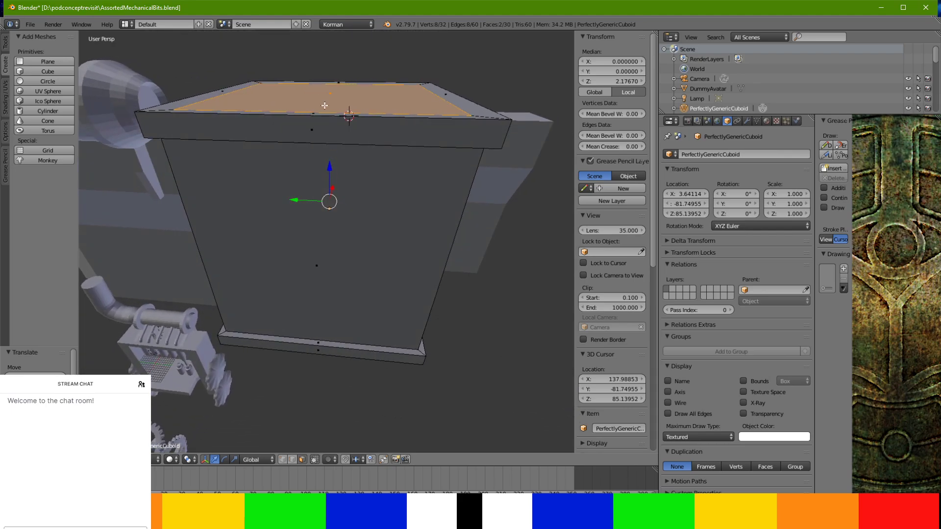
pyautogui.press('s')
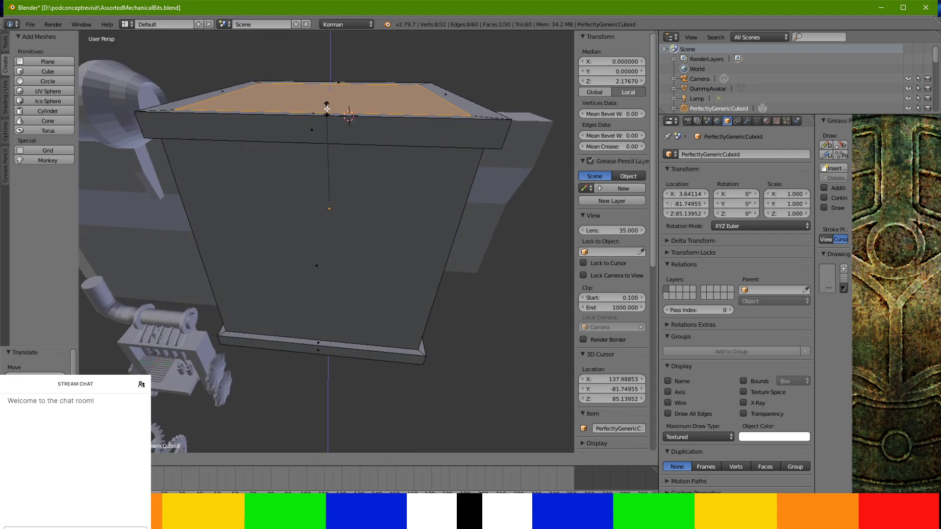
pyautogui.click(330, 101)
# Leave Edit Mode and rename the cuboid PerfectlyGenericStackables
pyautogui.moveTo(330, 101); pyautogui.dragTo(341, 120, button='middle')
pyautogui.press('Tab')
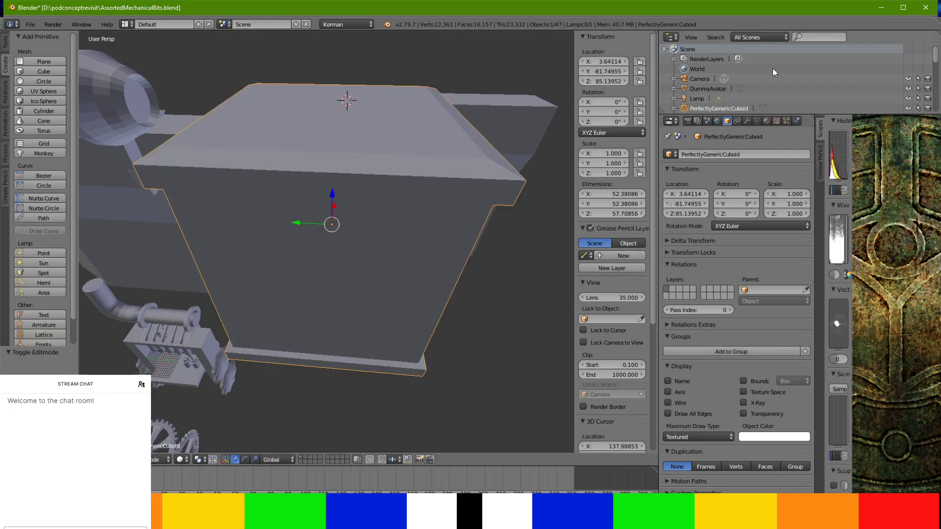
pyautogui.click(765, 153)
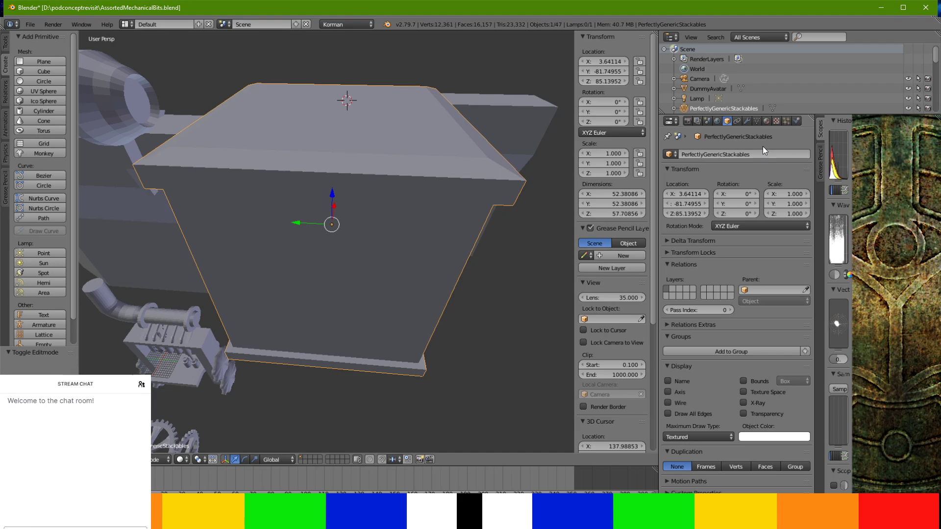
# Triangulate all faces of PerfectlyGenericStackables and return to Object Mode
pyautogui.moveTo(539, 238); pyautogui.dragTo(465, 273, button='middle')
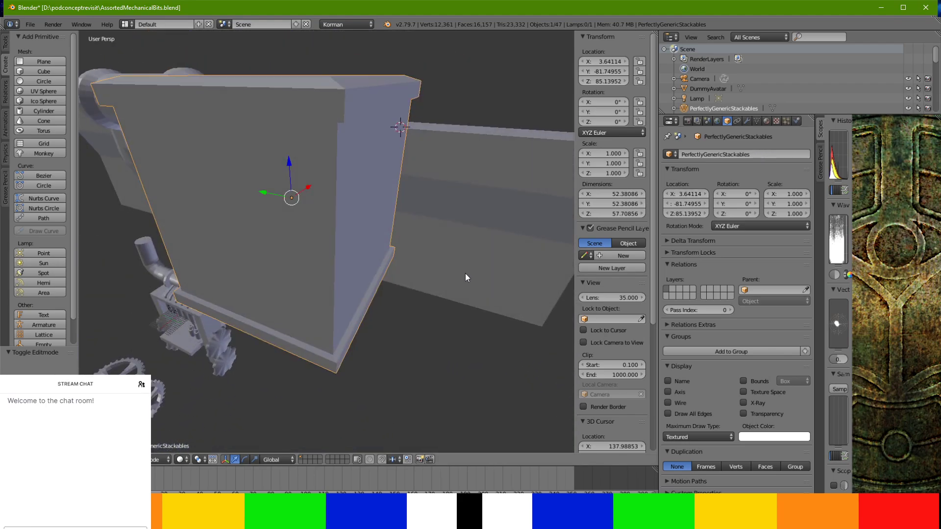
pyautogui.press('Tab')
pyautogui.press('a')
pyautogui.press('a')
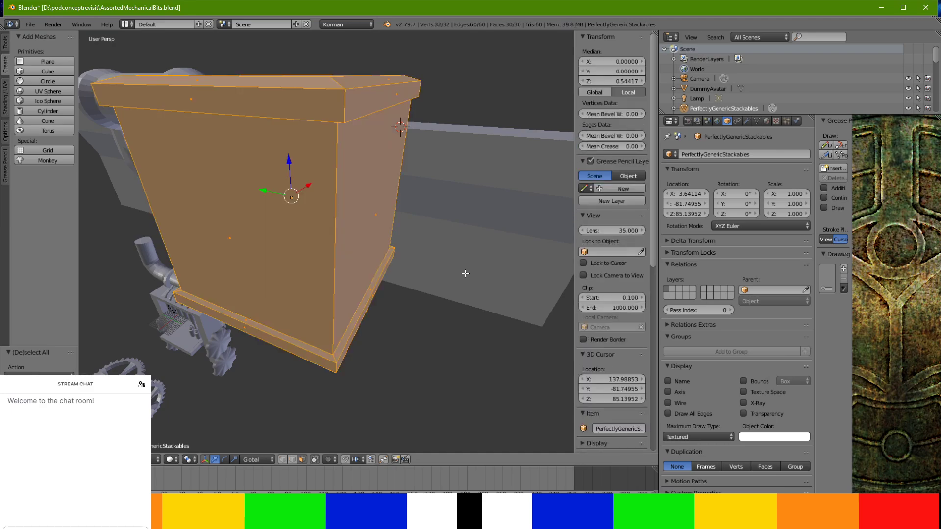
pyautogui.press('Tab')
# Lower PerfectlyGenericStackables along Z to about 2.07, beside the machine
pyautogui.moveTo(466, 272); pyautogui.dragTo(378, 142, button='middle')
pyautogui.moveTo(325, 143); pyautogui.dragTo(340, 301)
pyautogui.moveTo(340, 300); pyautogui.dragTo(328, 278, button='middle')
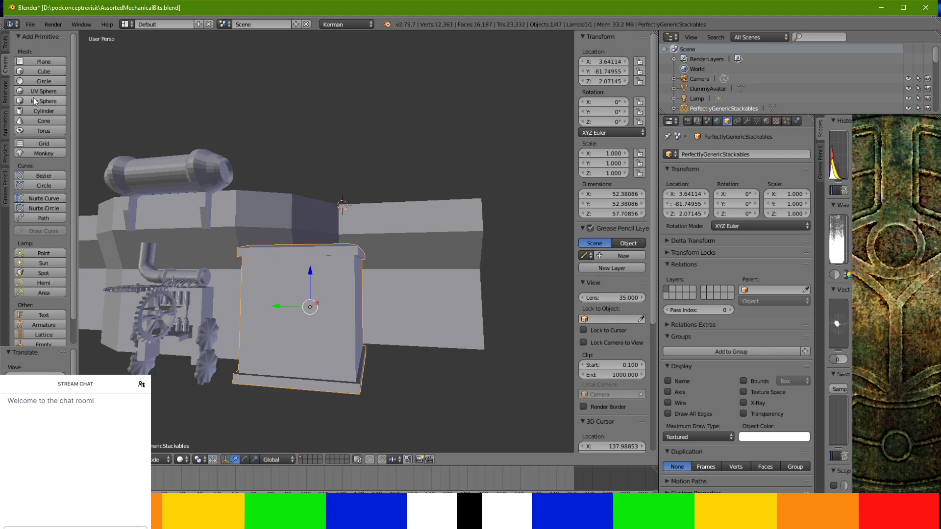
# Duplicate the stackable cuboid and raise the copy along Z to about 58.57 so it sits on the original
pyautogui.click(5, 43)
pyautogui.click(47, 113)
pyautogui.rightClick(77, 95)
pyautogui.moveTo(305, 266); pyautogui.dragTo(307, 157)
pyautogui.scroll(3, 309, 166)
pyautogui.moveTo(310, 174)
pyautogui.mouseDown(button='middle')
pyautogui.moveTo(326, 208)
pyautogui.moveTo(328, 175)
pyautogui.mouseUp(button='middle')
pyautogui.moveTo(302, 43); pyautogui.dragTo(302, 59)
pyautogui.moveTo(326, 84); pyautogui.dragTo(422, 333, button='middle')
pyautogui.scroll(5, 374, 199)
pyautogui.scroll(-5, 361, 393)
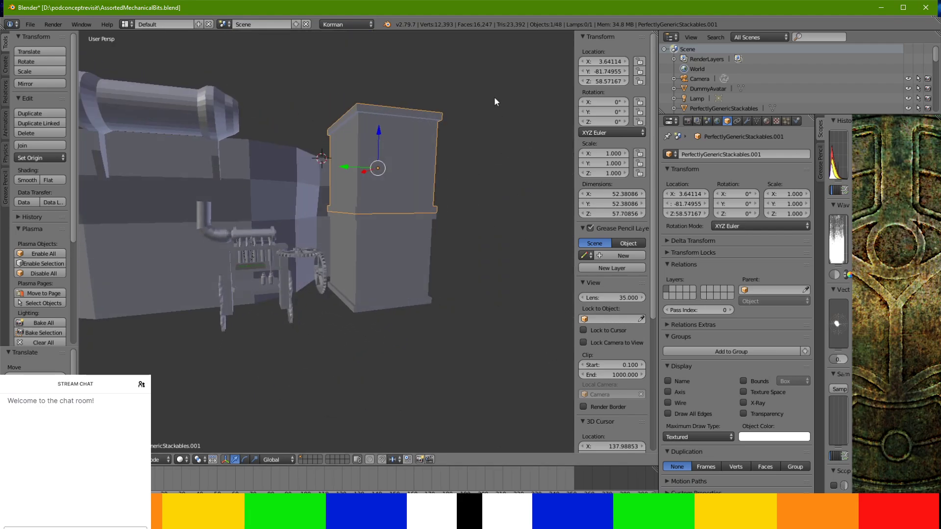
# Select all underside faces of genericcastlewall in Edit Mode and extrude them about 17 units downward along Z
pyautogui.rightClick(298, 134)
pyautogui.moveTo(298, 135); pyautogui.dragTo(468, 414, button='middle')
pyautogui.moveTo(298, 404); pyautogui.dragTo(328, 368, button='middle')
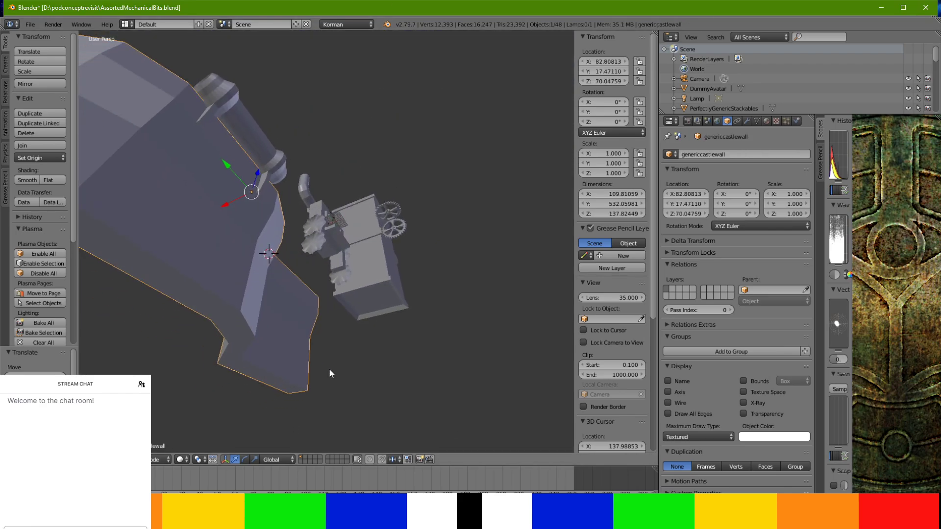
pyautogui.press('Tab')
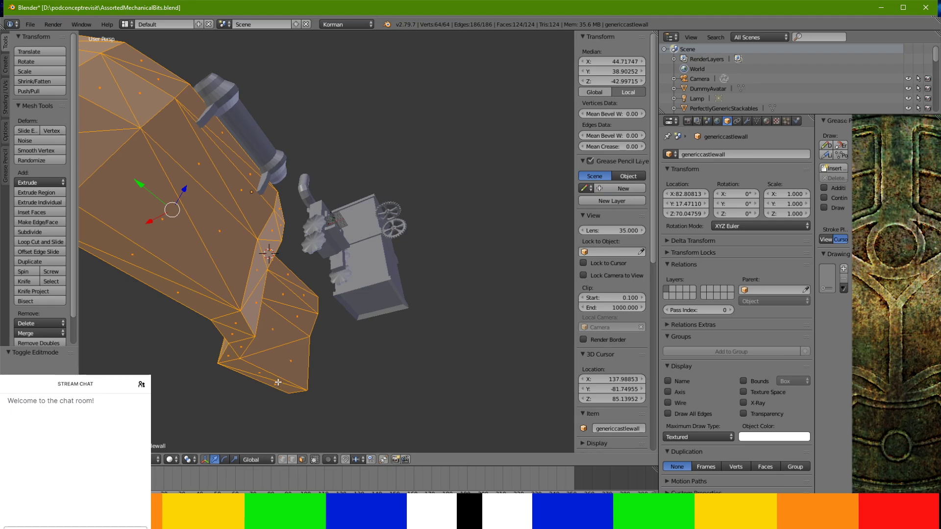
pyautogui.rightClick(278, 382)
pyautogui.keyDown('ctrl'); pyautogui.rightClick(230, 323); pyautogui.keyUp('ctrl')
pyautogui.keyDown('ctrl'); pyautogui.rightClick(207, 308); pyautogui.keyUp('ctrl')
pyautogui.moveTo(211, 341); pyautogui.dragTo(389, 365, button='middle')
pyautogui.keyDown('ctrl'); pyautogui.rightClick(188, 200); pyautogui.keyUp('ctrl')
pyautogui.moveTo(188, 200); pyautogui.dragTo(272, 277, button='middle')
pyautogui.keyDown('ctrl'); pyautogui.rightClick(159, 157); pyautogui.keyUp('ctrl')
pyautogui.keyDown('ctrl'); pyautogui.rightClick(176, 153); pyautogui.keyUp('ctrl')
pyautogui.scroll(-2, 176, 153)
pyautogui.scroll(-2, 272, 277)
pyautogui.press('e')
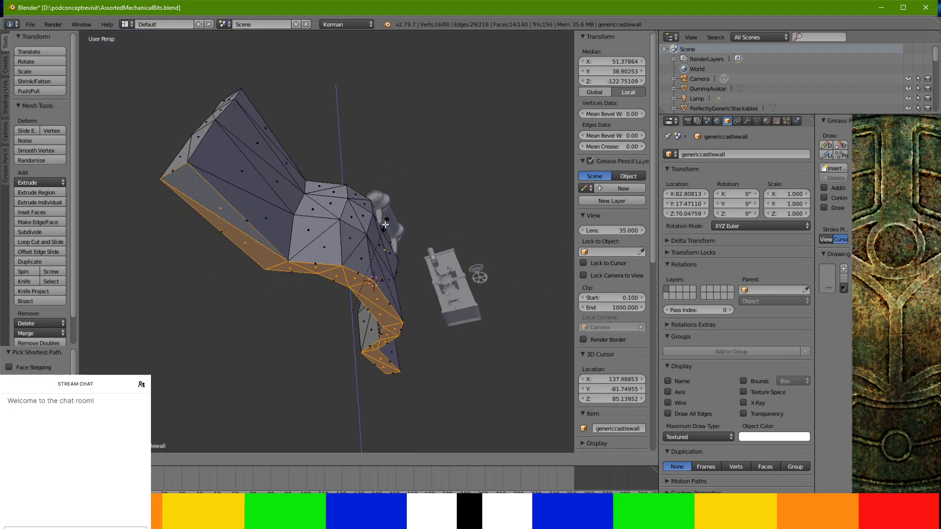
pyautogui.rightClick(386, 153)
pyautogui.moveTo(380, 231); pyautogui.dragTo(374, 261, button='middle')
pyautogui.moveTo(349, 268); pyautogui.dragTo(353, 279)
# Select the seven front faces of the wall's new base strip, extrude them and move them about 11 units outward along X
pyautogui.moveTo(354, 280); pyautogui.dragTo(193, 326, button='middle')
pyautogui.rightClick(237, 296)
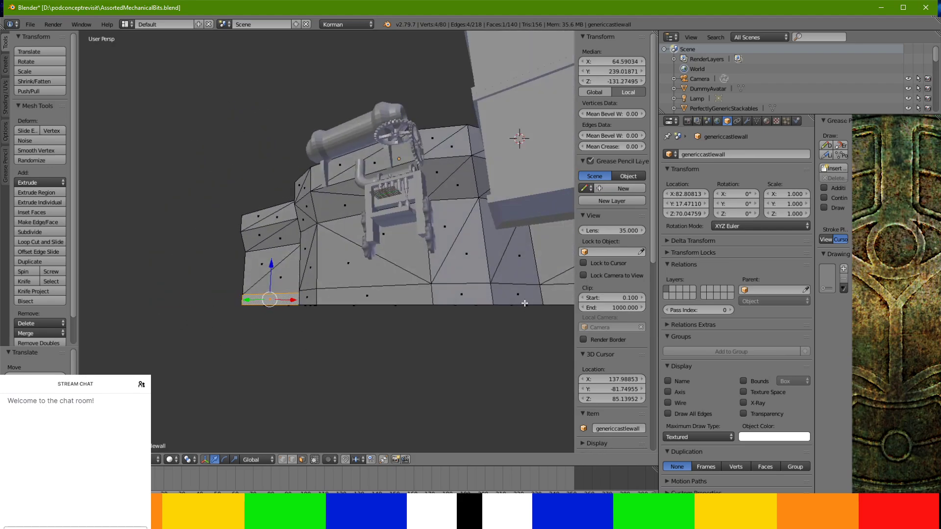
pyautogui.keyDown('ctrl'); pyautogui.rightClick(544, 294); pyautogui.keyUp('ctrl')
pyautogui.moveTo(549, 296); pyautogui.dragTo(529, 305, button='middle')
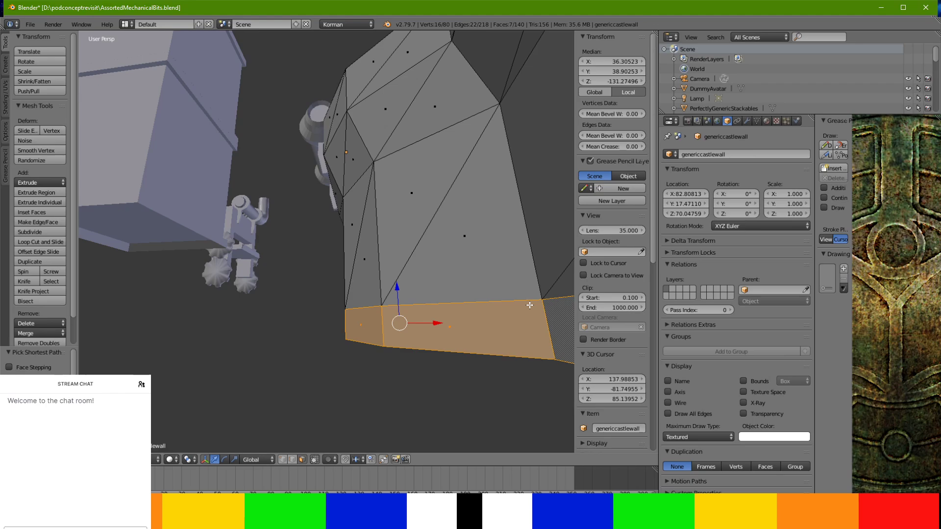
pyautogui.press('i')
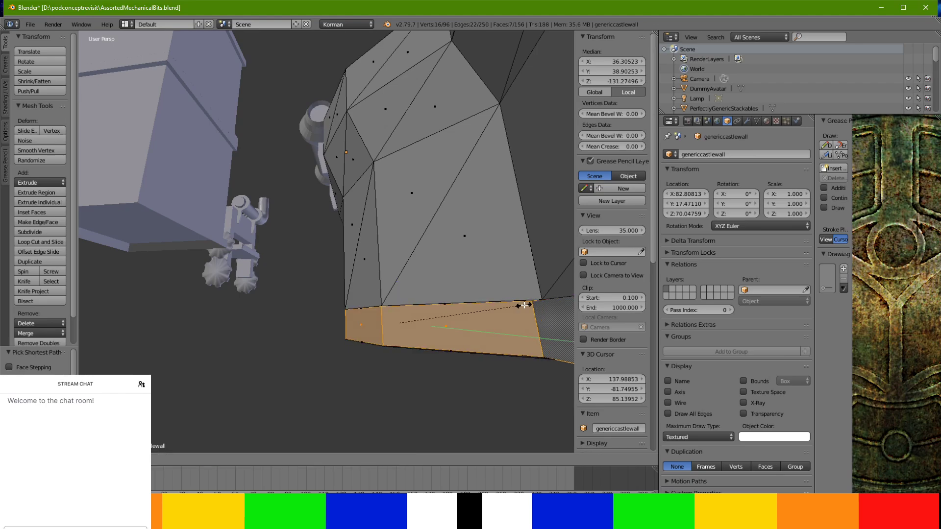
pyautogui.rightClick(523, 305)
pyautogui.moveTo(482, 337); pyautogui.dragTo(484, 357, button='middle')
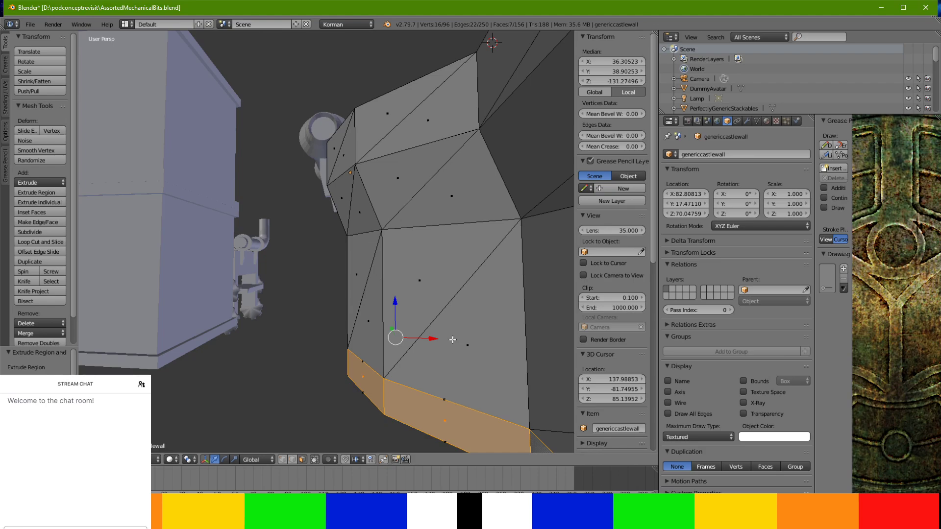
pyautogui.moveTo(429, 340); pyautogui.dragTo(416, 339)
# Move the extruded base faces slightly further outward along X and leave Edit Mode
pyautogui.moveTo(422, 345); pyautogui.dragTo(571, 392, button='middle')
pyautogui.moveTo(227, 295); pyautogui.dragTo(273, 254, button='middle')
pyautogui.scroll(2, 273, 254)
pyautogui.click(247, 312)
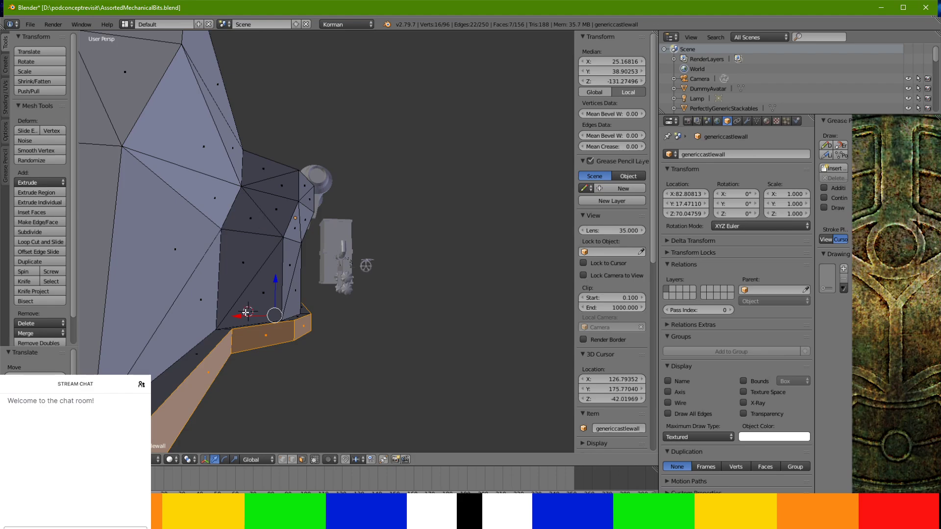
pyautogui.moveTo(245, 317); pyautogui.dragTo(240, 317)
pyautogui.moveTo(240, 318); pyautogui.dragTo(207, 305, button='middle')
pyautogui.press('Tab')
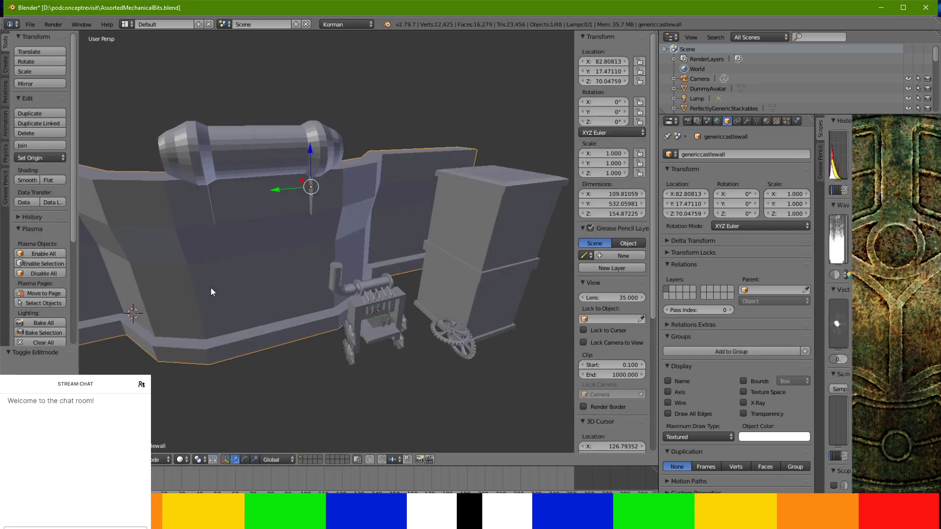
# Rename the castle wall object as VInd-genericcastlewall
pyautogui.click(719, 154)
pyautogui.press('Home')
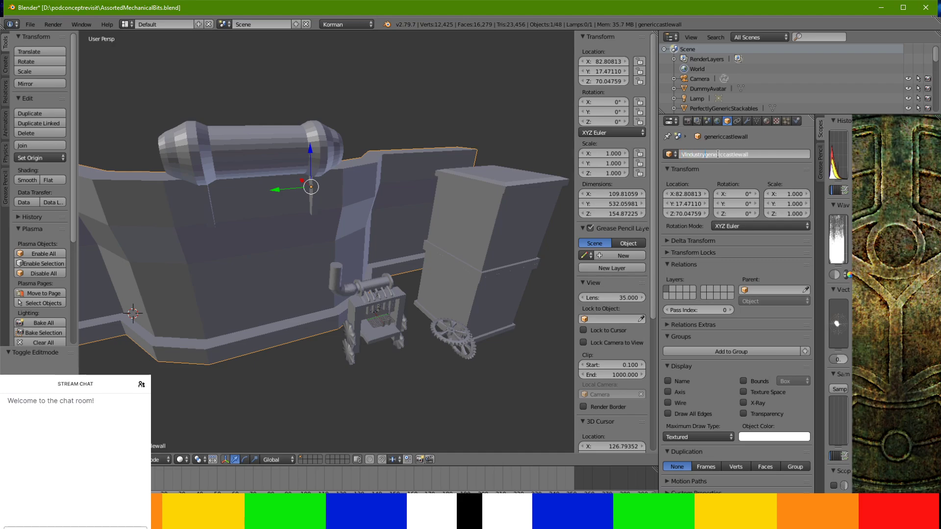
pyautogui.press('Return')
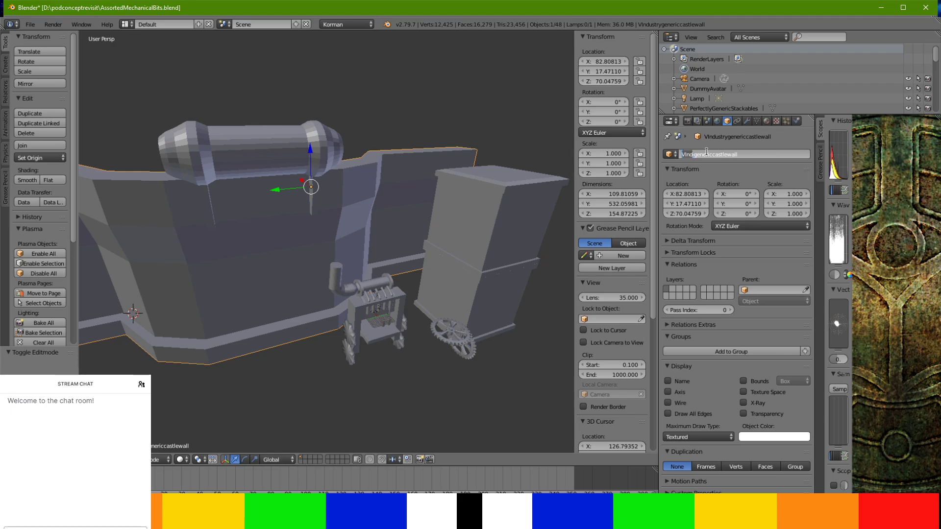
# Add the prefix VInd to the names of the upper and lower PerfectlyGenericStackables cuboids
pyautogui.rightClick(522, 209)
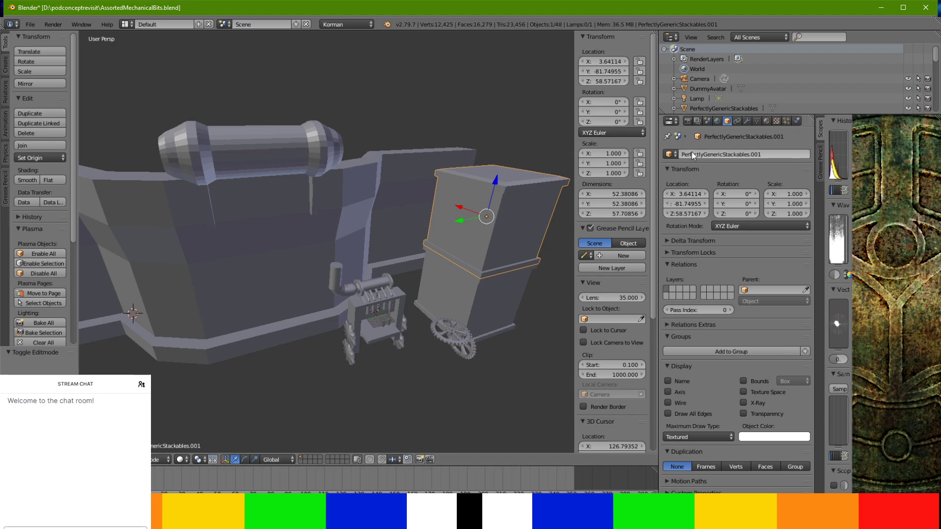
pyautogui.write('Vin-')
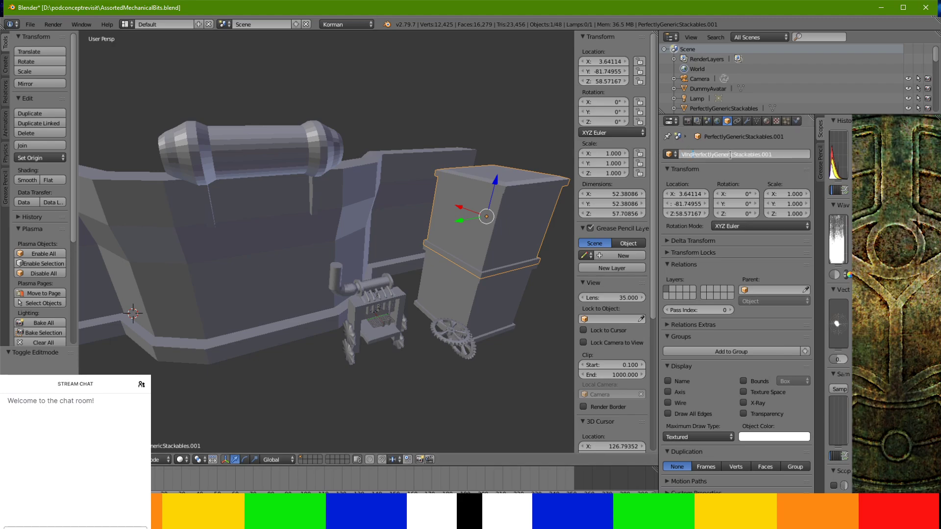
pyautogui.click(515, 303)
pyautogui.click(494, 296)
pyautogui.rightClick(493, 296)
pyautogui.click(695, 153)
pyautogui.press('Home')
pyautogui.write('Vind')
pyautogui.press('Return')
# Rename the flat-lying WeirdGearThing gear as VIndFiveGearThing-flat
pyautogui.scroll(2, 548, 219)
pyautogui.rightClick(505, 378)
pyautogui.click(690, 153)
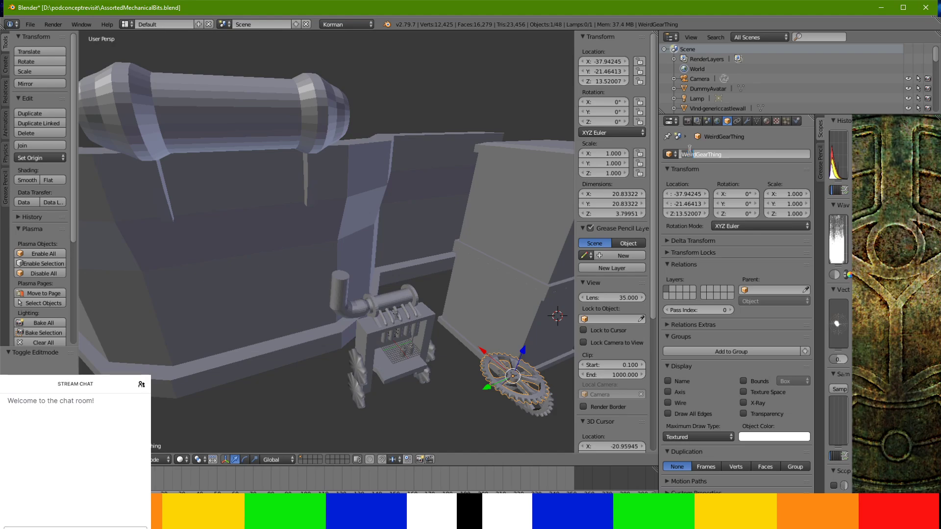
pyautogui.write('VindFive')
pyautogui.press('Return')
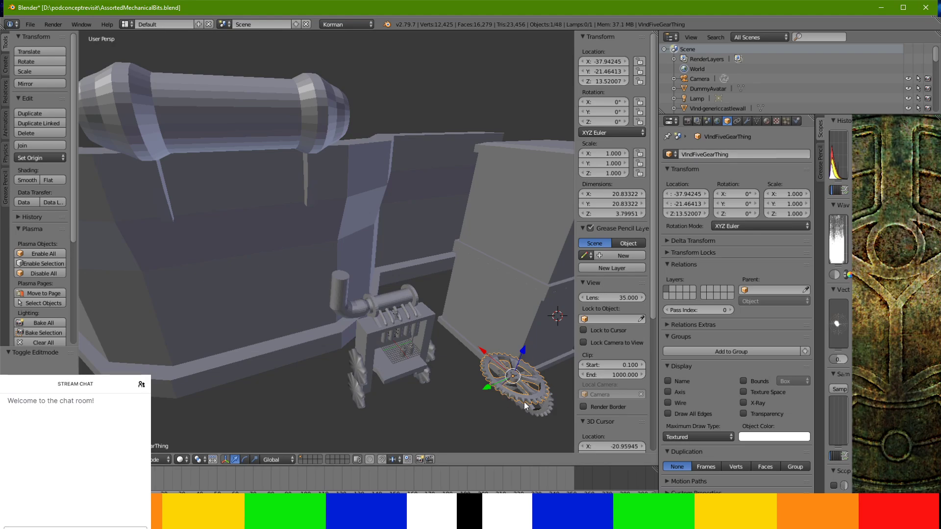
pyautogui.click(736, 153)
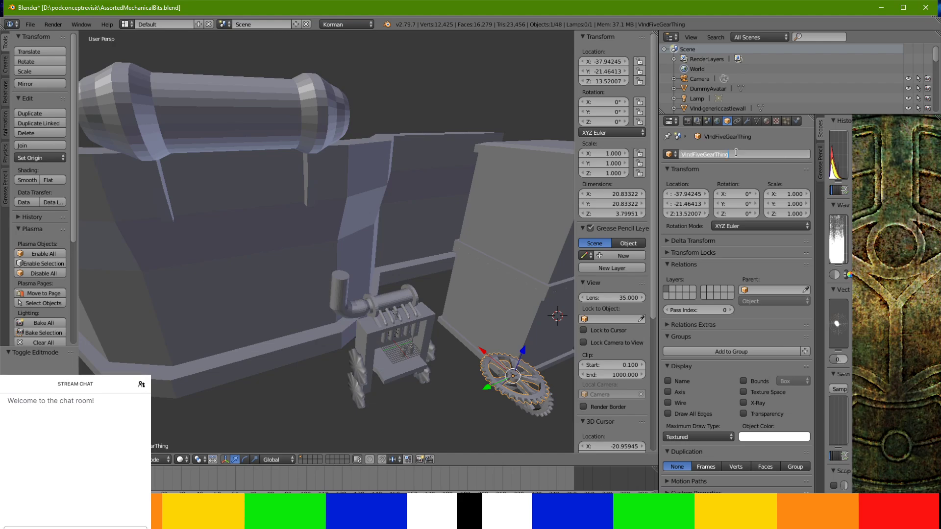
pyautogui.write('-flat')
pyautogui.press('Return')
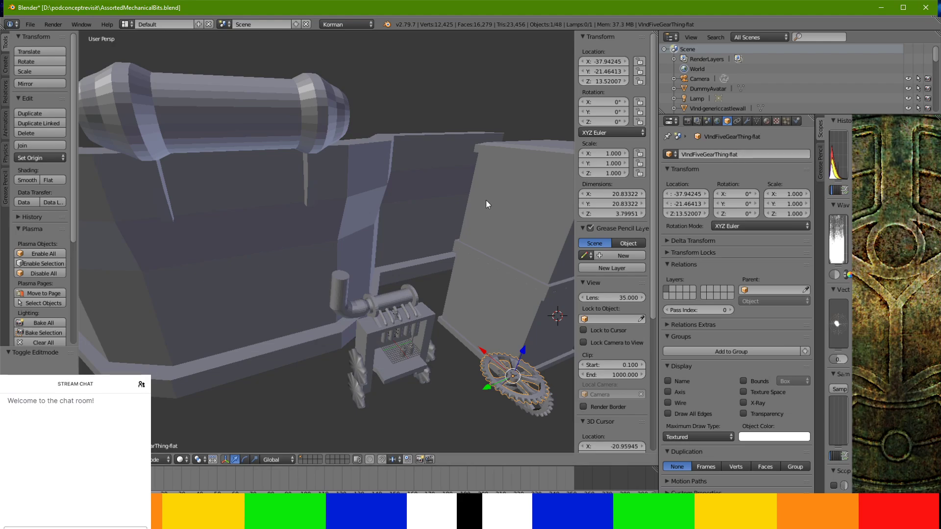
# Rename the upright gear WeirdGearThing.001 as VIndGearThing.Vert
pyautogui.press('KP_Decimal')
pyautogui.rightClick(313, 314)
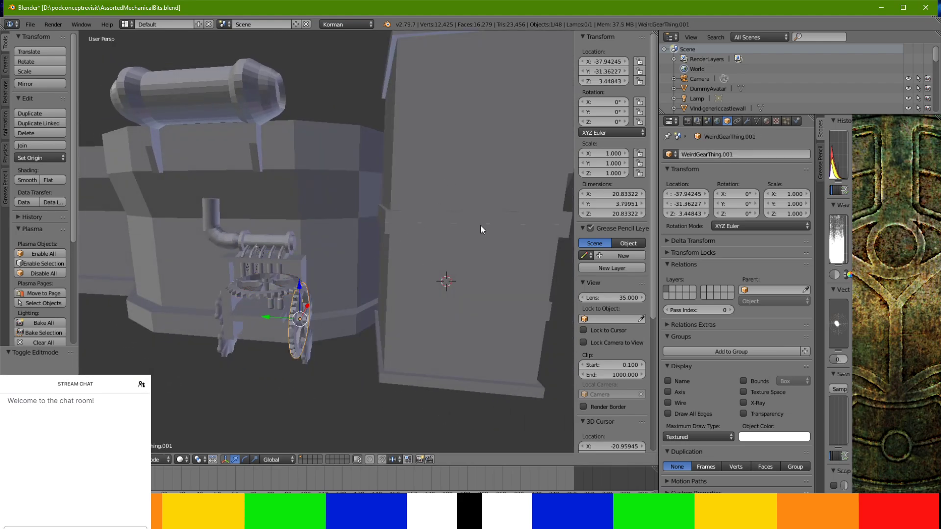
pyautogui.click(706, 153)
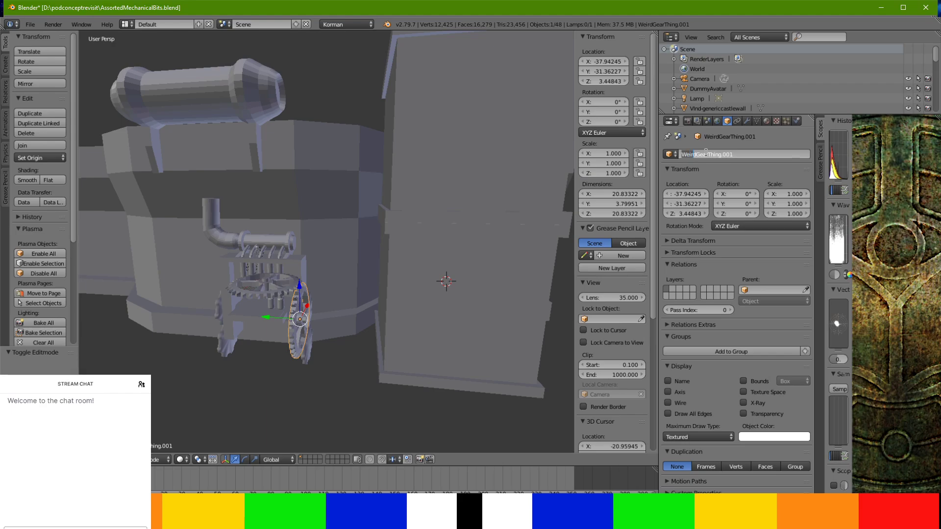
pyautogui.write('Vind')
pyautogui.press('BackSpace')
pyautogui.press('BackSpace')
pyautogui.press('Return')
# Change the flat-lying gear's name to VIndFiveGearThing-Hori
pyautogui.rightClick(294, 288)
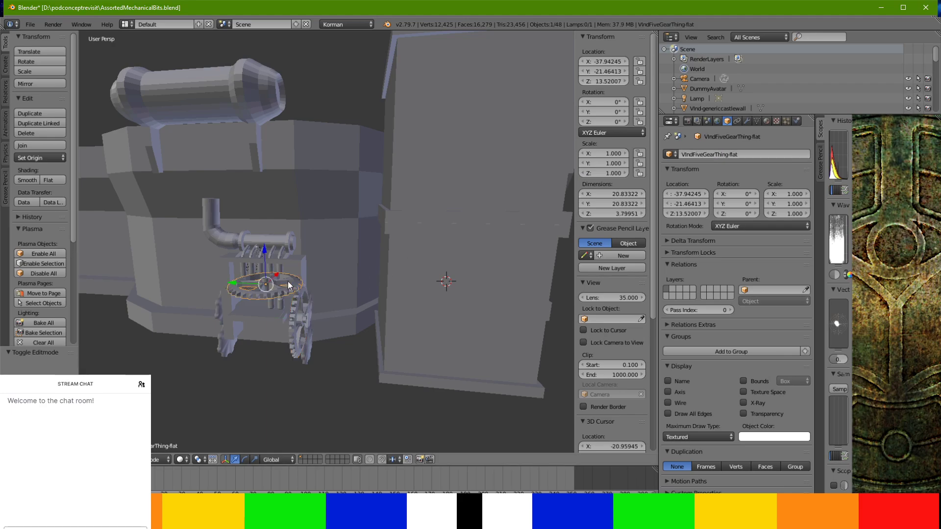
pyautogui.click(757, 154)
pyautogui.write('Hori')
pyautogui.press('Return')
# Rename the machine's bent feeder pipe as VIndpipefeederthing-LTURN
pyautogui.moveTo(331, 263); pyautogui.dragTo(310, 230, button='middle')
pyautogui.rightClick(309, 231)
pyautogui.click(695, 153)
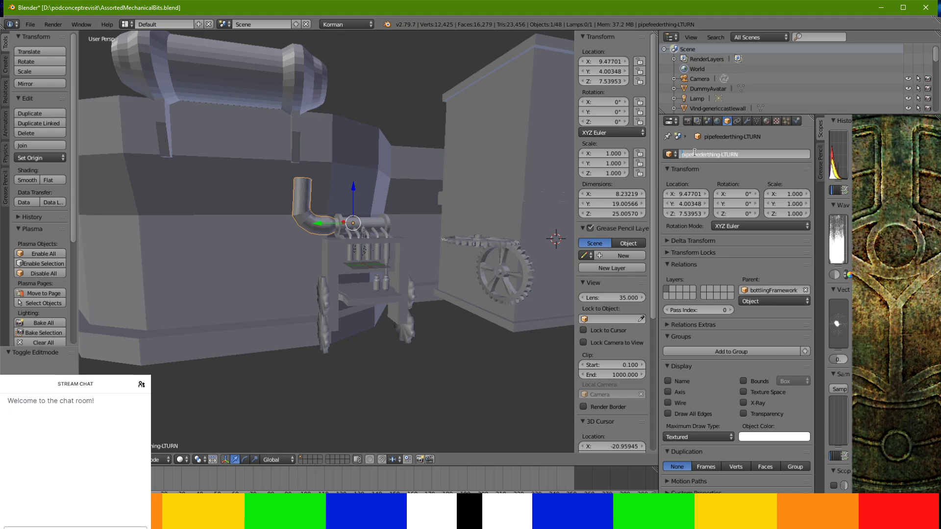
pyautogui.write('Vind')
pyautogui.press('Return')
pyautogui.scroll(6, 405, 301)
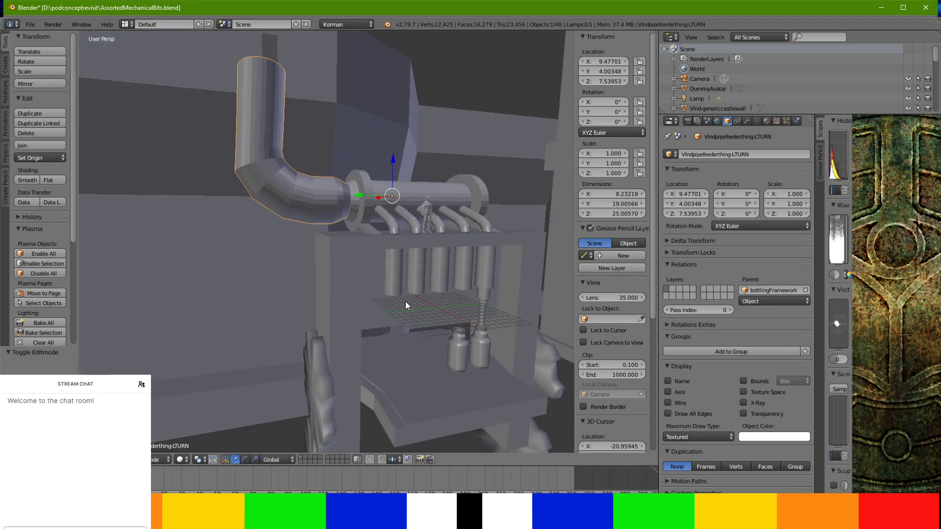
# Add the prefix VInd to the name of the bottlingFramework object
pyautogui.scroll(-6, 431, 279)
pyautogui.rightClick(362, 260)
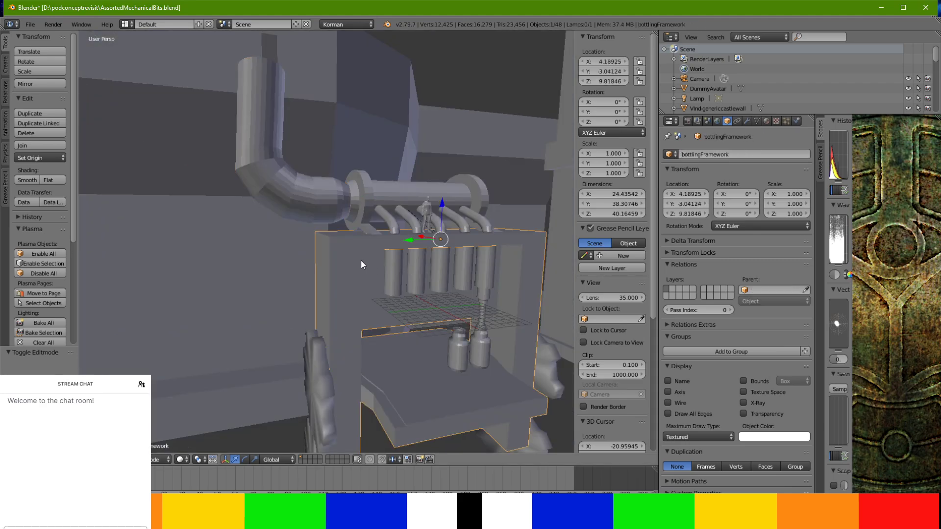
pyautogui.click(708, 154)
pyautogui.press('Home')
pyautogui.write('Vind')
pyautogui.press('Return')
# Add the prefix VInd to the names of two more parts of the pipe assembly above the bottling framework
pyautogui.scroll(4, 502, 169)
pyautogui.rightClick(402, 225)
pyautogui.click(692, 154)
pyautogui.press('Home')
pyautogui.write('Vind')
pyautogui.press('Return')
pyautogui.rightClick(383, 218)
pyautogui.click(698, 153)
pyautogui.write('Vind')
pyautogui.press('Return')
# Add the prefix VInd to the names of the upper and lower gears on the machine side facing the large five-spoke gears
pyautogui.moveTo(463, 255); pyautogui.dragTo(207, 252, button='middle')
pyautogui.rightClick(275, 231)
pyautogui.click(753, 154)
pyautogui.press('Home')
pyautogui.write('Vind')
pyautogui.press('Return')
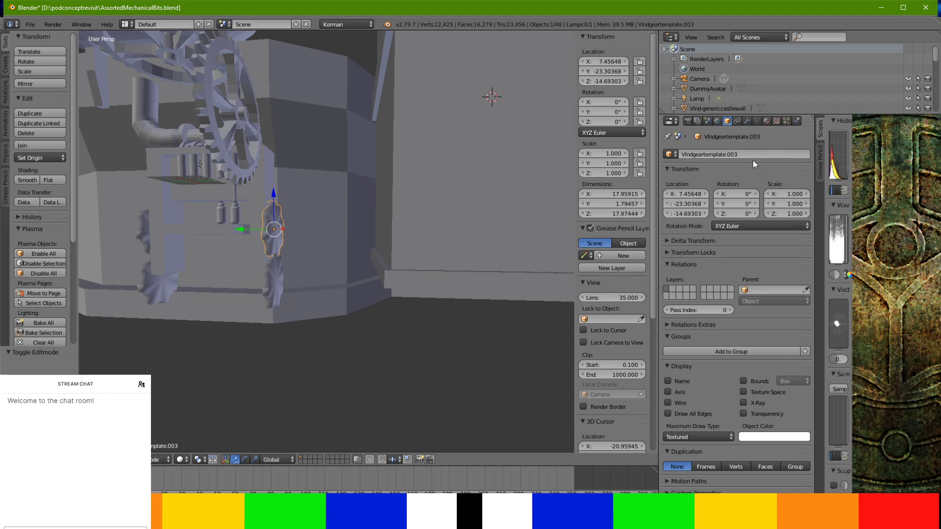
pyautogui.rightClick(270, 283)
pyautogui.click(688, 151)
pyautogui.press('Home')
pyautogui.write('Vind')
pyautogui.press('Return')
# Rename the two gears on the machine's opposite side as VIndgeartemplate and VIndgeartemplate.001
pyautogui.moveTo(257, 267); pyautogui.dragTo(324, 212, button='middle')
pyautogui.rightClick(350, 231)
pyautogui.click(771, 154)
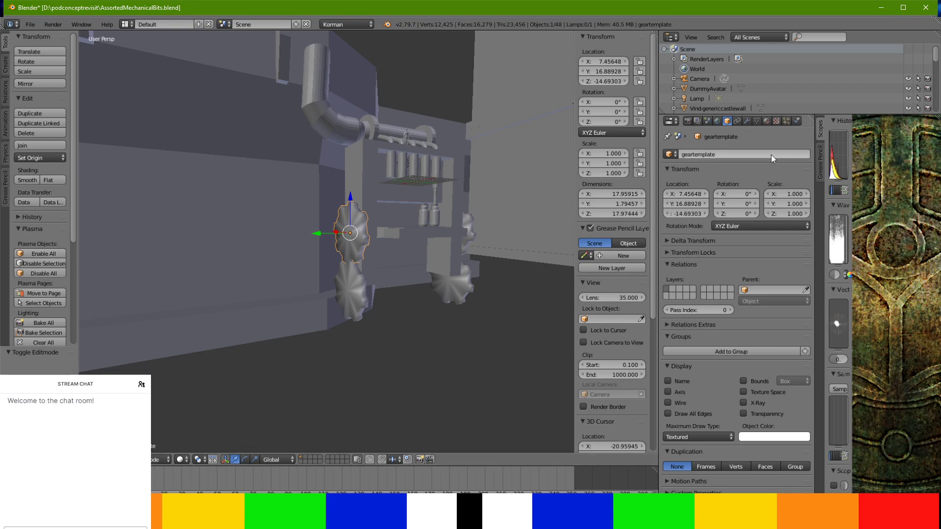
pyautogui.press('Home')
pyautogui.write('Vind')
pyautogui.press('Return')
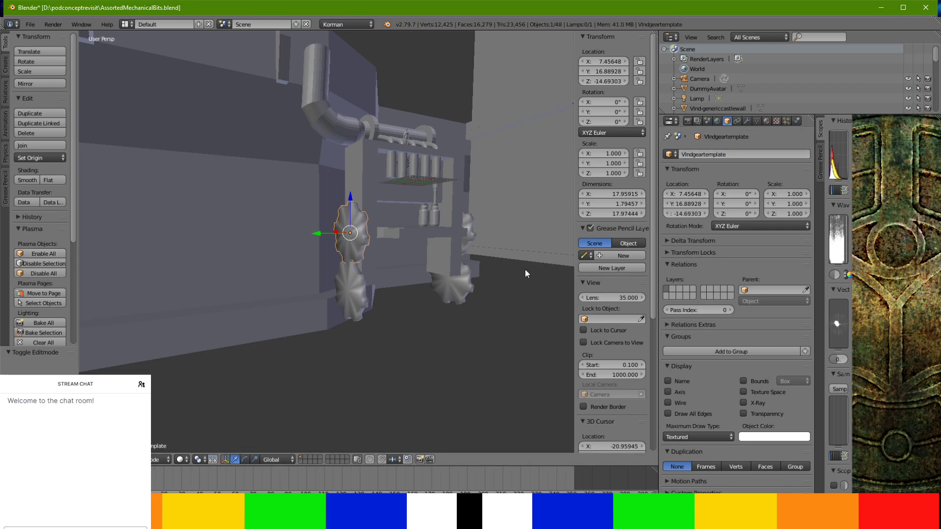
pyautogui.rightClick(350, 300)
pyautogui.click(736, 154)
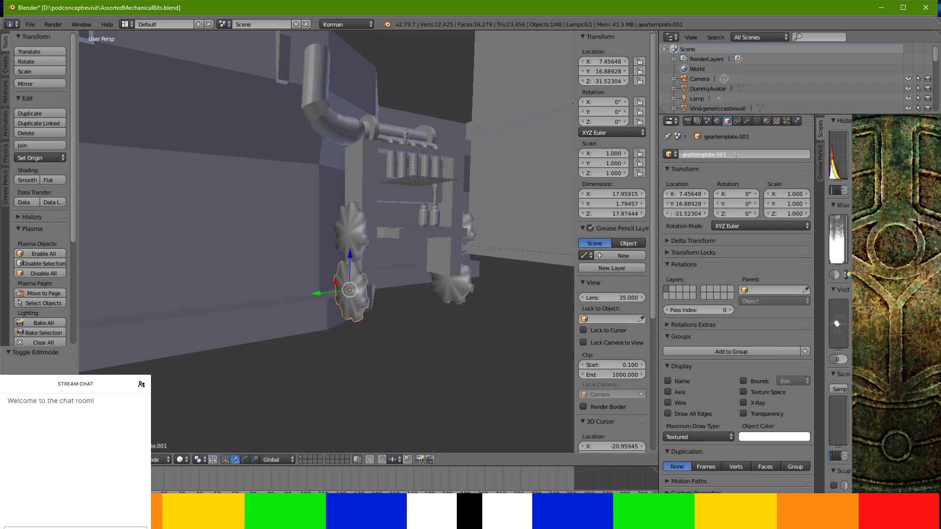
pyautogui.press('Home')
pyautogui.write('Vind')
pyautogui.press('Return')
# Check the names of the stackable and horizontal gear, and rename the upright gear as VIndFiveGearThing.Vert
pyautogui.moveTo(535, 289); pyautogui.dragTo(442, 312, button='middle')
pyautogui.rightClick(469, 244)
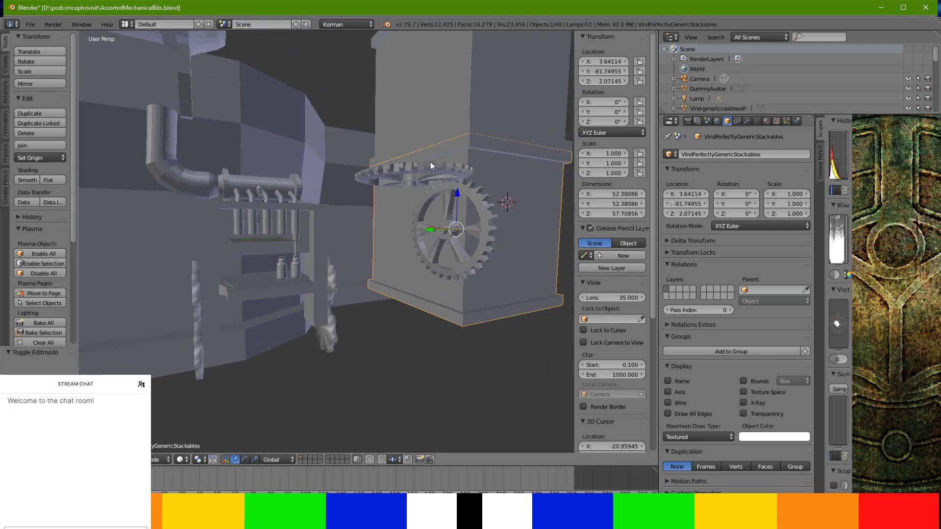
pyautogui.rightClick(449, 194)
pyautogui.rightClick(444, 167)
pyautogui.moveTo(444, 166); pyautogui.dragTo(433, 184, button='middle')
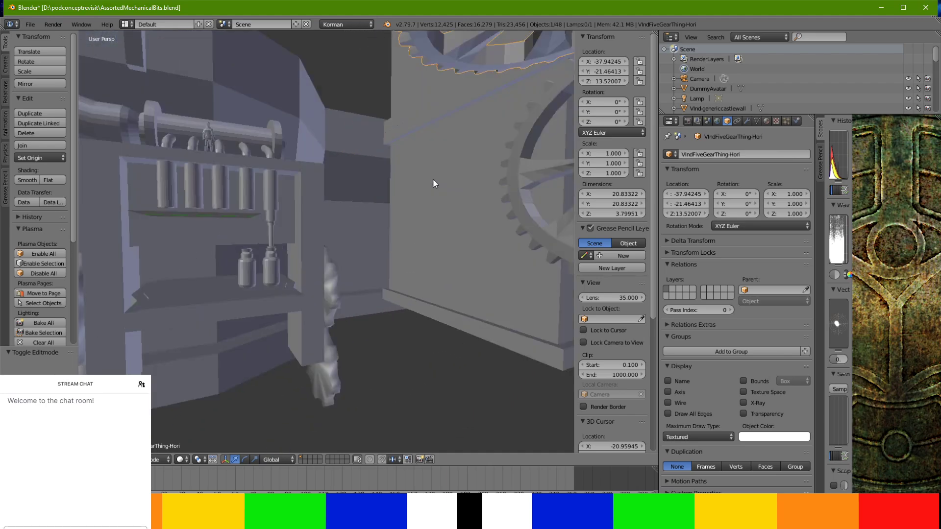
pyautogui.rightClick(517, 174)
pyautogui.click(696, 154)
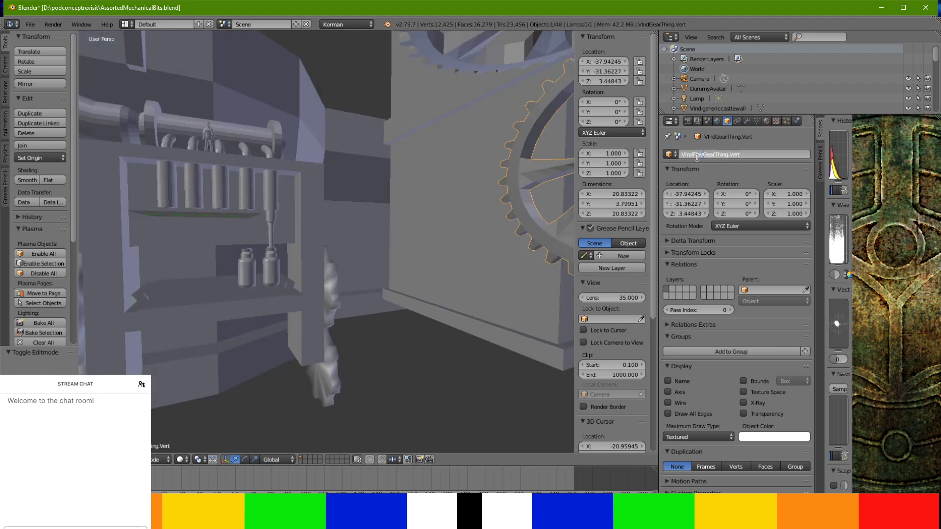
pyautogui.write('Five')
pyautogui.press('Return')
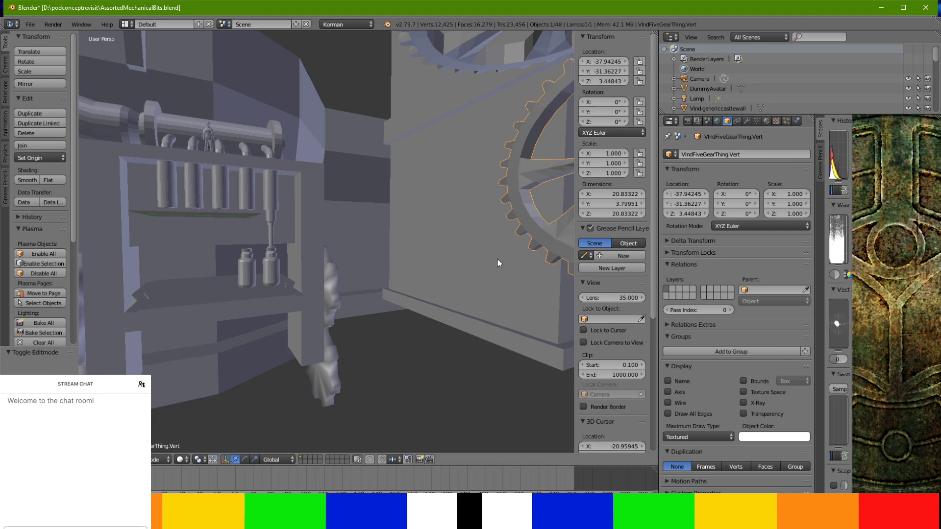
pyautogui.scroll(-5, 498, 259)
pyautogui.hotkey('alt', 'Tab')
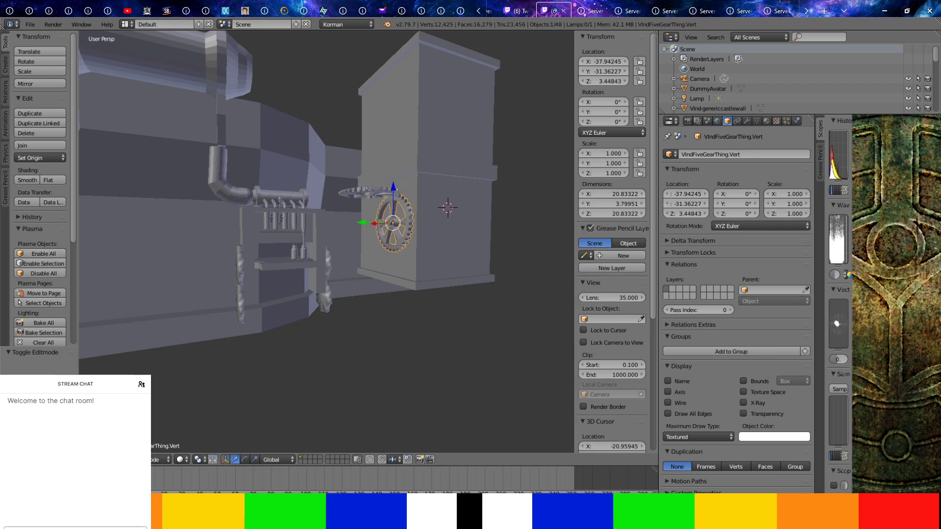
pyautogui.hotkey('alt', 'Tab')
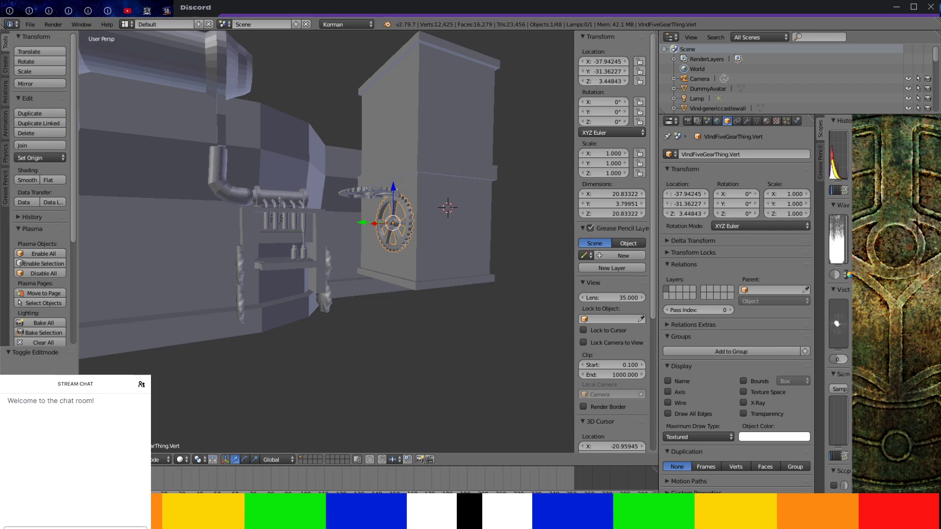
pyautogui.click(409, 517)
# Duplicate VIndFiveGearThing-Hori and place the copy on the machine's other side at about X -32.09, Y 38.49, Z 13.40
pyautogui.scroll(-2, 352, 300)
pyautogui.moveTo(352, 297); pyautogui.dragTo(409, 280, button='middle')
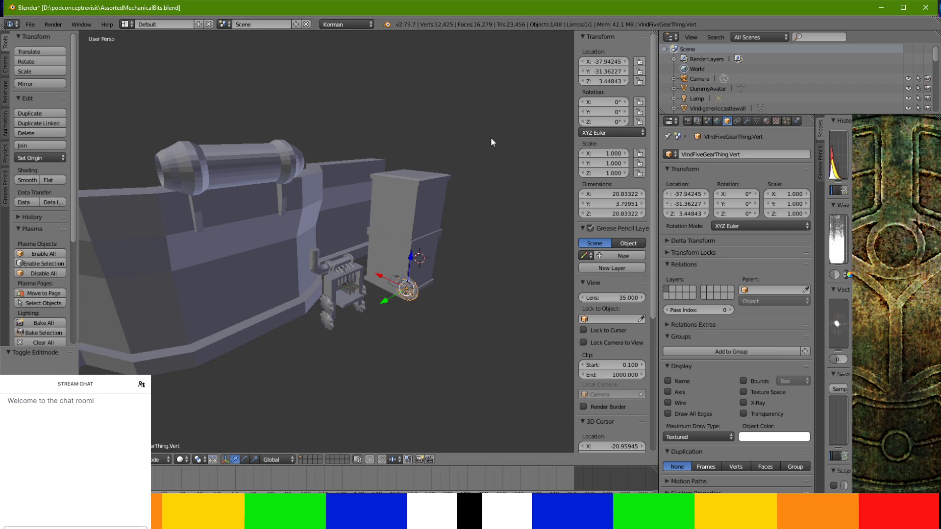
pyautogui.scroll(5, 451, 287)
pyautogui.scroll(-4, 436, 284)
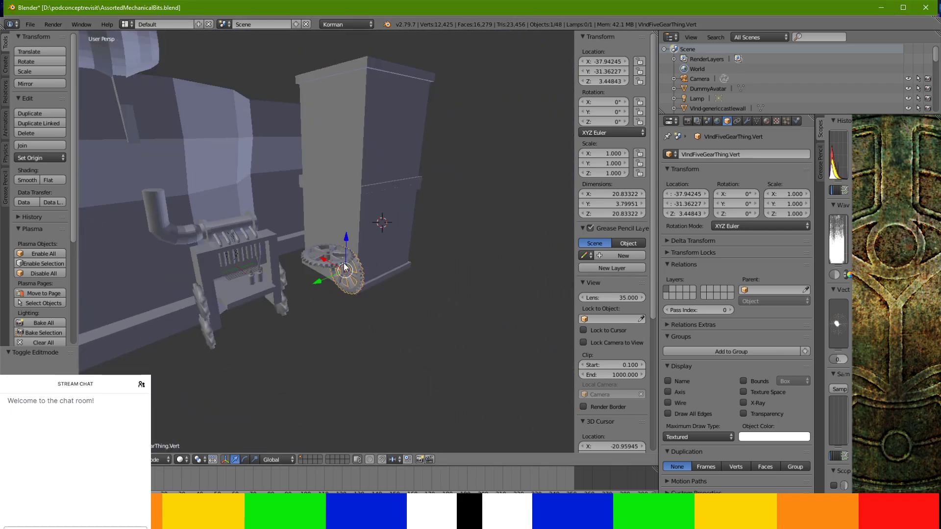
pyautogui.rightClick(326, 259)
pyautogui.scroll(-3, 294, 274)
pyautogui.moveTo(290, 276); pyautogui.dragTo(383, 265, button='middle')
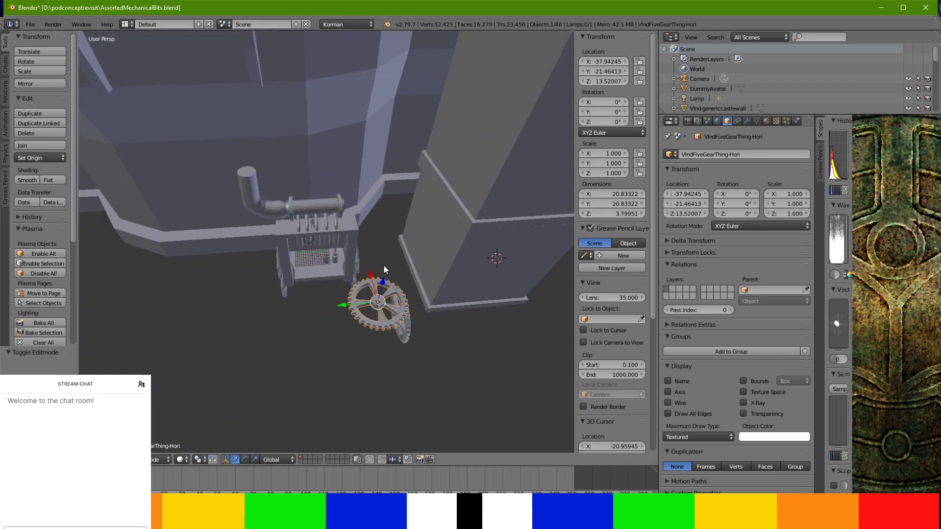
pyautogui.click(40, 113)
pyautogui.click(544, 112)
# Rename the duplicated gear as VIndFiveGearLARGEThing
pyautogui.doubleClick(763, 154)
pyautogui.press('BackSpace')
pyautogui.press('BackSpace')
pyautogui.press('BackSpace')
pyautogui.press('BackSpace')
pyautogui.press('BackSpace')
pyautogui.press('BackSpace')
pyautogui.press('BackSpace')
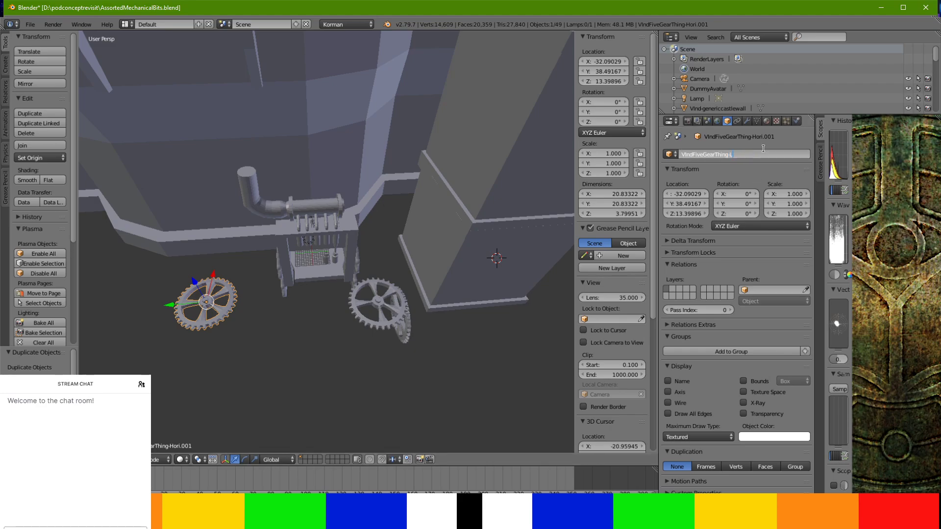
pyautogui.press('BackSpace')
pyautogui.press('BackSpace')
pyautogui.press('BackSpace')
pyautogui.press('BackSpace')
pyautogui.press('BackSpace')
pyautogui.write('LARGEThing')
pyautogui.press('Return')
# Isolate VIndFiveGearLARGEThing in local view and enter Edit Mode
pyautogui.scroll(2, 361, 284)
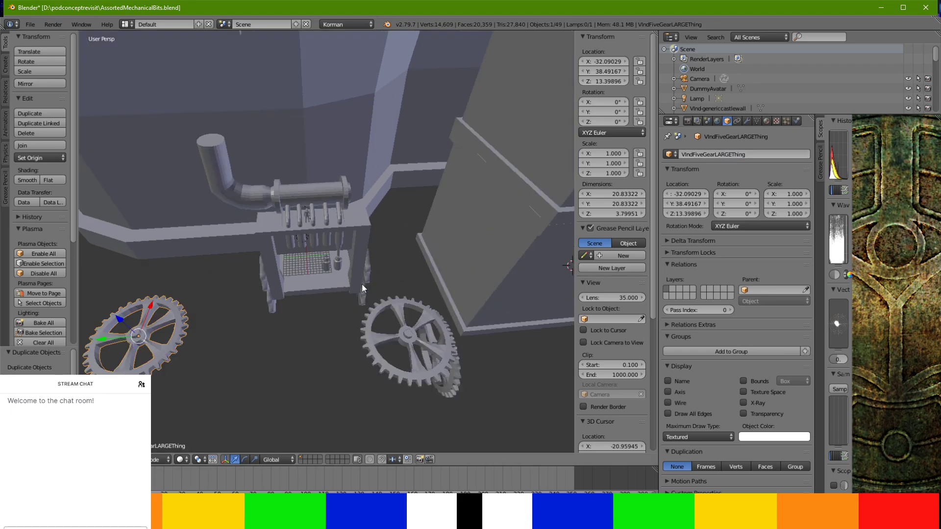
pyautogui.moveTo(362, 284); pyautogui.dragTo(435, 260, button='middle')
pyautogui.scroll(3, 435, 258)
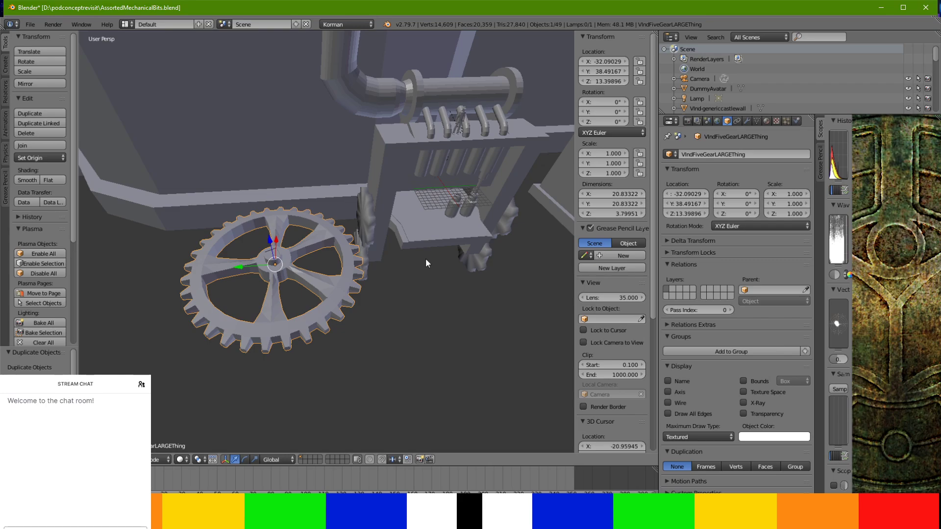
pyautogui.press('KP_Divide')
pyautogui.press('Tab')
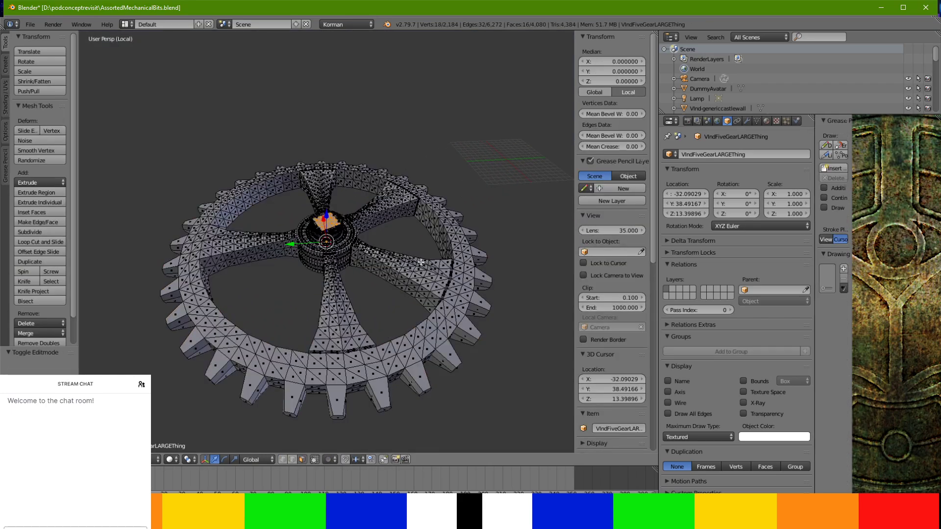
pyautogui.scroll(2, 421, 262)
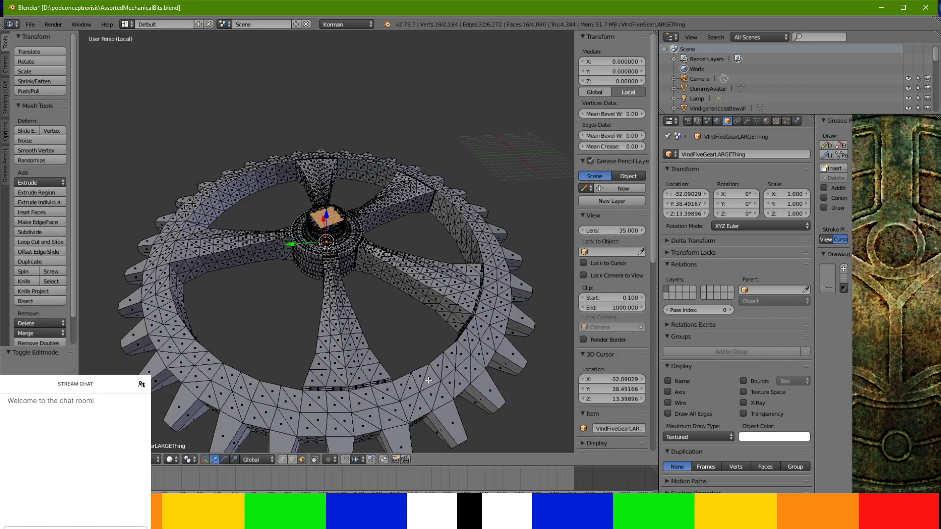
pyautogui.rightClick(373, 398)
pyautogui.keyDown('ctrl'); pyautogui.rightClick(395, 422); pyautogui.keyUp('ctrl')
pyautogui.moveTo(396, 422); pyautogui.dragTo(380, 315, button='middle')
pyautogui.keyDown('ctrl'); pyautogui.rightClick(368, 214); pyautogui.keyUp('ctrl')
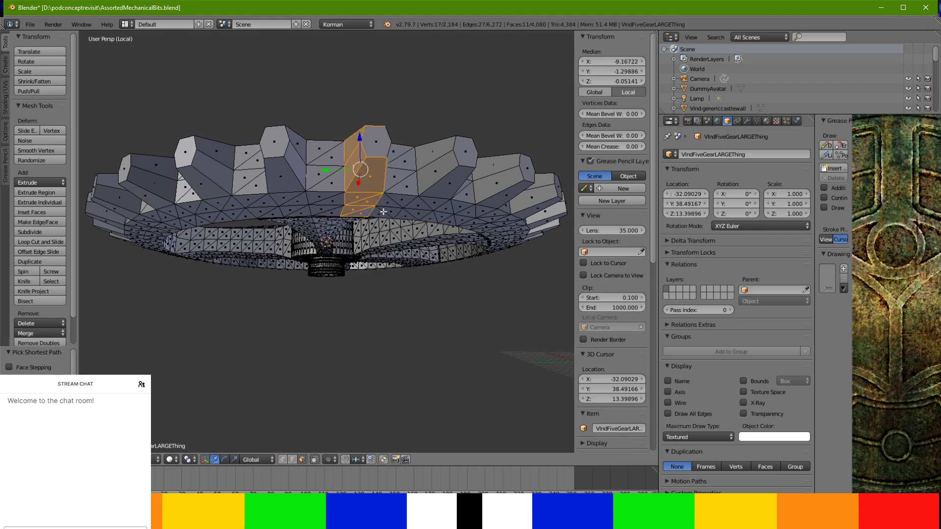
pyautogui.keyDown('shift'); pyautogui.rightClick(377, 149); pyautogui.keyUp('shift')
pyautogui.keyDown('shift'); pyautogui.rightClick(393, 155); pyautogui.keyUp('shift')
pyautogui.keyDown('ctrl'); pyautogui.rightClick(394, 213); pyautogui.keyUp('ctrl')
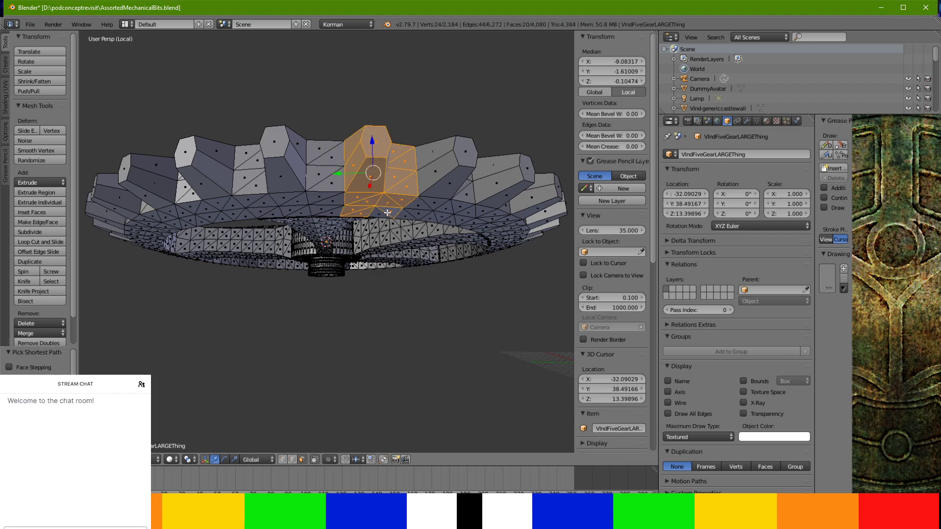
pyautogui.keyDown('ctrl'); pyautogui.rightClick(461, 222); pyautogui.keyUp('ctrl')
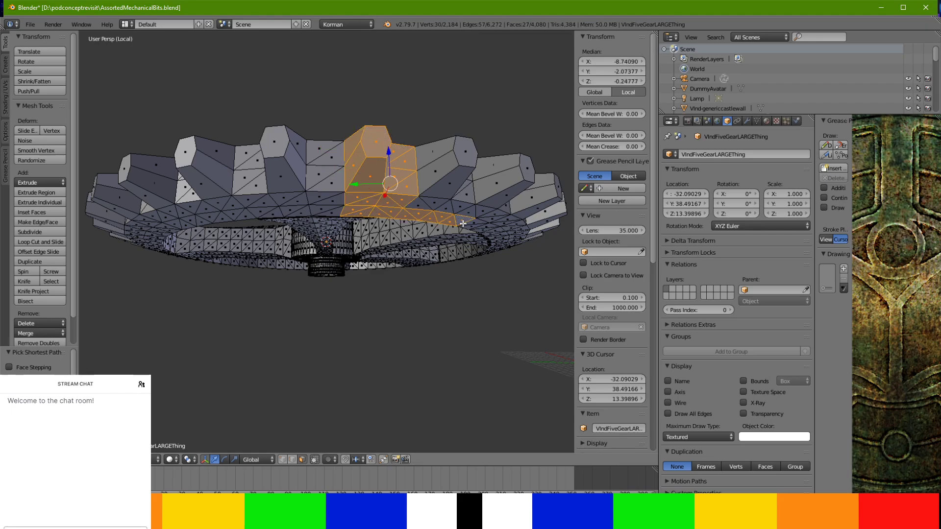
pyautogui.keyDown('ctrl'); pyautogui.rightClick(456, 161); pyautogui.keyUp('ctrl')
pyautogui.moveTo(425, 206); pyautogui.dragTo(377, 203, button='middle')
pyautogui.keyDown('ctrl'); pyautogui.rightClick(371, 191); pyautogui.keyUp('ctrl')
pyautogui.keyDown('ctrl'); pyautogui.rightClick(318, 173); pyautogui.keyUp('ctrl')
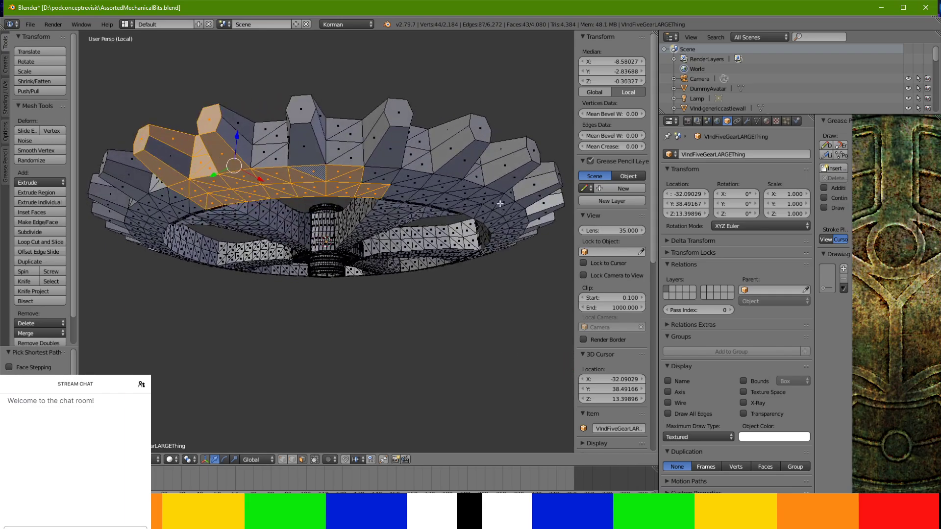
pyautogui.keyDown('ctrl'); pyautogui.rightClick(500, 204); pyautogui.keyUp('ctrl')
pyautogui.keyDown('ctrl'); pyautogui.rightClick(504, 230); pyautogui.keyUp('ctrl')
# Select the whole gear mesh and run Decimate Geometry on it at ratio 1.000
pyautogui.press('a')
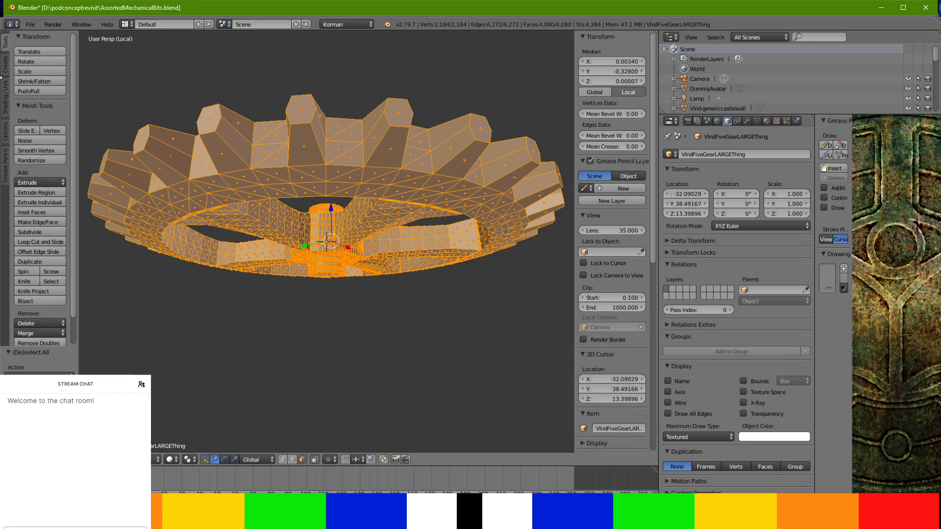
pyautogui.click(6, 93)
pyautogui.click(4, 49)
pyautogui.click(99, 459)
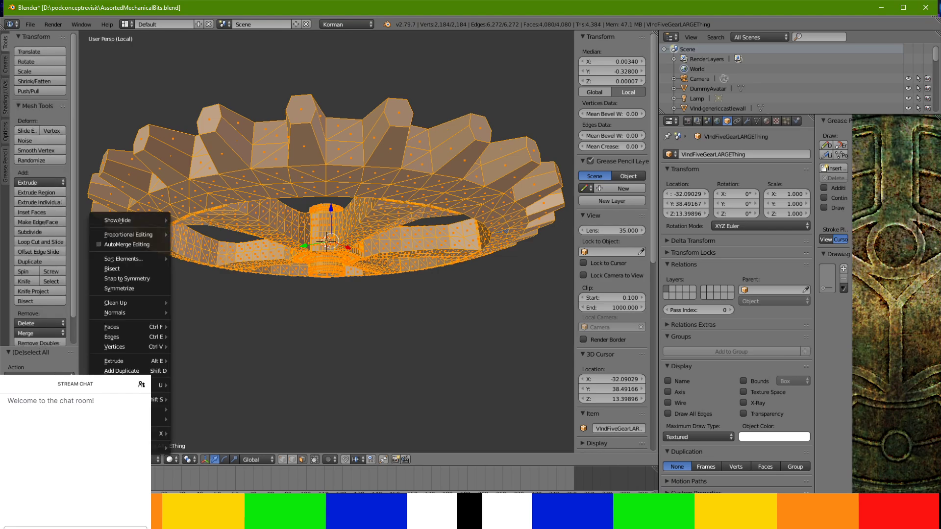
pyautogui.moveTo(169, 303)
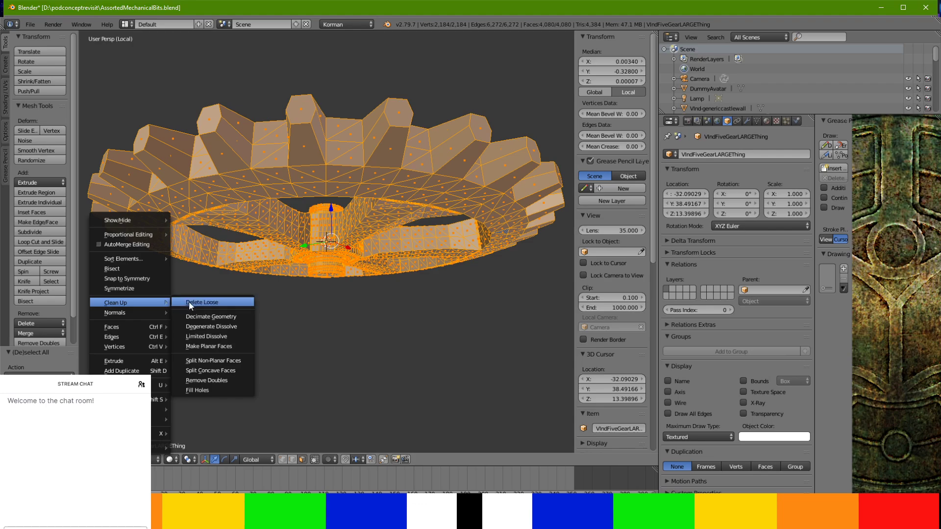
pyautogui.click(196, 317)
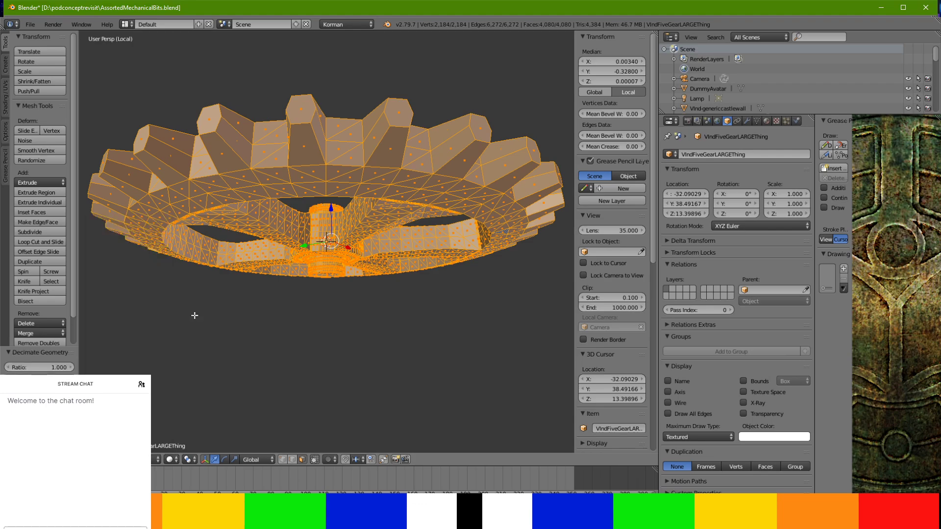
# Merge the gear's coplanar triangles into larger faces with Limited Dissolve
pyautogui.click(97, 460)
pyautogui.moveTo(156, 305)
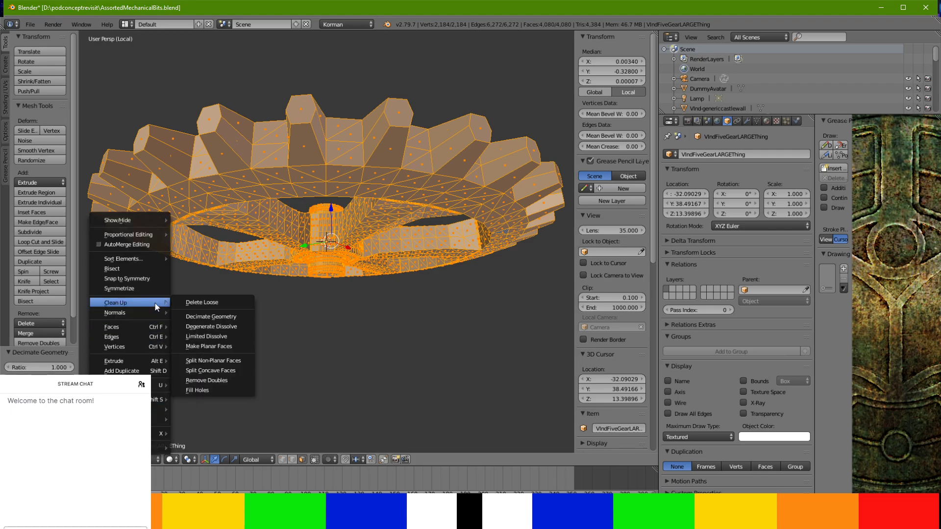
pyautogui.click(196, 337)
pyautogui.moveTo(197, 327); pyautogui.dragTo(291, 347, button='middle')
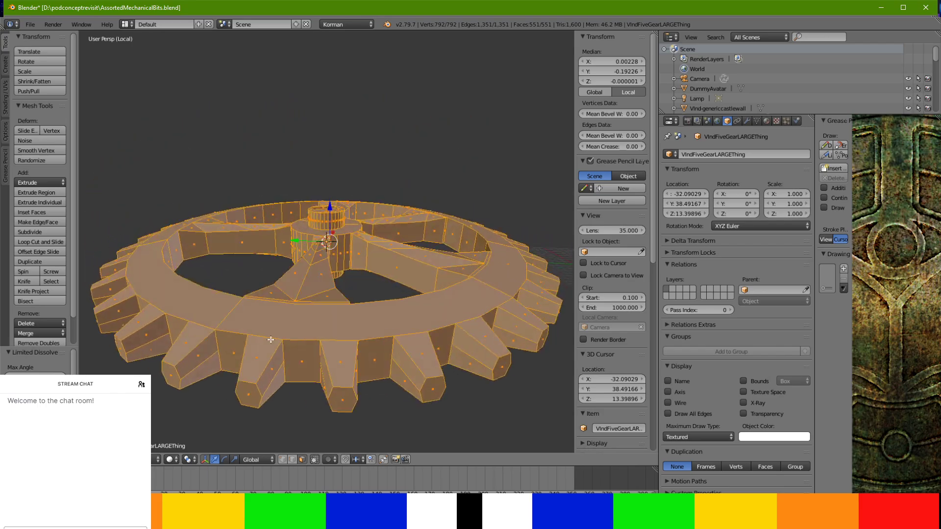
pyautogui.scroll(4, 328, 374)
pyautogui.scroll(-4, 291, 346)
# Start a new face selection with the flat ring segments around the upper side of the gear's rim
pyautogui.rightClick(340, 365)
pyautogui.keyDown('ctrl'); pyautogui.rightClick(302, 362); pyautogui.keyUp('ctrl')
pyautogui.moveTo(301, 361); pyautogui.dragTo(385, 386, button='middle')
pyautogui.keyDown('ctrl'); pyautogui.rightClick(314, 385); pyautogui.keyUp('ctrl')
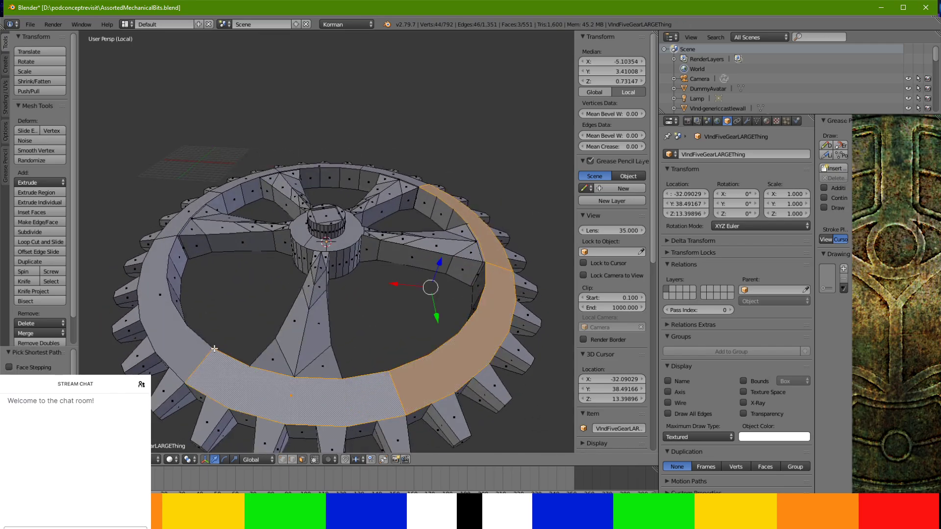
pyautogui.keyDown('ctrl'); pyautogui.rightClick(179, 327); pyautogui.keyUp('ctrl')
pyautogui.keyDown('ctrl'); pyautogui.rightClick(211, 189); pyautogui.keyUp('ctrl')
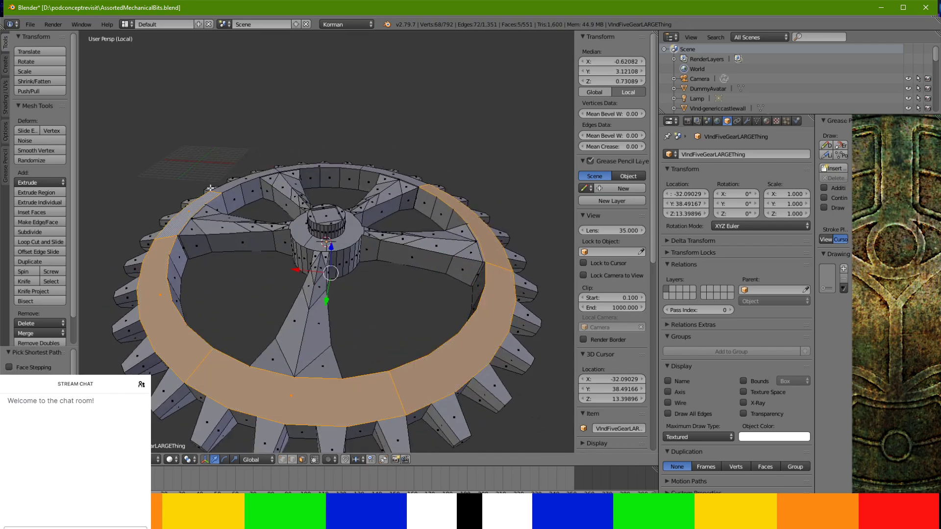
pyautogui.keyDown('ctrl'); pyautogui.rightClick(250, 174); pyautogui.keyUp('ctrl')
pyautogui.keyDown('ctrl'); pyautogui.rightClick(351, 163); pyautogui.keyUp('ctrl')
pyautogui.keyDown('ctrl'); pyautogui.rightClick(392, 175); pyautogui.keyUp('ctrl')
# Add all flat ring segments on the underside of the gear's rim to the selection
pyautogui.moveTo(392, 175); pyautogui.dragTo(379, 146, button='middle')
pyautogui.keyDown('ctrl'); pyautogui.rightClick(385, 112); pyautogui.keyUp('ctrl')
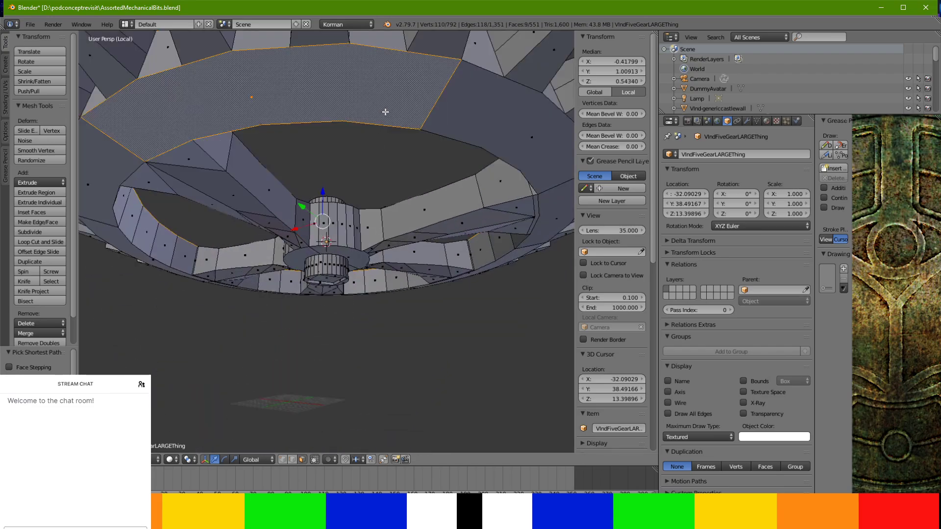
pyautogui.keyDown('ctrl'); pyautogui.rightClick(521, 145); pyautogui.keyUp('ctrl')
pyautogui.keyDown('shift'); pyautogui.moveTo(536, 200); pyautogui.dragTo(471, 160, button='middle'); pyautogui.keyUp('shift')
pyautogui.keyDown('ctrl'); pyautogui.rightClick(477, 165); pyautogui.keyUp('ctrl')
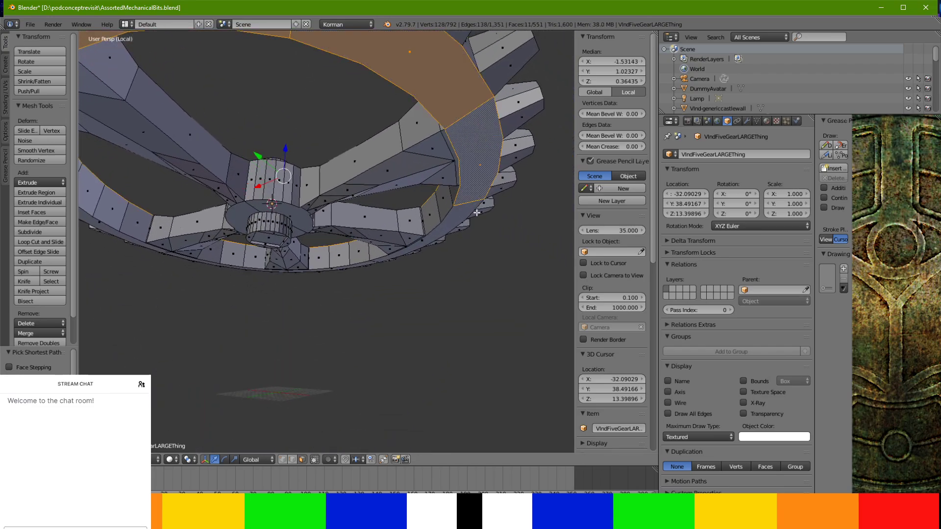
pyautogui.keyDown('ctrl'); pyautogui.rightClick(476, 213); pyautogui.keyUp('ctrl')
pyautogui.moveTo(471, 216); pyautogui.dragTo(311, 357, button='middle')
pyautogui.keyDown('ctrl'); pyautogui.rightClick(300, 366); pyautogui.keyUp('ctrl')
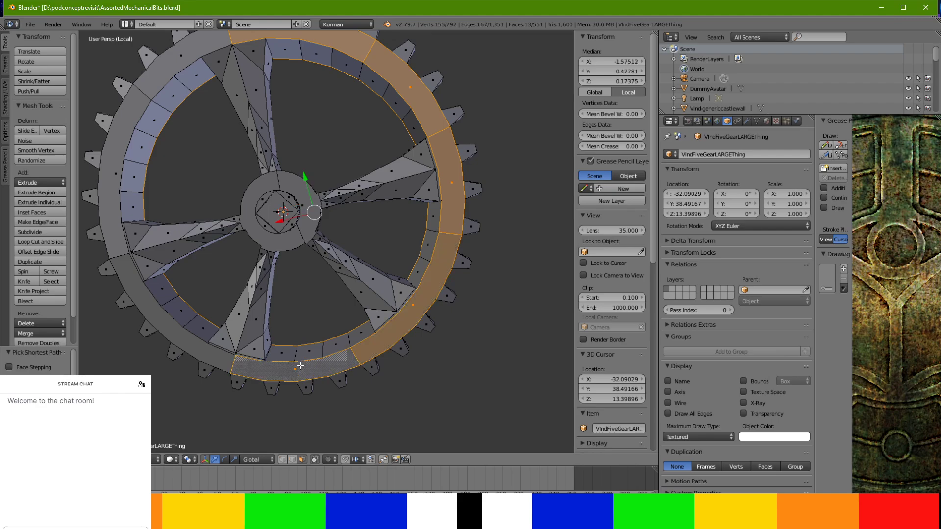
pyautogui.keyDown('ctrl'); pyautogui.rightClick(205, 350); pyautogui.keyUp('ctrl')
pyautogui.keyDown('ctrl'); pyautogui.rightClick(118, 168); pyautogui.keyUp('ctrl')
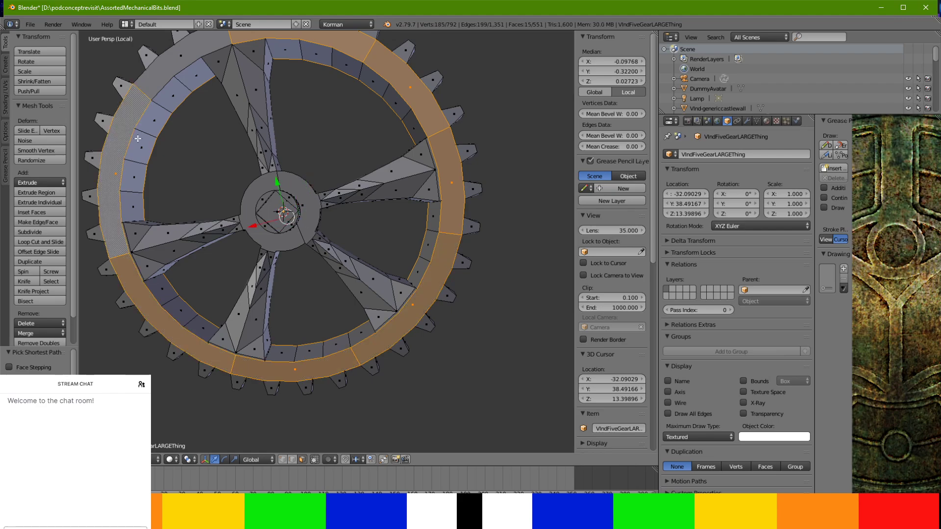
pyautogui.keyDown('ctrl'); pyautogui.rightClick(162, 88); pyautogui.keyUp('ctrl')
# Extend the selection to the outer edge with the faces of the first teeth and the gaps between them
pyautogui.moveTo(180, 83); pyautogui.dragTo(270, 220, button='middle')
pyautogui.keyDown('ctrl'); pyautogui.rightClick(288, 126); pyautogui.keyUp('ctrl')
pyautogui.keyDown('ctrl'); pyautogui.rightClick(251, 144); pyautogui.keyUp('ctrl')
pyautogui.keyDown('ctrl'); pyautogui.rightClick(218, 165); pyautogui.keyUp('ctrl')
pyautogui.moveTo(219, 166); pyautogui.dragTo(268, 283, button='middle')
pyautogui.keyDown('ctrl'); pyautogui.rightClick(297, 201); pyautogui.keyUp('ctrl')
pyautogui.keyDown('ctrl'); pyautogui.rightClick(329, 220); pyautogui.keyUp('ctrl')
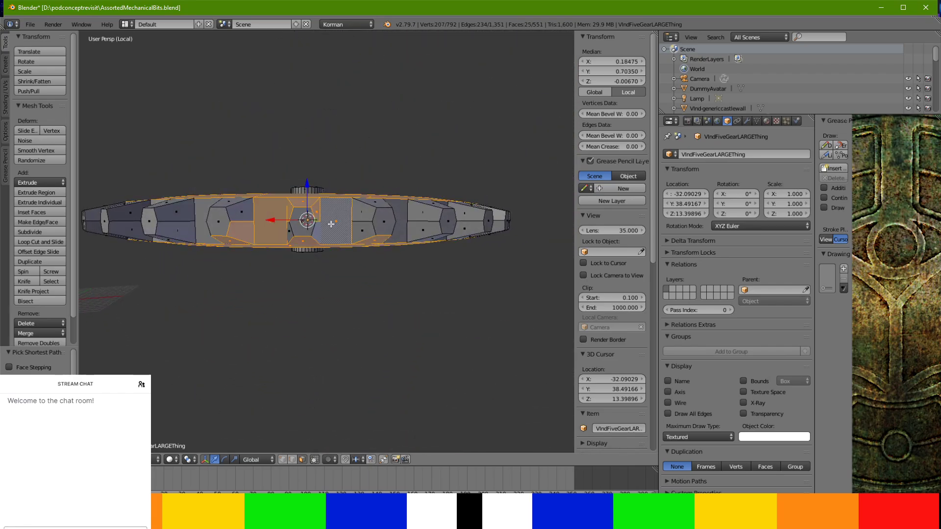
pyautogui.keyDown('ctrl'); pyautogui.rightClick(290, 232); pyautogui.keyUp('ctrl')
pyautogui.keyDown('ctrl'); pyautogui.rightClick(251, 207); pyautogui.keyUp('ctrl')
pyautogui.keyDown('ctrl'); pyautogui.rightClick(237, 203); pyautogui.keyUp('ctrl')
pyautogui.keyDown('ctrl'); pyautogui.rightClick(210, 216); pyautogui.keyUp('ctrl')
pyautogui.keyDown('ctrl'); pyautogui.rightClick(201, 219); pyautogui.keyUp('ctrl')
# Add the side, tip, upper and lower faces of the next two teeth and their adjoining gaps to the selection
pyautogui.moveTo(202, 219); pyautogui.dragTo(267, 223, button='middle')
pyautogui.keyDown('ctrl'); pyautogui.rightClick(345, 217); pyautogui.keyUp('ctrl')
pyautogui.keyDown('ctrl'); pyautogui.rightClick(289, 208); pyautogui.keyUp('ctrl')
pyautogui.keyDown('ctrl'); pyautogui.rightClick(267, 210); pyautogui.keyUp('ctrl')
pyautogui.keyDown('ctrl'); pyautogui.rightClick(266, 241); pyautogui.keyUp('ctrl')
pyautogui.keyDown('ctrl'); pyautogui.rightClick(282, 231); pyautogui.keyUp('ctrl')
pyautogui.keyDown('ctrl'); pyautogui.rightClick(295, 243); pyautogui.keyUp('ctrl')
pyautogui.keyDown('ctrl'); pyautogui.rightClick(279, 249); pyautogui.keyUp('ctrl')
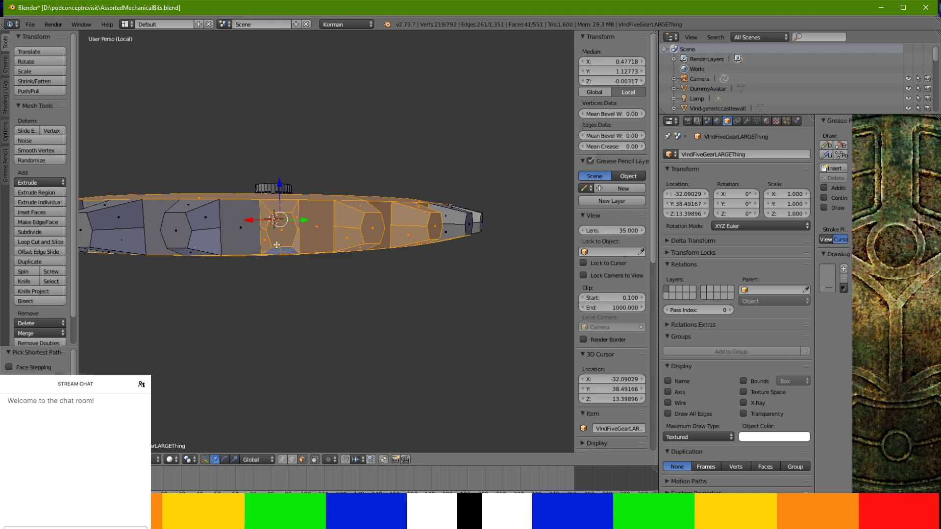
pyautogui.keyDown('ctrl'); pyautogui.rightClick(249, 239); pyautogui.keyUp('ctrl')
pyautogui.keyDown('ctrl'); pyautogui.rightClick(199, 219); pyautogui.keyUp('ctrl')
pyautogui.keyDown('ctrl'); pyautogui.rightClick(203, 231); pyautogui.keyUp('ctrl')
pyautogui.keyDown('ctrl'); pyautogui.rightClick(192, 198); pyautogui.keyUp('ctrl')
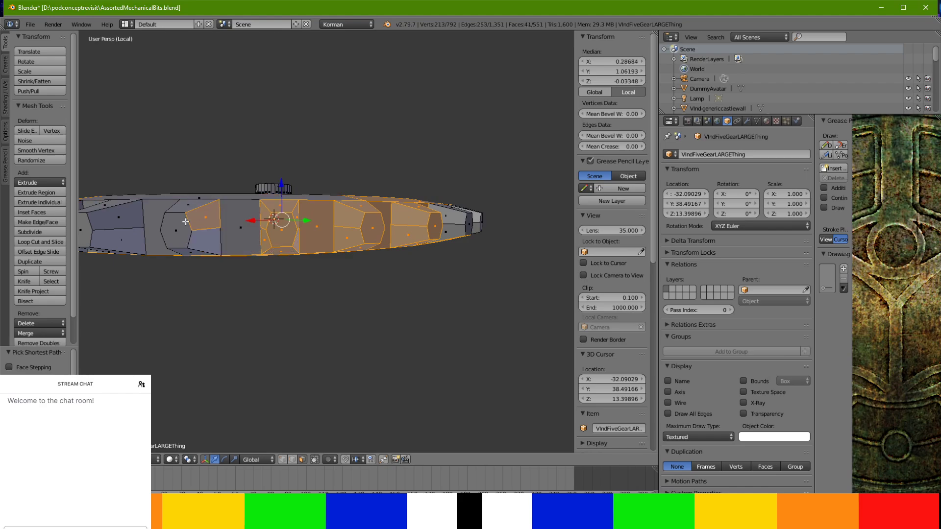
pyautogui.keyDown('ctrl'); pyautogui.rightClick(204, 198); pyautogui.keyUp('ctrl')
pyautogui.keyDown('ctrl'); pyautogui.rightClick(196, 208); pyautogui.keyUp('ctrl')
pyautogui.keyDown('ctrl'); pyautogui.rightClick(228, 231); pyautogui.keyUp('ctrl')
pyautogui.keyDown('ctrl'); pyautogui.rightClick(208, 238); pyautogui.keyUp('ctrl')
pyautogui.keyDown('ctrl'); pyautogui.rightClick(191, 238); pyautogui.keyUp('ctrl')
pyautogui.keyDown('ctrl'); pyautogui.rightClick(191, 247); pyautogui.keyUp('ctrl')
pyautogui.keyDown('ctrl'); pyautogui.rightClick(190, 252); pyautogui.keyUp('ctrl')
pyautogui.keyDown('ctrl'); pyautogui.rightClick(183, 232); pyautogui.keyUp('ctrl')
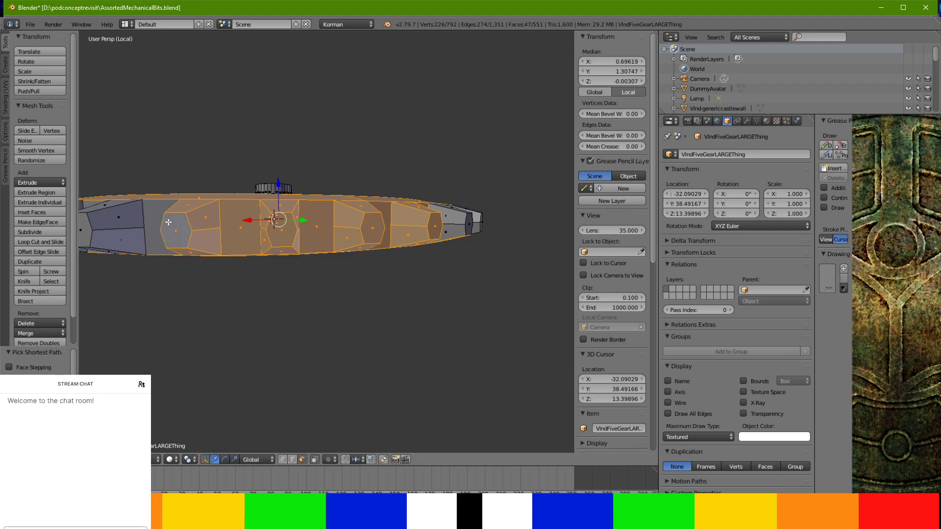
pyautogui.keyDown('ctrl'); pyautogui.rightClick(157, 215); pyautogui.keyUp('ctrl')
# Continue around the rim, adding the following tooth, its gap face and the start of another tooth to the selection
pyautogui.moveTo(157, 214); pyautogui.dragTo(313, 236, button='middle')
pyautogui.keyDown('ctrl'); pyautogui.rightClick(336, 217); pyautogui.keyUp('ctrl')
pyautogui.keyDown('ctrl'); pyautogui.rightClick(348, 241); pyautogui.keyUp('ctrl')
pyautogui.keyDown('ctrl'); pyautogui.rightClick(285, 227); pyautogui.keyUp('ctrl')
pyautogui.keyDown('ctrl'); pyautogui.rightClick(304, 218); pyautogui.keyUp('ctrl')
pyautogui.keyDown('ctrl'); pyautogui.rightClick(311, 262); pyautogui.keyUp('ctrl')
pyautogui.keyDown('ctrl'); pyautogui.rightClick(292, 269); pyautogui.keyUp('ctrl')
pyautogui.moveTo(291, 269); pyautogui.dragTo(274, 256, button='middle')
pyautogui.keyDown('ctrl'); pyautogui.rightClick(229, 219); pyautogui.keyUp('ctrl')
pyautogui.keyDown('ctrl'); pyautogui.rightClick(235, 210); pyautogui.keyUp('ctrl')
pyautogui.keyDown('ctrl'); pyautogui.rightClick(231, 170); pyautogui.keyUp('ctrl')
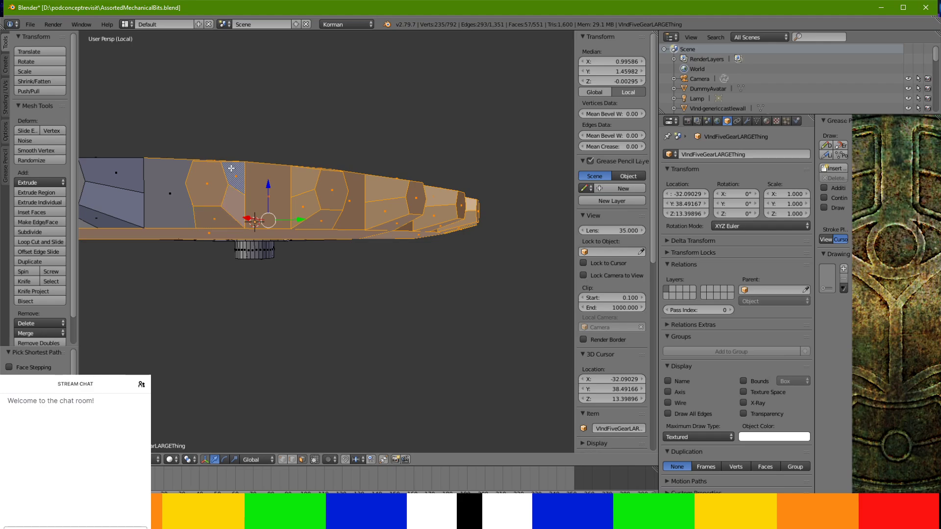
pyautogui.keyDown('ctrl'); pyautogui.rightClick(170, 192); pyautogui.keyUp('ctrl')
pyautogui.keyDown('ctrl'); pyautogui.rightClick(132, 176); pyautogui.keyUp('ctrl')
pyautogui.keyDown('ctrl'); pyautogui.rightClick(110, 220); pyautogui.keyUp('ctrl')
pyautogui.keyDown('ctrl'); pyautogui.rightClick(108, 210); pyautogui.keyUp('ctrl')
# Complete the partly selected tooth and add the neighbouring gap and tooth, including its tip, top and underside faces
pyautogui.moveTo(111, 212); pyautogui.dragTo(268, 277, button='middle')
pyautogui.keyDown('ctrl'); pyautogui.rightClick(318, 311); pyautogui.keyUp('ctrl')
pyautogui.keyDown('ctrl'); pyautogui.rightClick(313, 317); pyautogui.keyUp('ctrl')
pyautogui.keyDown('ctrl'); pyautogui.rightClick(311, 344); pyautogui.keyUp('ctrl')
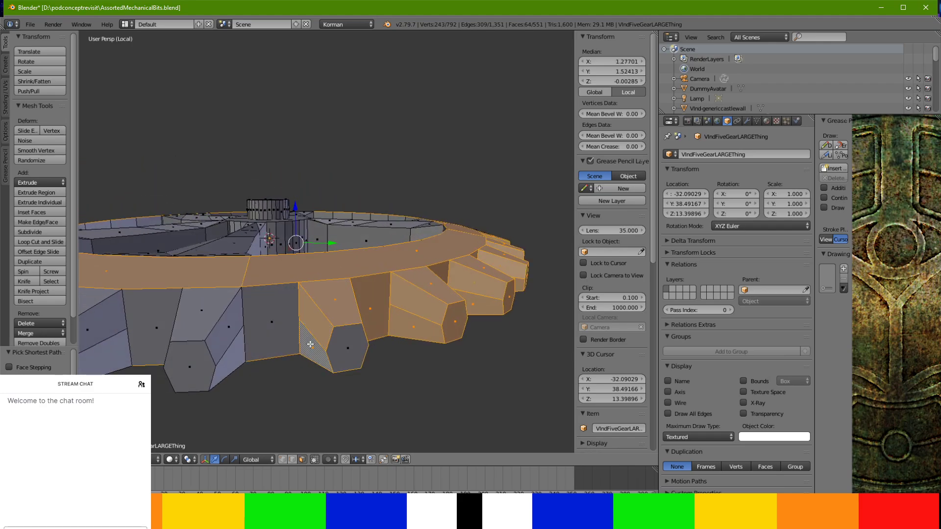
pyautogui.keyDown('ctrl'); pyautogui.rightClick(286, 320); pyautogui.keyUp('ctrl')
pyautogui.keyDown('ctrl'); pyautogui.rightClick(236, 321); pyautogui.keyUp('ctrl')
pyautogui.keyDown('ctrl'); pyautogui.rightClick(239, 348); pyautogui.keyUp('ctrl')
pyautogui.keyDown('ctrl'); pyautogui.rightClick(206, 319); pyautogui.keyUp('ctrl')
pyautogui.keyDown('ctrl'); pyautogui.rightClick(199, 361); pyautogui.keyUp('ctrl')
pyautogui.keyDown('ctrl'); pyautogui.rightClick(343, 337); pyautogui.keyUp('ctrl')
pyautogui.moveTo(342, 336); pyautogui.dragTo(387, 254, button='middle')
pyautogui.keyDown('ctrl'); pyautogui.rightClick(371, 218); pyautogui.keyUp('ctrl')
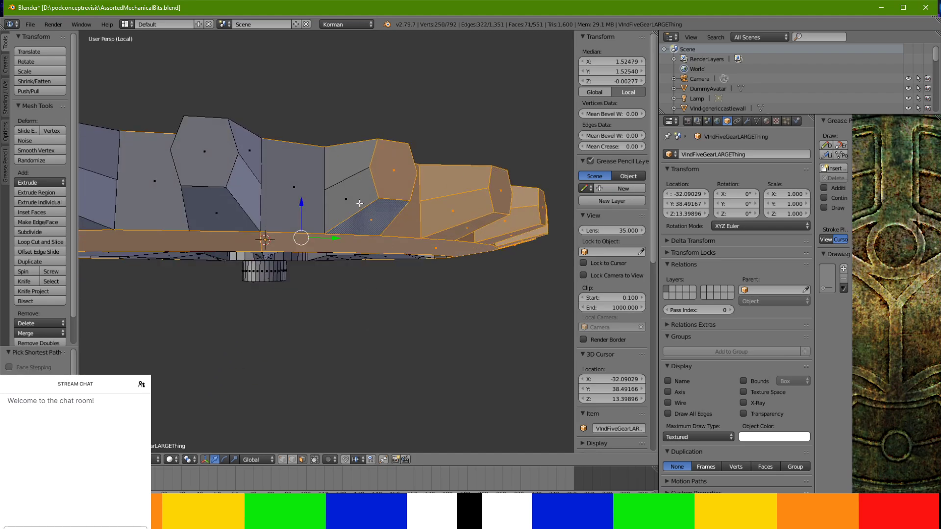
# Add the previous tooth's remaining side faces, the next two gaps and all reachable faces of the next two teeth to the selection
pyautogui.keyDown('ctrl'); pyautogui.rightClick(346, 200); pyautogui.keyUp('ctrl')
pyautogui.keyDown('ctrl'); pyautogui.rightClick(349, 164); pyautogui.keyUp('ctrl')
pyautogui.keyDown('ctrl'); pyautogui.rightClick(293, 188); pyautogui.keyUp('ctrl')
pyautogui.keyDown('ctrl'); pyautogui.rightClick(250, 160); pyautogui.keyUp('ctrl')
pyautogui.keyDown('ctrl'); pyautogui.rightClick(244, 196); pyautogui.keyUp('ctrl')
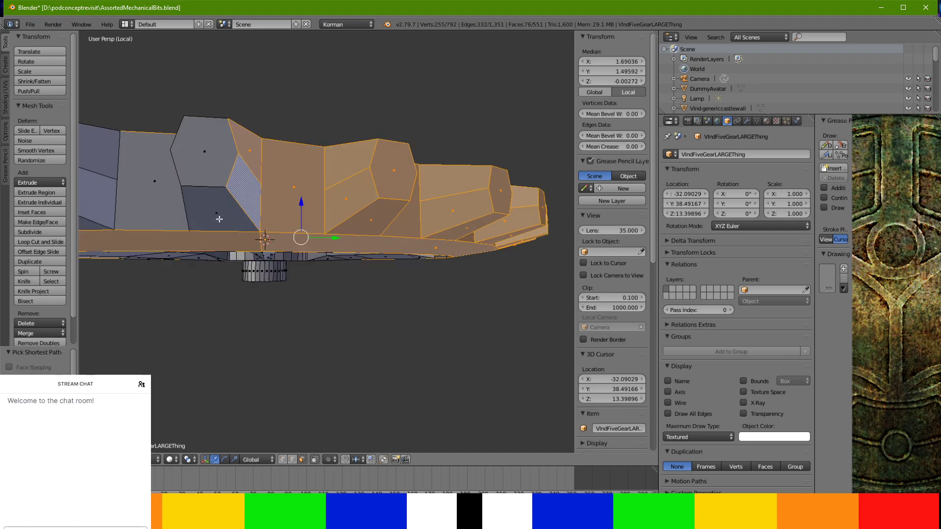
pyautogui.keyDown('ctrl'); pyautogui.rightClick(217, 217); pyautogui.keyUp('ctrl')
pyautogui.keyDown('ctrl'); pyautogui.rightClick(202, 169); pyautogui.keyUp('ctrl')
pyautogui.moveTo(202, 169); pyautogui.dragTo(313, 224, button='middle')
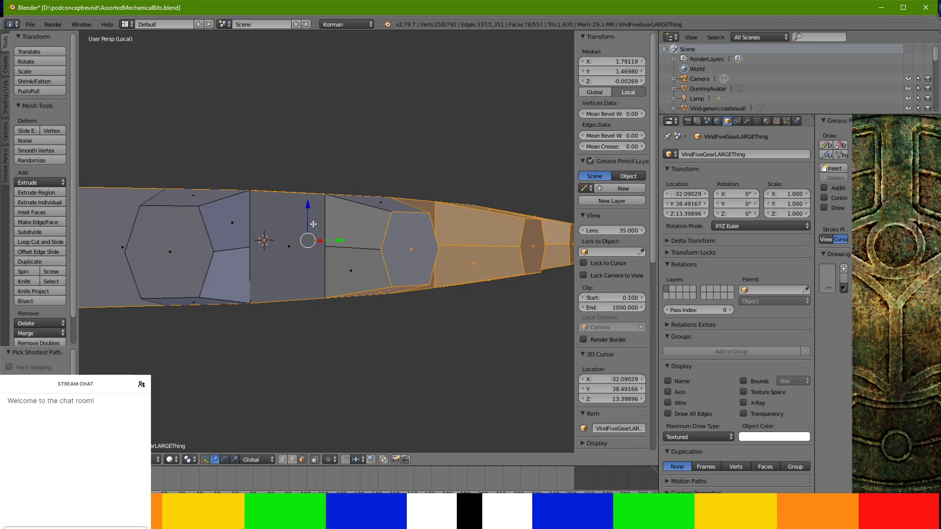
pyautogui.keyDown('ctrl'); pyautogui.rightClick(371, 203); pyautogui.keyUp('ctrl')
pyautogui.keyDown('ctrl'); pyautogui.rightClick(362, 221); pyautogui.keyUp('ctrl')
pyautogui.keyDown('ctrl'); pyautogui.rightClick(363, 275); pyautogui.keyUp('ctrl')
pyautogui.keyDown('ctrl'); pyautogui.rightClick(254, 236); pyautogui.keyUp('ctrl')
pyautogui.keyDown('ctrl'); pyautogui.rightClick(235, 234); pyautogui.keyUp('ctrl')
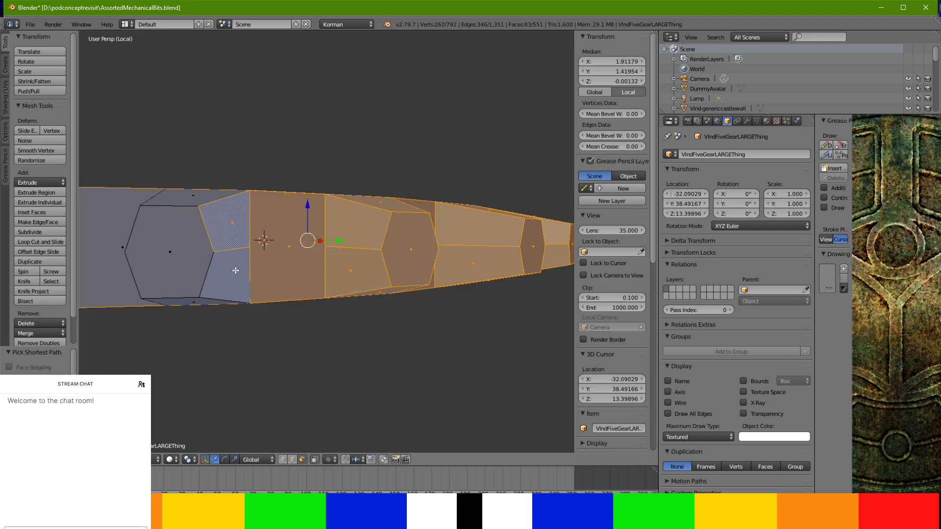
pyautogui.keyDown('ctrl'); pyautogui.rightClick(235, 271); pyautogui.keyUp('ctrl')
pyautogui.keyDown('ctrl'); pyautogui.rightClick(180, 251); pyautogui.keyUp('ctrl')
pyautogui.keyDown('ctrl'); pyautogui.rightClick(180, 206); pyautogui.keyUp('ctrl')
# Add the last tooth's far side and underside, the next gap, and the following tooth's near side, tip and underside
pyautogui.moveTo(182, 201); pyautogui.dragTo(201, 210, button='middle')
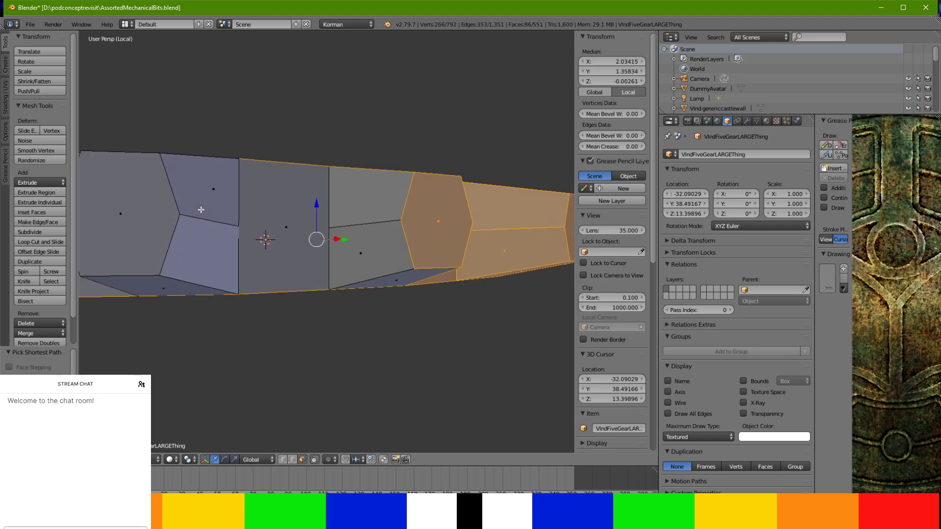
pyautogui.keyDown('shift'); pyautogui.rightClick(399, 191); pyautogui.keyUp('shift')
pyautogui.keyDown('shift'); pyautogui.rightClick(366, 250); pyautogui.keyUp('shift')
pyautogui.keyDown('shift'); pyautogui.rightClick(395, 276); pyautogui.keyUp('shift')
pyautogui.keyDown('shift'); pyautogui.rightClick(363, 261); pyautogui.keyUp('shift')
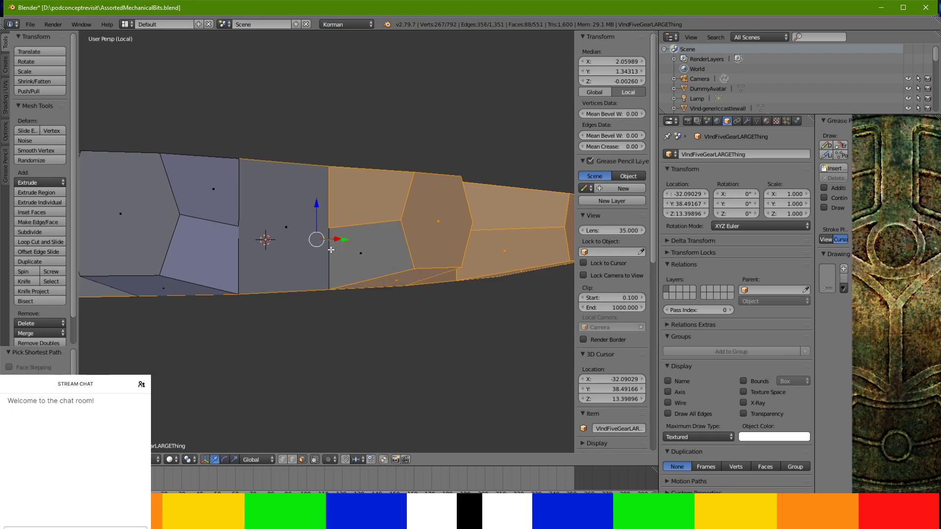
pyautogui.keyDown('shift'); pyautogui.rightClick(286, 236); pyautogui.keyUp('shift')
pyautogui.keyDown('shift'); pyautogui.rightClick(334, 251); pyautogui.keyUp('shift')
pyautogui.keyDown('shift'); pyautogui.rightClick(216, 210); pyautogui.keyUp('shift')
pyautogui.keyDown('shift'); pyautogui.rightClick(201, 247); pyautogui.keyUp('shift')
pyautogui.keyDown('shift'); pyautogui.rightClick(168, 224); pyautogui.keyUp('shift')
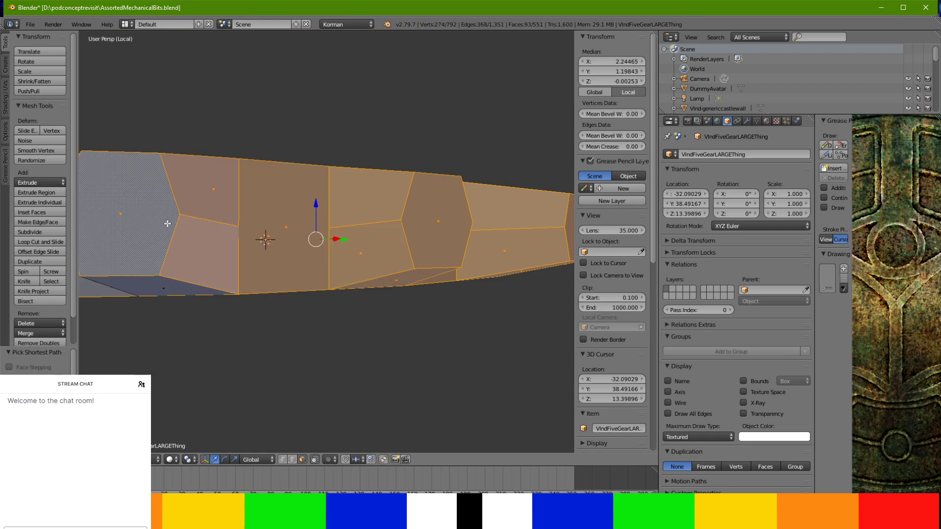
pyautogui.keyDown('shift'); pyautogui.rightClick(185, 300); pyautogui.keyUp('shift')
# Add that tooth's top and far side faces, the gap beside it, and the top, side and tip faces of the next tooth
pyautogui.moveTo(185, 300); pyautogui.dragTo(347, 322, button='middle')
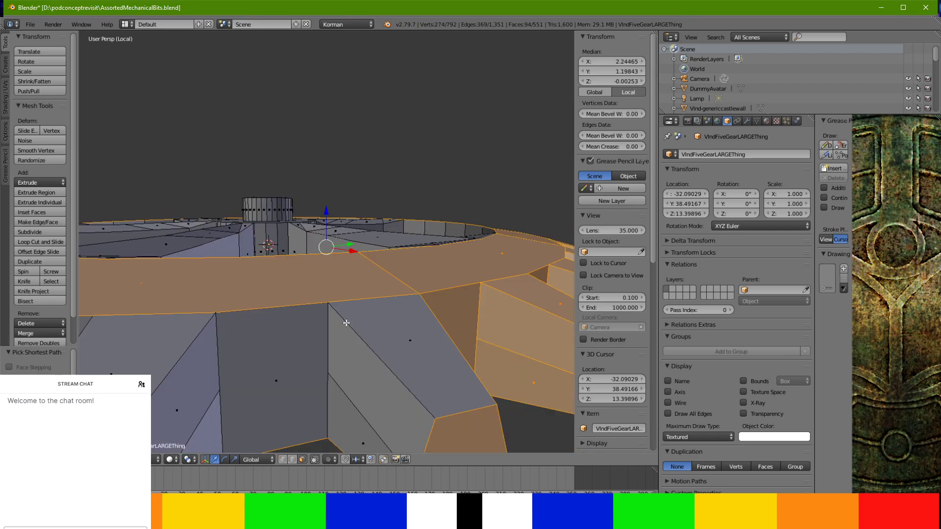
pyautogui.keyDown('shift'); pyautogui.rightClick(362, 318); pyautogui.keyUp('shift')
pyautogui.keyDown('shift'); pyautogui.rightClick(353, 378); pyautogui.keyUp('shift')
pyautogui.keyDown('shift'); pyautogui.rightClick(346, 406); pyautogui.keyUp('shift')
pyautogui.keyDown('shift'); pyautogui.rightClick(294, 385); pyautogui.keyUp('shift')
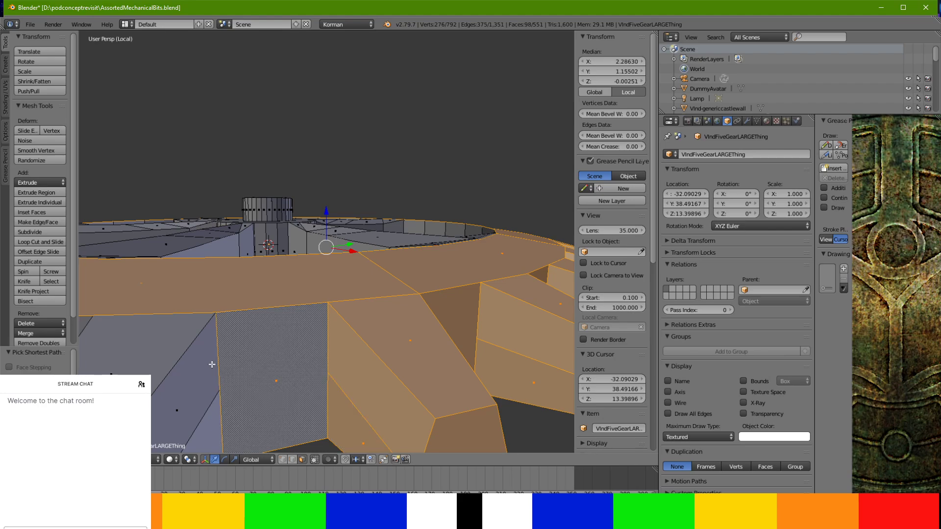
pyautogui.keyDown('shift'); pyautogui.rightClick(212, 365); pyautogui.keyUp('shift')
pyautogui.keyDown('shift'); pyautogui.rightClick(200, 386); pyautogui.keyUp('shift')
pyautogui.keyDown('shift'); pyautogui.rightClick(160, 350); pyautogui.keyUp('shift')
pyautogui.moveTo(167, 357)
pyautogui.mouseDown(button='middle')
pyautogui.moveTo(209, 349)
pyautogui.moveTo(163, 367)
pyautogui.mouseUp(button='middle')
pyautogui.keyDown('shift'); pyautogui.rightClick(346, 290); pyautogui.keyUp('shift')
pyautogui.keyDown('shift'); pyautogui.rightClick(365, 346); pyautogui.keyUp('shift')
pyautogui.keyDown('shift'); pyautogui.rightClick(408, 336); pyautogui.keyUp('shift')
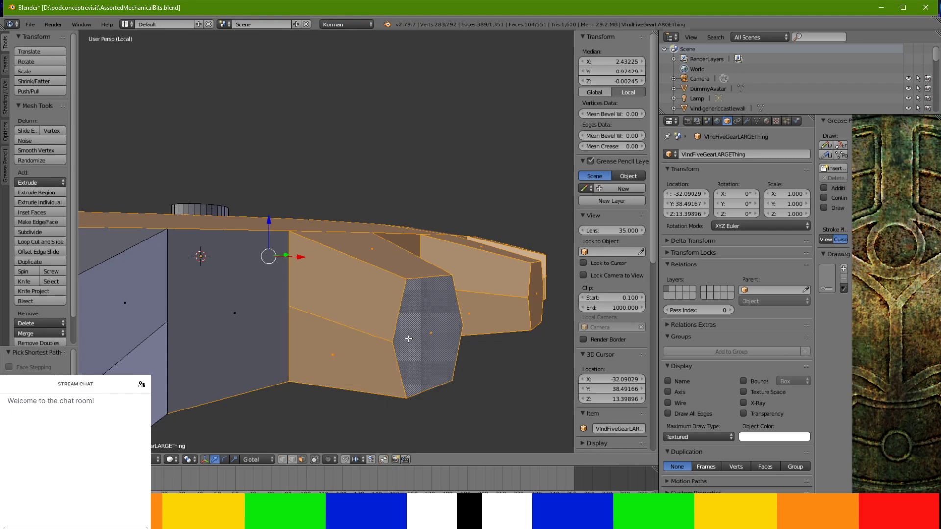
# Add the current tooth's underside, the neighbouring gap, and the next tooth's near side and underside faces to the selection
pyautogui.moveTo(408, 336); pyautogui.dragTo(390, 296, button='middle')
pyautogui.keyDown('shift'); pyautogui.rightClick(354, 180); pyautogui.keyUp('shift')
pyautogui.keyDown('shift'); pyautogui.rightClick(221, 160); pyautogui.keyUp('shift')
pyautogui.keyDown('shift'); pyautogui.rightClick(121, 93); pyautogui.keyUp('shift')
pyautogui.keyDown('shift'); pyautogui.rightClick(126, 64); pyautogui.keyUp('shift')
pyautogui.moveTo(147, 144); pyautogui.dragTo(193, 155, button='middle')
pyautogui.keyDown('shift'); pyautogui.rightClick(179, 148); pyautogui.keyUp('shift')
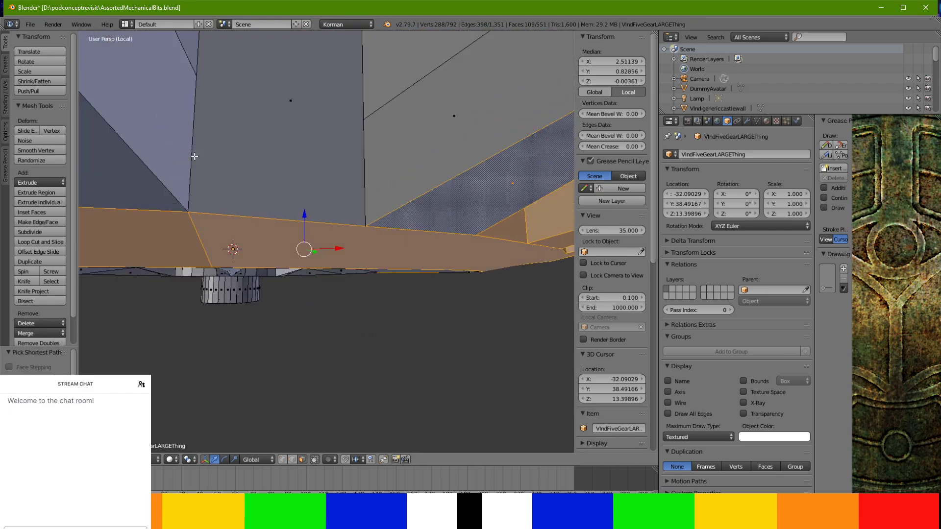
# Add that tooth's far side, tip and top faces to the selection, along with the gap beyond it
pyautogui.keyDown('shift'); pyautogui.rightClick(380, 186); pyautogui.keyUp('shift')
pyautogui.keyDown('shift'); pyautogui.rightClick(382, 88); pyautogui.keyUp('shift')
pyautogui.keyDown('shift'); pyautogui.rightClick(300, 154); pyautogui.keyUp('shift')
pyautogui.moveTo(308, 175); pyautogui.dragTo(320, 242, button='middle')
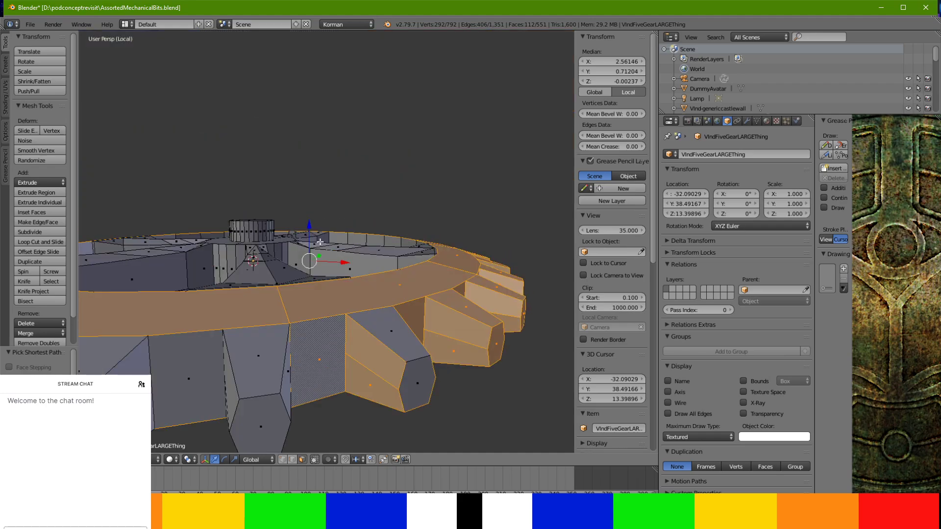
pyautogui.keyDown('shift'); pyautogui.rightClick(416, 371); pyautogui.keyUp('shift')
pyautogui.keyDown('shift'); pyautogui.rightClick(403, 347); pyautogui.keyUp('shift')
# Keep the gap in the selection and add the following tooth's top, near side, underside and tip faces
pyautogui.keyDown('shift'); pyautogui.rightClick(290, 373); pyautogui.keyUp('shift')
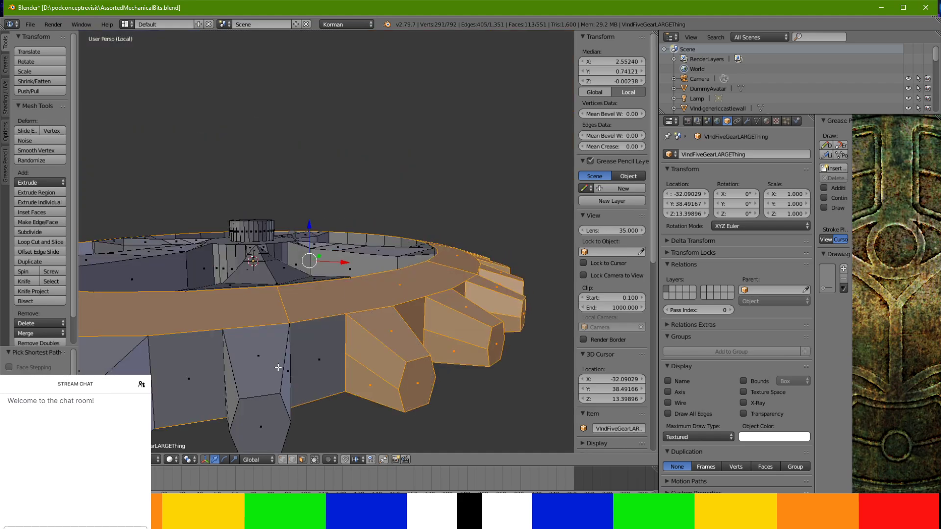
pyautogui.keyDown('shift'); pyautogui.rightClick(278, 368); pyautogui.keyUp('shift')
pyautogui.keyDown('shift'); pyautogui.rightClick(303, 368); pyautogui.keyUp('shift')
pyautogui.keyDown('shift'); pyautogui.rightClick(288, 374); pyautogui.keyUp('shift')
pyautogui.moveTo(288, 374); pyautogui.dragTo(285, 356, button='middle')
pyautogui.scroll(1, 285, 356)
pyautogui.scroll(-5, 255, 238)
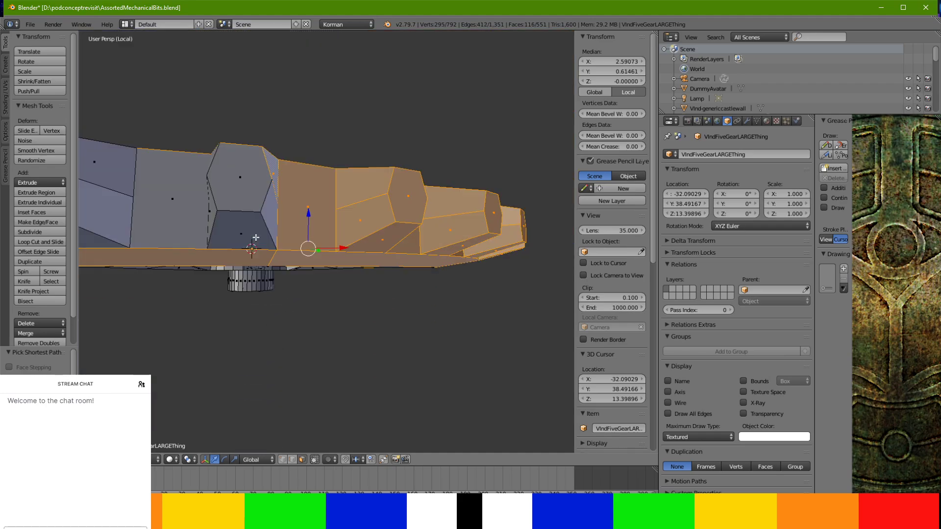
pyautogui.keyDown('shift'); pyautogui.rightClick(267, 225); pyautogui.keyUp('shift')
pyautogui.keyDown('shift'); pyautogui.rightClick(246, 224); pyautogui.keyUp('shift')
pyautogui.keyDown('shift'); pyautogui.rightClick(244, 212); pyautogui.keyUp('shift')
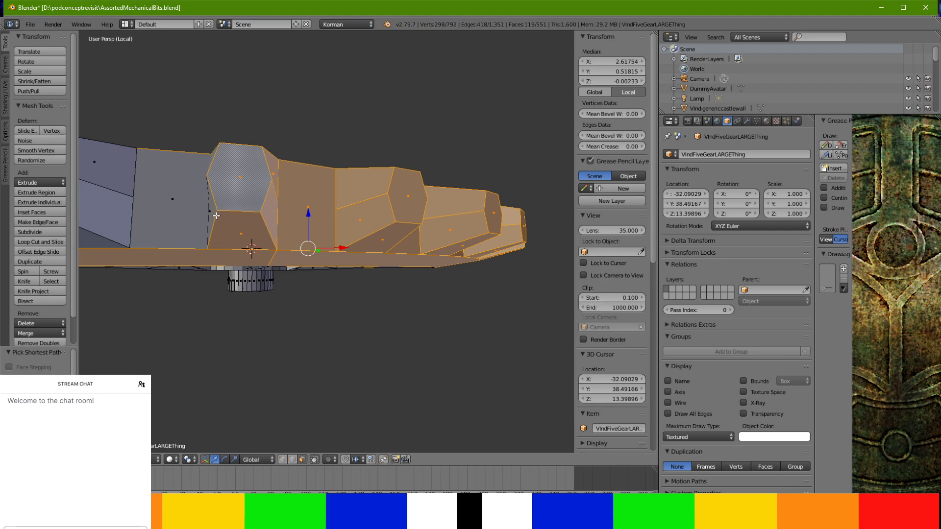
# Add that tooth's far side faces, the gap beyond it, and the next tooth's near side, underside and tip
pyautogui.moveTo(212, 213); pyautogui.dragTo(231, 222, button='middle')
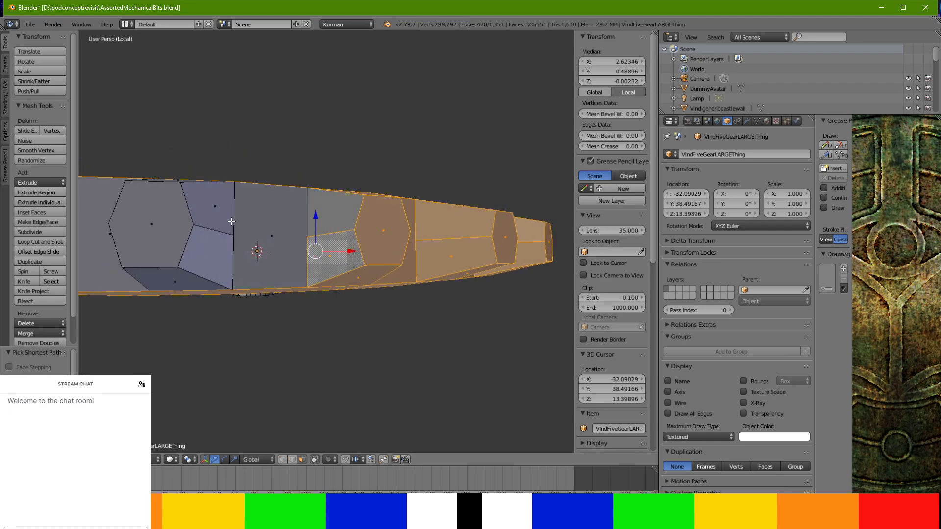
pyautogui.keyDown('shift'); pyautogui.rightClick(328, 223); pyautogui.keyUp('shift')
pyautogui.keyDown('shift'); pyautogui.rightClick(297, 239); pyautogui.keyUp('shift')
pyautogui.keyDown('shift'); pyautogui.rightClick(218, 206); pyautogui.keyUp('shift')
pyautogui.keyDown('shift'); pyautogui.rightClick(202, 255); pyautogui.keyUp('shift')
pyautogui.keyDown('shift'); pyautogui.rightClick(182, 271); pyautogui.keyUp('shift')
pyautogui.keyDown('shift'); pyautogui.rightClick(169, 243); pyautogui.keyUp('shift')
# Complete the tooth with its top and far side, and add the next gap and following tooth's near side, underside and tip
pyautogui.moveTo(169, 244); pyautogui.dragTo(298, 245, button='middle')
pyautogui.keyDown('shift'); pyautogui.rightClick(332, 216); pyautogui.keyUp('shift')
pyautogui.keyDown('shift'); pyautogui.rightClick(296, 240); pyautogui.keyUp('shift')
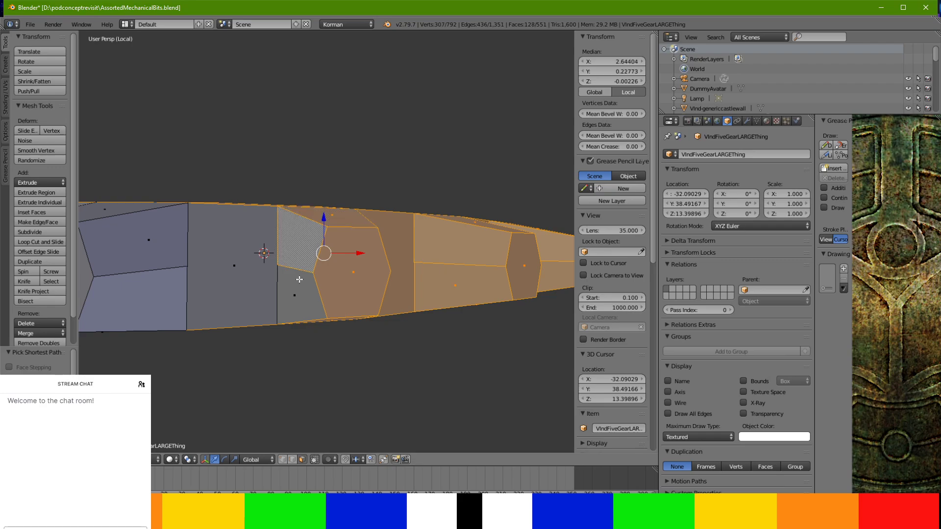
pyautogui.keyDown('shift'); pyautogui.rightClick(296, 297); pyautogui.keyUp('shift')
pyautogui.keyDown('shift'); pyautogui.rightClick(260, 287); pyautogui.keyUp('shift')
pyautogui.keyDown('shift'); pyautogui.rightClick(160, 251); pyautogui.keyUp('shift')
pyautogui.keyDown('shift'); pyautogui.rightClick(156, 281); pyautogui.keyUp('shift')
pyautogui.moveTo(155, 281); pyautogui.dragTo(202, 243, button='middle')
pyautogui.keyDown('shift'); pyautogui.rightClick(202, 243); pyautogui.keyUp('shift')
pyautogui.keyDown('shift'); pyautogui.rightClick(200, 210); pyautogui.keyUp('shift')
# Add the tooth's top and far side, the adjoining gap, and the near side, top and tip of the next tooth
pyautogui.moveTo(201, 210); pyautogui.dragTo(353, 235, button='middle')
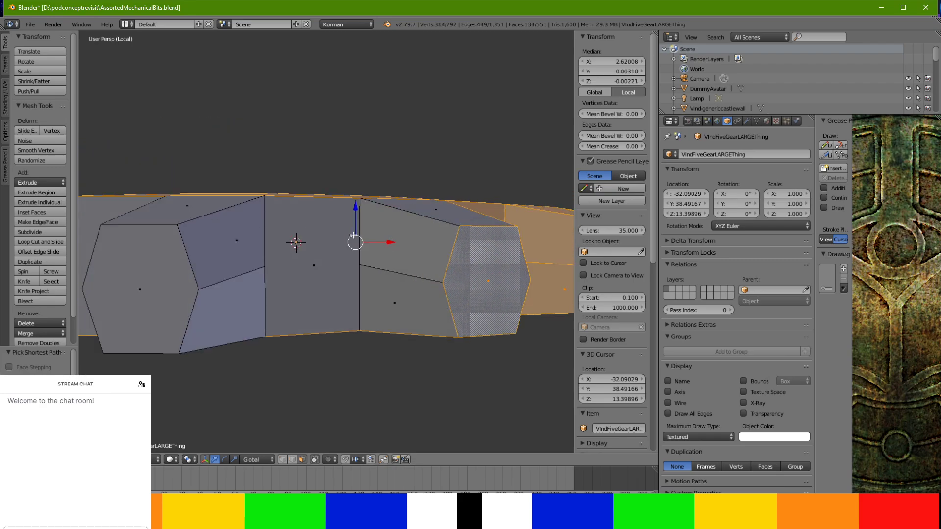
pyautogui.keyDown('shift'); pyautogui.rightClick(437, 221); pyautogui.keyUp('shift')
pyautogui.keyDown('shift'); pyautogui.rightClick(422, 238); pyautogui.keyUp('shift')
pyautogui.keyDown('shift'); pyautogui.rightClick(394, 299); pyautogui.keyUp('shift')
pyautogui.keyDown('shift'); pyautogui.rightClick(272, 251); pyautogui.keyUp('shift')
pyautogui.keyDown('shift'); pyautogui.rightClick(272, 251); pyautogui.keyUp('shift')
pyautogui.keyDown('shift'); pyautogui.rightClick(252, 262); pyautogui.keyUp('shift')
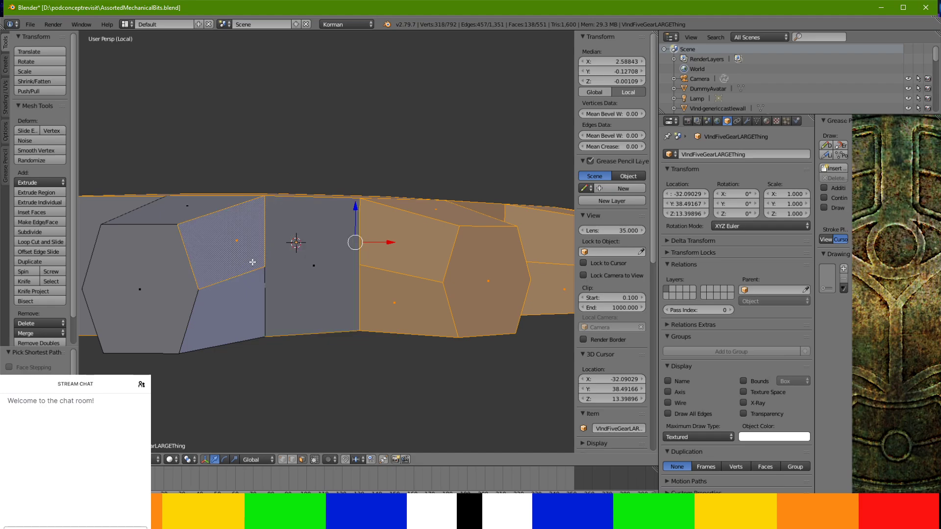
pyautogui.keyDown('shift'); pyautogui.rightClick(291, 261); pyautogui.keyUp('shift')
pyautogui.keyDown('shift'); pyautogui.rightClick(254, 292); pyautogui.keyUp('shift')
pyautogui.keyDown('shift'); pyautogui.rightClick(193, 217); pyautogui.keyUp('shift')
pyautogui.keyDown('shift'); pyautogui.rightClick(174, 274); pyautogui.keyUp('shift')
# Add that tooth's underside and far side, the next gap, and the following tooth's near side, underside and tip faces
pyautogui.moveTo(183, 279); pyautogui.dragTo(204, 265, button='middle')
pyautogui.keyDown('shift'); pyautogui.rightClick(440, 96); pyautogui.keyUp('shift')
pyautogui.keyDown('shift'); pyautogui.rightClick(365, 74); pyautogui.keyUp('shift')
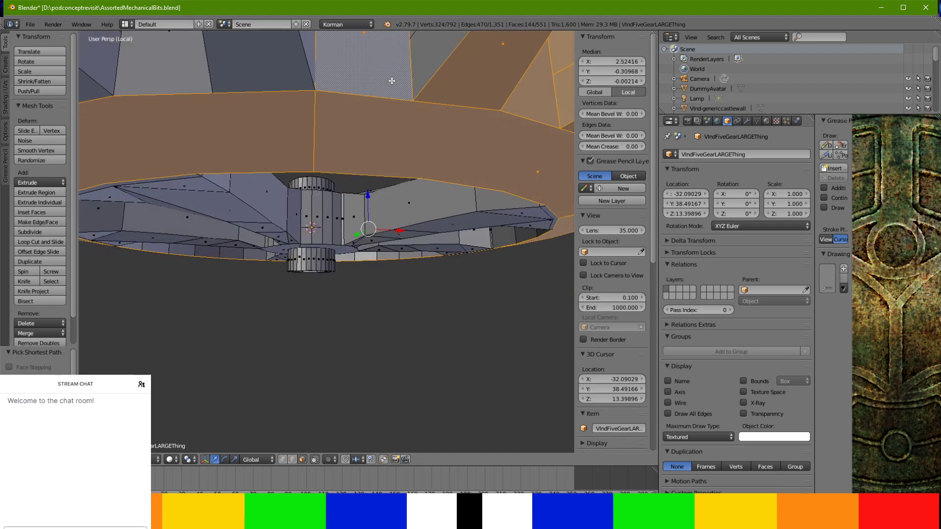
pyautogui.moveTo(365, 74); pyautogui.dragTo(405, 108, button='middle')
pyautogui.keyDown('shift'); pyautogui.rightClick(383, 144); pyautogui.keyUp('shift')
pyautogui.keyDown('shift'); pyautogui.rightClick(374, 129); pyautogui.keyUp('shift')
pyautogui.keyDown('shift'); pyautogui.rightClick(317, 129); pyautogui.keyUp('shift')
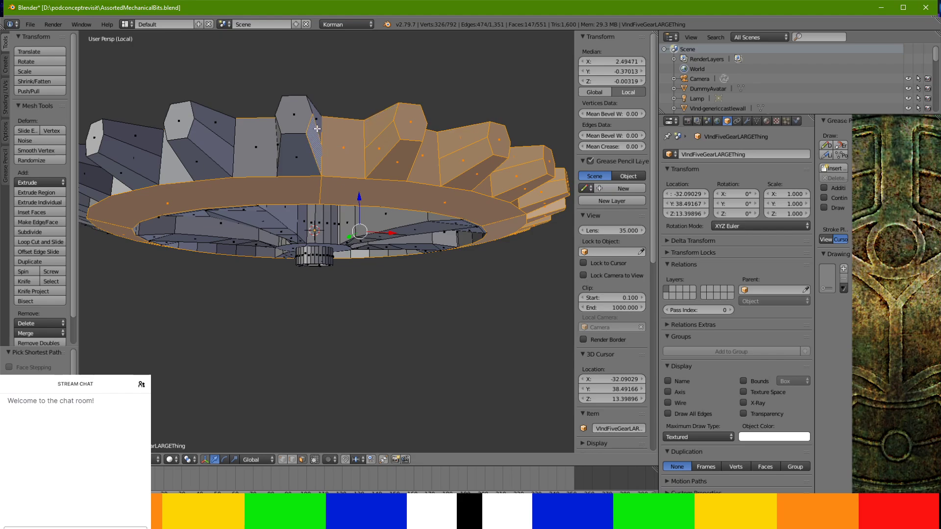
pyautogui.keyDown('shift'); pyautogui.rightClick(305, 149); pyautogui.keyUp('shift')
pyautogui.keyDown('shift'); pyautogui.rightClick(300, 127); pyautogui.keyUp('shift')
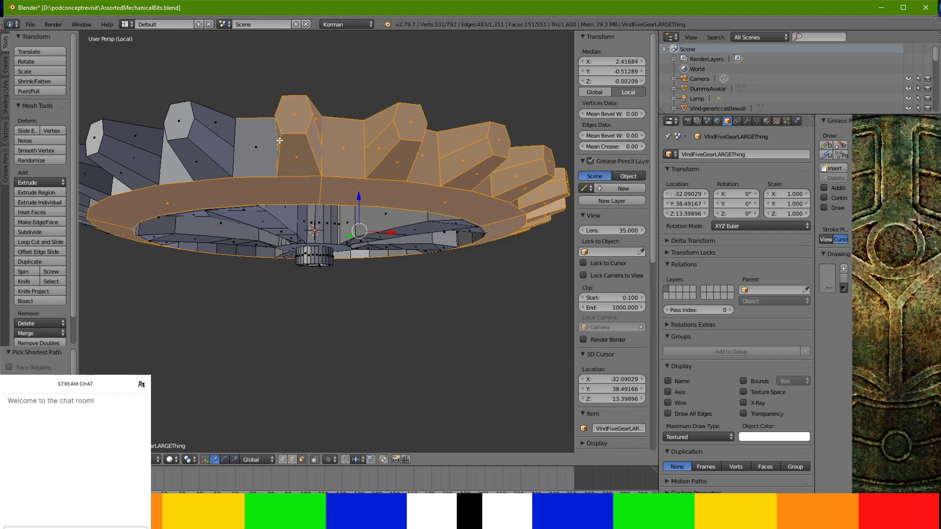
# Select the tooth's remaining far side and top faces, the gap beside it, and the next tooth's near side, underside and tip
pyautogui.moveTo(280, 141); pyautogui.dragTo(294, 163, button='middle')
pyautogui.keyDown('shift'); pyautogui.rightClick(321, 242); pyautogui.keyUp('shift')
pyautogui.keyDown('shift'); pyautogui.rightClick(370, 209); pyautogui.keyUp('shift')
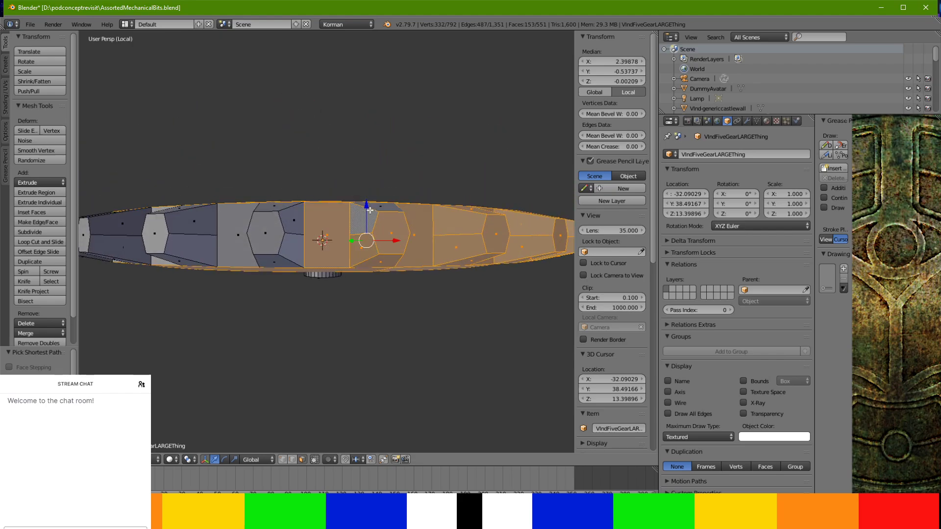
pyautogui.keyDown('shift'); pyautogui.rightClick(293, 221); pyautogui.keyUp('shift')
pyautogui.keyDown('shift'); pyautogui.rightClick(278, 254); pyautogui.keyUp('shift')
pyautogui.keyDown('shift'); pyautogui.rightClick(271, 247); pyautogui.keyUp('shift')
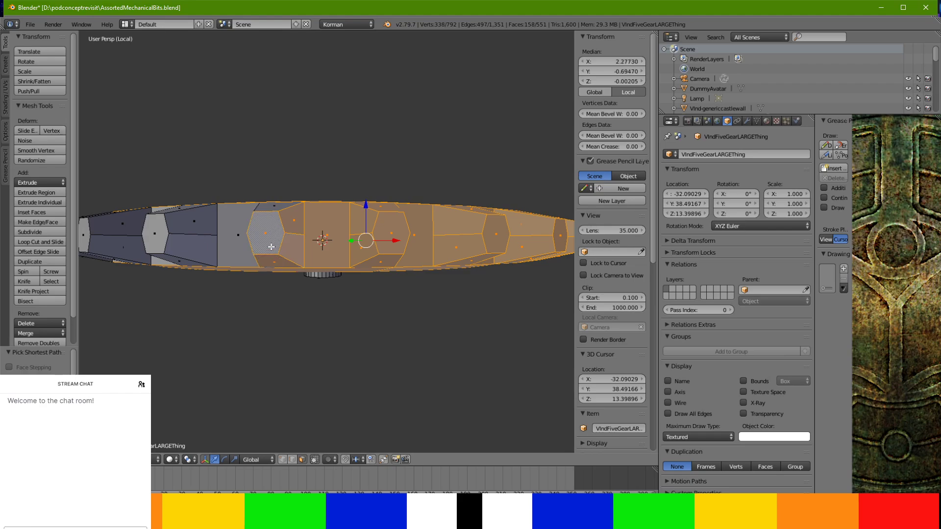
# Extend the selection over that tooth's top and far side, the next gap, and the following tooth's near side, underside and tip
pyautogui.moveTo(287, 221); pyautogui.dragTo(312, 220, button='middle')
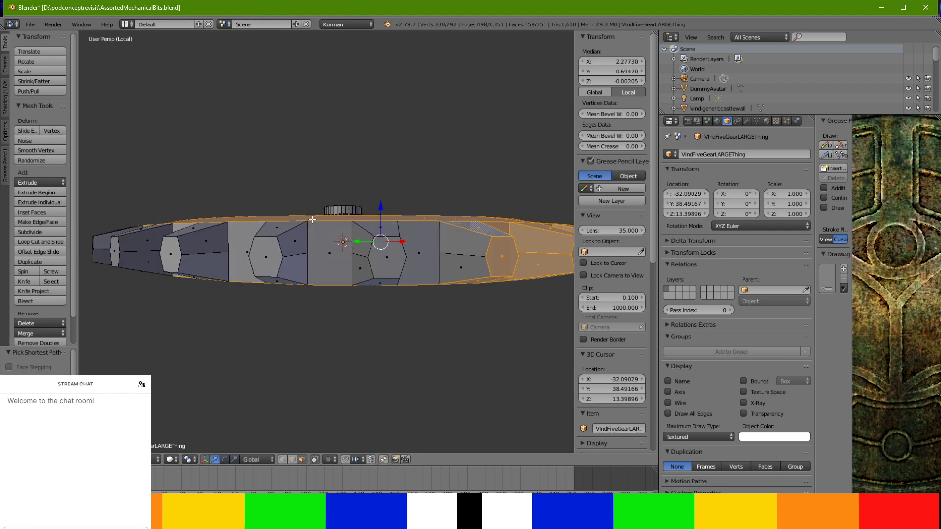
pyautogui.keyDown('shift'); pyautogui.rightClick(483, 246); pyautogui.keyUp('shift')
pyautogui.keyDown('shift'); pyautogui.rightClick(465, 269); pyautogui.keyUp('shift')
pyautogui.keyDown('shift'); pyautogui.rightClick(434, 257); pyautogui.keyUp('shift')
pyautogui.moveTo(434, 259)
pyautogui.mouseDown(button='middle')
pyautogui.moveTo(411, 254)
pyautogui.moveTo(441, 248)
pyautogui.mouseUp(button='middle')
pyautogui.keyDown('shift'); pyautogui.rightClick(331, 202); pyautogui.keyUp('shift')
pyautogui.keyDown('shift'); pyautogui.rightClick(325, 166); pyautogui.keyUp('shift')
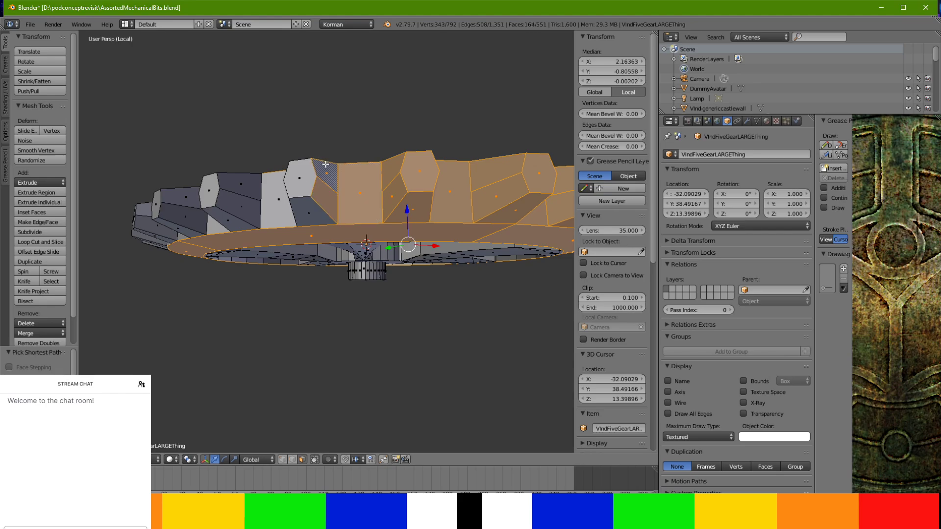
pyautogui.keyDown('shift'); pyautogui.rightClick(311, 177); pyautogui.keyUp('shift')
pyautogui.keyDown('shift'); pyautogui.rightClick(312, 204); pyautogui.keyUp('shift')
# Add the tooth's top and far side faces, the neighbouring gap, and the tip and top of the next tooth
pyautogui.moveTo(314, 203); pyautogui.dragTo(352, 214, button='middle')
pyautogui.keyDown('shift'); pyautogui.rightClick(506, 233); pyautogui.keyUp('shift')
pyautogui.keyDown('shift'); pyautogui.rightClick(505, 211); pyautogui.keyUp('shift')
pyautogui.moveTo(495, 225); pyautogui.dragTo(485, 240, button='middle')
pyautogui.keyDown('shift'); pyautogui.rightClick(454, 301); pyautogui.keyUp('shift')
pyautogui.keyDown('shift'); pyautogui.rightClick(417, 304); pyautogui.keyUp('shift')
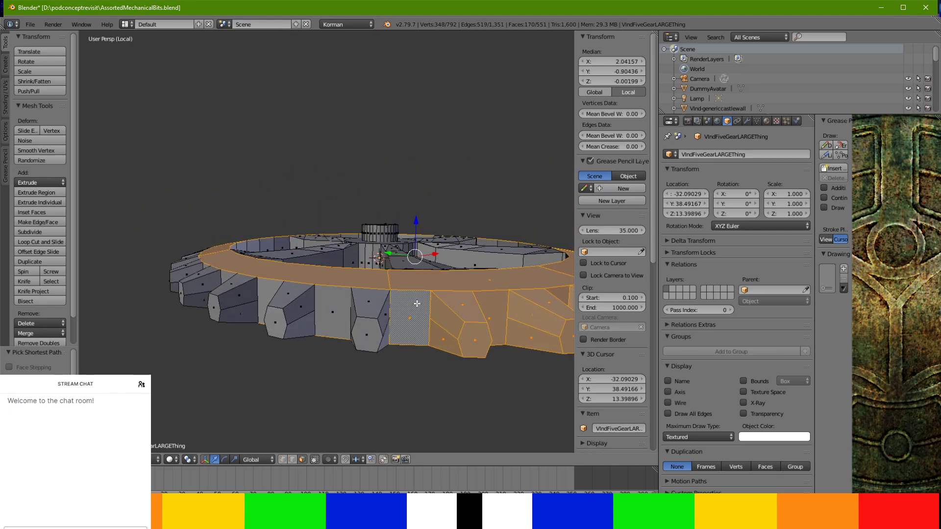
pyautogui.keyDown('shift'); pyautogui.rightClick(367, 335); pyautogui.keyUp('shift')
pyautogui.keyDown('shift'); pyautogui.rightClick(370, 303); pyautogui.keyUp('shift')
# Add that tooth's side and underside faces, the next gap, and the following tooth's near side, underside and tip
pyautogui.moveTo(370, 303); pyautogui.dragTo(447, 259, button='middle')
pyautogui.keyDown('shift'); pyautogui.rightClick(465, 259); pyautogui.keyUp('shift')
pyautogui.keyDown('shift'); pyautogui.rightClick(471, 283); pyautogui.keyUp('shift')
pyautogui.keyDown('shift'); pyautogui.rightClick(425, 203); pyautogui.keyUp('shift')
pyautogui.keyDown('shift'); pyautogui.rightClick(387, 196); pyautogui.keyUp('shift')
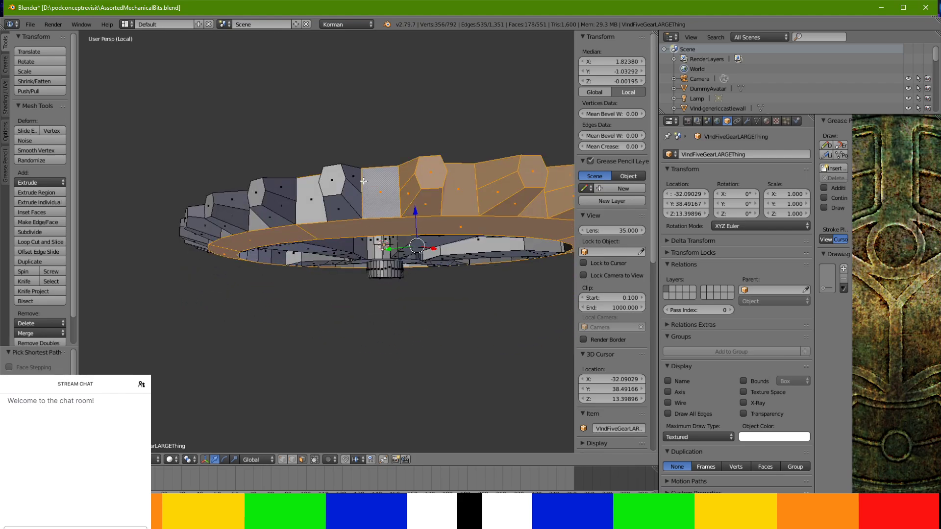
pyautogui.keyDown('shift'); pyautogui.rightClick(349, 201); pyautogui.keyUp('shift')
pyautogui.keyDown('shift'); pyautogui.rightClick(340, 206); pyautogui.keyUp('shift')
pyautogui.keyDown('shift'); pyautogui.rightClick(335, 185); pyautogui.keyUp('shift')
# Add the tooth's top and far side, the adjoining gap, and the next tooth's near side, underside, tip and top faces
pyautogui.moveTo(346, 183); pyautogui.dragTo(399, 207, button='middle')
pyautogui.keyDown('shift'); pyautogui.rightClick(455, 246); pyautogui.keyUp('shift')
pyautogui.keyDown('shift'); pyautogui.rightClick(462, 231); pyautogui.keyUp('shift')
pyautogui.keyDown('shift'); pyautogui.rightClick(426, 225); pyautogui.keyUp('shift')
pyautogui.moveTo(425, 225); pyautogui.dragTo(425, 243, button='middle')
pyautogui.scroll(2, 424, 243)
pyautogui.keyDown('shift'); pyautogui.rightClick(401, 225); pyautogui.keyUp('shift')
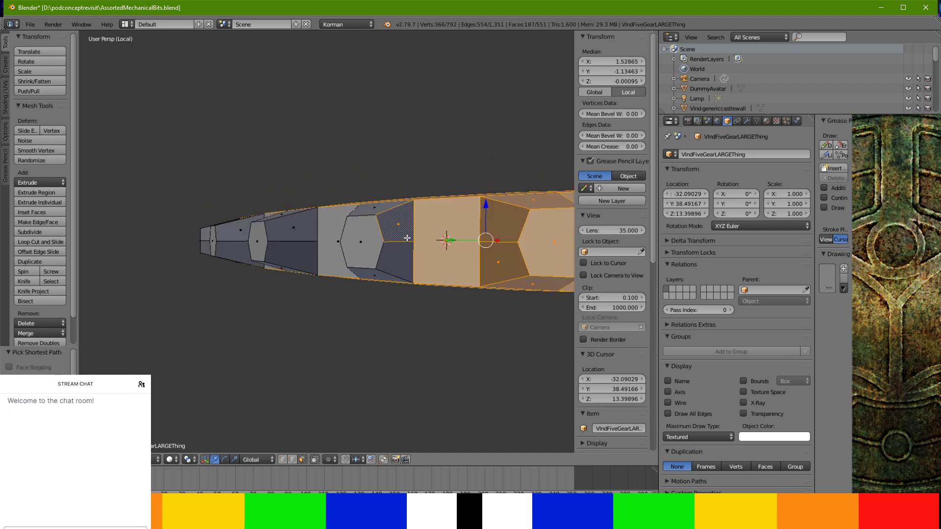
pyautogui.keyDown('shift'); pyautogui.rightClick(397, 264); pyautogui.keyUp('shift')
pyautogui.keyDown('shift'); pyautogui.rightClick(378, 272); pyautogui.keyUp('shift')
pyautogui.keyDown('shift'); pyautogui.rightClick(362, 235); pyautogui.keyUp('shift')
pyautogui.keyDown('shift'); pyautogui.rightClick(373, 209); pyautogui.keyUp('shift')
# Add that tooth's far side faces, the gap beyond it, and the near side, tip and top of the following tooth
pyautogui.moveTo(373, 208); pyautogui.dragTo(473, 242, button='middle')
pyautogui.keyDown('shift'); pyautogui.rightClick(497, 250); pyautogui.keyUp('shift')
pyautogui.keyDown('shift'); pyautogui.rightClick(496, 252); pyautogui.keyUp('shift')
pyautogui.keyDown('shift'); pyautogui.rightClick(510, 267); pyautogui.keyUp('shift')
pyautogui.moveTo(510, 267); pyautogui.dragTo(467, 267, button='middle')
pyautogui.keyDown('shift'); pyautogui.rightClick(373, 268); pyautogui.keyUp('shift')
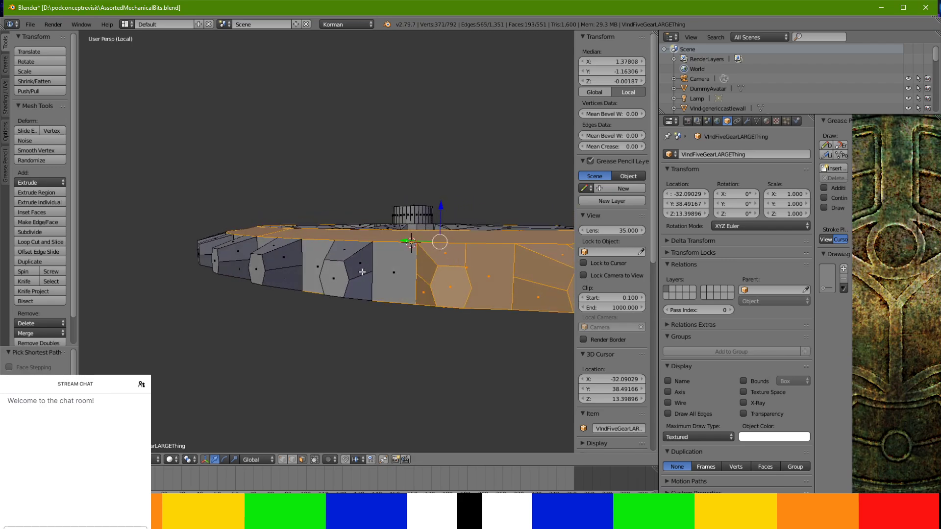
pyautogui.keyDown('shift'); pyautogui.rightClick(364, 271); pyautogui.keyUp('shift')
pyautogui.keyDown('shift'); pyautogui.rightClick(377, 268); pyautogui.keyUp('shift')
pyautogui.keyDown('shift'); pyautogui.rightClick(361, 282); pyautogui.keyUp('shift')
pyautogui.keyDown('shift'); pyautogui.rightClick(344, 276); pyautogui.keyUp('shift')
pyautogui.keyDown('shift'); pyautogui.rightClick(344, 252); pyautogui.keyUp('shift')
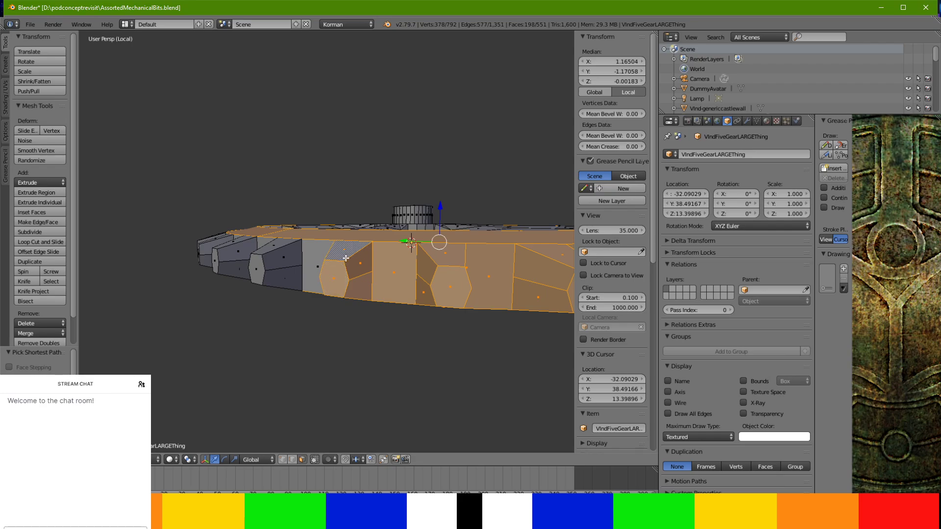
# Complete the tooth's underside and far side, and add the next gap and the following tooth's near side, underside and tip
pyautogui.moveTo(344, 253); pyautogui.dragTo(376, 240, button='middle')
pyautogui.keyDown('shift'); pyautogui.rightClick(448, 214); pyautogui.keyUp('shift')
pyautogui.keyDown('shift'); pyautogui.rightClick(445, 208); pyautogui.keyUp('shift')
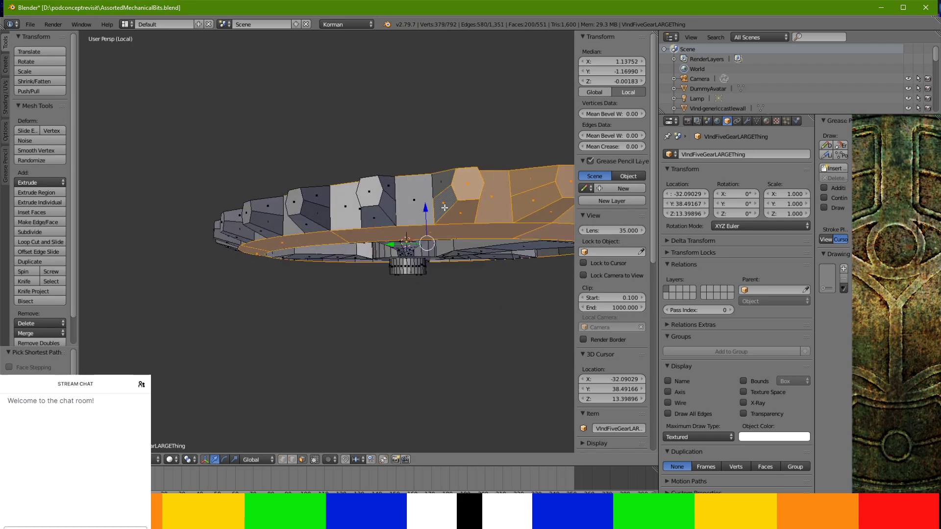
pyautogui.keyDown('shift'); pyautogui.rightClick(401, 196); pyautogui.keyUp('shift')
pyautogui.keyDown('shift'); pyautogui.rightClick(392, 190); pyautogui.keyUp('shift')
pyautogui.keyDown('shift'); pyautogui.rightClick(385, 207); pyautogui.keyUp('shift')
pyautogui.keyDown('shift'); pyautogui.rightClick(372, 216); pyautogui.keyUp('shift')
pyautogui.keyDown('shift'); pyautogui.rightClick(370, 196); pyautogui.keyUp('shift')
# Add that tooth's remaining faces, the next two gaps, the whole tooth between them, and the following tooth's near side
pyautogui.moveTo(369, 196); pyautogui.dragTo(459, 232, button='middle')
pyautogui.keyDown('shift'); pyautogui.rightClick(430, 256); pyautogui.keyUp('shift')
pyautogui.keyDown('shift'); pyautogui.rightClick(406, 248); pyautogui.keyUp('shift')
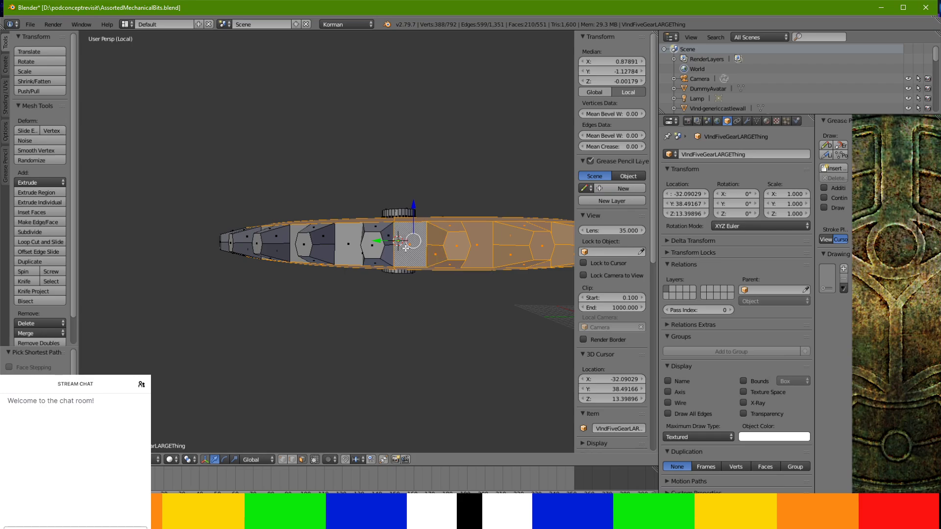
pyautogui.keyDown('shift'); pyautogui.rightClick(379, 245); pyautogui.keyUp('shift')
pyautogui.keyDown('shift'); pyautogui.rightClick(378, 228); pyautogui.keyUp('shift')
pyautogui.moveTo(377, 228)
pyautogui.mouseDown(button='middle')
pyautogui.moveTo(443, 233)
pyautogui.moveTo(372, 230)
pyautogui.mouseUp(button='middle')
pyautogui.keyDown('shift'); pyautogui.rightClick(425, 243); pyautogui.keyUp('shift')
pyautogui.keyDown('shift'); pyautogui.rightClick(342, 223); pyautogui.keyUp('shift')
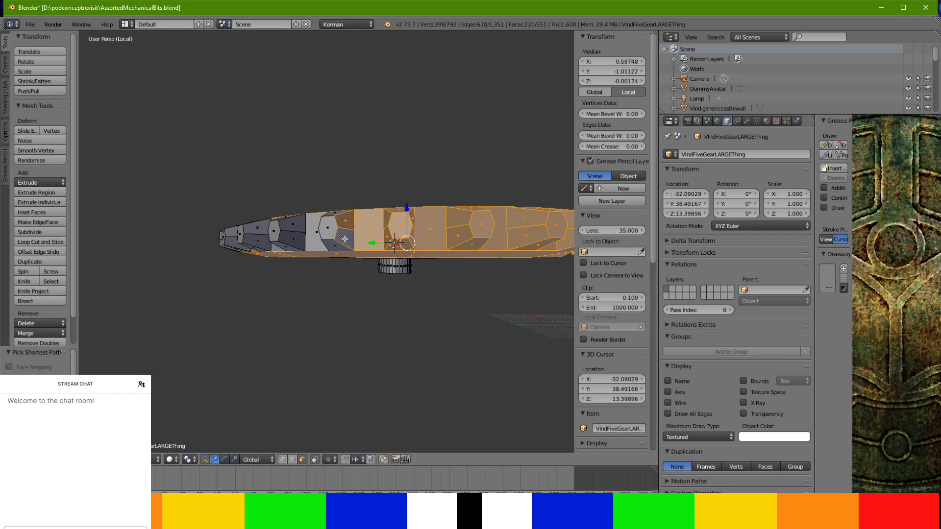
# Add the current tooth's top and far side, the gap beside it, and the next tooth's near side, tip and top faces
pyautogui.moveTo(336, 230); pyautogui.dragTo(428, 244, button='middle')
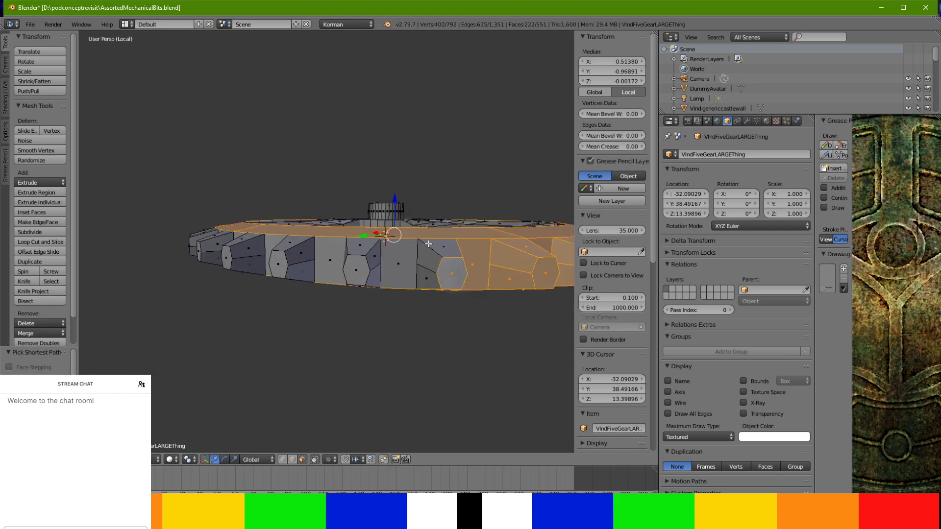
pyautogui.keyDown('shift'); pyautogui.rightClick(427, 255); pyautogui.keyUp('shift')
pyautogui.keyDown('shift'); pyautogui.rightClick(424, 275); pyautogui.keyUp('shift')
pyautogui.keyDown('shift'); pyautogui.rightClick(383, 265); pyautogui.keyUp('shift')
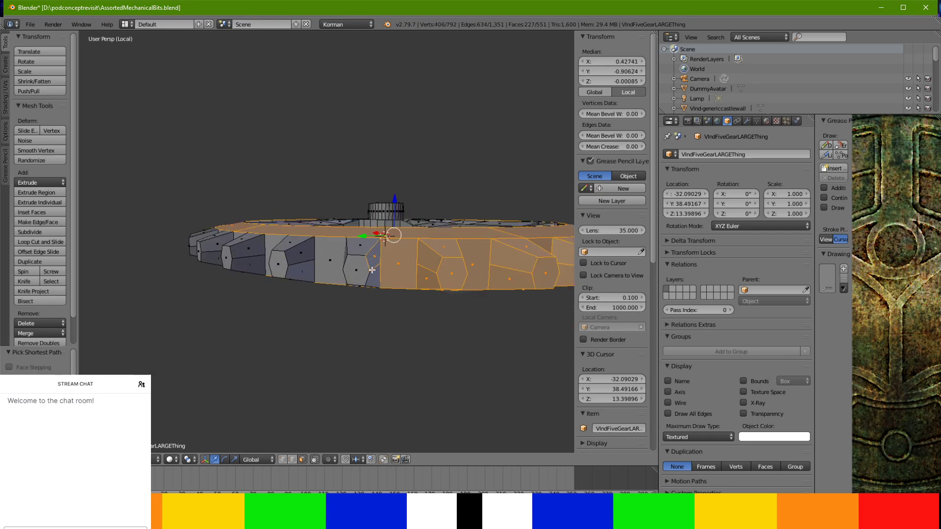
pyautogui.keyDown('shift'); pyautogui.rightClick(359, 271); pyautogui.keyUp('shift')
pyautogui.keyDown('shift'); pyautogui.rightClick(365, 248); pyautogui.keyUp('shift')
# Finish that tooth's faces and extend the selection across the next two gaps, the tooth between them and the following tooth's near faces
pyautogui.moveTo(365, 248); pyautogui.dragTo(393, 240, button='middle')
pyautogui.keyDown('shift'); pyautogui.rightClick(412, 261); pyautogui.keyUp('shift')
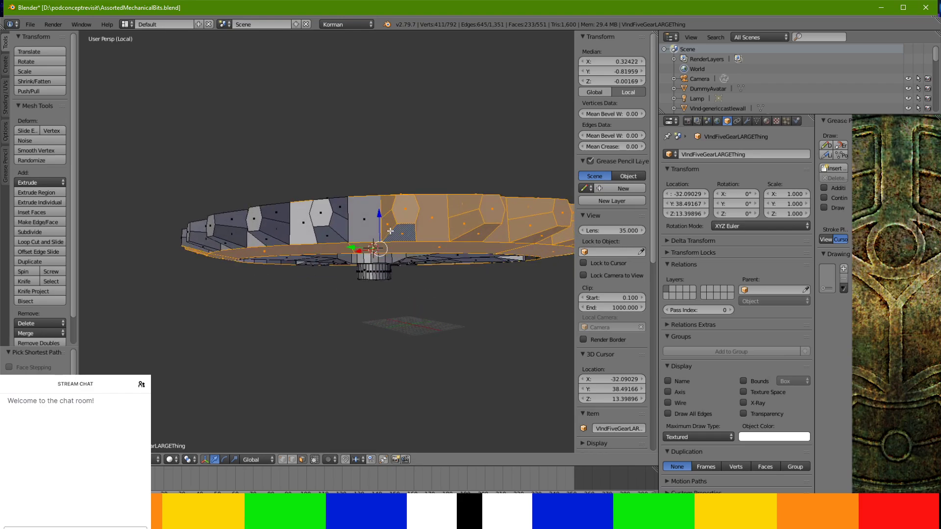
pyautogui.keyDown('shift'); pyautogui.rightClick(376, 219); pyautogui.keyUp('shift')
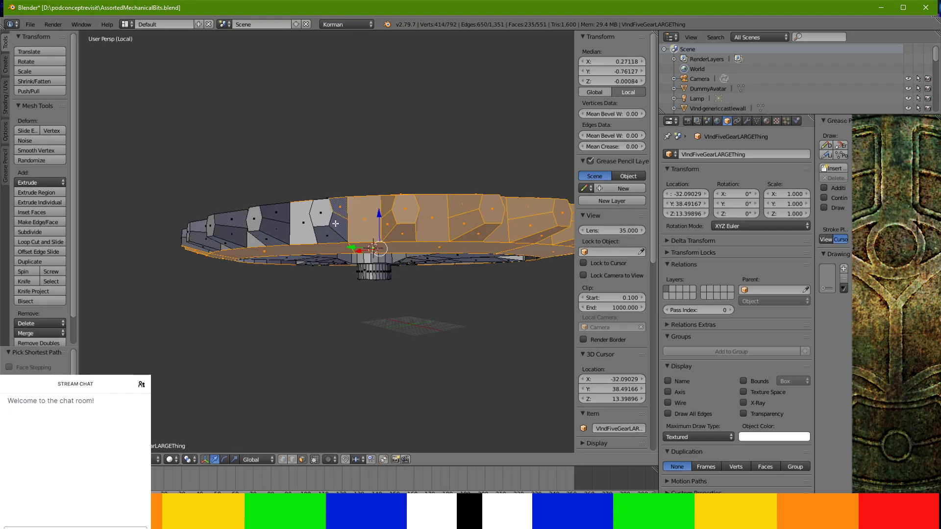
pyautogui.keyDown('shift'); pyautogui.rightClick(321, 216); pyautogui.keyUp('shift')
pyautogui.moveTo(321, 216); pyautogui.dragTo(378, 231, button='middle')
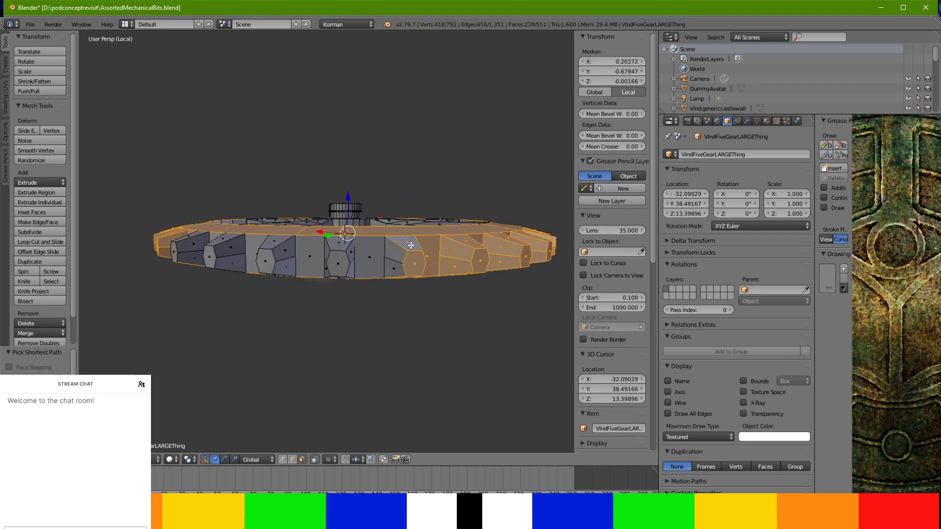
pyautogui.keyDown('shift'); pyautogui.rightClick(391, 262); pyautogui.keyUp('shift')
pyautogui.keyDown('shift'); pyautogui.rightClick(370, 261); pyautogui.keyUp('shift')
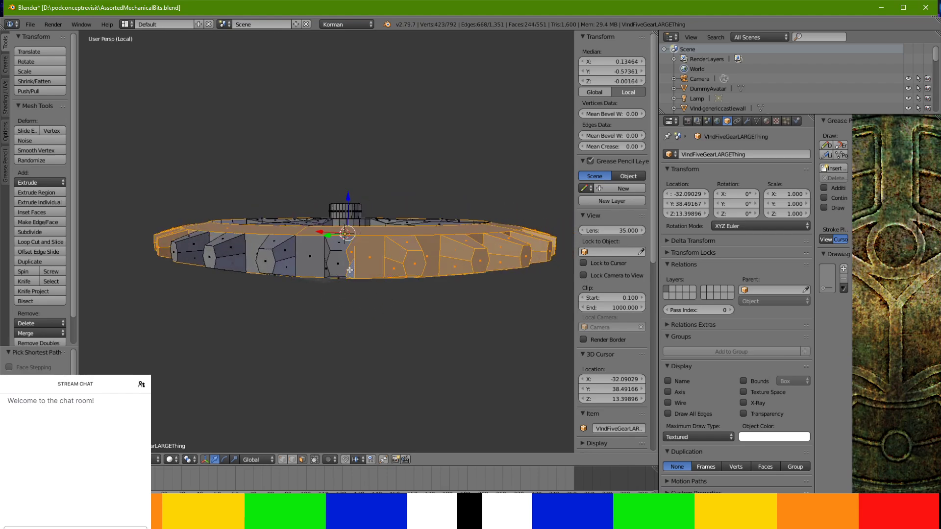
pyautogui.keyDown('shift'); pyautogui.rightClick(346, 258); pyautogui.keyUp('shift')
# Add the tooth's underside and far side, the next gap, and the side, tip and top faces of the adjacent tooth
pyautogui.moveTo(348, 247); pyautogui.dragTo(368, 226, button='middle')
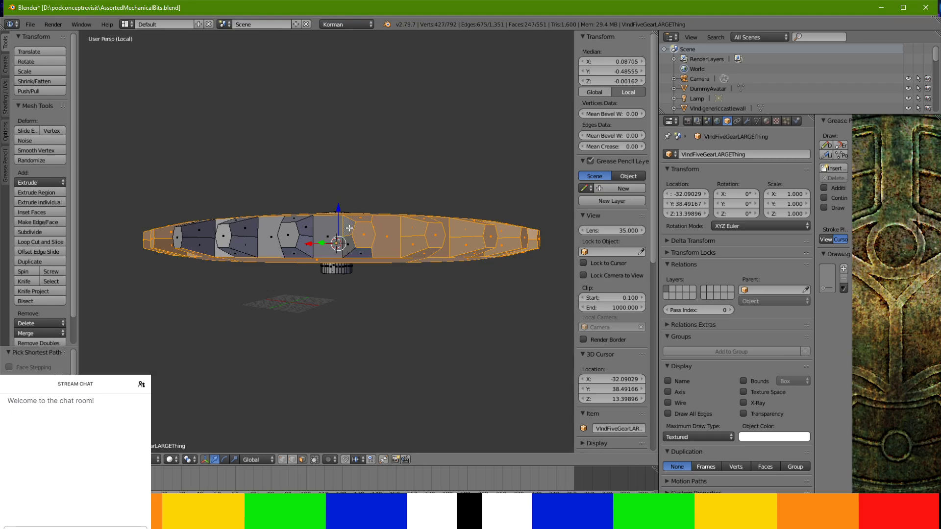
pyautogui.keyDown('shift'); pyautogui.rightClick(334, 230); pyautogui.keyUp('shift')
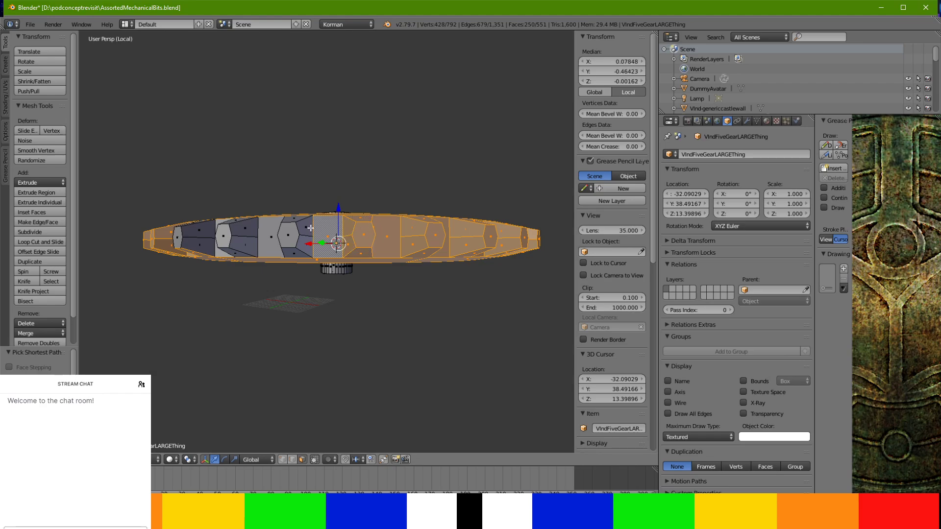
pyautogui.keyDown('shift'); pyautogui.rightClick(294, 224); pyautogui.keyUp('shift')
pyautogui.moveTo(296, 222); pyautogui.dragTo(336, 229, button='middle')
pyautogui.keyDown('shift'); pyautogui.rightClick(371, 255); pyautogui.keyUp('shift')
pyautogui.keyDown('shift'); pyautogui.rightClick(349, 249); pyautogui.keyUp('shift')
# Add the reachable faces of the following tooth to the selection
pyautogui.scroll(1, 335, 229)
pyautogui.keyDown('shift'); pyautogui.rightClick(290, 262); pyautogui.keyUp('shift')
pyautogui.keyDown('shift'); pyautogui.rightClick(276, 284); pyautogui.keyUp('shift')
pyautogui.keyDown('shift'); pyautogui.rightClick(265, 277); pyautogui.keyUp('shift')
pyautogui.keyDown('shift'); pyautogui.rightClick(268, 260); pyautogui.keyUp('shift')
# Add the last tooth's remaining faces and the final gap to complete the selection around the whole rim
pyautogui.moveTo(268, 260); pyautogui.dragTo(344, 265, button='middle')
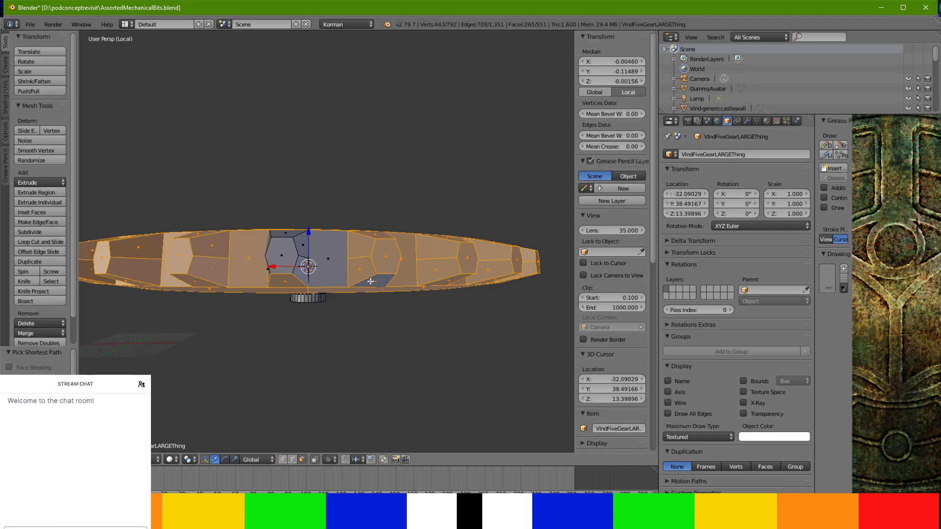
pyautogui.keyDown('shift'); pyautogui.rightClick(287, 235); pyautogui.keyUp('shift')
pyautogui.moveTo(287, 235); pyautogui.dragTo(389, 283, button='middle')
pyautogui.keyDown('shift'); pyautogui.rightClick(333, 266); pyautogui.keyUp('shift')
# Scale the selected outer rim and teeth along the Z axis to make the gear's edge thicker
pyautogui.press('s')
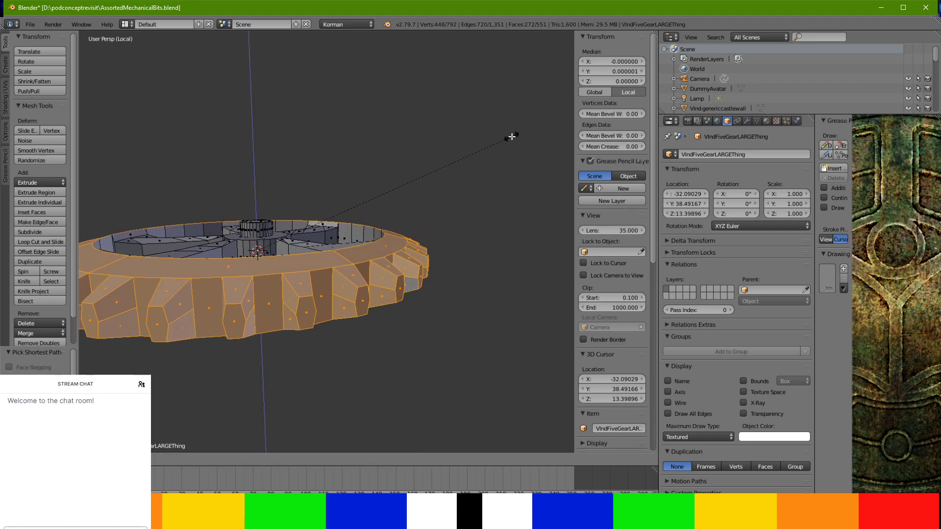
pyautogui.click(200, 126)
pyautogui.moveTo(199, 126); pyautogui.dragTo(439, 285, button='middle')
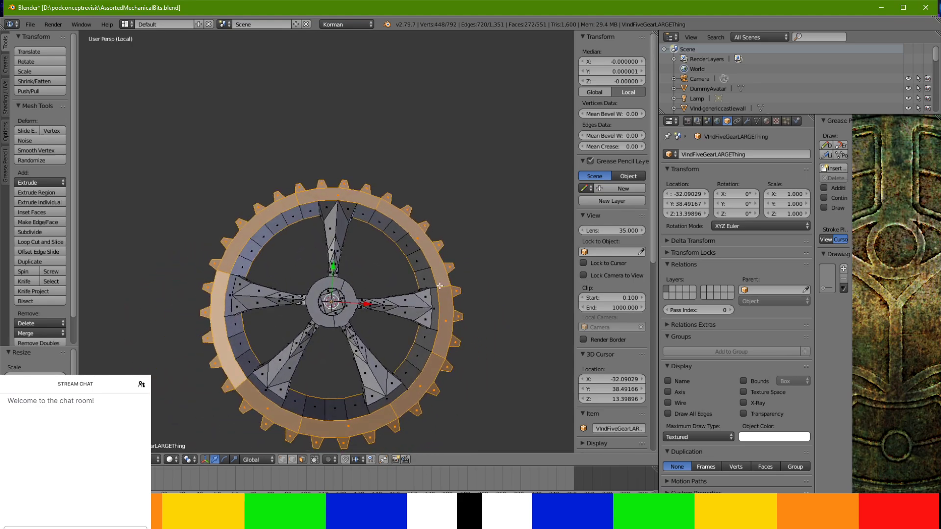
# Extrude the selected rim and teeth faces in place and scale them outward to widen the rim
pyautogui.press('e')
pyautogui.rightClick(446, 268)
pyautogui.press('s')
pyautogui.click(456, 263)
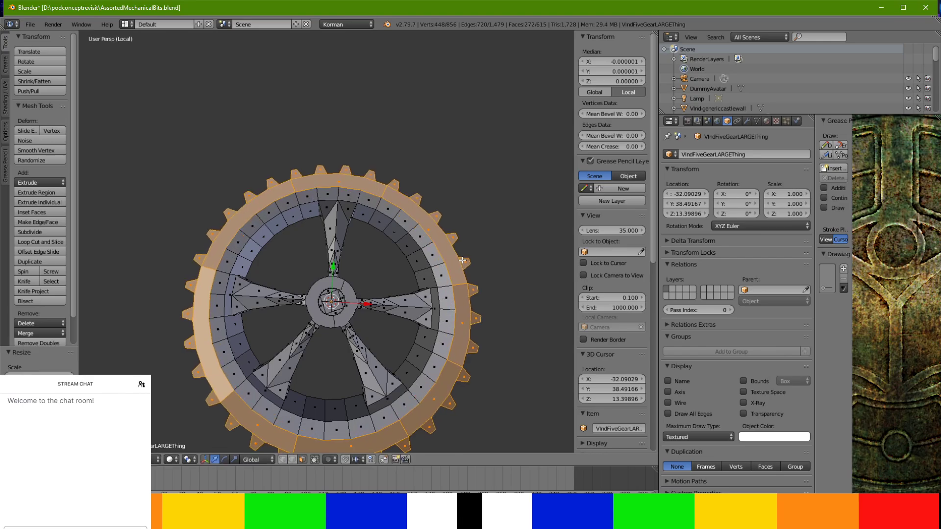
# Switch to edge selection and select the outer-end edge pairs where the first spokes meet the inner rim, on both sides of the gear
pyautogui.moveTo(456, 264); pyautogui.dragTo(395, 227, button='middle')
pyautogui.scroll(5, 468, 177)
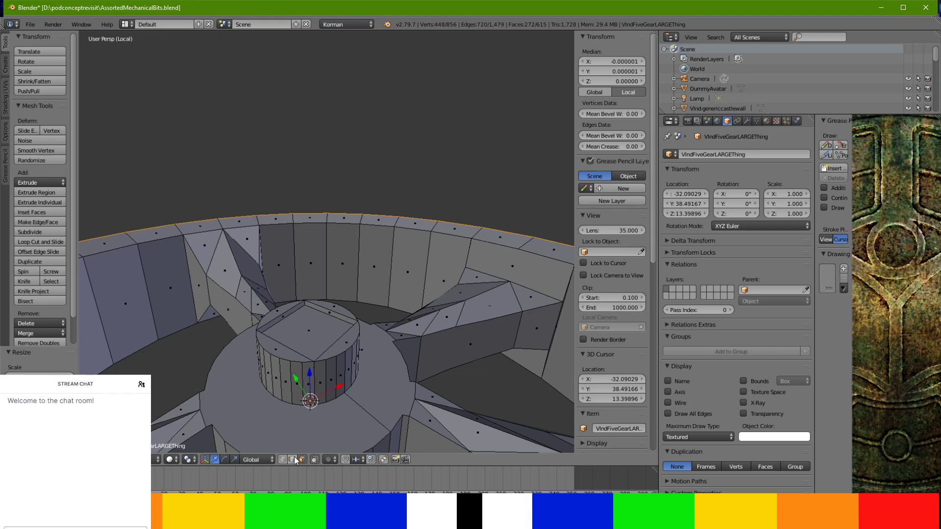
pyautogui.rightClick(495, 276)
pyautogui.keyDown('shift'); pyautogui.rightClick(549, 294); pyautogui.keyUp('shift')
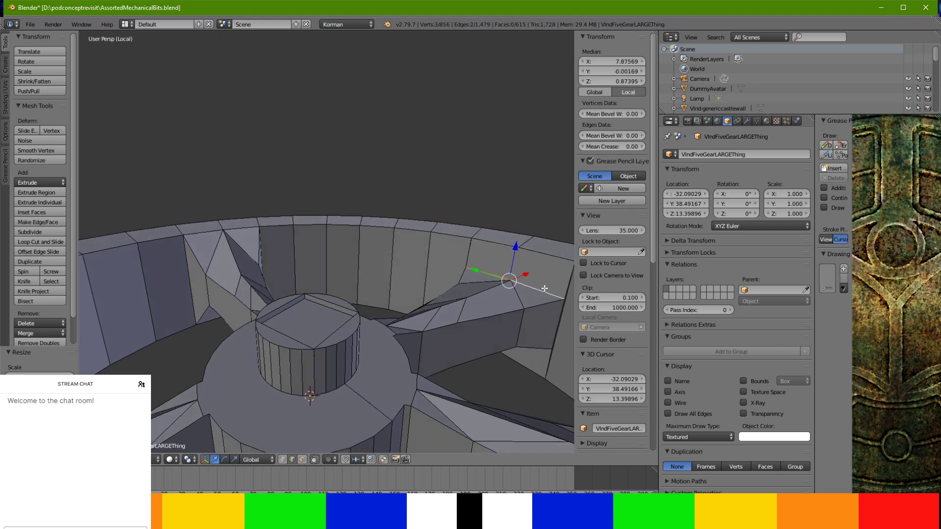
pyautogui.moveTo(549, 294); pyautogui.dragTo(525, 216, button='middle')
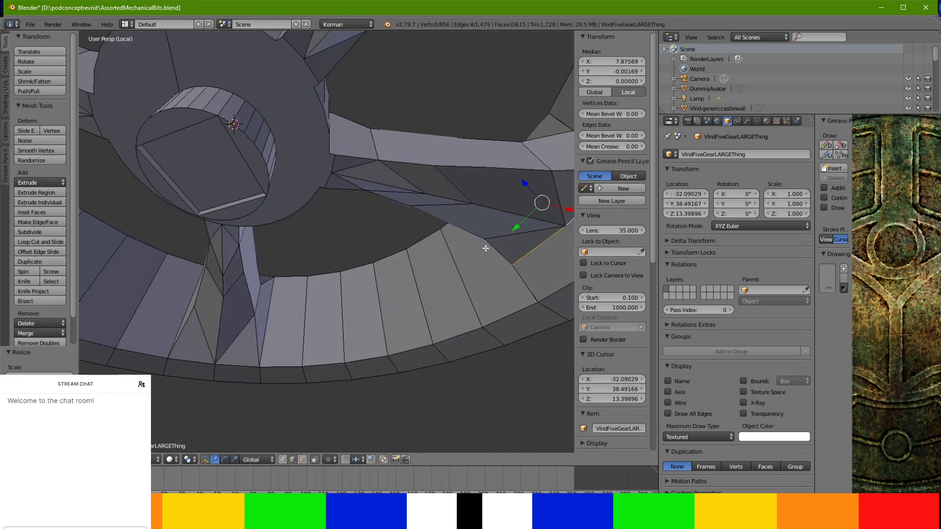
pyautogui.moveTo(320, 328); pyautogui.dragTo(418, 304, button='middle')
pyautogui.keyDown('shift'); pyautogui.rightClick(179, 258); pyautogui.keyUp('shift')
pyautogui.keyDown('shift'); pyautogui.rightClick(289, 287); pyautogui.keyUp('shift')
# Add the remaining spoke-end edges along the inner rim, covering the four side and lower spokes
pyautogui.moveTo(286, 284); pyautogui.dragTo(279, 380, button='middle')
pyautogui.keyDown('shift'); pyautogui.rightClick(260, 368); pyautogui.keyUp('shift')
pyautogui.keyDown('shift'); pyautogui.rightClick(294, 378); pyautogui.keyUp('shift')
pyautogui.moveTo(220, 143); pyautogui.dragTo(141, 318, button='middle')
pyautogui.keyDown('shift'); pyautogui.rightClick(190, 319); pyautogui.keyUp('shift')
pyautogui.keyDown('shift'); pyautogui.rightClick(212, 316); pyautogui.keyUp('shift')
pyautogui.moveTo(213, 317); pyautogui.dragTo(245, 248, button='middle')
pyautogui.keyDown('shift'); pyautogui.rightClick(171, 319); pyautogui.keyUp('shift')
pyautogui.keyDown('shift'); pyautogui.rightClick(178, 330); pyautogui.keyUp('shift')
# Scale the selected spoke-end edges apart along the Z axis so the spokes flare at the rim
pyautogui.moveTo(179, 329); pyautogui.dragTo(379, 271, button='middle')
pyautogui.press('g')
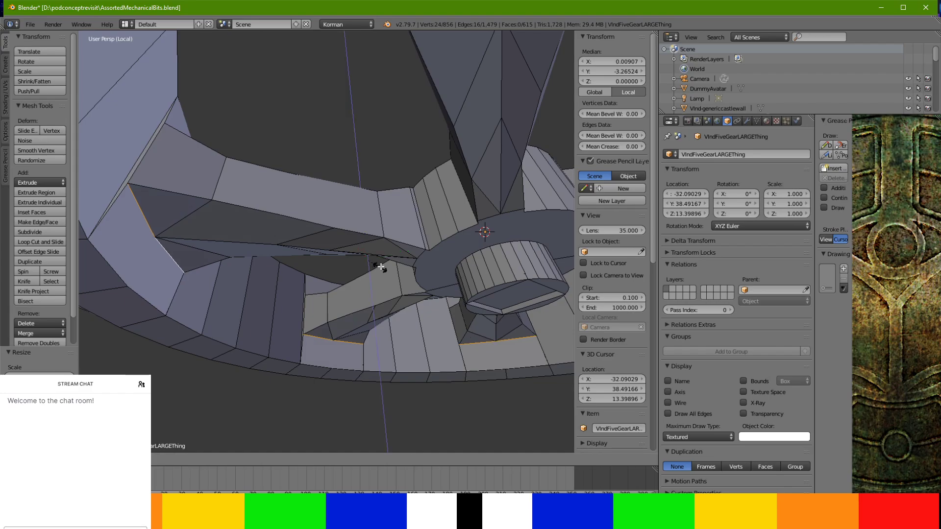
pyautogui.press('z')
pyautogui.click(391, 259)
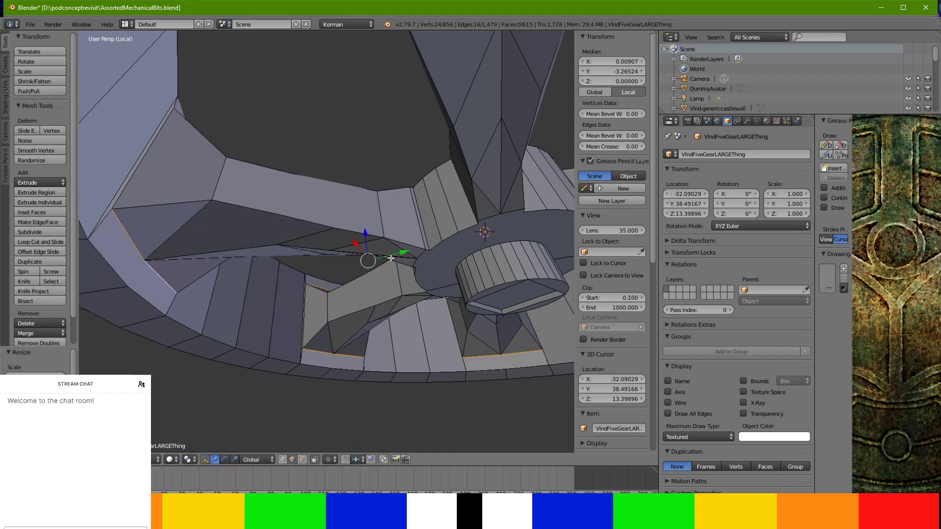
# Examine the spoke ends, inner rim and hub from above and at low angles
pyautogui.moveTo(431, 259); pyautogui.dragTo(549, 415, button='middle')
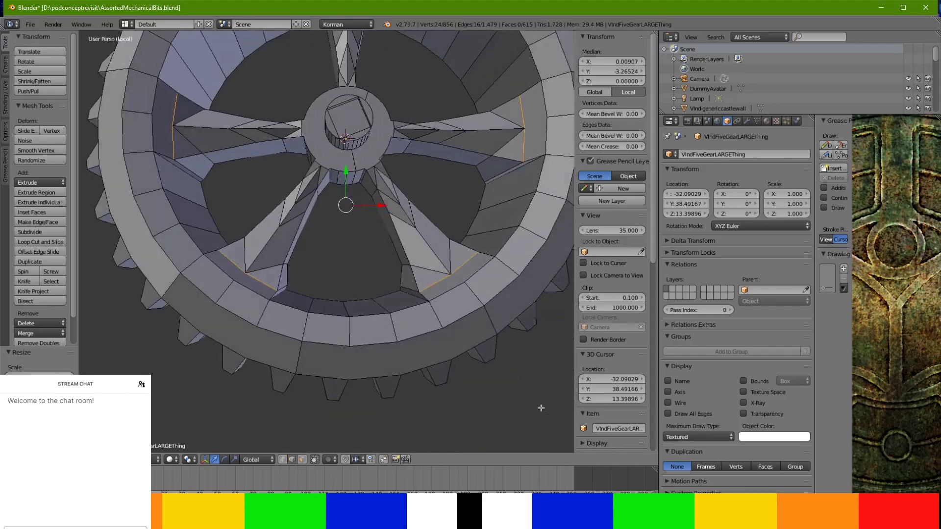
pyautogui.moveTo(441, 293); pyautogui.dragTo(409, 326, button='middle')
pyautogui.scroll(2, 455, 388)
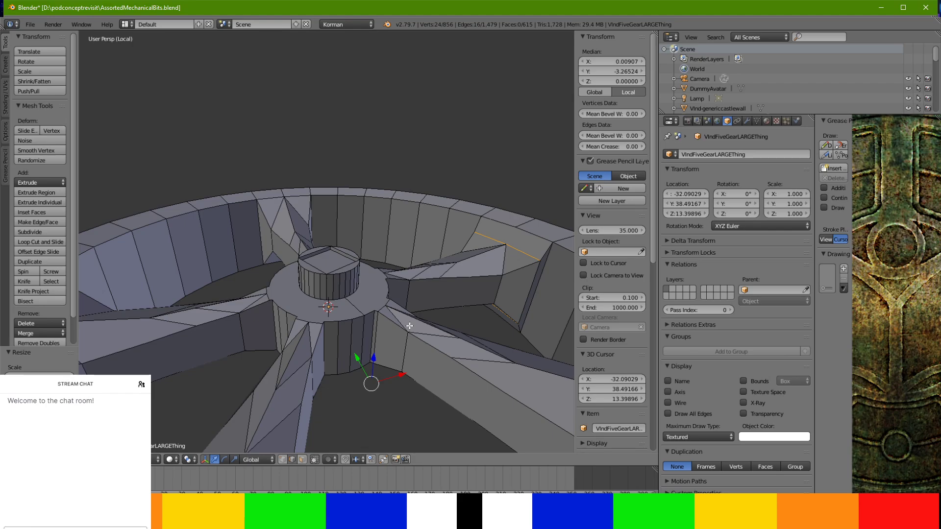
pyautogui.scroll(-6, 504, 244)
pyautogui.moveTo(496, 237); pyautogui.dragTo(458, 203, button='middle')
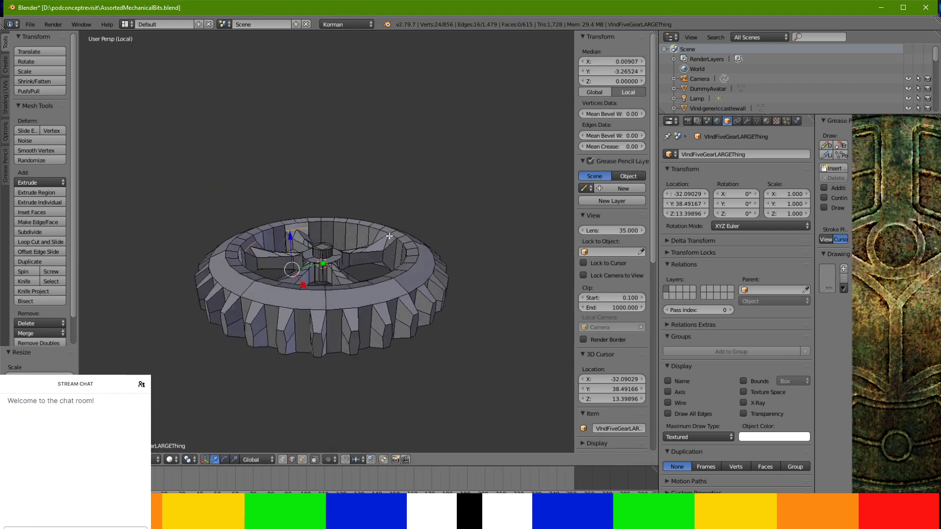
pyautogui.moveTo(326, 230); pyautogui.dragTo(402, 282, button='middle')
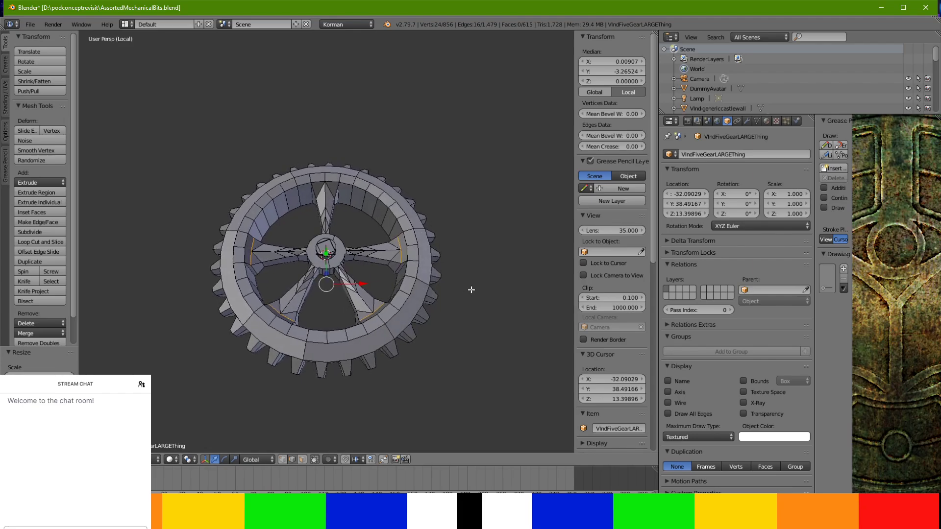
pyautogui.scroll(3, 470, 290)
pyautogui.moveTo(447, 308); pyautogui.dragTo(498, 231, button='middle')
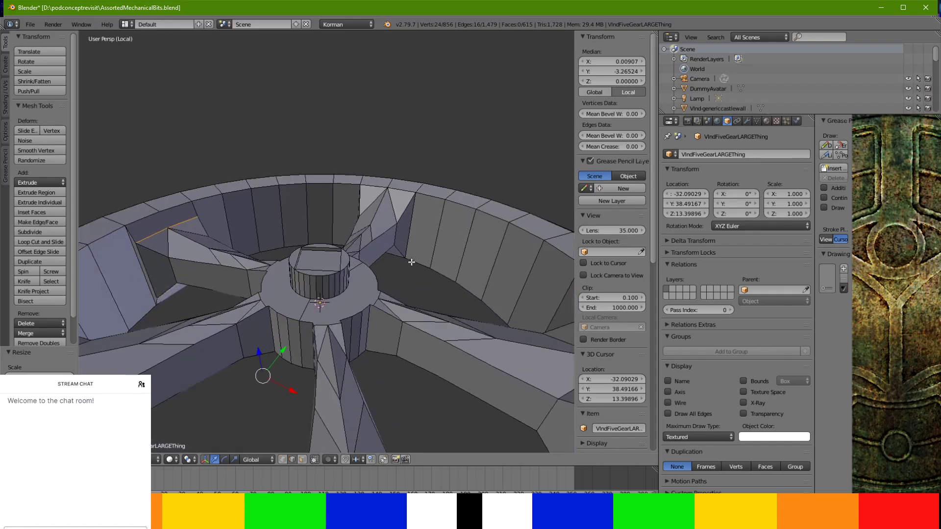
pyautogui.scroll(1, 413, 263)
pyautogui.moveTo(413, 261); pyautogui.dragTo(438, 265, button='middle')
pyautogui.scroll(1, 358, 303)
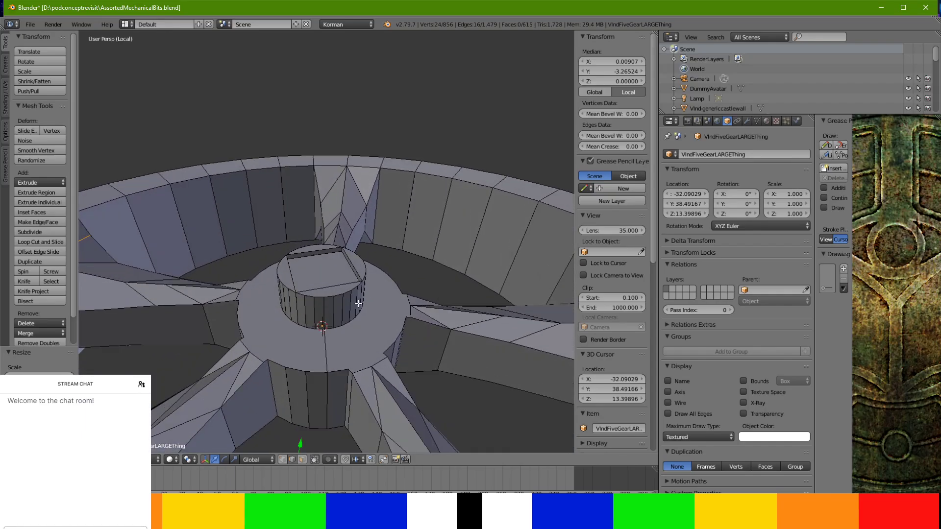
# Switch to face selection and select the flat ring faces around the hub on both sides of the gear
pyautogui.click(302, 459)
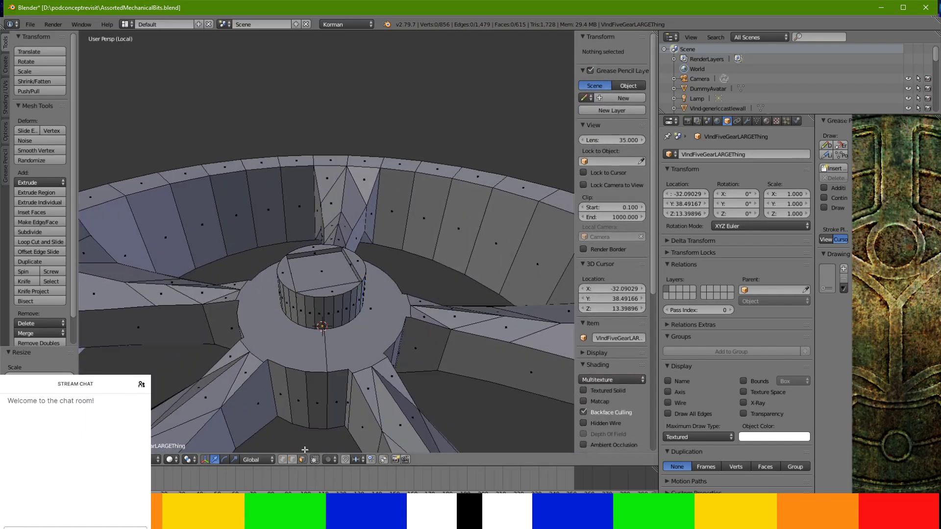
pyautogui.rightClick(353, 330)
pyautogui.moveTo(302, 333); pyautogui.dragTo(333, 250, button='middle')
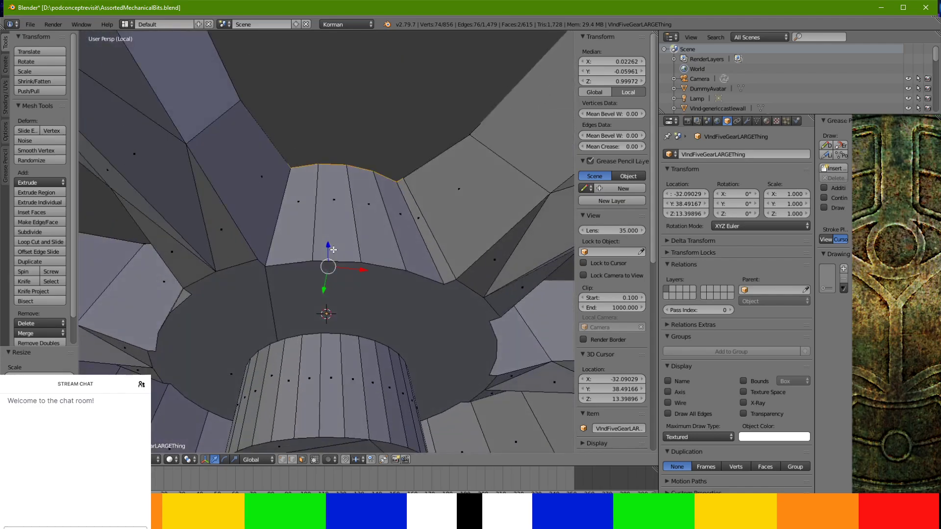
pyautogui.keyDown('shift'); pyautogui.rightClick(336, 298); pyautogui.keyUp('shift')
pyautogui.moveTo(335, 298); pyautogui.dragTo(294, 322, button='middle')
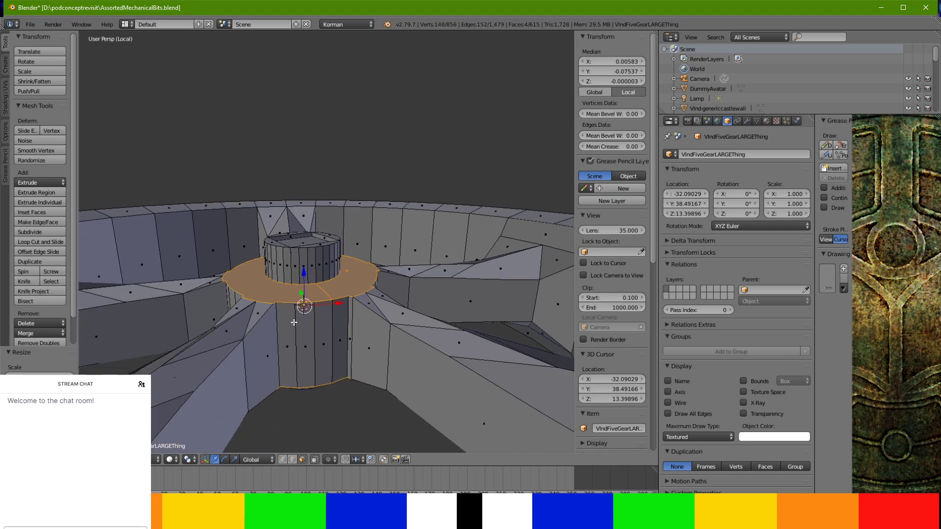
# Scale the selected hub ring faces and stretch them apart along the Z axis to make the hub taller
pyautogui.moveTo(436, 270); pyautogui.dragTo(407, 349, button='middle')
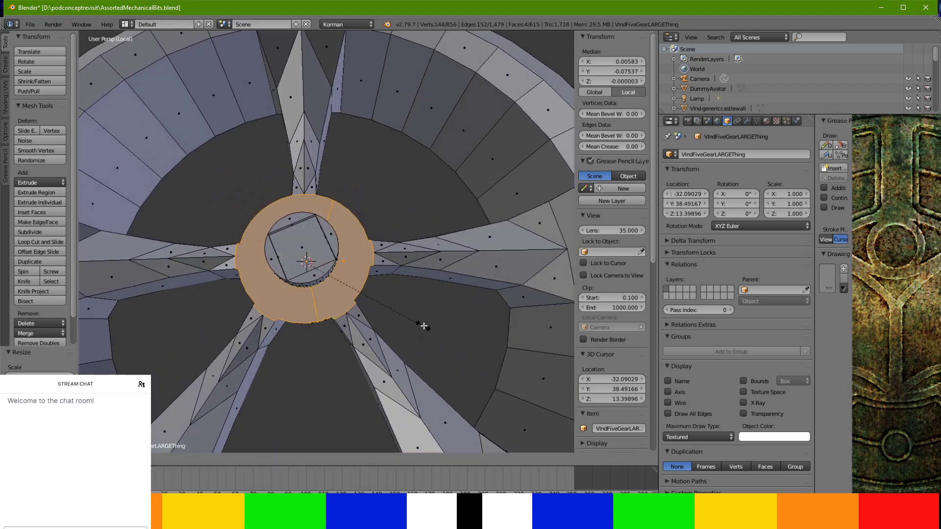
pyautogui.click(435, 324)
pyautogui.moveTo(436, 324); pyautogui.dragTo(431, 227, button='middle')
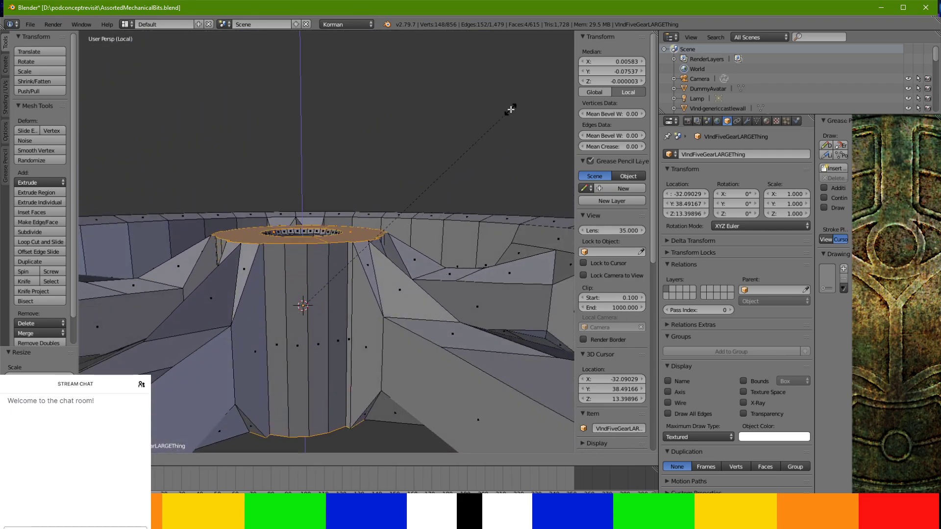
pyautogui.click(471, 168)
# Select the gear's entire mesh, triangulate all of its faces and return to Object Mode
pyautogui.moveTo(470, 167); pyautogui.dragTo(513, 255, button='middle')
pyautogui.press('Tab')
pyautogui.moveTo(416, 248)
pyautogui.mouseDown(button='middle')
pyautogui.moveTo(401, 186)
pyautogui.moveTo(414, 234)
pyautogui.moveTo(407, 235)
pyautogui.mouseUp(button='middle')
pyautogui.press('Tab')
pyautogui.press('a')
pyautogui.hotkey('ctrl', 't')
pyautogui.press('Tab')
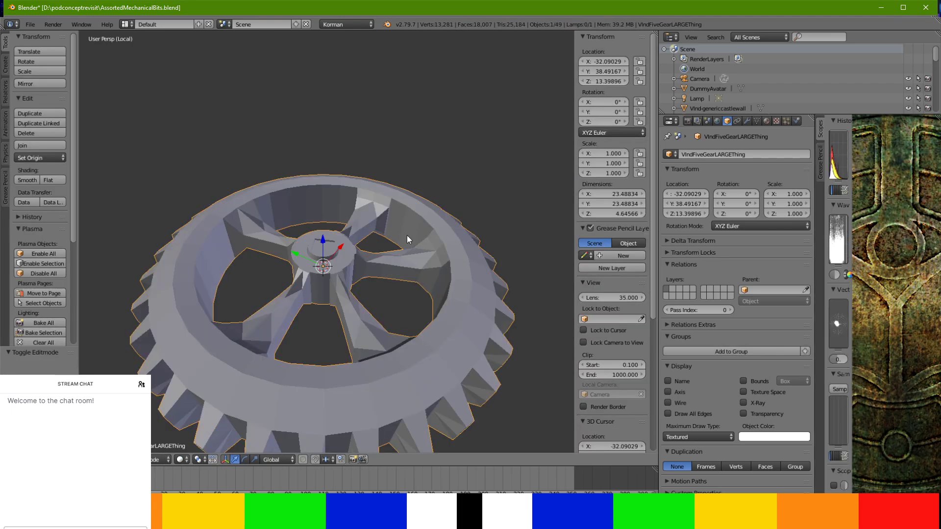
# Examine the finished large gear's hub, spokes and toothed rim from above and at a low angle
pyautogui.scroll(5, 406, 235)
pyautogui.moveTo(455, 214); pyautogui.dragTo(287, 291, button='middle')
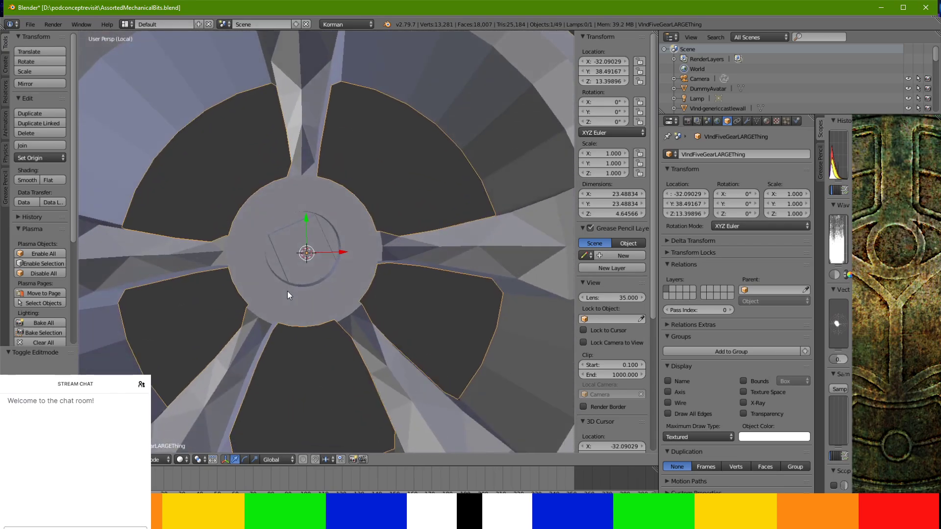
pyautogui.scroll(-5, 290, 274)
pyautogui.keyDown('shift'); pyautogui.moveTo(292, 258); pyautogui.dragTo(333, 118, button='middle'); pyautogui.keyUp('shift')
pyautogui.moveTo(355, 318); pyautogui.dragTo(324, 233, button='middle')
pyautogui.scroll(3, 319, 365)
pyautogui.scroll(-5, 327, 170)
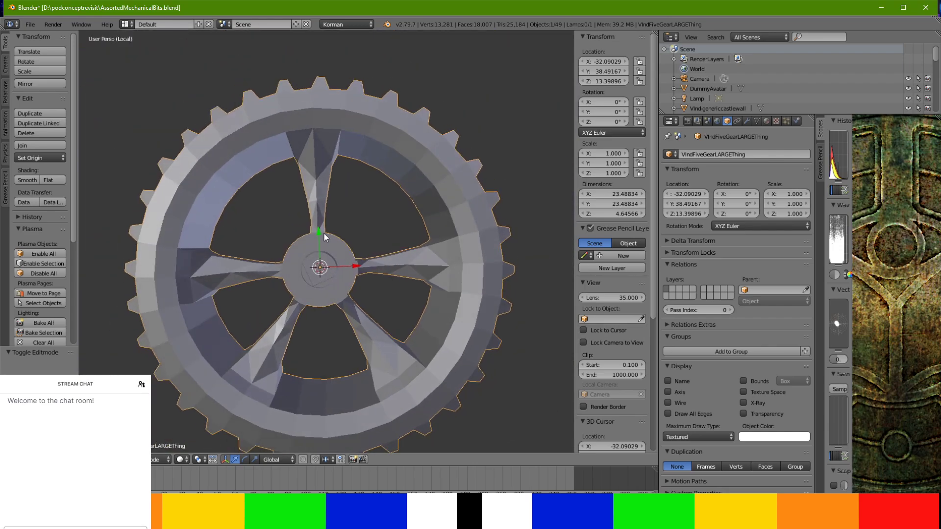
pyautogui.moveTo(178, 287); pyautogui.dragTo(169, 228, button='middle')
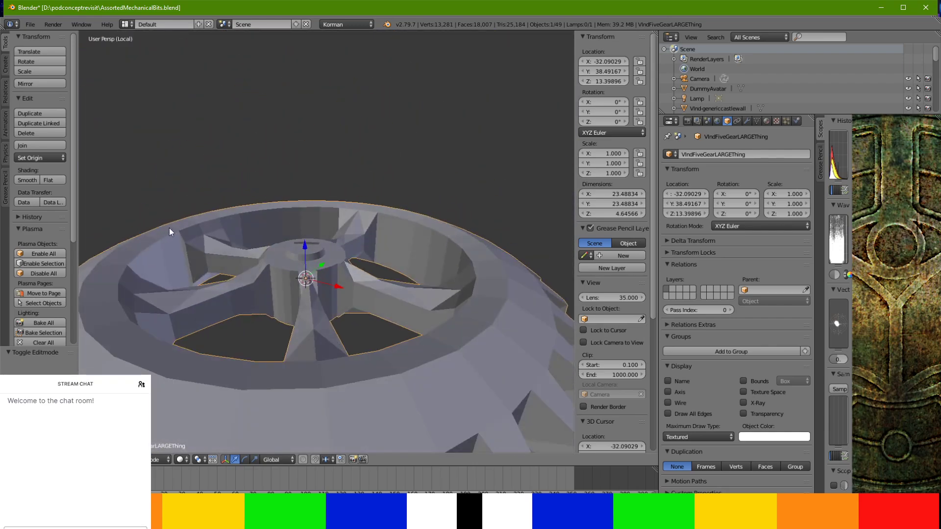
# Leave local view and scale the gear's whole mesh up to about 36.78 × 36.78 × 7.27
pyautogui.press('KP_Divide')
pyautogui.scroll(-6, 326, 264)
pyautogui.moveTo(326, 264)
pyautogui.mouseDown(button='middle')
pyautogui.moveTo(312, 230)
pyautogui.moveTo(321, 277)
pyautogui.mouseUp(button='middle')
pyautogui.scroll(4, 332, 193)
pyautogui.moveTo(333, 169); pyautogui.dragTo(336, 189, button='middle')
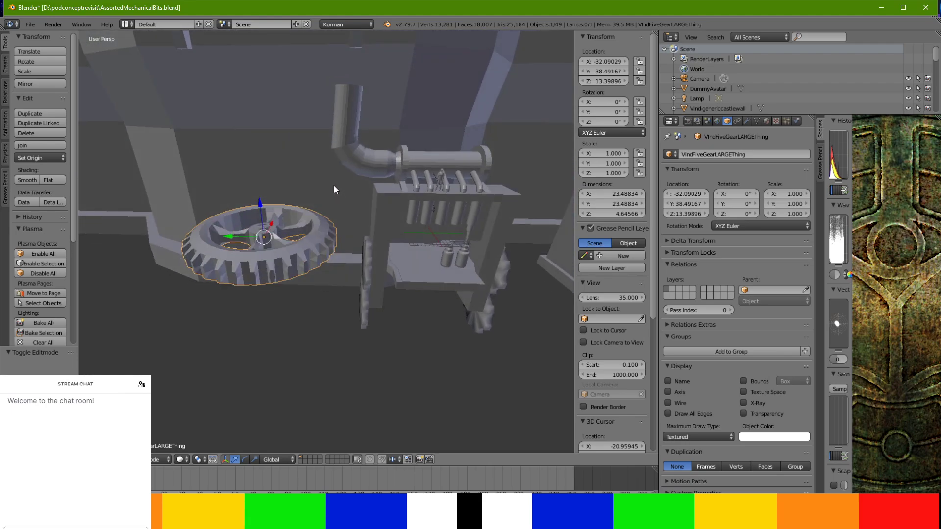
pyautogui.press('Tab')
pyautogui.press('a')
pyautogui.press('a')
pyautogui.press('s')
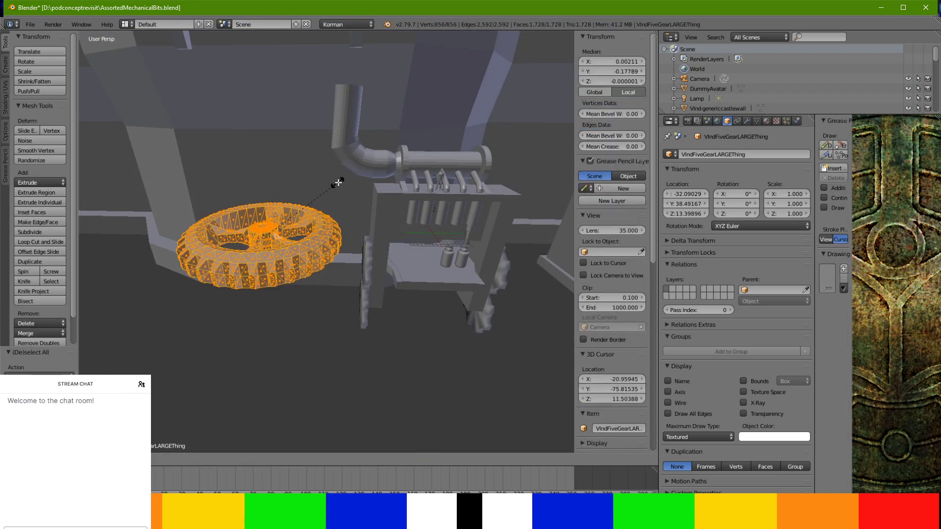
pyautogui.click(385, 176)
pyautogui.press('Tab')
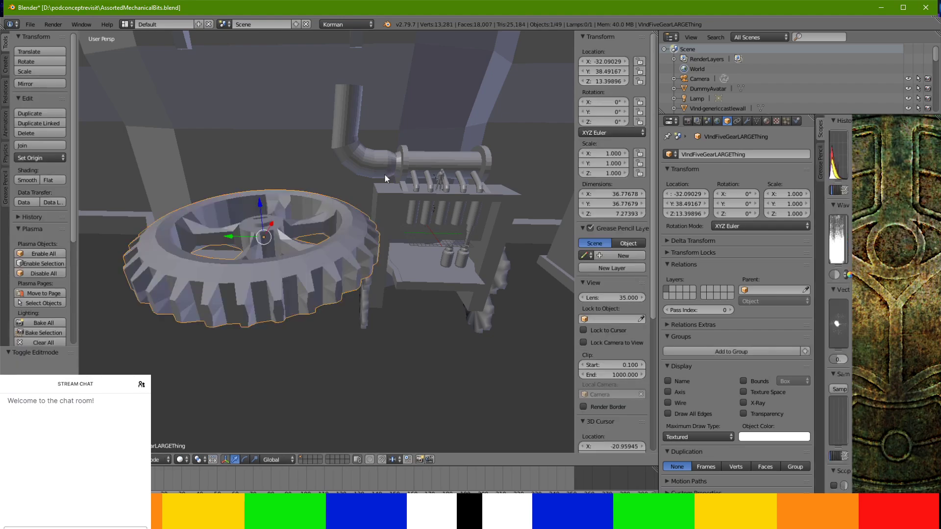
# Save the file over AssortedMechanicalBits.blend and rename the gear VIndFiveGearLARGEThing-HORIZONTAL
pyautogui.hotkey('ctrl', 's')
pyautogui.click(385, 174)
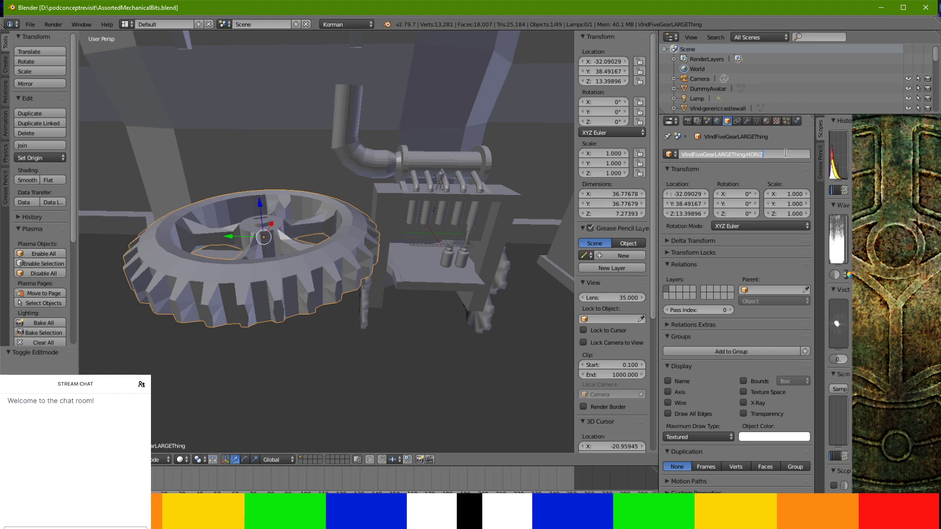
pyautogui.press('Return')
# Duplicate the horizontal gear and rotate the copy 90° about the X axis
pyautogui.click(52, 111)
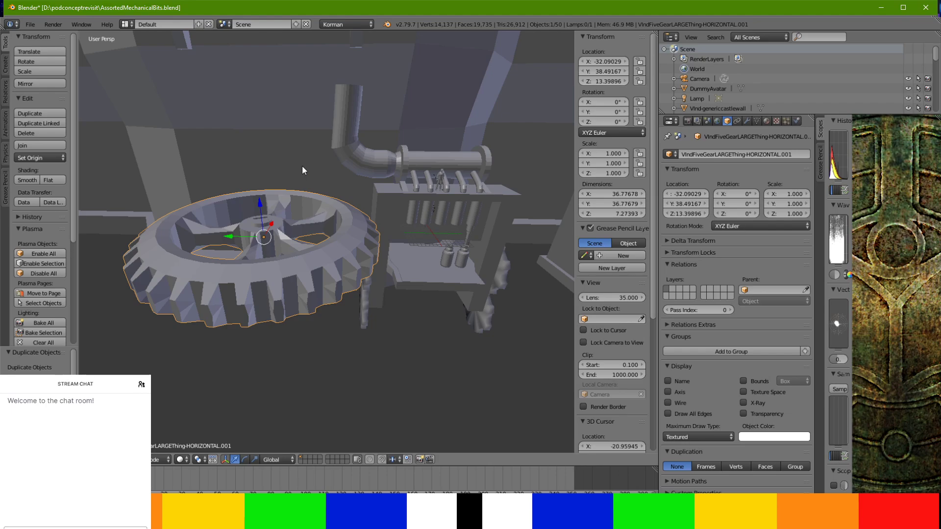
pyautogui.press('r')
pyautogui.press('x')
pyautogui.press('9')
pyautogui.press('0')
pyautogui.press('Return')
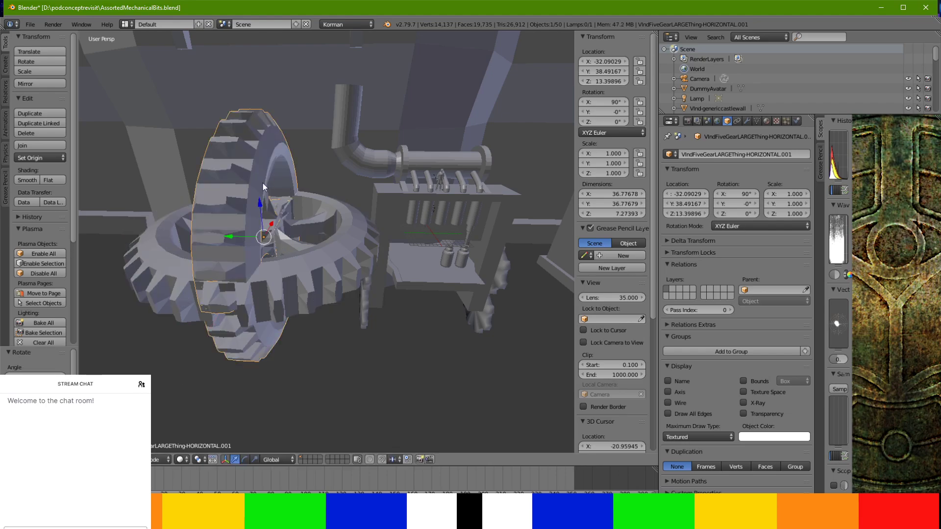
# Move the upright gear along Y to about 19.9 and rename it VIndFiveGearLARGEThing-VERTICAL
pyautogui.moveTo(240, 236); pyautogui.dragTo(355, 249)
pyautogui.moveTo(355, 248)
pyautogui.mouseDown(button='middle')
pyautogui.moveTo(325, 243)
pyautogui.moveTo(340, 247)
pyautogui.mouseUp(button='middle')
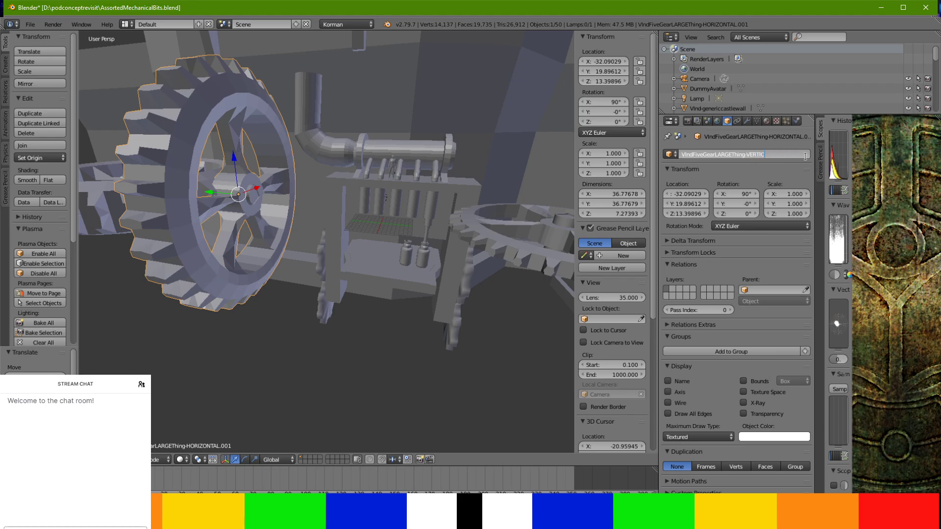
pyautogui.moveTo(219, 170); pyautogui.dragTo(320, 187, button='middle')
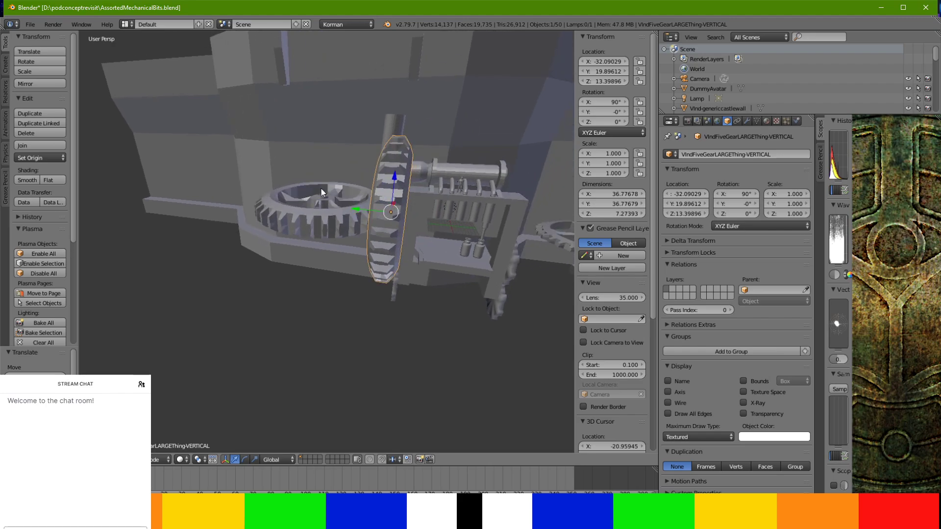
# Lower the vertical gear along the Z axis so its upper teeth sit beside the horizontal gear's rim
pyautogui.press('g')
pyautogui.press('z')
pyautogui.click(381, 234)
pyautogui.moveTo(382, 234); pyautogui.dragTo(434, 266, button='middle')
pyautogui.scroll(5, 366, 224)
pyautogui.press('g')
pyautogui.press('z')
pyautogui.click(414, 246)
# Fine-tune the vertical gear's position to about Y 19.42 and Z -4.98 so its teeth mesh with the horizontal gear
pyautogui.moveTo(321, 357); pyautogui.dragTo(323, 349)
pyautogui.moveTo(322, 349); pyautogui.dragTo(338, 317, button='middle')
pyautogui.moveTo(355, 266); pyautogui.dragTo(393, 248)
pyautogui.moveTo(393, 248)
pyautogui.mouseDown(button='middle')
pyautogui.moveTo(362, 263)
pyautogui.moveTo(431, 251)
pyautogui.moveTo(377, 252)
pyautogui.mouseUp(button='middle')
pyautogui.moveTo(357, 307); pyautogui.dragTo(387, 293)
pyautogui.moveTo(387, 293); pyautogui.dragTo(463, 284, button='middle')
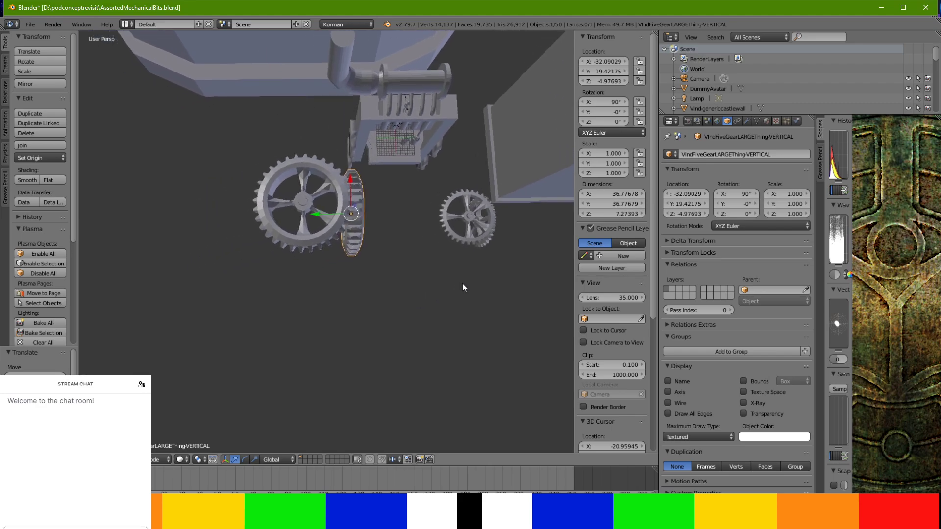
pyautogui.scroll(5, 462, 284)
pyautogui.moveTo(453, 282); pyautogui.dragTo(407, 192, button='middle')
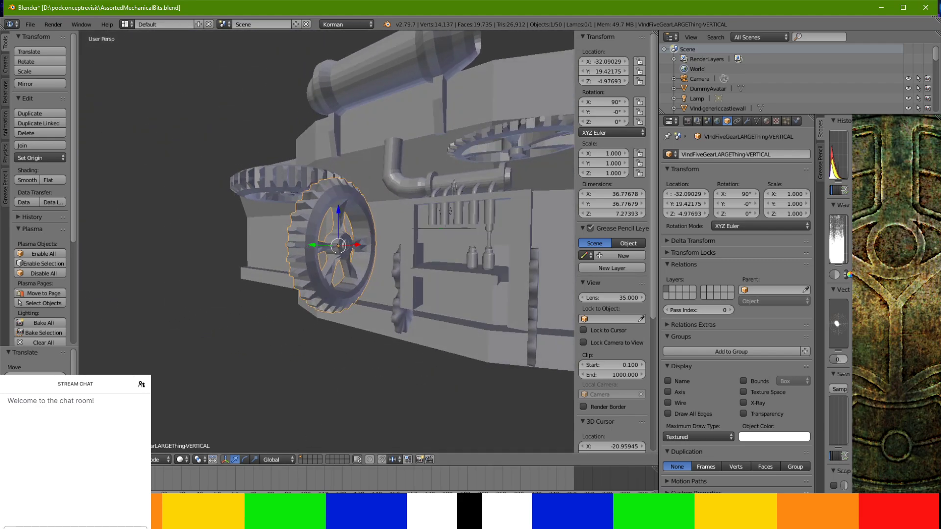
pyautogui.hotkey('alt', 'Tab')
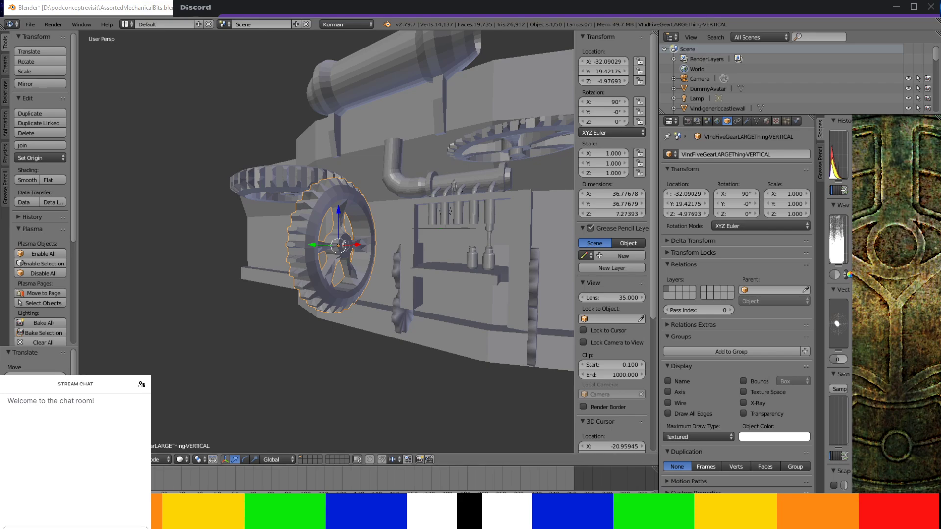
pyautogui.hotkey('alt', 'Tab')
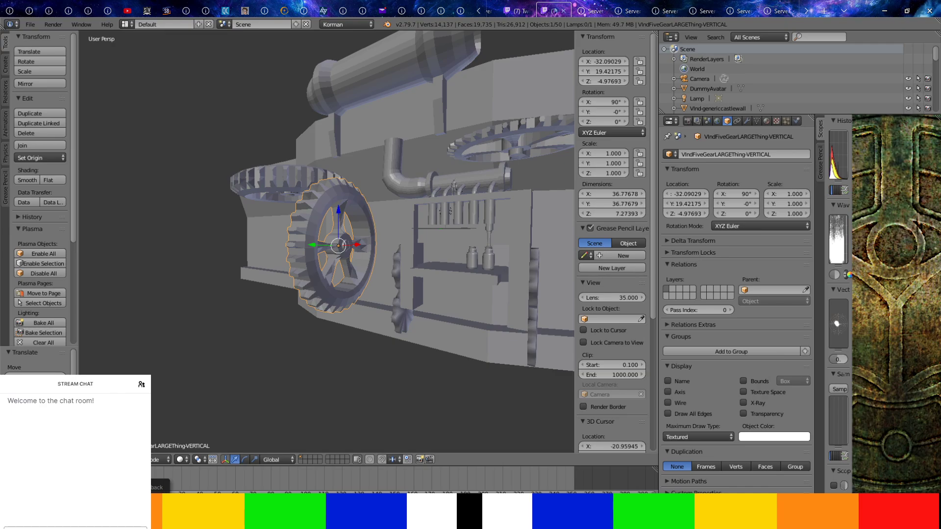
# Examine the meshing of the vertical and horizontal large gears and the surrounding mechanical pieces from several angles
pyautogui.moveTo(417, 352); pyautogui.dragTo(504, 338, button='middle')
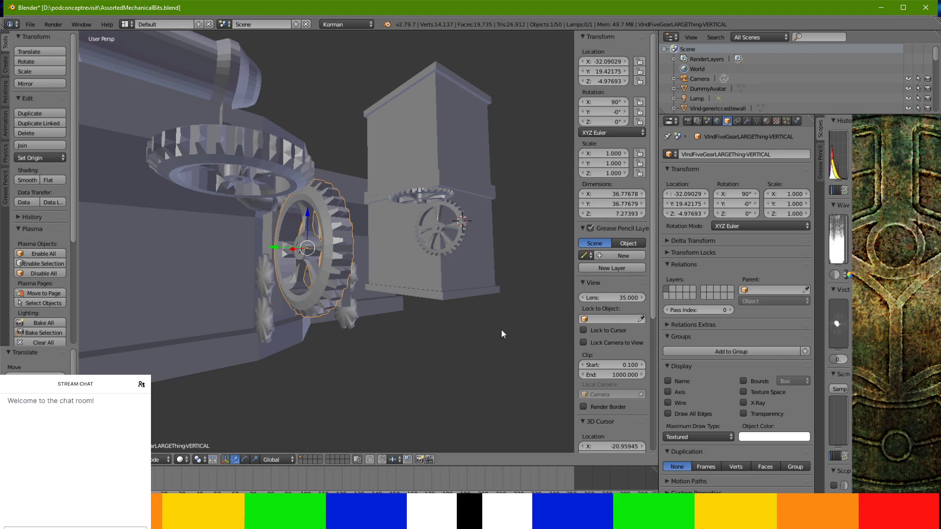
pyautogui.moveTo(451, 340); pyautogui.dragTo(375, 319, button='middle')
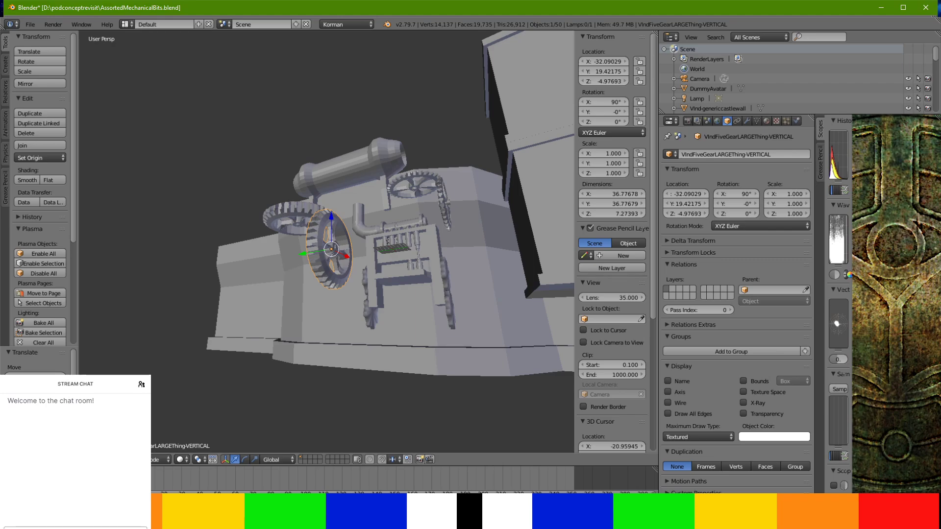
pyautogui.hotkey('alt', 'Tab')
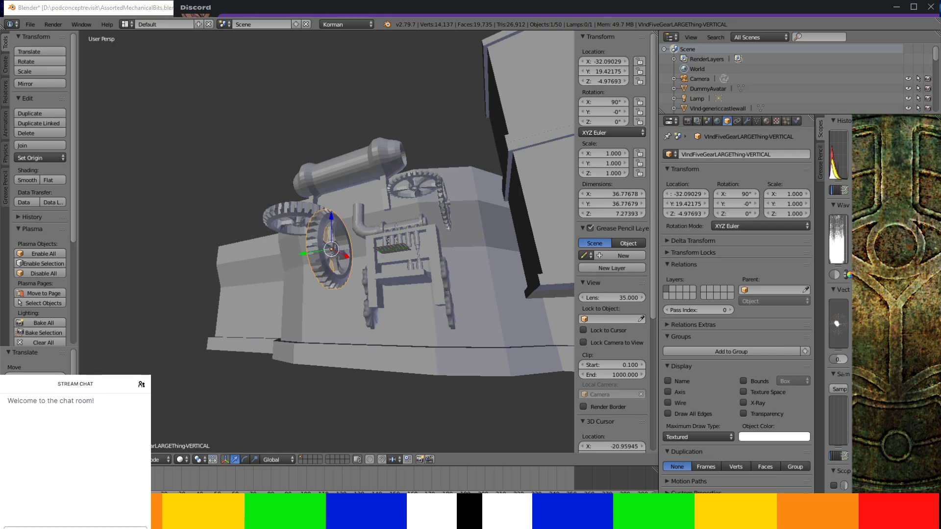
pyautogui.click(132, 10)
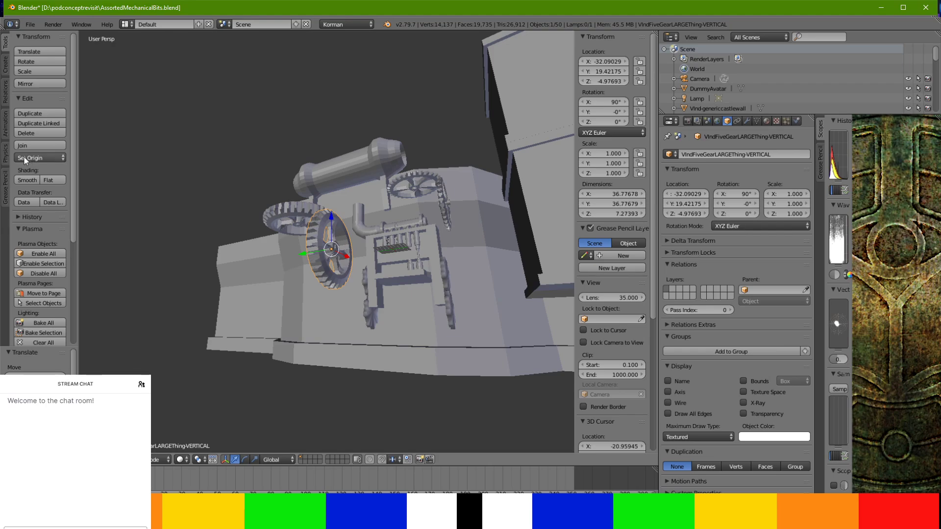
pyautogui.moveTo(148, 117); pyautogui.dragTo(225, 211, button='middle')
pyautogui.scroll(-3, 325, 246)
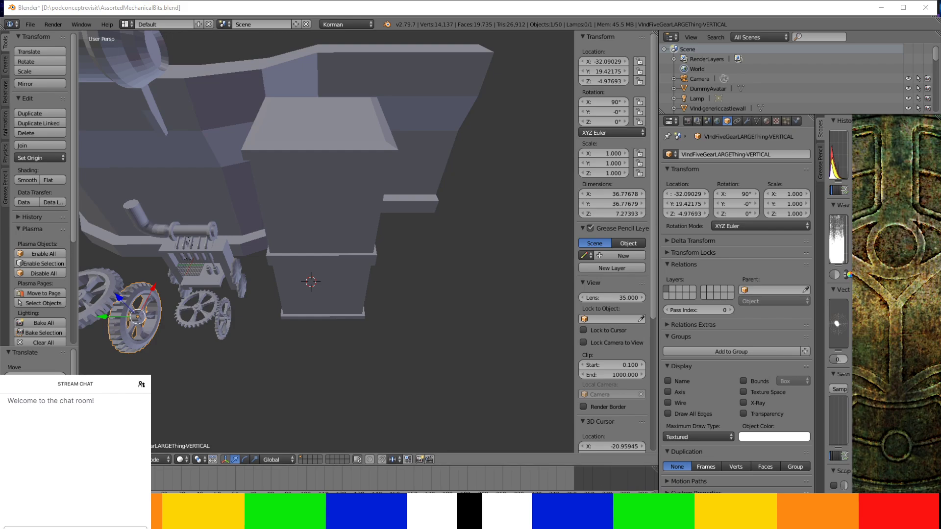
pyautogui.moveTo(260, 348); pyautogui.dragTo(349, 281, button='middle')
pyautogui.scroll(1, 309, 350)
pyautogui.scroll(1, 309, 350)
pyautogui.scroll(-3, 336, 289)
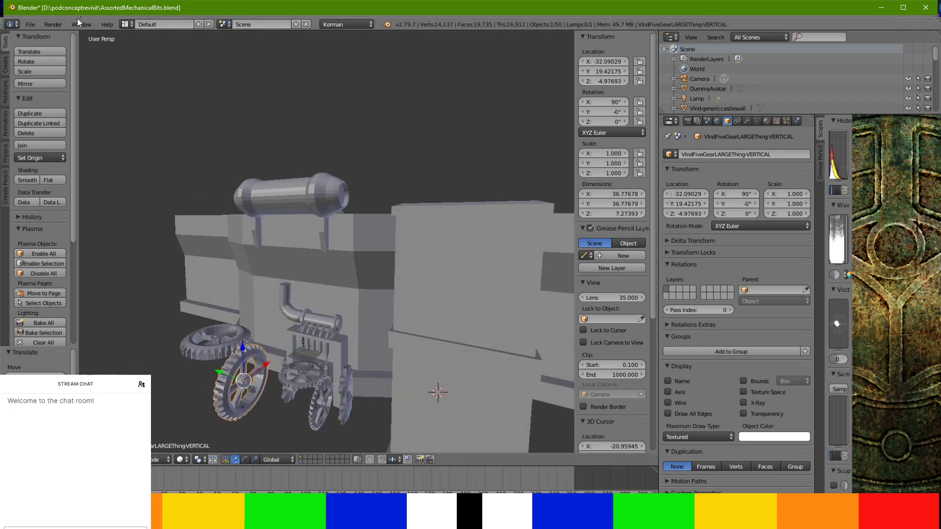
# Save the scene over the existing AssortedMechanicalBits.blend file
pyautogui.hotkey('ctrl', 's')
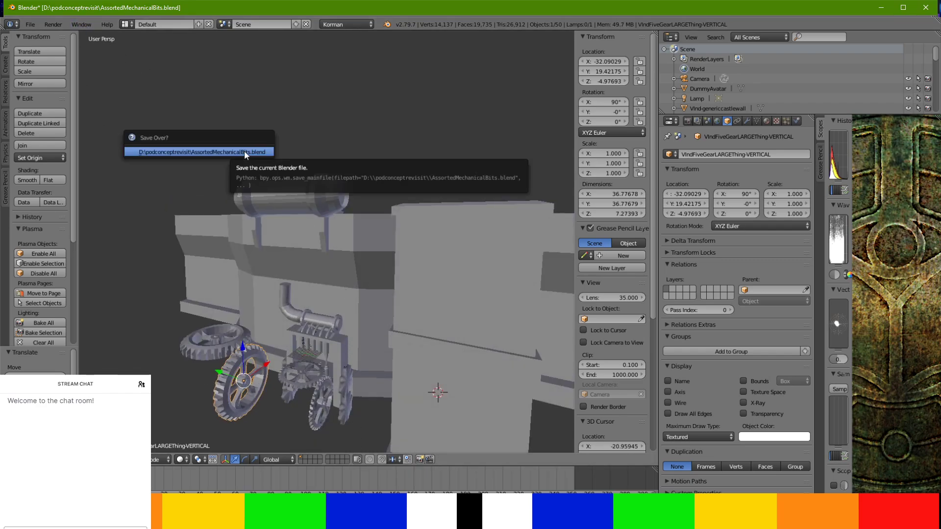
pyautogui.click(244, 152)
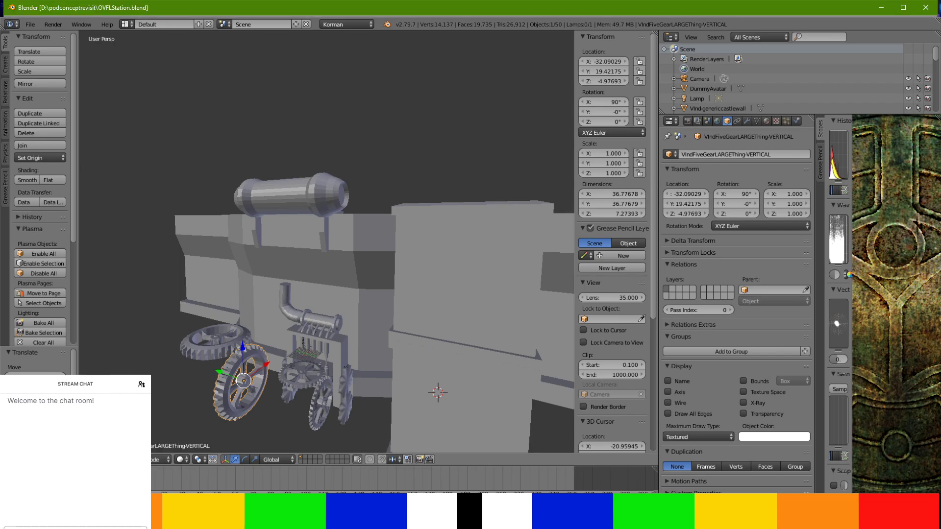
pyautogui.hotkey('alt', 'Tab')
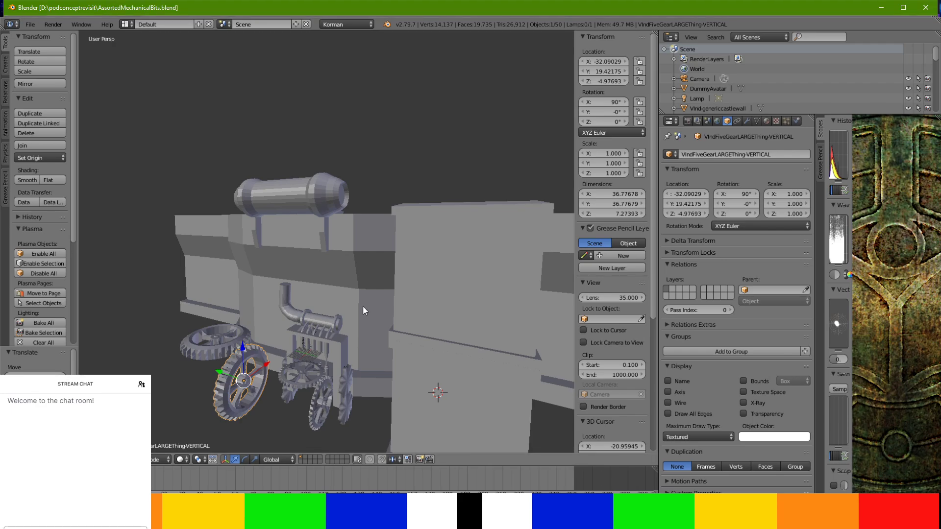
# Examine the tank, pipe assembly and gear pairs against the castle wall from above and from the side
pyautogui.scroll(10, 363, 309)
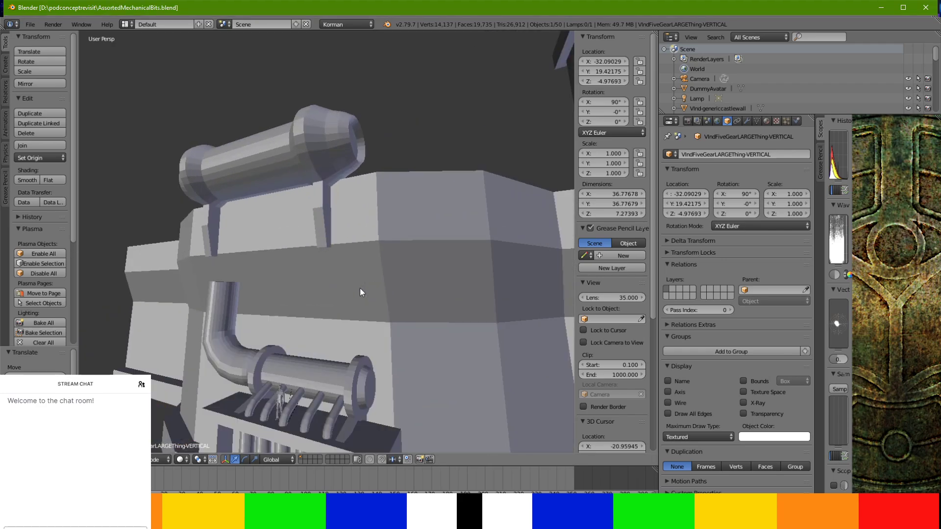
pyautogui.scroll(-4, 342, 324)
pyautogui.moveTo(342, 323)
pyautogui.mouseDown(button='middle')
pyautogui.moveTo(312, 257)
pyautogui.moveTo(354, 281)
pyautogui.moveTo(332, 316)
pyautogui.mouseUp(button='middle')
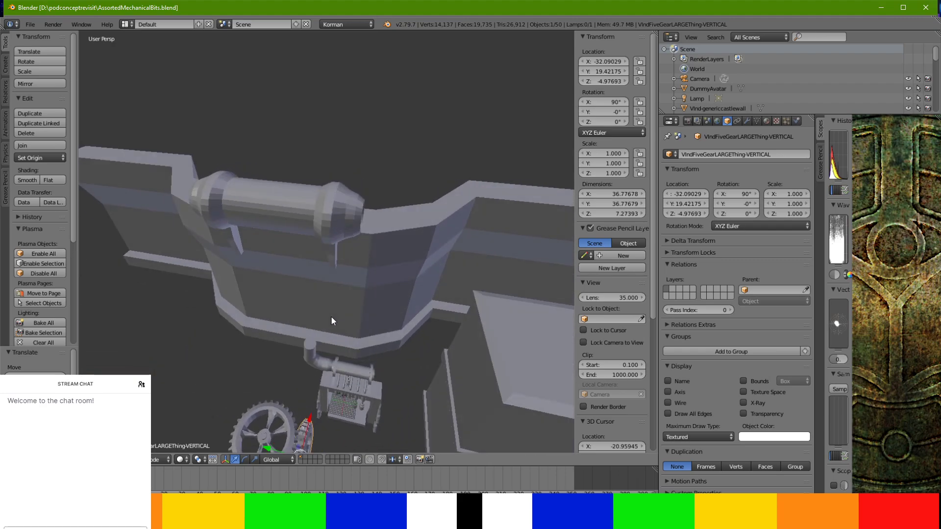
pyautogui.scroll(-3, 332, 294)
pyautogui.scroll(4, 308, 200)
pyautogui.moveTo(308, 200); pyautogui.dragTo(181, 272, button='middle')
pyautogui.scroll(3, 310, 199)
pyautogui.scroll(2, 380, 255)
pyautogui.scroll(2, 392, 225)
pyautogui.scroll(-2, 384, 233)
pyautogui.scroll(4, 392, 225)
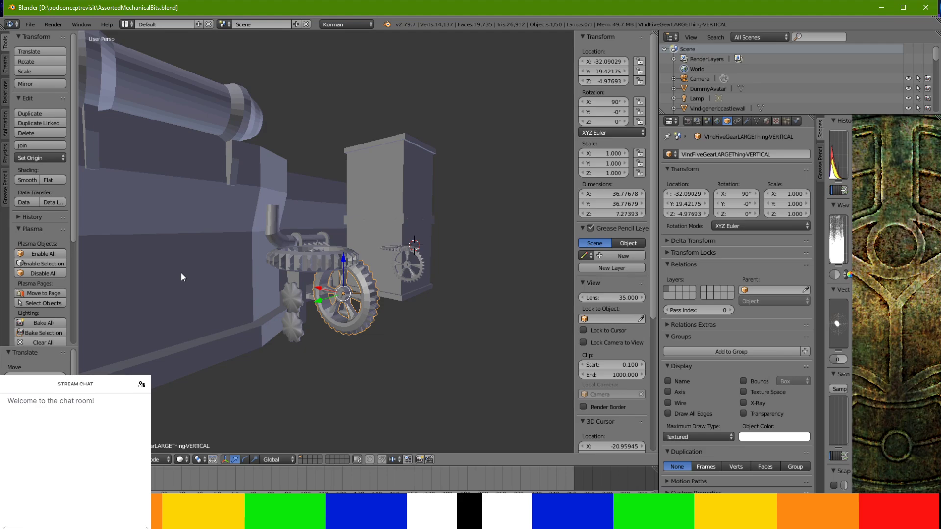
# Switch to the Blender window holding OVFLStation.blend
pyautogui.click(483, 520)
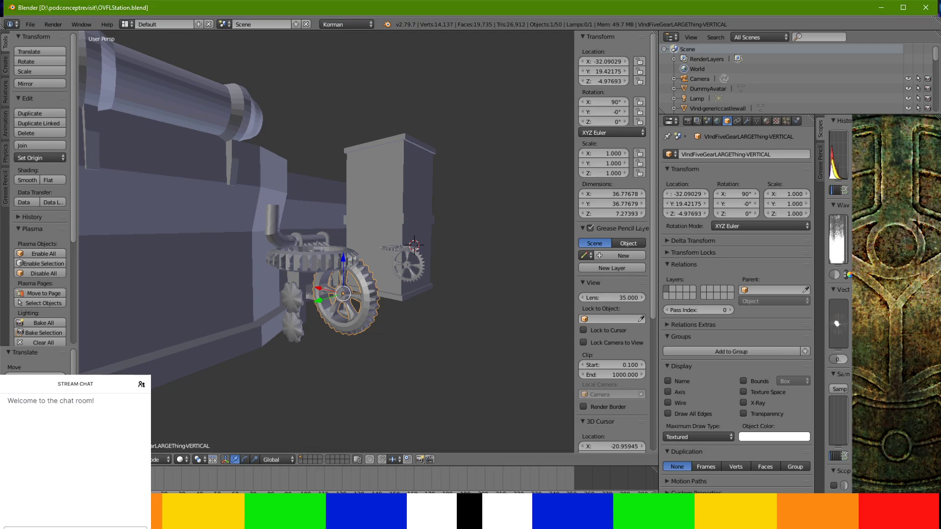
pyautogui.click(483, 520)
pyautogui.click(926, 8)
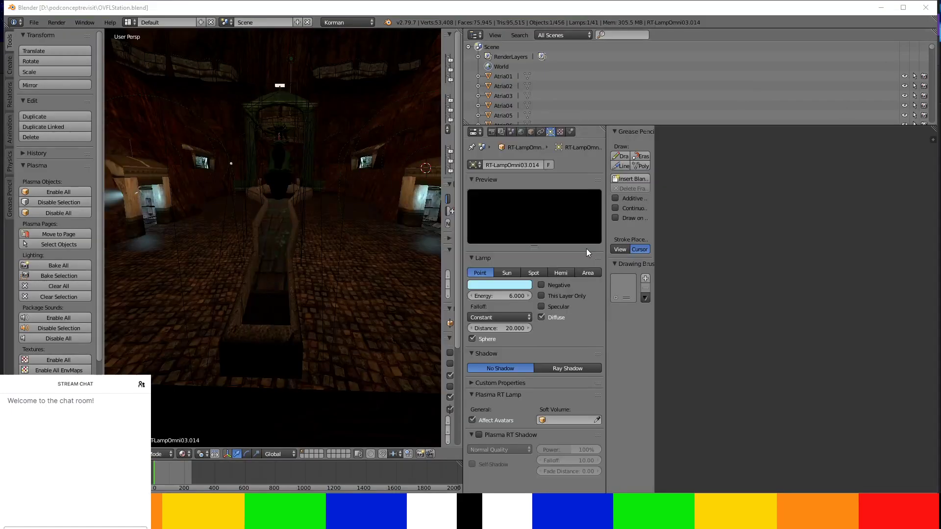
pyautogui.hotkey('alt', 'Tab')
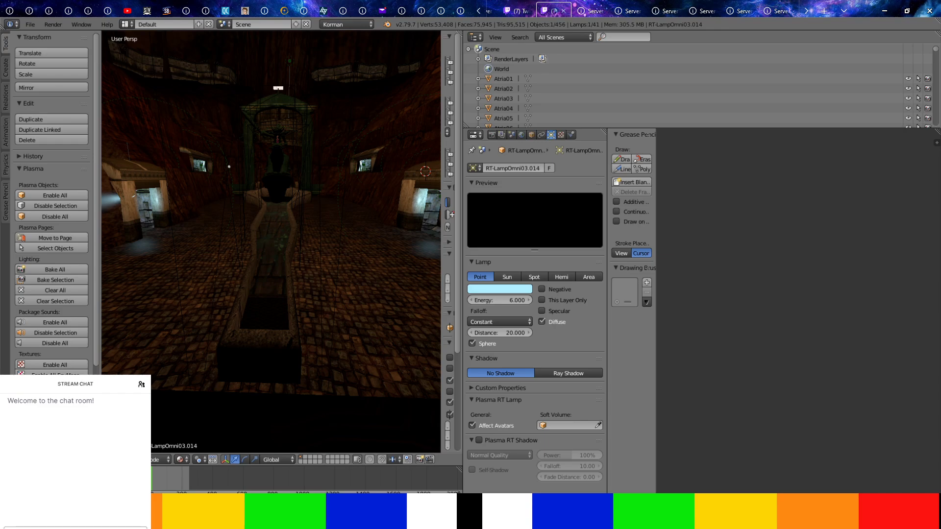
pyautogui.hotkey('alt', 'Tab')
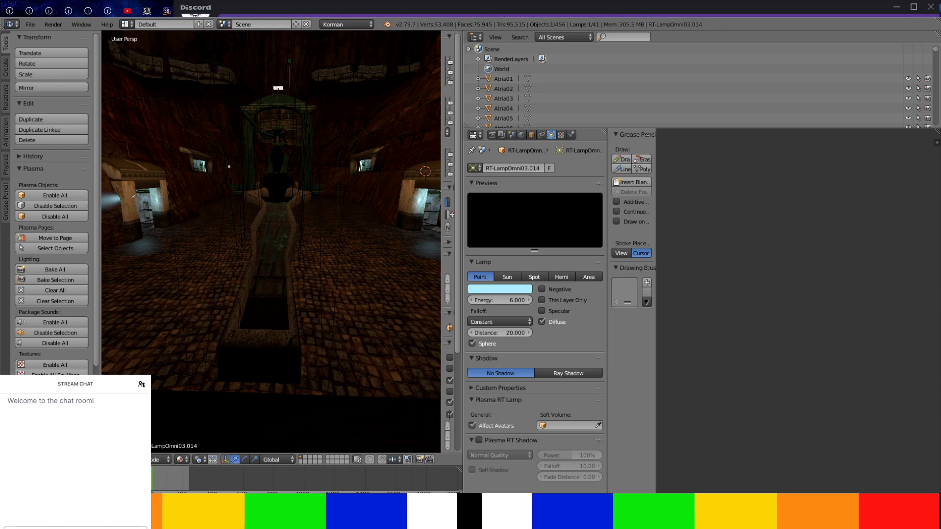
pyautogui.hotkey('alt', 'Tab')
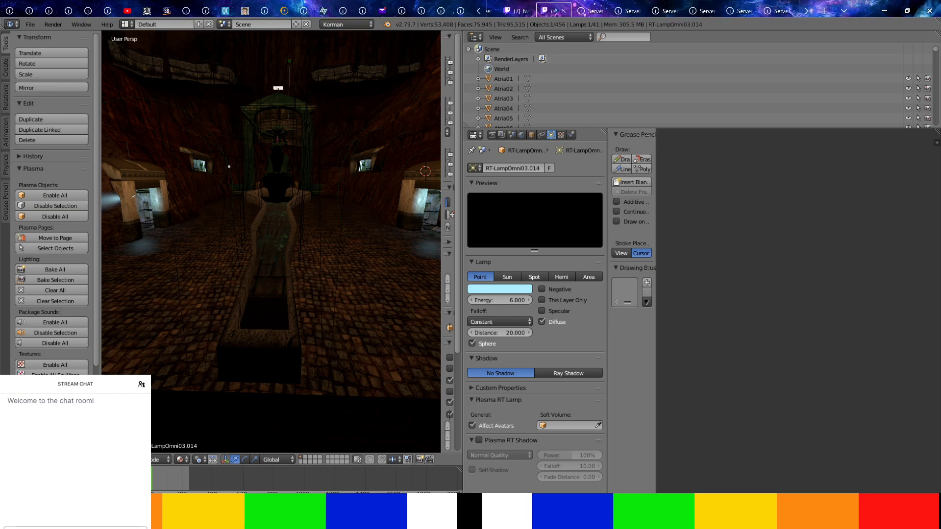
pyautogui.hotkey('alt', 'Tab')
# Select the PoolBlades4 object on the central column, widen the properties area and display its object settings
pyautogui.moveTo(372, 217); pyautogui.dragTo(263, 301, button='middle')
pyautogui.scroll(-3, 328, 236)
pyautogui.scroll(5, 329, 235)
pyautogui.moveTo(312, 307); pyautogui.dragTo(156, 236, button='middle')
pyautogui.rightClick(268, 217)
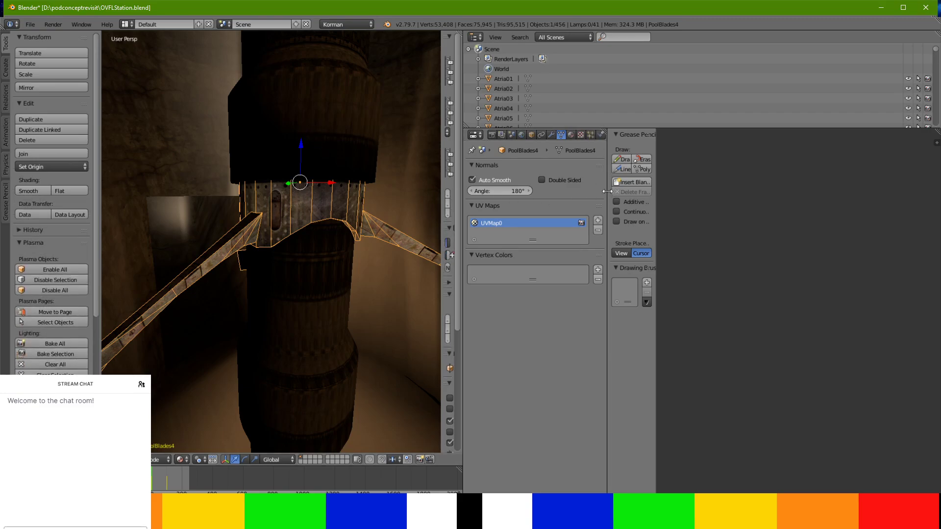
pyautogui.moveTo(608, 192); pyautogui.dragTo(686, 200)
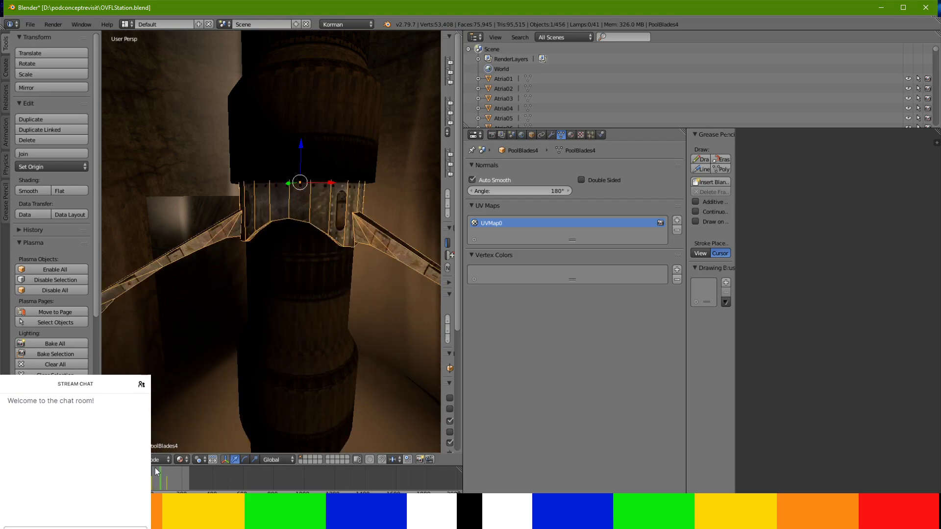
pyautogui.click(531, 134)
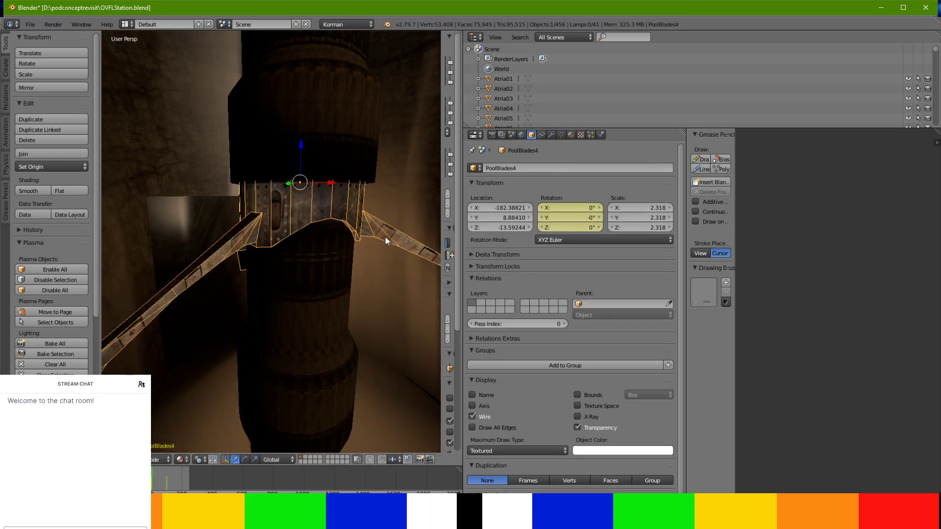
# Add the pieces around PoolBlades4 to the selection and isolate the set in local view for inspection
pyautogui.moveTo(358, 228); pyautogui.dragTo(326, 277, button='middle')
pyautogui.keyDown('shift'); pyautogui.rightClick(320, 274); pyautogui.keyUp('shift')
pyautogui.keyDown('shift'); pyautogui.rightClick(374, 186); pyautogui.keyUp('shift')
pyautogui.keyDown('shift'); pyautogui.rightClick(373, 286); pyautogui.keyUp('shift')
pyautogui.press('KP_Divide')
pyautogui.moveTo(372, 287); pyautogui.dragTo(362, 326, button='middle')
pyautogui.scroll(7, 362, 326)
pyautogui.moveTo(343, 223); pyautogui.dragTo(360, 267, button='middle')
pyautogui.scroll(-5, 221, 179)
# Leave local view, add two more pieces including floorroundgearpattern.001 to the selection, and isolate the enlarged set
pyautogui.press('KP_Divide')
pyautogui.keyDown('shift'); pyautogui.rightClick(340, 235); pyautogui.keyUp('shift')
pyautogui.keyDown('shift'); pyautogui.rightClick(200, 240); pyautogui.keyUp('shift')
pyautogui.press('KP_Divide')
pyautogui.moveTo(243, 269); pyautogui.dragTo(249, 348, button='middle')
# Append the bottlepresstube-BindingRing, -ExtensionParent, -Nozzle and -upperchamberparent objects from AssortedMechanicalBits.blend
pyautogui.click(30, 25)
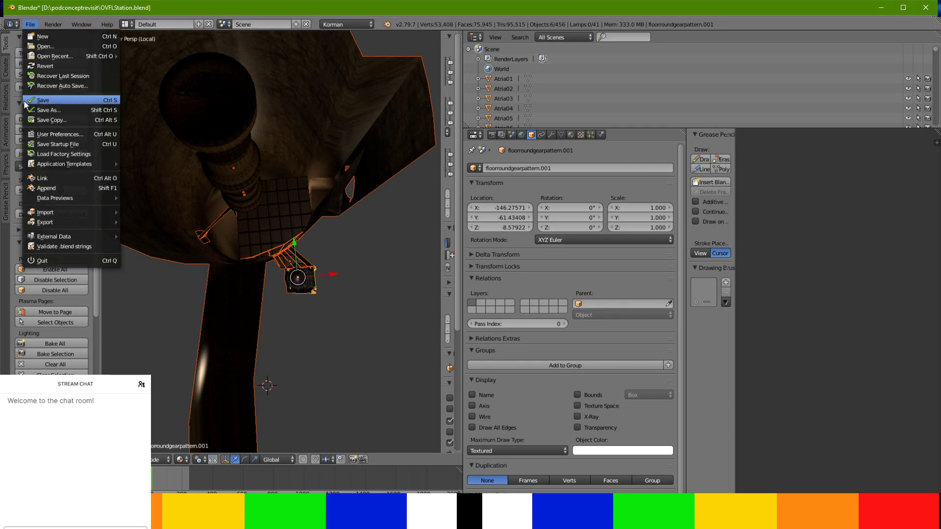
pyautogui.click(49, 184)
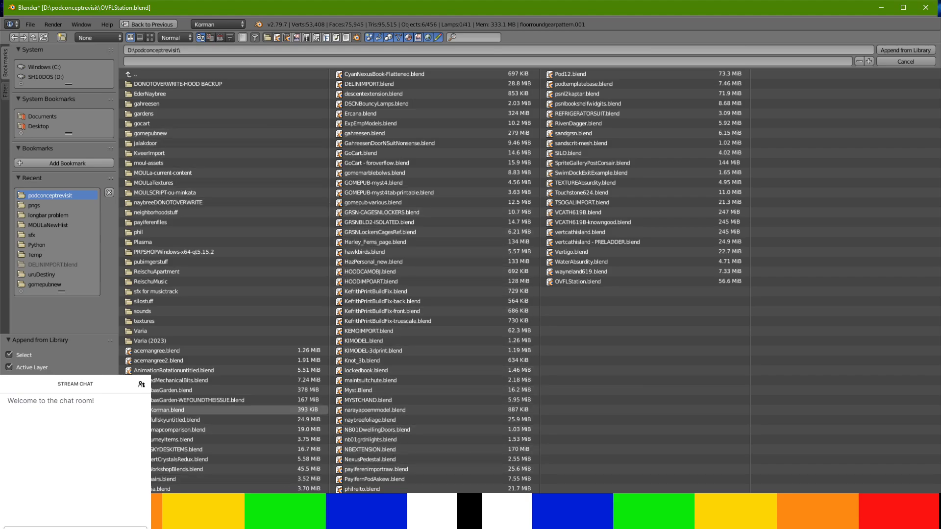
pyautogui.doubleClick(187, 382)
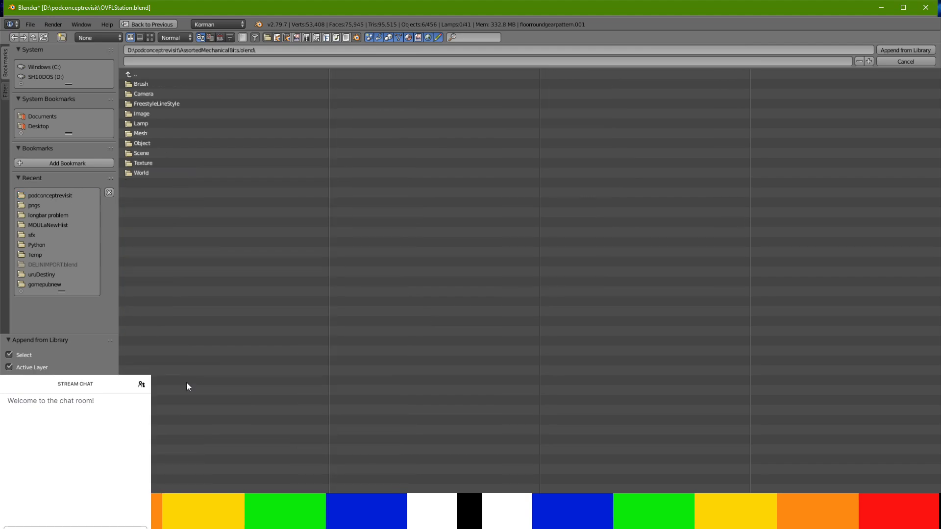
pyautogui.doubleClick(145, 146)
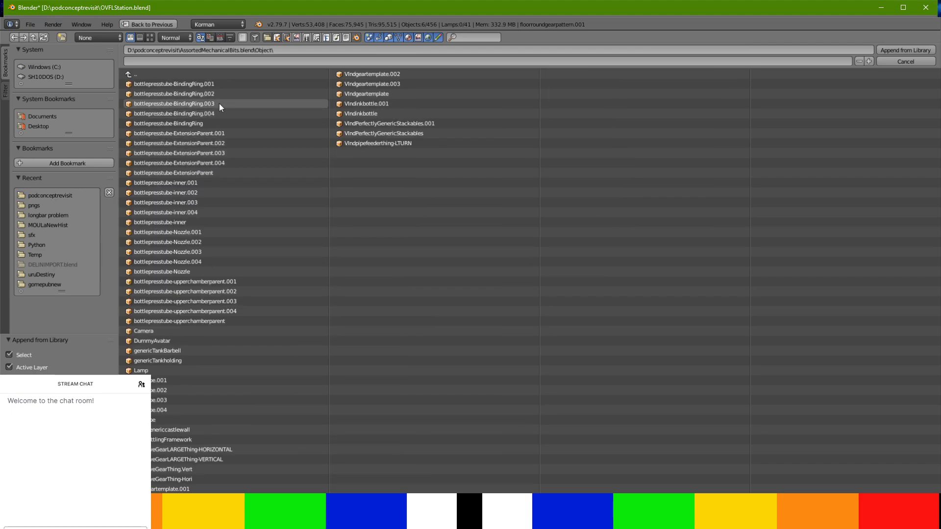
pyautogui.click(205, 123)
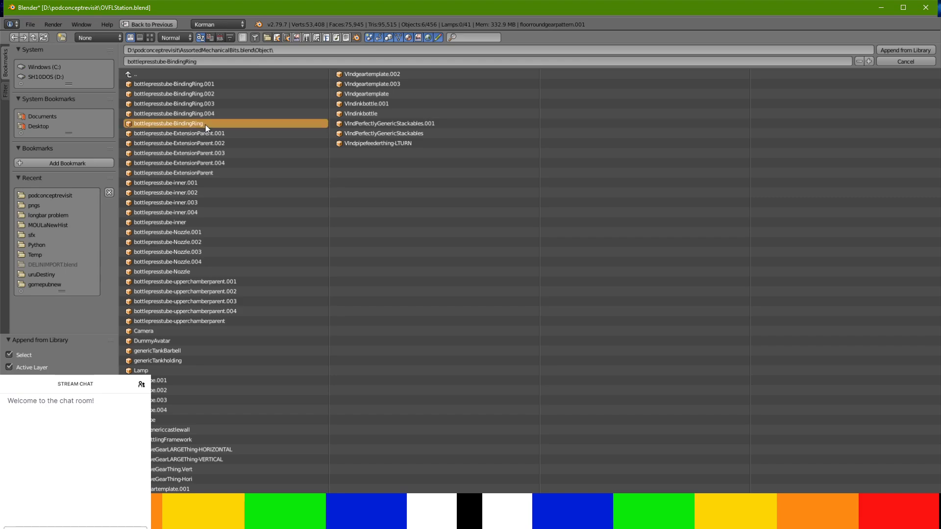
pyautogui.keyDown('shift'); pyautogui.click(220, 171); pyautogui.keyUp('shift')
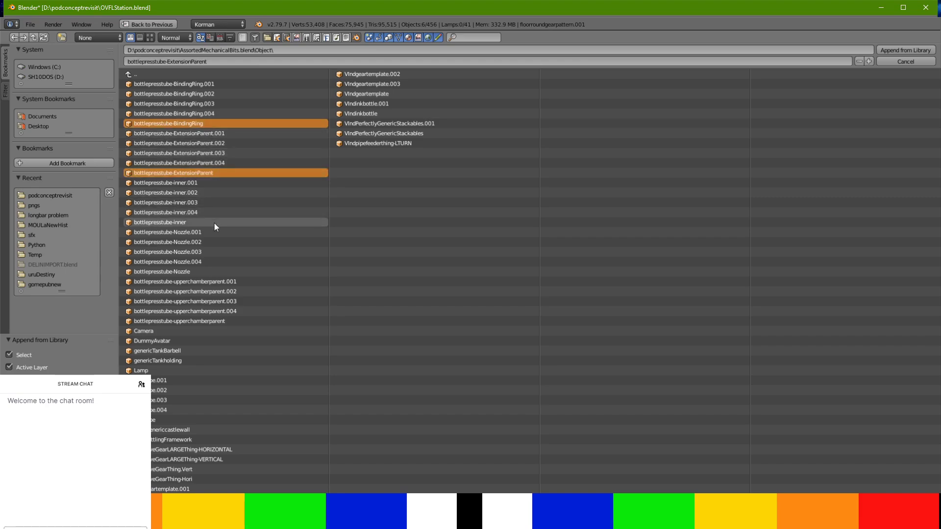
pyautogui.keyDown('shift'); pyautogui.click(224, 271); pyautogui.keyUp('shift')
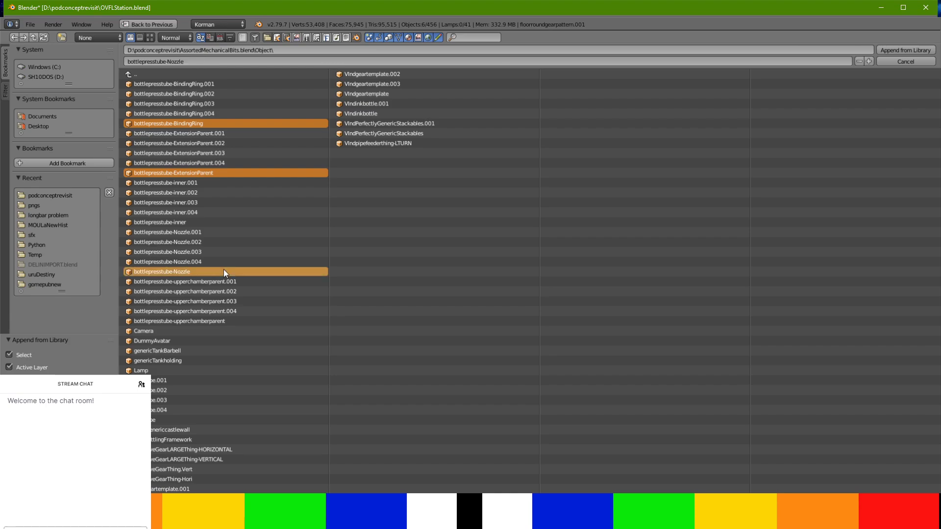
pyautogui.keyDown('shift'); pyautogui.click(236, 321); pyautogui.keyUp('shift')
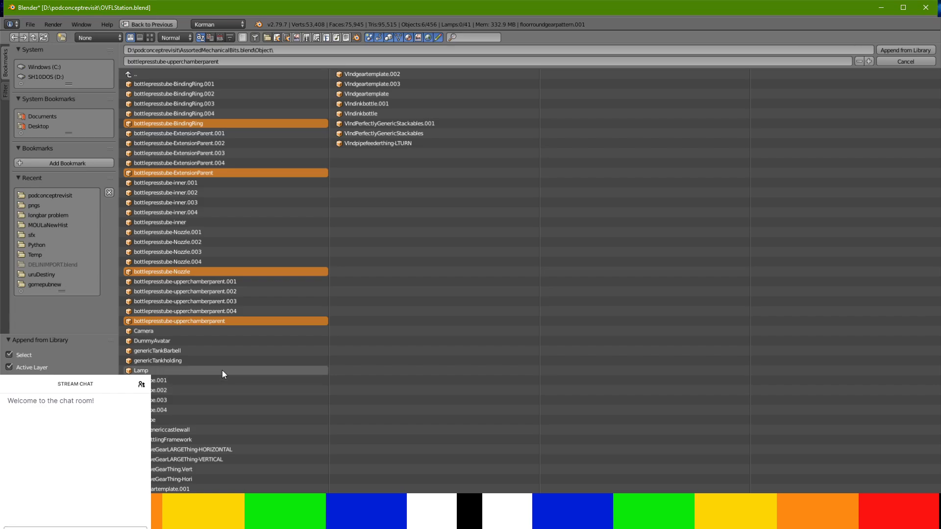
pyautogui.press('Return')
# Leave and re-enter local view so the appended bottlepresstube parts are isolated together with the station pieces
pyautogui.scroll(-5, 319, 313)
pyautogui.scroll(10, 307, 316)
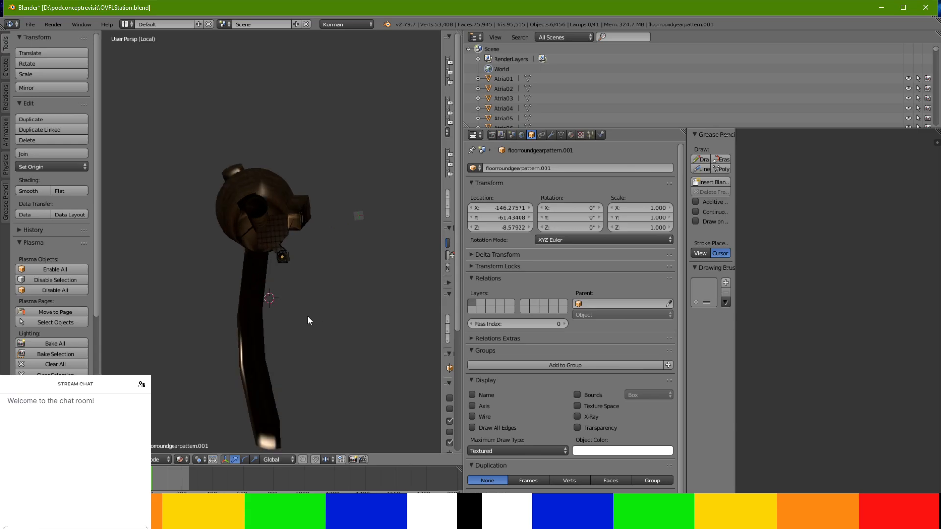
pyautogui.moveTo(309, 313); pyautogui.dragTo(353, 337, button='middle')
pyautogui.scroll(3, 306, 216)
pyautogui.scroll(-5, 262, 247)
pyautogui.scroll(-5, 392, 319)
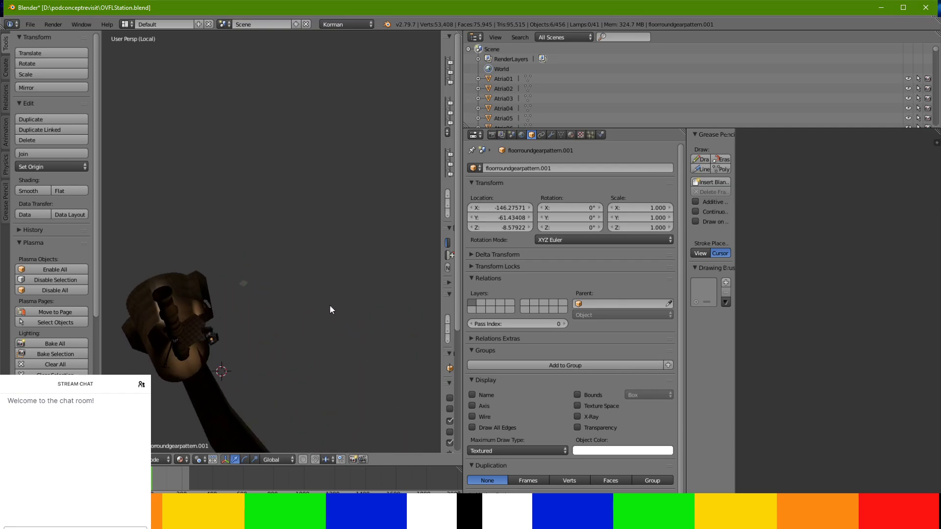
pyautogui.press('KP_Divide')
pyautogui.press('KP_Divide')
pyautogui.moveTo(330, 305); pyautogui.dragTo(189, 426, button='middle')
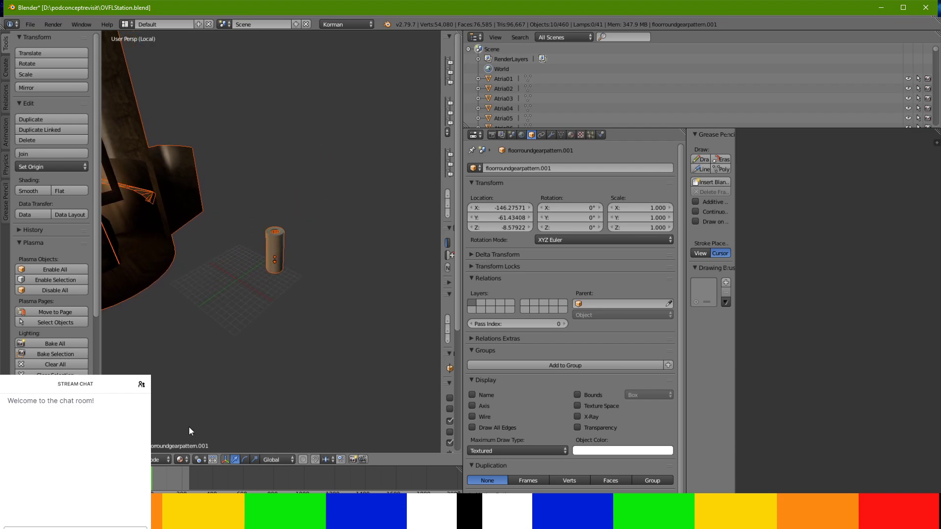
# Clear the selection and select only the bottlepresstube-upperchamberparent cylinder
pyautogui.press('a')
pyautogui.scroll(2, 245, 329)
pyautogui.rightClick(276, 239)
# Try to raise the upper chamber cylinder along the Z axis, and undo the move
pyautogui.press('g')
pyautogui.press('z')
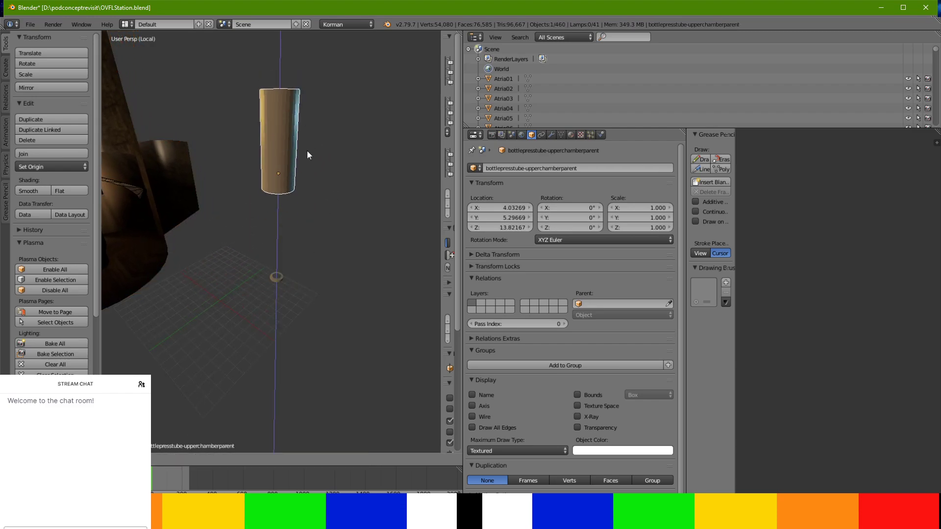
pyautogui.click(313, 197)
pyautogui.hotkey('ctrl', 'z')
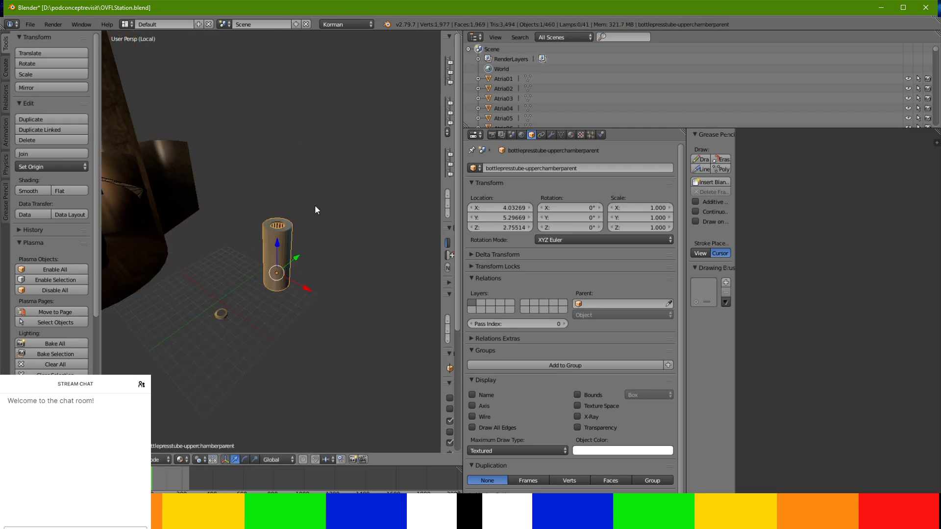
# Raise the upper chamber cylinder along the Z axis to about 10.13
pyautogui.moveTo(302, 263); pyautogui.dragTo(295, 230, button='middle')
pyautogui.moveTo(291, 350); pyautogui.dragTo(299, 265)
pyautogui.moveTo(305, 333); pyautogui.dragTo(297, 250, button='middle')
pyautogui.scroll(-3, 277, 370)
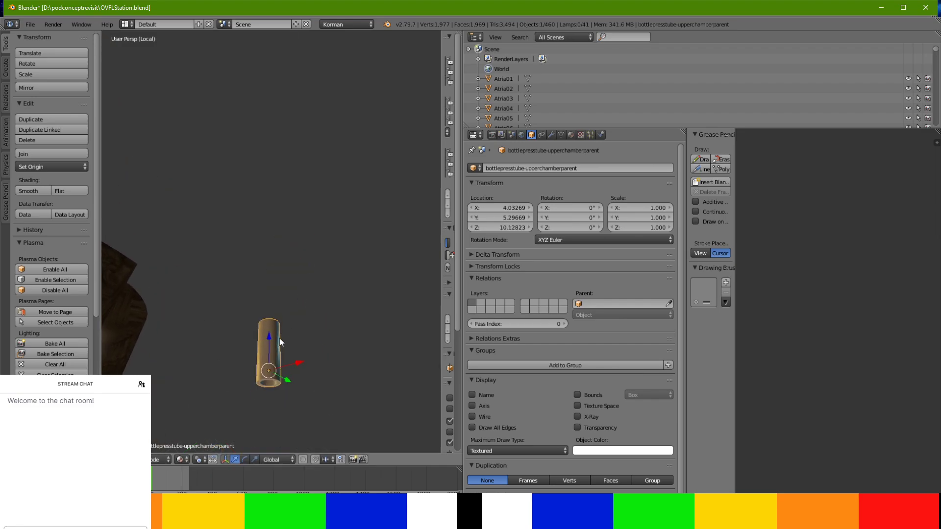
# Undo the raising of the upper chamber cylinder and the recent selection changes
pyautogui.moveTo(280, 339); pyautogui.dragTo(315, 185, button='middle')
pyautogui.rightClick(236, 335)
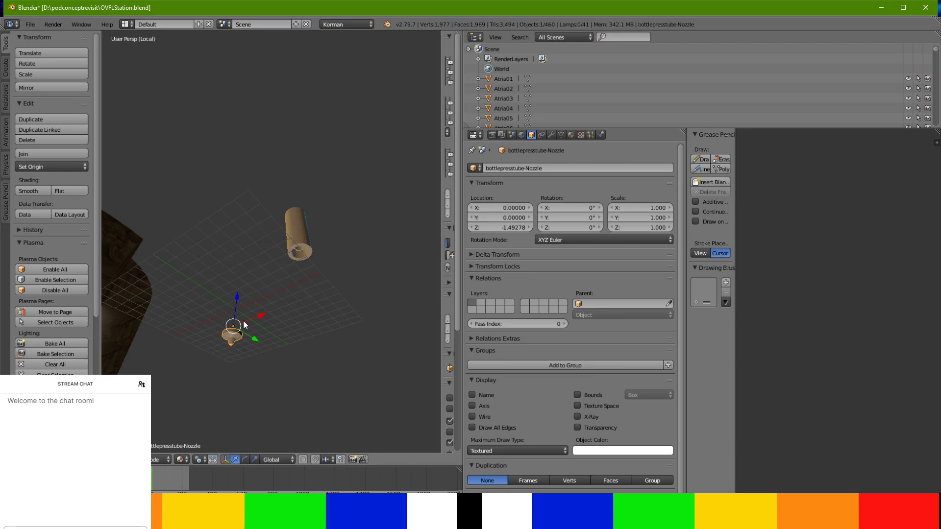
pyautogui.hotkey('ctrl', 'z')
pyautogui.hotkey('ctrl', 'z')
pyautogui.hotkey('ctrl', 'z')
pyautogui.hotkey('ctrl', 'z')
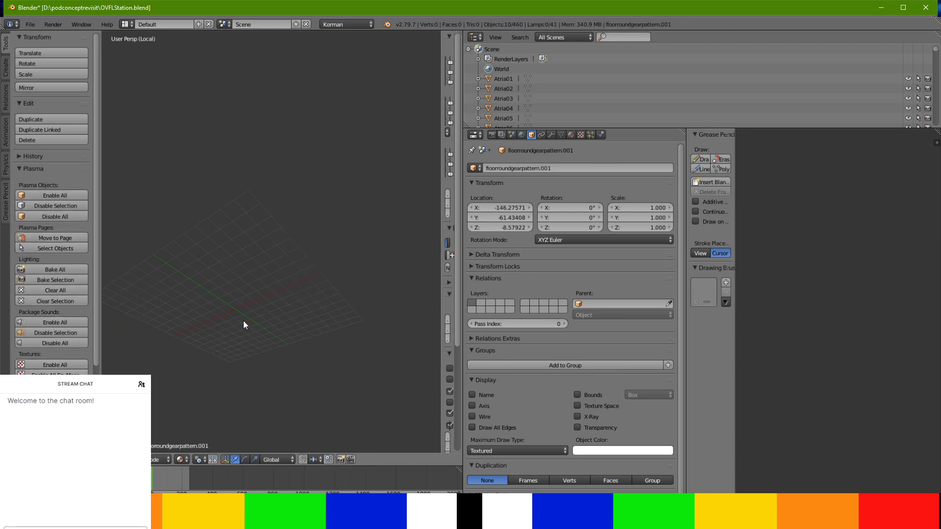
# Toggle local view off and on to isolate the selected station pieces together with the earlier appended tube parts
pyautogui.press('KP_Divide')
pyautogui.press('KP_Divide')
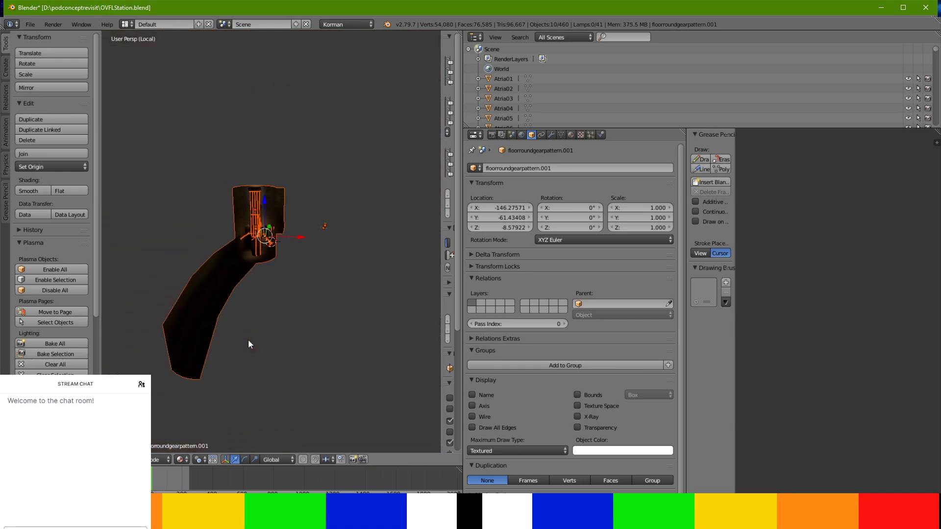
pyautogui.moveTo(248, 339); pyautogui.dragTo(204, 327, button='middle')
pyautogui.press('h')
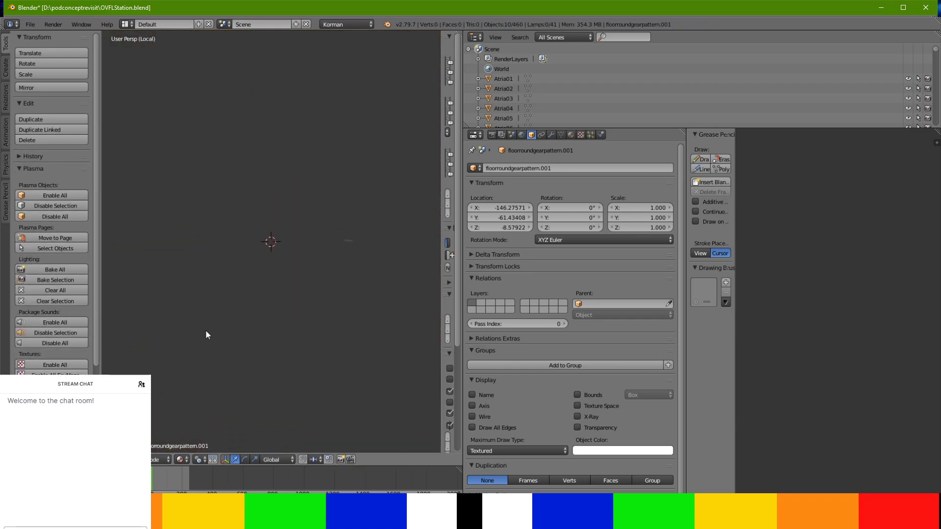
pyautogui.press('KP_Divide')
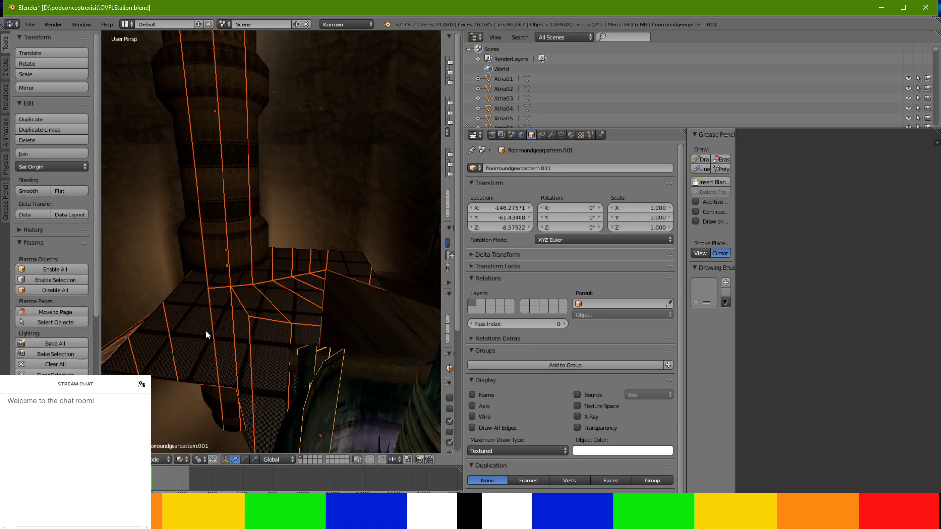
pyautogui.press('KP_Divide')
pyautogui.press('KP_Divide')
pyautogui.press('KP_Divide')
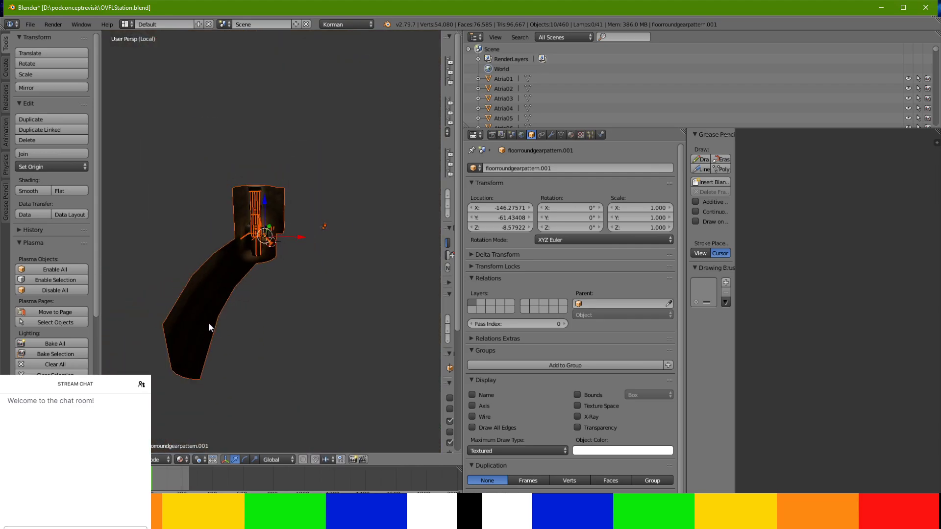
# Delete the four appended bottlepresstube parts lying beside the station, one after another
pyautogui.scroll(6, 309, 291)
pyautogui.moveTo(309, 291); pyautogui.dragTo(260, 309, button='middle')
pyautogui.rightClick(186, 266)
pyautogui.press('x')
pyautogui.click(181, 262)
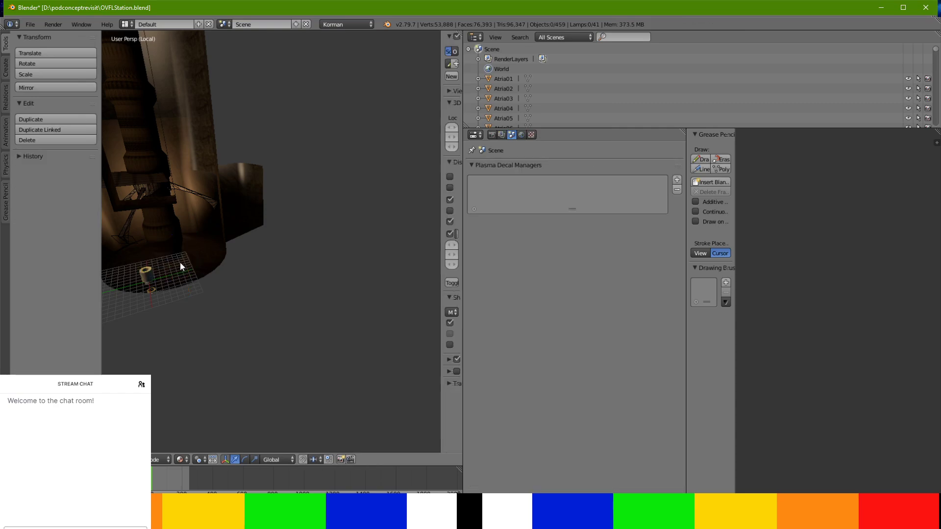
pyautogui.rightClick(152, 271)
pyautogui.press('x')
pyautogui.click(136, 271)
pyautogui.rightClick(152, 280)
pyautogui.press('x')
pyautogui.click(151, 287)
pyautogui.rightClick(151, 282)
pyautogui.press('x')
pyautogui.click(150, 279)
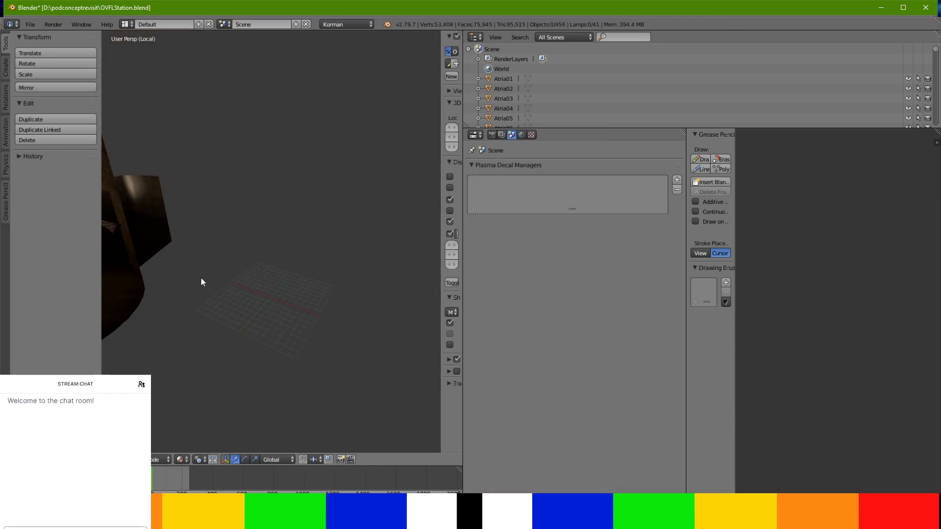
# Append bottlepresstube-BindingRing, -ExtensionParent, -inner, -Nozzle and -upperchamberparent from AssortedMechanicalBits.blend
pyautogui.click(29, 24)
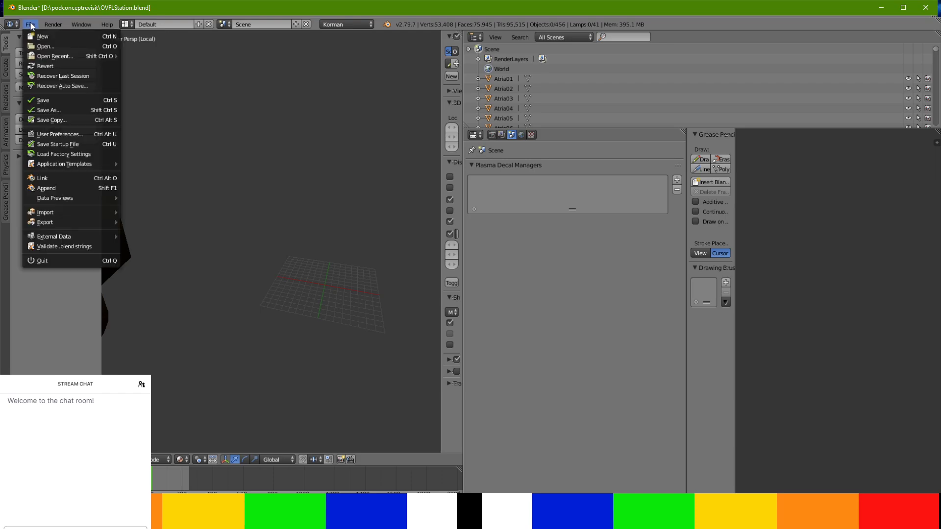
pyautogui.click(58, 178)
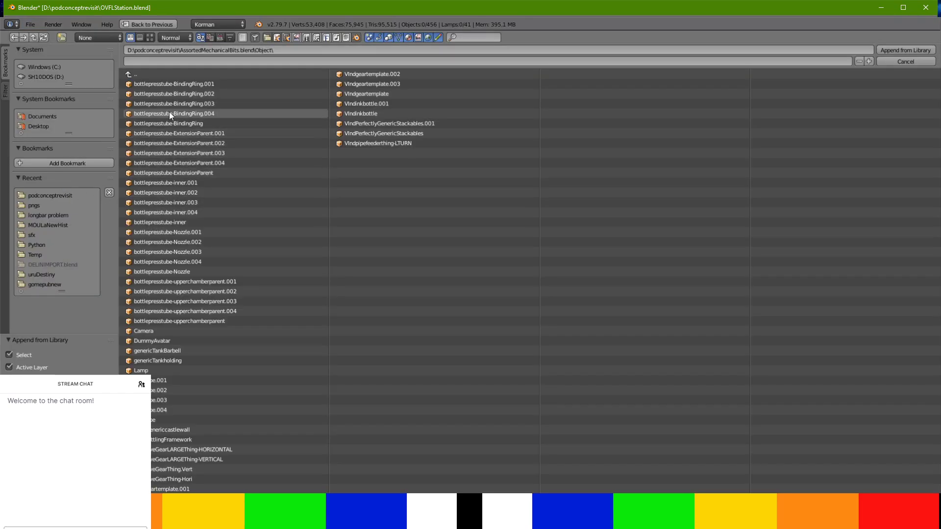
pyautogui.click(200, 124)
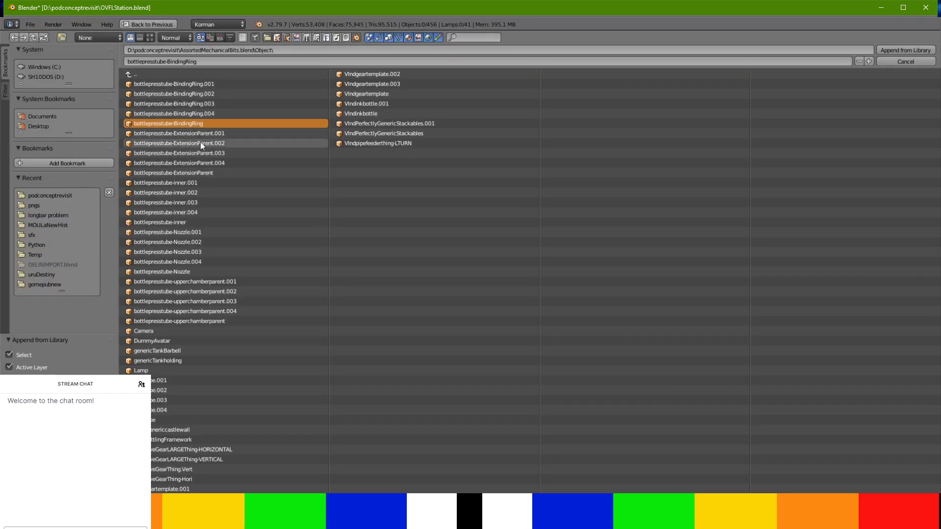
pyautogui.keyDown('shift'); pyautogui.click(207, 173); pyautogui.keyUp('shift')
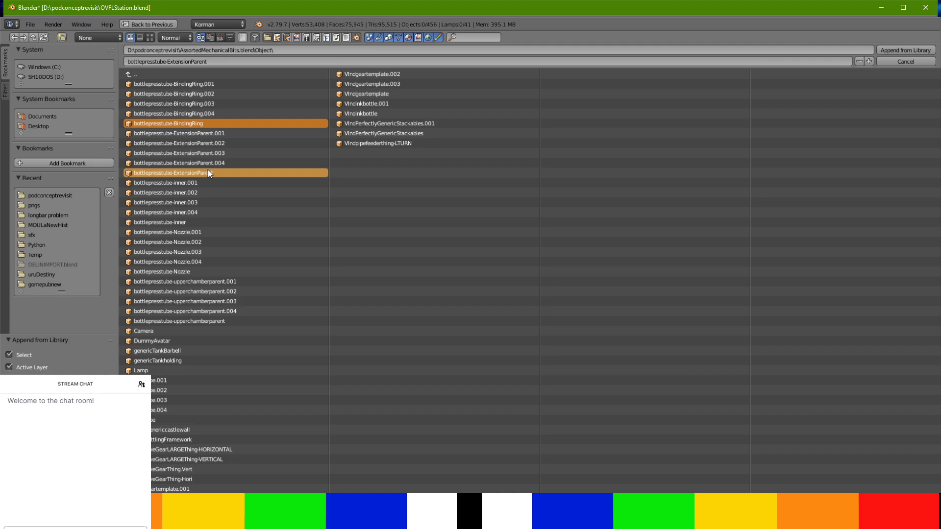
pyautogui.keyDown('shift'); pyautogui.click(203, 222); pyautogui.keyUp('shift')
pyautogui.keyDown('shift'); pyautogui.click(204, 271); pyautogui.keyUp('shift')
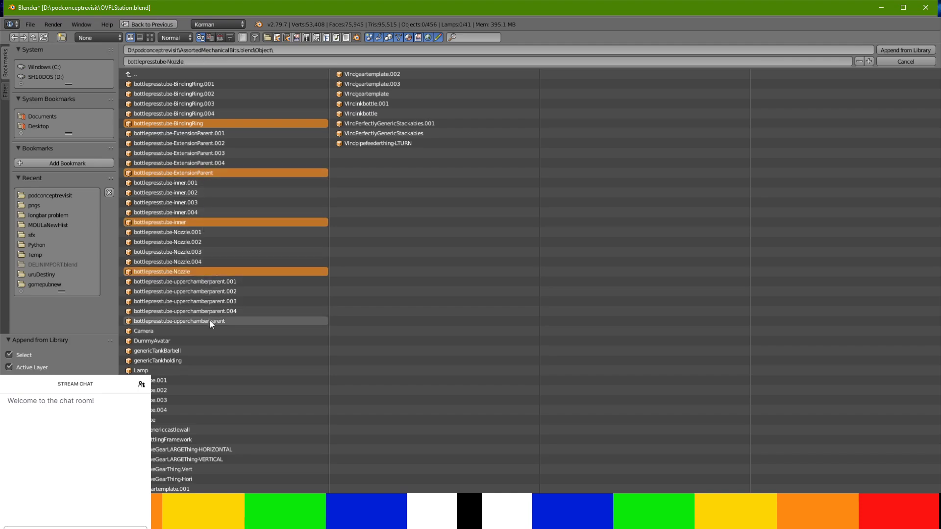
pyautogui.keyDown('shift'); pyautogui.click(210, 322); pyautogui.keyUp('shift')
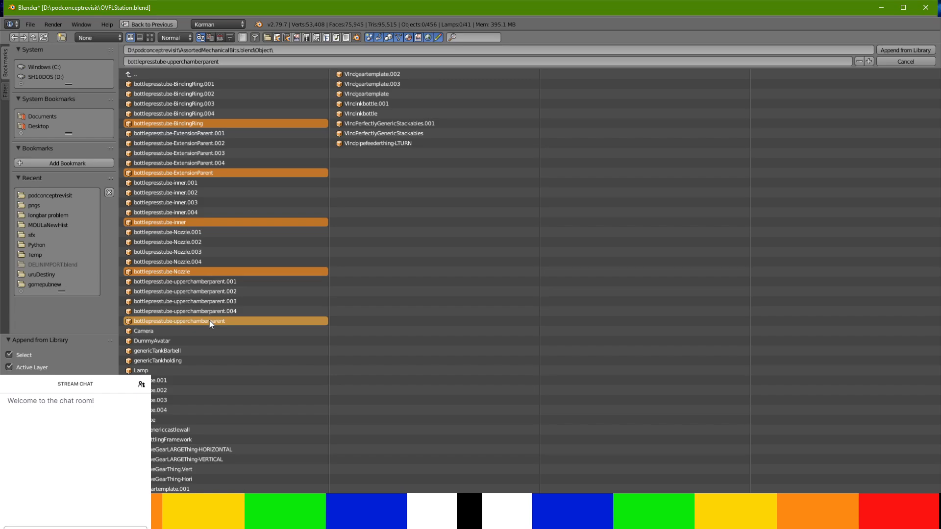
pyautogui.press('Return')
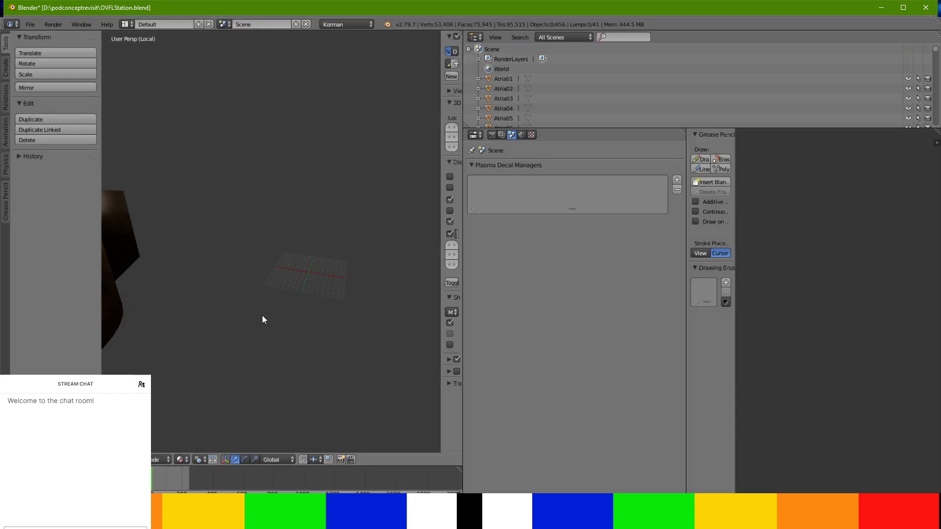
# Reopen local view so the five newly appended tube parts are isolated with the station pieces
pyautogui.press('KP_Divide')
pyautogui.press('KP_Divide')
pyautogui.scroll(4, 262, 315)
pyautogui.moveTo(262, 315)
pyautogui.mouseDown(button='middle')
pyautogui.moveTo(193, 334)
pyautogui.moveTo(263, 342)
pyautogui.moveTo(238, 323)
pyautogui.moveTo(256, 308)
pyautogui.mouseUp(button='middle')
pyautogui.scroll(2, 239, 322)
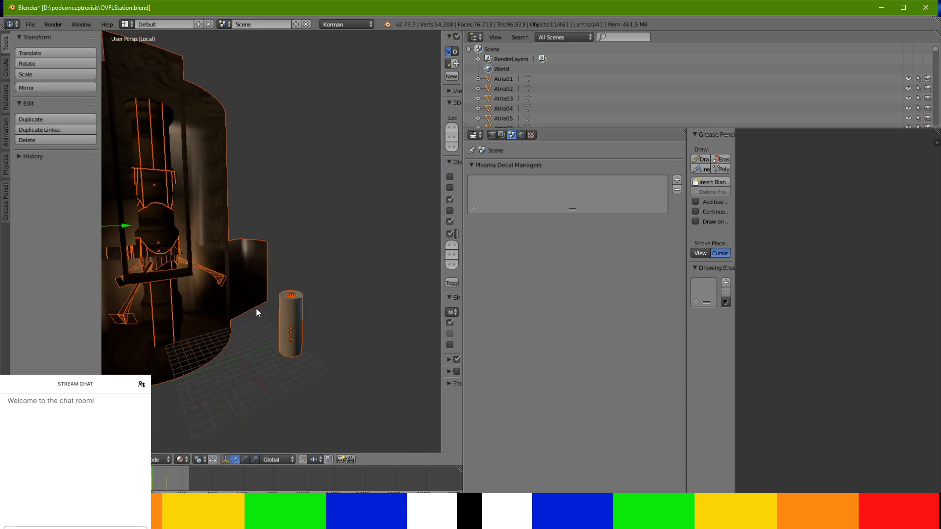
# Select bottlepresstube-upperchamberparent and raise it along the Z axis to about 12.75
pyautogui.rightClick(285, 301)
pyautogui.press('g')
pyautogui.press('z')
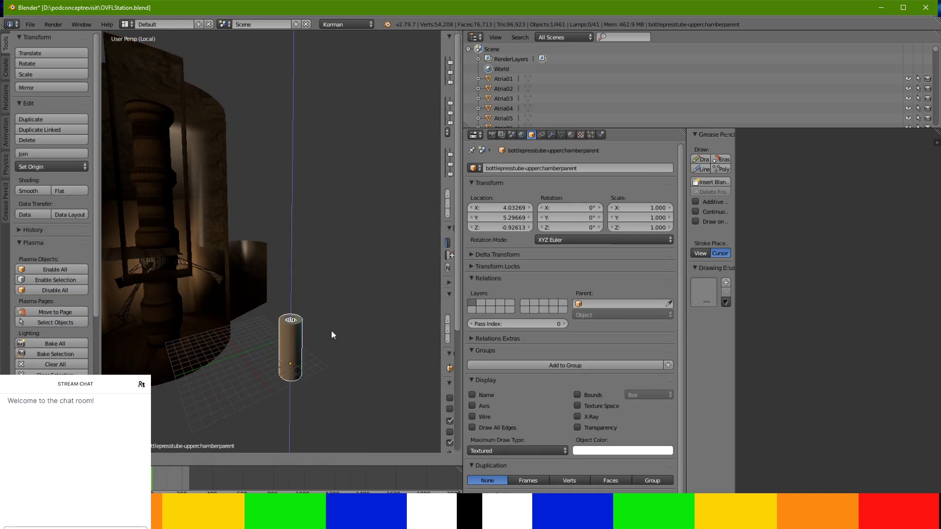
pyautogui.click(360, 242)
# Move the upper chamber cylinder along the X axis to about -162.73, beside the station's central column
pyautogui.moveTo(360, 243); pyautogui.dragTo(381, 313, button='middle')
pyautogui.press('g')
pyautogui.press('x')
pyautogui.click(158, 278)
pyautogui.keyDown('shift'); pyautogui.moveTo(158, 278); pyautogui.dragTo(348, 222, button='middle'); pyautogui.keyUp('shift')
pyautogui.scroll(4, 337, 338)
pyautogui.scroll(-3, 340, 210)
pyautogui.press('g')
pyautogui.press('x')
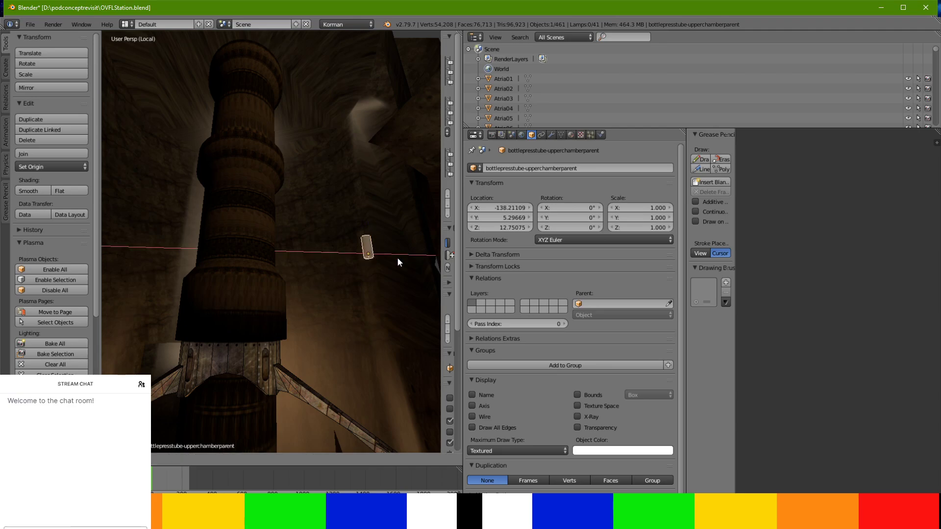
pyautogui.click(330, 282)
pyautogui.moveTo(330, 282); pyautogui.dragTo(363, 282, button='middle')
# Select PoolBlades4 around the central column and lower it along the Z axis
pyautogui.rightClick(287, 331)
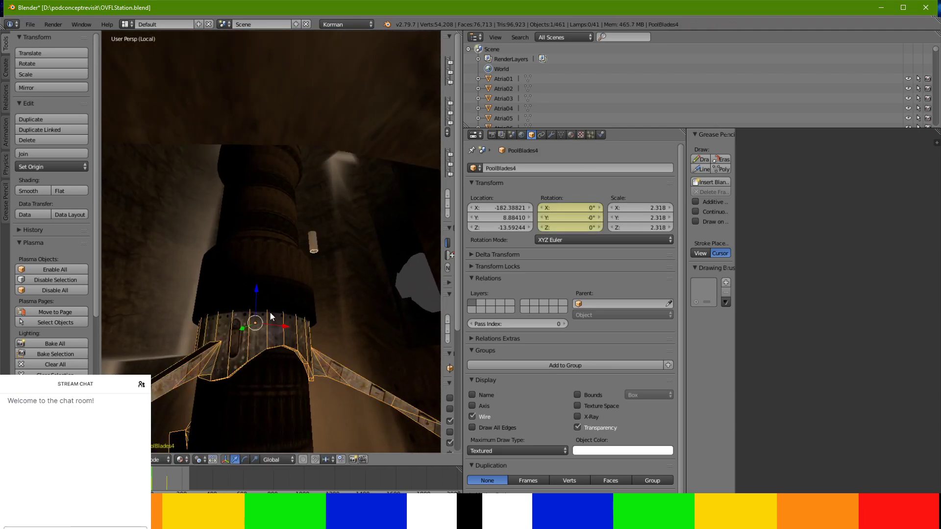
pyautogui.press('g')
pyautogui.press('z')
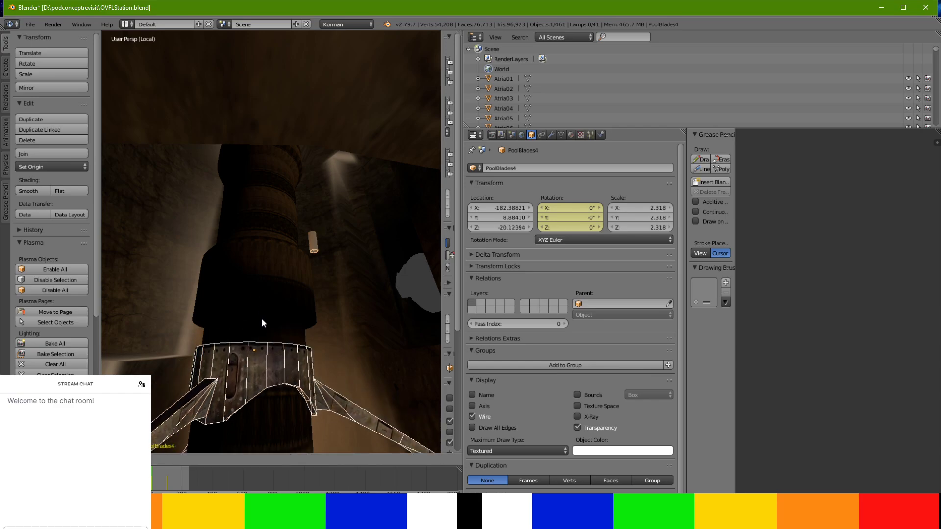
pyautogui.click(271, 382)
# Select the upper chamber cylinder and lower it along the Z axis to about -23.78
pyautogui.rightClick(312, 237)
pyautogui.moveTo(313, 233); pyautogui.dragTo(283, 256, button='middle')
pyautogui.press('g')
pyautogui.press('z')
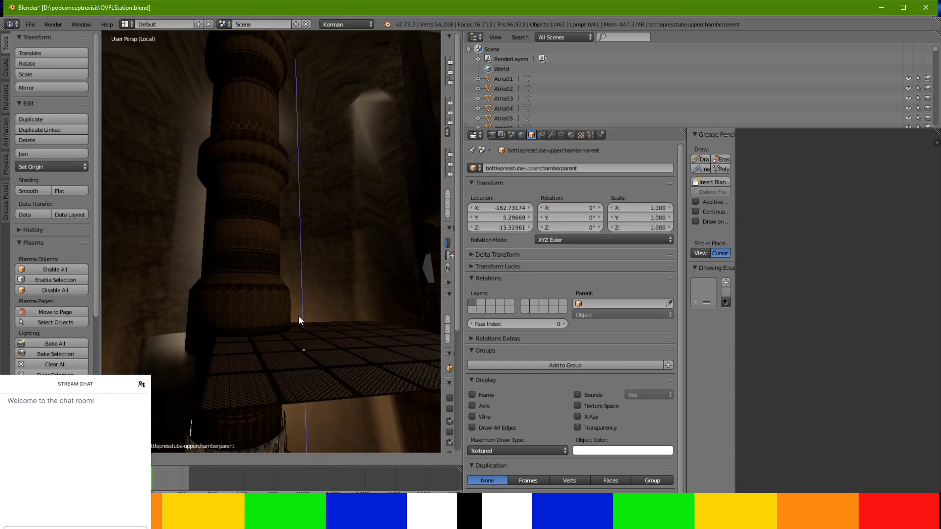
pyautogui.click(292, 292)
pyautogui.moveTo(292, 293)
pyautogui.mouseDown(button='middle')
pyautogui.moveTo(292, 369)
pyautogui.moveTo(295, 297)
pyautogui.mouseUp(button='middle')
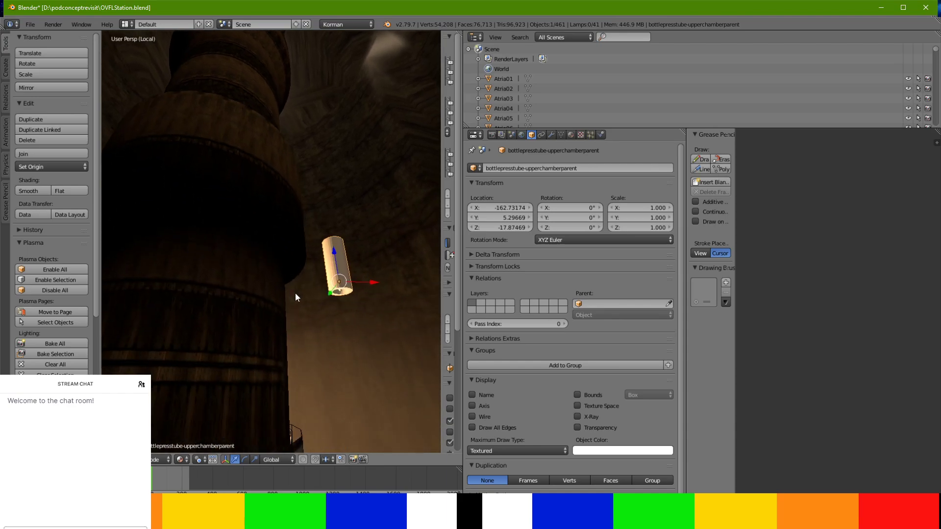
pyautogui.press('g')
pyautogui.press('z')
pyautogui.click(320, 295)
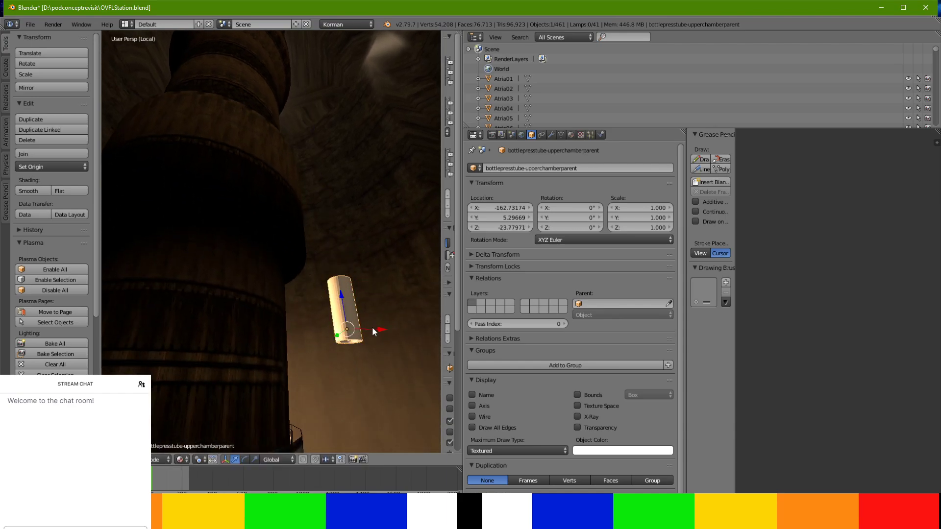
# Move the upper chamber cylinder against the column at about X -168.41 and raise it to about Z -19.84
pyautogui.press('g')
pyautogui.press('x')
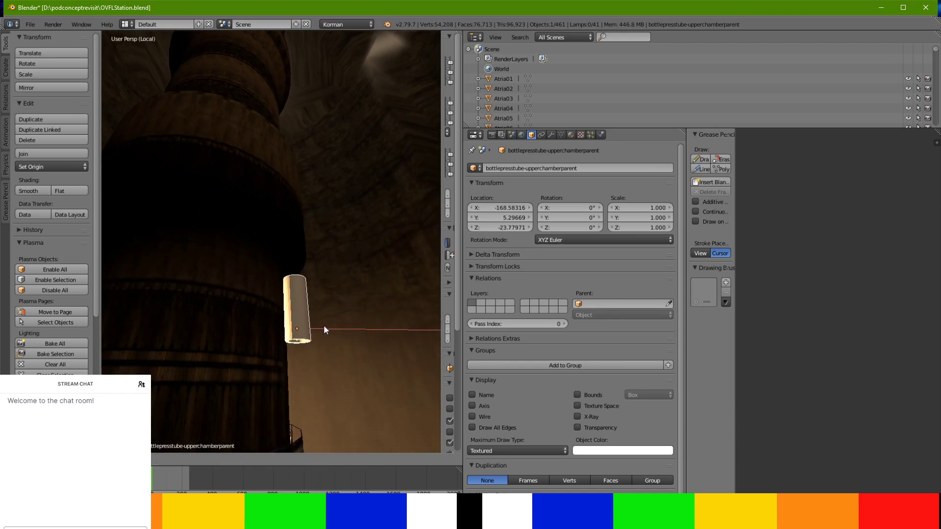
pyautogui.click(322, 322)
pyautogui.press('g')
pyautogui.press('z')
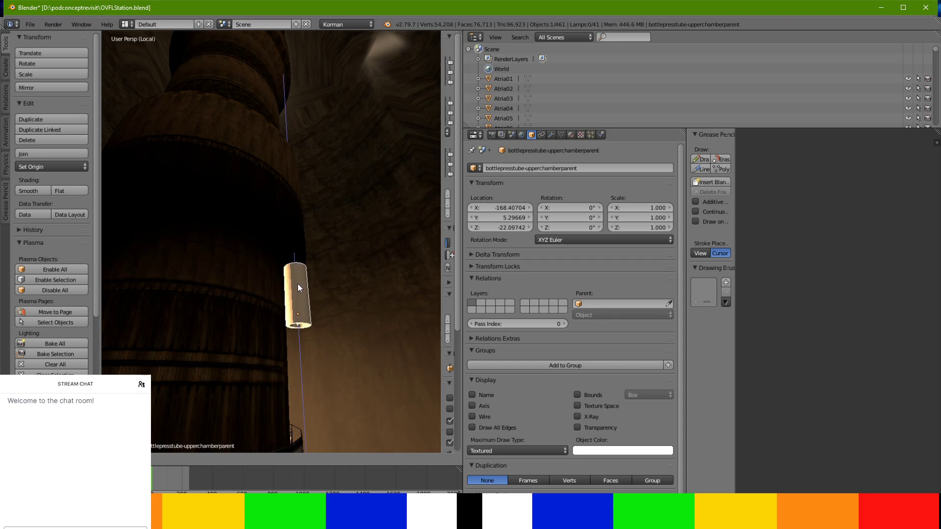
pyautogui.click(300, 274)
pyautogui.moveTo(299, 275); pyautogui.dragTo(269, 318, button='middle')
pyautogui.moveTo(266, 364); pyautogui.dragTo(272, 349)
pyautogui.moveTo(272, 349); pyautogui.dragTo(274, 321, button='middle')
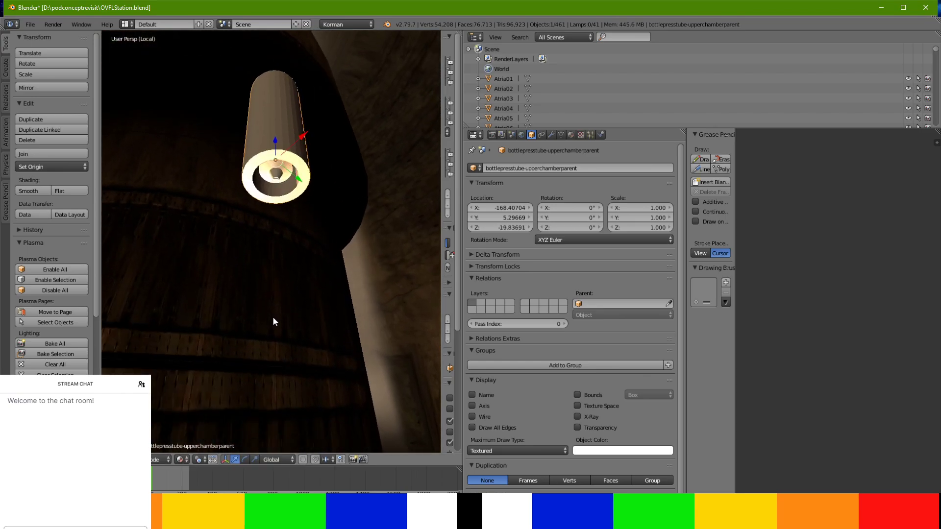
# Select the bottlepresstube-inner piece nested inside the upper chamber
pyautogui.rightClick(278, 180)
pyautogui.scroll(5, 278, 181)
pyautogui.moveTo(280, 201)
pyautogui.mouseDown(button='middle')
pyautogui.moveTo(278, 189)
pyautogui.moveTo(274, 210)
pyautogui.moveTo(284, 216)
pyautogui.moveTo(290, 205)
pyautogui.mouseUp(button='middle')
pyautogui.scroll(1, 273, 187)
pyautogui.scroll(-1, 281, 189)
pyautogui.scroll(2, 284, 216)
pyautogui.scroll(-1, 292, 204)
pyautogui.rightClick(251, 90)
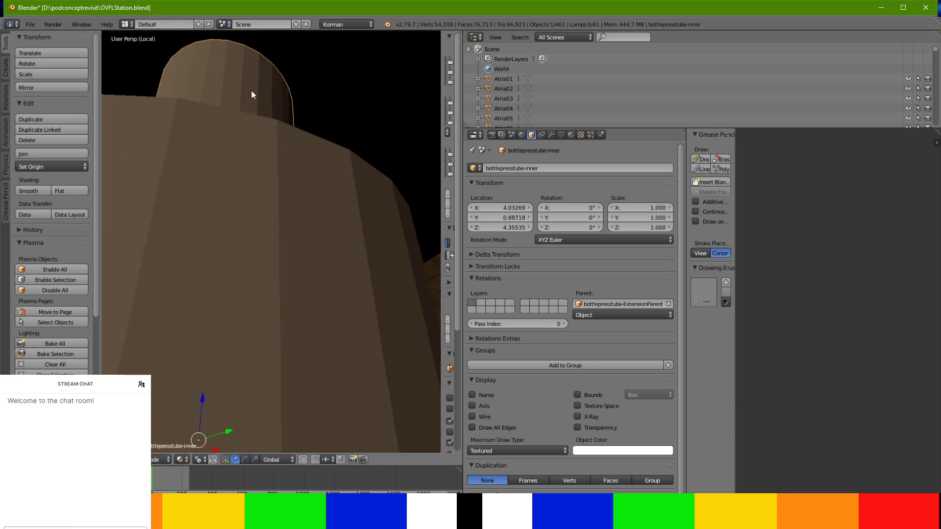
# Try to move bottlepresstube-inner along the Z axis, and undo the move
pyautogui.scroll(-6, 252, 160)
pyautogui.moveTo(254, 166); pyautogui.dragTo(261, 211, button='middle')
pyautogui.scroll(5, 265, 216)
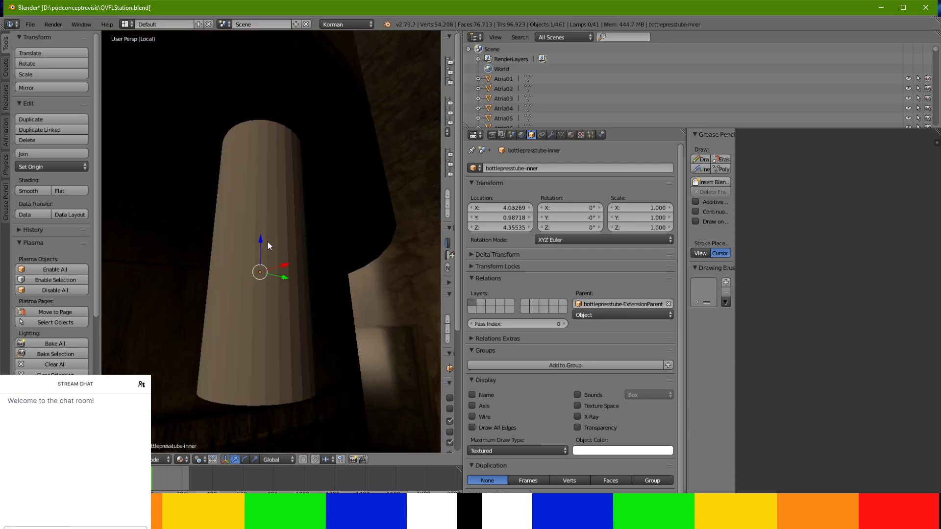
pyautogui.press('g')
pyautogui.press('z')
pyautogui.click(279, 237)
pyautogui.scroll(4, 279, 232)
pyautogui.hotkey('ctrl', 'z')
# Select the bottlepresstube-ExtensionParent piece inside the upper chamber
pyautogui.scroll(3, 277, 230)
pyautogui.scroll(-5, 276, 232)
pyautogui.moveTo(276, 231); pyautogui.dragTo(291, 172, button='middle')
pyautogui.rightClick(357, 258)
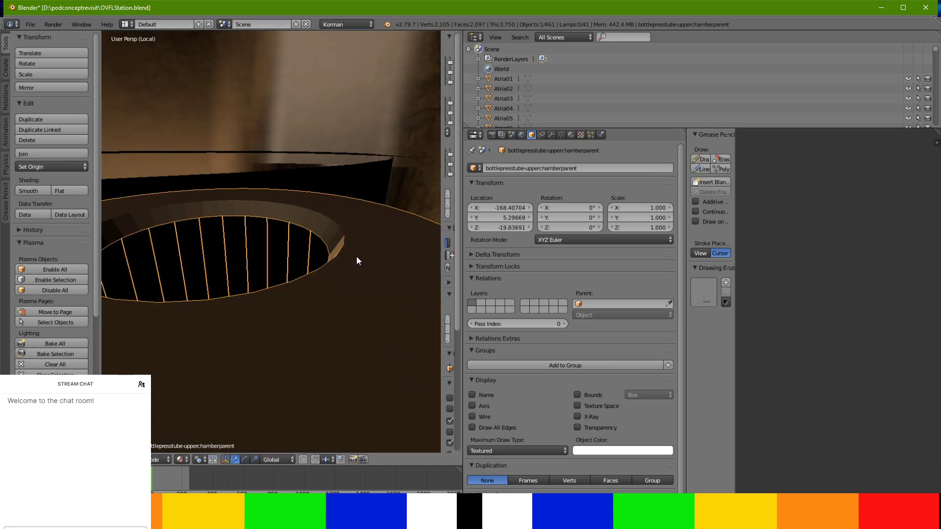
pyautogui.scroll(-8, 355, 256)
pyautogui.moveTo(354, 251); pyautogui.dragTo(331, 178, button='middle')
pyautogui.scroll(7, 351, 227)
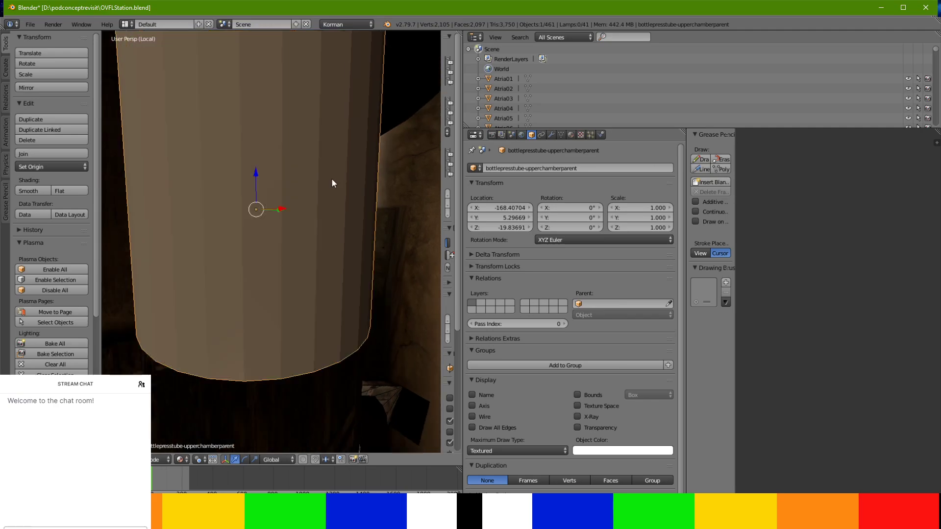
pyautogui.scroll(3, 332, 179)
pyautogui.scroll(-3, 334, 174)
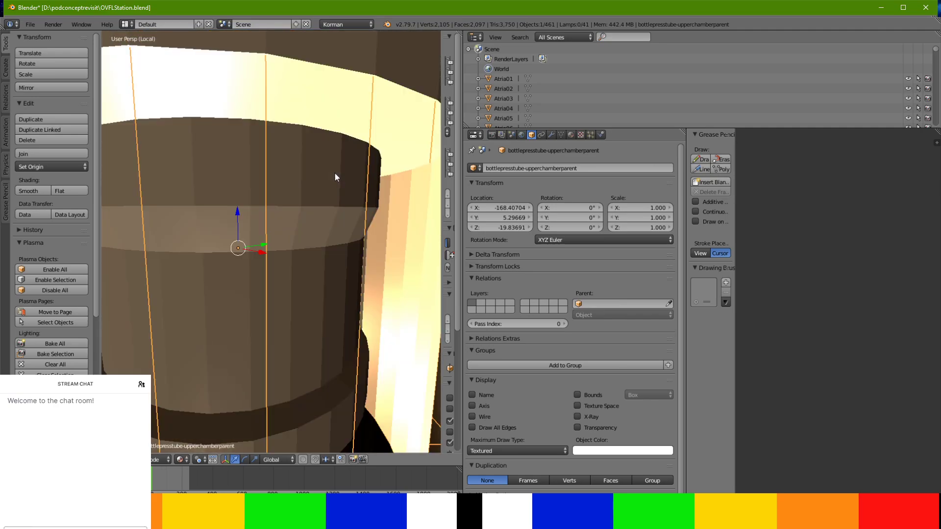
pyautogui.scroll(5, 334, 172)
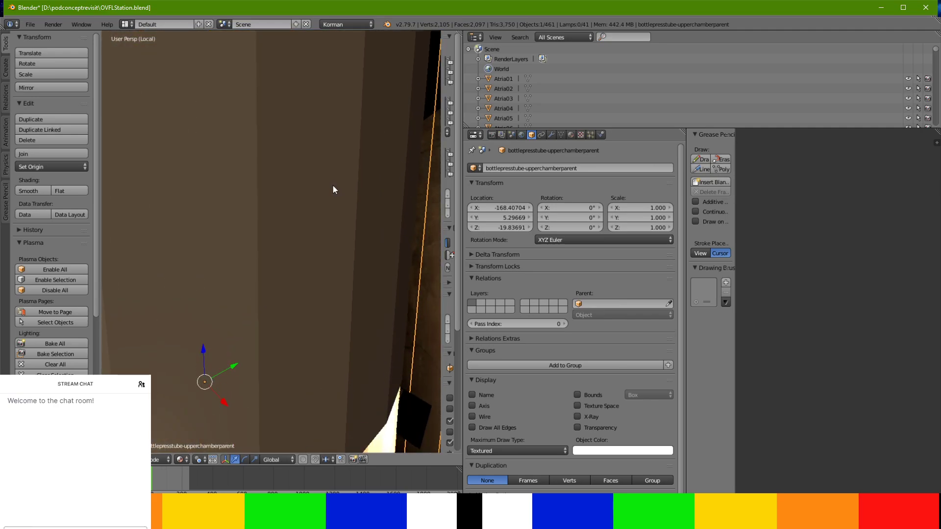
pyautogui.scroll(2, 330, 196)
pyautogui.rightClick(328, 203)
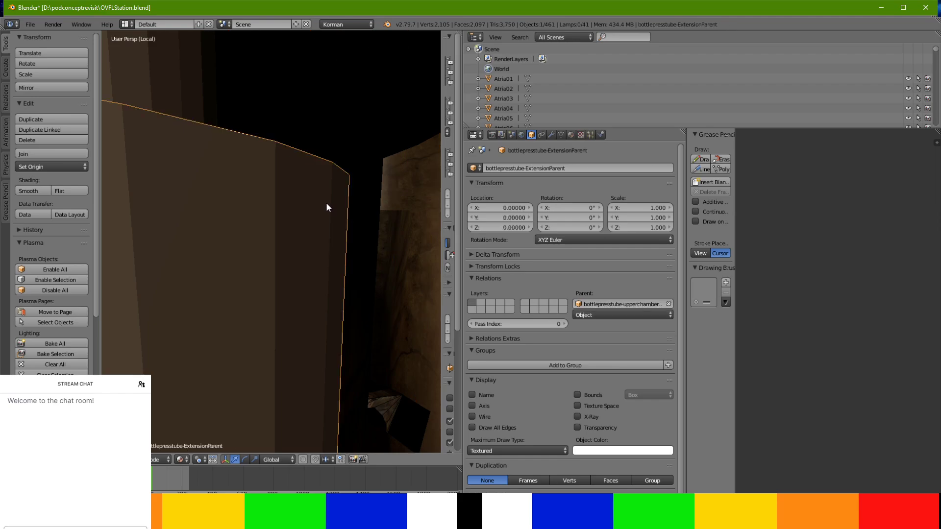
# Lower bottlepresstube-ExtensionParent along the Z axis so it extends out below the upper chamber
pyautogui.scroll(-3, 326, 202)
pyautogui.moveTo(326, 202); pyautogui.dragTo(335, 168, button='middle')
pyautogui.scroll(-3, 336, 171)
pyautogui.scroll(-2, 336, 174)
pyautogui.scroll(3, 333, 164)
pyautogui.scroll(-3, 321, 97)
pyautogui.moveTo(301, 79); pyautogui.dragTo(321, 250)
pyautogui.moveTo(304, 298); pyautogui.dragTo(307, 282, button='middle')
# Select bottlepresstube-inner and lower it along the Z axis to about 0.29, below the extension tube
pyautogui.rightClick(319, 201)
pyautogui.moveTo(319, 198)
pyautogui.mouseDown(button='middle')
pyautogui.moveTo(311, 224)
pyautogui.moveTo(315, 208)
pyautogui.mouseUp(button='middle')
pyautogui.moveTo(286, 190); pyautogui.dragTo(313, 363)
pyautogui.moveTo(312, 363); pyautogui.dragTo(308, 340, button='middle')
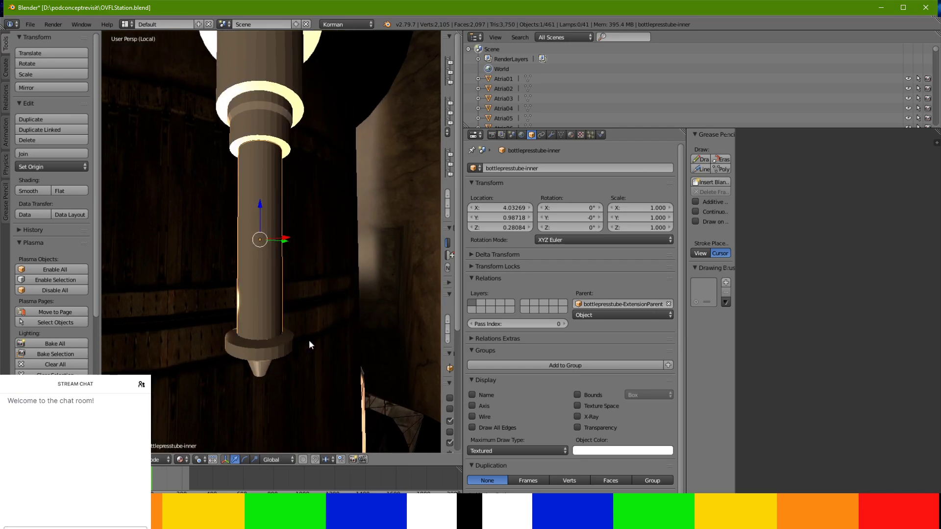
pyautogui.moveTo(256, 211); pyautogui.dragTo(265, 204)
pyautogui.scroll(-5, 267, 196)
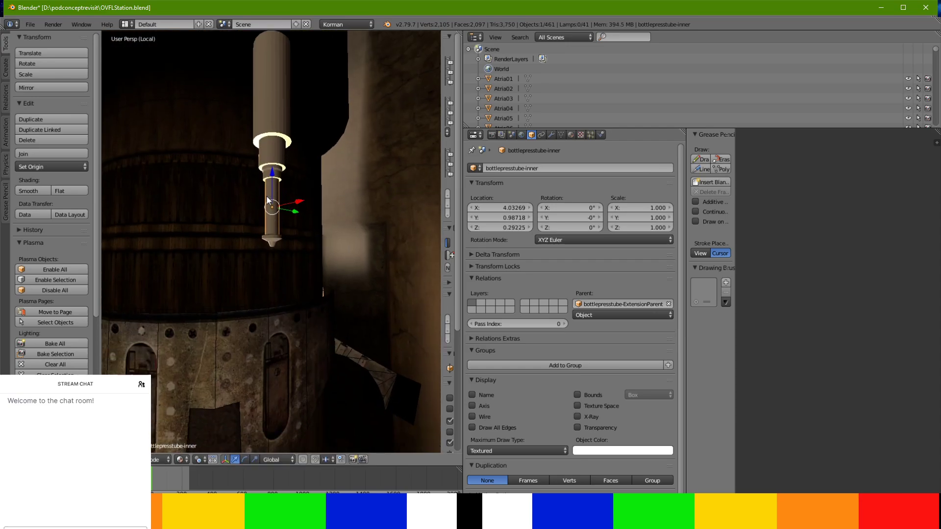
# Delete the small pointed tip at the lower end of the telescoping bottle-press tube
pyautogui.moveTo(269, 186); pyautogui.dragTo(287, 257, button='middle')
pyautogui.scroll(2, 315, 250)
pyautogui.rightClick(283, 256)
pyautogui.press('x')
pyautogui.click(282, 255)
# Leave the current local view and isolate the central column, PoolBlades4 and surrounding pieces in a new local view
pyautogui.press('KP_Divide')
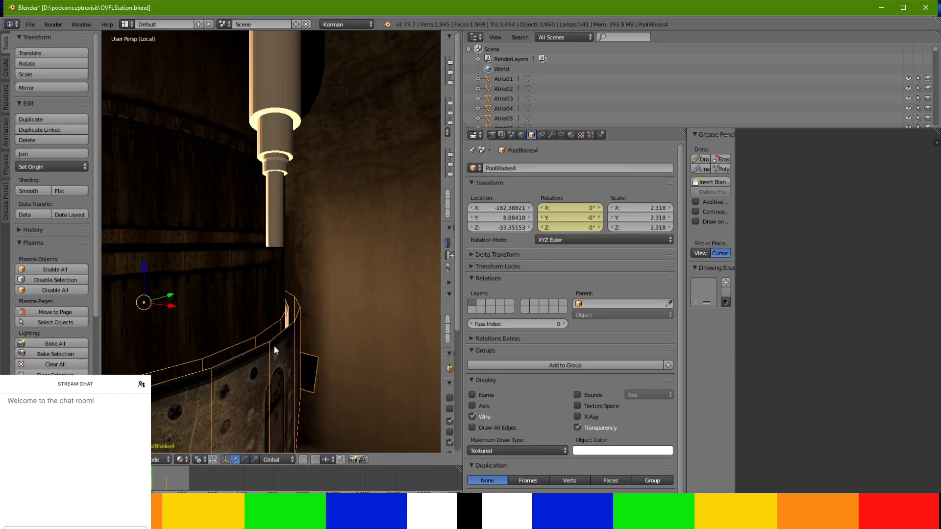
pyautogui.scroll(-4, 163, 291)
pyautogui.moveTo(163, 290); pyautogui.dragTo(167, 300, button='middle')
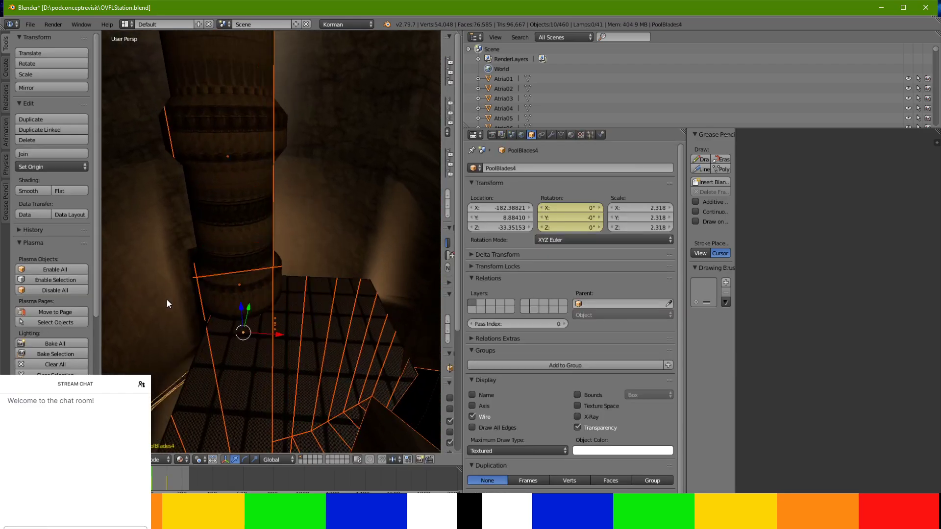
pyautogui.press('KP_Divide')
pyautogui.scroll(8, 171, 292)
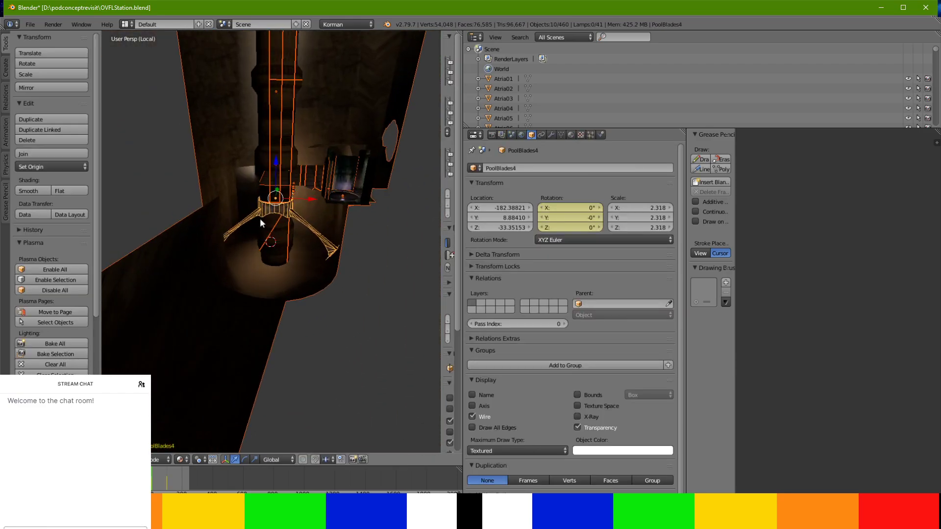
# Select PoolBlades4, switch the viewport shading to Solid, and open its mesh in Edit Mode
pyautogui.moveTo(329, 186); pyautogui.dragTo(364, 274, button='middle')
pyautogui.scroll(5, 308, 132)
pyautogui.scroll(-2, 293, 230)
pyautogui.scroll(2, 364, 274)
pyautogui.scroll(1, 364, 273)
pyautogui.rightClick(300, 144)
pyautogui.rightClick(305, 129)
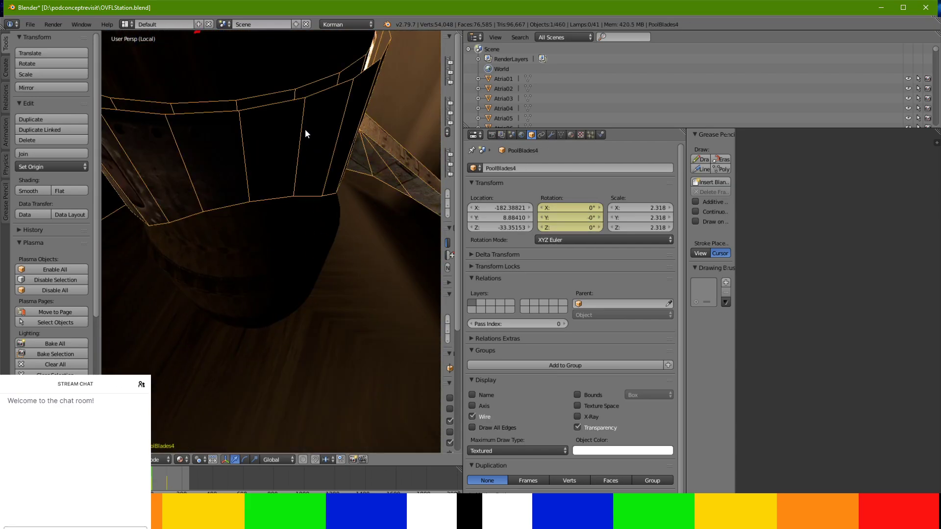
pyautogui.click(180, 459)
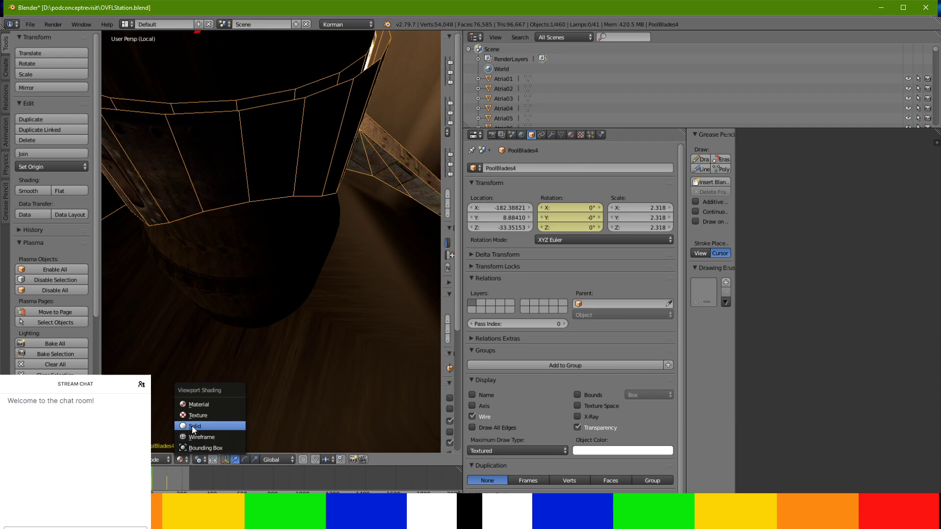
pyautogui.click(187, 424)
pyautogui.moveTo(284, 277); pyautogui.dragTo(260, 307, button='middle')
pyautogui.press('Tab')
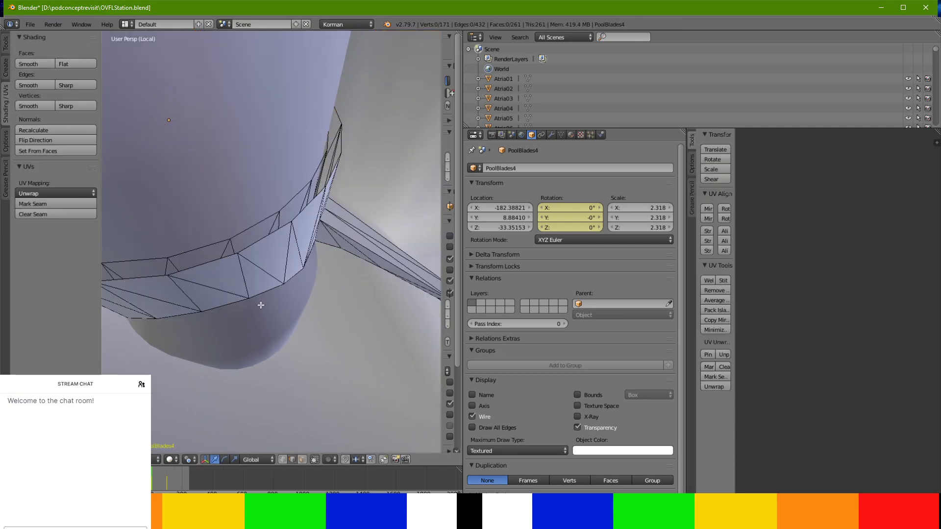
# Fill the open gap between the inner and outer upper edges of the PoolBlades4 collar with faces all around, and leave Edit Mode
pyautogui.rightClick(263, 219)
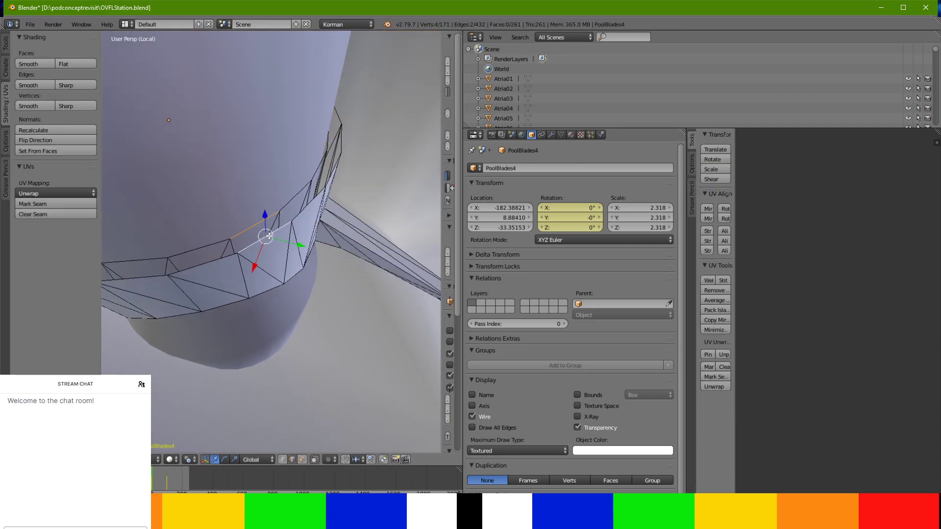
pyautogui.press('f')
pyautogui.rightClick(292, 199)
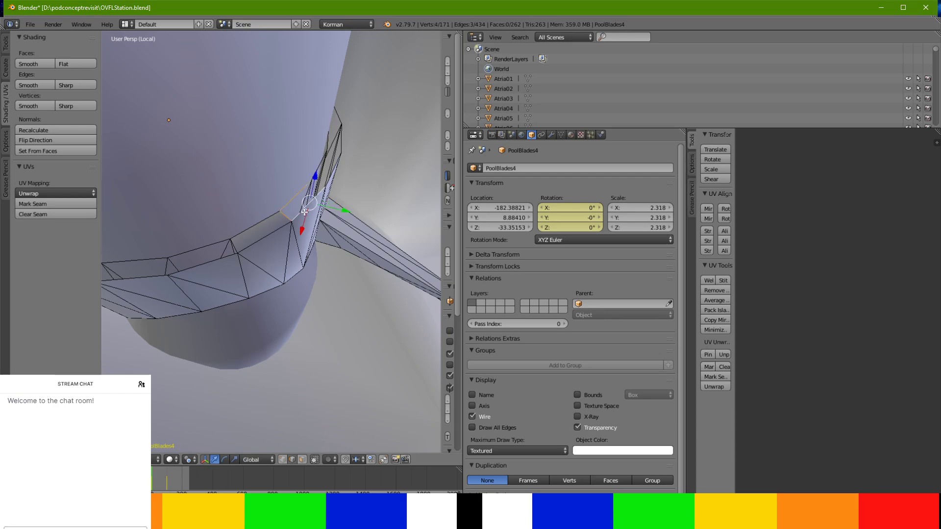
pyautogui.press('f')
pyautogui.moveTo(303, 209); pyautogui.dragTo(264, 236, button='middle')
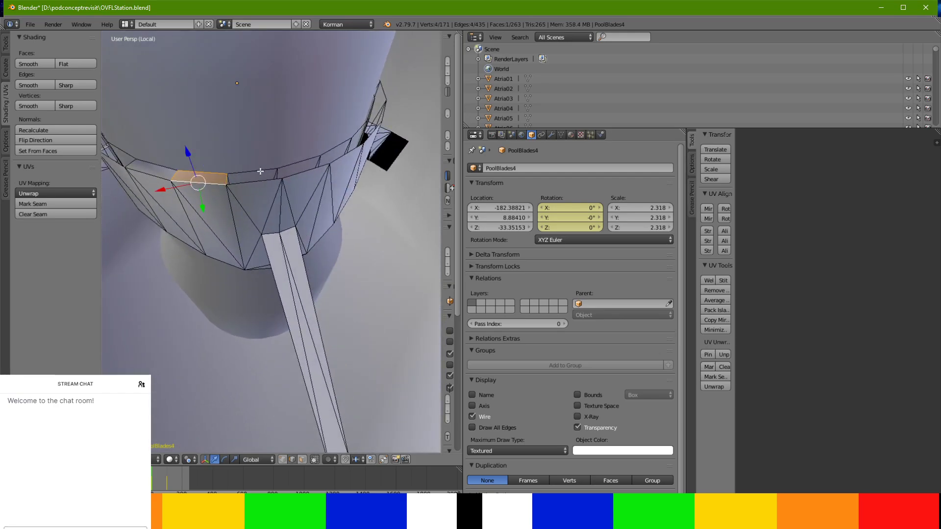
pyautogui.press('f')
pyautogui.rightClick(291, 165)
pyautogui.press('f')
pyautogui.moveTo(299, 177); pyautogui.dragTo(288, 211, button='middle')
pyautogui.rightClick(289, 212)
pyautogui.press('f')
pyautogui.rightClick(345, 201)
pyautogui.press('f')
pyautogui.moveTo(353, 216); pyautogui.dragTo(341, 226, button='middle')
pyautogui.rightClick(340, 226)
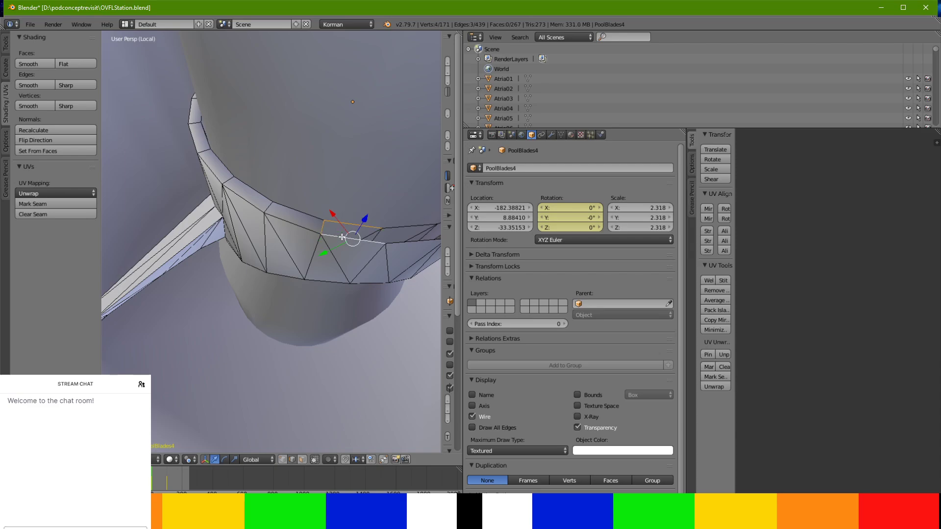
pyautogui.press('f')
pyautogui.rightClick(394, 227)
pyautogui.keyDown('shift'); pyautogui.rightClick(397, 242); pyautogui.keyUp('shift')
pyautogui.moveTo(397, 242); pyautogui.dragTo(322, 256, button='middle')
pyautogui.press('f')
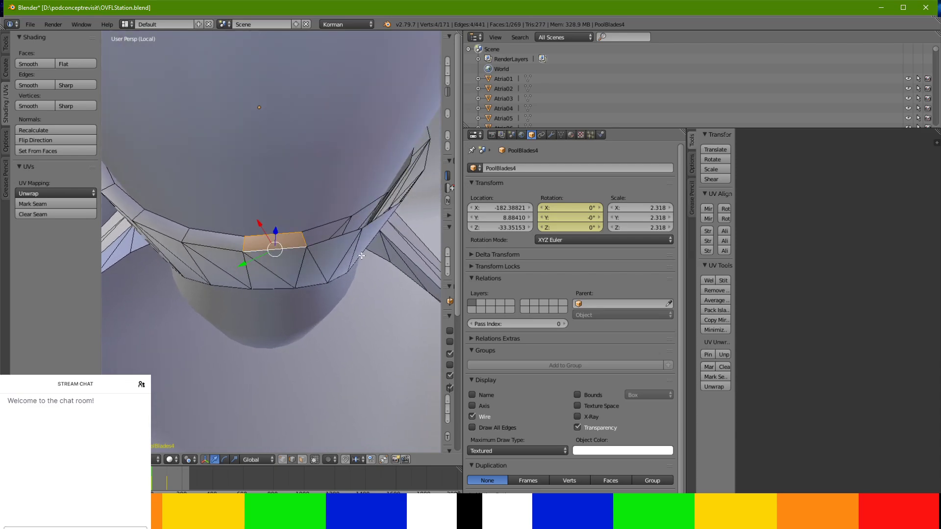
pyautogui.rightClick(341, 231)
pyautogui.press('f')
pyautogui.rightClick(361, 207)
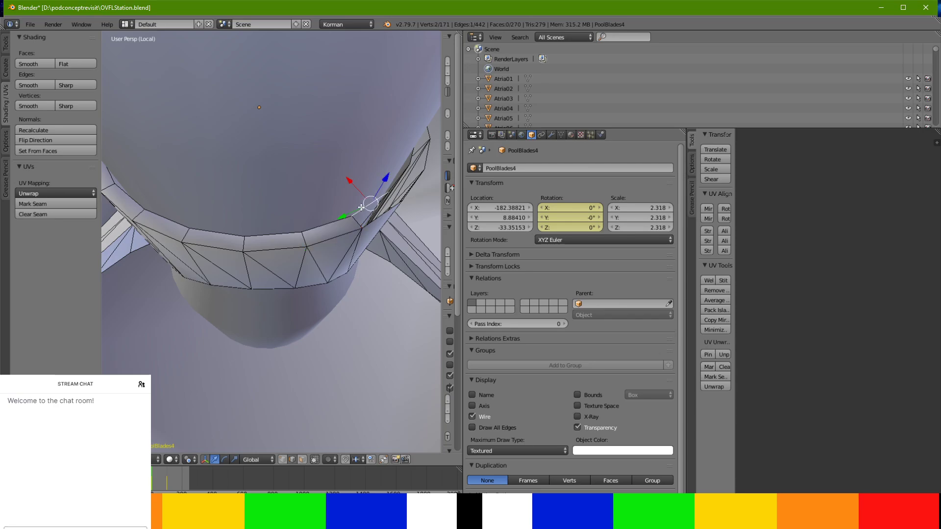
pyautogui.press('f')
pyautogui.moveTo(375, 221); pyautogui.dragTo(301, 216, button='middle')
pyautogui.rightClick(301, 215)
pyautogui.press('f')
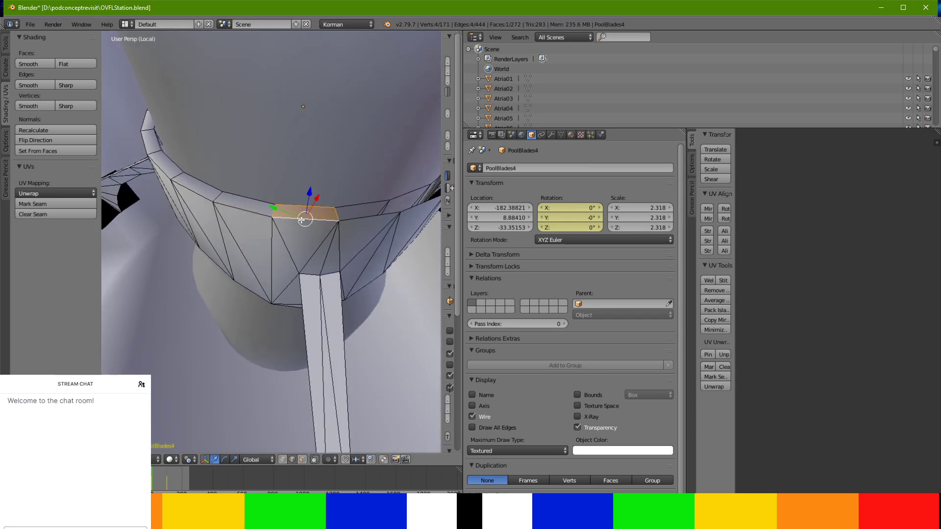
pyautogui.moveTo(301, 219); pyautogui.dragTo(295, 214, button='middle')
pyautogui.rightClick(296, 215)
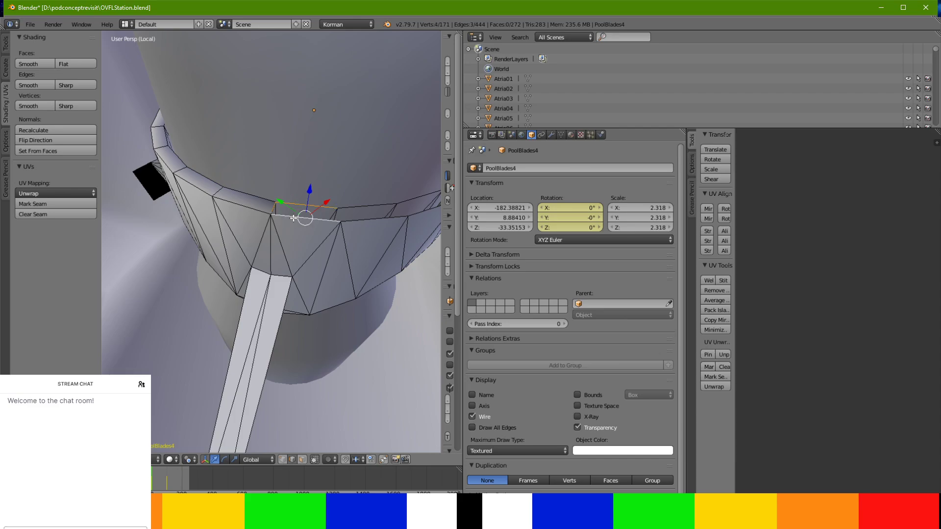
pyautogui.press('f')
pyautogui.rightClick(349, 210)
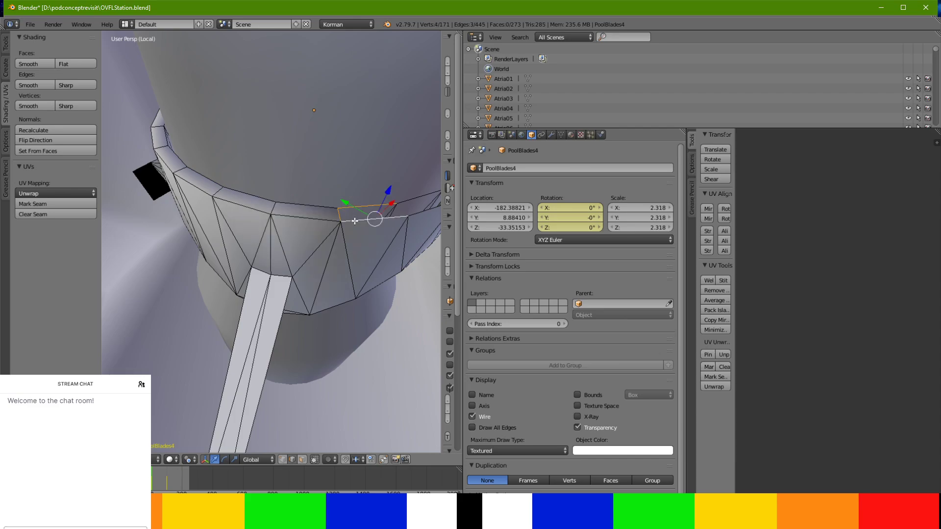
pyautogui.press('f')
pyautogui.moveTo(355, 221); pyautogui.dragTo(322, 242, button='middle')
pyautogui.rightClick(327, 214)
pyautogui.press('f')
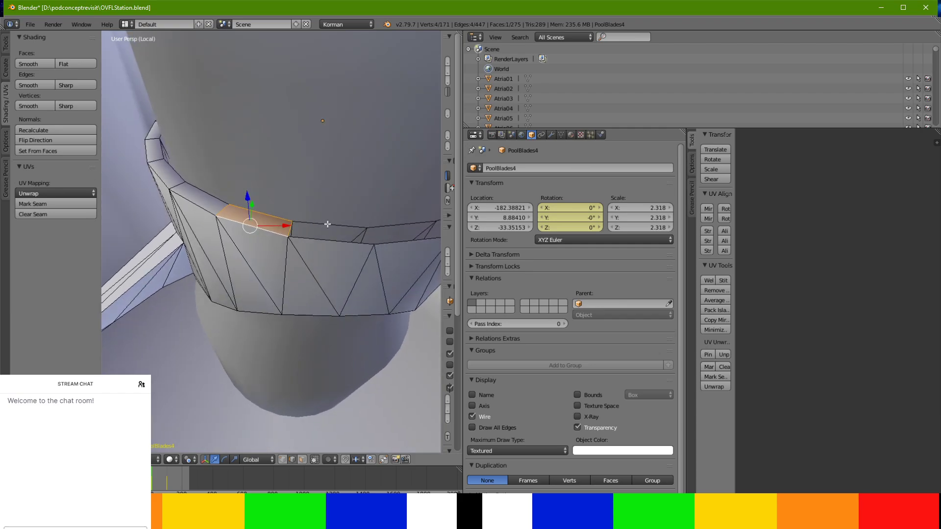
pyautogui.rightClick(323, 242)
pyautogui.press('f')
pyautogui.moveTo(374, 261); pyautogui.dragTo(207, 251, button='middle')
pyautogui.rightClick(231, 223)
pyautogui.press('f')
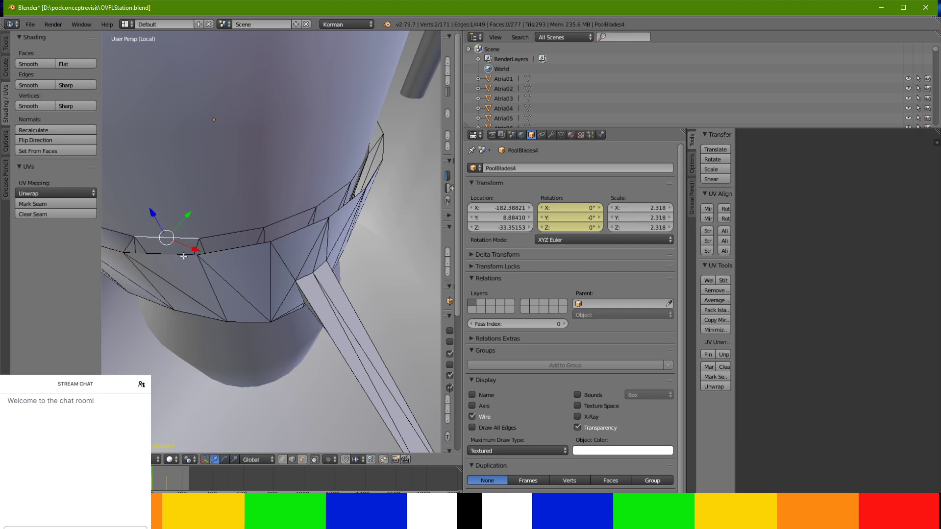
pyautogui.press('f')
pyautogui.rightClick(230, 232)
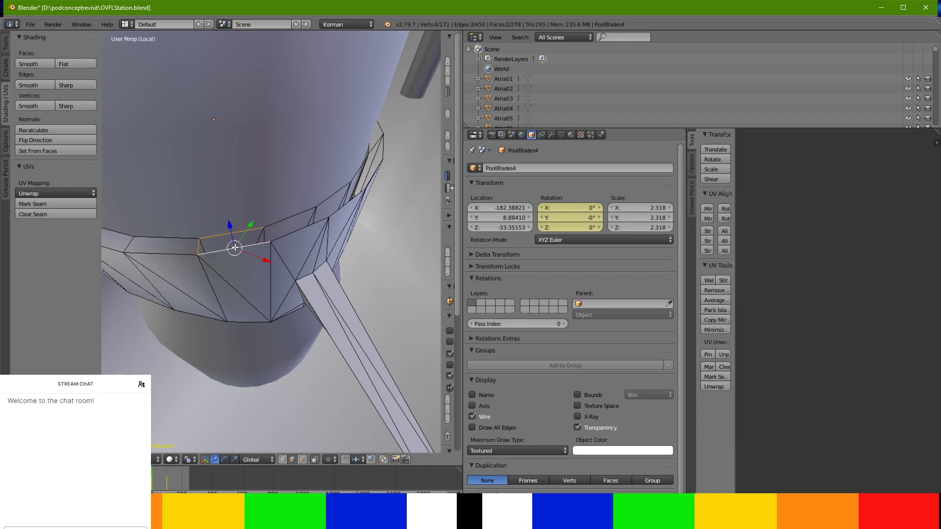
pyautogui.press('f')
pyautogui.rightClick(292, 235)
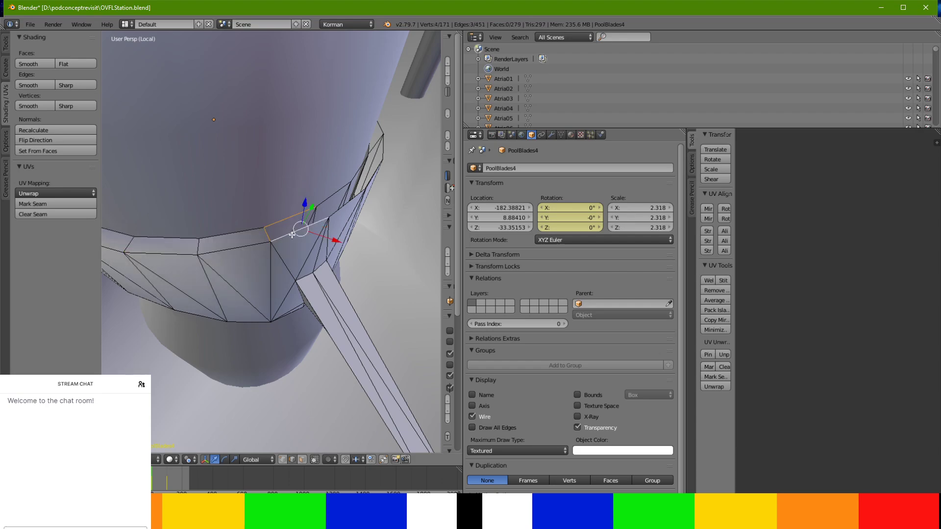
pyautogui.press('f')
pyautogui.rightClick(337, 205)
pyautogui.moveTo(342, 209); pyautogui.dragTo(271, 228, button='middle')
pyautogui.press('f')
pyautogui.rightClick(280, 215)
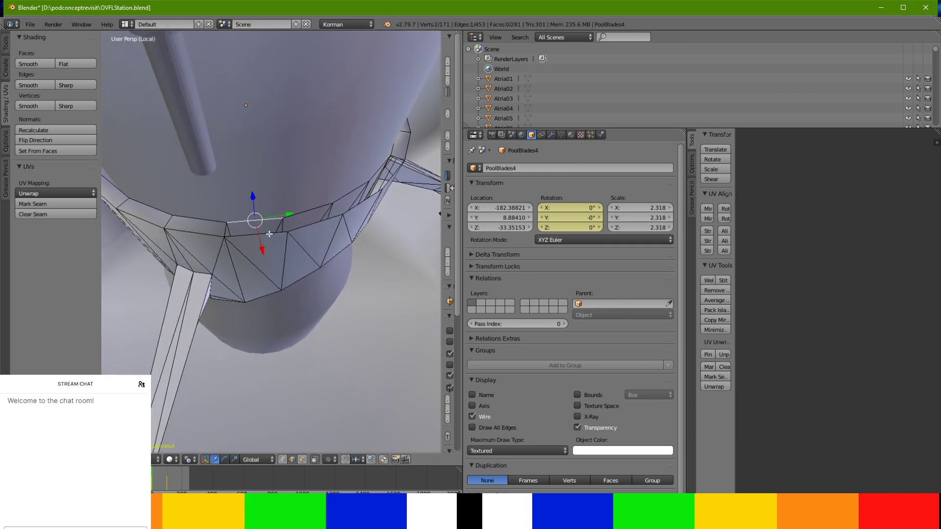
pyautogui.press('f')
pyautogui.rightClick(305, 211)
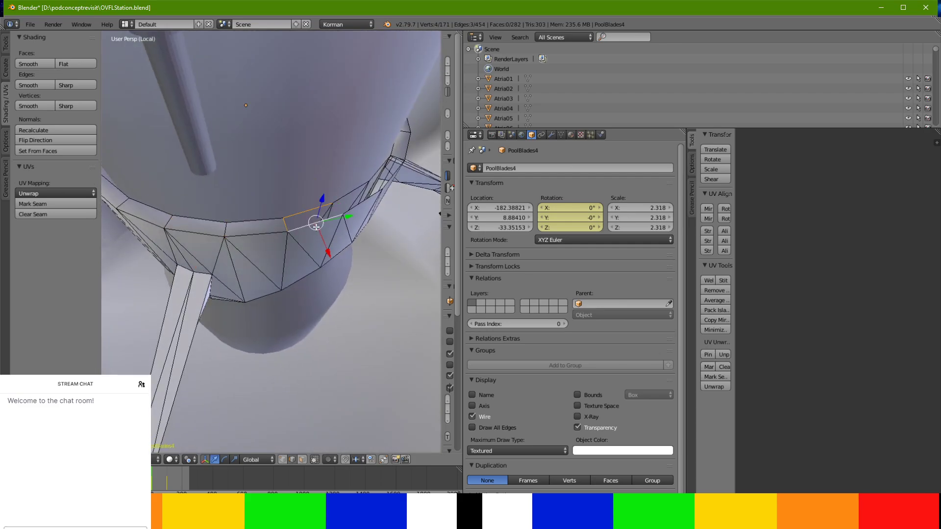
pyautogui.press('f')
pyautogui.moveTo(316, 226); pyautogui.dragTo(289, 247, button='middle')
pyautogui.rightClick(292, 221)
pyautogui.press('f')
pyautogui.rightClick(290, 247)
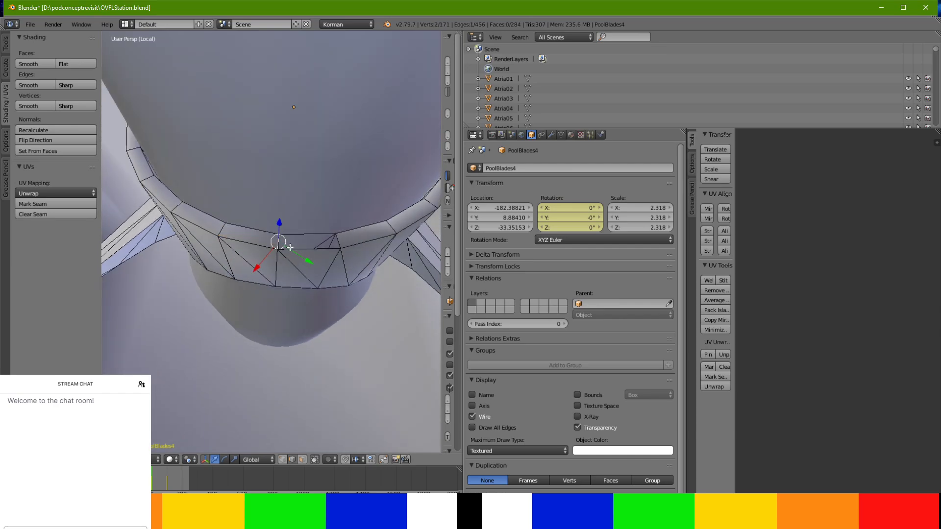
pyautogui.press('f')
pyautogui.moveTo(321, 237); pyautogui.dragTo(345, 274, button='middle')
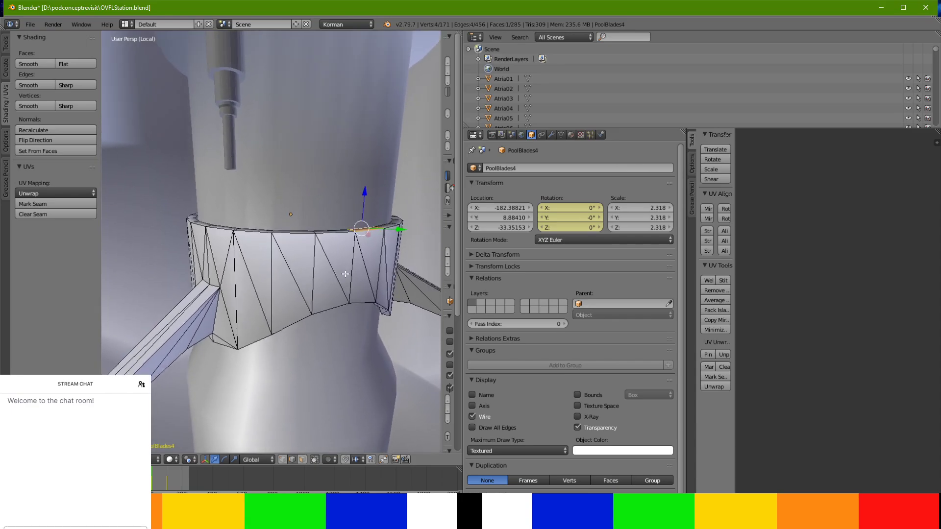
pyautogui.press('Tab')
# Open the mixersupport pole mesh in Edit Mode and replace its existing selection with one vertical edge above the collar
pyautogui.moveTo(290, 178); pyautogui.dragTo(299, 138)
pyautogui.moveTo(299, 138); pyautogui.dragTo(376, 199, button='middle')
pyautogui.scroll(2, 398, 154)
pyautogui.scroll(-3, 355, 227)
pyautogui.rightClick(319, 172)
pyautogui.press('Tab')
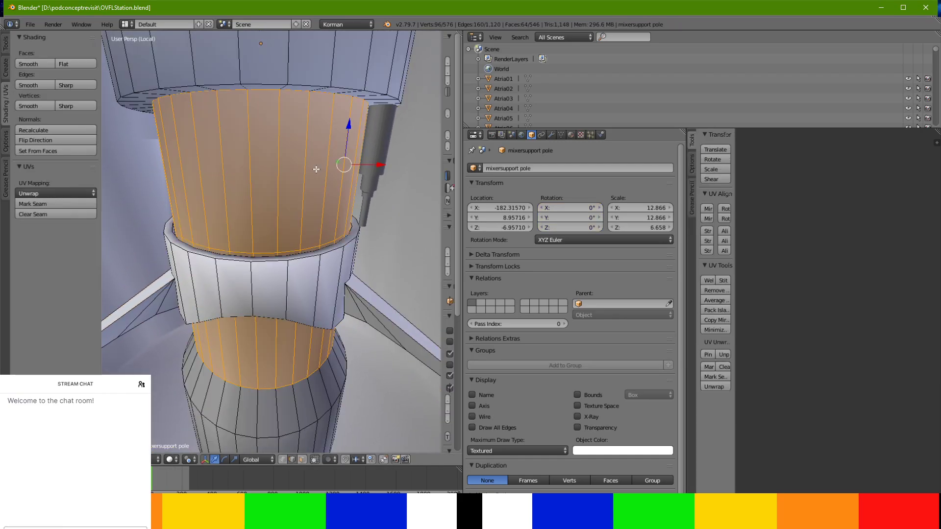
pyautogui.moveTo(315, 182)
pyautogui.mouseDown(button='middle')
pyautogui.moveTo(308, 159)
pyautogui.moveTo(314, 167)
pyautogui.mouseUp(button='middle')
pyautogui.rightClick(315, 166)
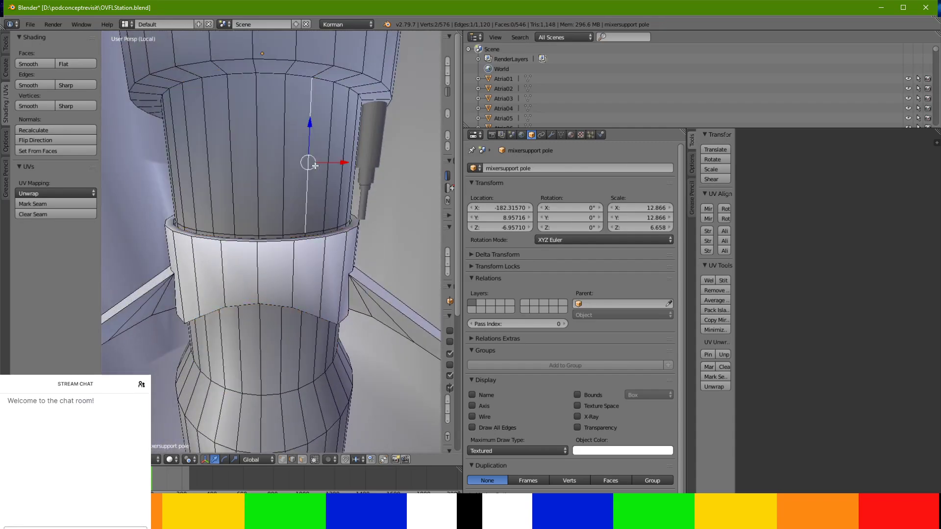
# In face select mode, select the full ring of vertical faces on mixersupport pole just above the PoolBlades4 collar
pyautogui.click(302, 460)
pyautogui.rightClick(350, 180)
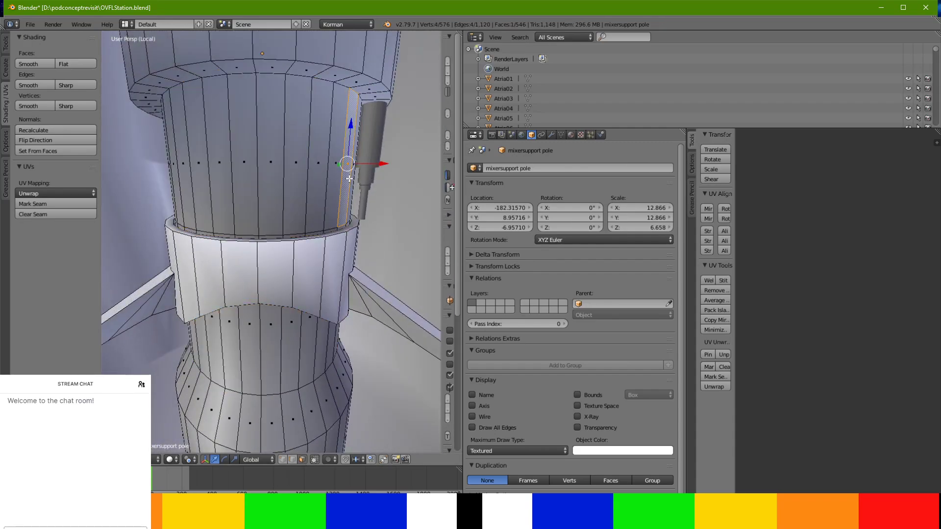
pyautogui.keyDown('ctrl'); pyautogui.rightClick(256, 179); pyautogui.keyUp('ctrl')
pyautogui.moveTo(256, 180); pyautogui.dragTo(343, 199, button='middle')
pyautogui.keyDown('ctrl'); pyautogui.rightClick(229, 179); pyautogui.keyUp('ctrl')
pyautogui.moveTo(230, 179); pyautogui.dragTo(325, 194, button='middle')
pyautogui.keyDown('ctrl'); pyautogui.rightClick(258, 185); pyautogui.keyUp('ctrl')
pyautogui.moveTo(258, 185); pyautogui.dragTo(300, 174, button='middle')
pyautogui.keyDown('ctrl'); pyautogui.rightClick(211, 168); pyautogui.keyUp('ctrl')
pyautogui.moveTo(211, 168); pyautogui.dragTo(342, 202, button='middle')
pyautogui.keyDown('ctrl'); pyautogui.rightClick(268, 167); pyautogui.keyUp('ctrl')
# Try to scale the selected face ring, cancel the scaling, and set the pivot point to the centre of the selection
pyautogui.press('s')
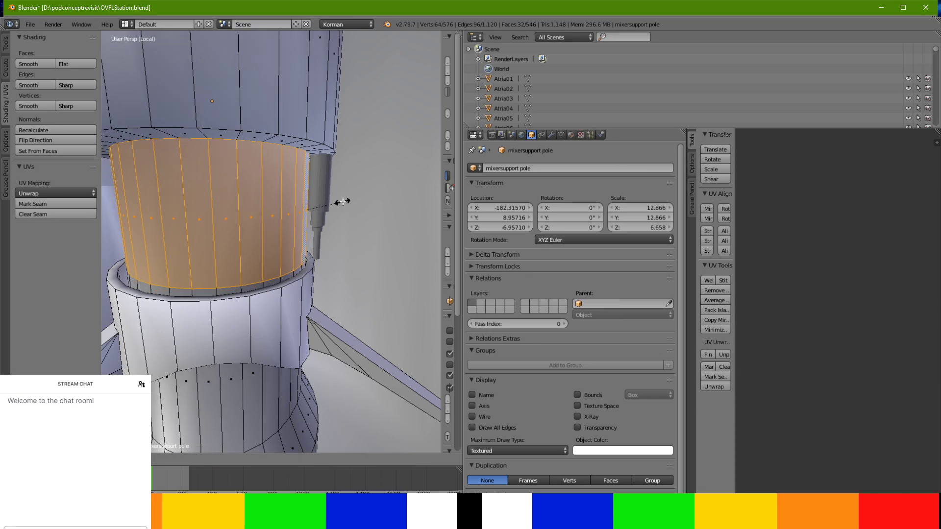
pyautogui.rightClick(335, 202)
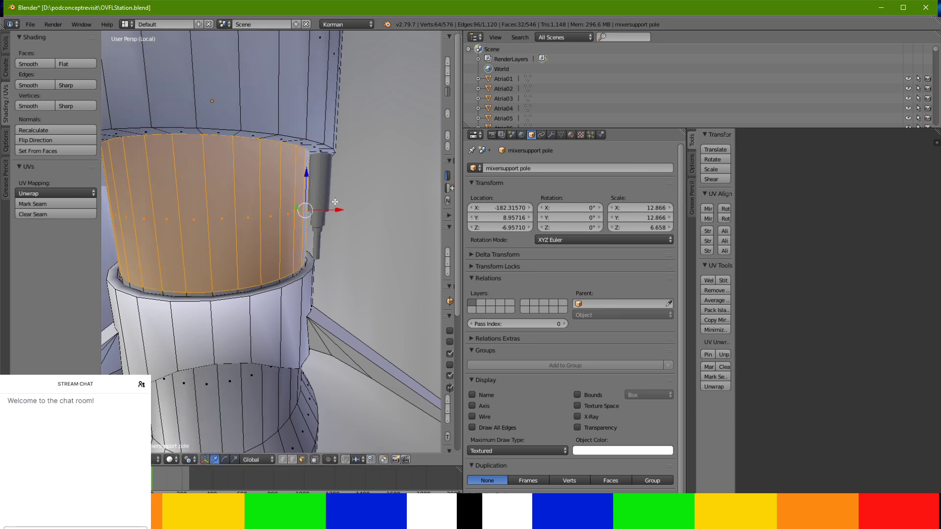
pyautogui.click(189, 460)
pyautogui.click(204, 414)
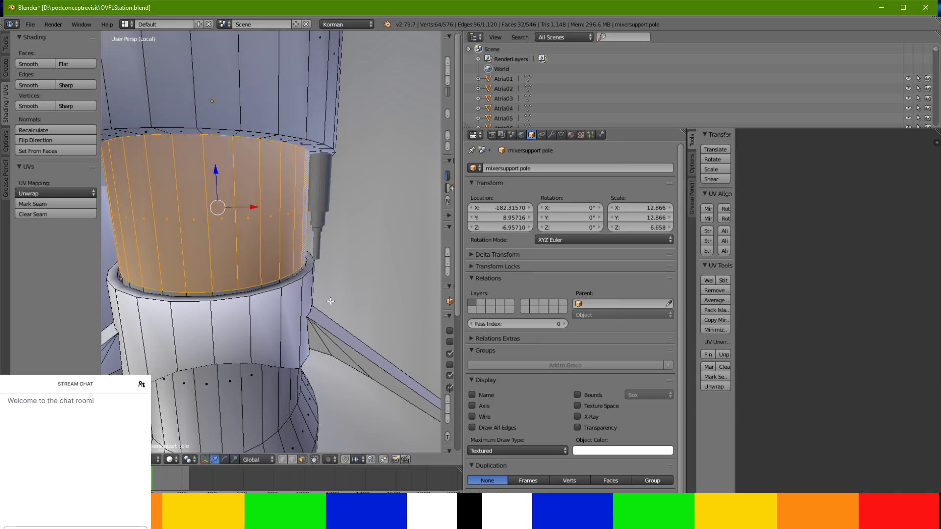
# Extrude the selected band of faces on the mixer support pole and scale it inward to form a narrower recessed section
pyautogui.press('s')
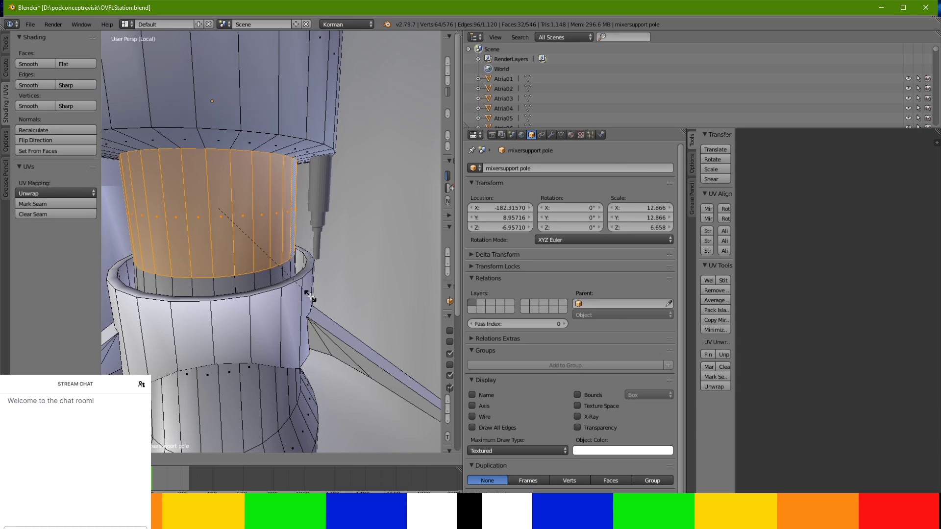
pyautogui.rightClick(311, 297)
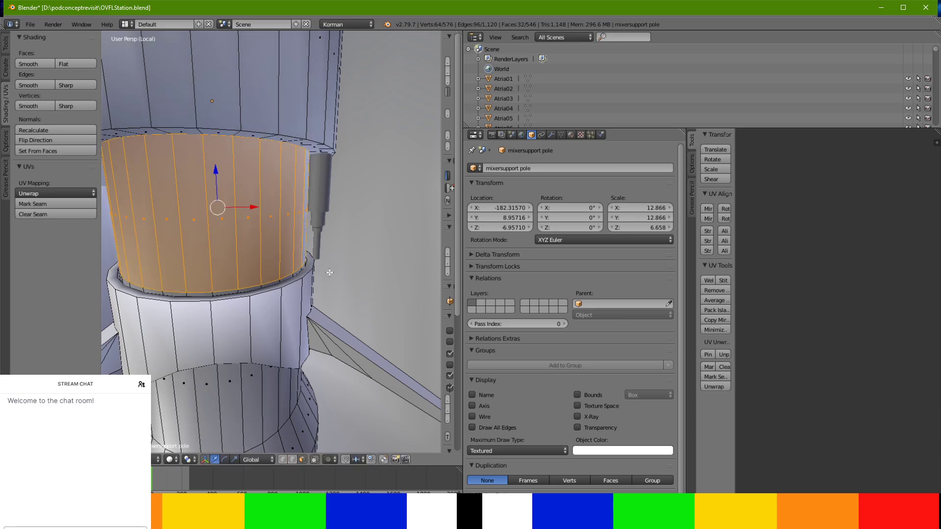
pyautogui.press('e')
pyautogui.press('s')
pyautogui.click(310, 272)
pyautogui.moveTo(310, 272)
pyautogui.mouseDown(button='middle')
pyautogui.moveTo(370, 264)
pyautogui.moveTo(332, 261)
pyautogui.moveTo(321, 267)
pyautogui.moveTo(329, 271)
pyautogui.mouseUp(button='middle')
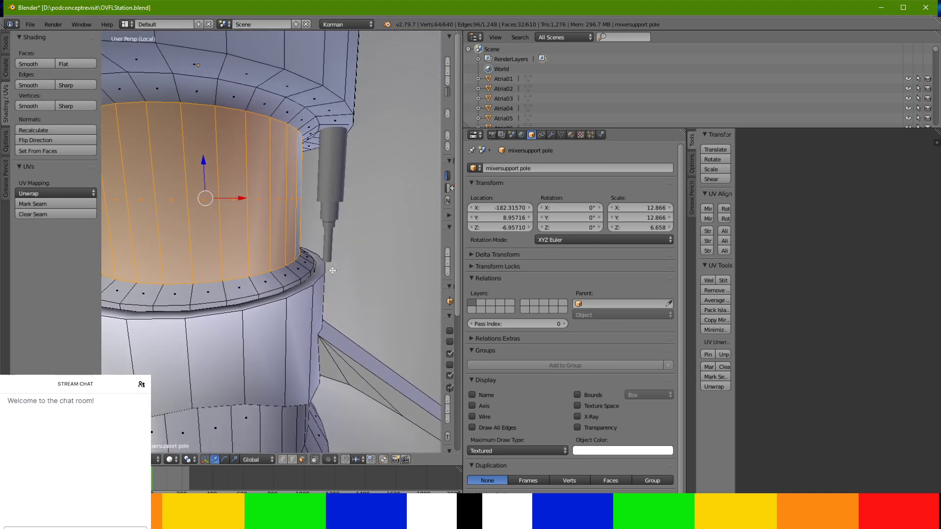
# Leave mesh editing and nudge the bottle press tube beside the pole horizontally inward, toward the narrowed section
pyautogui.press('Tab')
pyautogui.rightClick(336, 163)
pyautogui.moveTo(352, 190); pyautogui.dragTo(342, 187)
pyautogui.moveTo(342, 187)
pyautogui.mouseDown(button='middle')
pyautogui.moveTo(321, 197)
pyautogui.moveTo(335, 200)
pyautogui.mouseUp(button='middle')
pyautogui.moveTo(338, 196); pyautogui.dragTo(335, 194)
pyautogui.moveTo(334, 191); pyautogui.dragTo(321, 221, button='middle')
# Lower the PoolBlades4 collar along Z to about -28.95
pyautogui.scroll(3, 321, 223)
pyautogui.rightClick(334, 286)
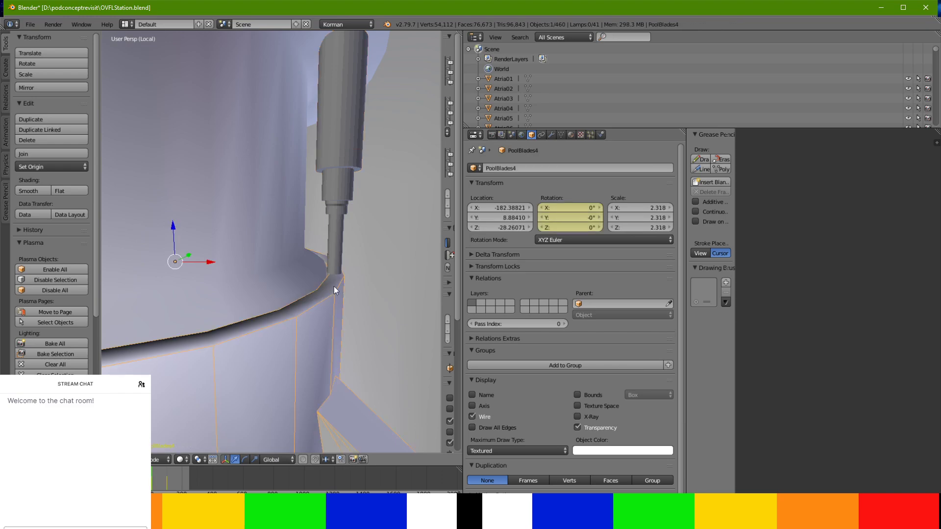
pyautogui.moveTo(173, 221); pyautogui.dragTo(198, 225)
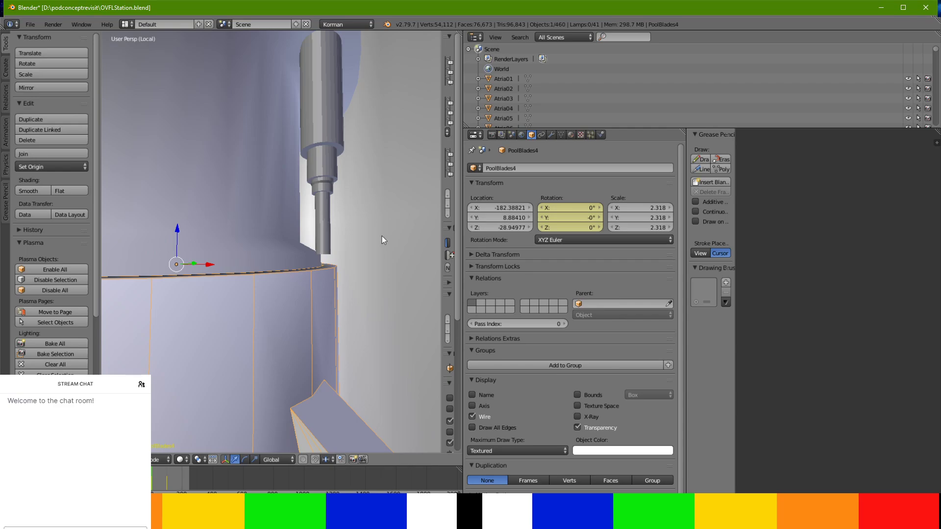
pyautogui.moveTo(305, 254); pyautogui.dragTo(325, 286, button='middle')
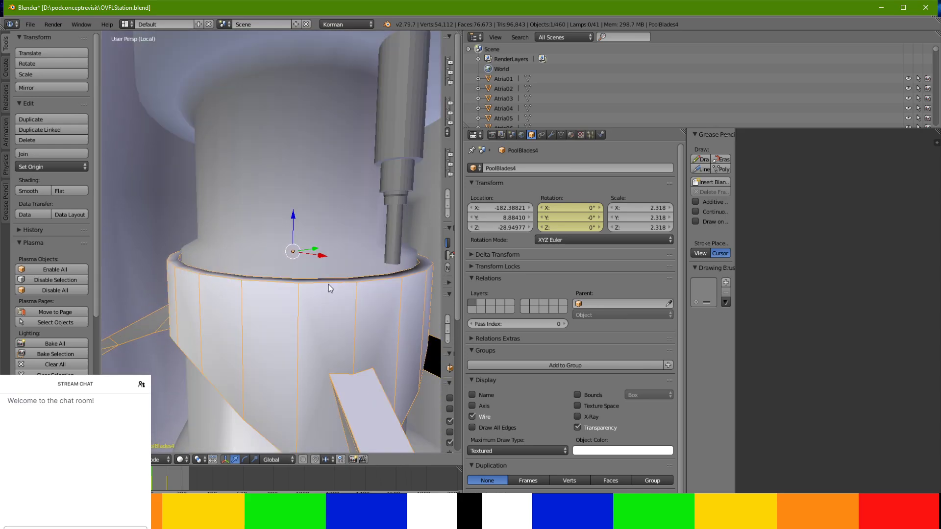
# Open the PoolBlades4 mesh for editing and select the top rim faces around the first part of the collar
pyautogui.press('Tab')
pyautogui.press('Tab')
pyautogui.press('Tab')
pyautogui.moveTo(320, 289); pyautogui.dragTo(294, 374, button='middle')
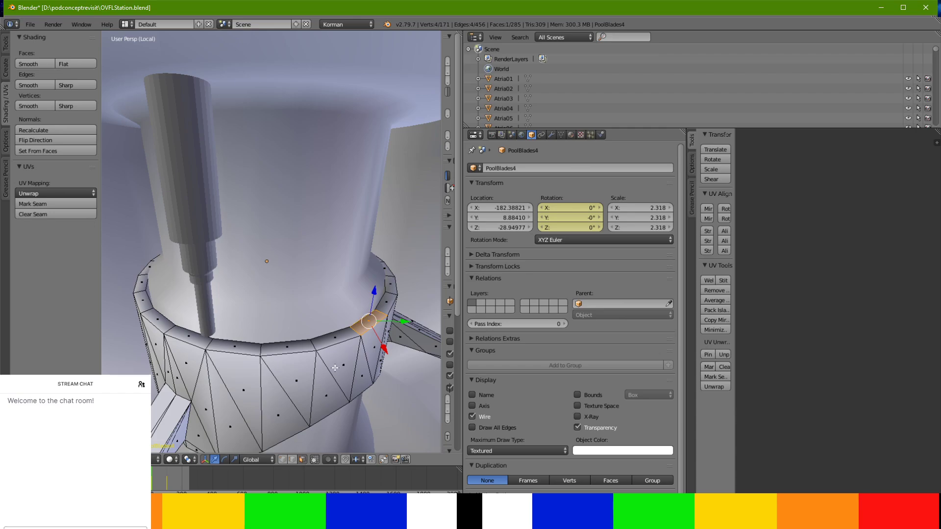
pyautogui.keyDown('shift'); pyautogui.click(235, 343); pyautogui.keyUp('shift')
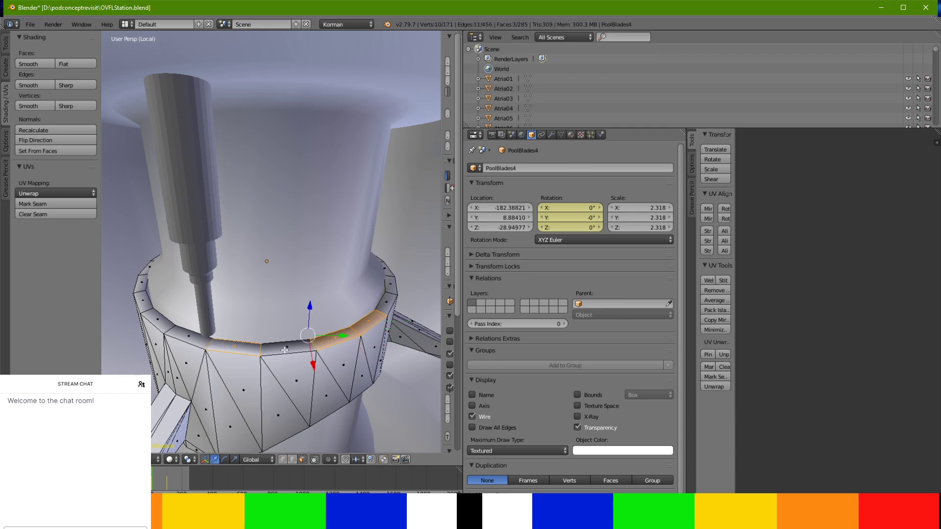
pyautogui.keyDown('shift'); pyautogui.click(286, 346); pyautogui.keyUp('shift')
pyautogui.keyDown('shift'); pyautogui.click(189, 335); pyautogui.keyUp('shift')
pyautogui.keyDown('shift'); pyautogui.click(143, 296); pyautogui.keyUp('shift')
pyautogui.moveTo(143, 296); pyautogui.dragTo(221, 306, button='middle')
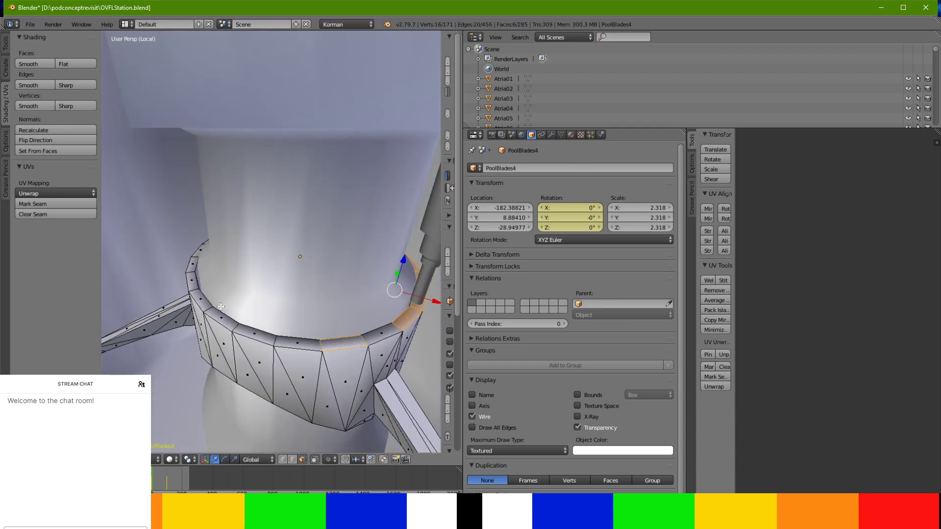
pyautogui.keyDown('shift'); pyautogui.click(293, 334); pyautogui.keyUp('shift')
pyautogui.keyDown('shift'); pyautogui.click(242, 335); pyautogui.keyUp('shift')
pyautogui.keyDown('shift'); pyautogui.click(207, 303); pyautogui.keyUp('shift')
pyautogui.keyDown('shift'); pyautogui.click(196, 274); pyautogui.keyUp('shift')
pyautogui.keyDown('shift'); pyautogui.click(194, 263); pyautogui.keyUp('shift')
pyautogui.moveTo(193, 264); pyautogui.dragTo(278, 307, button='middle')
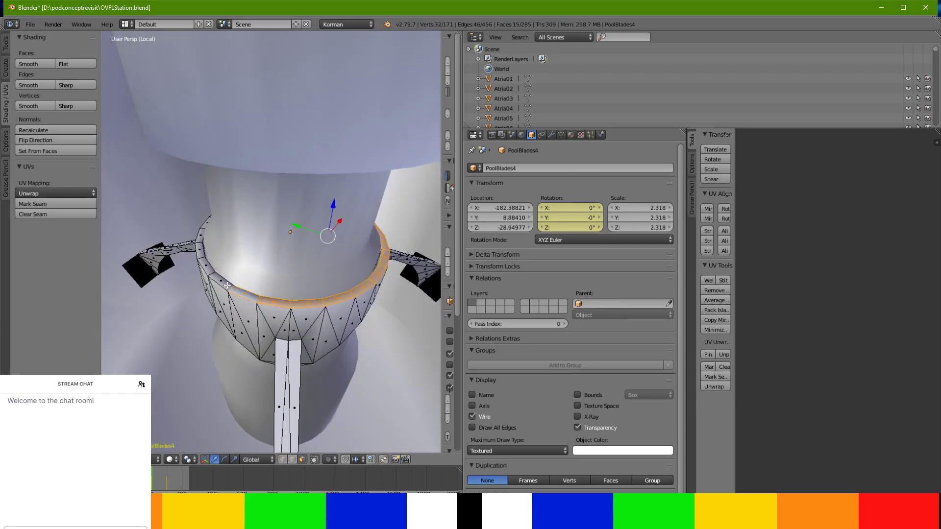
# Add the remaining top rim faces of the collar to the selection and extrude the full ring slightly upward
pyautogui.moveTo(197, 249); pyautogui.dragTo(306, 279, button='middle')
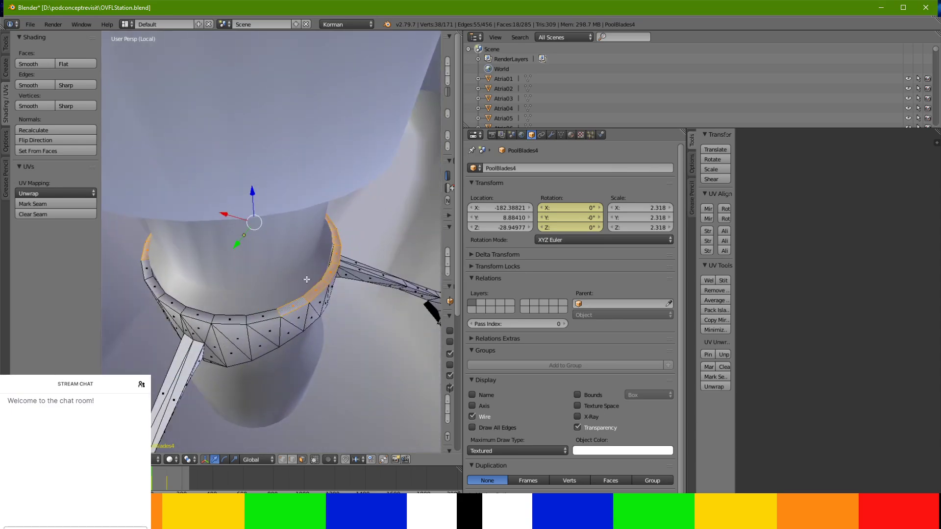
pyautogui.keyDown('shift'); pyautogui.click(262, 316); pyautogui.keyUp('shift')
pyautogui.keyDown('shift'); pyautogui.click(229, 317); pyautogui.keyUp('shift')
pyautogui.keyDown('shift'); pyautogui.click(197, 315); pyautogui.keyUp('shift')
pyautogui.keyDown('shift'); pyautogui.click(169, 300); pyautogui.keyUp('shift')
pyautogui.moveTo(145, 267); pyautogui.dragTo(354, 263, button='middle')
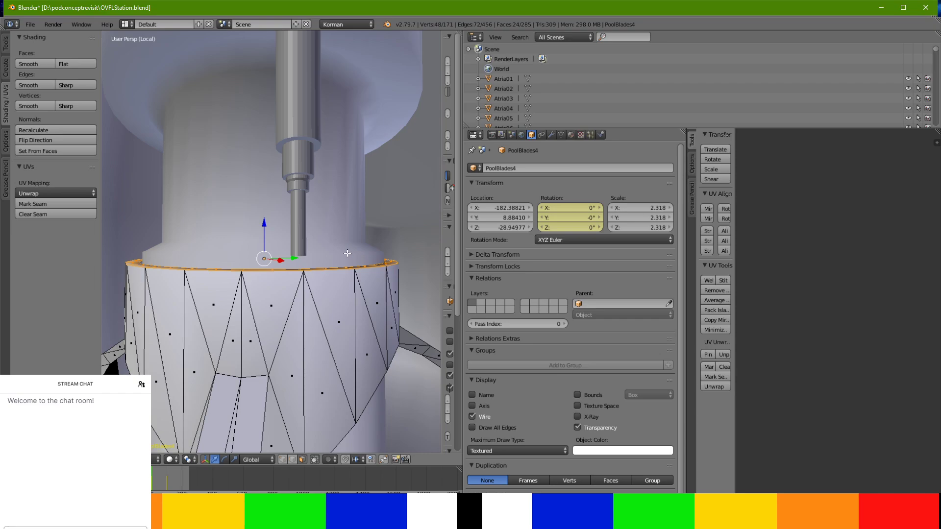
pyautogui.press('e')
pyautogui.click(347, 245)
pyautogui.moveTo(346, 246); pyautogui.dragTo(349, 310, button='middle')
# Select the 24 outer side faces of the raised rim and extrude them outward into a protruding lip
pyautogui.scroll(2, 345, 271)
pyautogui.scroll(-1, 290, 269)
pyautogui.scroll(-1, 196, 285)
pyautogui.rightClick(202, 280)
pyautogui.scroll(2, 205, 281)
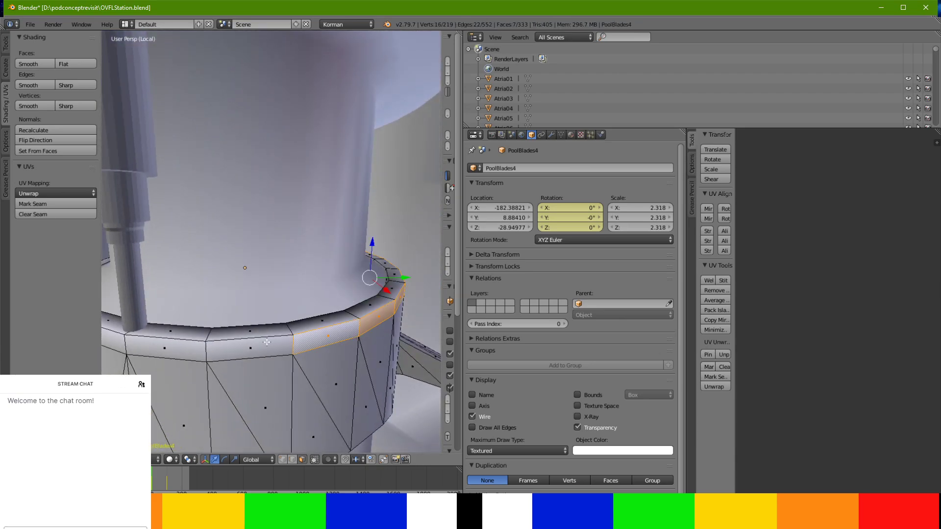
pyautogui.moveTo(114, 339); pyautogui.dragTo(281, 296, button='middle')
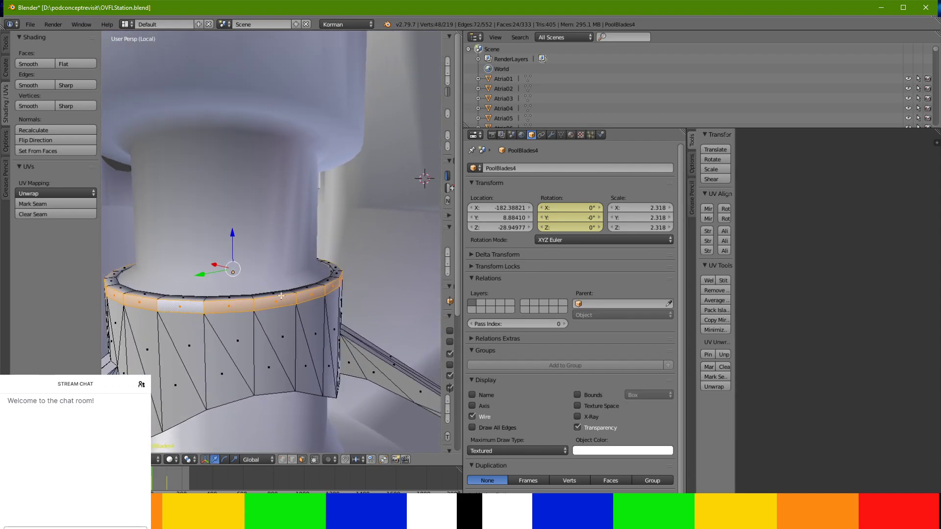
pyautogui.click(366, 287)
pyautogui.moveTo(367, 287); pyautogui.dragTo(193, 283, button='middle')
pyautogui.scroll(-3, 255, 295)
pyautogui.moveTo(255, 295); pyautogui.dragTo(338, 322, button='middle')
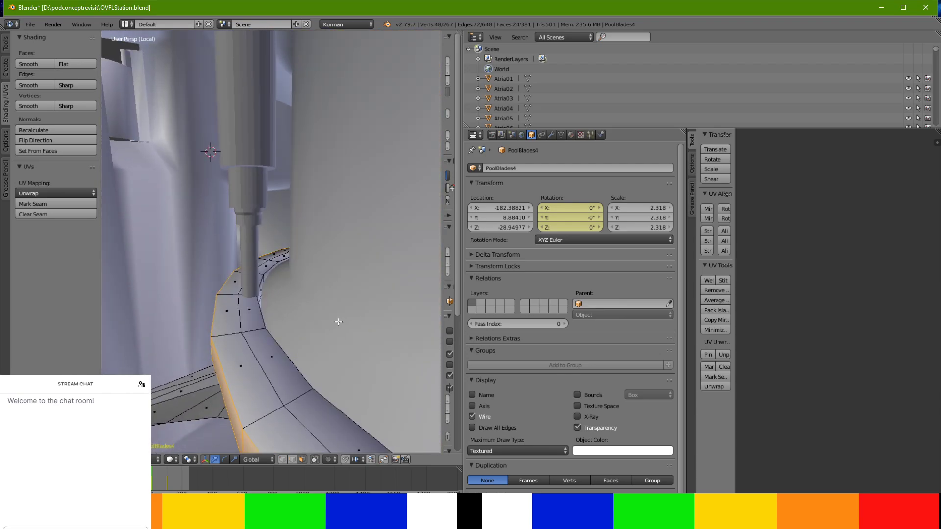
# Leave mesh editing and move the bottlepresstube-upperchamberparent object along X to about -168.985
pyautogui.press('Tab')
pyautogui.rightClick(246, 149)
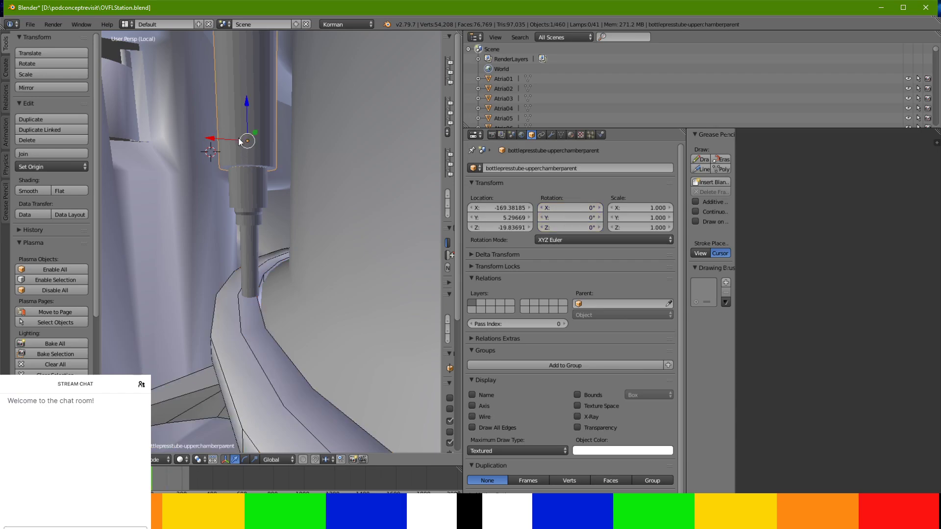
pyautogui.press('g')
pyautogui.press('x')
pyautogui.click(221, 137)
pyautogui.moveTo(221, 138)
pyautogui.mouseDown(button='middle')
pyautogui.moveTo(236, 116)
pyautogui.moveTo(259, 150)
pyautogui.moveTo(263, 219)
pyautogui.moveTo(177, 185)
pyautogui.moveTo(184, 150)
pyautogui.moveTo(177, 148)
pyautogui.mouseUp(button='middle')
pyautogui.press('Tab')
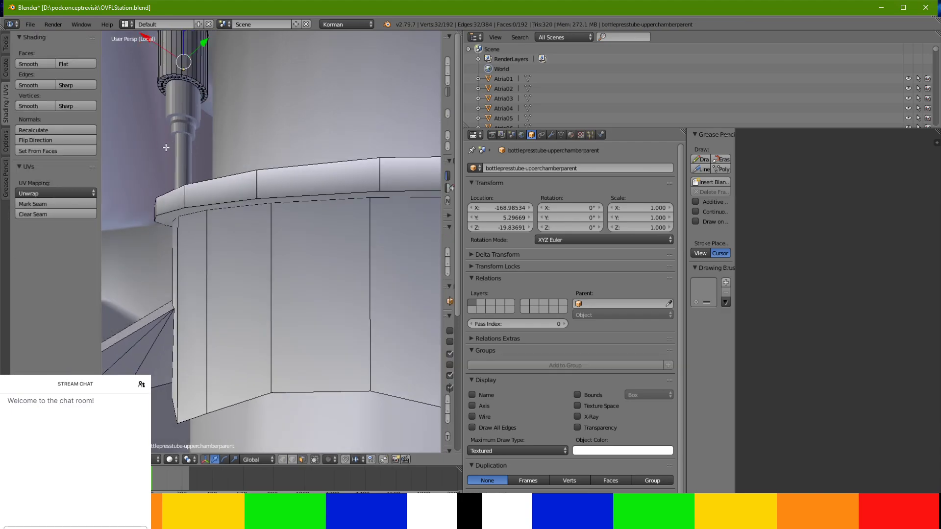
pyautogui.press('Tab')
# Reopen the PoolBlades4 mesh and add the first stretch of the lip's underside faces to the selected outer faces
pyautogui.rightClick(199, 190)
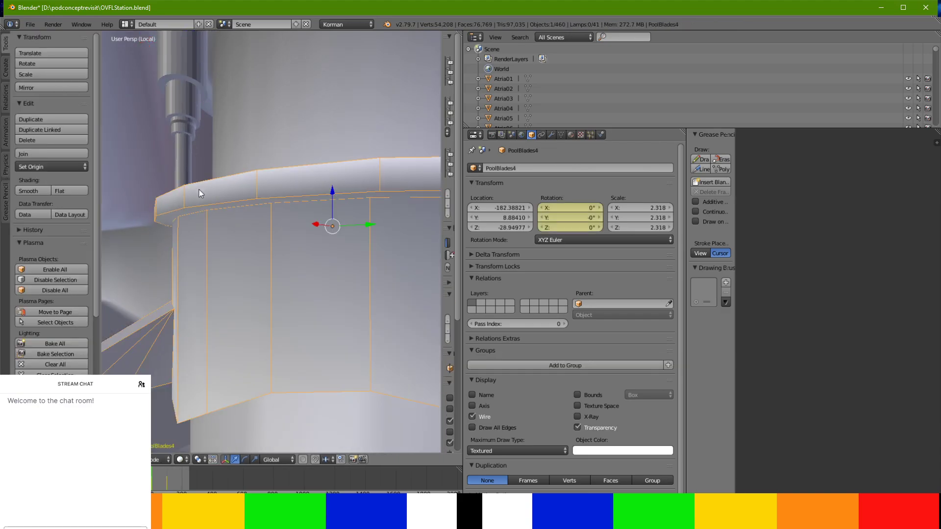
pyautogui.press('Tab')
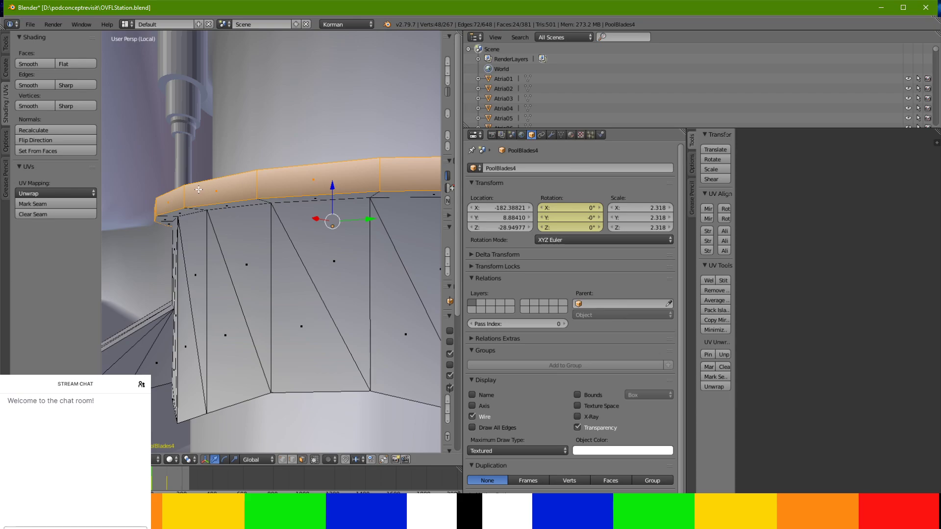
pyautogui.keyDown('shift'); pyautogui.rightClick(388, 203); pyautogui.keyUp('shift')
pyautogui.moveTo(368, 208); pyautogui.dragTo(268, 184, button='middle')
pyautogui.keyDown('shift'); pyautogui.rightClick(269, 121); pyautogui.keyUp('shift')
pyautogui.keyDown('shift'); pyautogui.rightClick(344, 141); pyautogui.keyUp('shift')
pyautogui.moveTo(375, 152); pyautogui.dragTo(267, 142, button='middle')
pyautogui.keyDown('ctrl'); pyautogui.rightClick(292, 126); pyautogui.keyUp('ctrl')
pyautogui.keyDown('ctrl'); pyautogui.rightClick(378, 149); pyautogui.keyUp('ctrl')
pyautogui.keyDown('ctrl'); pyautogui.rightClick(399, 163); pyautogui.keyUp('ctrl')
pyautogui.moveTo(408, 172); pyautogui.dragTo(287, 144, button='middle')
pyautogui.keyDown('ctrl'); pyautogui.rightClick(265, 49); pyautogui.keyUp('ctrl')
pyautogui.moveTo(266, 50); pyautogui.dragTo(206, 171, button='middle')
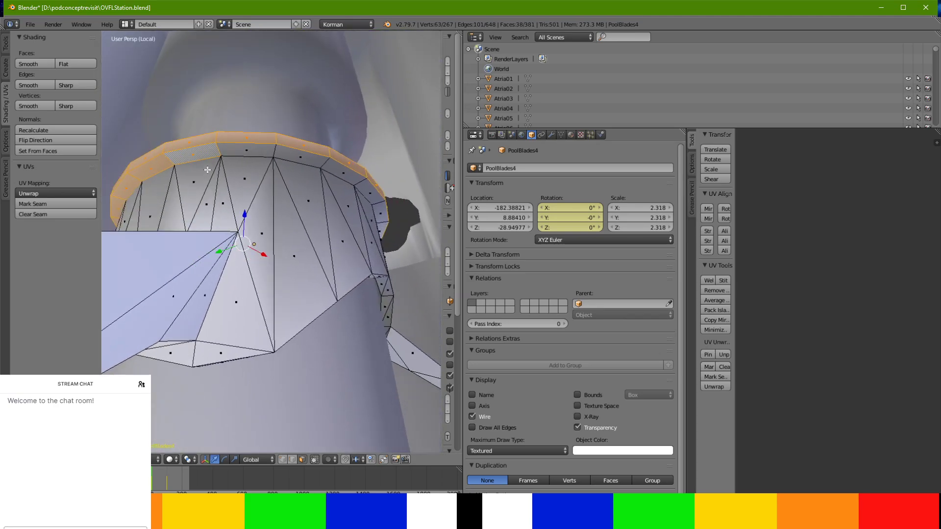
# Extend the selection around the rest of the lip's underside faces
pyautogui.keyDown('ctrl'); pyautogui.rightClick(302, 159); pyautogui.keyUp('ctrl')
pyautogui.keyDown('ctrl'); pyautogui.rightClick(359, 183); pyautogui.keyUp('ctrl')
pyautogui.moveTo(360, 187); pyautogui.dragTo(251, 193, button='middle')
pyautogui.keyDown('ctrl'); pyautogui.rightClick(317, 168); pyautogui.keyUp('ctrl')
pyautogui.keyDown('ctrl'); pyautogui.rightClick(410, 189); pyautogui.keyUp('ctrl')
pyautogui.keyDown('ctrl'); pyautogui.rightClick(429, 211); pyautogui.keyUp('ctrl')
pyautogui.moveTo(427, 211); pyautogui.dragTo(283, 296, button='middle')
pyautogui.keyDown('ctrl'); pyautogui.rightClick(376, 278); pyautogui.keyUp('ctrl')
pyautogui.keyDown('ctrl'); pyautogui.rightClick(373, 279); pyautogui.keyUp('ctrl')
pyautogui.keyDown('ctrl'); pyautogui.rightClick(408, 350); pyautogui.keyUp('ctrl')
pyautogui.keyDown('ctrl'); pyautogui.rightClick(425, 359); pyautogui.keyUp('ctrl')
# Add both rows of top faces to the selection along the first half of the rim
pyautogui.keyDown('ctrl'); pyautogui.rightClick(153, 324); pyautogui.keyUp('ctrl')
pyautogui.moveTo(210, 339); pyautogui.dragTo(139, 336, button='middle')
pyautogui.keyDown('ctrl'); pyautogui.rightClick(255, 347); pyautogui.keyUp('ctrl')
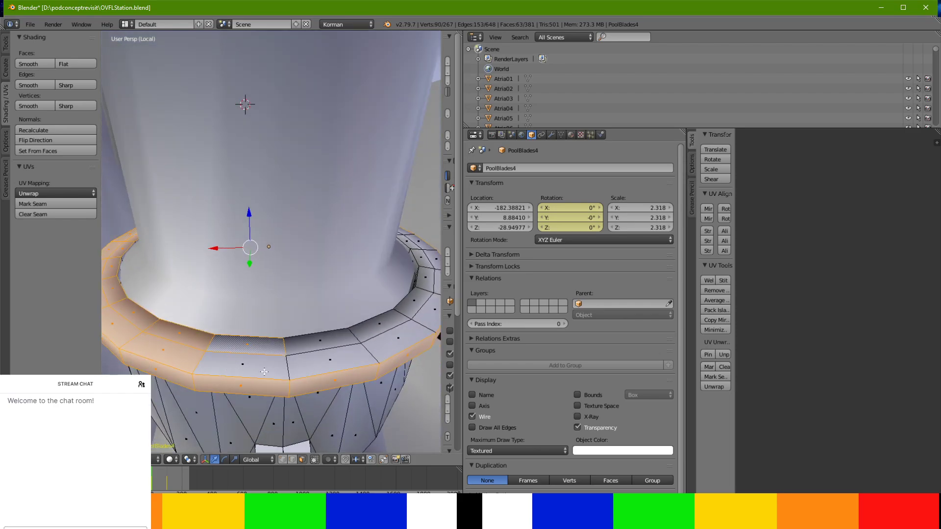
pyautogui.keyDown('ctrl'); pyautogui.rightClick(255, 363); pyautogui.keyUp('ctrl')
pyautogui.keyDown('ctrl'); pyautogui.rightClick(335, 359); pyautogui.keyUp('ctrl')
pyautogui.keyDown('ctrl'); pyautogui.rightClick(349, 338); pyautogui.keyUp('ctrl')
pyautogui.keyDown('ctrl'); pyautogui.rightClick(371, 333); pyautogui.keyUp('ctrl')
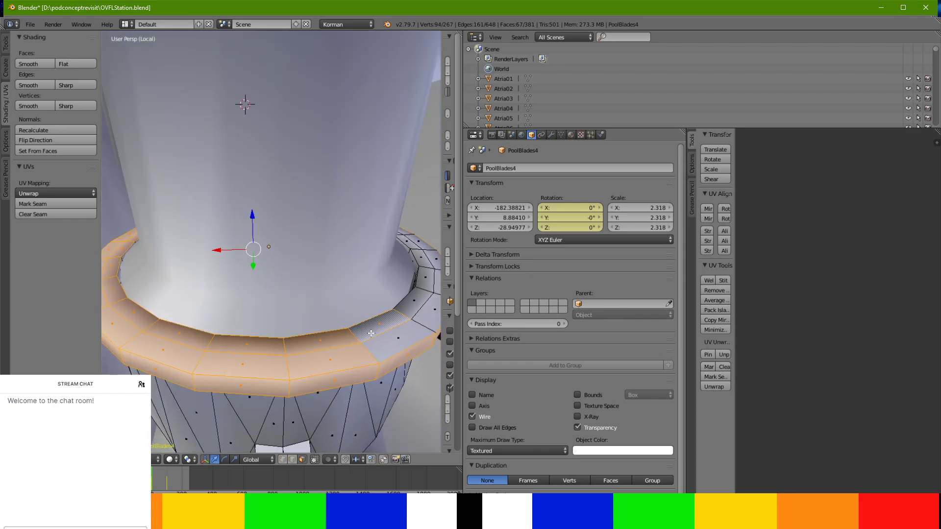
pyautogui.keyDown('shift'); pyautogui.rightClick(412, 342); pyautogui.keyUp('shift')
pyautogui.keyDown('shift'); pyautogui.rightClick(412, 351); pyautogui.keyUp('shift')
pyautogui.keyDown('shift'); pyautogui.rightClick(426, 298); pyautogui.keyUp('shift')
pyautogui.keyDown('shift'); pyautogui.rightClick(433, 309); pyautogui.keyUp('shift')
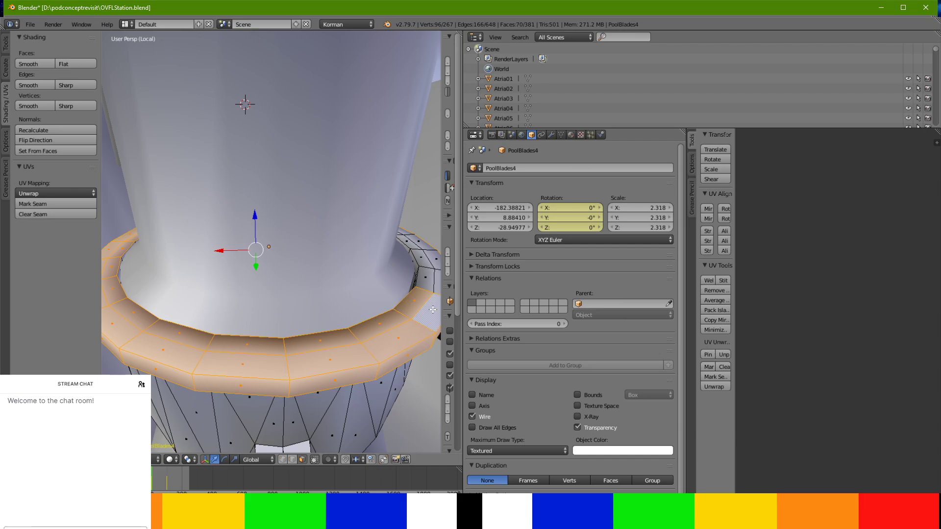
pyautogui.keyDown('shift'); pyautogui.rightClick(425, 273); pyautogui.keyUp('shift')
pyautogui.moveTo(414, 288); pyautogui.dragTo(322, 306, button='middle')
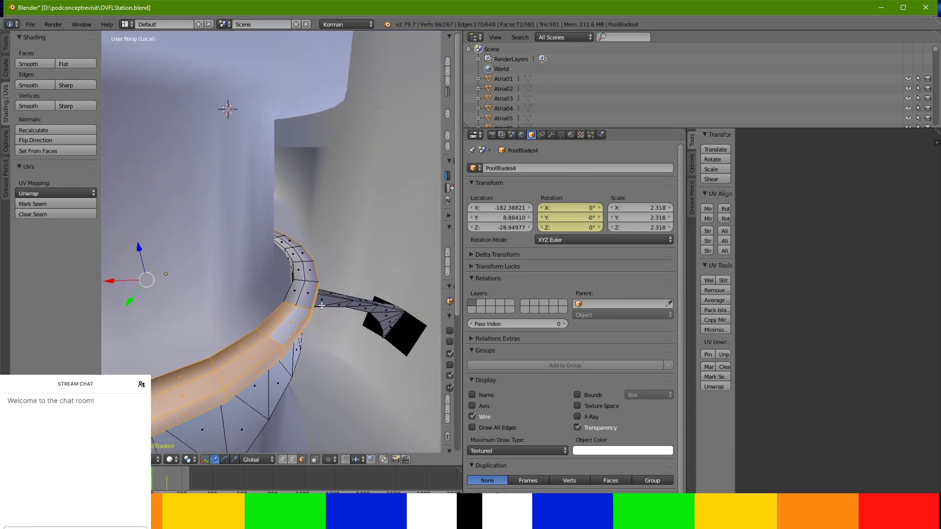
# Continue selecting both rows of top faces until the whole circumference of the rim is covered
pyautogui.keyDown('shift'); pyautogui.rightClick(311, 296); pyautogui.keyUp('shift')
pyautogui.keyDown('shift'); pyautogui.rightClick(296, 291); pyautogui.keyUp('shift')
pyautogui.keyDown('shift'); pyautogui.rightClick(300, 270); pyautogui.keyUp('shift')
pyautogui.keyDown('shift'); pyautogui.rightClick(308, 269); pyautogui.keyUp('shift')
pyautogui.moveTo(308, 270); pyautogui.dragTo(220, 293, button='middle')
pyautogui.keyDown('shift'); pyautogui.rightClick(300, 262); pyautogui.keyUp('shift')
pyautogui.keyDown('shift'); pyautogui.rightClick(301, 263); pyautogui.keyUp('shift')
pyautogui.keyDown('shift'); pyautogui.rightClick(308, 262); pyautogui.keyUp('shift')
pyautogui.keyDown('shift'); pyautogui.rightClick(297, 258); pyautogui.keyUp('shift')
pyautogui.keyDown('ctrl'); pyautogui.rightClick(327, 178); pyautogui.keyUp('ctrl')
pyautogui.moveTo(332, 244); pyautogui.dragTo(180, 278, button='middle')
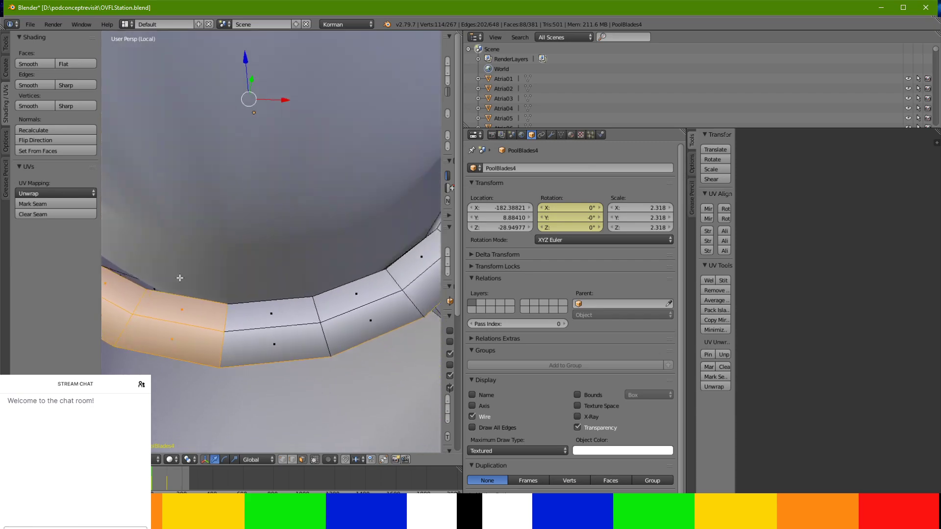
pyautogui.keyDown('ctrl'); pyautogui.rightClick(268, 311); pyautogui.keyUp('ctrl')
pyautogui.keyDown('ctrl'); pyautogui.rightClick(420, 293); pyautogui.keyUp('ctrl')
pyautogui.keyDown('ctrl'); pyautogui.rightClick(374, 285); pyautogui.keyUp('ctrl')
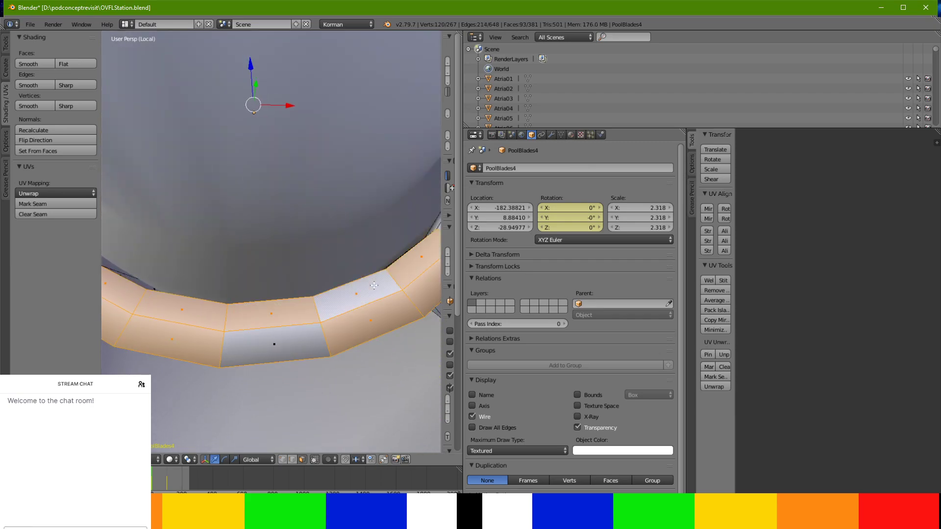
pyautogui.keyDown('ctrl'); pyautogui.rightClick(291, 343); pyautogui.keyUp('ctrl')
pyautogui.moveTo(291, 343); pyautogui.dragTo(160, 356, button='middle')
pyautogui.keyDown('shift'); pyautogui.rightClick(296, 250); pyautogui.keyUp('shift')
pyautogui.keyDown('shift'); pyautogui.rightClick(316, 264); pyautogui.keyUp('shift')
pyautogui.moveTo(316, 264); pyautogui.dragTo(357, 239, button='middle')
pyautogui.keyDown('shift'); pyautogui.rightClick(338, 241); pyautogui.keyUp('shift')
# Add the inner wall faces all around the raised rim to the selection
pyautogui.keyDown('ctrl'); pyautogui.rightClick(115, 217); pyautogui.keyUp('ctrl')
pyautogui.moveTo(115, 217); pyautogui.dragTo(182, 192, button='middle')
pyautogui.keyDown('ctrl'); pyautogui.rightClick(172, 188); pyautogui.keyUp('ctrl')
pyautogui.moveTo(112, 191); pyautogui.dragTo(372, 257, button='middle')
pyautogui.keyDown('ctrl'); pyautogui.rightClick(156, 231); pyautogui.keyUp('ctrl')
pyautogui.keyDown('ctrl'); pyautogui.rightClick(215, 204); pyautogui.keyUp('ctrl')
pyautogui.moveTo(215, 204); pyautogui.dragTo(182, 303, button='middle')
pyautogui.keyDown('ctrl'); pyautogui.rightClick(304, 247); pyautogui.keyUp('ctrl')
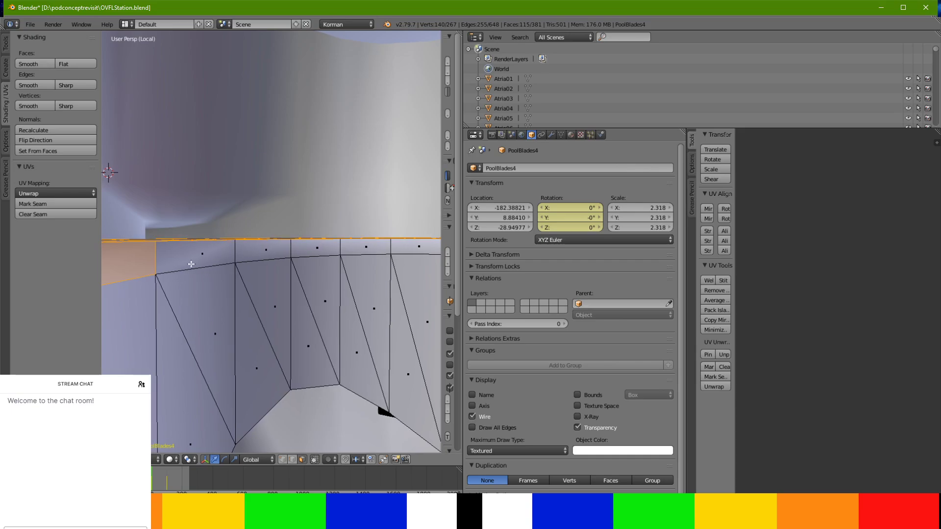
pyautogui.keyDown('ctrl'); pyautogui.rightClick(190, 265); pyautogui.keyUp('ctrl')
pyautogui.moveTo(210, 275); pyautogui.dragTo(446, 339, button='middle')
# Separate the selected rim faces from PoolBlades4 into their own object and leave mesh editing
pyautogui.scroll(-10, 446, 339)
pyautogui.moveTo(415, 304); pyautogui.dragTo(169, 299, button='middle')
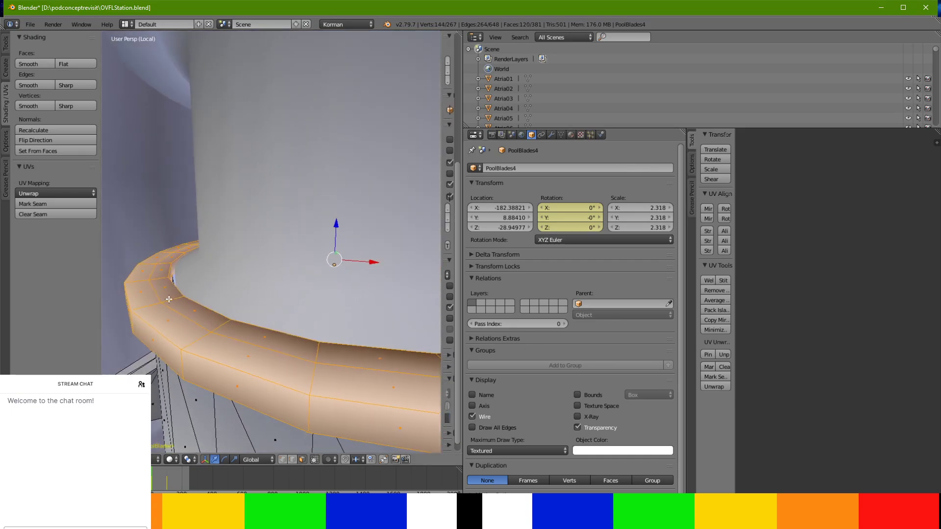
pyautogui.moveTo(227, 301); pyautogui.dragTo(196, 302, button='middle')
pyautogui.press('p')
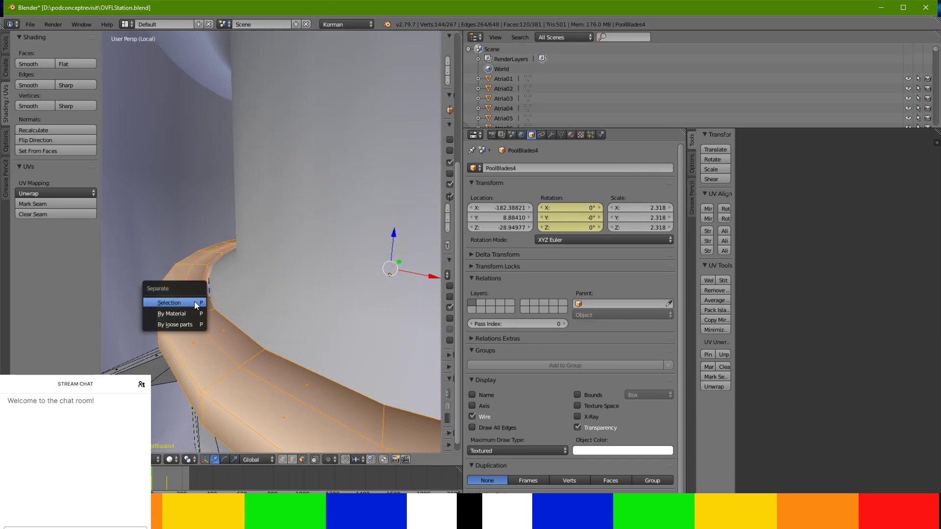
pyautogui.click(194, 301)
pyautogui.press('Tab')
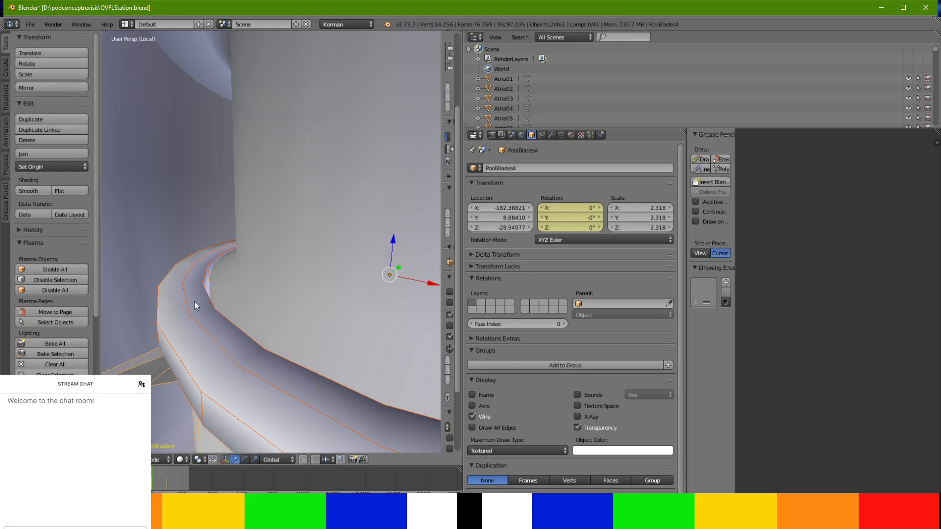
# Select the separated rim object PoolBlades4.001 and delete its rotation keyframes
pyautogui.rightClick(178, 296)
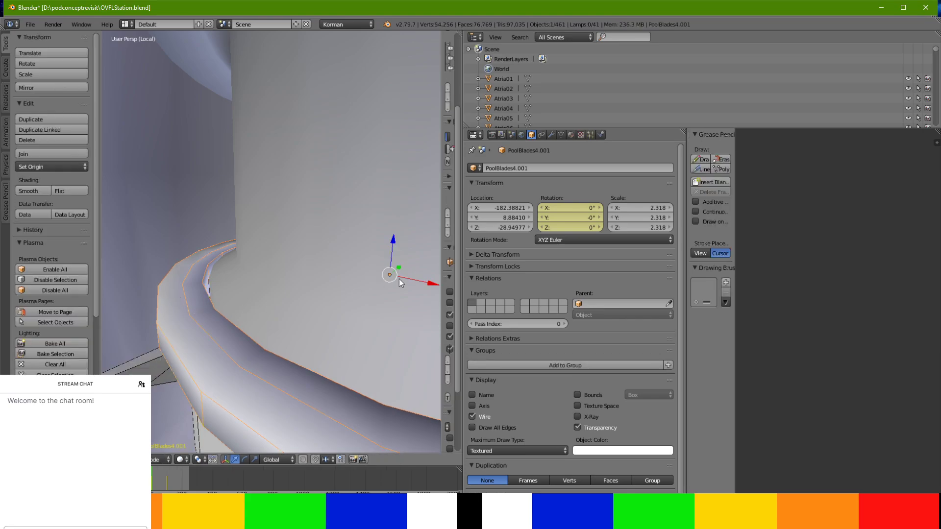
pyautogui.hotkey('alt', 'i')
pyautogui.press('Down')
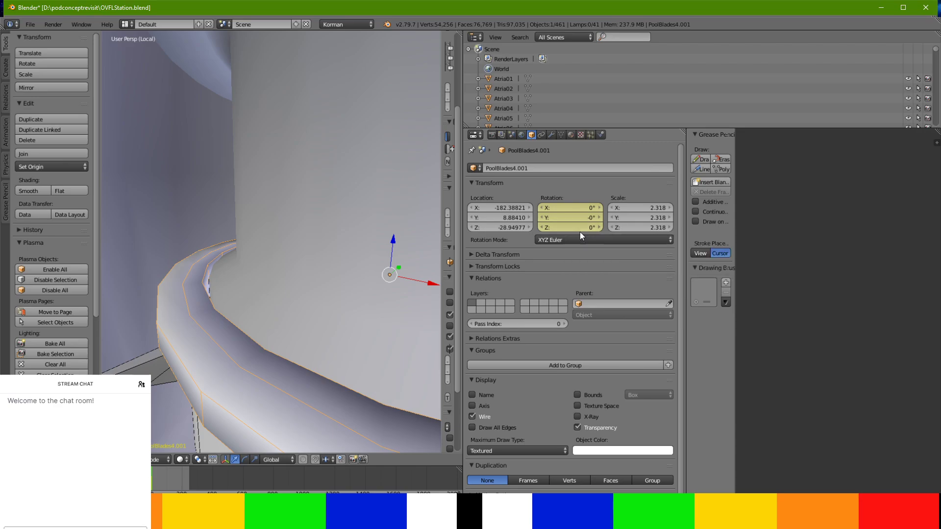
pyautogui.hotkey('alt', 'i')
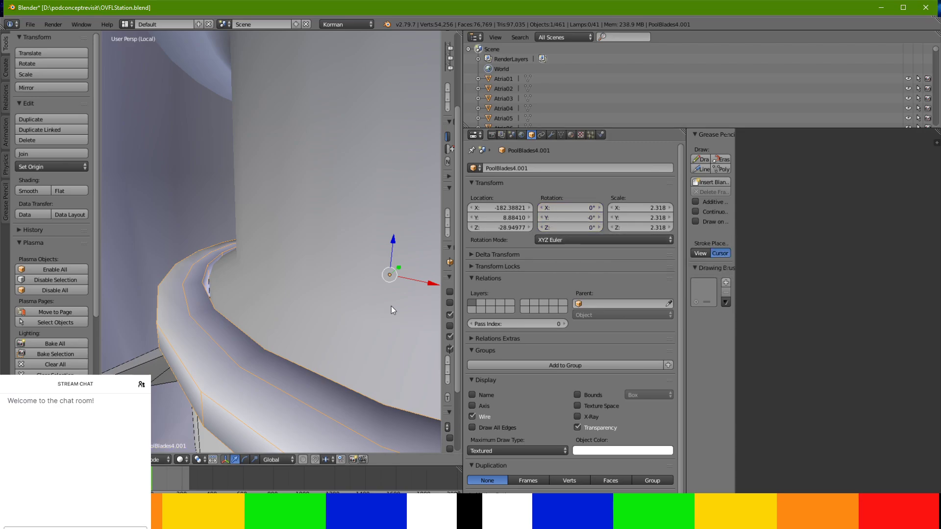
# Show the Plasma modifiers of PoolBlades4.001 and remove its Blending modifier
pyautogui.moveTo(336, 283); pyautogui.dragTo(356, 269, button='middle')
pyautogui.moveTo(599, 127); pyautogui.dragTo(598, 129)
pyautogui.click(601, 136)
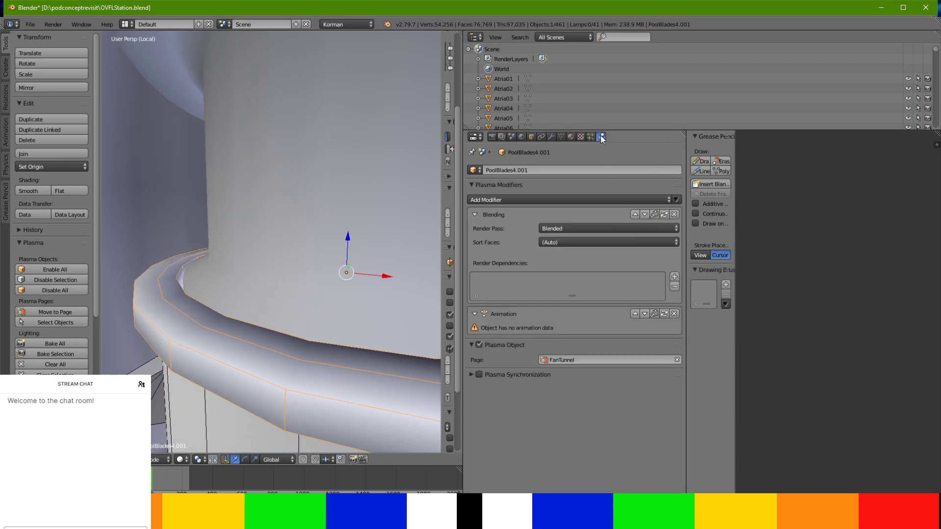
pyautogui.click(675, 215)
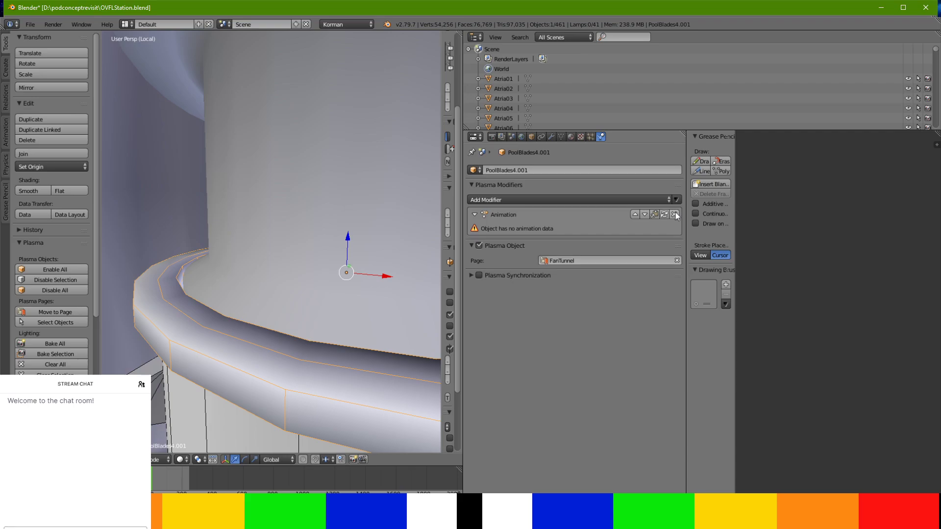
# Remove the Animation modifier from PoolBlades4.001 and select PoolBlades4 to check its animation settings
pyautogui.click(675, 215)
pyautogui.moveTo(422, 236); pyautogui.dragTo(239, 211, button='middle')
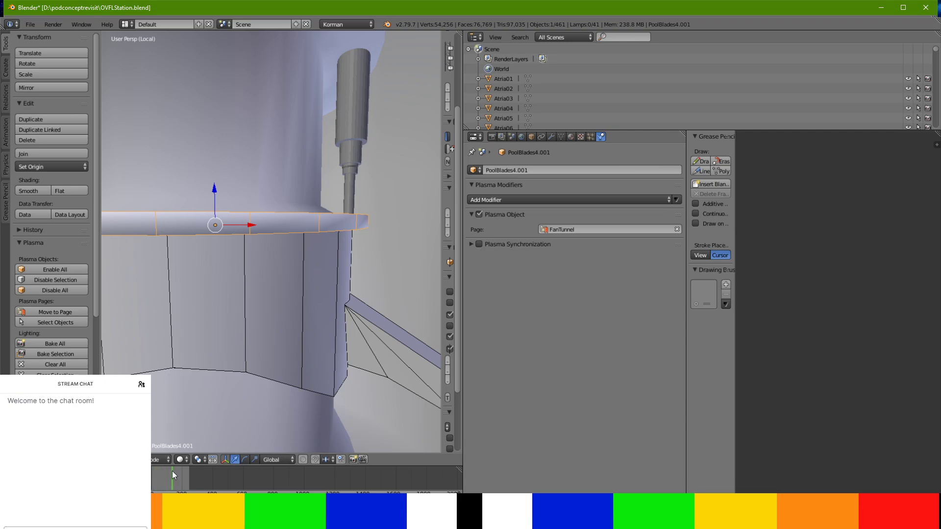
pyautogui.rightClick(278, 348)
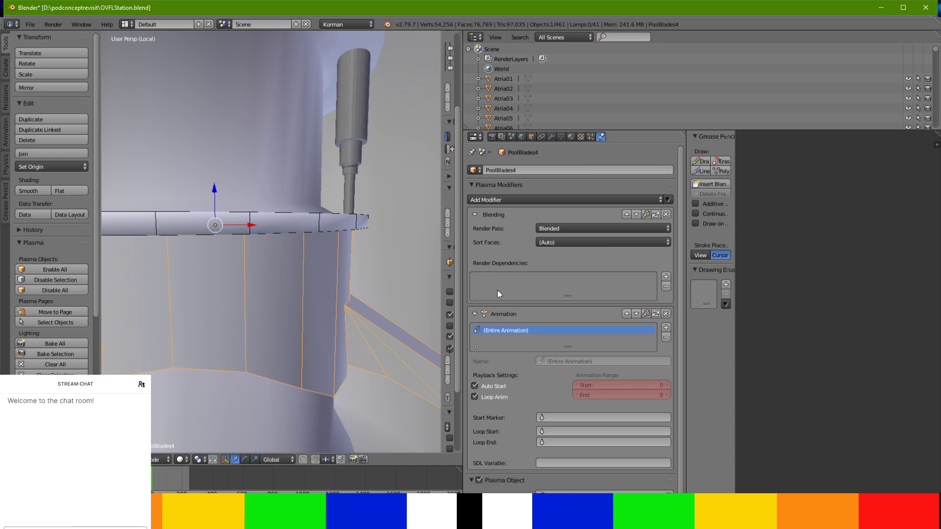
# Undo the Plasma modifier removals and the deletion of the rotation keyframes on the separated rim object
pyautogui.hotkey('ctrl', 'z')
pyautogui.hotkey('ctrl', 'z')
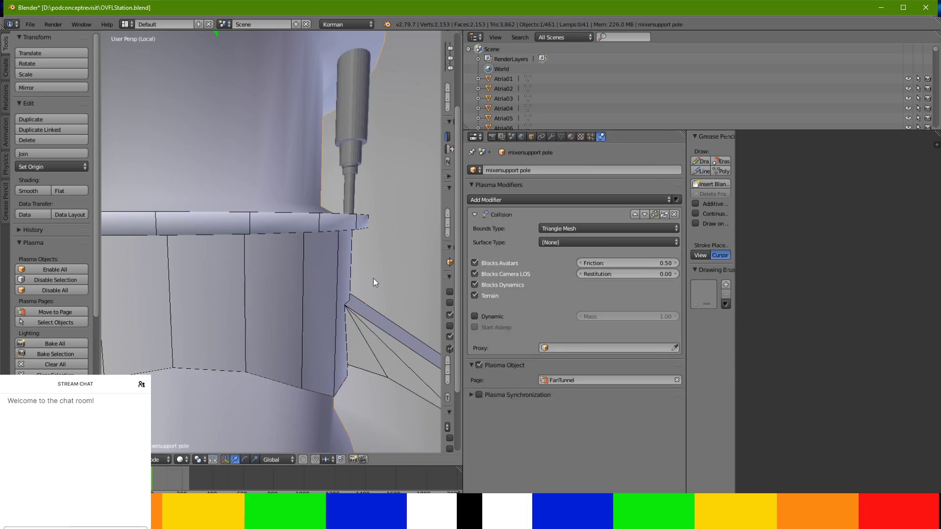
pyautogui.hotkey('ctrl', 'z')
pyautogui.hotkey('ctrl', 'z')
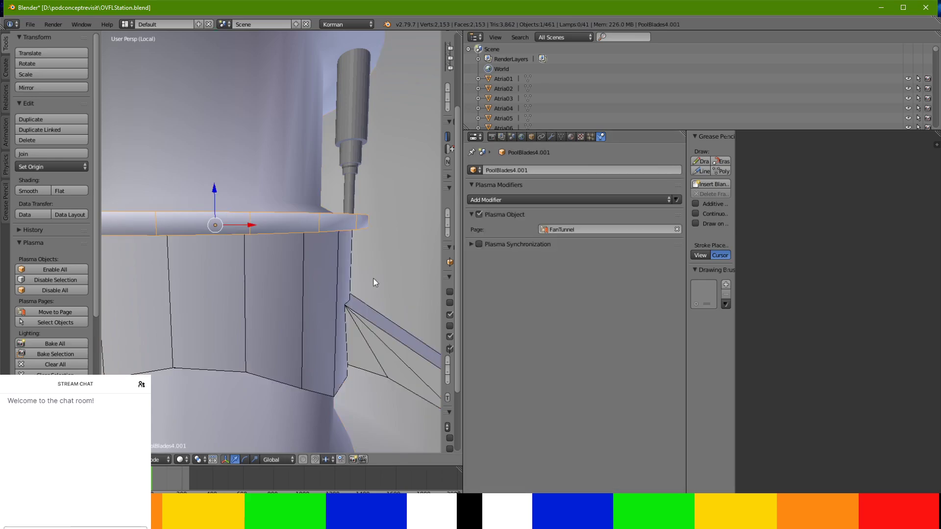
pyautogui.hotkey('ctrl', 'z')
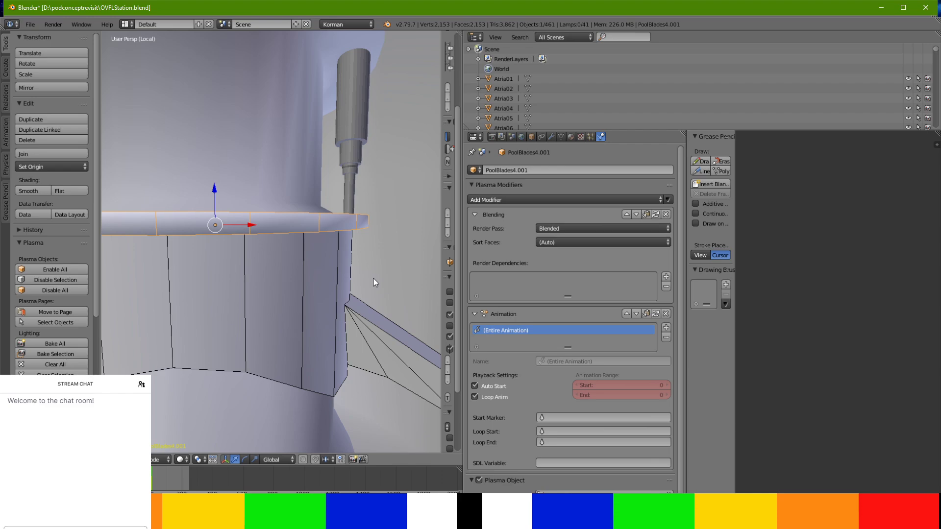
pyautogui.hotkey('ctrl', 'z')
# Remove the Blending modifier from PoolBlades4.001 while keeping its Animation modifier
pyautogui.rightClick(323, 281)
pyautogui.rightClick(319, 228)
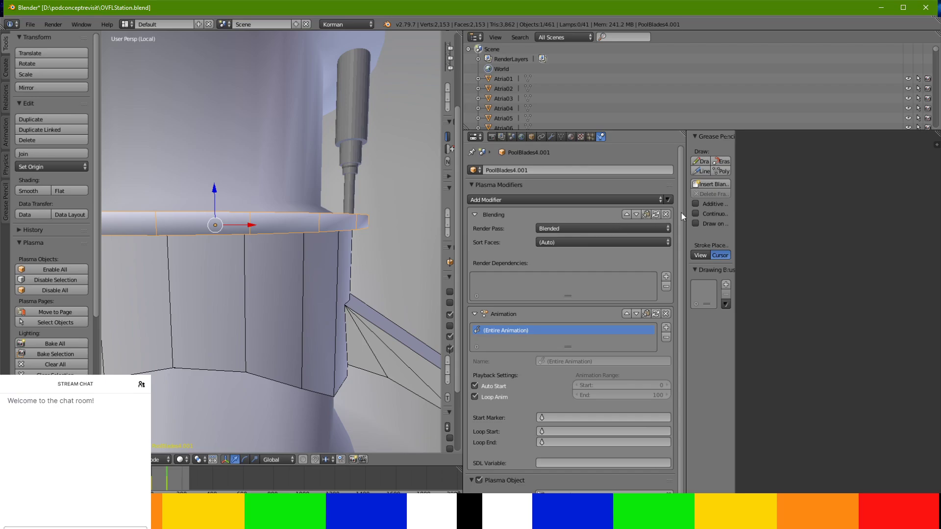
pyautogui.rightClick(279, 292)
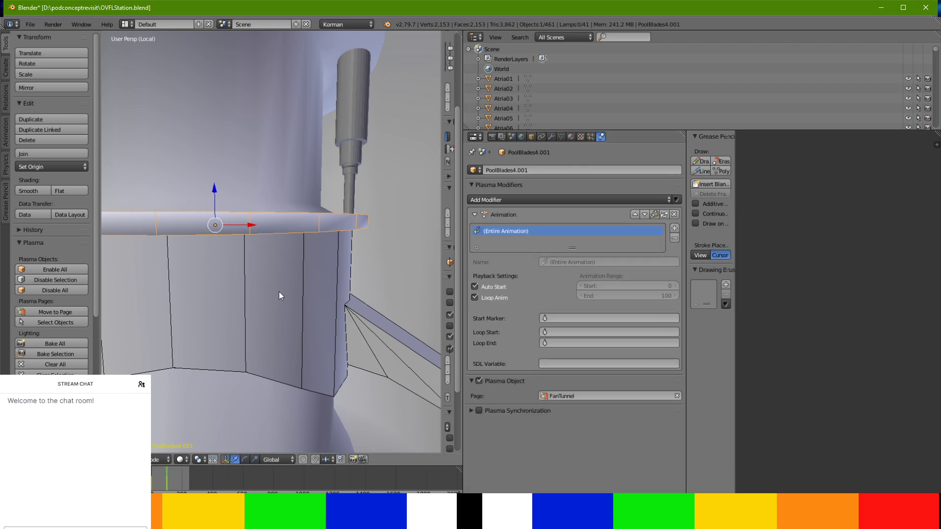
pyautogui.rightClick(294, 227)
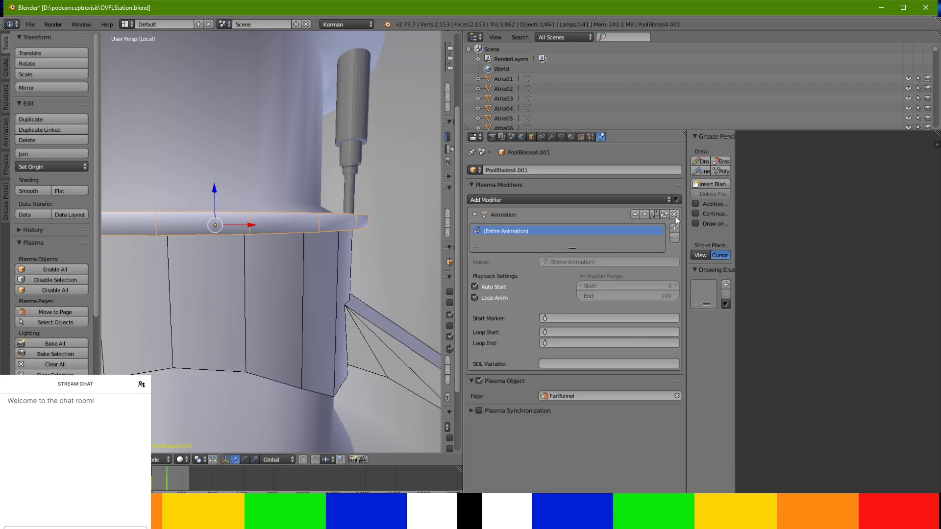
# Turn off Auto Start and Loop Anim in the Animation modifier of PoolBlades4.001
pyautogui.rightClick(315, 300)
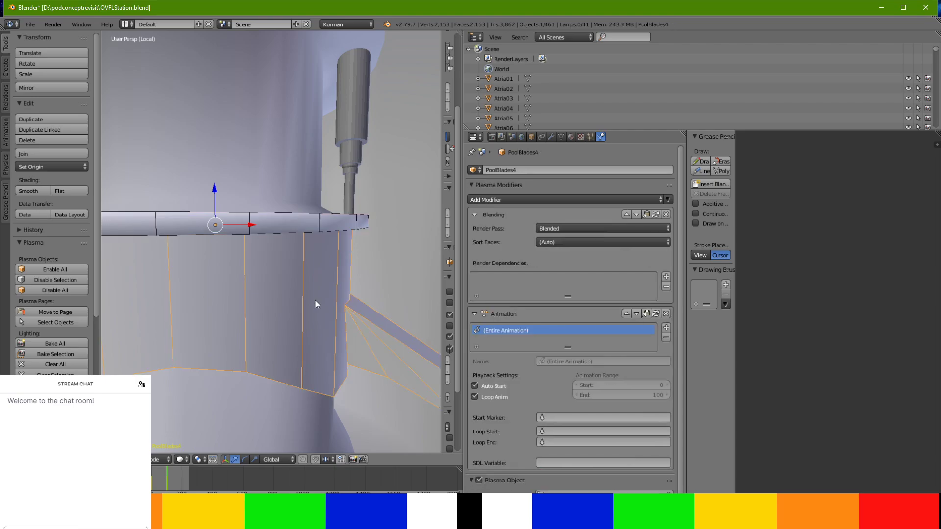
pyautogui.rightClick(325, 228)
pyautogui.moveTo(326, 242)
pyautogui.mouseDown(button='middle')
pyautogui.moveTo(307, 272)
pyautogui.moveTo(186, 274)
pyautogui.moveTo(299, 270)
pyautogui.moveTo(296, 281)
pyautogui.moveTo(319, 258)
pyautogui.moveTo(318, 238)
pyautogui.mouseUp(button='middle')
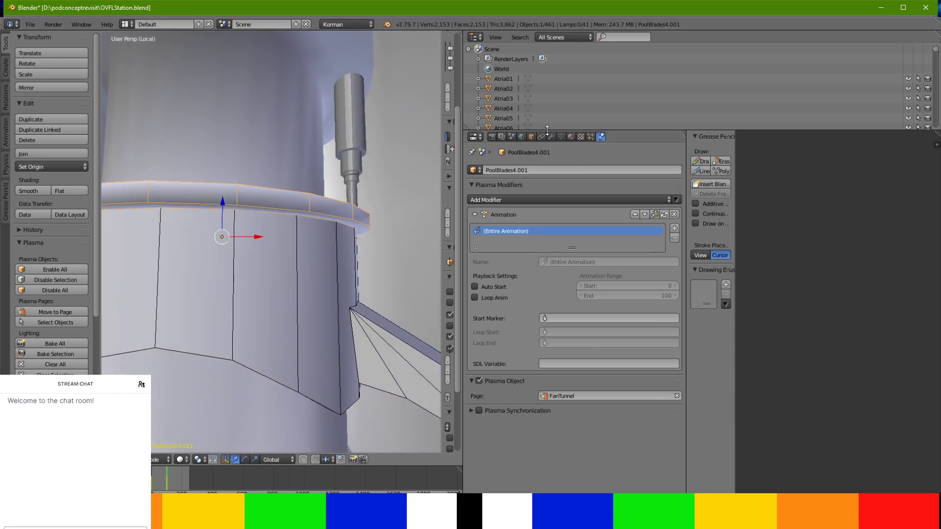
# Show the object transform settings and compare the keyframed rotation of PoolBlades4.001 and PoolBlades4
pyautogui.click(531, 137)
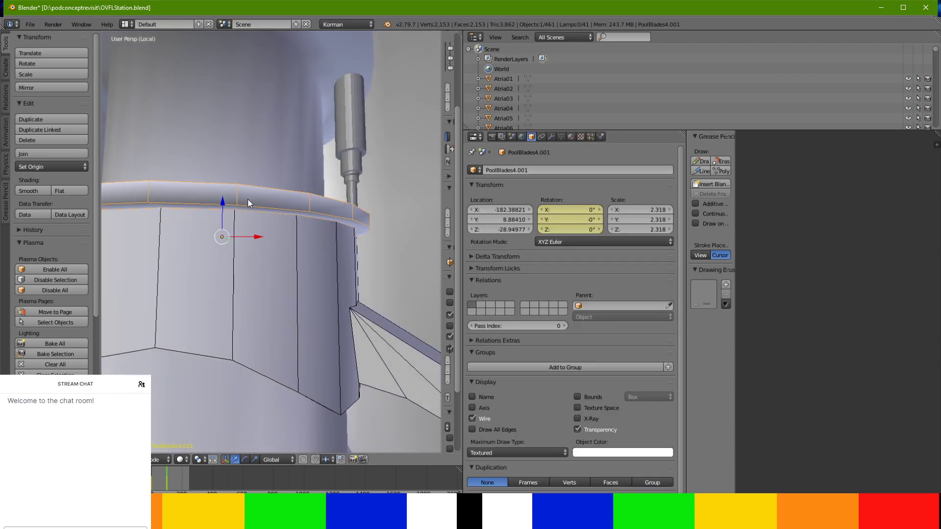
pyautogui.moveTo(248, 199); pyautogui.dragTo(284, 277, button='middle')
pyautogui.rightClick(284, 277)
pyautogui.rightClick(283, 229)
pyautogui.rightClick(293, 266)
pyautogui.rightClick(288, 228)
pyautogui.moveTo(288, 228); pyautogui.dragTo(269, 236, button='middle')
# Scrub through the timeline and inspect how the rim and blades sit around the support pole
pyautogui.moveTo(168, 472)
pyautogui.mouseDown()
pyautogui.moveTo(151, 471)
pyautogui.moveTo(166, 468)
pyautogui.moveTo(161, 478)
pyautogui.moveTo(197, 491)
pyautogui.moveTo(242, 472)
pyautogui.moveTo(415, 487)
pyautogui.moveTo(305, 472)
pyautogui.moveTo(292, 487)
pyautogui.moveTo(433, 479)
pyautogui.moveTo(153, 478)
pyautogui.mouseUp()
pyautogui.scroll(-5, 216, 478)
pyautogui.scroll(-6, 407, 483)
pyautogui.press('Up')
pyautogui.moveTo(235, 348); pyautogui.dragTo(421, 386, button='middle')
pyautogui.scroll(-2, 422, 386)
pyautogui.keyDown('shift'); pyautogui.moveTo(317, 304); pyautogui.dragTo(358, 332, button='middle'); pyautogui.keyUp('shift')
pyautogui.moveTo(399, 260); pyautogui.dragTo(406, 317, button='middle')
pyautogui.hotkey('alt', 'Tab')
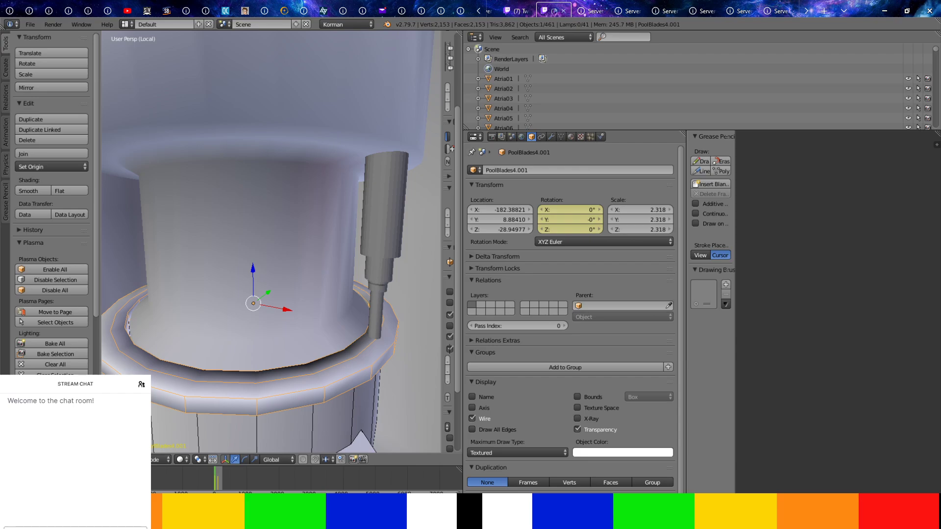
pyautogui.hotkey('alt', 'Tab')
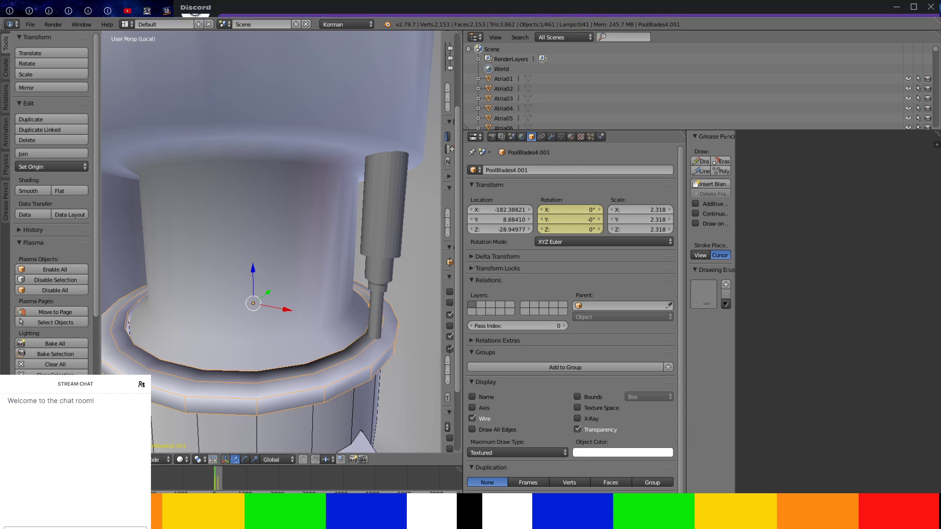
pyautogui.hotkey('alt', 'Tab')
# Select the upper chamber, extension and inner parts of the press tube and inspect where they meet the rim
pyautogui.moveTo(338, 369); pyautogui.dragTo(294, 342, button='middle')
pyautogui.scroll(6, 289, 333)
pyautogui.rightClick(302, 251)
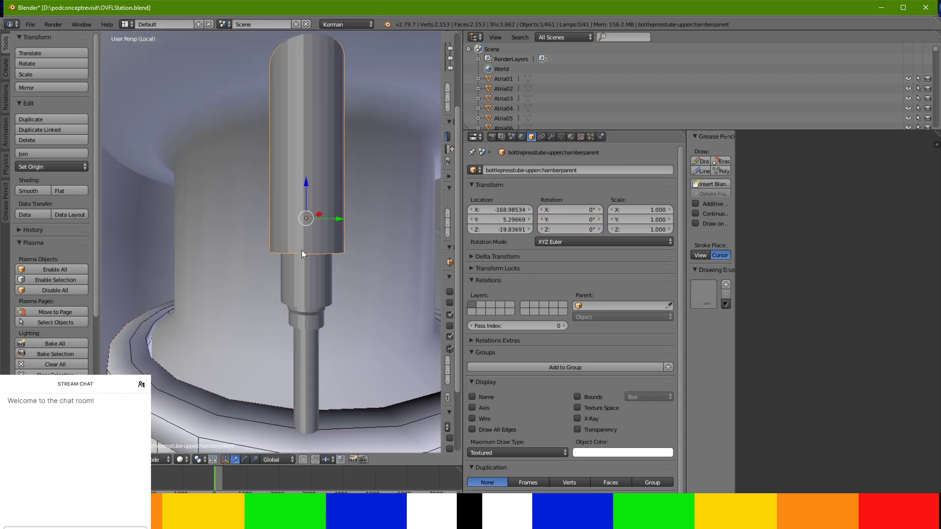
pyautogui.moveTo(310, 346); pyautogui.dragTo(337, 320, button='middle')
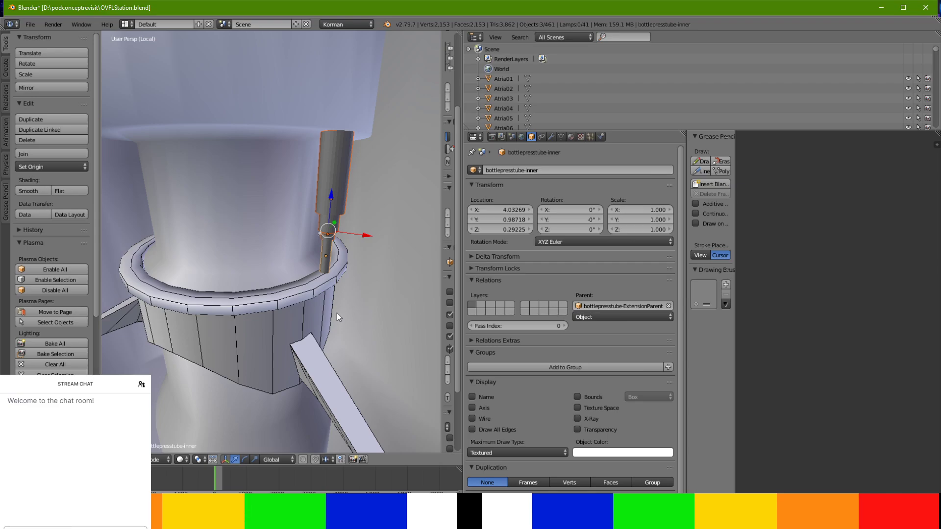
pyautogui.scroll(5, 337, 314)
pyautogui.moveTo(337, 314); pyautogui.dragTo(221, 230, button='middle')
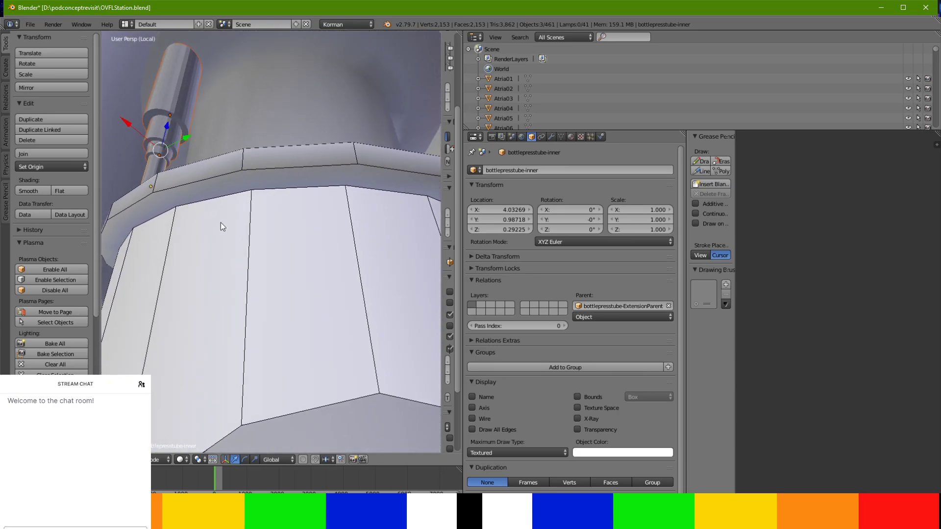
# Select PoolBlades4 and remove the Blending modifier from its Plasma modifiers
pyautogui.rightClick(233, 168)
pyautogui.moveTo(230, 169); pyautogui.dragTo(328, 268, button='middle')
pyautogui.rightClick(302, 360)
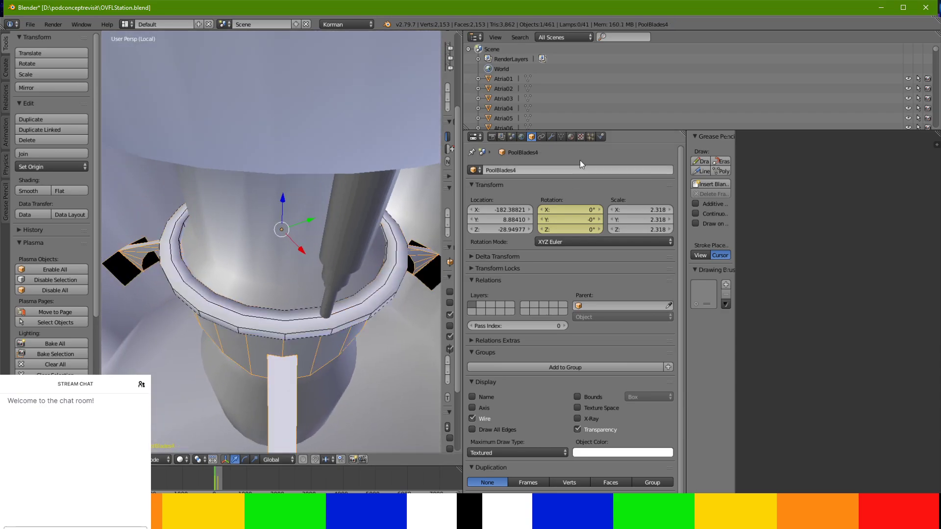
pyautogui.click(601, 137)
pyautogui.click(665, 215)
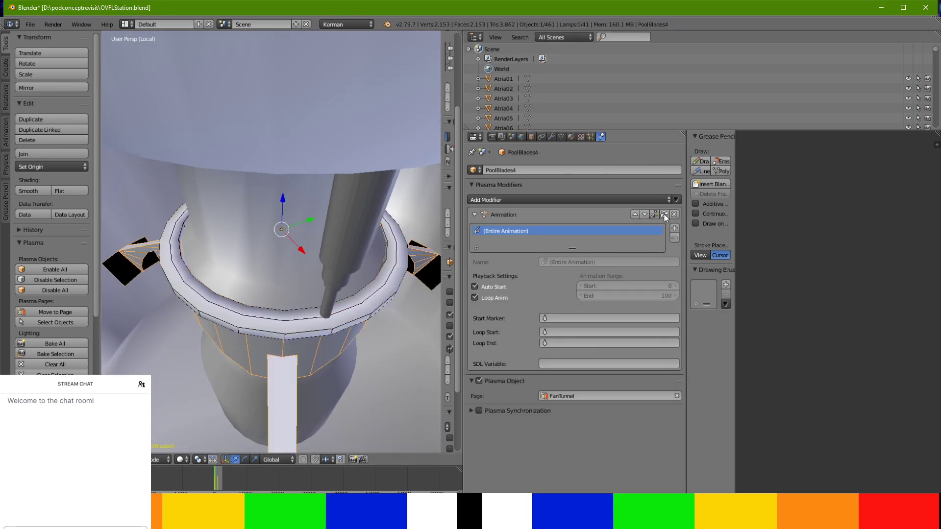
# Duplicate the three press tube parts and place the copy on the opposite side of the support pole
pyautogui.moveTo(291, 269); pyautogui.dragTo(316, 262, button='middle')
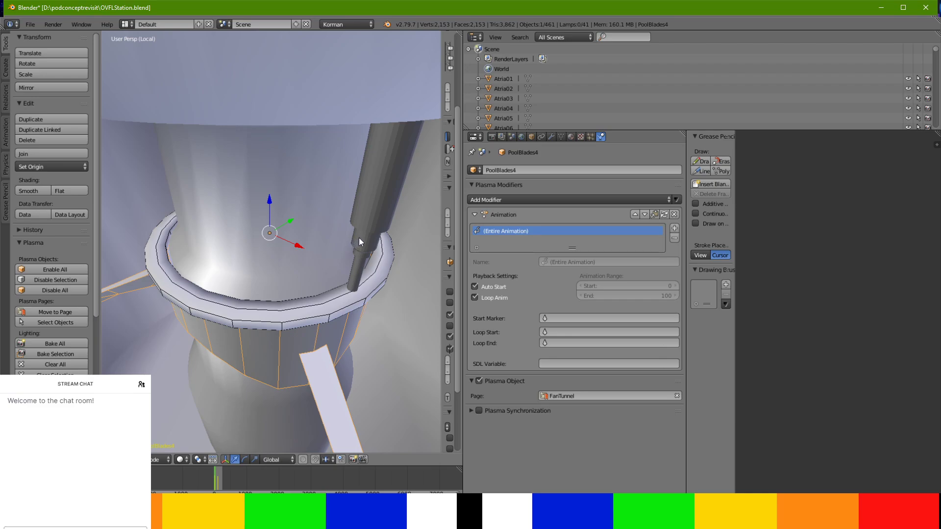
pyautogui.moveTo(338, 305); pyautogui.dragTo(325, 297, button='middle')
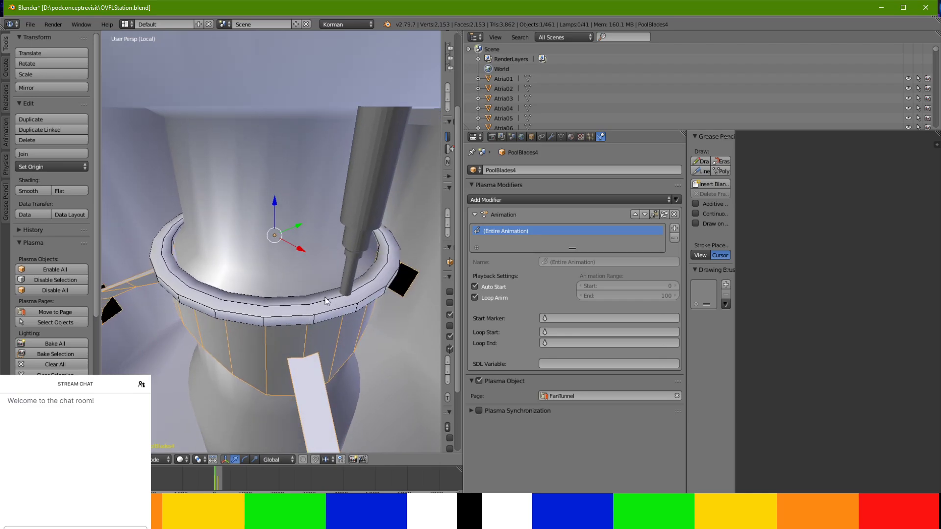
pyautogui.rightClick(346, 290)
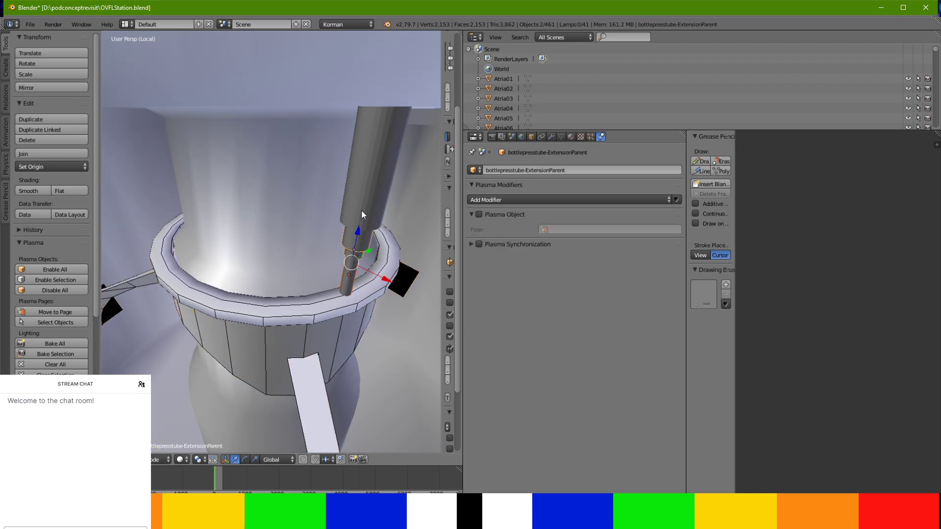
pyautogui.moveTo(362, 215)
pyautogui.mouseDown(button='middle')
pyautogui.moveTo(309, 231)
pyautogui.moveTo(348, 230)
pyautogui.moveTo(323, 233)
pyautogui.moveTo(353, 204)
pyautogui.moveTo(378, 219)
pyautogui.moveTo(372, 187)
pyautogui.moveTo(371, 205)
pyautogui.mouseUp(button='middle')
pyautogui.click(41, 119)
pyautogui.rightClick(260, 165)
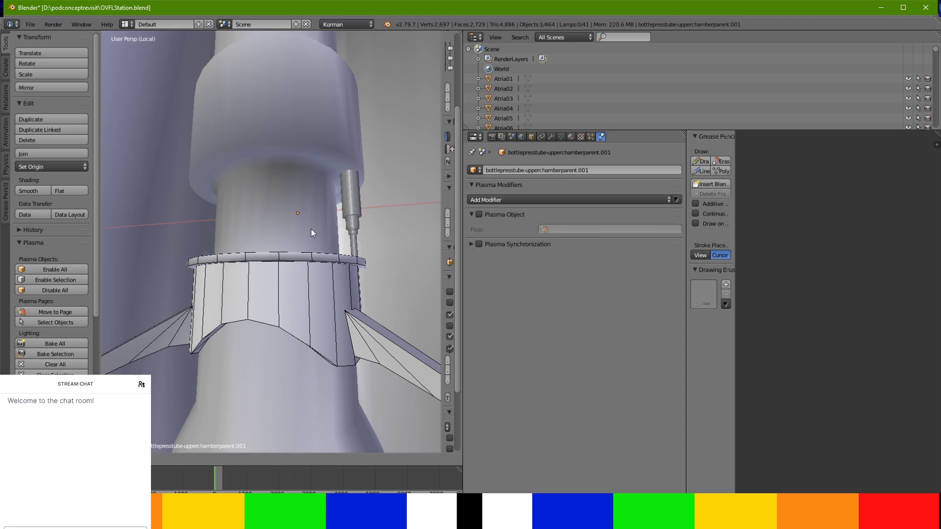
pyautogui.moveTo(240, 230); pyautogui.dragTo(227, 230)
pyautogui.moveTo(226, 230); pyautogui.dragTo(276, 258, button='middle')
pyautogui.scroll(3, 284, 243)
pyautogui.scroll(1, 301, 241)
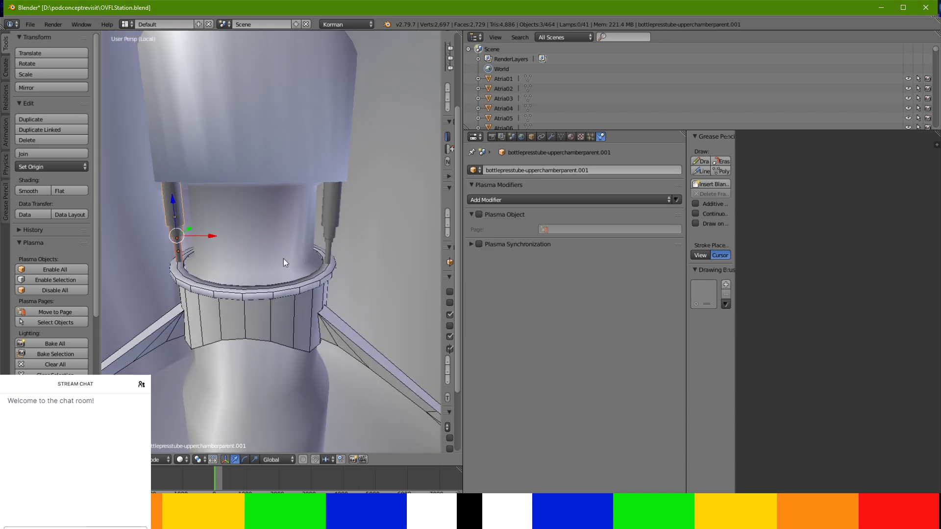
# Select both press tubes, duplicate them and rotate the copies around the support pole beside the originals
pyautogui.keyDown('shift'); pyautogui.rightClick(330, 258); pyautogui.keyUp('shift')
pyautogui.moveTo(333, 221); pyautogui.dragTo(114, 225, button='middle')
pyautogui.moveTo(244, 275); pyautogui.dragTo(163, 246, button='middle')
pyautogui.click(54, 119)
pyautogui.click(237, 206)
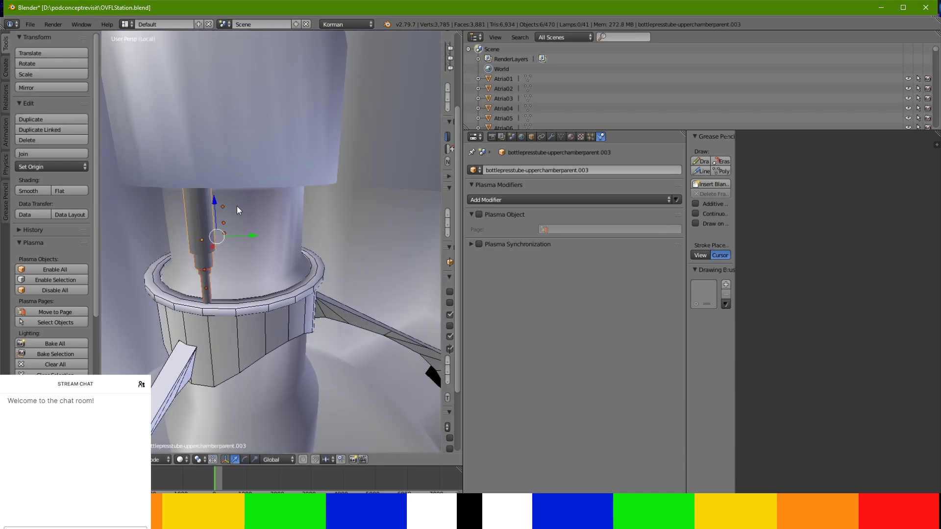
pyautogui.click(302, 224)
pyautogui.moveTo(298, 221); pyautogui.dragTo(298, 258, button='middle')
pyautogui.scroll(2, 213, 225)
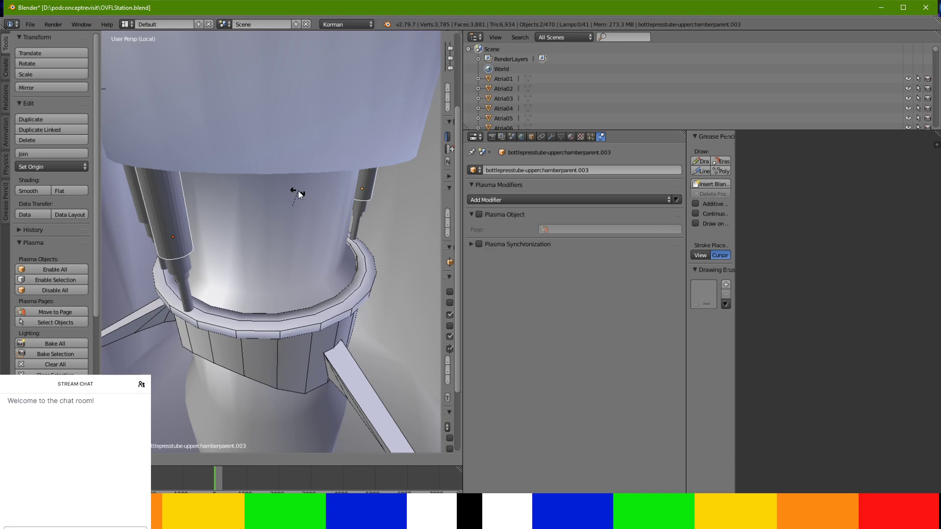
pyautogui.moveTo(298, 199); pyautogui.dragTo(382, 174, button='middle')
# Apply Rotation & Scale to the two newly duplicated press tubes
pyautogui.hotkey('ctrl', 'a')
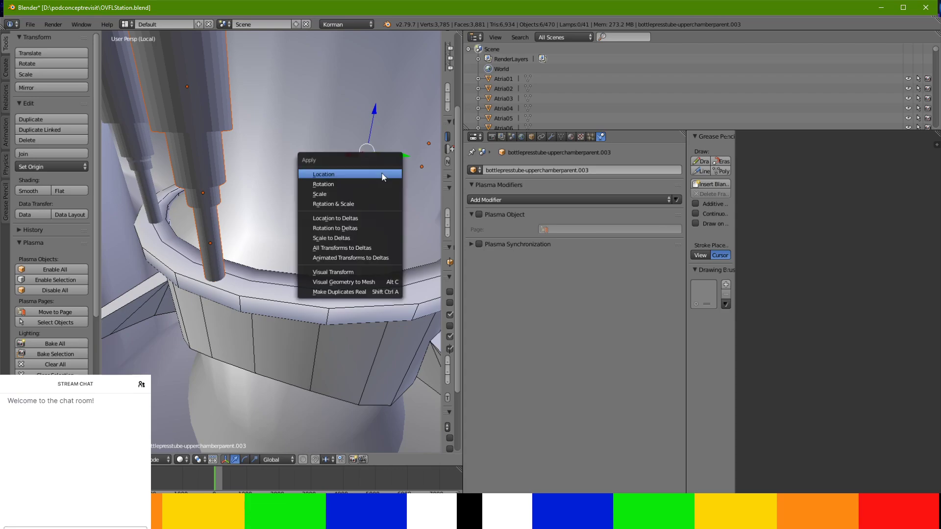
pyautogui.click(365, 203)
pyautogui.moveTo(343, 213); pyautogui.dragTo(330, 234, button='middle')
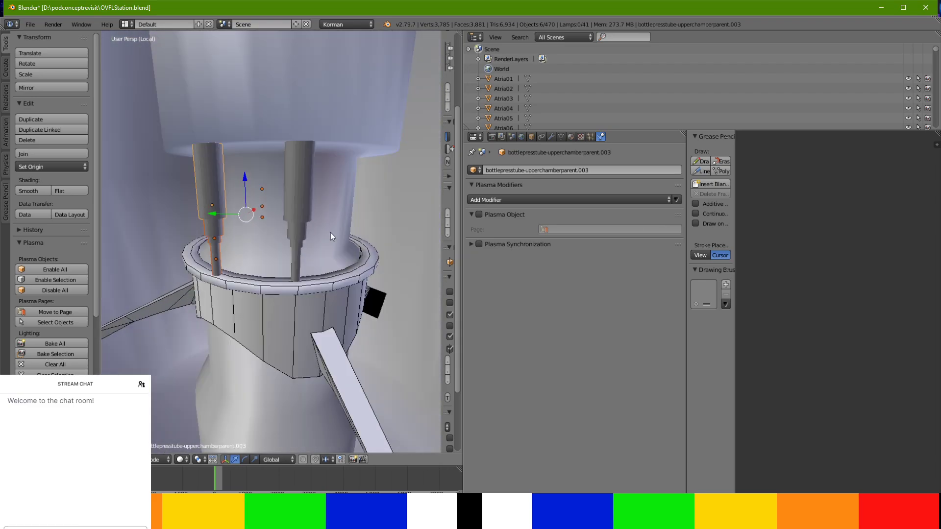
# Add the other two press tubes to the selection, duplicate all four and rotate the copies 90° about the Z axis
pyautogui.keyDown('shift'); pyautogui.rightClick(295, 260); pyautogui.keyUp('shift')
pyautogui.moveTo(295, 261); pyautogui.dragTo(189, 266, button='middle')
pyautogui.keyDown('shift'); pyautogui.rightClick(276, 238); pyautogui.keyUp('shift')
pyautogui.moveTo(275, 238); pyautogui.dragTo(259, 255, button='middle')
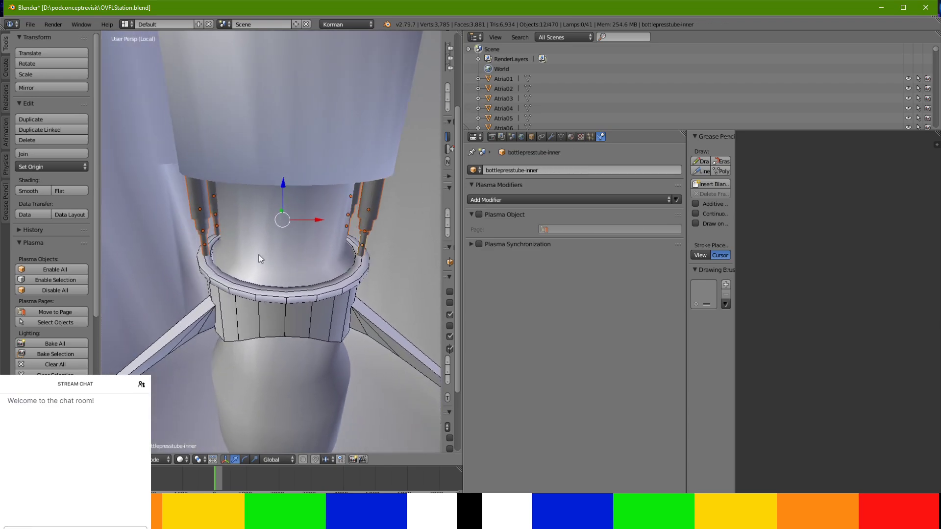
pyautogui.click(44, 129)
pyautogui.rightClick(47, 122)
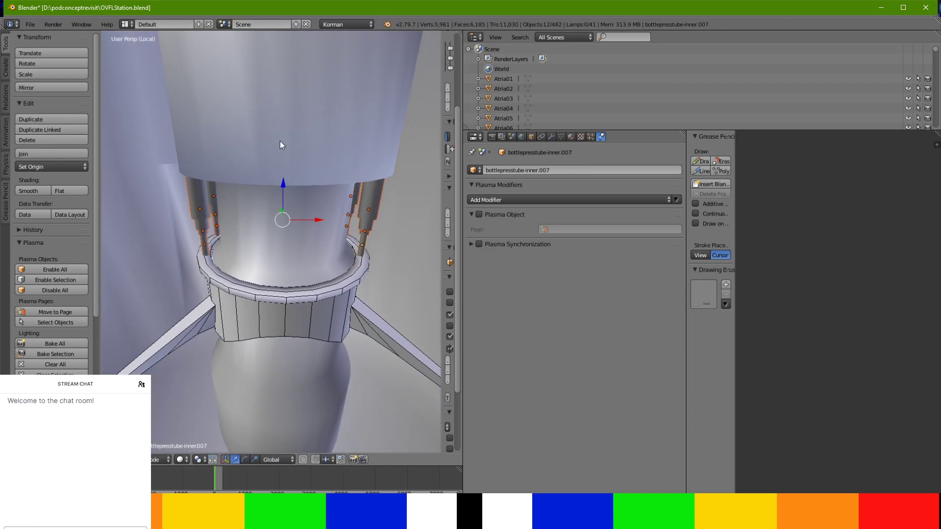
pyautogui.write('rz90')
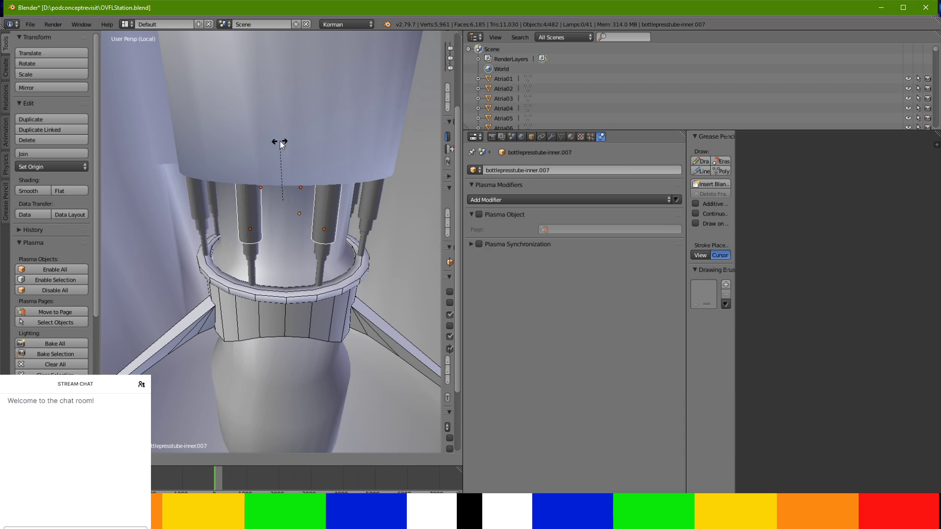
# Apply the transforms of the four press tube copies rotated around the pole
pyautogui.moveTo(282, 196); pyautogui.dragTo(230, 232, button='middle')
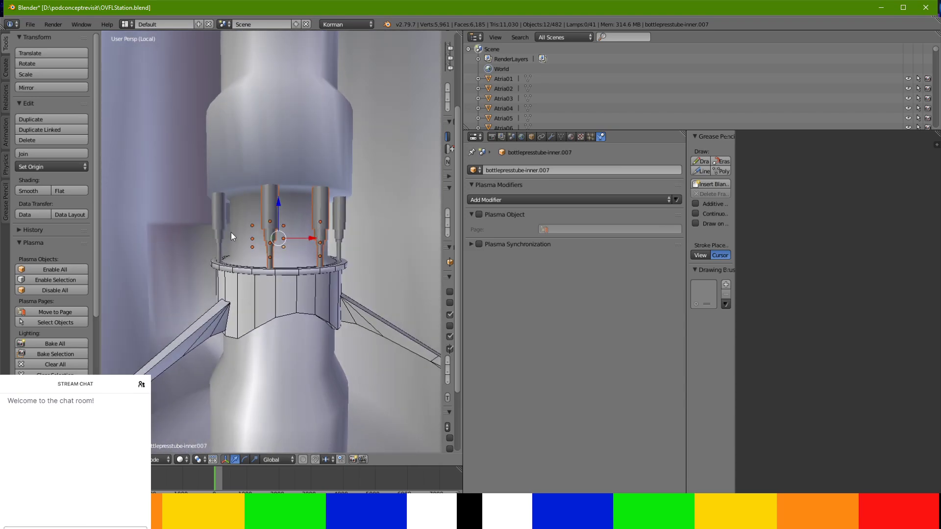
pyautogui.scroll(5, 231, 232)
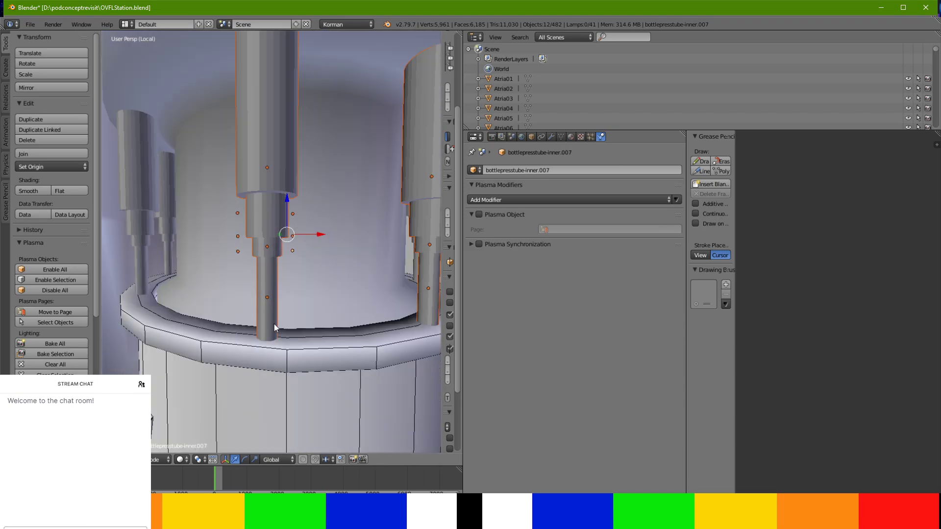
pyautogui.hotkey('ctrl', 'a')
pyautogui.click(274, 324)
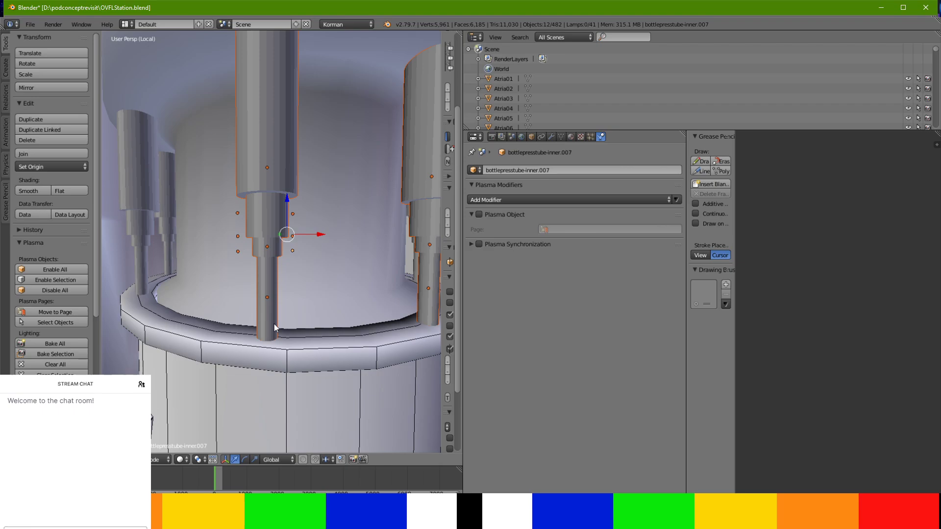
# Select the full ring of upper faces on the collar's rim object and raise them along Z to make the rim taller
pyautogui.rightClick(302, 340)
pyautogui.press('Tab')
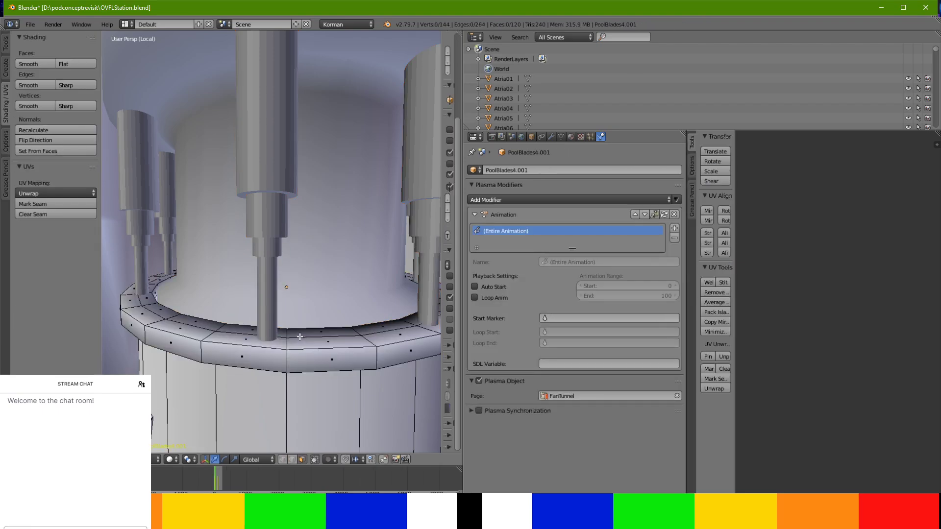
pyautogui.rightClick(301, 334)
pyautogui.moveTo(153, 317); pyautogui.dragTo(304, 349, button='middle')
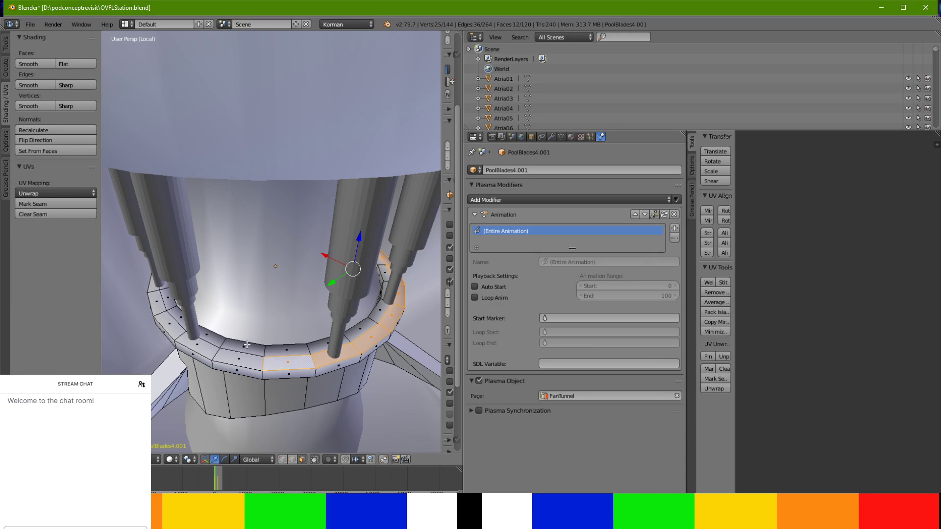
pyautogui.moveTo(383, 306); pyautogui.dragTo(293, 353, button='middle')
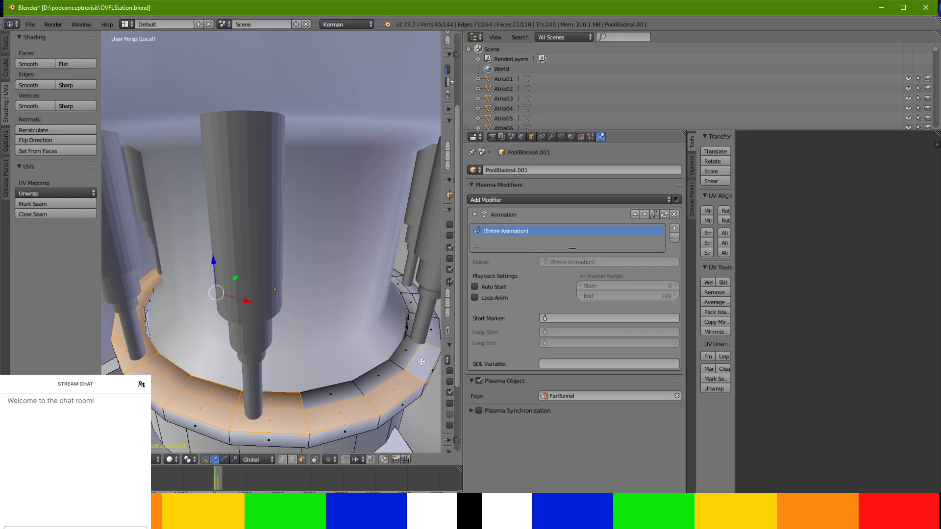
pyautogui.moveTo(340, 396); pyautogui.dragTo(291, 385, button='middle')
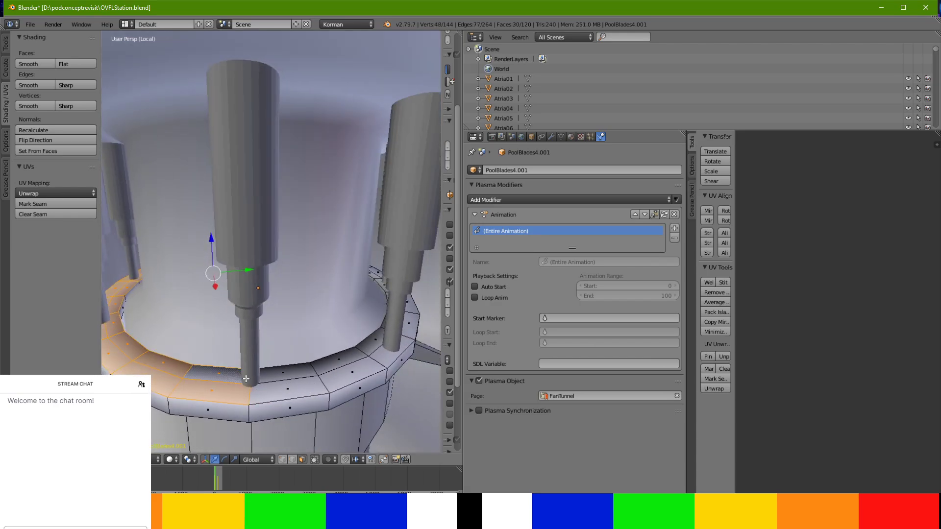
pyautogui.moveTo(354, 362); pyautogui.dragTo(315, 357, button='middle')
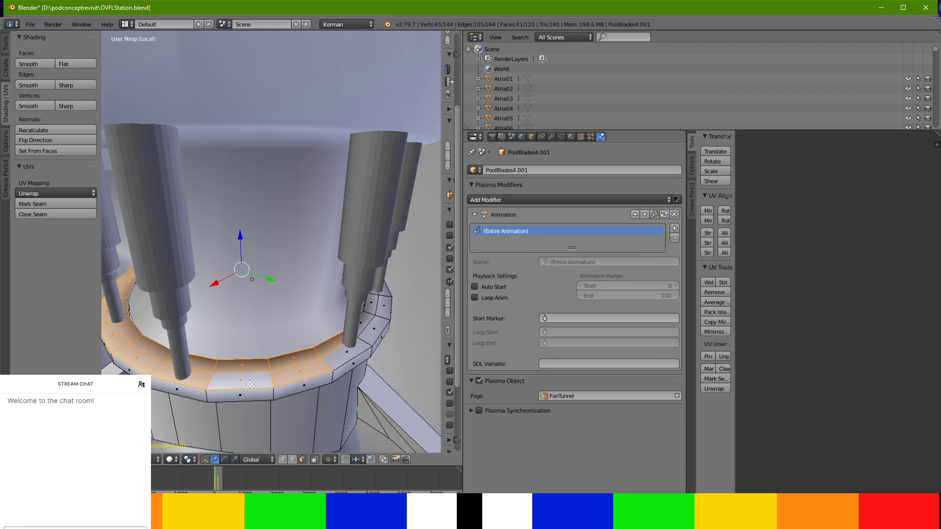
pyautogui.moveTo(367, 321); pyautogui.dragTo(302, 332, button='middle')
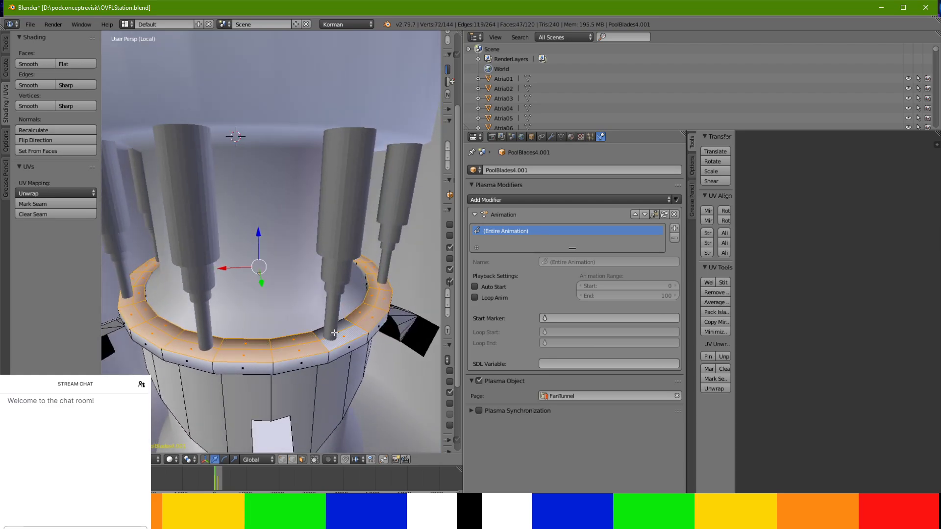
pyautogui.moveTo(319, 438); pyautogui.dragTo(280, 400, button='middle')
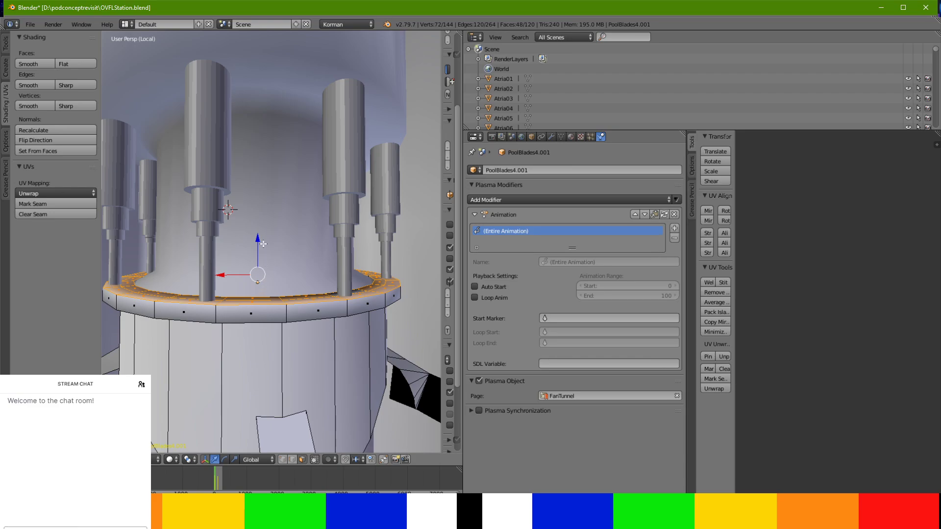
pyautogui.moveTo(259, 240); pyautogui.dragTo(259, 229)
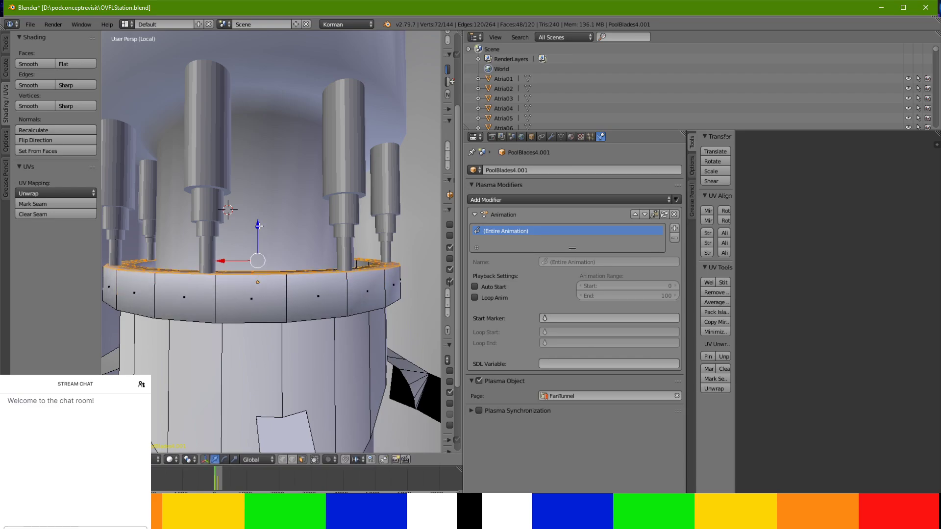
pyautogui.press('Tab')
# Select all parts of the eight press tubes around the pole, enable them as Plasma objects and move them to the FanTunnel page
pyautogui.keyDown('shift'); pyautogui.rightClick(284, 342); pyautogui.keyUp('shift')
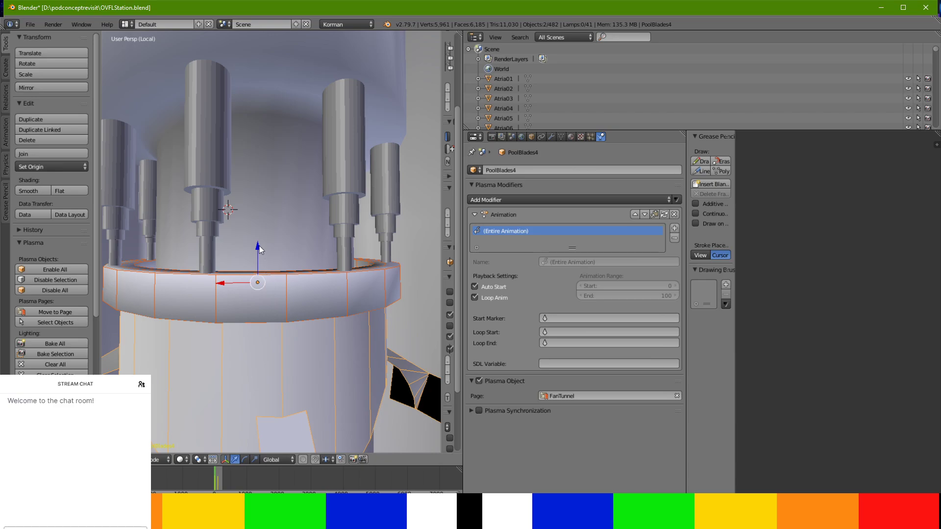
pyautogui.scroll(-2, 260, 255)
pyautogui.scroll(-3, 260, 264)
pyautogui.moveTo(260, 267); pyautogui.dragTo(296, 347, button='middle')
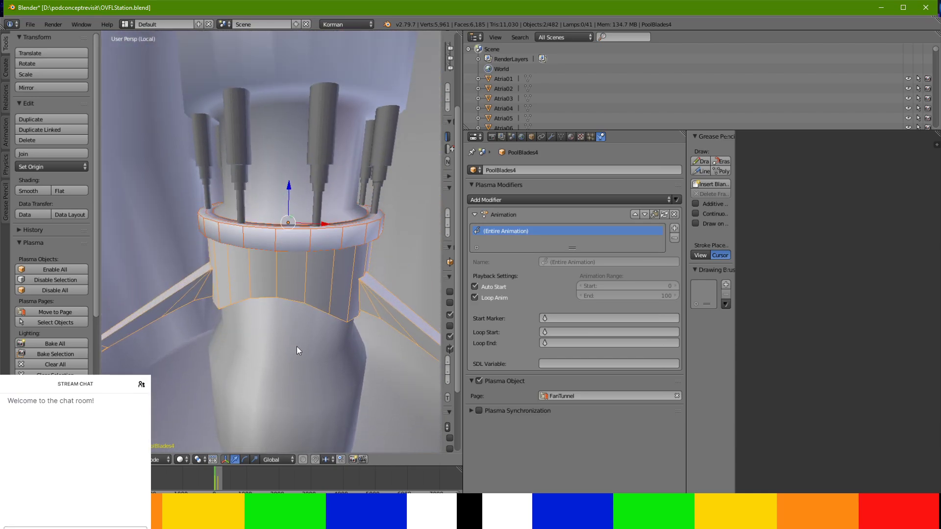
pyautogui.rightClick(320, 202)
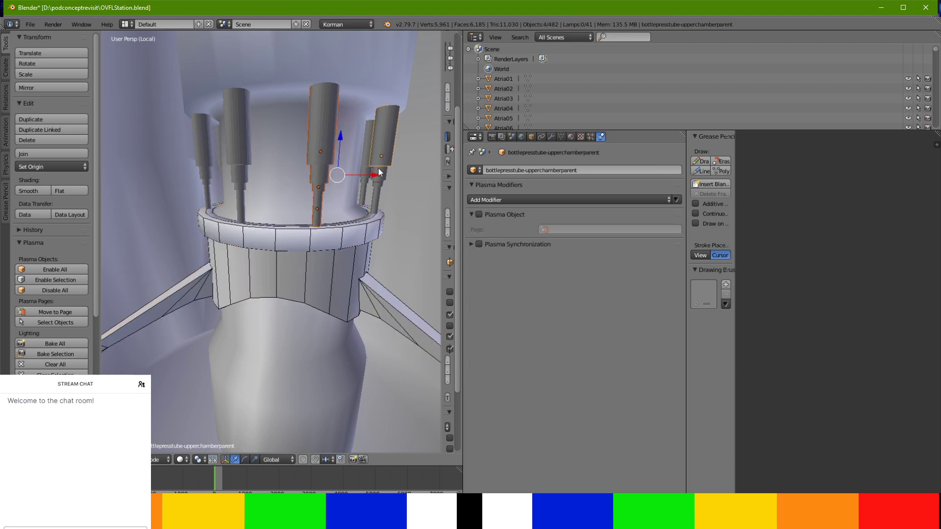
pyautogui.keyDown('shift'); pyautogui.rightClick(377, 200); pyautogui.keyUp('shift')
pyautogui.moveTo(377, 200); pyautogui.dragTo(354, 175, button='middle')
pyautogui.keyDown('shift'); pyautogui.rightClick(356, 192); pyautogui.keyUp('shift')
pyautogui.keyDown('shift'); pyautogui.rightClick(353, 209); pyautogui.keyUp('shift')
pyautogui.moveTo(352, 211); pyautogui.dragTo(328, 210, button='middle')
pyautogui.keyDown('shift'); pyautogui.rightClick(330, 210); pyautogui.keyUp('shift')
pyautogui.keyDown('shift'); pyautogui.rightClick(335, 190); pyautogui.keyUp('shift')
pyautogui.keyDown('shift'); pyautogui.rightClick(342, 159); pyautogui.keyUp('shift')
pyautogui.moveTo(343, 158); pyautogui.dragTo(307, 173, button='middle')
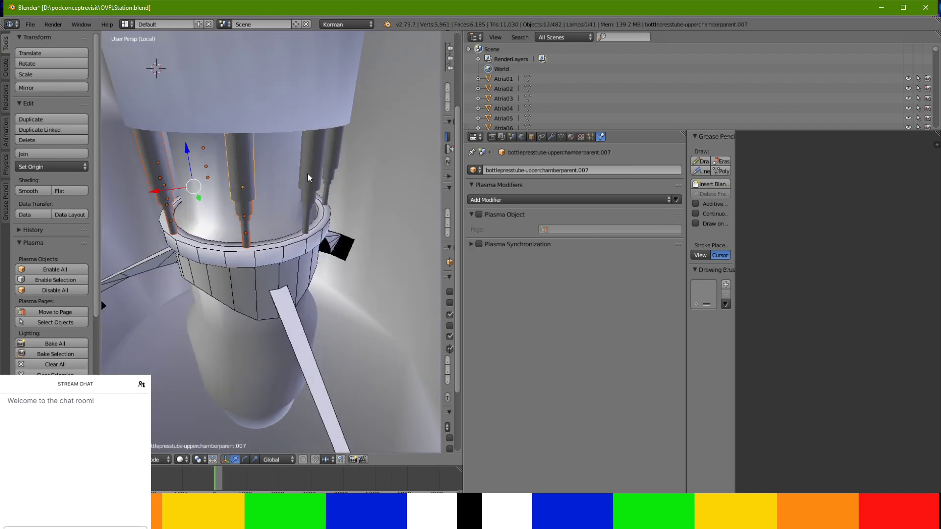
pyautogui.moveTo(309, 228); pyautogui.dragTo(328, 157, button='middle')
pyautogui.keyDown('shift'); pyautogui.rightClick(327, 157); pyautogui.keyUp('shift')
pyautogui.keyDown('shift'); pyautogui.rightClick(331, 205); pyautogui.keyUp('shift')
pyautogui.moveTo(328, 206); pyautogui.dragTo(288, 201, button='middle')
pyautogui.keyDown('shift'); pyautogui.rightClick(337, 203); pyautogui.keyUp('shift')
pyautogui.keyDown('shift'); pyautogui.rightClick(339, 187); pyautogui.keyUp('shift')
pyautogui.keyDown('shift'); pyautogui.rightClick(345, 161); pyautogui.keyUp('shift')
pyautogui.moveTo(345, 161); pyautogui.dragTo(375, 158, button='middle')
pyautogui.keyDown('shift'); pyautogui.rightClick(375, 158); pyautogui.keyUp('shift')
pyautogui.keyDown('shift'); pyautogui.rightClick(377, 183); pyautogui.keyUp('shift')
pyautogui.keyDown('shift'); pyautogui.rightClick(368, 203); pyautogui.keyUp('shift')
pyautogui.moveTo(368, 203); pyautogui.dragTo(296, 218, button='middle')
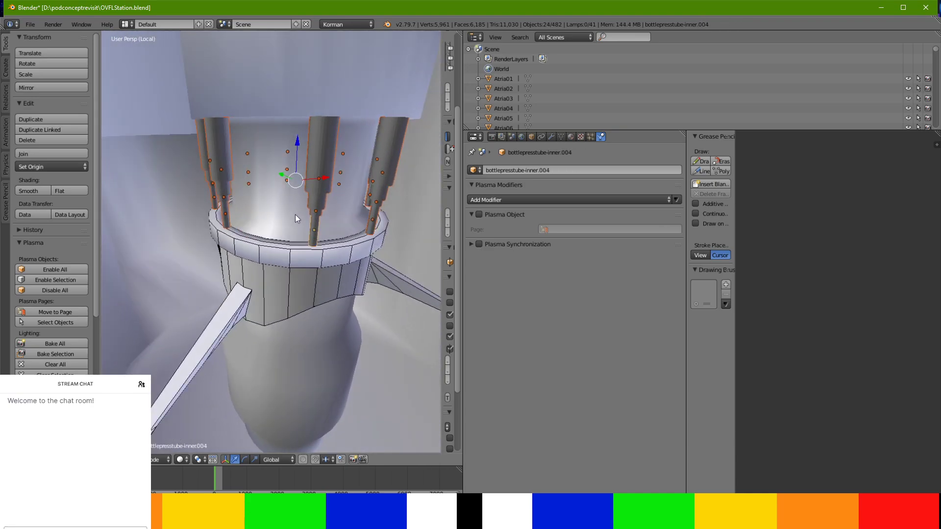
pyautogui.click(73, 279)
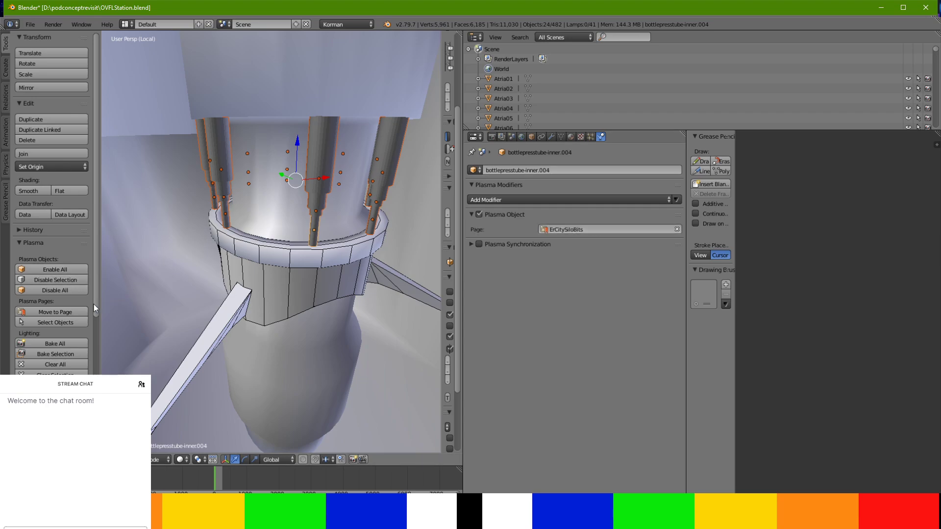
pyautogui.click(78, 310)
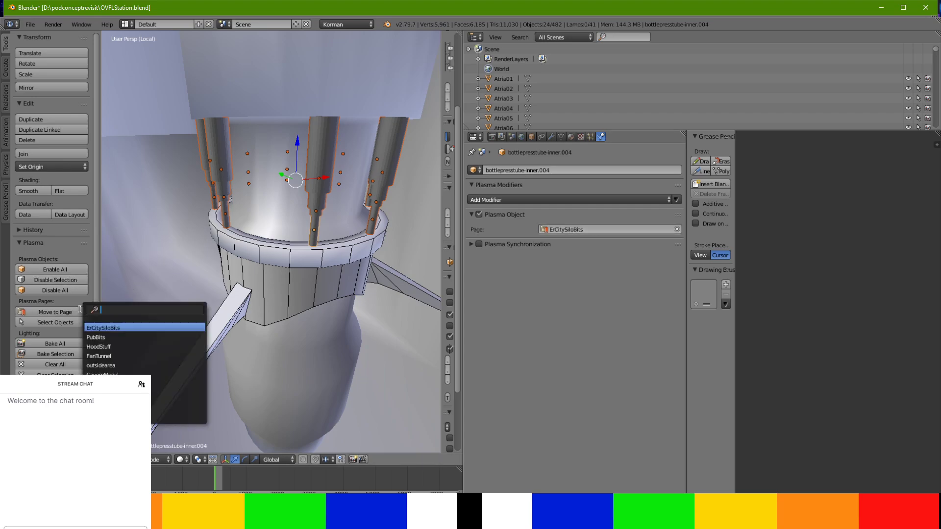
pyautogui.click(116, 358)
# Check the Plasma page assignment of the individual press tube parts all around the support pole
pyautogui.rightClick(321, 190)
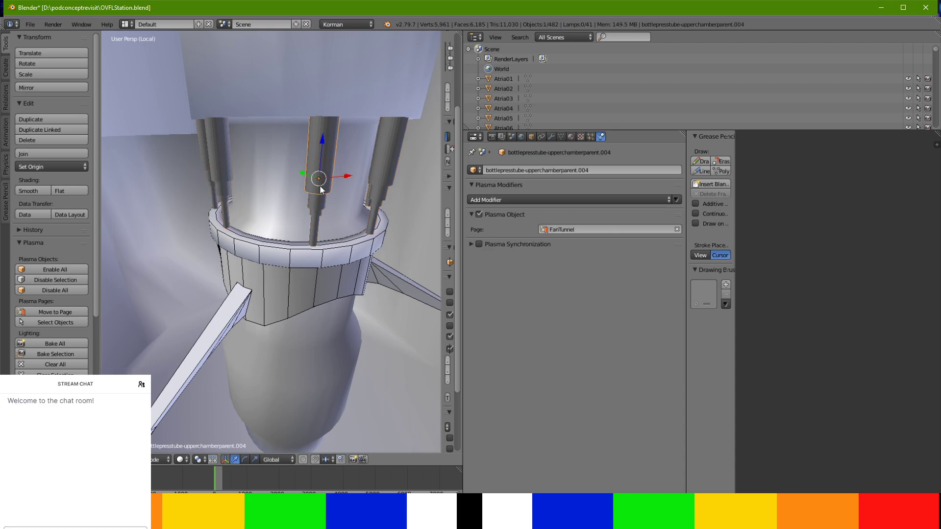
pyautogui.rightClick(318, 203)
pyautogui.rightClick(318, 203)
pyautogui.moveTo(318, 203); pyautogui.dragTo(267, 187, button='middle')
pyautogui.rightClick(267, 186)
pyautogui.rightClick(346, 164)
pyautogui.rightClick(164, 178)
pyautogui.moveTo(163, 177); pyautogui.dragTo(273, 168, button='middle')
pyautogui.rightClick(283, 160)
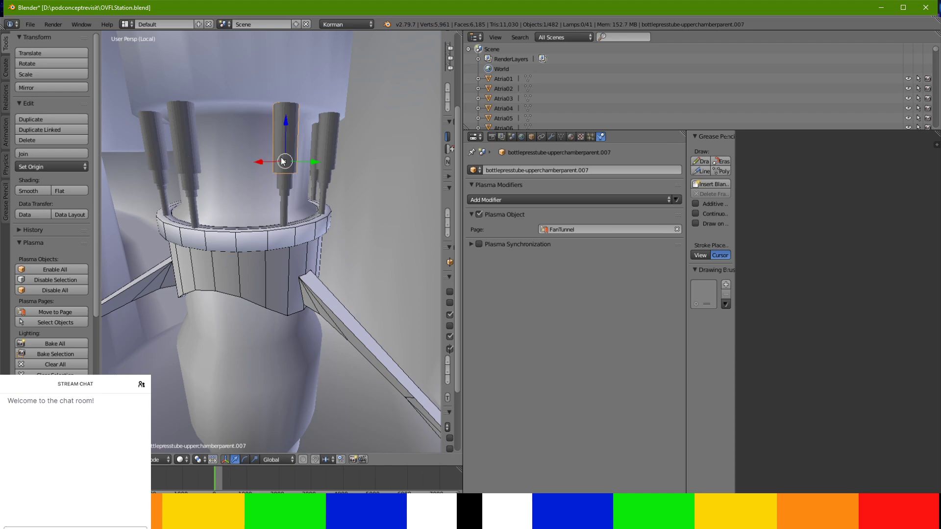
pyautogui.moveTo(99, 167); pyautogui.dragTo(324, 157, button='middle')
pyautogui.rightClick(324, 157)
pyautogui.rightClick(232, 146)
pyautogui.moveTo(232, 146); pyautogui.dragTo(265, 148, button='middle')
pyautogui.rightClick(294, 143)
pyautogui.rightClick(257, 127)
pyautogui.rightClick(255, 149)
pyautogui.rightClick(160, 133)
pyautogui.moveTo(160, 132); pyautogui.dragTo(275, 162, button='middle')
pyautogui.rightClick(185, 159)
pyautogui.rightClick(273, 162)
# Delete three of the duplicated press tubes around the pole, including the chamber, extension and inner part of each
pyautogui.rightClick(358, 167)
pyautogui.keyDown('shift'); pyautogui.rightClick(354, 237); pyautogui.keyUp('shift')
pyautogui.press('Delete')
pyautogui.moveTo(354, 240); pyautogui.dragTo(284, 209, button='middle')
pyautogui.rightClick(294, 235)
pyautogui.keyDown('shift'); pyautogui.rightClick(298, 255); pyautogui.keyUp('shift')
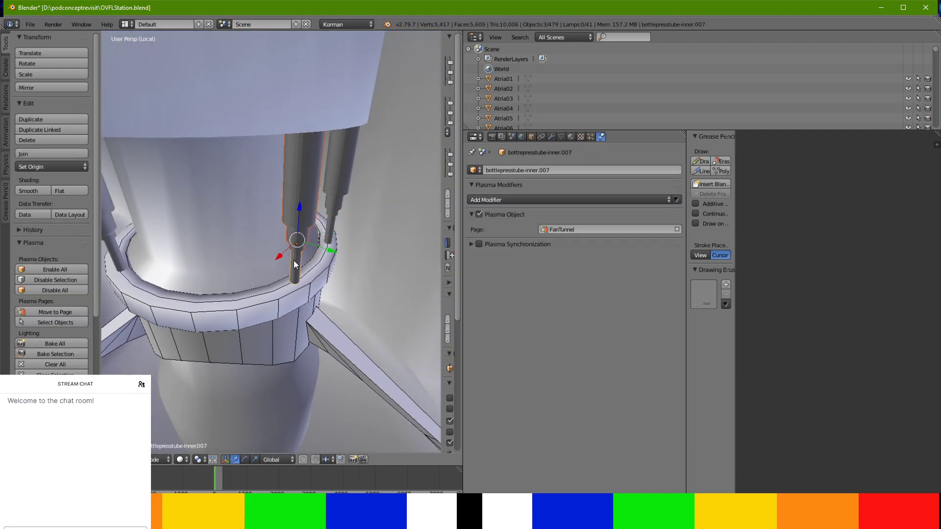
pyautogui.press('Delete')
pyautogui.rightClick(334, 189)
pyautogui.keyDown('shift'); pyautogui.rightClick(332, 207); pyautogui.keyUp('shift')
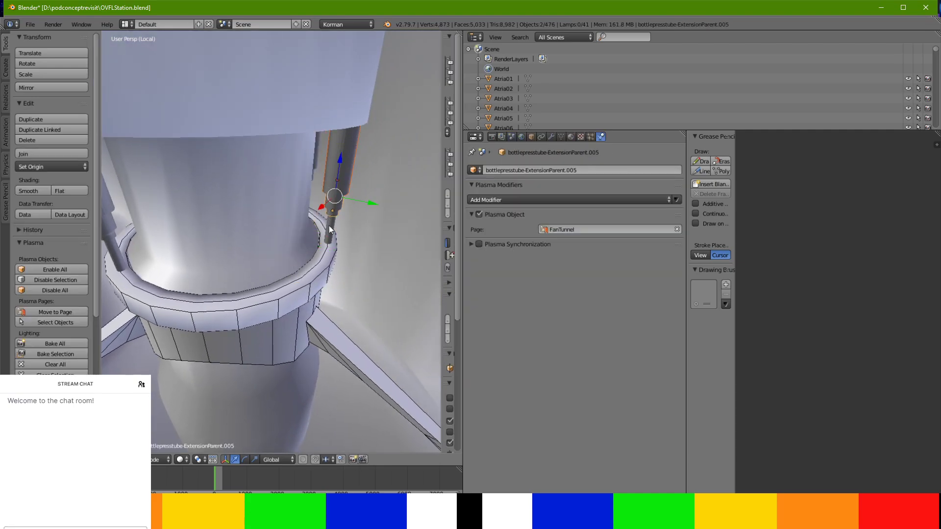
pyautogui.keyDown('shift'); pyautogui.rightClick(329, 226); pyautogui.keyUp('shift')
pyautogui.press('x')
pyautogui.click(328, 226)
# Delete two more neighbouring press tube copies with all three of their parts
pyautogui.moveTo(328, 226); pyautogui.dragTo(267, 221, button='middle')
pyautogui.rightClick(324, 181)
pyautogui.keyDown('shift'); pyautogui.rightClick(322, 196); pyautogui.keyUp('shift')
pyautogui.keyDown('shift'); pyautogui.rightClick(318, 225); pyautogui.keyUp('shift')
pyautogui.press('x')
pyautogui.click(318, 228)
pyautogui.moveTo(318, 227); pyautogui.dragTo(285, 226, button='middle')
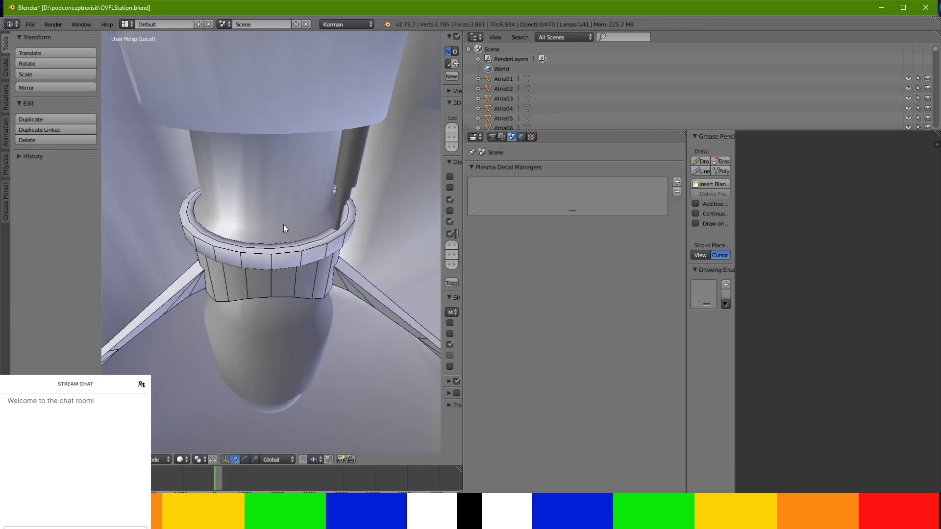
pyautogui.rightClick(348, 177)
pyautogui.keyDown('shift'); pyautogui.rightClick(341, 199); pyautogui.keyUp('shift')
pyautogui.keyDown('shift'); pyautogui.rightClick(337, 216); pyautogui.keyUp('shift')
pyautogui.press('x')
pyautogui.click(335, 218)
# Delete the last two press tube copies with all their parts, keeping only the original tube
pyautogui.moveTo(334, 219); pyautogui.dragTo(273, 204, button='middle')
pyautogui.rightClick(273, 204)
pyautogui.keyDown('shift'); pyautogui.rightClick(279, 216); pyautogui.keyUp('shift')
pyautogui.keyDown('shift'); pyautogui.rightClick(283, 239); pyautogui.keyUp('shift')
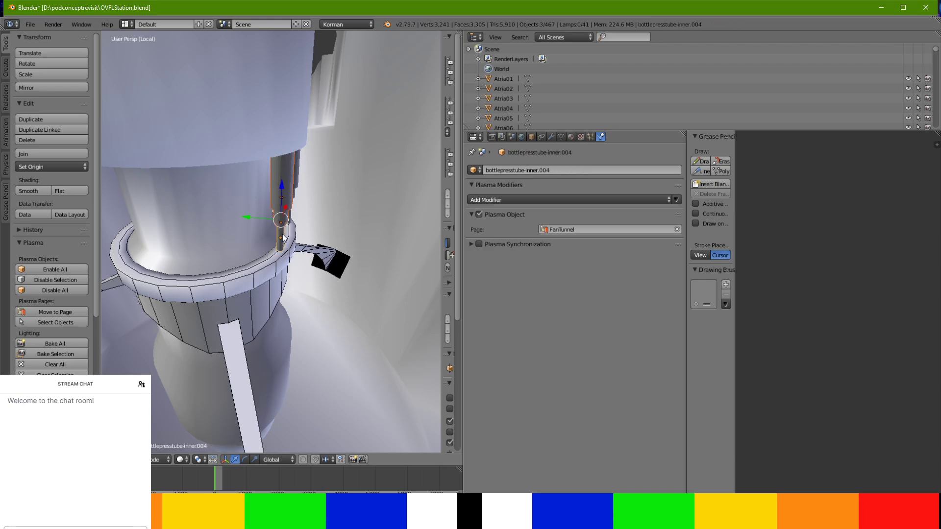
pyautogui.press('x')
pyautogui.click(282, 233)
pyautogui.moveTo(282, 233); pyautogui.dragTo(202, 239, button='middle')
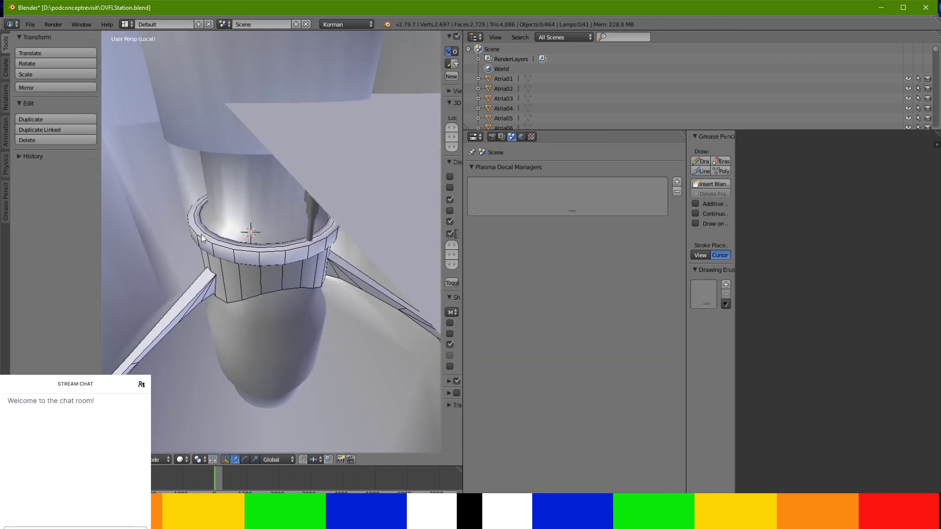
pyautogui.moveTo(296, 201); pyautogui.dragTo(293, 171, button='middle')
pyautogui.rightClick(314, 182)
pyautogui.keyDown('shift'); pyautogui.rightClick(314, 209); pyautogui.keyUp('shift')
pyautogui.keyDown('shift'); pyautogui.rightClick(311, 227); pyautogui.keyUp('shift')
pyautogui.press('x')
pyautogui.click(309, 218)
# Move in on the remaining press tube's lower end and switch the viewport shading to Material
pyautogui.moveTo(308, 217); pyautogui.dragTo(305, 184, button='middle')
pyautogui.rightClick(368, 205)
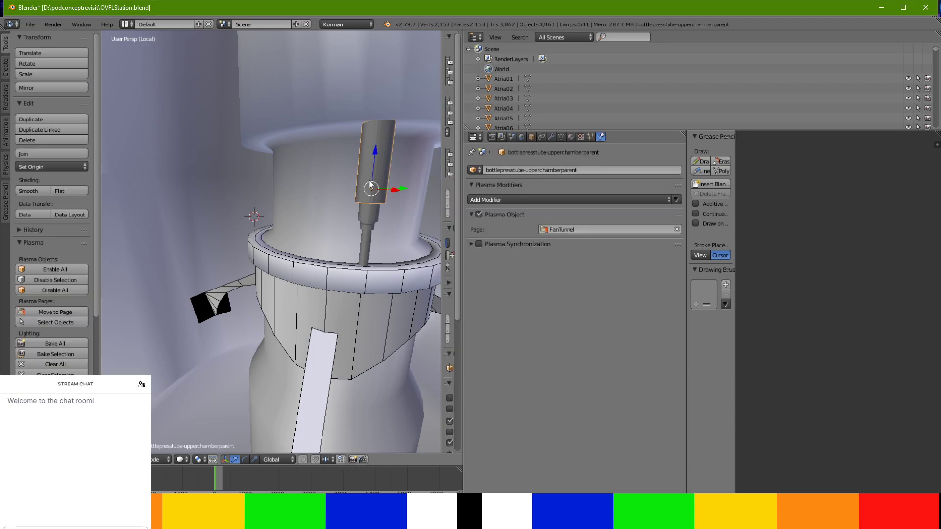
pyautogui.rightClick(368, 234)
pyautogui.moveTo(357, 239); pyautogui.dragTo(302, 244, button='middle')
pyautogui.scroll(2, 301, 244)
pyautogui.click(180, 460)
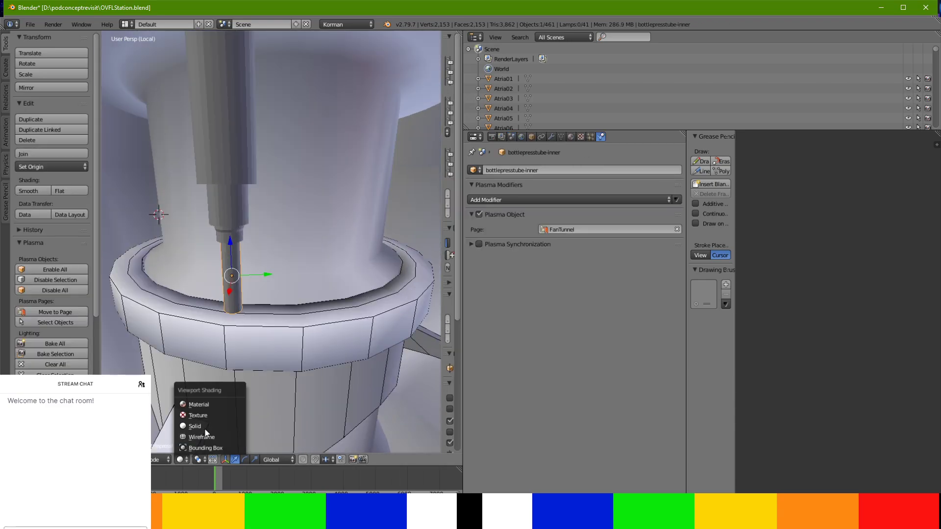
pyautogui.click(201, 405)
# Select all faces of the rim object for editing and apply a Cube Projection UV mapping
pyautogui.rightClick(291, 322)
pyautogui.moveTo(290, 321)
pyautogui.mouseDown(button='middle')
pyautogui.moveTo(298, 305)
pyautogui.moveTo(286, 304)
pyautogui.mouseUp(button='middle')
pyautogui.press('Tab')
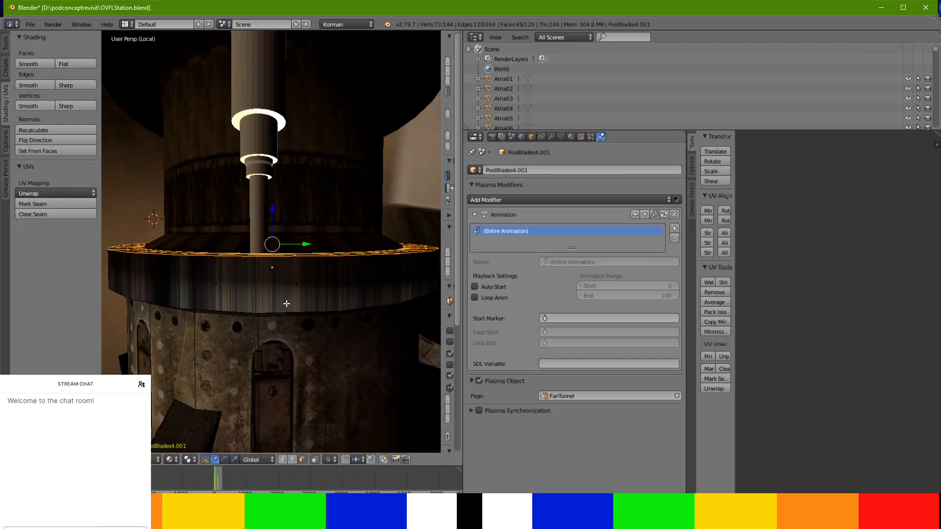
pyautogui.press('a')
pyautogui.press('u')
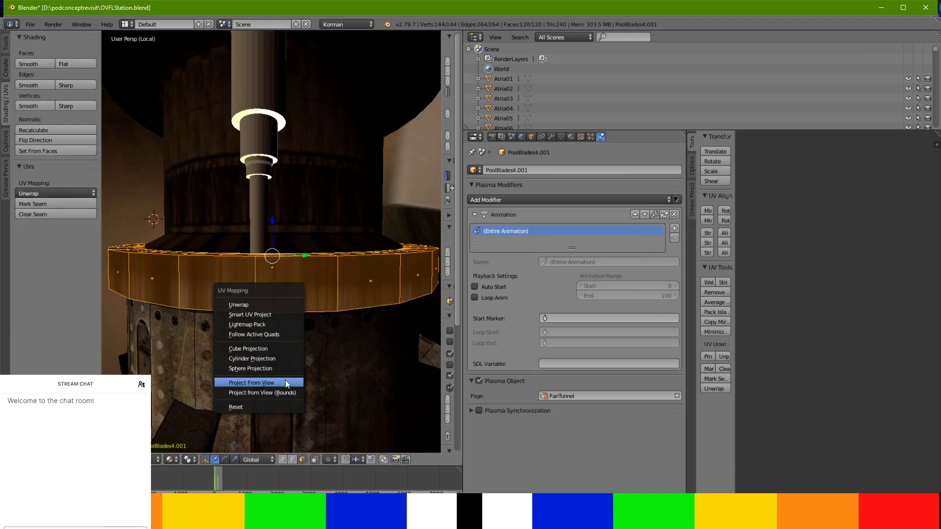
pyautogui.click(276, 349)
# Try unwrapping all of the rim's faces anew from a different viewpoint
pyautogui.moveTo(276, 351); pyautogui.dragTo(340, 376, button='middle')
pyautogui.press('u')
pyautogui.click(323, 336)
pyautogui.moveTo(322, 336); pyautogui.dragTo(260, 305, button='middle')
# Remap all faces of the rim with Smart UV Project using the offered settings, and return to Object Mode
pyautogui.press('u')
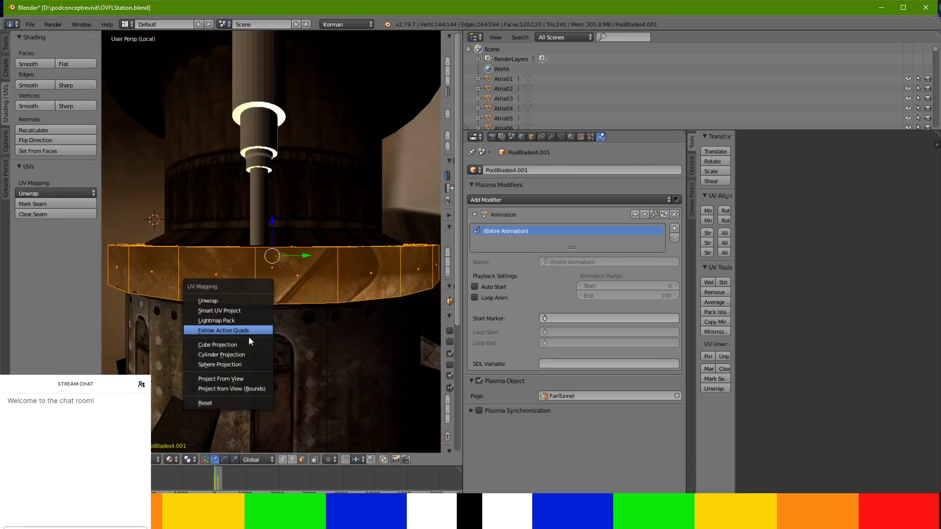
pyautogui.click(257, 312)
pyautogui.click(261, 387)
pyautogui.moveTo(262, 387); pyautogui.dragTo(361, 343, button='middle')
pyautogui.press('Tab')
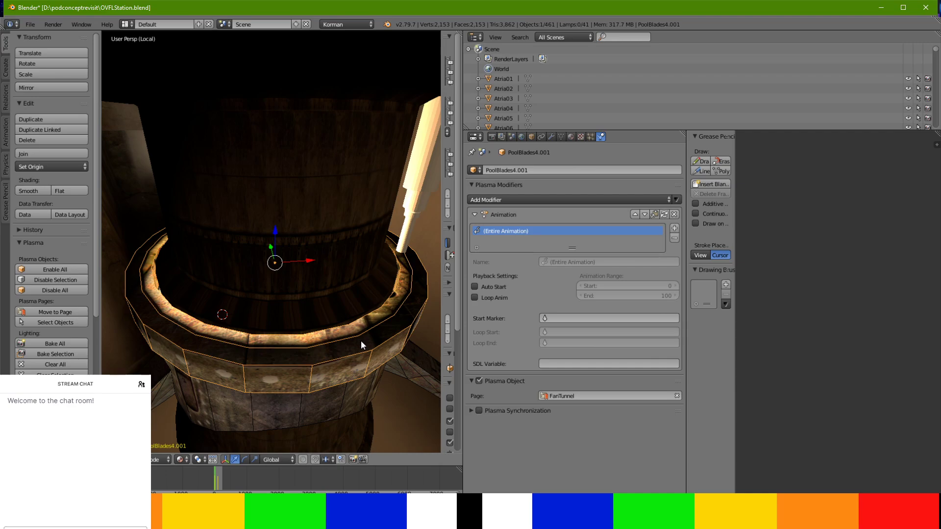
# Inspect the mixer support pole's material settings down to its light group
pyautogui.rightClick(375, 195)
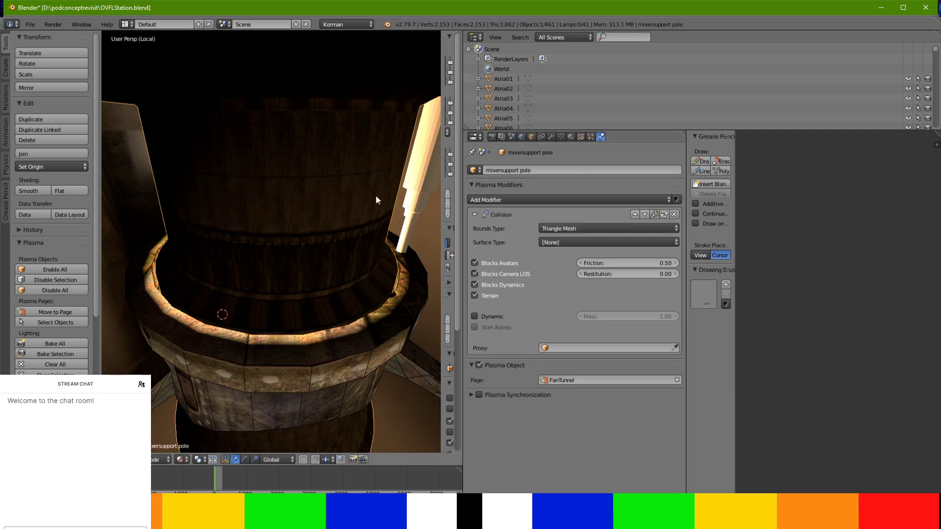
pyautogui.click(570, 137)
pyautogui.moveTo(371, 199); pyautogui.dragTo(294, 201, button='middle')
pyautogui.scroll(-7, 548, 385)
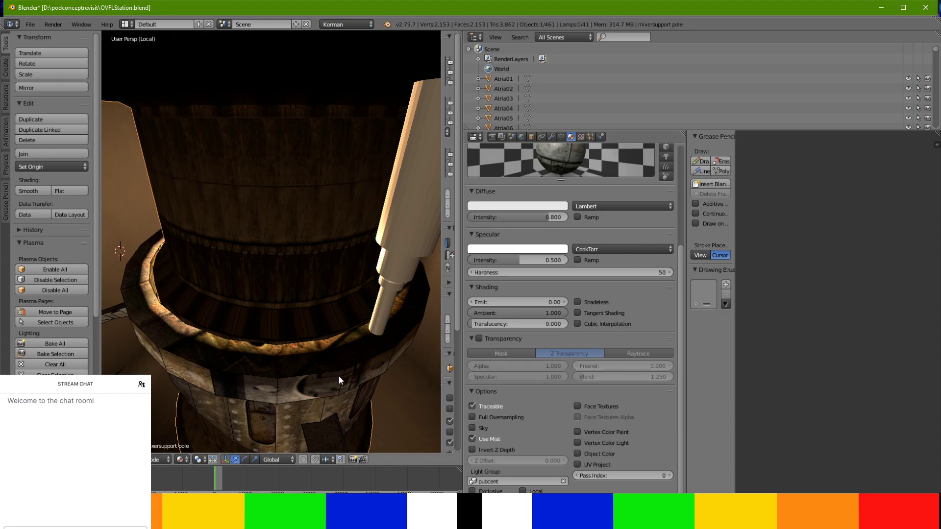
# Select the blade collar, frame it and examine the light group choices of its material
pyautogui.moveTo(338, 375); pyautogui.dragTo(379, 328, button='middle')
pyautogui.rightClick(376, 328)
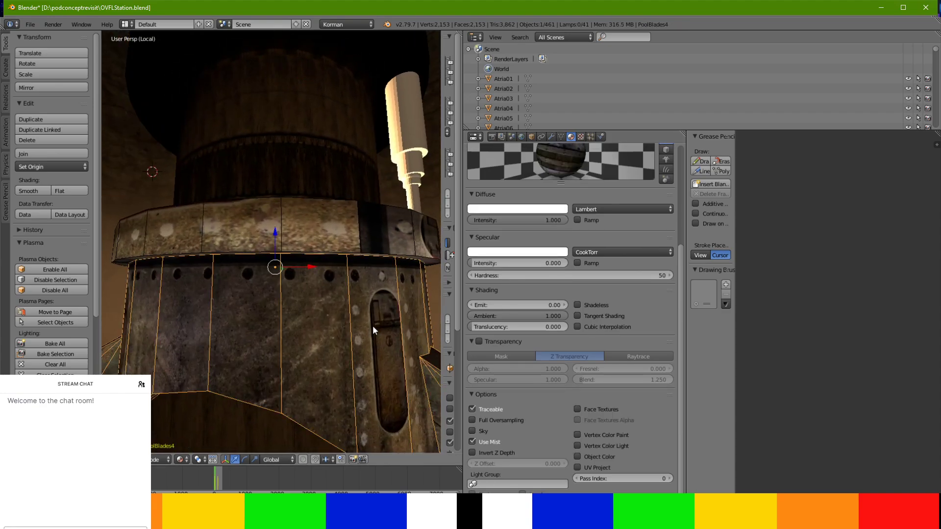
pyautogui.press('KP_Decimal')
pyautogui.moveTo(373, 325); pyautogui.dragTo(378, 348, button='middle')
pyautogui.click(535, 484)
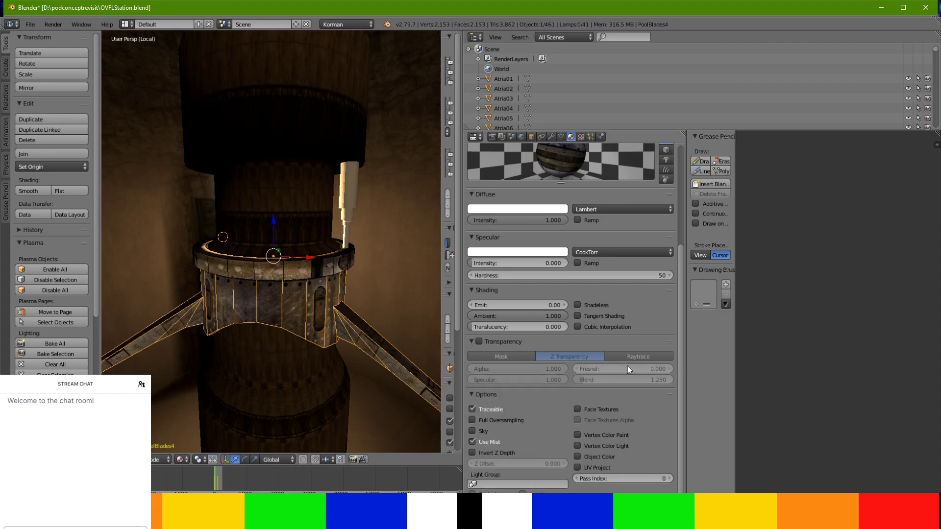
pyautogui.scroll(6, 607, 356)
pyautogui.scroll(-6, 606, 355)
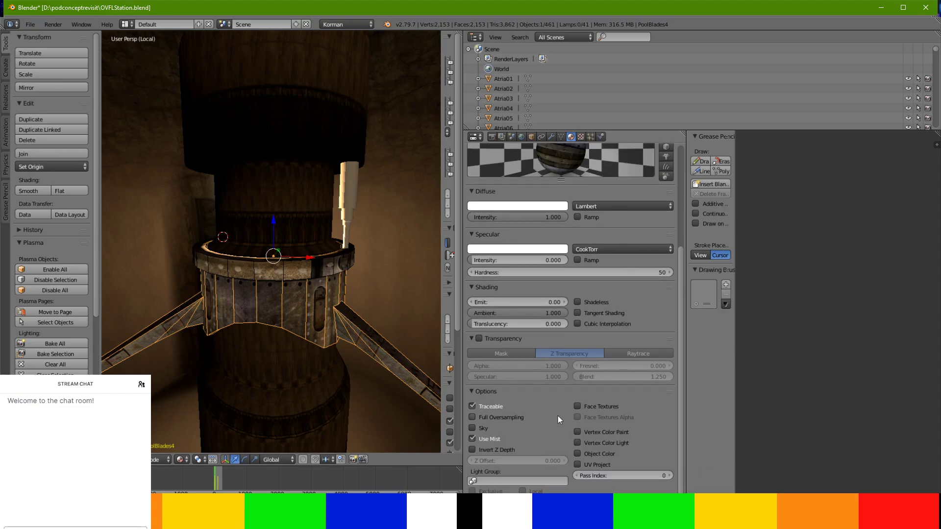
pyautogui.click(552, 481)
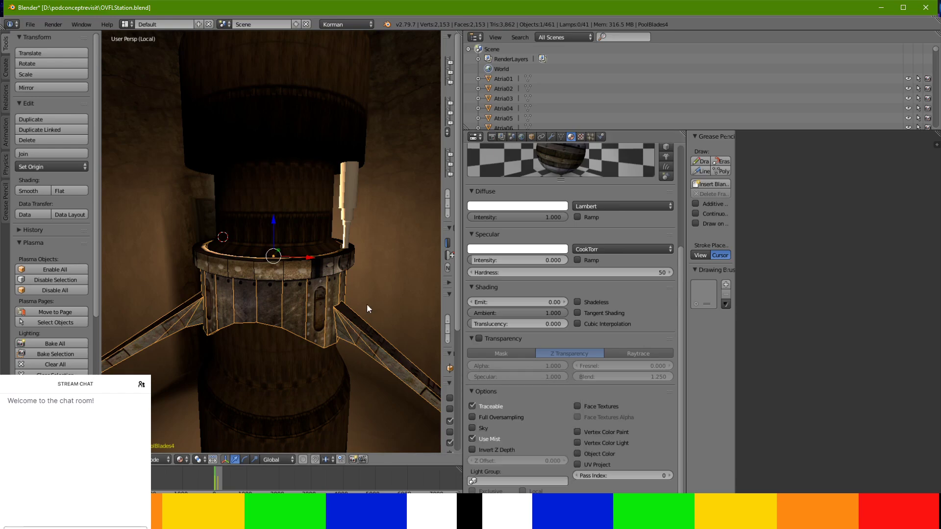
# Select the surrounding fan tunnel and leave local view to bring back the whole scene
pyautogui.rightClick(380, 275)
pyautogui.scroll(-3, 381, 274)
pyautogui.moveTo(383, 286); pyautogui.dragTo(290, 274, button='middle')
pyautogui.rightClick(315, 362)
pyautogui.rightClick(304, 286)
pyautogui.press('KP_Divide')
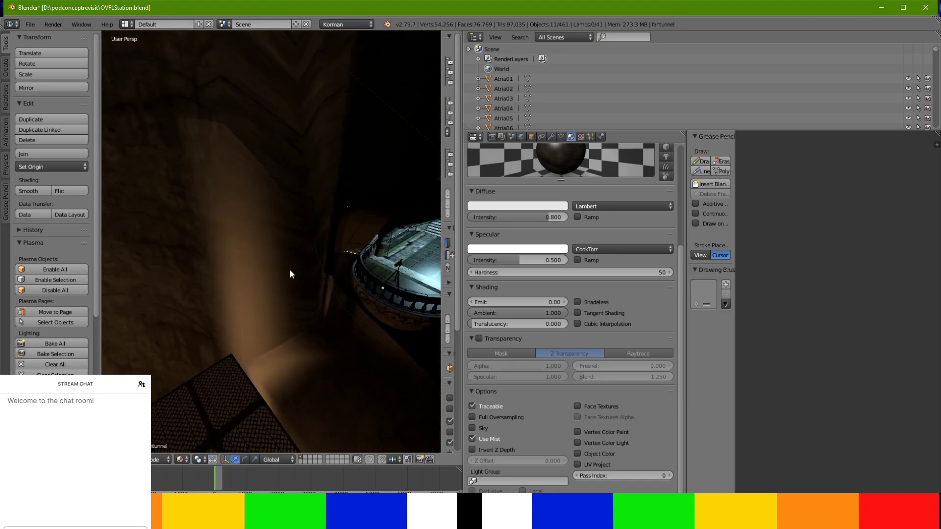
# Inspect the material light groups of Atria17.001 and the metal floor grates beside the mixer
pyautogui.rightClick(367, 277)
pyautogui.moveTo(355, 264); pyautogui.dragTo(347, 281, button='middle')
pyautogui.rightClick(361, 281)
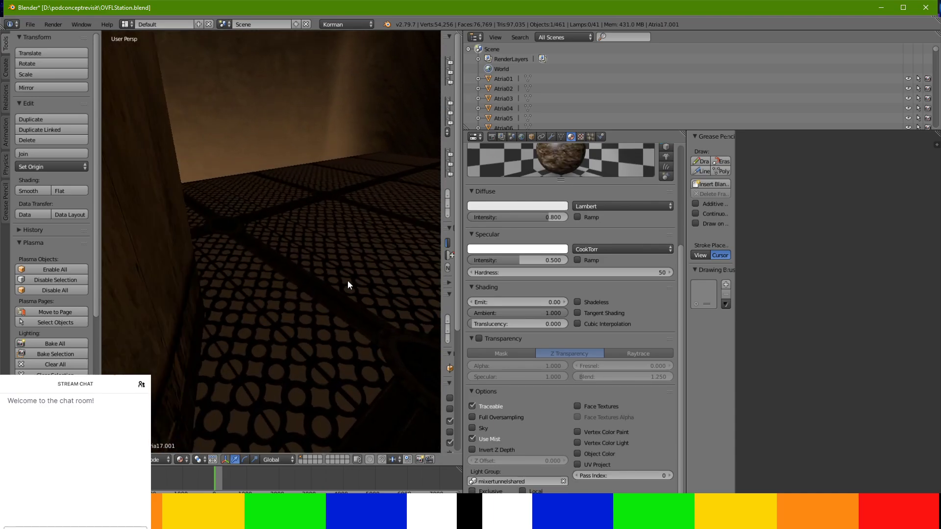
pyautogui.rightClick(347, 282)
pyautogui.scroll(5, 527, 321)
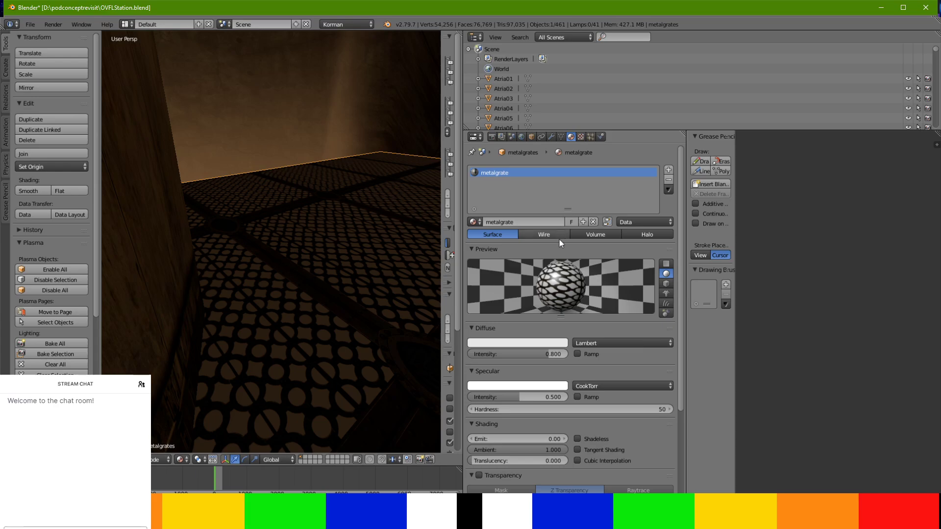
pyautogui.scroll(-7, 545, 267)
# Make the mixer support pole's material single-user and set its light group to mixertunnelshared
pyautogui.moveTo(414, 325); pyautogui.dragTo(293, 264, button='middle')
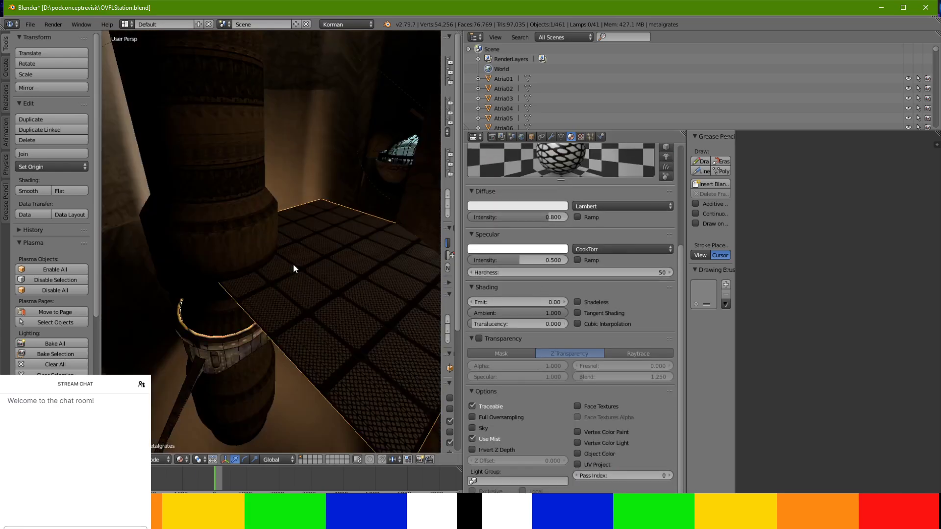
pyautogui.rightClick(297, 245)
pyautogui.scroll(5, 622, 298)
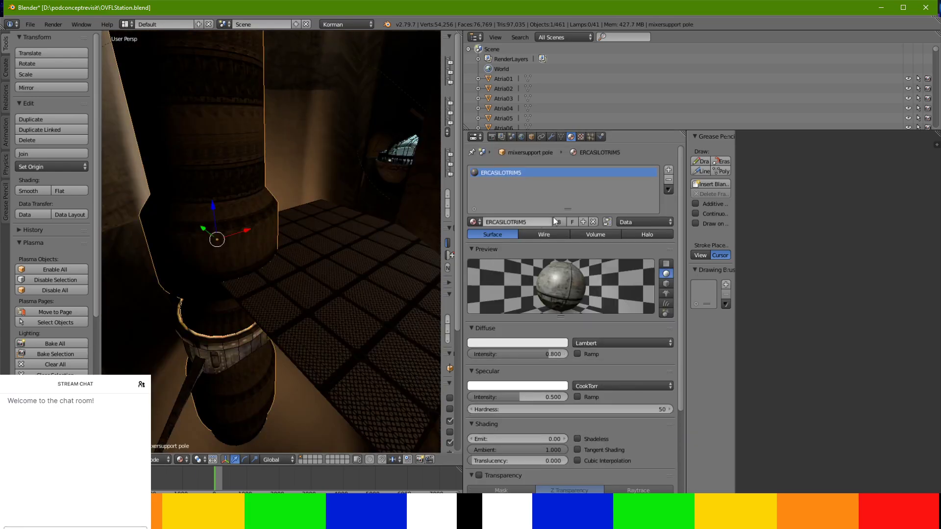
pyautogui.scroll(-7, 558, 224)
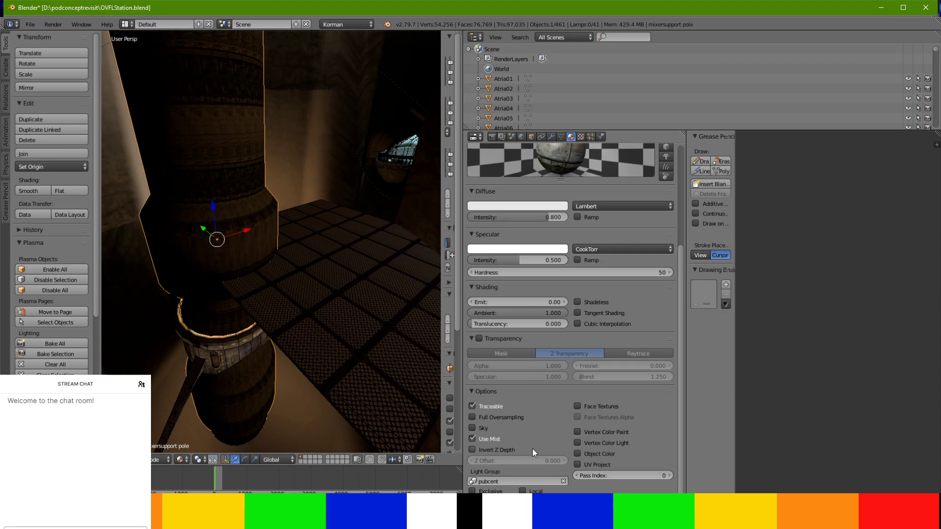
pyautogui.click(531, 481)
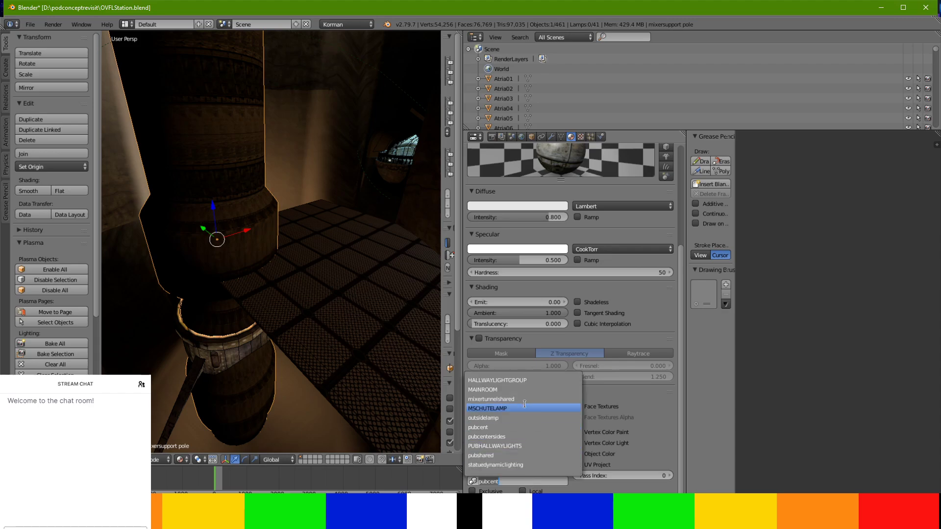
pyautogui.click(491, 399)
# Set the light group of the blade collar's metal00 material to mixertunnelshared
pyautogui.rightClick(243, 345)
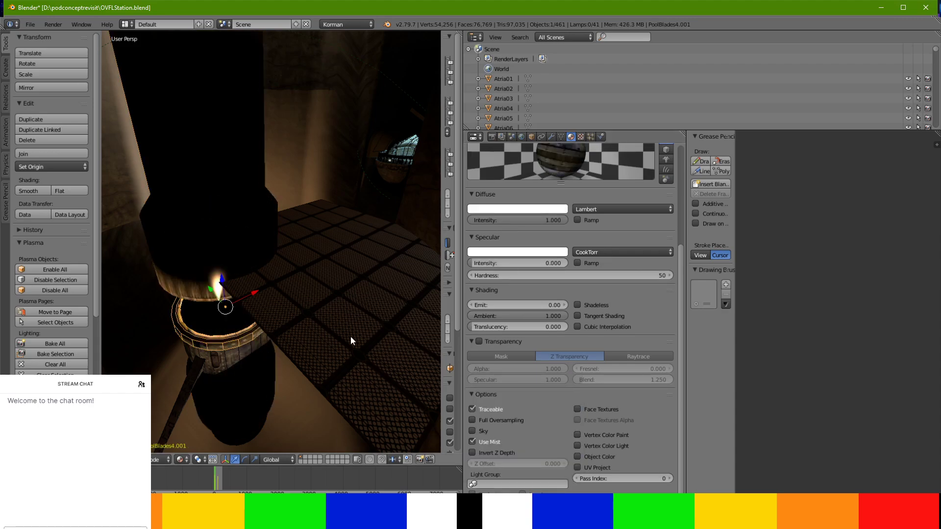
pyautogui.scroll(7, 530, 407)
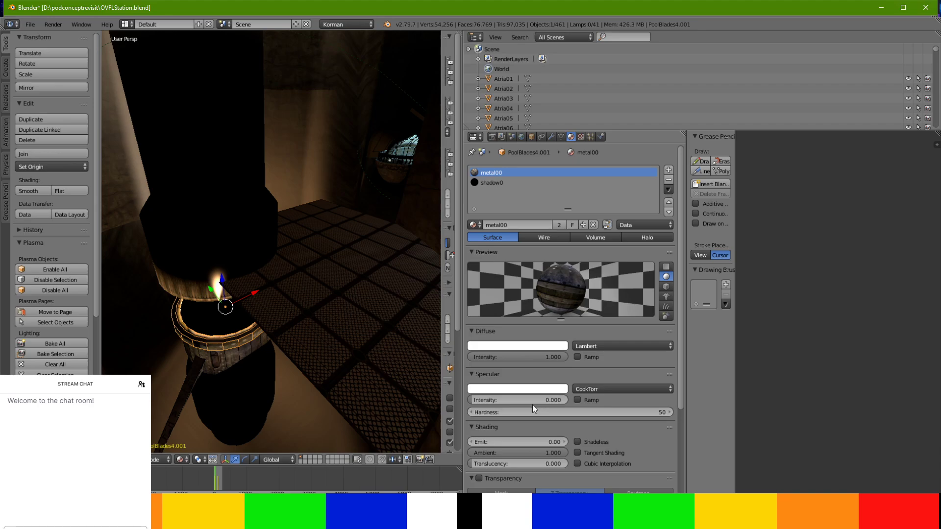
pyautogui.scroll(-7, 531, 406)
pyautogui.click(525, 479)
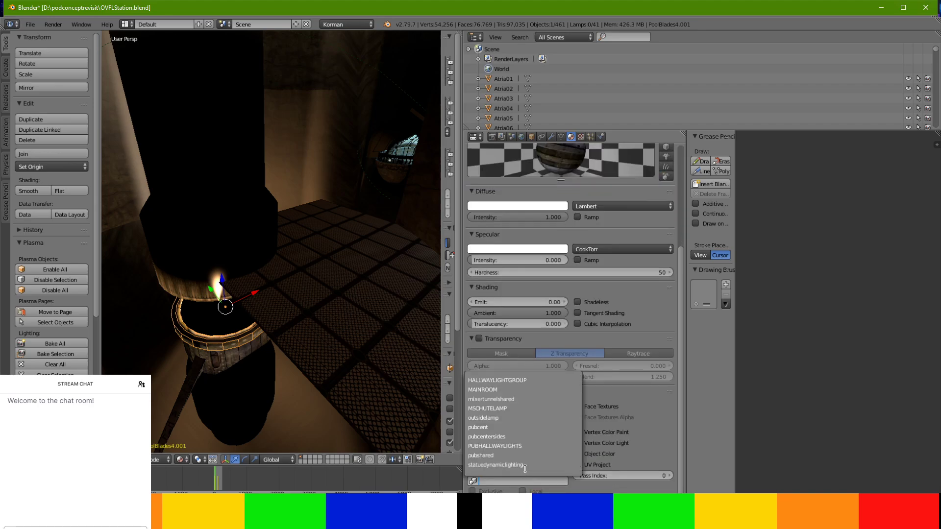
pyautogui.click(523, 399)
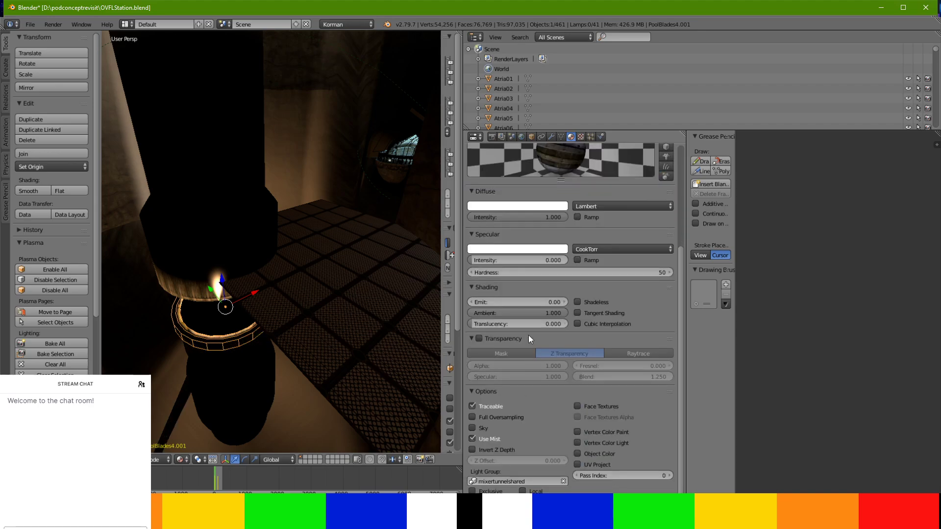
# Assign the mixertunnelshared light group to the blade collar's shadow0 material as well
pyautogui.scroll(7, 527, 323)
pyautogui.click(500, 183)
pyautogui.scroll(-7, 534, 440)
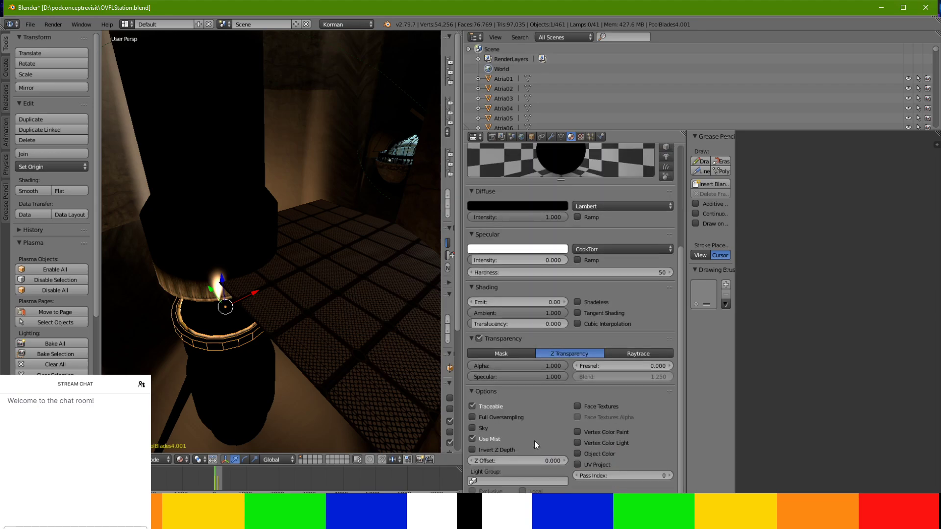
pyautogui.click(535, 479)
pyautogui.click(525, 398)
pyautogui.scroll(7, 525, 398)
# Select and frame the lamp beside the blade collar, move it down to the support pole's lower end and undo the last change
pyautogui.moveTo(280, 401); pyautogui.dragTo(314, 375, button='middle')
pyautogui.scroll(8, 315, 374)
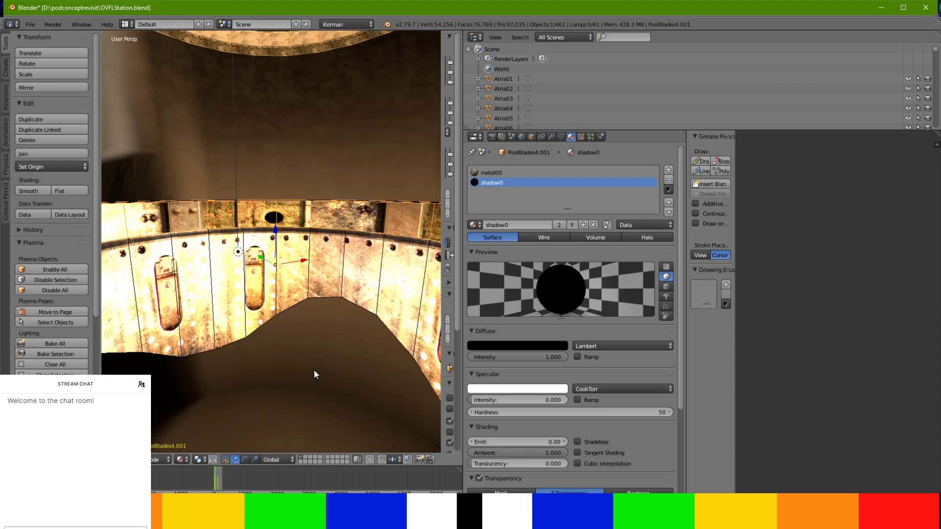
pyautogui.rightClick(238, 253)
pyautogui.press('KP_Decimal')
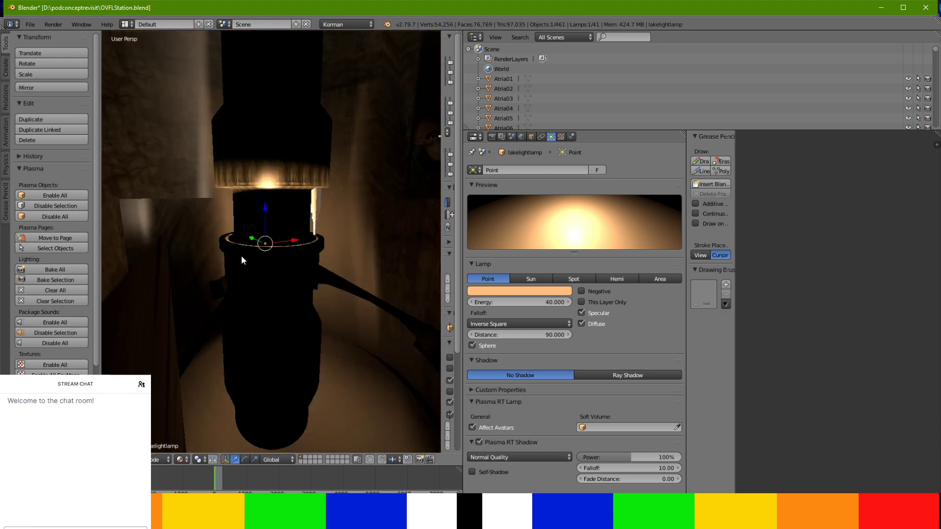
pyautogui.moveTo(272, 213); pyautogui.dragTo(340, 349, button='middle')
pyautogui.moveTo(323, 331); pyautogui.dragTo(300, 318)
pyautogui.moveTo(353, 337); pyautogui.dragTo(334, 343)
pyautogui.moveTo(334, 343); pyautogui.dragTo(252, 280, button='middle')
pyautogui.moveTo(204, 254); pyautogui.dragTo(258, 275)
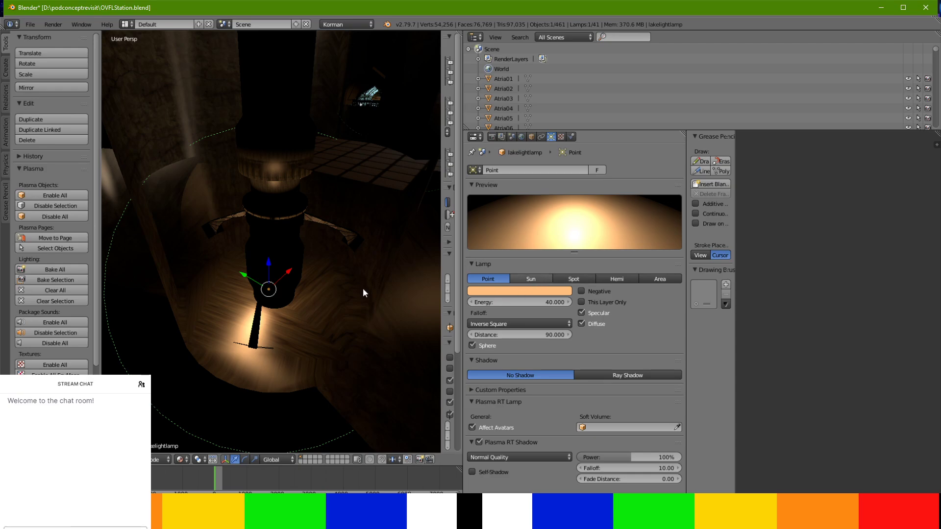
pyautogui.hotkey('ctrl', 'z')
# Change the lamp to a Sun lamp and rotate it 180° about the X axis
pyautogui.moveTo(364, 288); pyautogui.dragTo(333, 215, button='middle')
pyautogui.scroll(4, 334, 242)
pyautogui.moveTo(335, 242); pyautogui.dragTo(321, 273, button='middle')
pyautogui.scroll(1, 321, 272)
pyautogui.press('r')
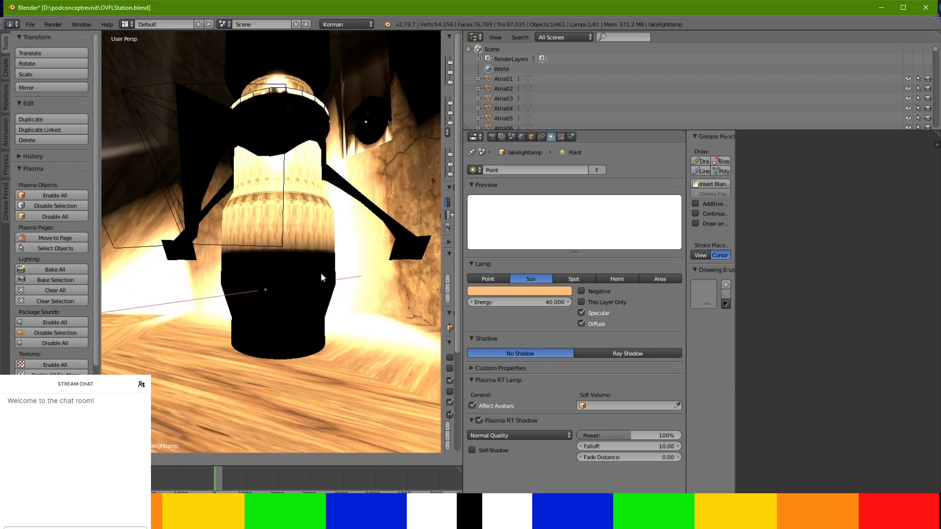
pyautogui.press('x')
pyautogui.click(322, 277)
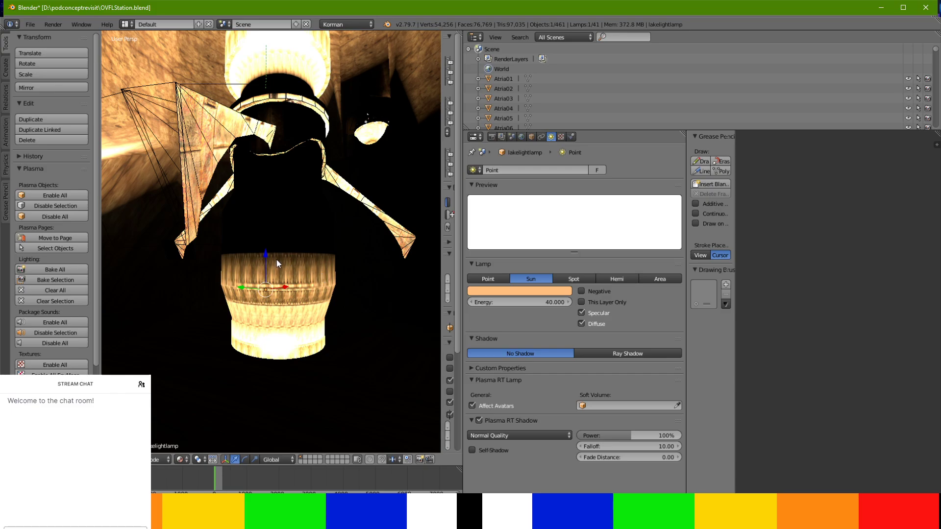
# Move the sun lamp away from the pole along X and lower it beneath the station, to about X -22.1, Z -158.4
pyautogui.moveTo(265, 254); pyautogui.dragTo(262, 273)
pyautogui.moveTo(281, 305); pyautogui.dragTo(281, 306)
pyautogui.moveTo(281, 305); pyautogui.dragTo(205, 283, button='middle')
pyautogui.scroll(-4, 207, 348)
pyautogui.press('g')
pyautogui.press('x')
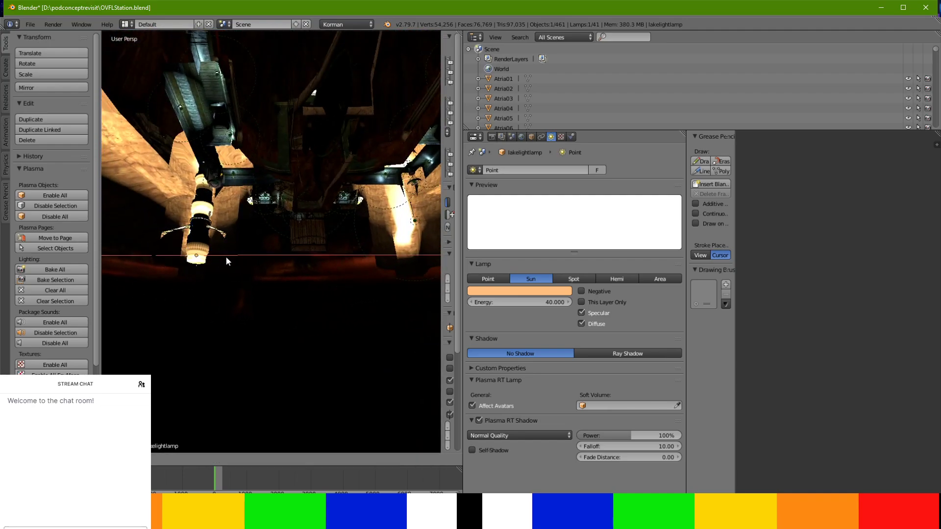
pyautogui.press('z')
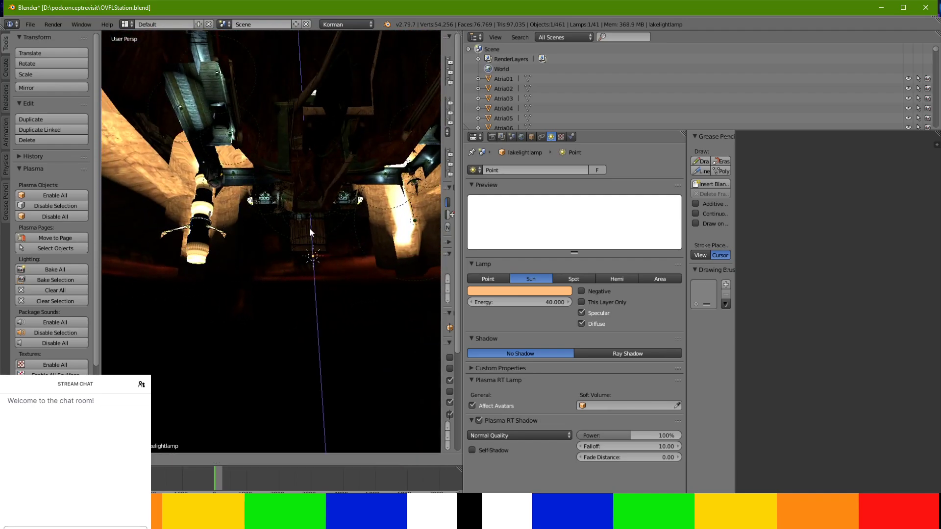
pyautogui.click(309, 255)
pyautogui.moveTo(369, 260); pyautogui.dragTo(333, 260, button='middle')
pyautogui.press('g')
pyautogui.press('z')
pyautogui.click(337, 310)
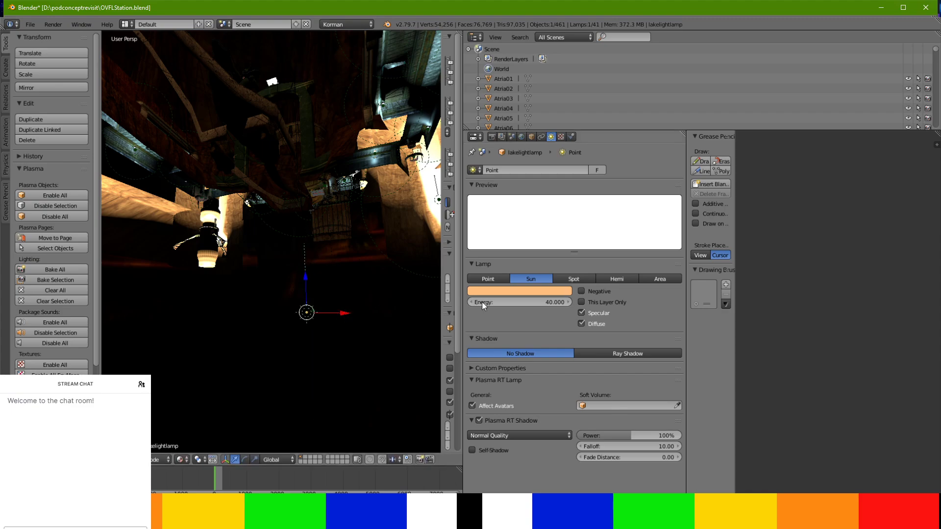
# Try energies of 20, 10, 5 and 2 for the sun lamp and compare the brightness on the mixer
pyautogui.click(498, 302)
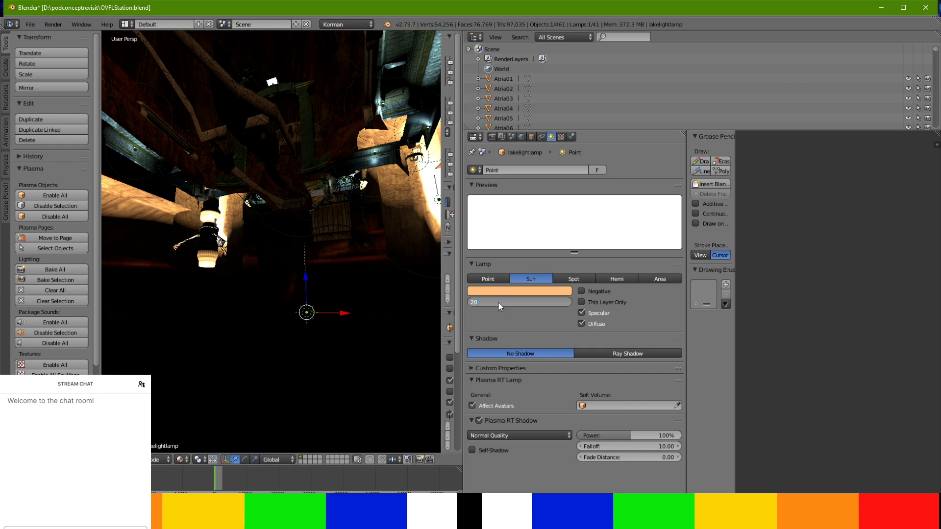
pyautogui.press('Return')
pyautogui.click(500, 302)
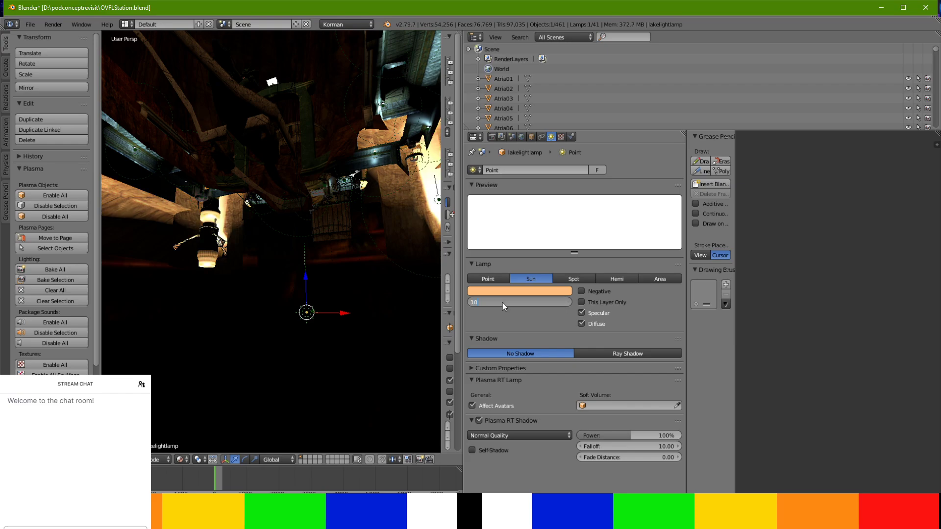
pyautogui.press('Return')
pyautogui.click(502, 302)
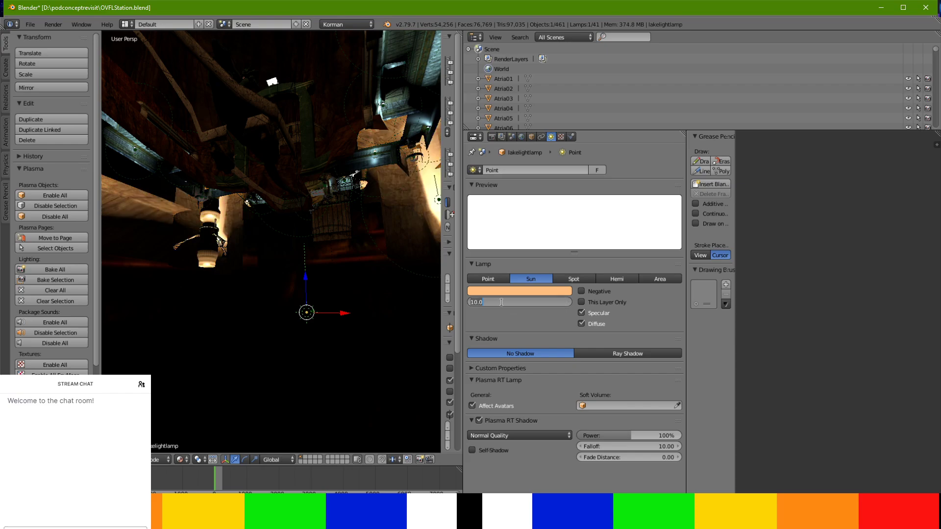
pyautogui.write('5')
pyautogui.press('Return')
pyautogui.click(502, 303)
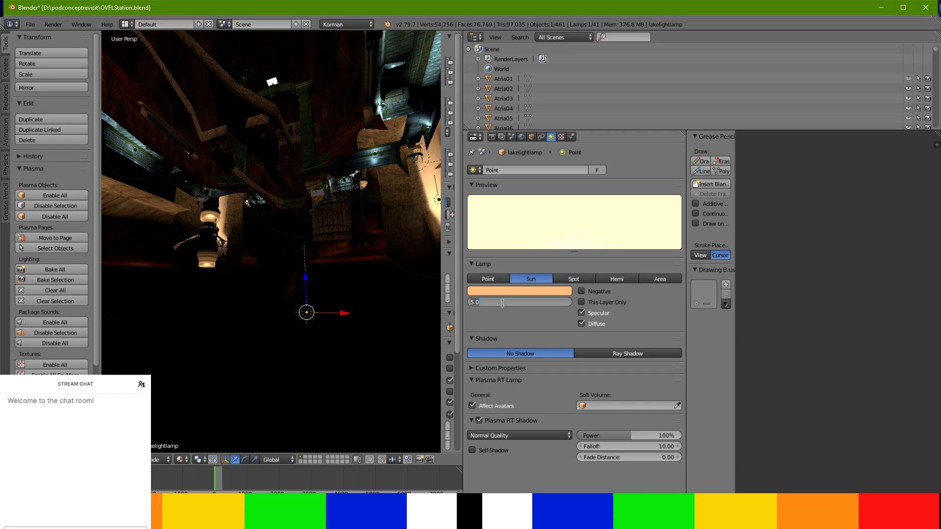
pyautogui.write('2')
pyautogui.press('Return')
pyautogui.moveTo(328, 290); pyautogui.dragTo(206, 257, button='middle')
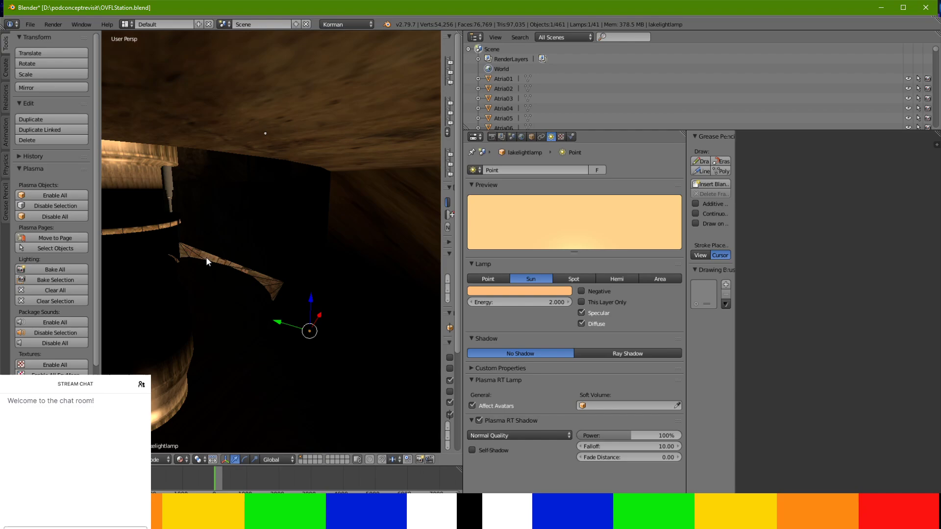
# Show the sun lamp's object settings and shift the lamp along the Y axis to about 1.65
pyautogui.click(531, 138)
pyautogui.moveTo(358, 366); pyautogui.dragTo(327, 196, button='middle')
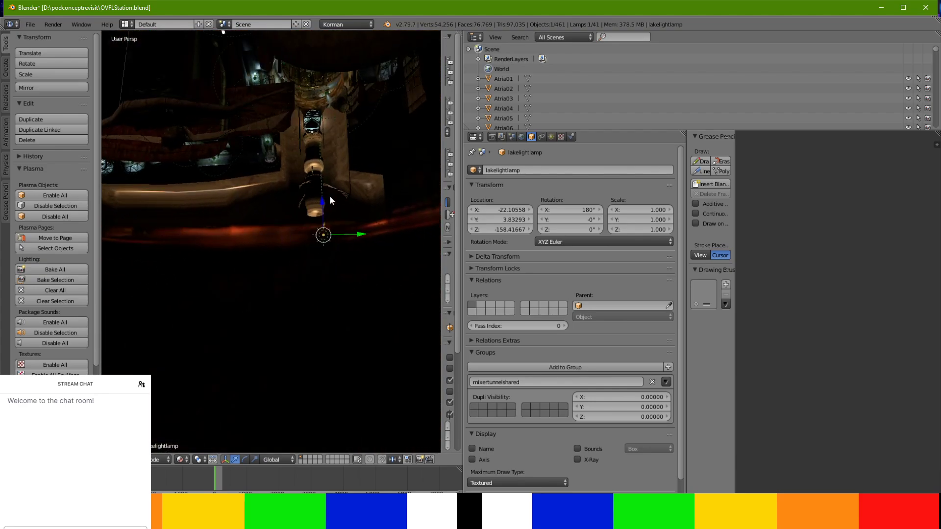
pyautogui.moveTo(356, 236); pyautogui.dragTo(352, 236)
pyautogui.moveTo(353, 236); pyautogui.dragTo(115, 232, button='middle')
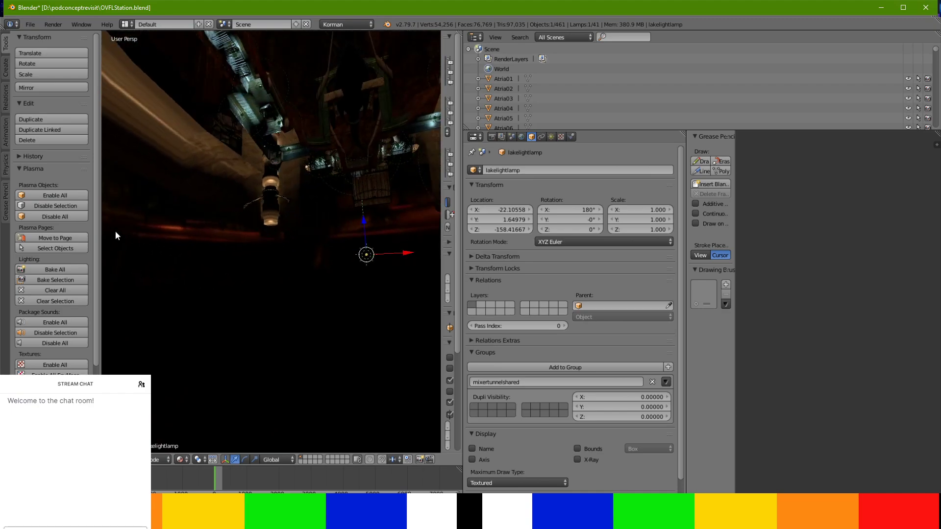
# Set the sun lamp's energy to 1
pyautogui.moveTo(299, 250); pyautogui.dragTo(308, 296, button='middle')
pyautogui.click(552, 138)
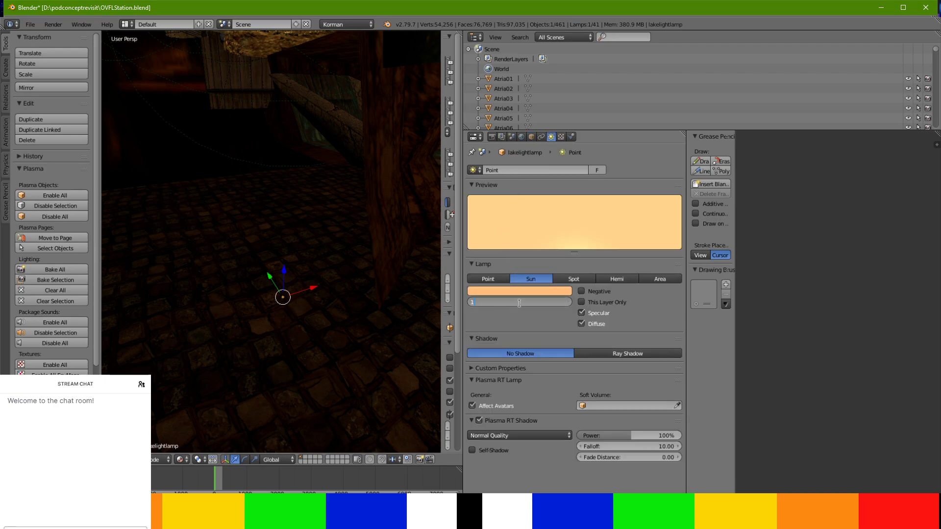
pyautogui.press('Return')
# Select the blade collar under the new lighting and view its metal00 material settings
pyautogui.moveTo(313, 292); pyautogui.dragTo(285, 252, button='middle')
pyautogui.rightClick(282, 226)
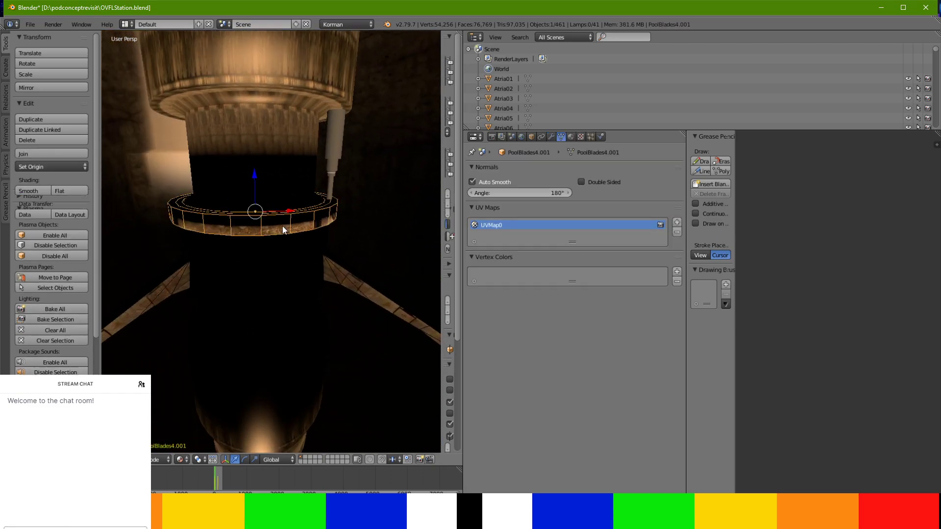
pyautogui.click(571, 137)
pyautogui.click(547, 172)
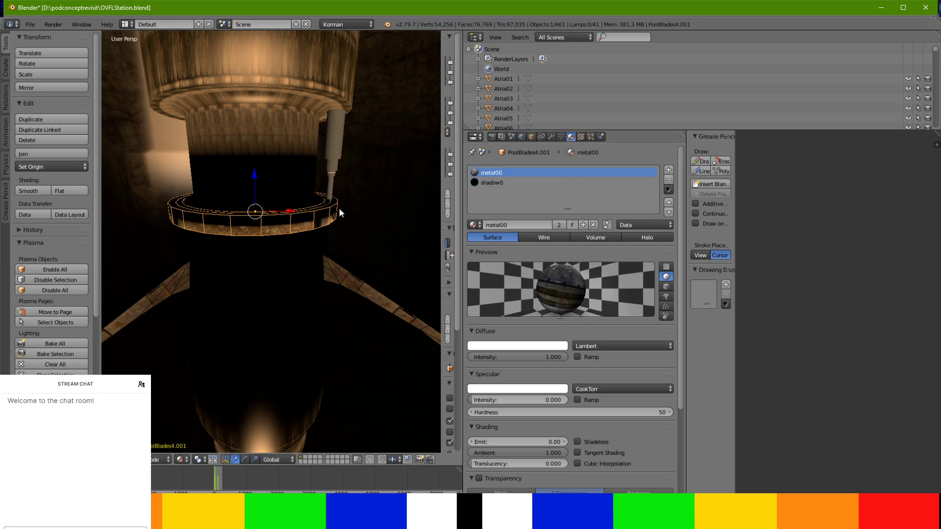
# Check the materials of the support pole and fan tunnel and the UV maps of the pole and bottle press tube parts
pyautogui.rightClick(304, 157)
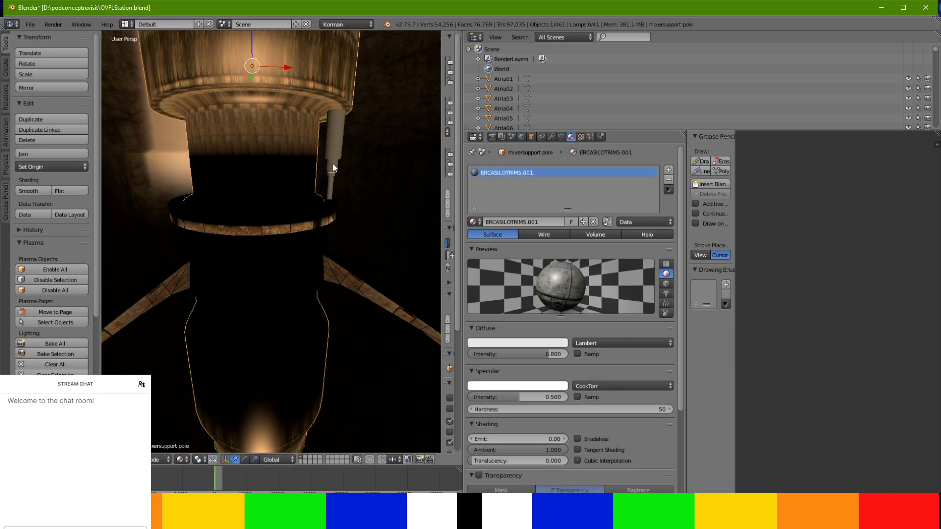
pyautogui.click(561, 137)
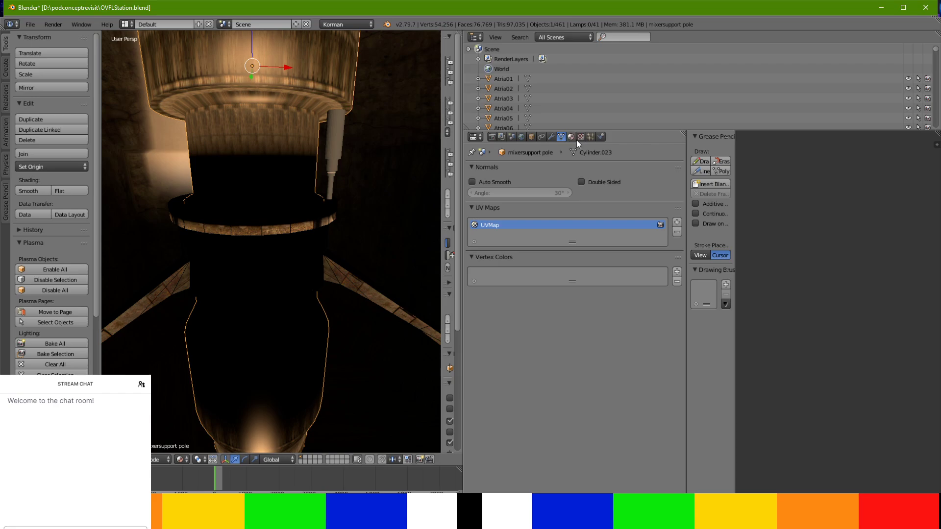
pyautogui.click(575, 138)
pyautogui.rightClick(304, 155)
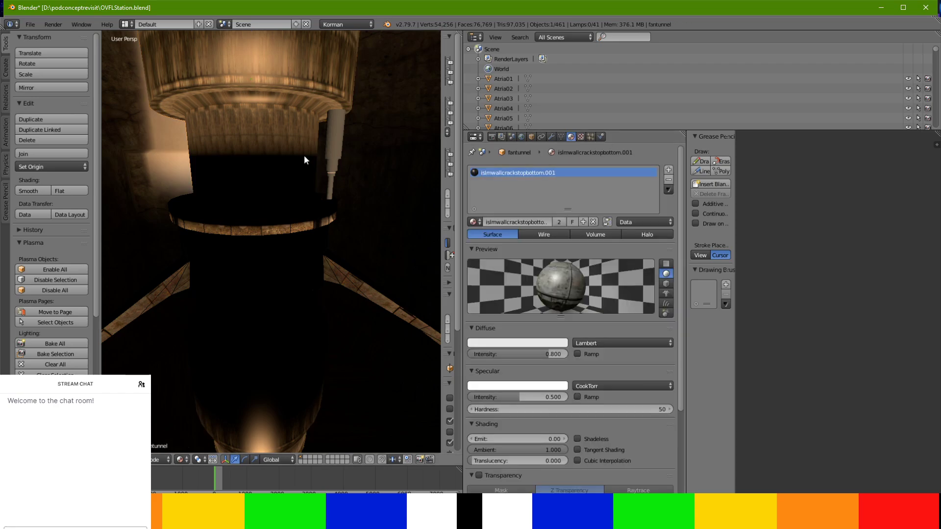
pyautogui.click(561, 137)
pyautogui.rightClick(302, 137)
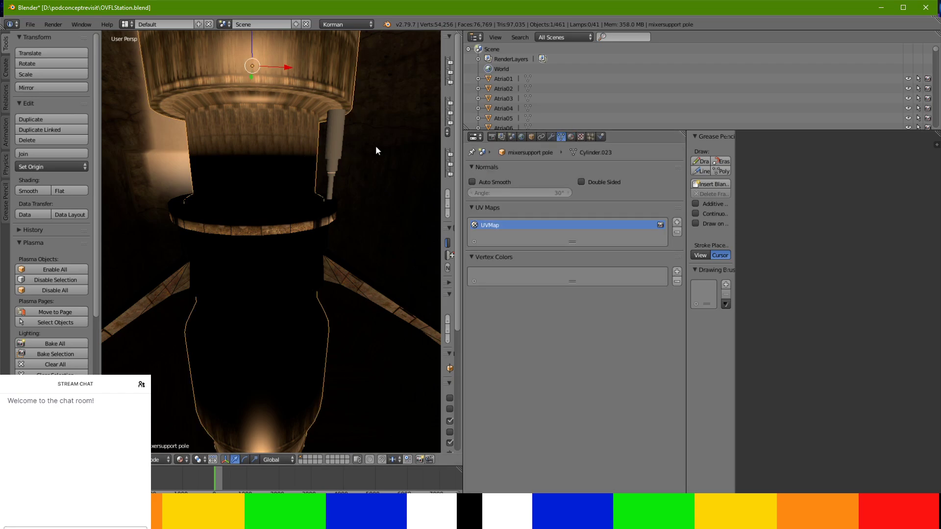
pyautogui.rightClick(344, 145)
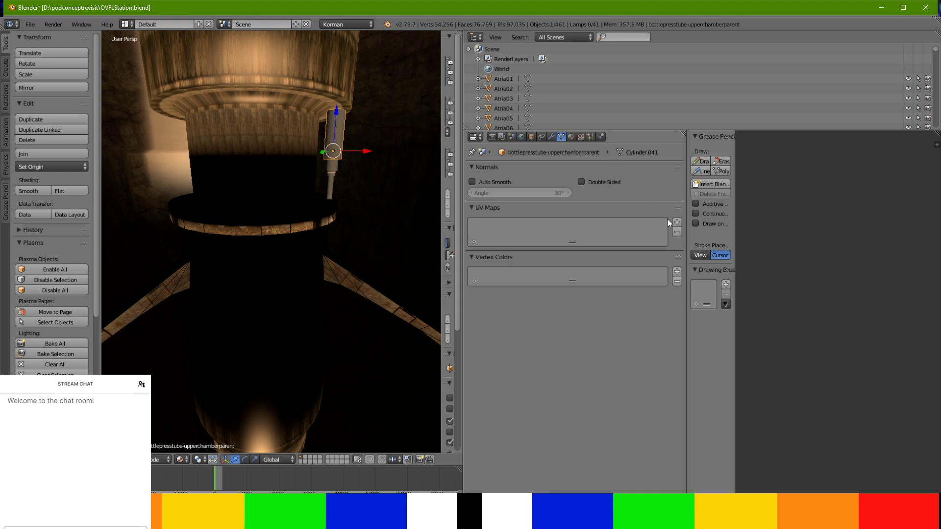
pyautogui.rightClick(342, 149)
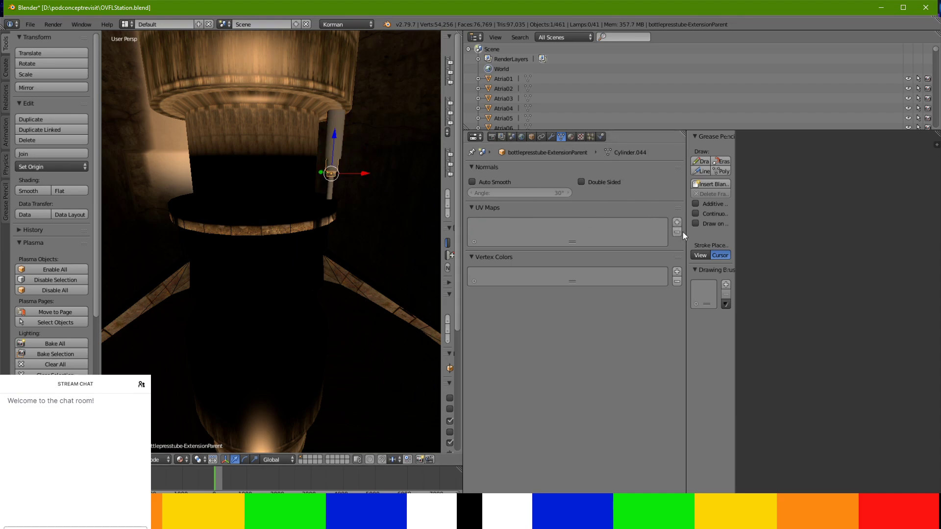
# Add a UV map to the inner bottle press tube and frame the part
pyautogui.rightClick(330, 192)
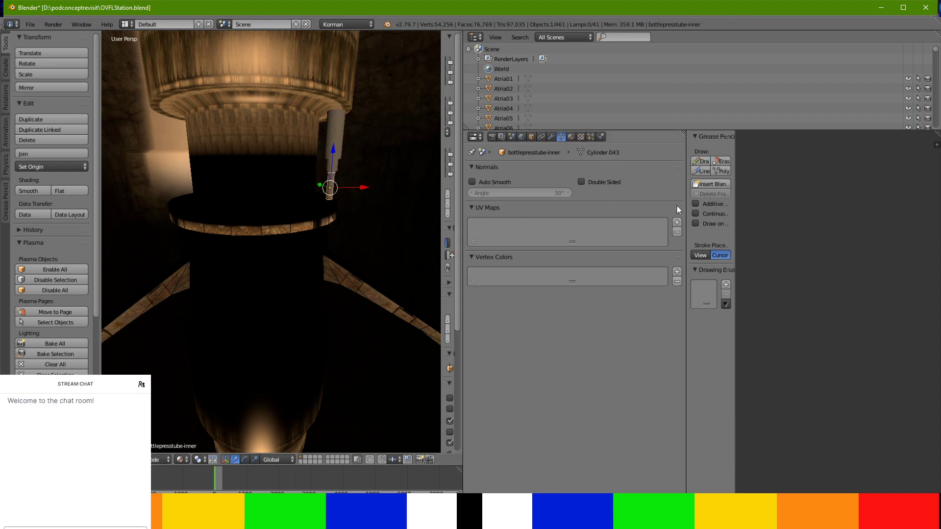
pyautogui.click(676, 222)
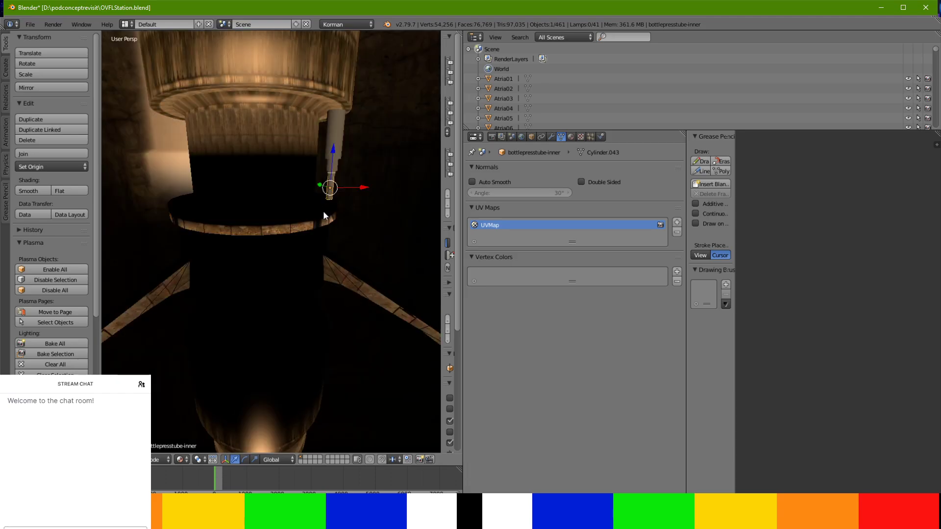
pyautogui.press('KP_Decimal')
# Try the existing ercasilotrim00.001 material on the inner bottle press tube and review its settings
pyautogui.click(571, 137)
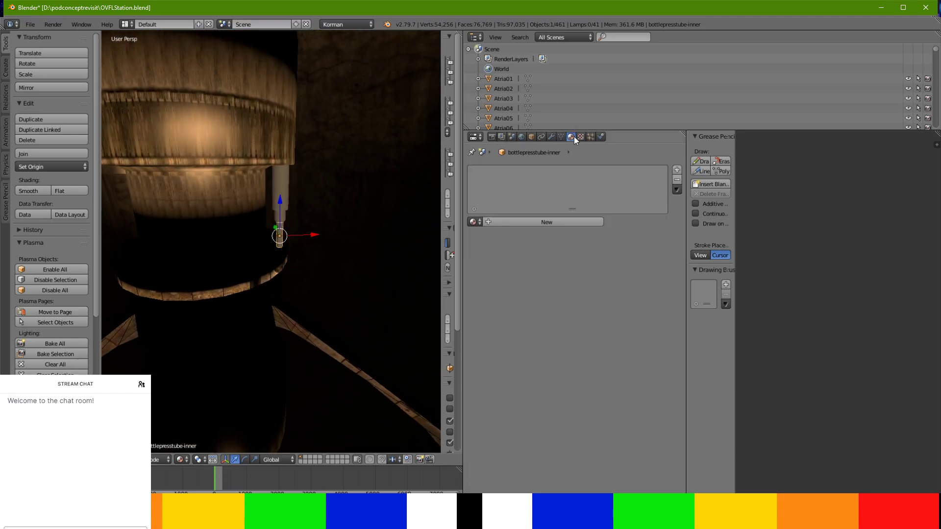
pyautogui.click(473, 221)
pyautogui.write('ercasi')
pyautogui.press('Down')
pyautogui.press('Down')
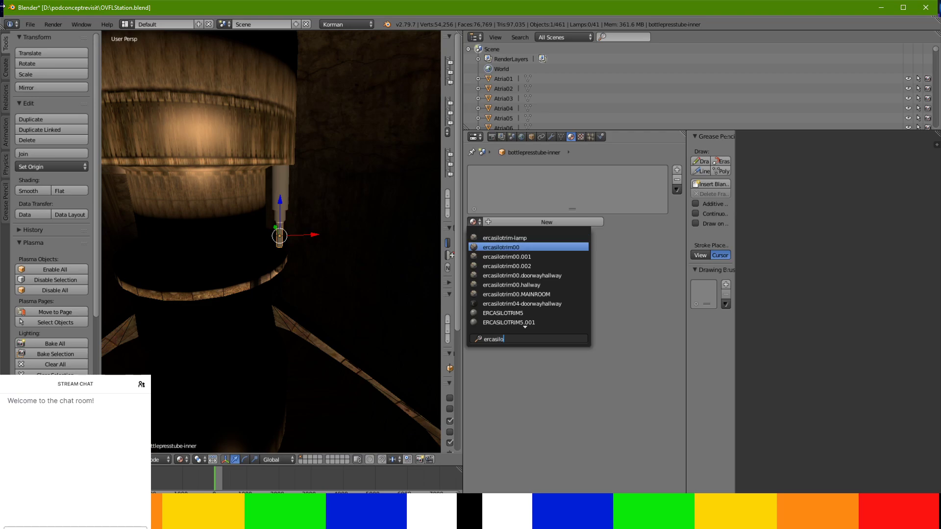
pyautogui.press('Return')
pyautogui.scroll(-5, 581, 345)
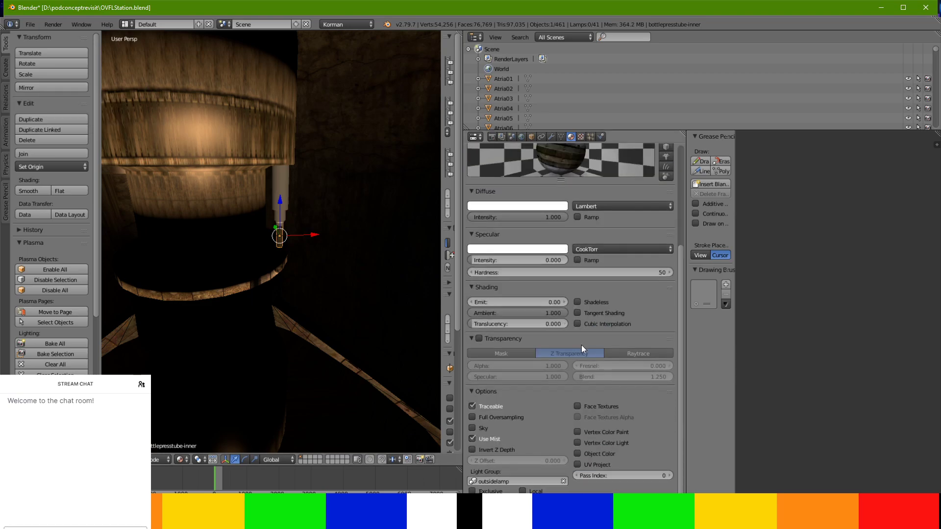
pyautogui.scroll(5, 581, 345)
# Check the support pole's material and assign the same ERCASILOTRIM5.001 material to the inner bottle press tube
pyautogui.click(473, 222)
pyautogui.rightClick(212, 218)
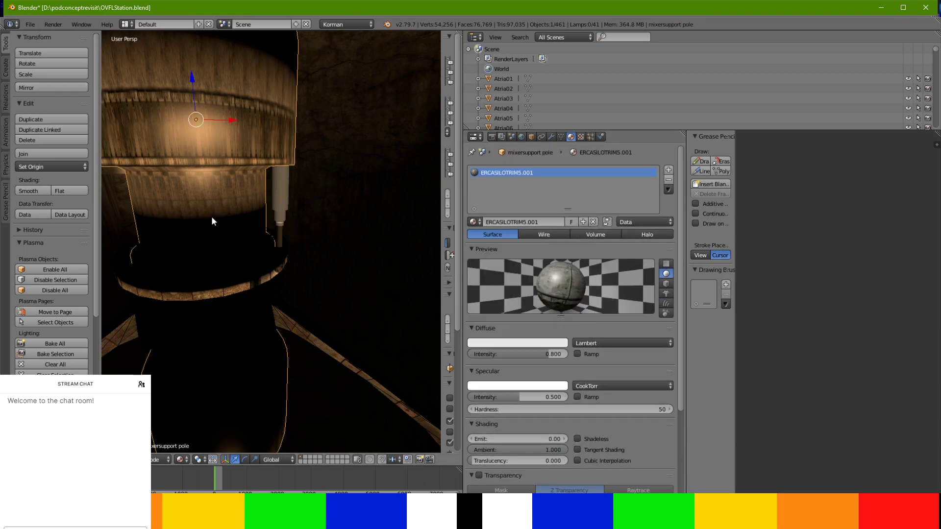
pyautogui.rightClick(283, 197)
pyautogui.click(474, 222)
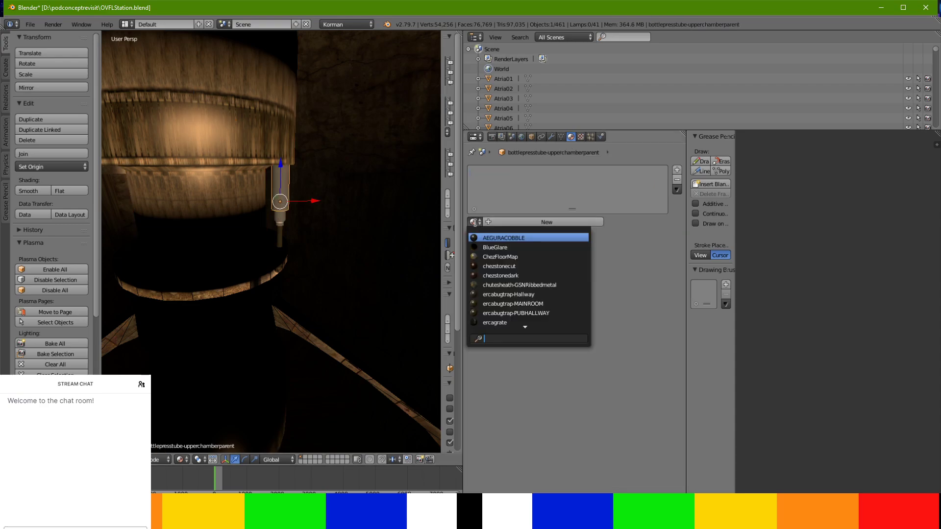
pyautogui.rightClick(281, 235)
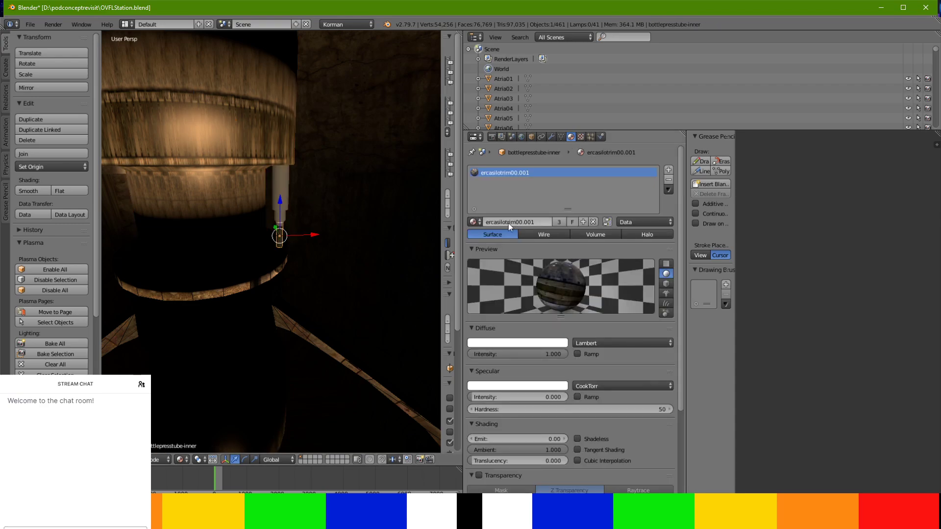
pyautogui.click(473, 222)
pyautogui.scroll(-9, 534, 292)
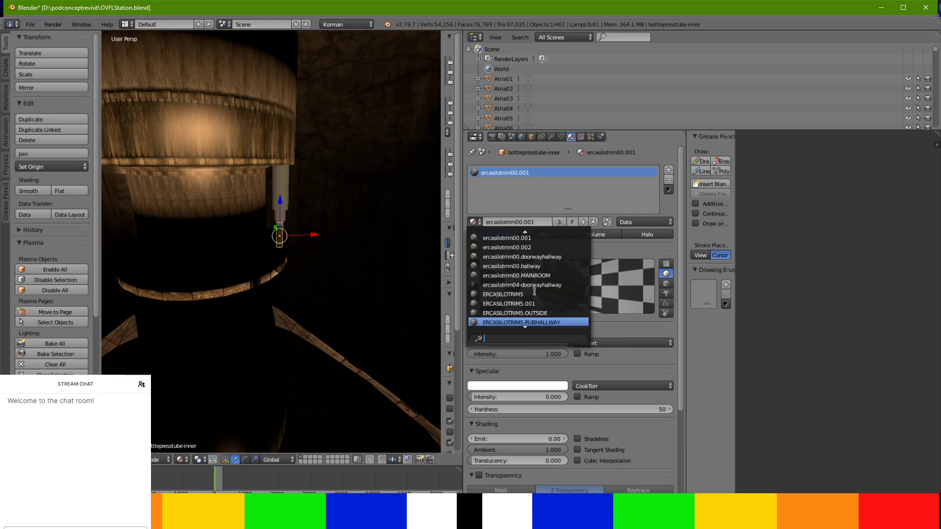
pyautogui.click(538, 304)
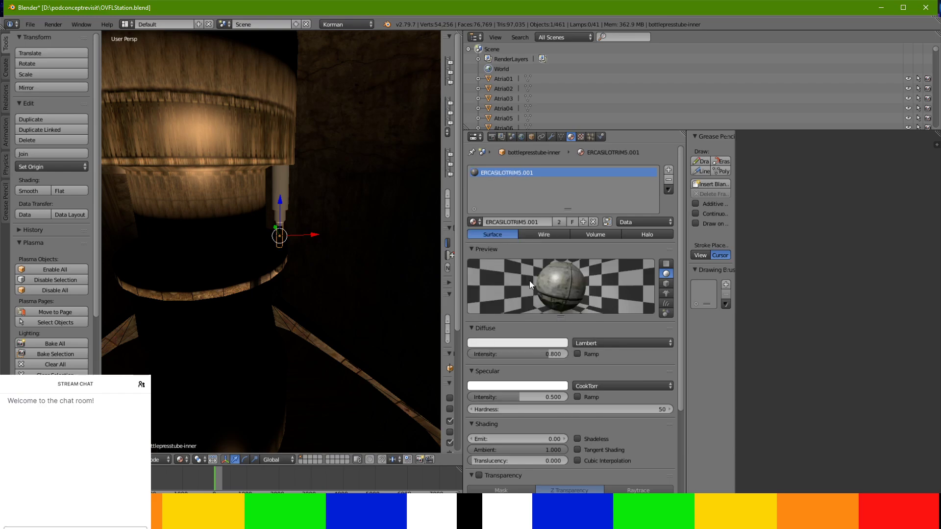
# Rename the inner tube's material as ERCASILOTRIM5.mixertunnelshared
pyautogui.scroll(-5, 529, 281)
pyautogui.scroll(5, 529, 281)
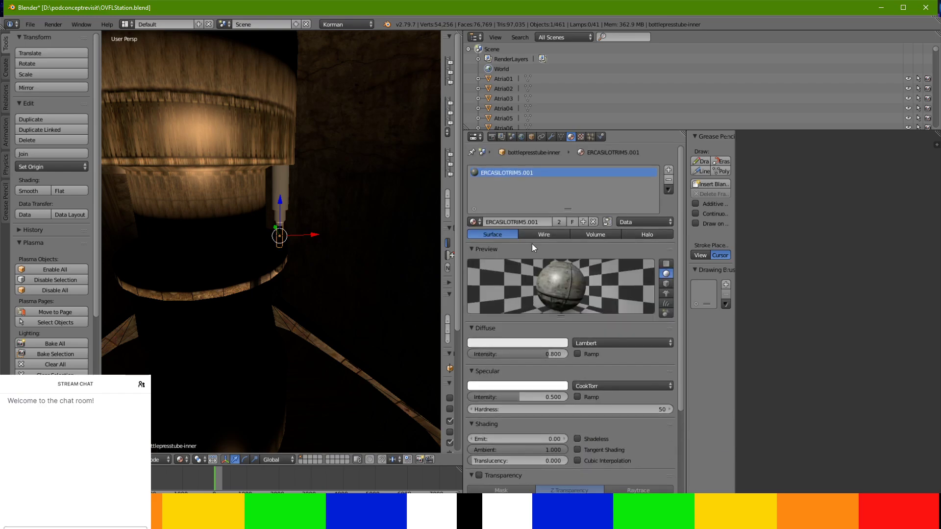
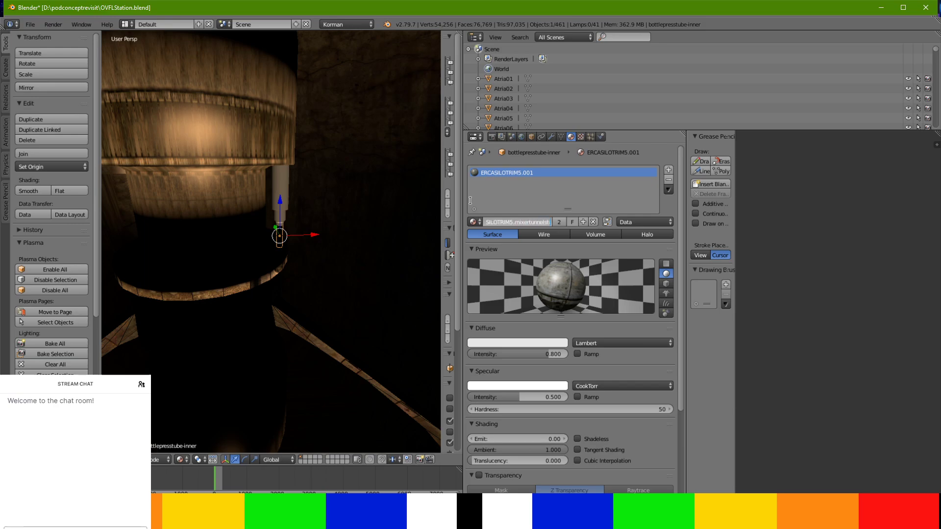
pyautogui.press('Return')
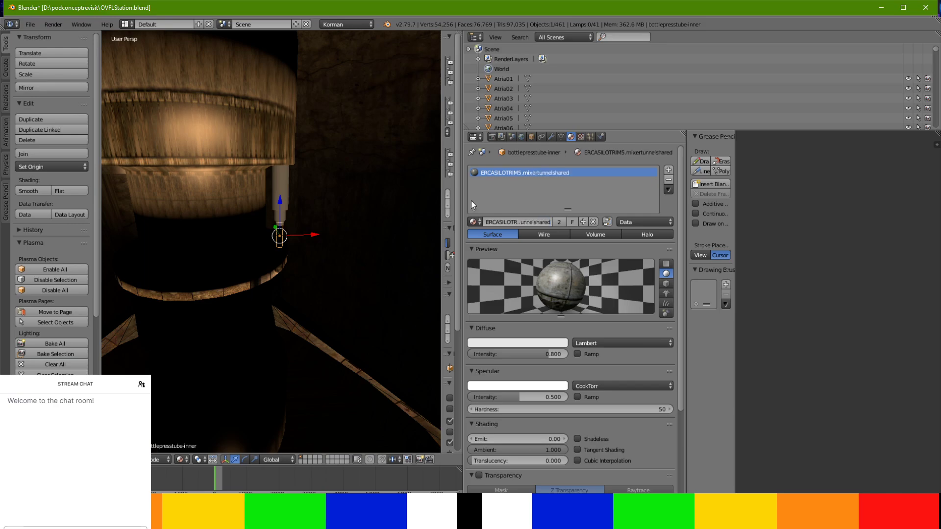
# Make the shared material shadeless and unwrap the whole inner tube with Smart UV Project
pyautogui.scroll(4, 322, 290)
pyautogui.moveTo(323, 290); pyautogui.dragTo(345, 298, button='middle')
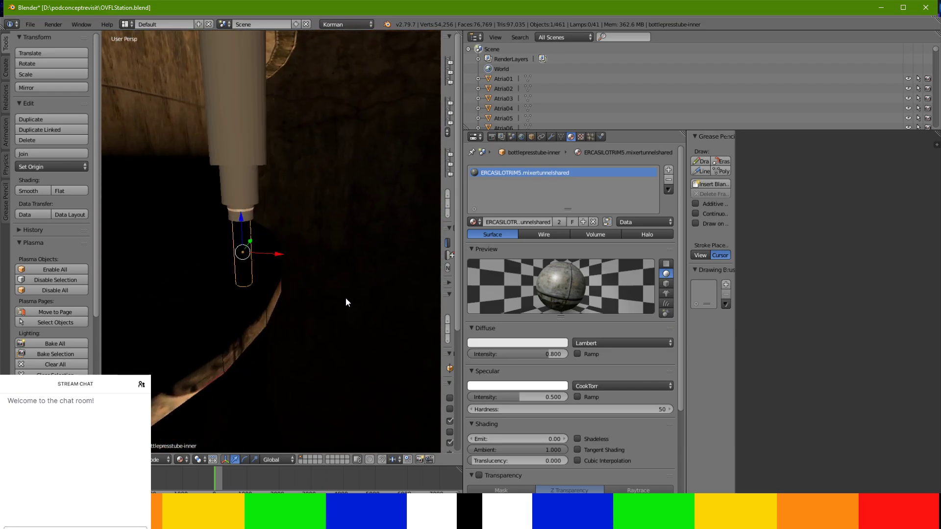
pyautogui.click(577, 439)
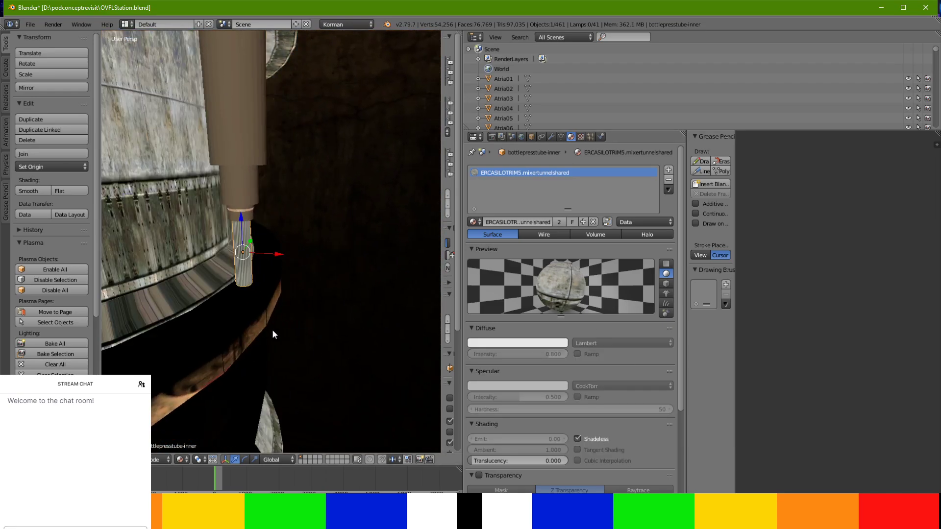
pyautogui.press('Tab')
pyautogui.press('u')
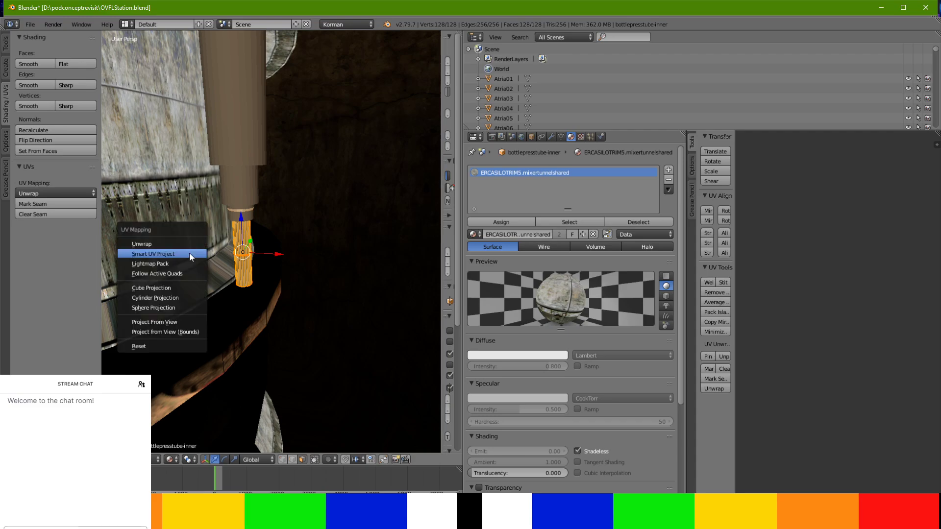
pyautogui.click(189, 252)
pyautogui.click(213, 328)
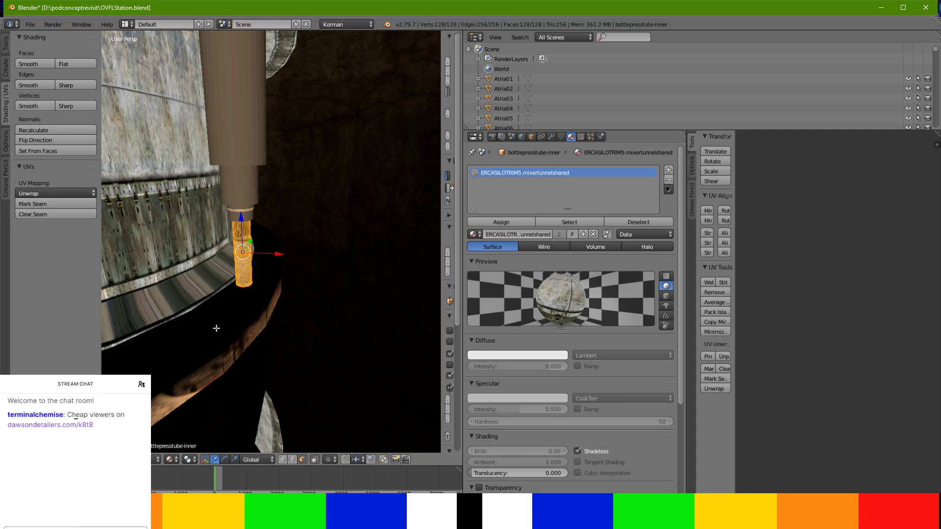
# Isolate the inner tube, select the ring of faces on its inside wall and delete those faces
pyautogui.scroll(5, 222, 305)
pyautogui.moveTo(222, 314); pyautogui.dragTo(260, 180, button='middle')
pyautogui.press('KP_Divide')
pyautogui.press('KP_Divide')
pyautogui.press('KP_Decimal')
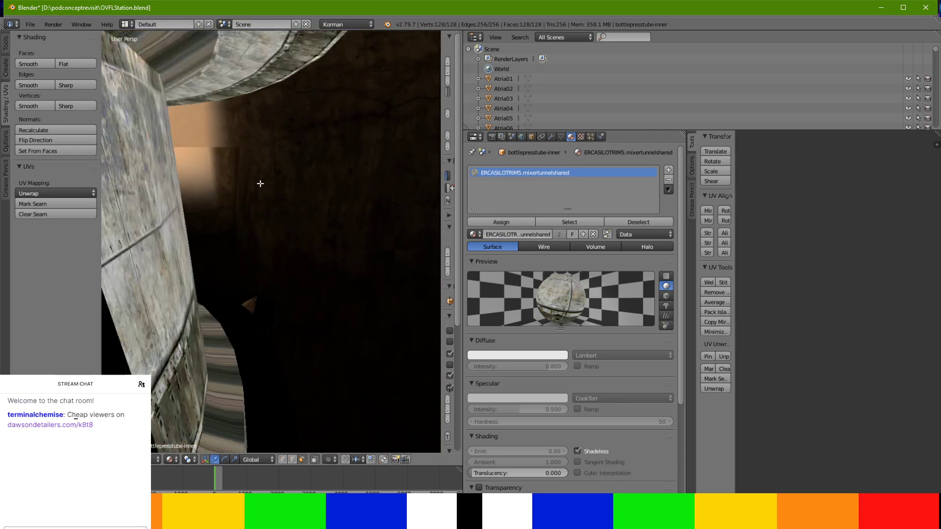
pyautogui.press('KP_Divide')
pyautogui.moveTo(264, 196); pyautogui.dragTo(276, 259, button='middle')
pyautogui.rightClick(291, 273)
pyautogui.keyDown('ctrl'); pyautogui.rightClick(287, 213); pyautogui.keyUp('ctrl')
pyautogui.keyDown('ctrl'); pyautogui.rightClick(228, 221); pyautogui.keyUp('ctrl')
pyautogui.keyDown('ctrl'); pyautogui.rightClick(237, 266); pyautogui.keyUp('ctrl')
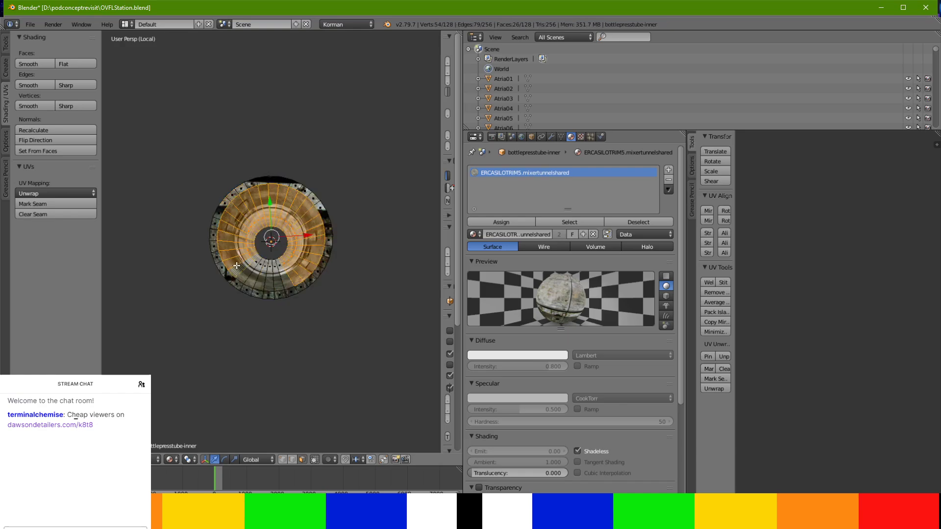
pyautogui.keyDown('ctrl'); pyautogui.rightClick(282, 280); pyautogui.keyUp('ctrl')
pyautogui.press('x')
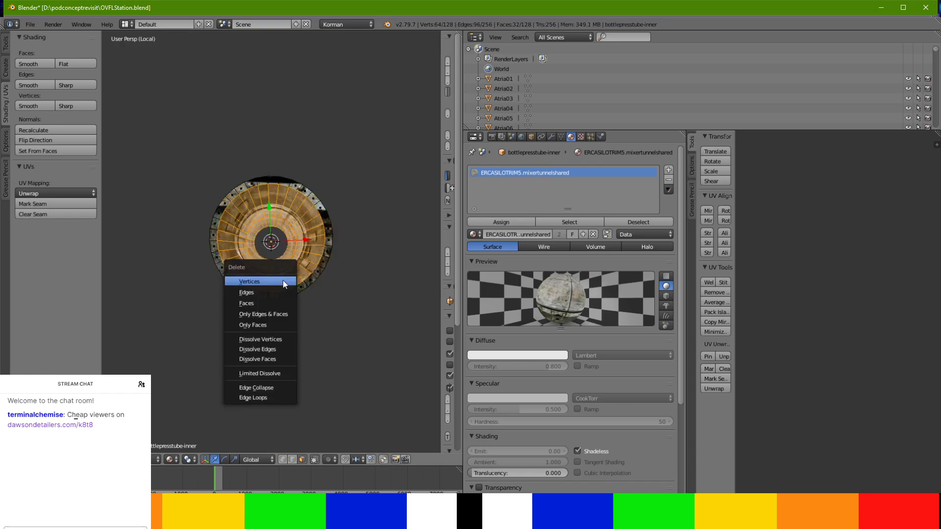
pyautogui.click(284, 299)
pyautogui.moveTo(284, 299); pyautogui.dragTo(279, 210, button='middle')
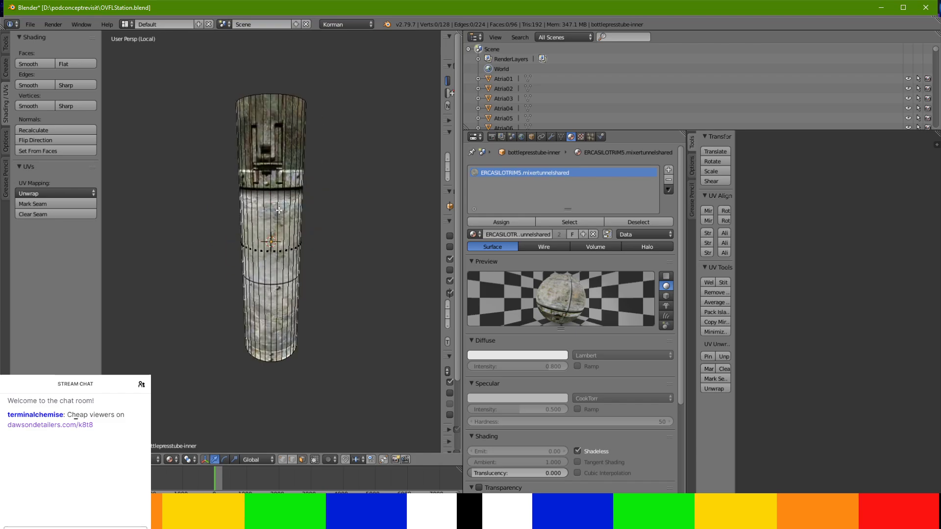
pyautogui.press('Tab')
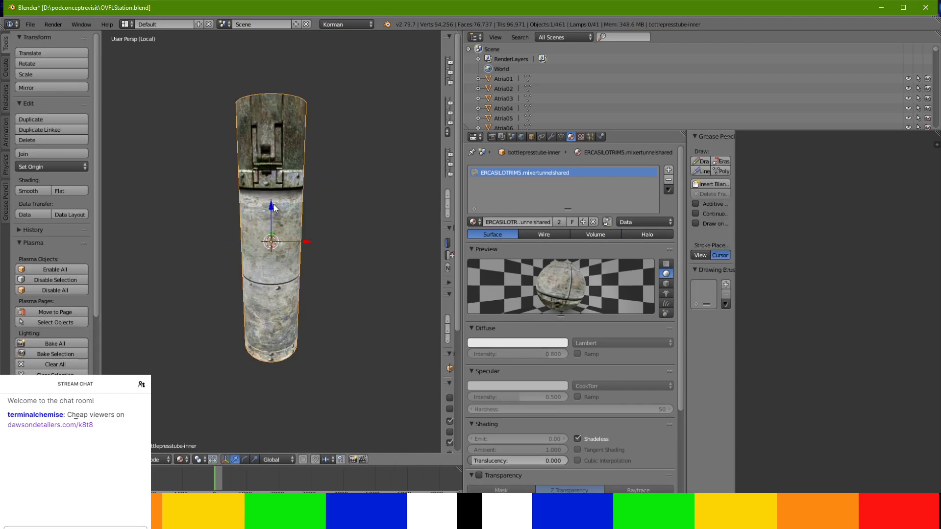
# Turn off shadeless on the shared material, smooth-shade the inner tube and leave the isolated view
pyautogui.click(577, 438)
pyautogui.moveTo(300, 343); pyautogui.dragTo(307, 247, button='middle')
pyautogui.click(32, 193)
pyautogui.moveTo(283, 293)
pyautogui.mouseDown(button='middle')
pyautogui.moveTo(274, 351)
pyautogui.moveTo(266, 291)
pyautogui.mouseUp(button='middle')
pyautogui.press('KP_Divide')
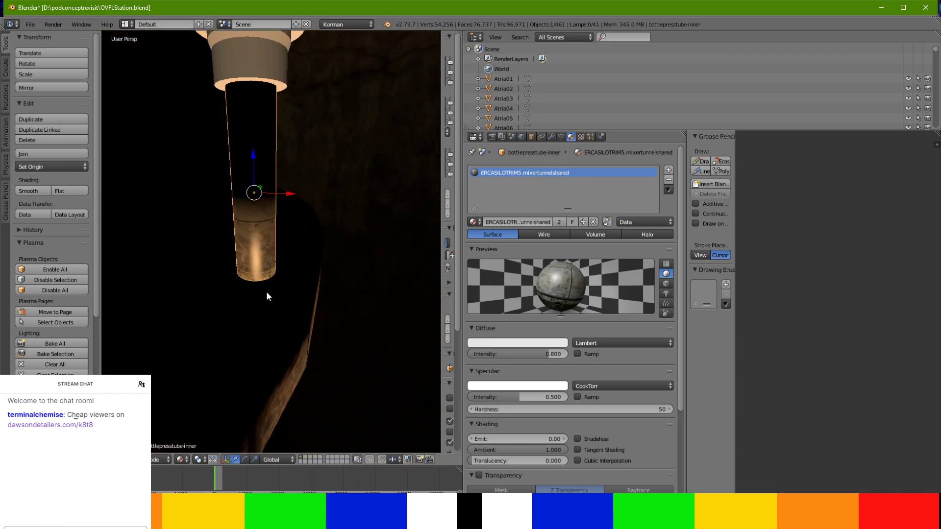
# Smooth-shade the bottle press tube's extension part and assign it the ERCASILOTRIM5.mixertunnelshared material
pyautogui.rightClick(269, 86)
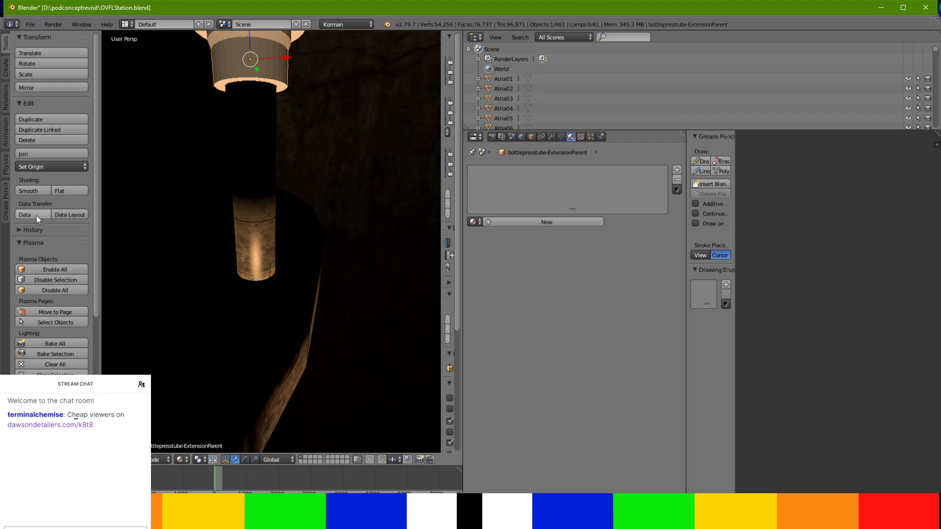
pyautogui.click(35, 192)
pyautogui.click(473, 222)
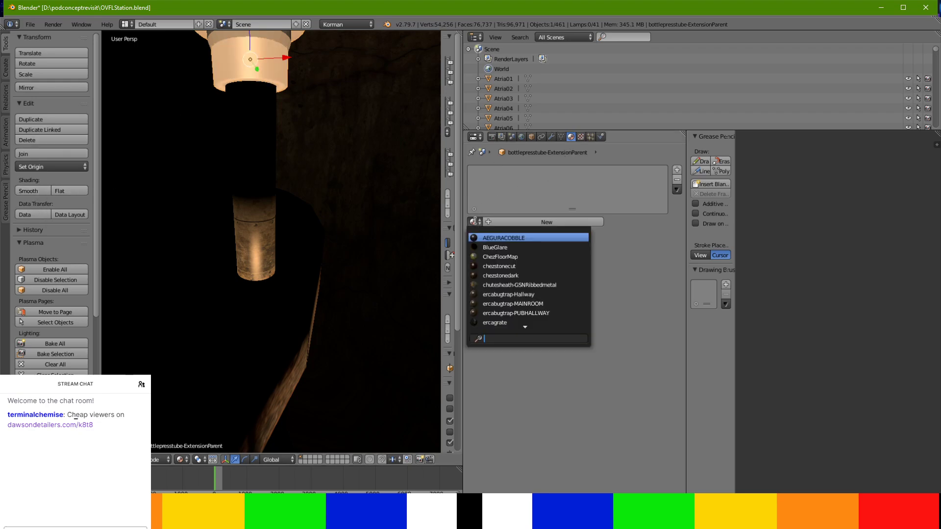
pyautogui.write('mixwe')
pyautogui.press('BackSpace')
pyautogui.press('BackSpace')
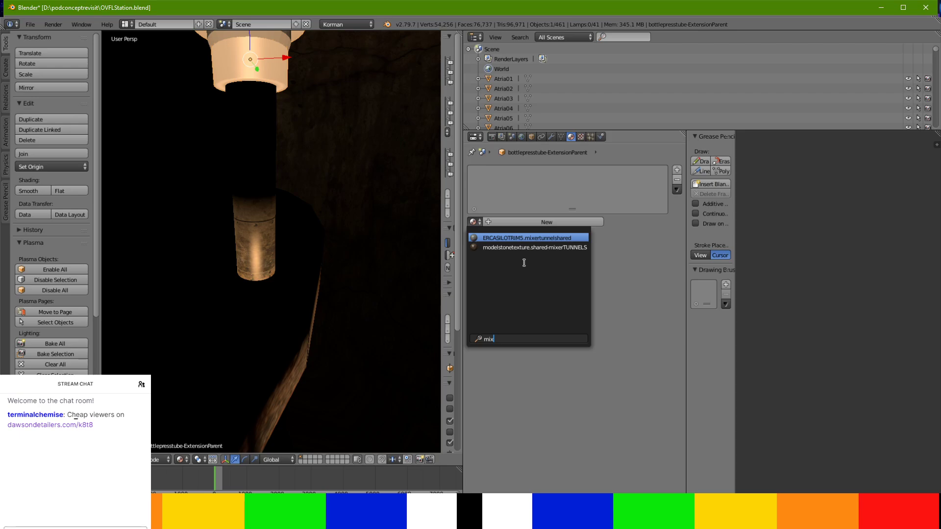
pyautogui.press('Return')
# Isolate the extension part and unwrap all its faces with Smart UV Project at a 66 angle limit
pyautogui.moveTo(307, 189); pyautogui.dragTo(281, 86, button='middle')
pyautogui.press('KP_Divide')
pyautogui.press('Tab')
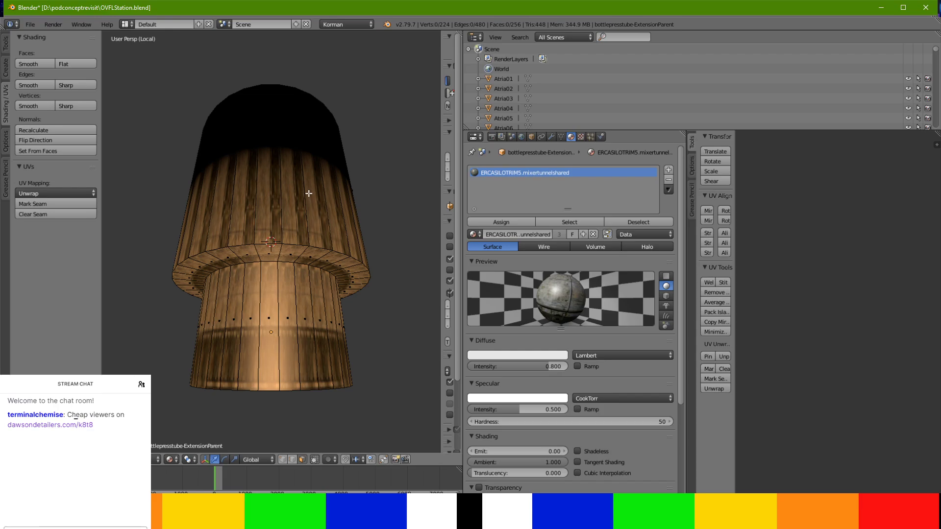
pyautogui.press('a')
pyautogui.press('u')
pyautogui.click(309, 194)
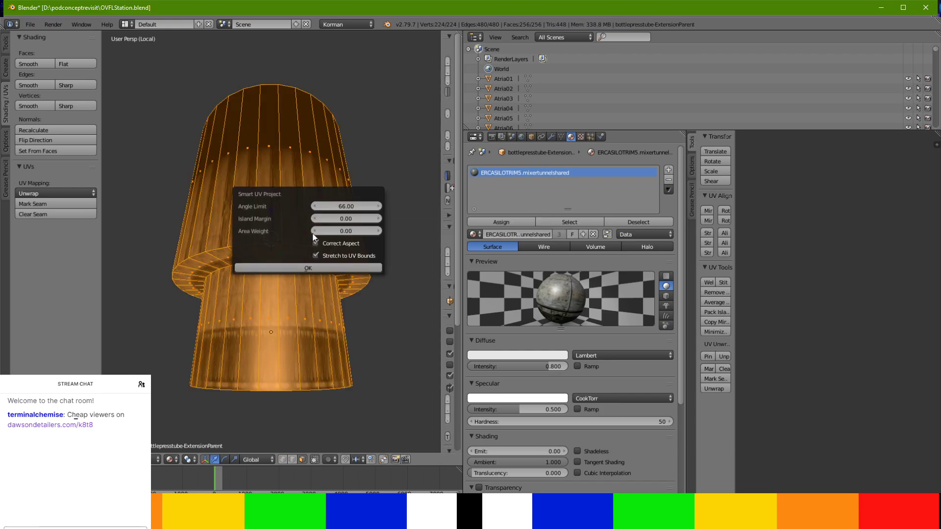
pyautogui.click(307, 268)
# Delete the ring of hidden faces inside the extension part, then return to the full scene in Object Mode
pyautogui.moveTo(293, 289); pyautogui.dragTo(263, 231, button='middle')
pyautogui.rightClick(235, 200)
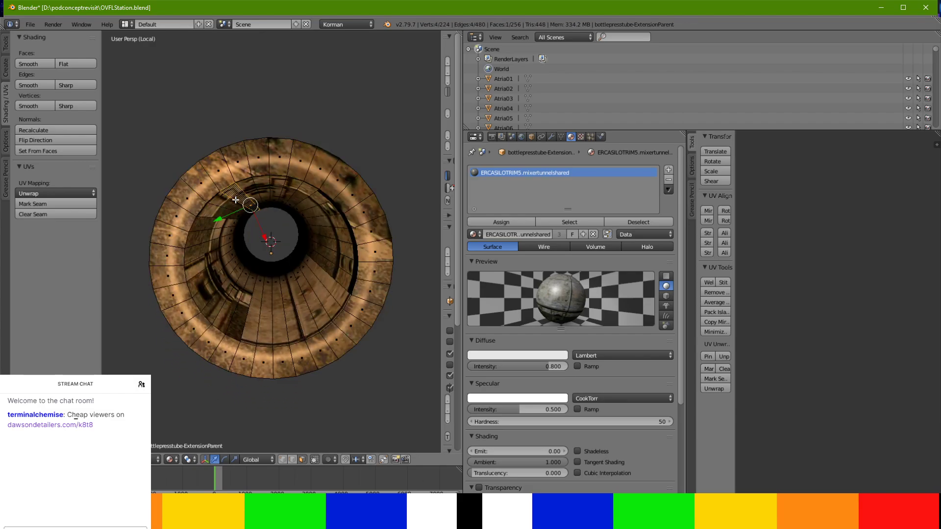
pyautogui.keyDown('ctrl'); pyautogui.rightClick(321, 259); pyautogui.keyUp('ctrl')
pyautogui.keyDown('ctrl'); pyautogui.rightClick(286, 300); pyautogui.keyUp('ctrl')
pyautogui.keyDown('ctrl'); pyautogui.rightClick(224, 278); pyautogui.keyUp('ctrl')
pyautogui.keyDown('ctrl'); pyautogui.rightClick(234, 204); pyautogui.keyUp('ctrl')
pyautogui.press('x')
pyautogui.click(236, 204)
pyautogui.moveTo(237, 216); pyautogui.dragTo(431, 367, button='middle')
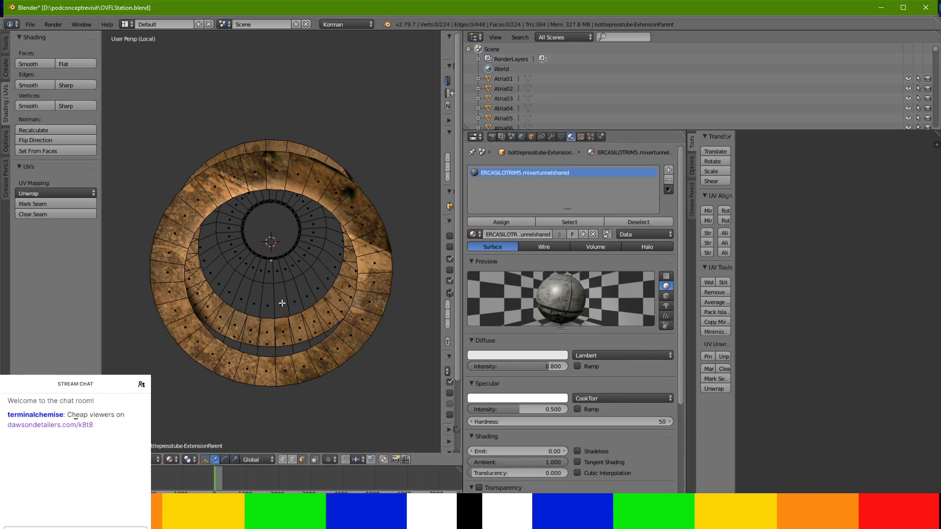
pyautogui.moveTo(279, 300); pyautogui.dragTo(333, 35, button='middle')
pyautogui.press('KP_Divide')
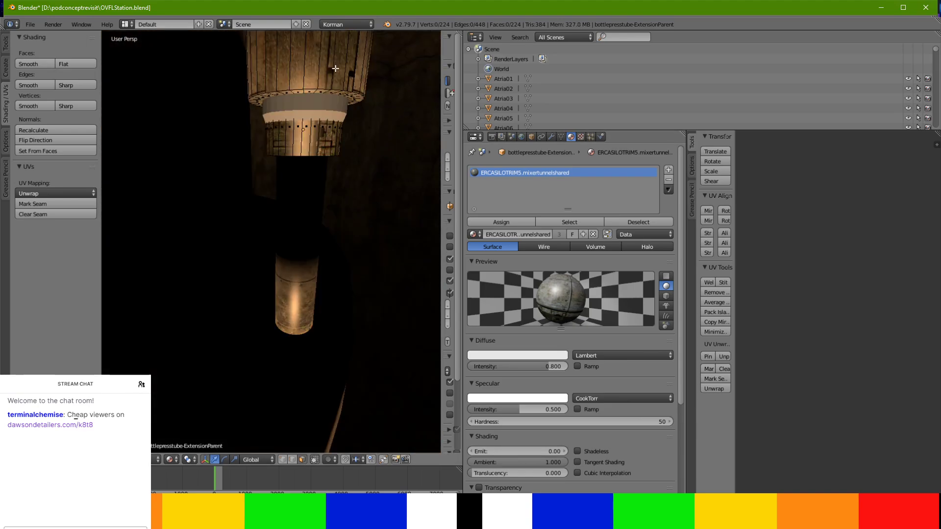
pyautogui.scroll(2, 332, 86)
pyautogui.scroll(-2, 331, 87)
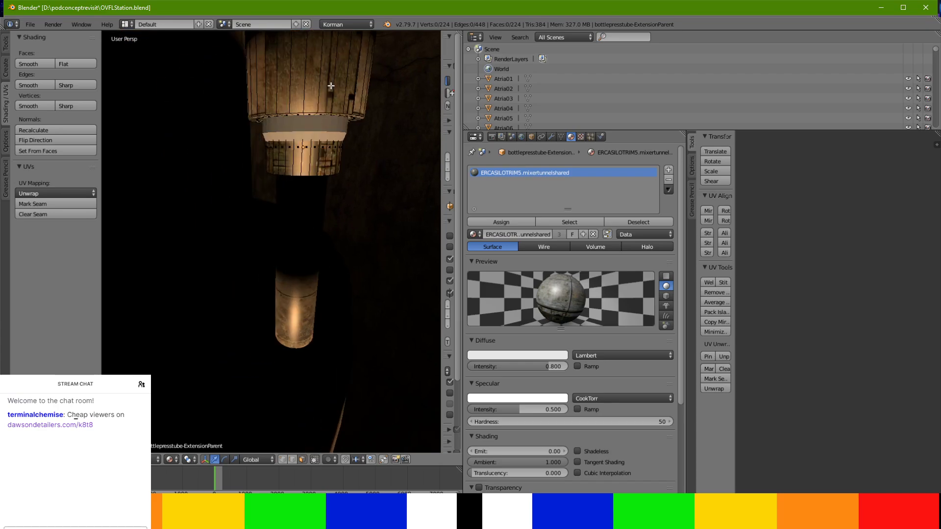
pyautogui.scroll(3, 332, 85)
pyautogui.scroll(-3, 332, 85)
pyautogui.scroll(1, 330, 90)
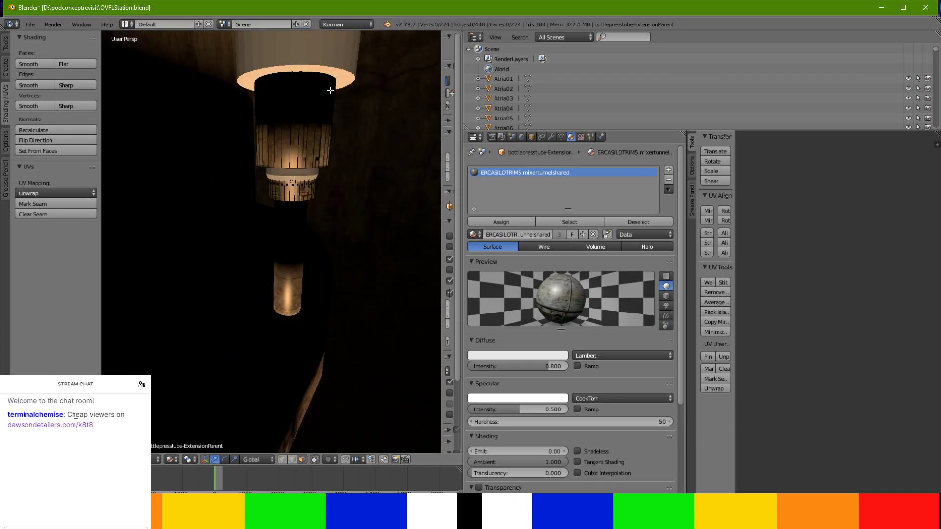
pyautogui.press('Tab')
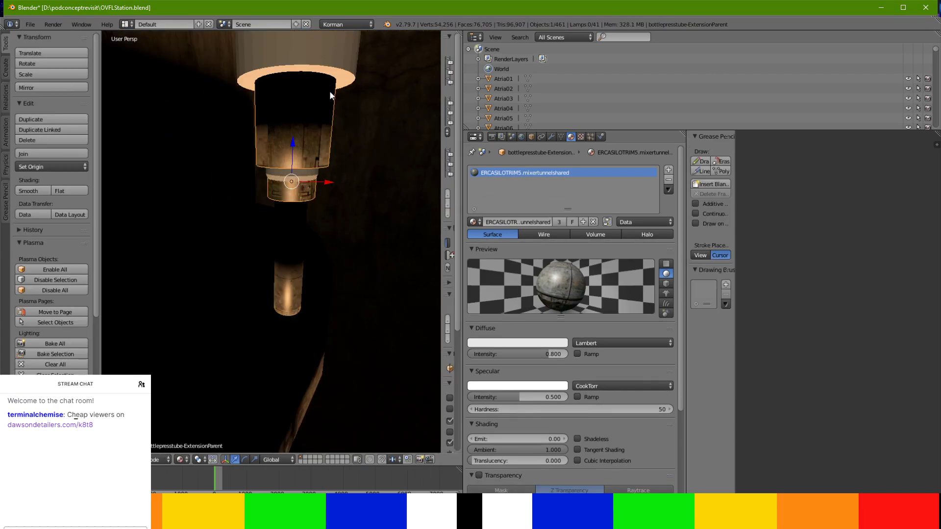
# Assign the ERCASILOTRIM5.mixertunnelshared material to the bottle press tube's binding ring, then isolate and smooth-shade it
pyautogui.rightClick(310, 178)
pyautogui.press('KP_Divide')
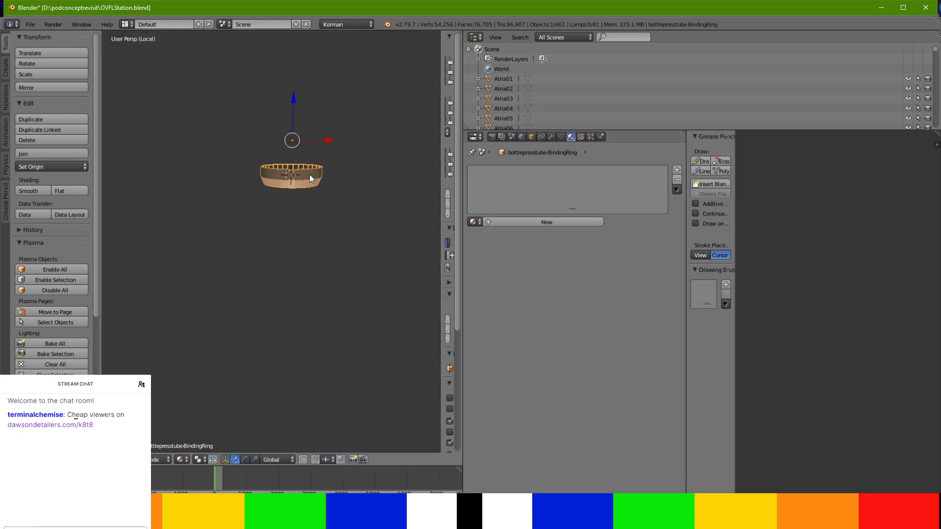
pyautogui.press('KP_Divide')
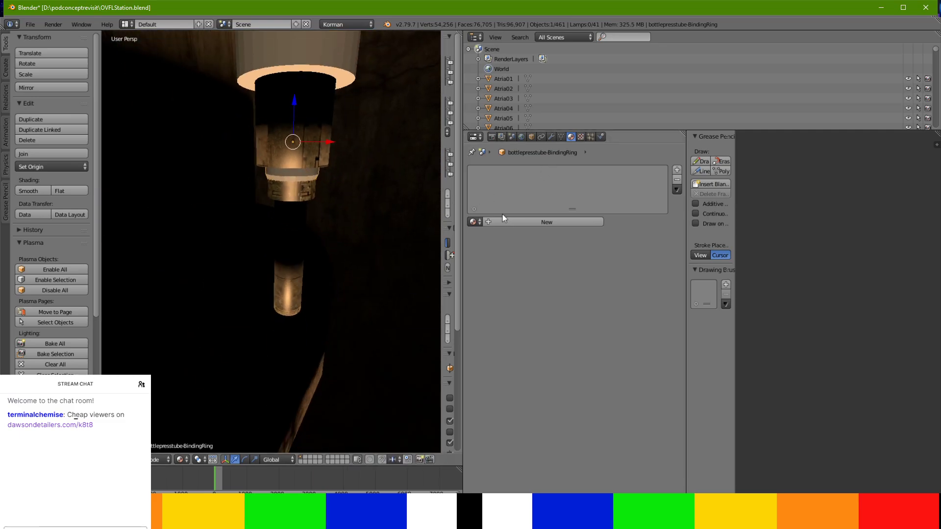
pyautogui.click(473, 222)
pyautogui.write('mixe')
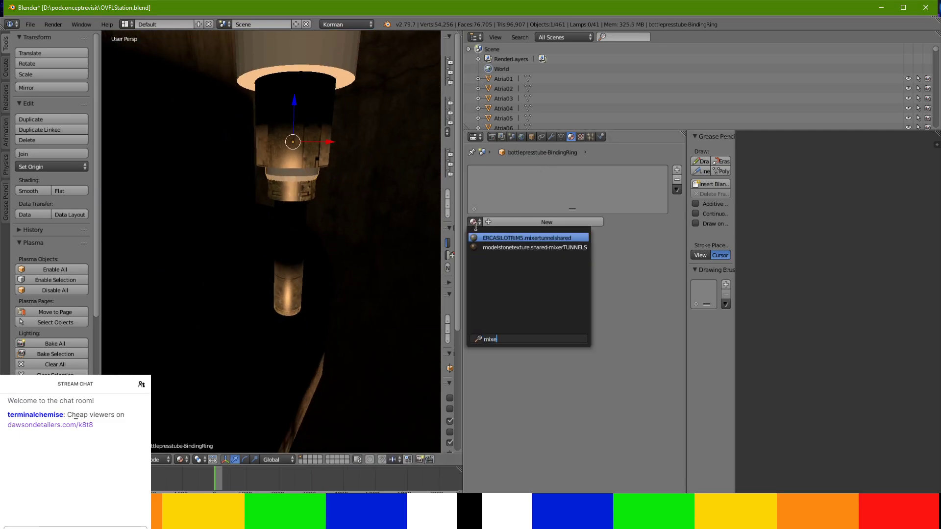
pyautogui.write('r')
pyautogui.press('Return')
pyautogui.press('KP_Divide')
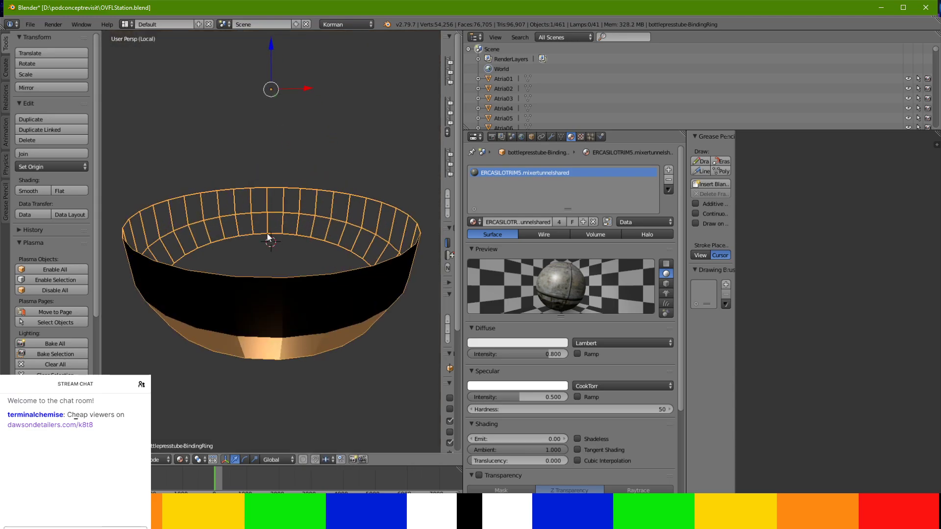
pyautogui.click(48, 190)
# Unwrap all faces of the binding ring with Smart UV Project at a 66 angle limit, then return to the full scene in Object Mode
pyautogui.press('a')
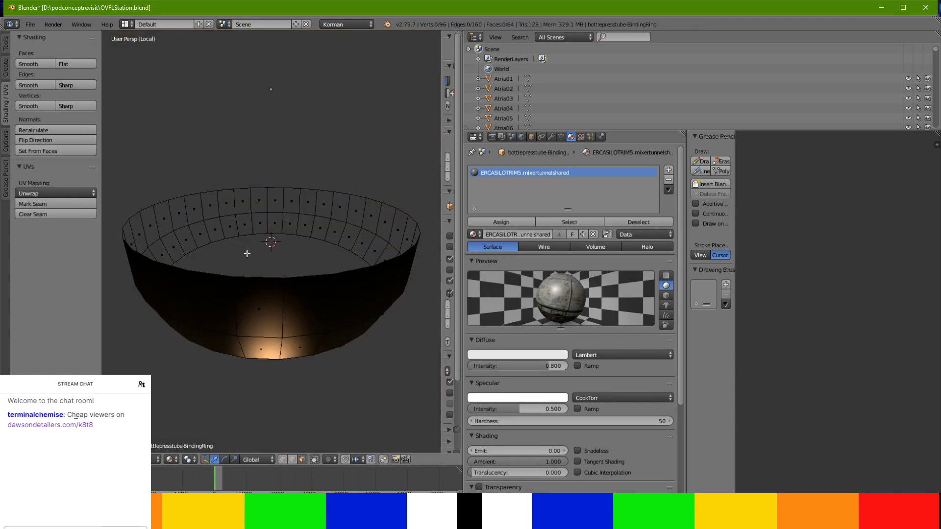
pyautogui.press('Tab')
pyautogui.press('a')
pyautogui.press('a')
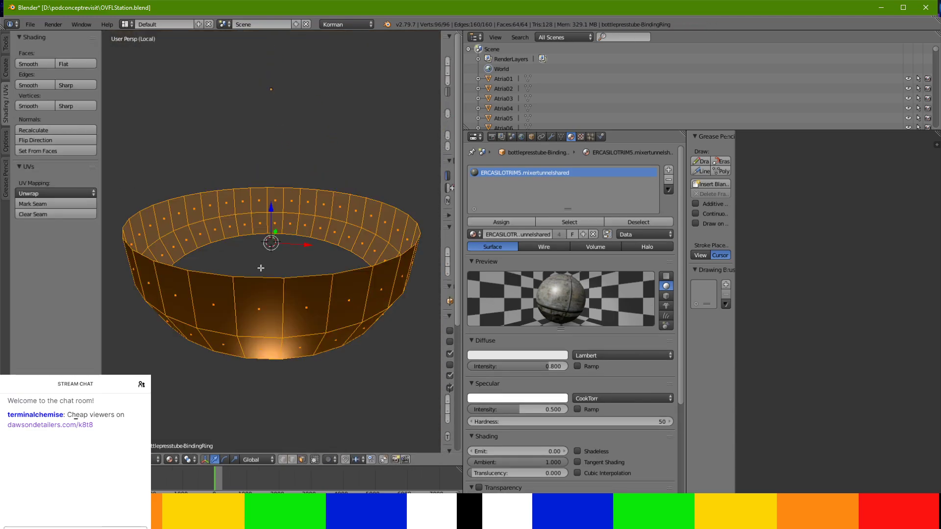
pyautogui.press('u')
pyautogui.click(260, 267)
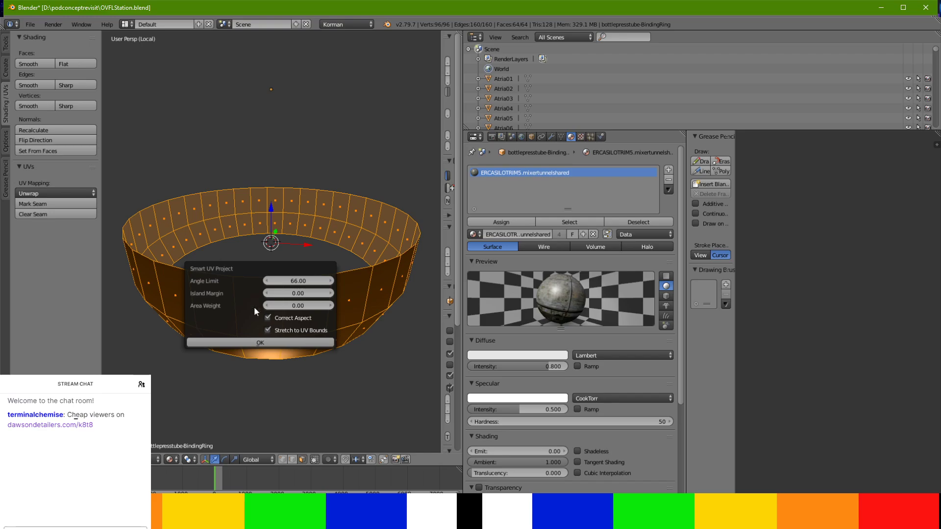
pyautogui.click(256, 342)
pyautogui.moveTo(273, 256); pyautogui.dragTo(258, 300, button='middle')
pyautogui.press('Tab')
pyautogui.press('KP_Divide')
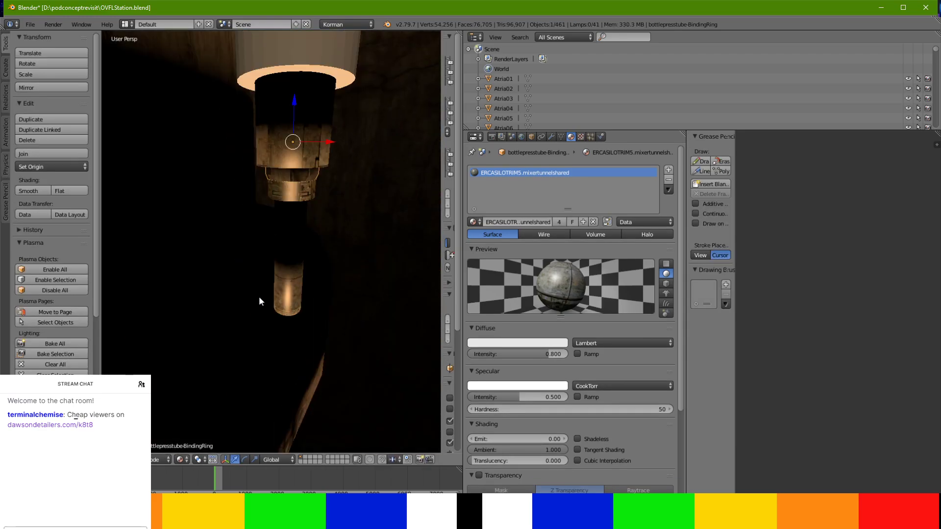
# Enable the binding ring as a Plasma Object and assign it to the FanTunnel page
pyautogui.click(601, 137)
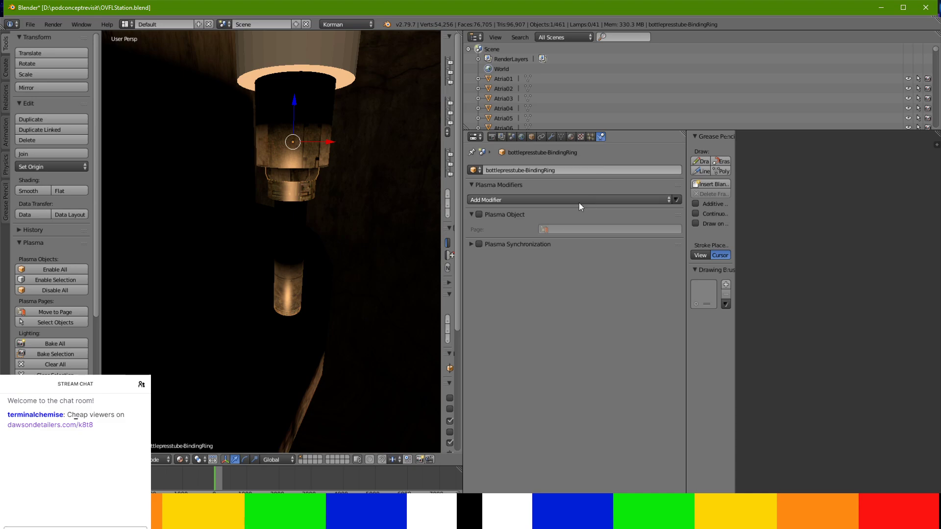
pyautogui.click(479, 214)
pyautogui.click(568, 229)
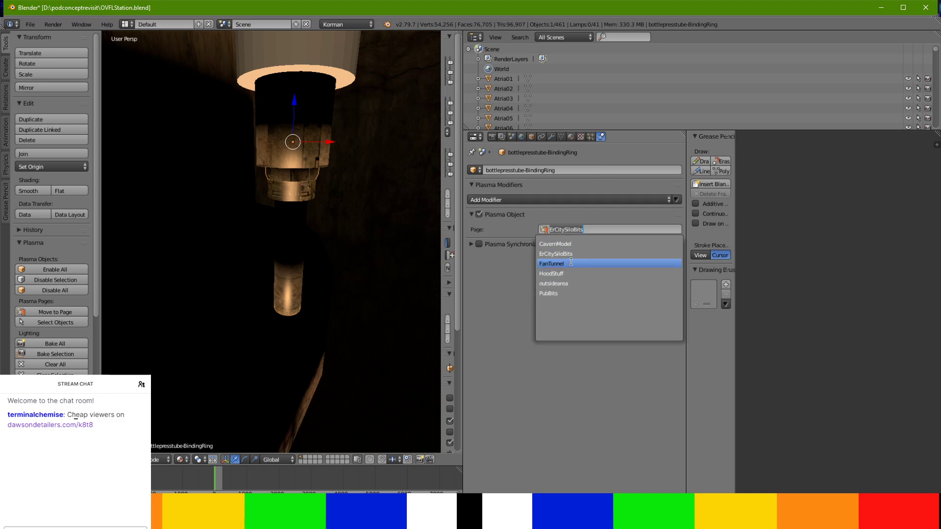
pyautogui.click(559, 264)
# Isolate the upper chamber part, assign it the ERCASILOTRIM5.mixertunnelshared material and smooth-shade it
pyautogui.rightClick(319, 65)
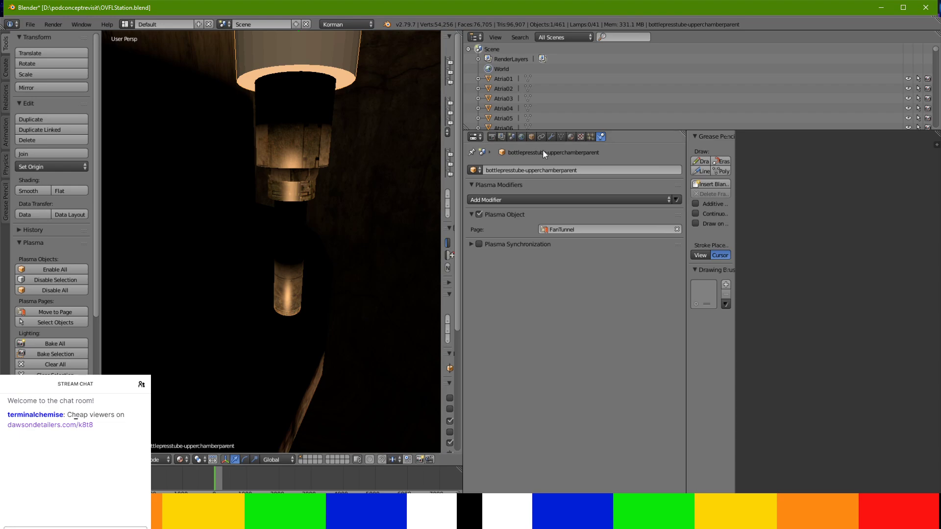
pyautogui.press('KP_Divide')
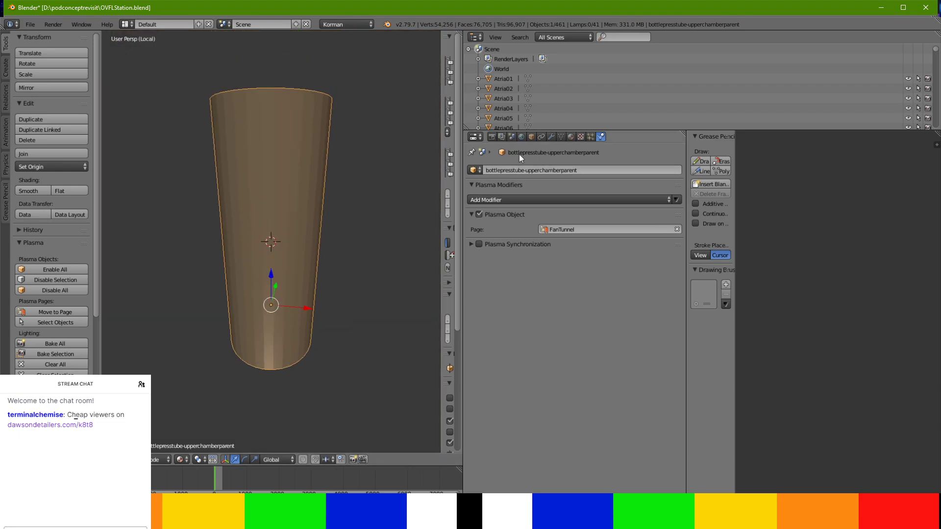
pyautogui.click(571, 137)
pyautogui.click(473, 221)
pyautogui.write('mixe')
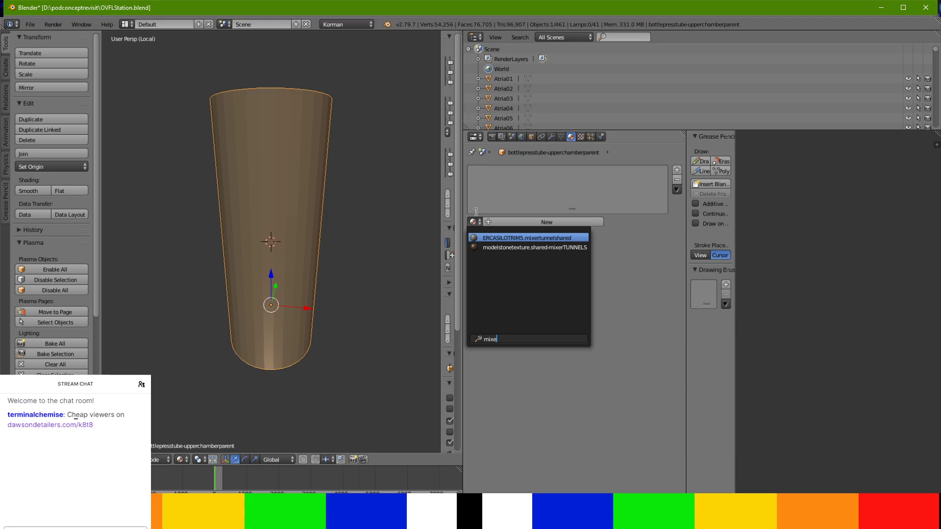
pyautogui.press('Return')
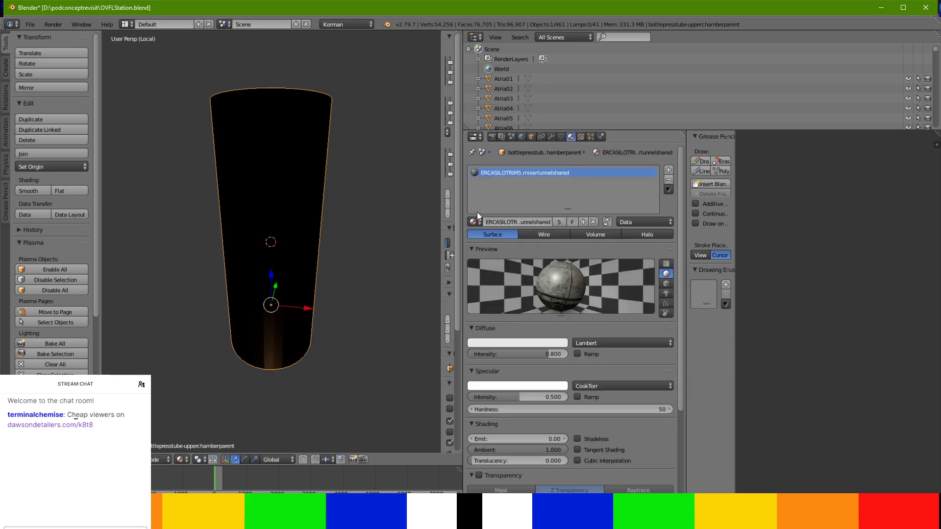
pyautogui.click(40, 191)
# Unwrap all faces of the upper chamber part with Smart UV Project
pyautogui.moveTo(245, 263); pyautogui.dragTo(265, 238, button='middle')
pyautogui.press('Tab')
pyautogui.press('a')
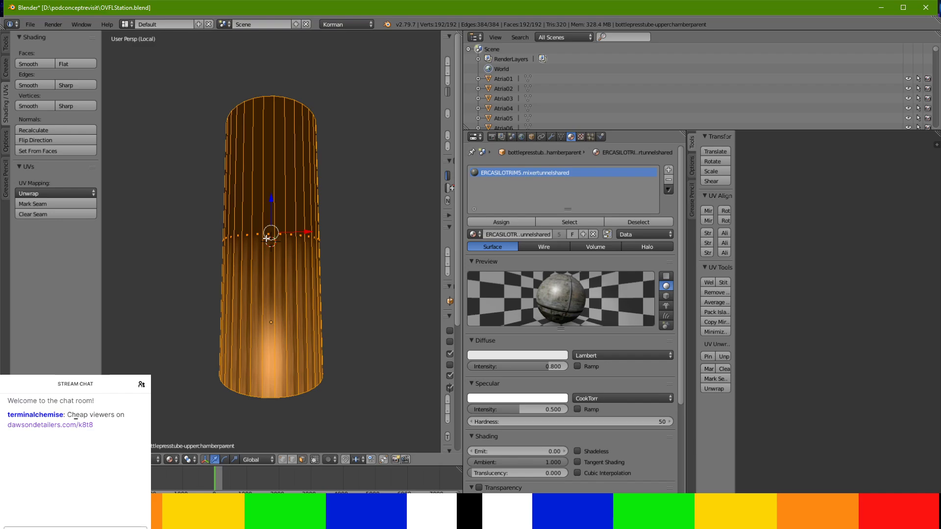
pyautogui.press('u')
pyautogui.click(267, 236)
pyautogui.click(275, 313)
pyautogui.moveTo(273, 313); pyautogui.dragTo(196, 277, button='middle')
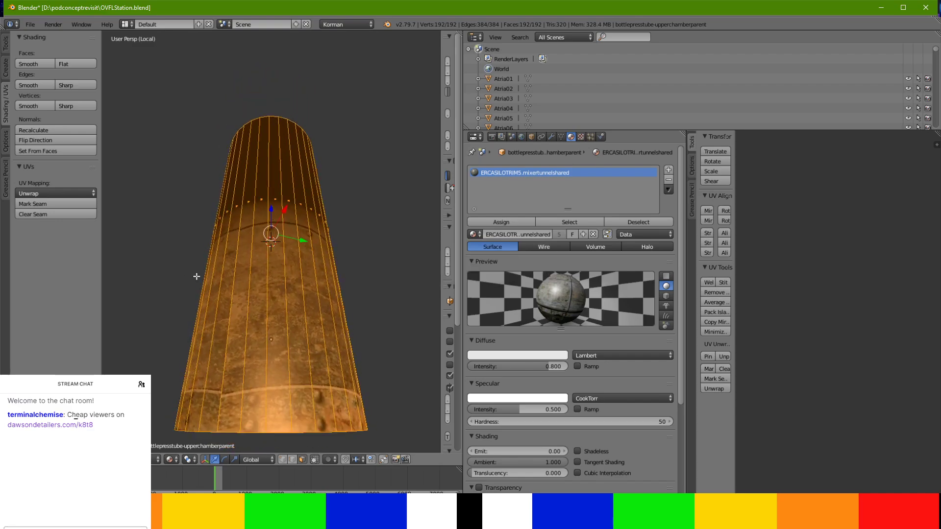
# Redo the UV mapping of the upper chamber's faces, then return to the full scene in Object Mode
pyautogui.press('u')
pyautogui.click(187, 265)
pyautogui.press('u')
pyautogui.click(186, 316)
pyautogui.moveTo(185, 314); pyautogui.dragTo(164, 254, button='middle')
pyautogui.press('KP_Divide')
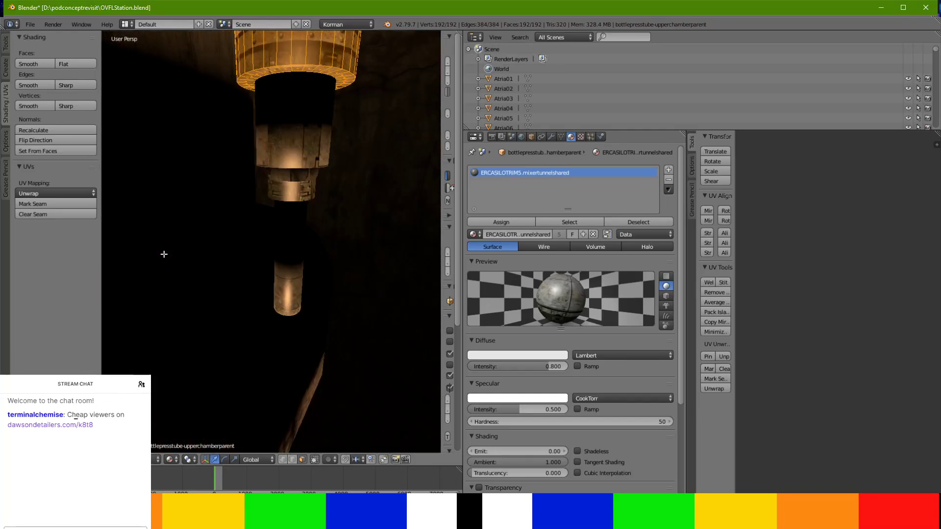
pyautogui.press('Tab')
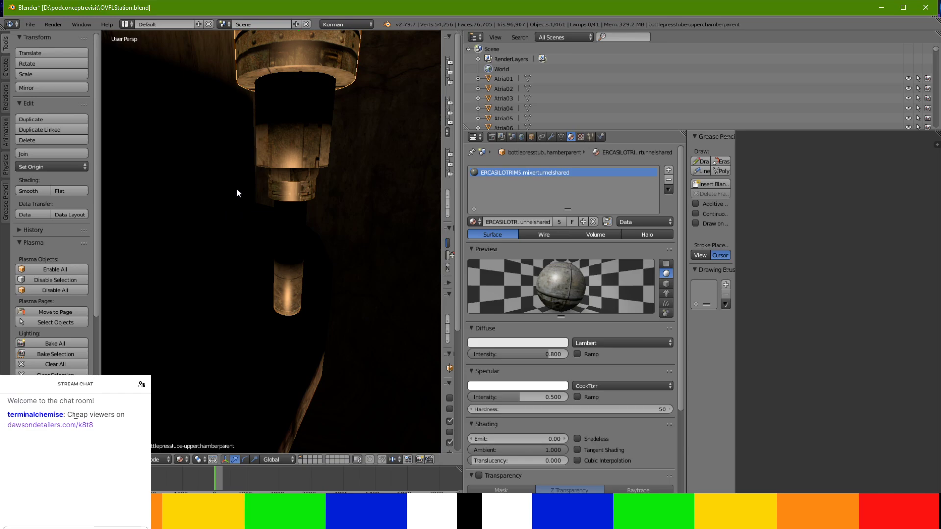
# Smooth-shade the mixer piece lying below the bottle press tube
pyautogui.scroll(-4, 243, 181)
pyautogui.moveTo(238, 187); pyautogui.dragTo(281, 187, button='middle')
pyautogui.scroll(3, 330, 211)
pyautogui.moveTo(329, 207); pyautogui.dragTo(293, 318, button='middle')
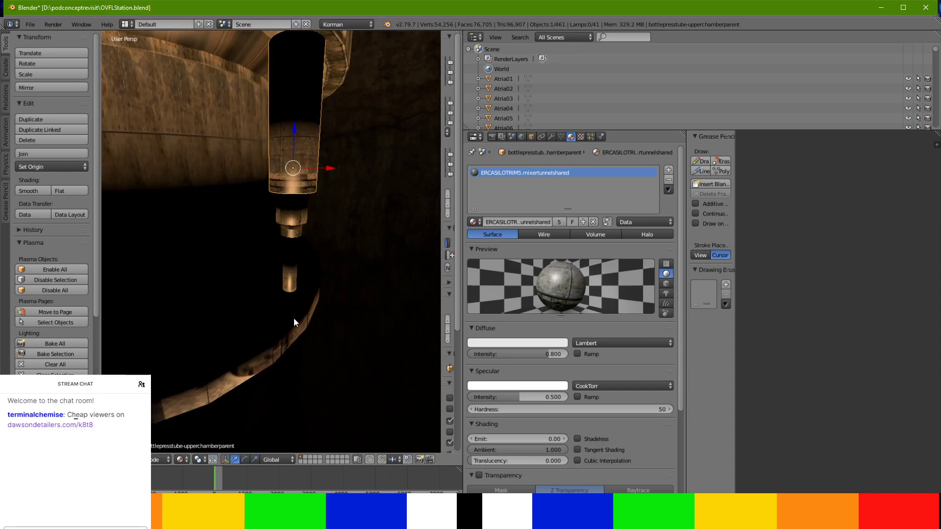
pyautogui.rightClick(275, 335)
pyautogui.click(63, 192)
pyautogui.click(46, 192)
# Select the four parts of the bottle press tube together and switch the viewport to Solid shading
pyautogui.rightClick(291, 252)
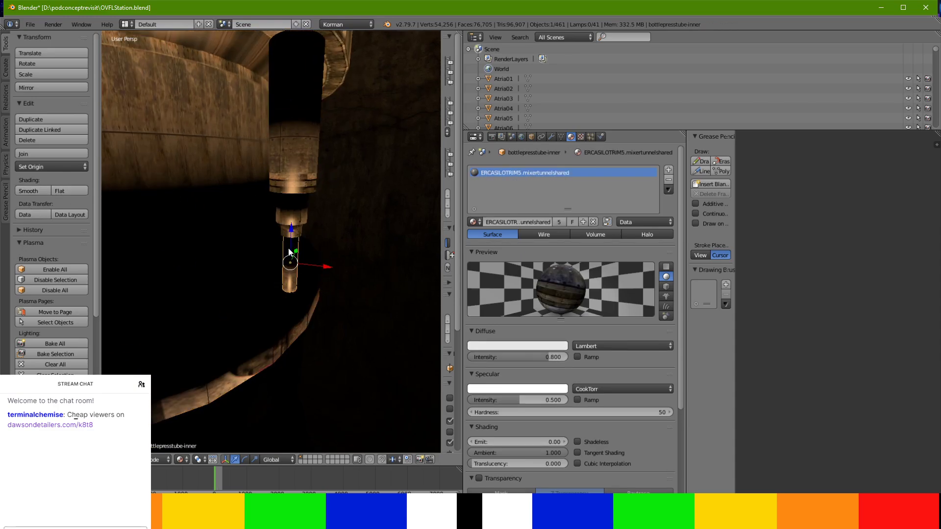
pyautogui.keyDown('shift'); pyautogui.rightClick(295, 193); pyautogui.keyUp('shift')
pyautogui.moveTo(295, 193); pyautogui.dragTo(299, 178, button='middle')
pyautogui.keyDown('shift'); pyautogui.rightClick(321, 122); pyautogui.keyUp('shift')
pyautogui.moveTo(321, 125)
pyautogui.mouseDown(button='middle')
pyautogui.moveTo(325, 135)
pyautogui.moveTo(333, 128)
pyautogui.mouseUp(button='middle')
pyautogui.click(183, 462)
pyautogui.click(206, 426)
pyautogui.moveTo(323, 205); pyautogui.dragTo(303, 215, button='middle')
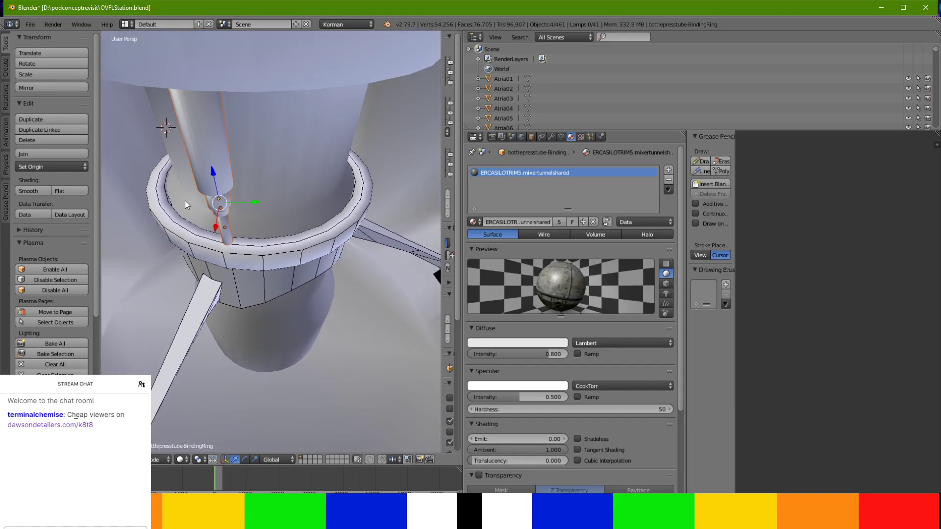
# Duplicate the four press tube parts and move the copies along the Y axis to form a second tube beside the first
pyautogui.click(65, 121)
pyautogui.rightClick(83, 123)
pyautogui.moveTo(259, 204); pyautogui.dragTo(349, 212)
# Select all parts of both press tubes, duplicate them and move the copies along X to the opposite side of the mixer's central column
pyautogui.keyDown('shift'); pyautogui.rightClick(220, 168); pyautogui.keyUp('shift')
pyautogui.keyDown('shift'); pyautogui.rightClick(221, 200); pyautogui.keyUp('shift')
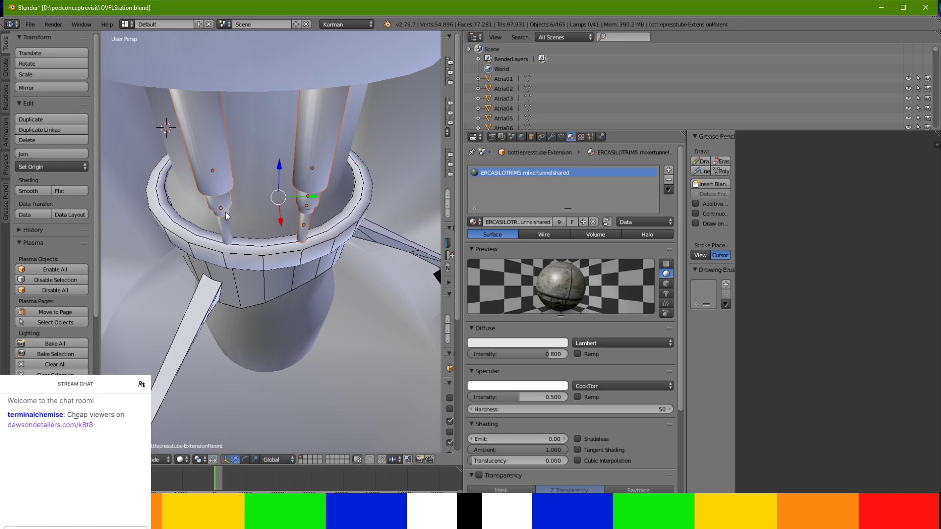
pyautogui.moveTo(227, 237); pyautogui.dragTo(229, 208, button='middle')
pyautogui.keyDown('shift'); pyautogui.rightClick(232, 67); pyautogui.keyUp('shift')
pyautogui.keyDown('shift'); pyautogui.rightClick(237, 92); pyautogui.keyUp('shift')
pyautogui.moveTo(238, 92); pyautogui.dragTo(252, 177, button='middle')
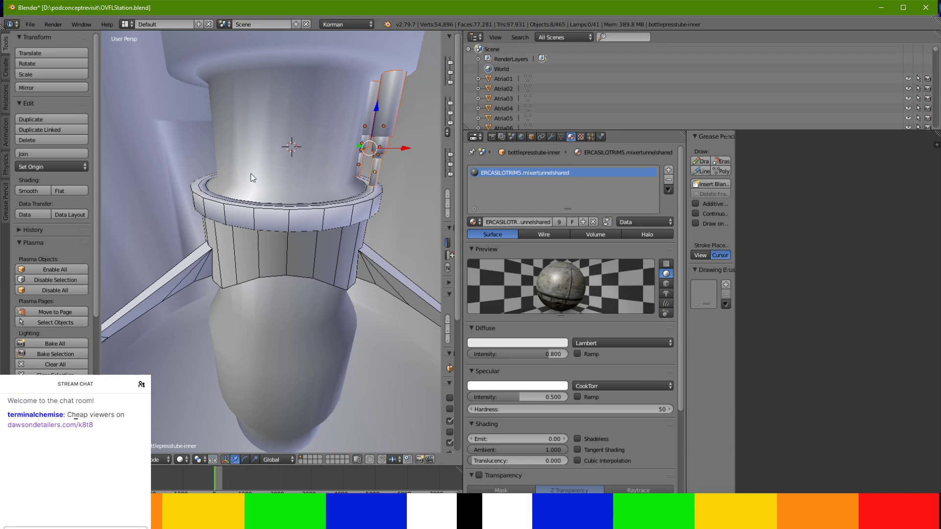
pyautogui.click(23, 122)
pyautogui.press('x')
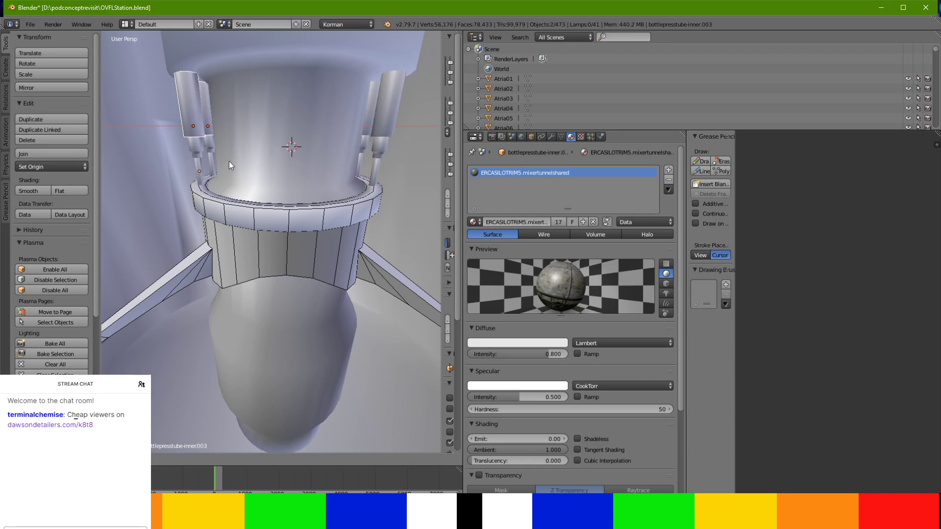
pyautogui.click(230, 162)
# Add every part of the two original press tubes to the selection so that all four tubes are selected
pyautogui.moveTo(231, 162)
pyautogui.mouseDown(button='middle')
pyautogui.moveTo(248, 163)
pyautogui.moveTo(240, 167)
pyautogui.moveTo(246, 161)
pyautogui.moveTo(260, 202)
pyautogui.moveTo(300, 148)
pyautogui.moveTo(292, 143)
pyautogui.moveTo(281, 161)
pyautogui.moveTo(286, 178)
pyautogui.moveTo(276, 162)
pyautogui.moveTo(245, 155)
pyautogui.mouseUp(button='middle')
pyautogui.scroll(3, 243, 166)
pyautogui.scroll(-3, 292, 143)
pyautogui.keyDown('shift'); pyautogui.rightClick(283, 172); pyautogui.keyUp('shift')
pyautogui.keyDown('shift'); pyautogui.rightClick(284, 158); pyautogui.keyUp('shift')
pyautogui.keyDown('shift'); pyautogui.rightClick(284, 160); pyautogui.keyUp('shift')
pyautogui.keyDown('shift'); pyautogui.rightClick(288, 111); pyautogui.keyUp('shift')
pyautogui.keyDown('shift'); pyautogui.rightClick(301, 160); pyautogui.keyUp('shift')
pyautogui.keyDown('shift'); pyautogui.rightClick(302, 162); pyautogui.keyUp('shift')
pyautogui.keyDown('shift'); pyautogui.rightClick(309, 129); pyautogui.keyUp('shift')
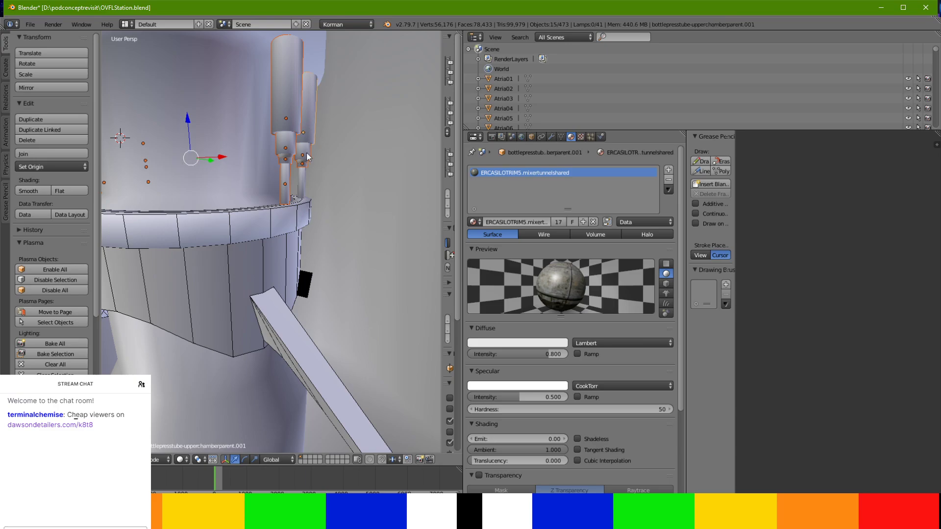
pyautogui.keyDown('shift'); pyautogui.rightClick(303, 178); pyautogui.keyUp('shift')
pyautogui.moveTo(304, 179); pyautogui.dragTo(372, 223, button='middle')
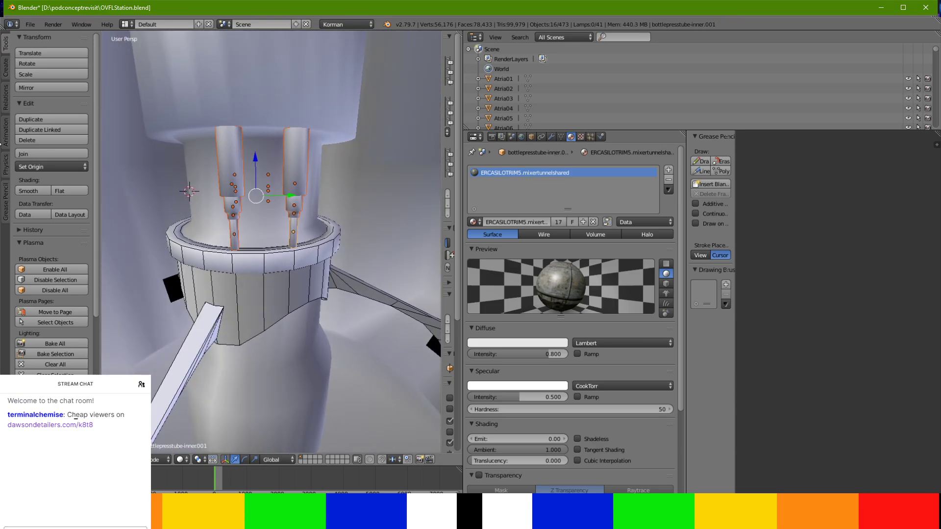
# Duplicate the four press tubes and rotate the copies 90 degrees about the Z axis
pyautogui.click(37, 113)
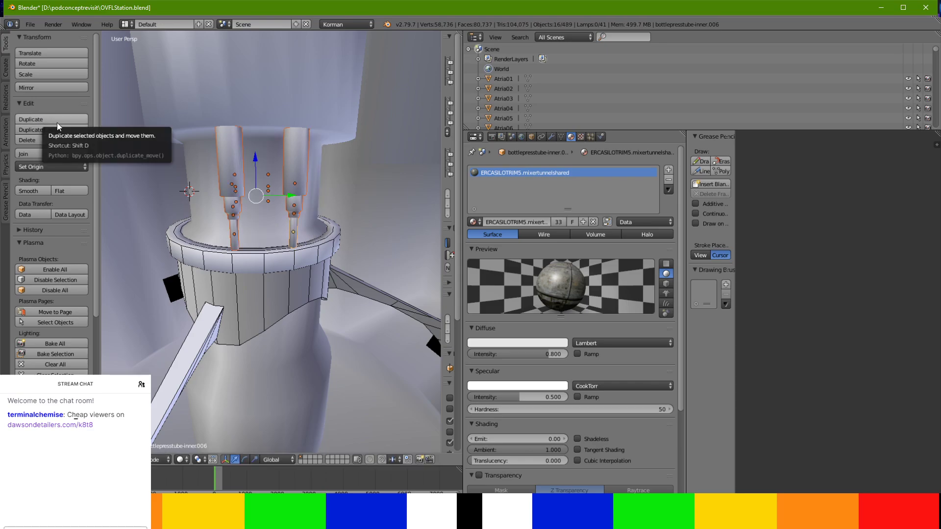
pyautogui.write('rz90')
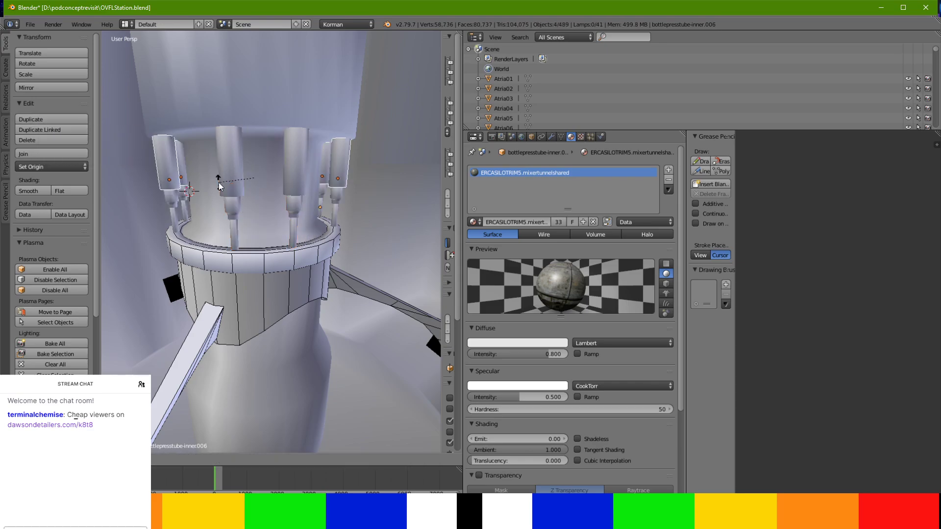
pyautogui.press('Return')
# Apply Rotation & Scale to the rotated press tube copies
pyautogui.moveTo(222, 186); pyautogui.dragTo(240, 218, button='middle')
pyautogui.scroll(2, 275, 178)
pyautogui.scroll(2, 224, 192)
pyautogui.scroll(2, 320, 228)
pyautogui.scroll(-2, 339, 224)
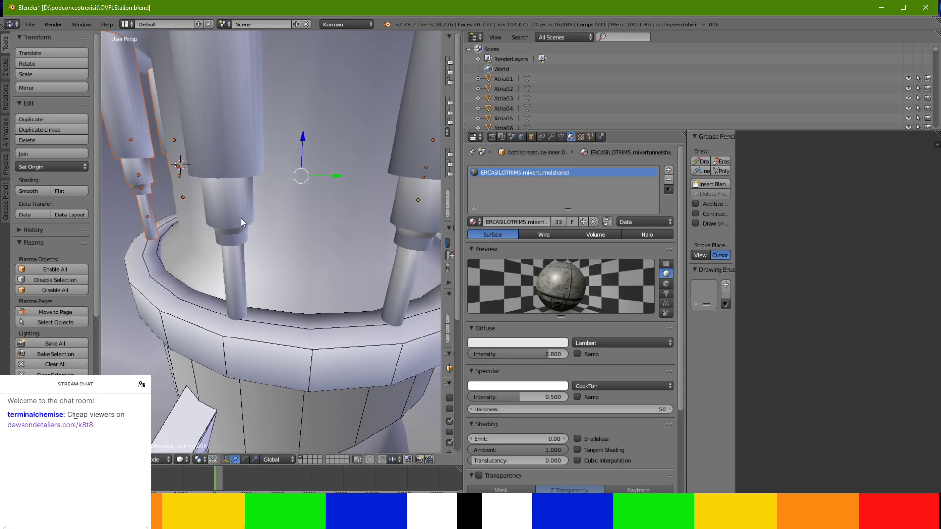
pyautogui.hotkey('ctrl', 'a')
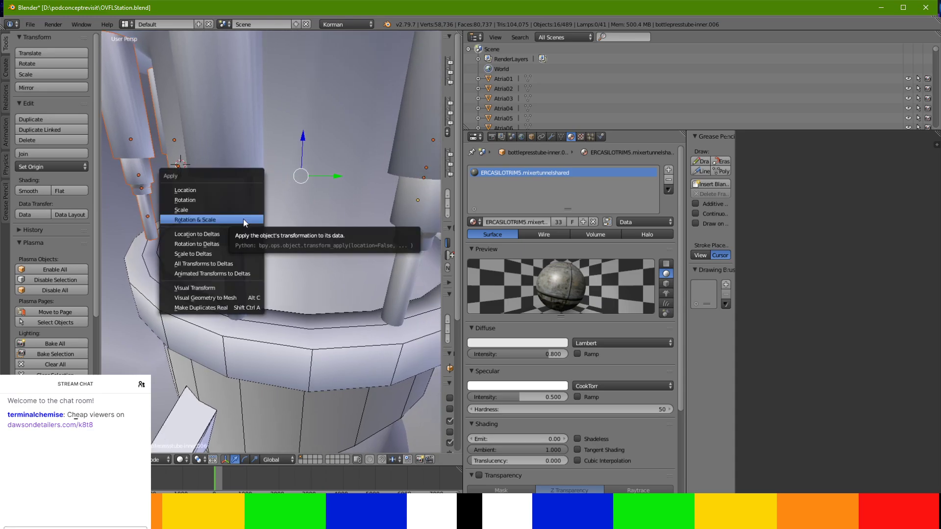
pyautogui.click(243, 219)
# Select only one inner tube and save the blend file over the existing one
pyautogui.rightClick(227, 252)
pyautogui.moveTo(216, 243); pyautogui.dragTo(239, 269, button='middle')
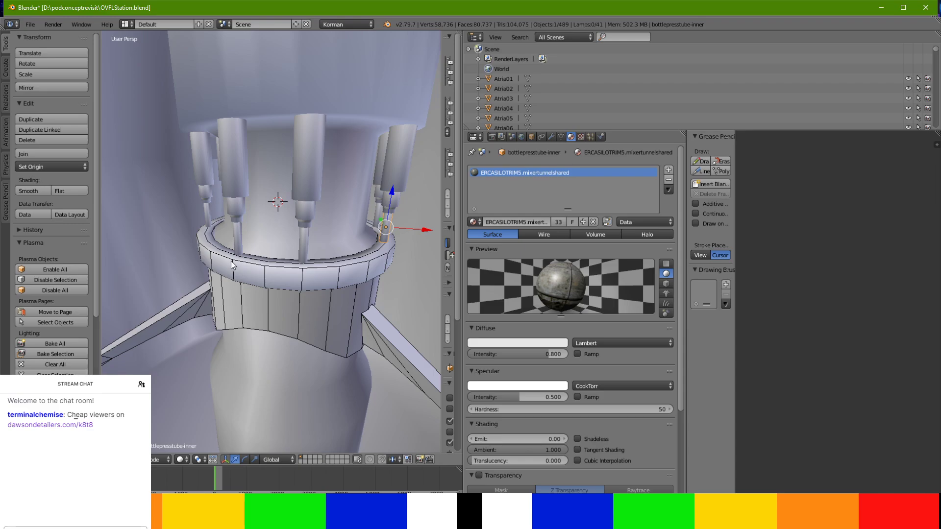
pyautogui.hotkey('ctrl', 's')
pyautogui.click(232, 261)
# Rename the ring object above the pool blades as PoolBlades-Raise
pyautogui.rightClick(252, 311)
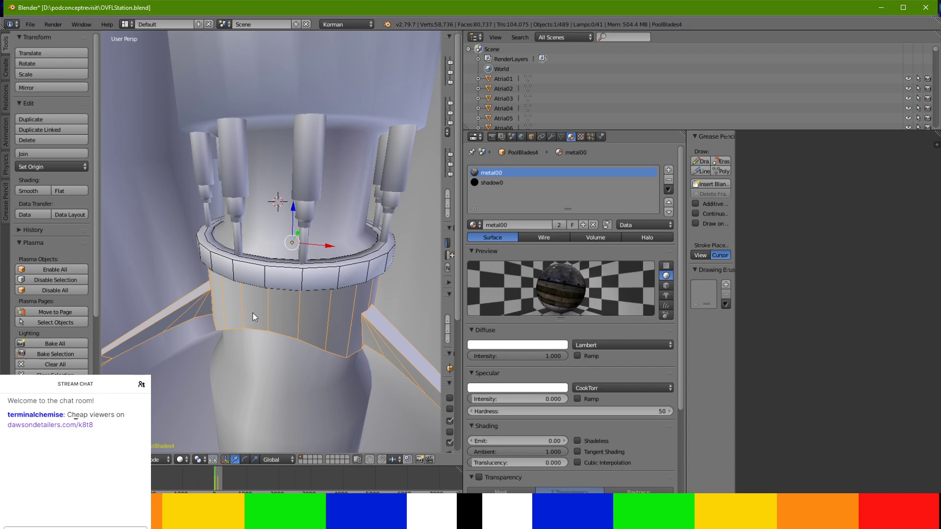
pyautogui.rightClick(344, 268)
pyautogui.click(600, 137)
pyautogui.click(587, 170)
pyautogui.press('End')
pyautogui.press('BackSpace')
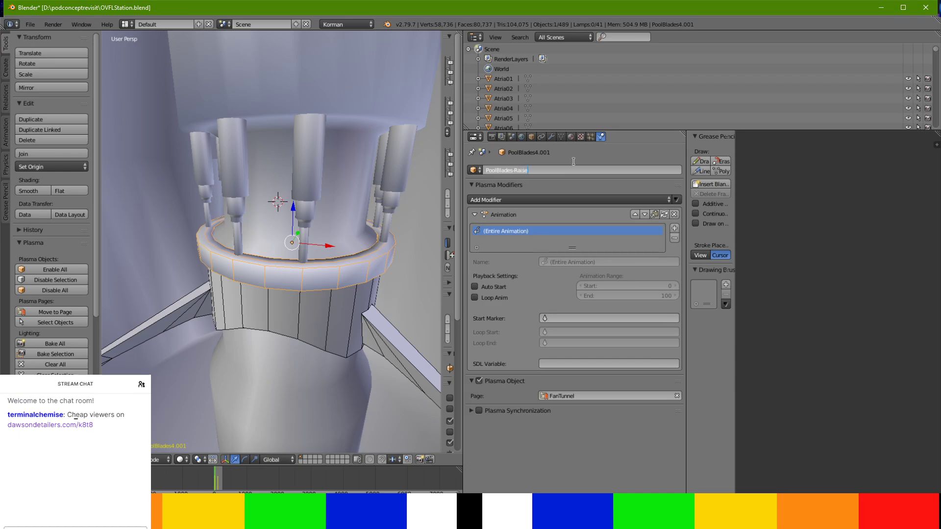
pyautogui.press('Return')
# Set PoolBlades-RaiseLowerParent as the parent of the PoolBlades4 object
pyautogui.rightClick(360, 307)
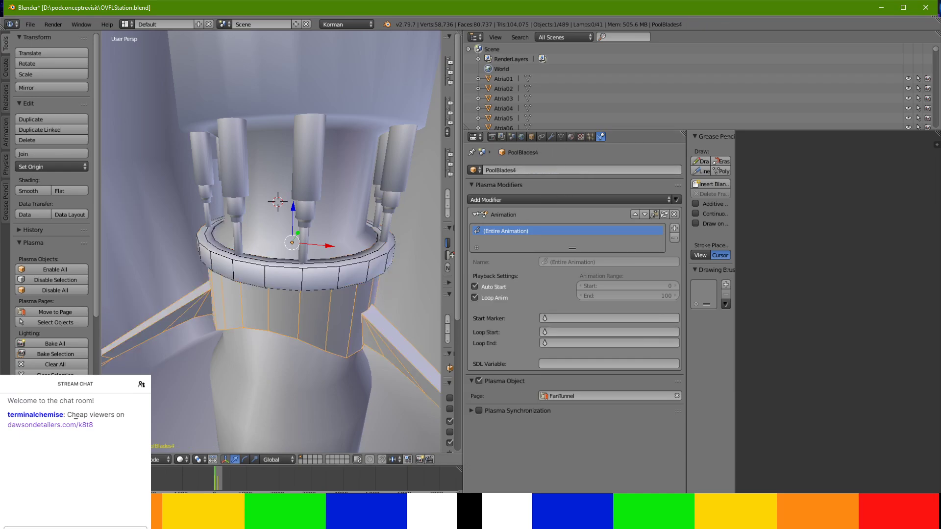
pyautogui.click(532, 137)
pyautogui.click(610, 305)
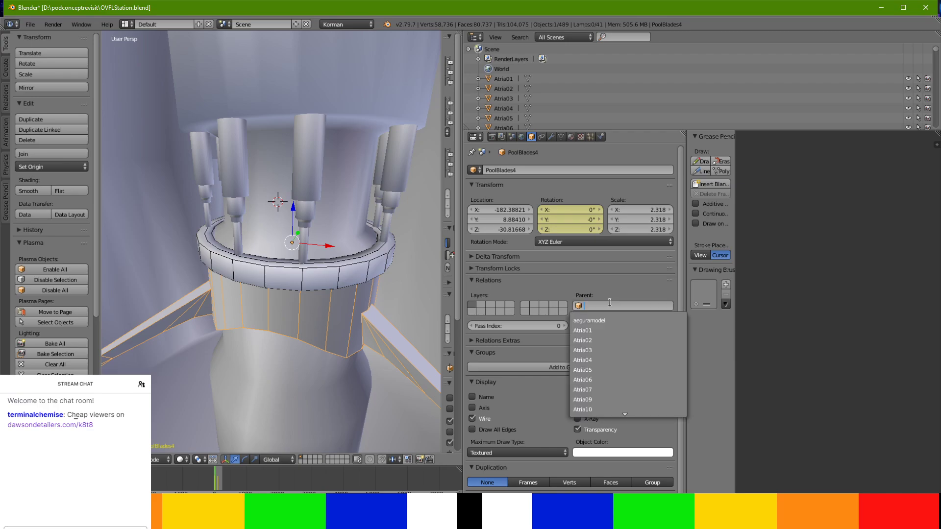
pyautogui.write('pool')
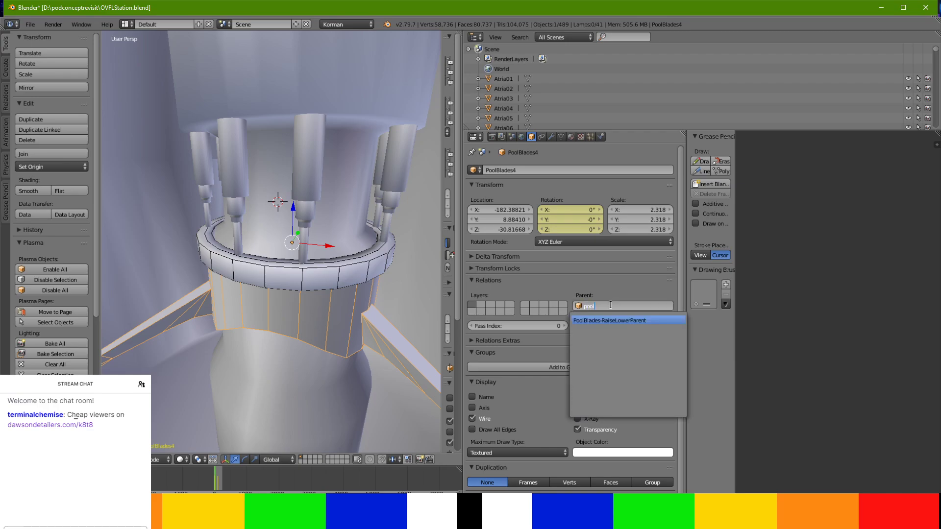
pyautogui.press('Return')
# Set the X, Y and Z location of PoolBlades4 to 0
pyautogui.click(515, 207)
pyautogui.write('0')
pyautogui.press('Tab')
pyautogui.write('0')
pyautogui.press('Return')
pyautogui.click(515, 229)
pyautogui.write('0')
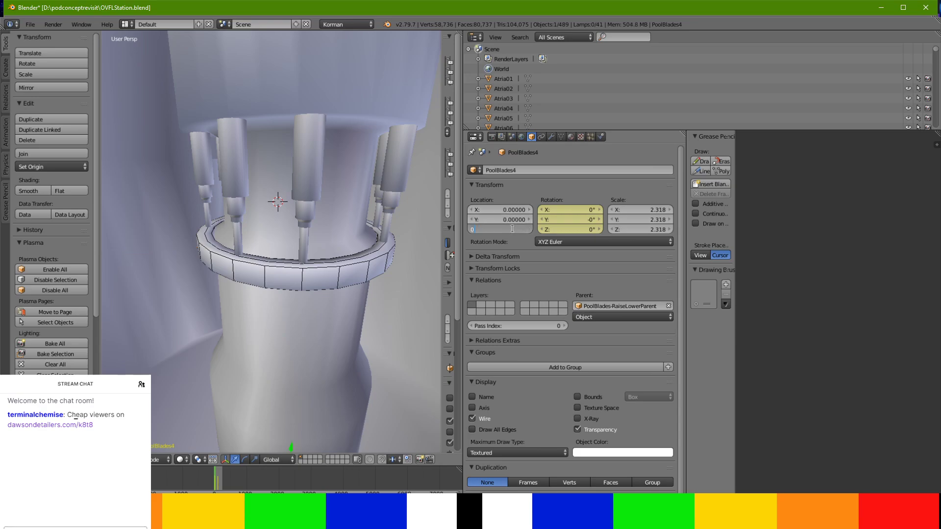
pyautogui.press('Return')
pyautogui.scroll(-3, 344, 244)
pyautogui.moveTo(345, 243); pyautogui.dragTo(370, 265, button='middle')
pyautogui.scroll(-1, 370, 266)
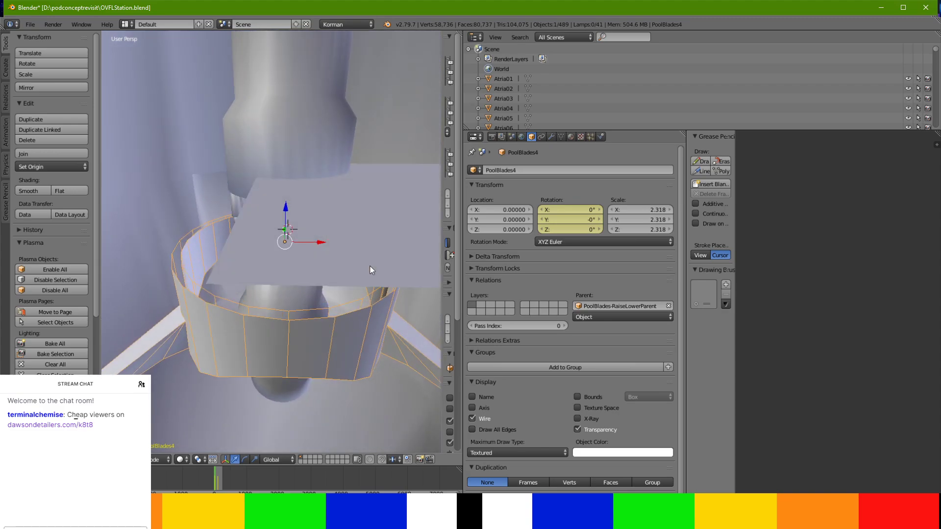
pyautogui.scroll(3, 372, 266)
pyautogui.scroll(-2, 373, 267)
pyautogui.scroll(-3, 373, 271)
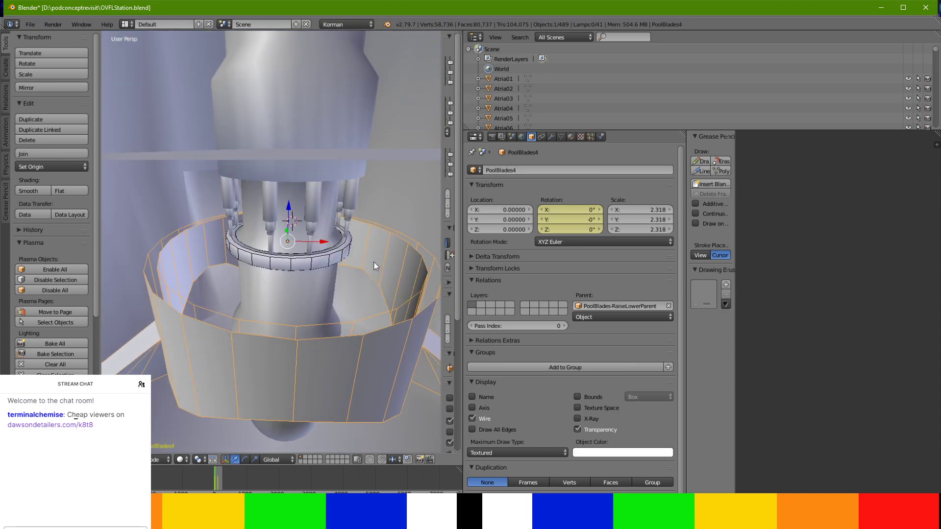
# Set the X, Y and Z scale of PoolBlades4 to 1
pyautogui.click(631, 211)
pyautogui.write('1')
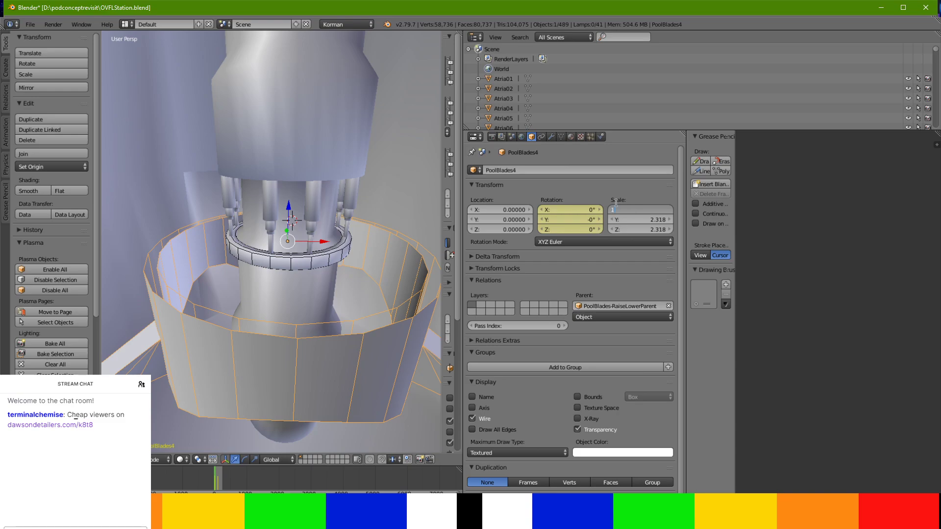
pyautogui.press('Return')
pyautogui.click(634, 220)
pyautogui.write('1')
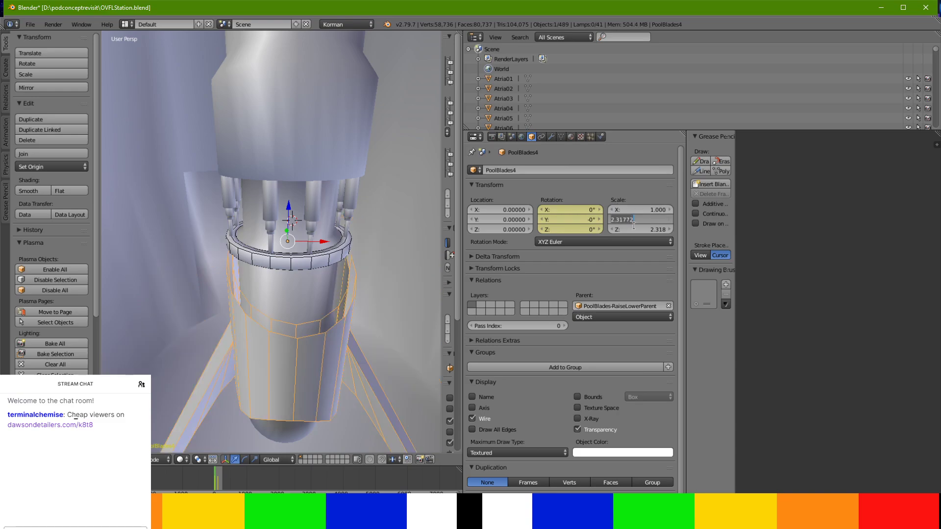
pyautogui.press('Return')
pyautogui.click(635, 229)
pyautogui.write('1')
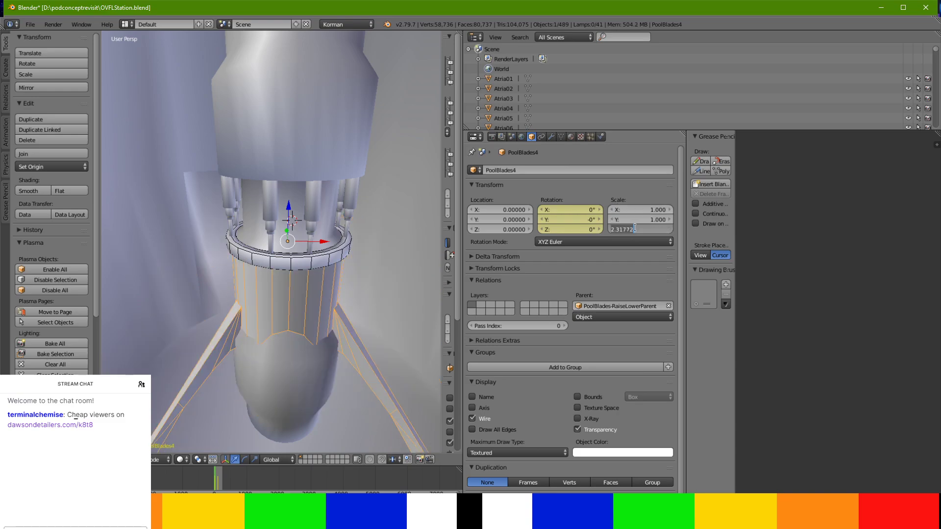
pyautogui.press('Return')
pyautogui.moveTo(357, 258)
pyautogui.mouseDown(button='middle')
pyautogui.moveTo(351, 206)
pyautogui.moveTo(289, 204)
pyautogui.moveTo(356, 183)
pyautogui.moveTo(346, 258)
pyautogui.mouseUp(button='middle')
# Apply Rotation & Scale to the PoolBlades-RaiseLowerParent ring
pyautogui.rightClick(335, 251)
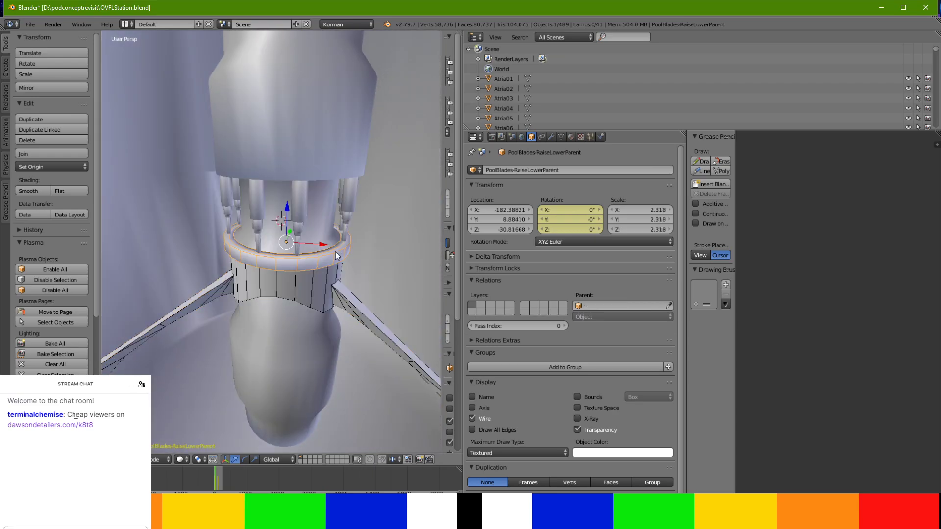
pyautogui.hotkey('ctrl', 'a')
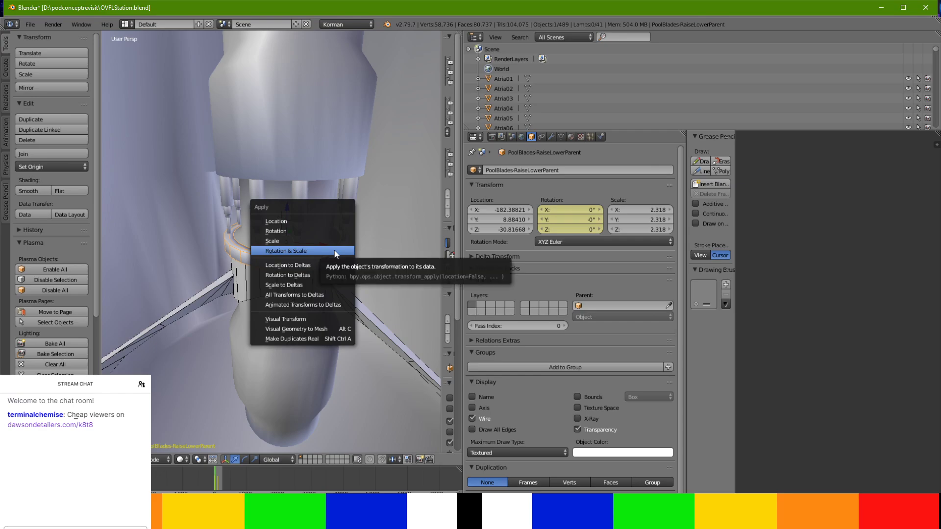
pyautogui.click(334, 250)
pyautogui.moveTo(312, 271)
pyautogui.mouseDown(button='middle')
pyautogui.moveTo(314, 285)
pyautogui.moveTo(321, 264)
pyautogui.mouseUp(button='middle')
# Move the ring parent with its blades vertically, leaving it at a Z location of about -30.63
pyautogui.rightClick(316, 289)
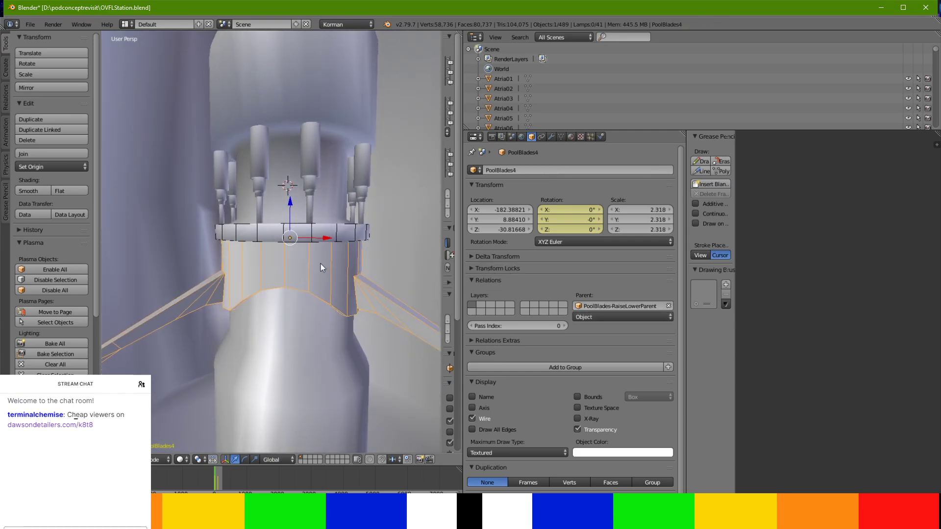
pyautogui.rightClick(289, 205)
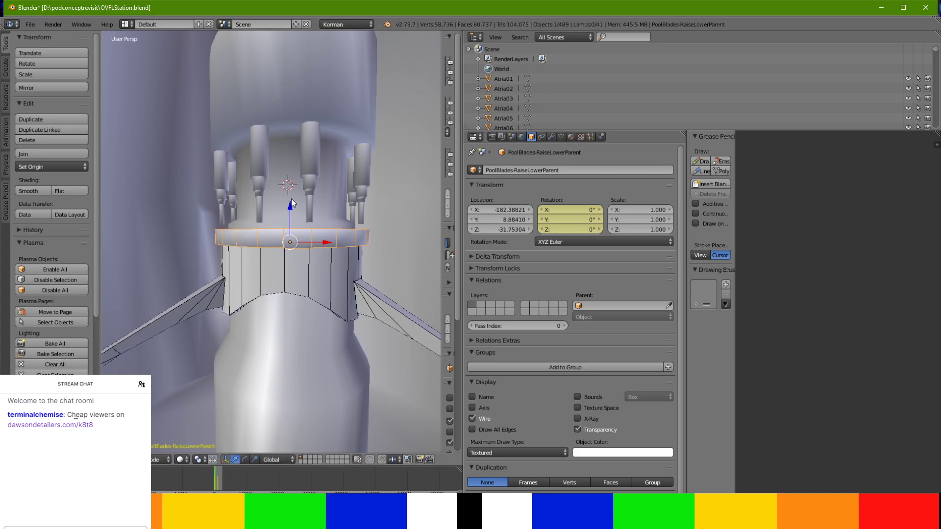
pyautogui.rightClick(291, 256)
pyautogui.scroll(1, 306, 227)
pyautogui.moveTo(295, 210); pyautogui.dragTo(294, 203)
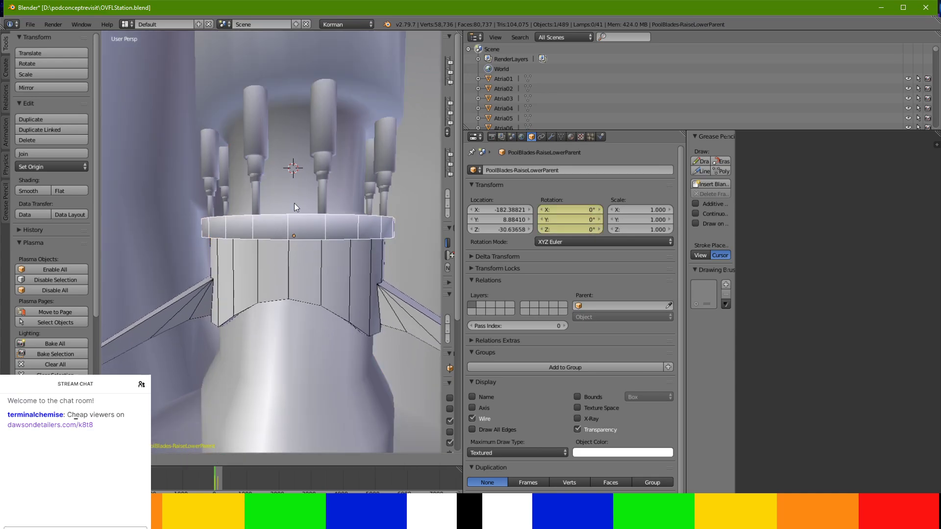
pyautogui.scroll(3, 293, 231)
pyautogui.moveTo(307, 228); pyautogui.dragTo(308, 220)
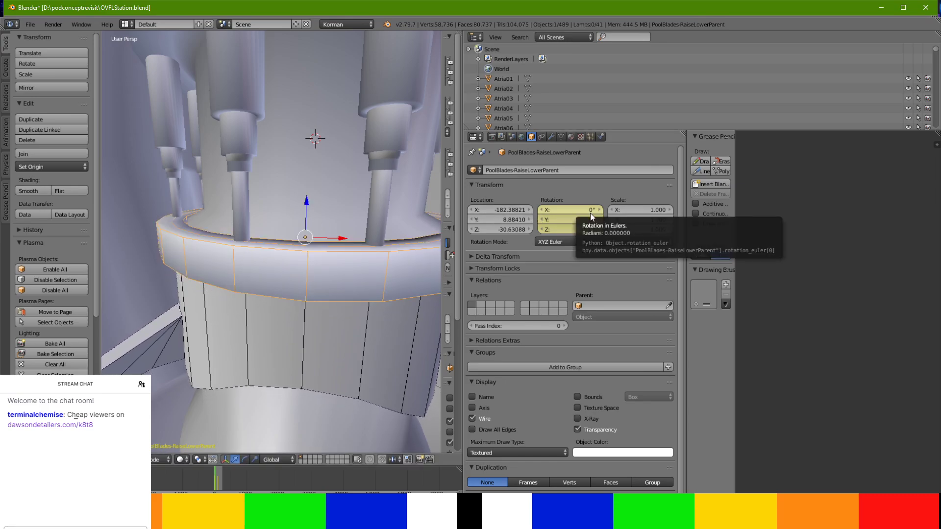
# Check the transforms of PoolBlades4 and its ring parent, and save over OVFLStation.blend
pyautogui.rightClick(313, 331)
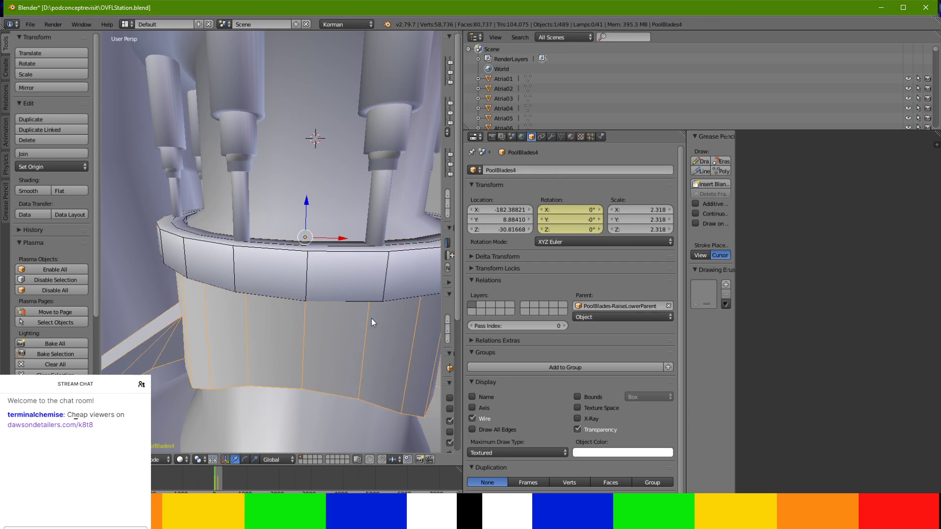
pyautogui.moveTo(372, 307)
pyautogui.mouseDown(button='middle')
pyautogui.moveTo(375, 284)
pyautogui.moveTo(360, 294)
pyautogui.mouseUp(button='middle')
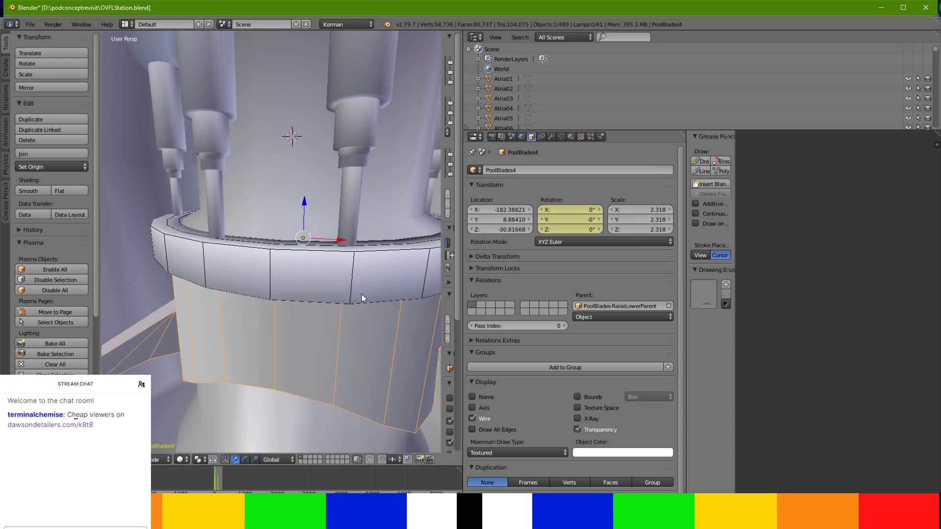
pyautogui.rightClick(358, 287)
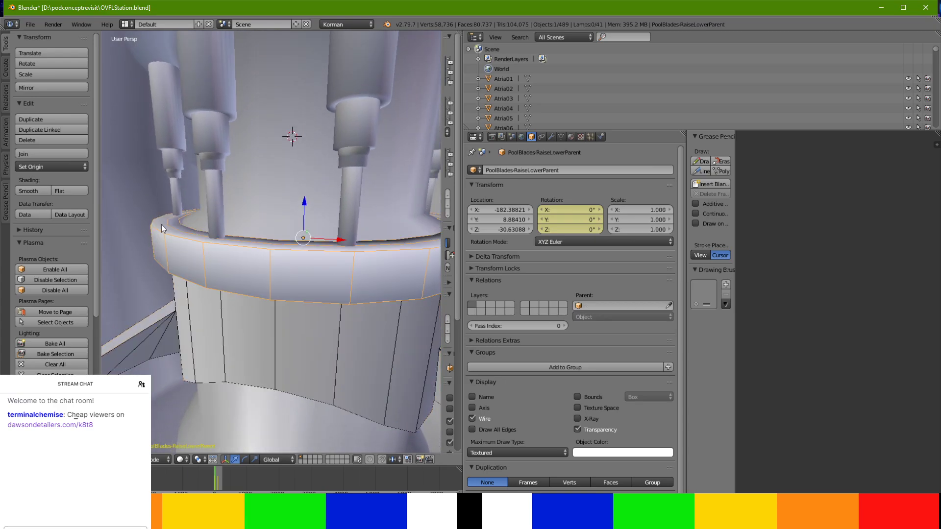
pyautogui.hotkey('ctrl', 's')
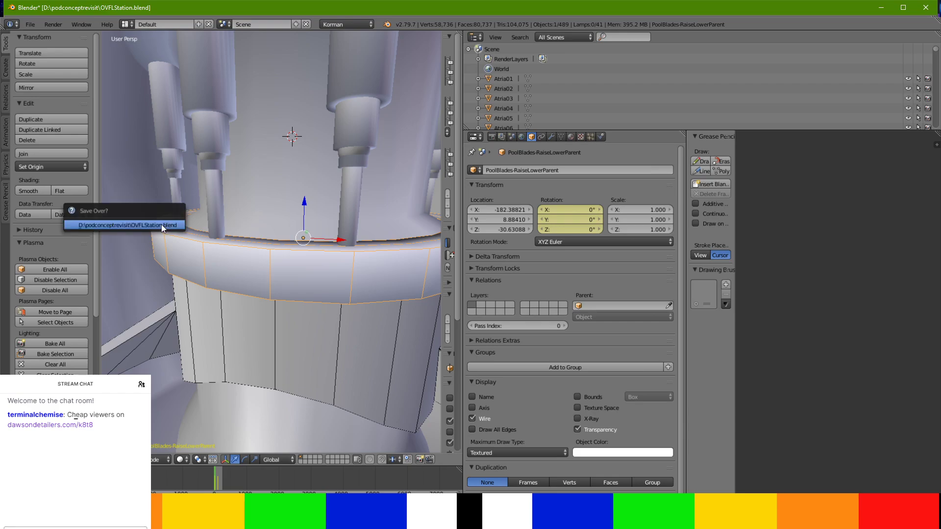
pyautogui.click(161, 224)
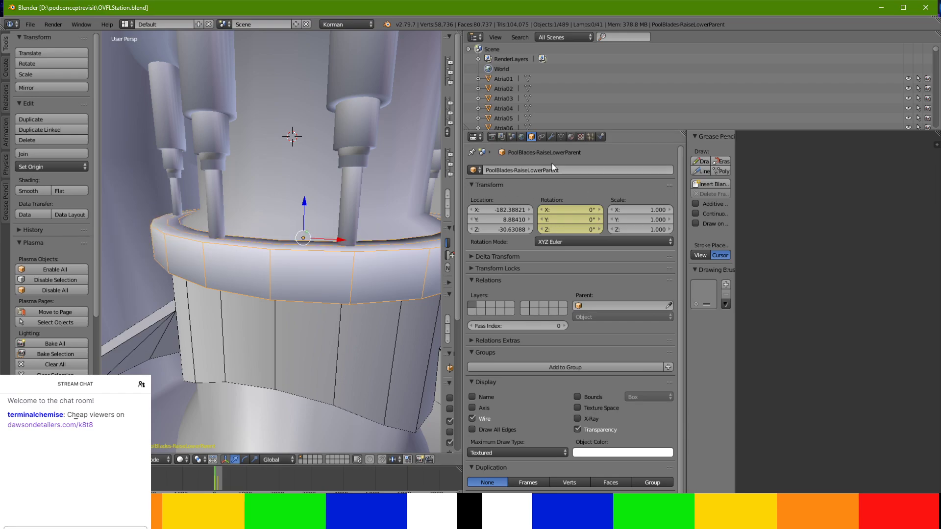
# Start Test Age for the uruDestiny game from the world settings
pyautogui.click(521, 137)
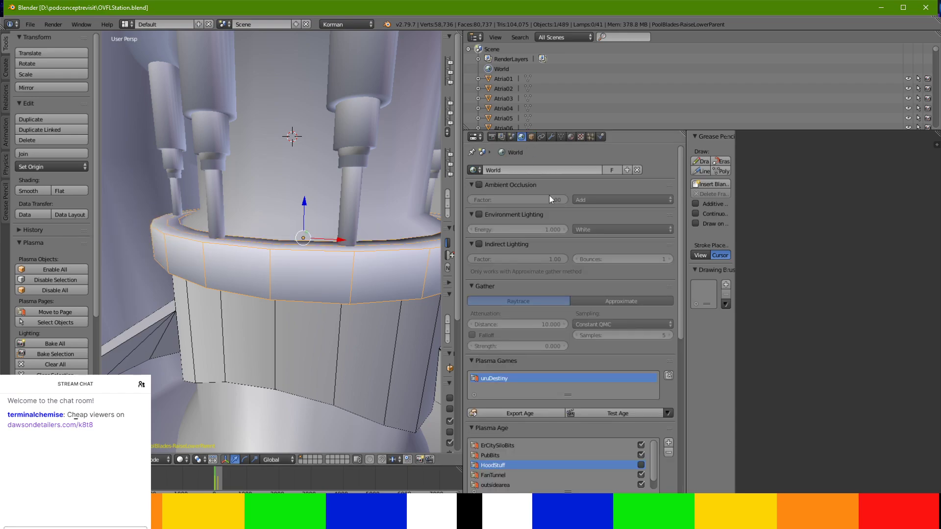
pyautogui.click(620, 411)
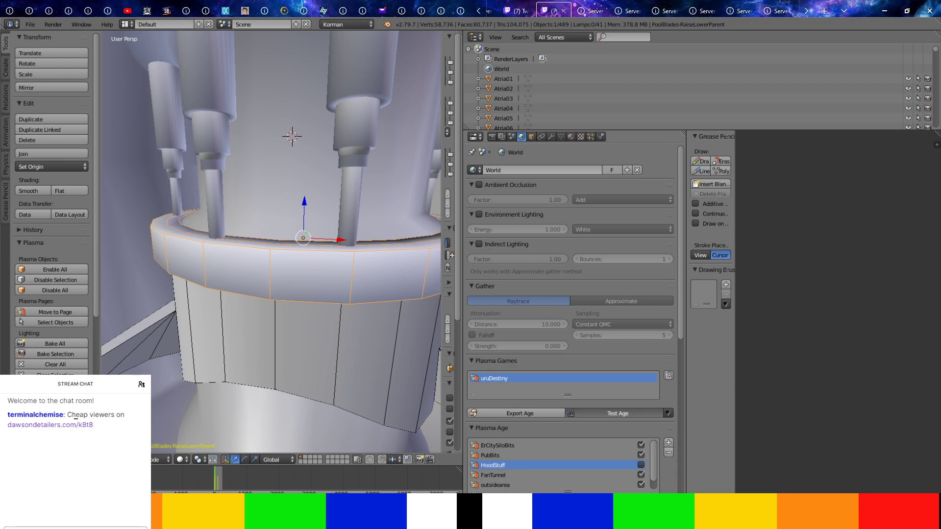
pyautogui.click(516, 11)
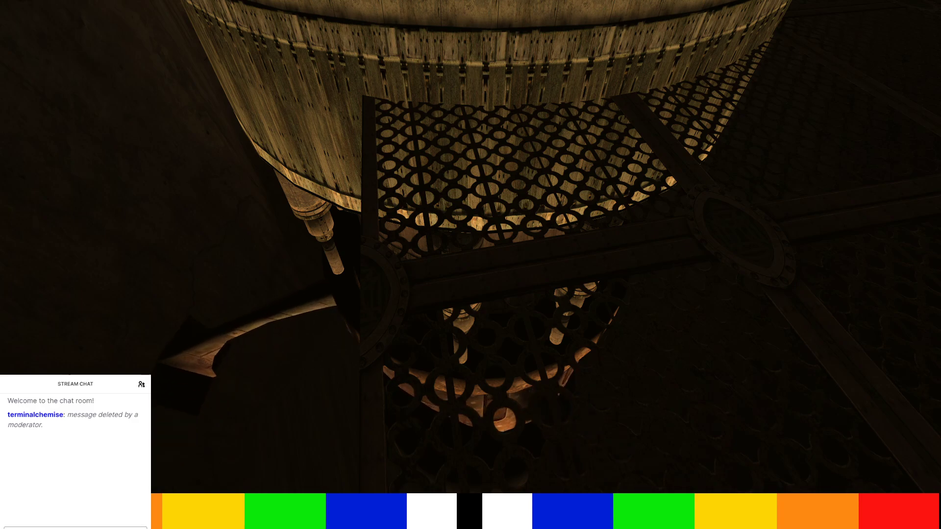
# Look around the press tubes and the pool blades' ring in the running game, and quit Uru
pyautogui.moveTo(580, 419); pyautogui.dragTo(275, 206, button='right')
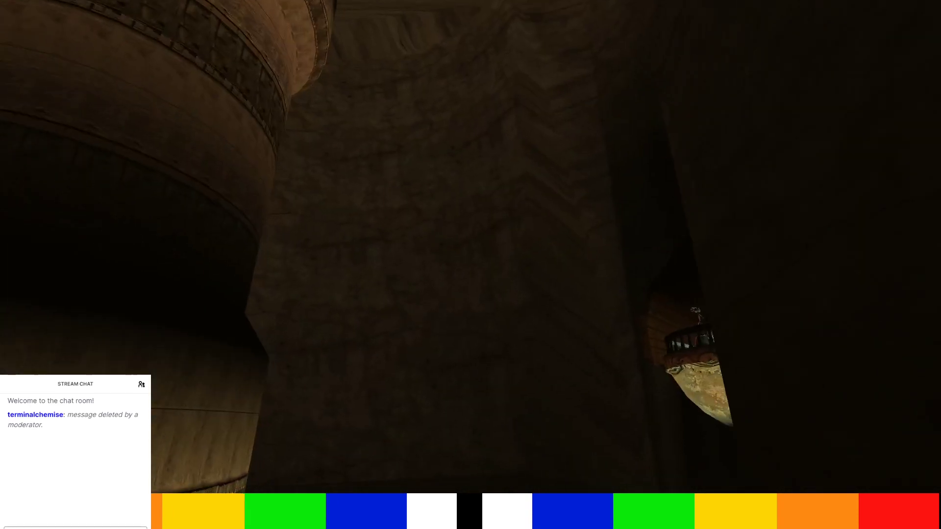
pyautogui.press('w')
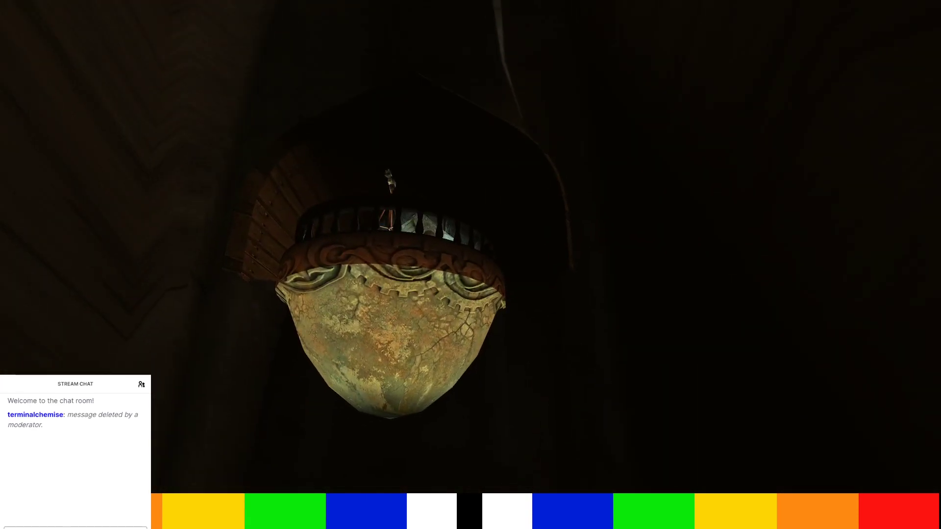
pyautogui.press('w')
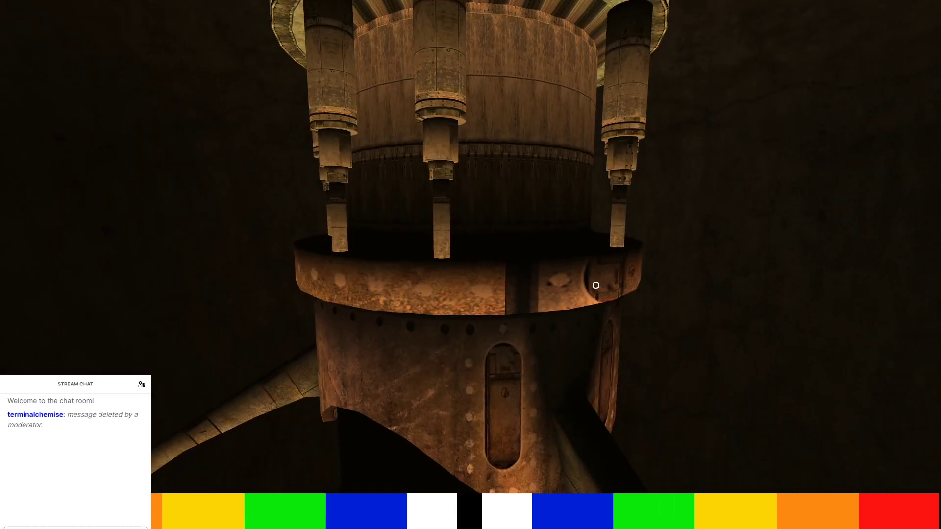
pyautogui.press('Escape')
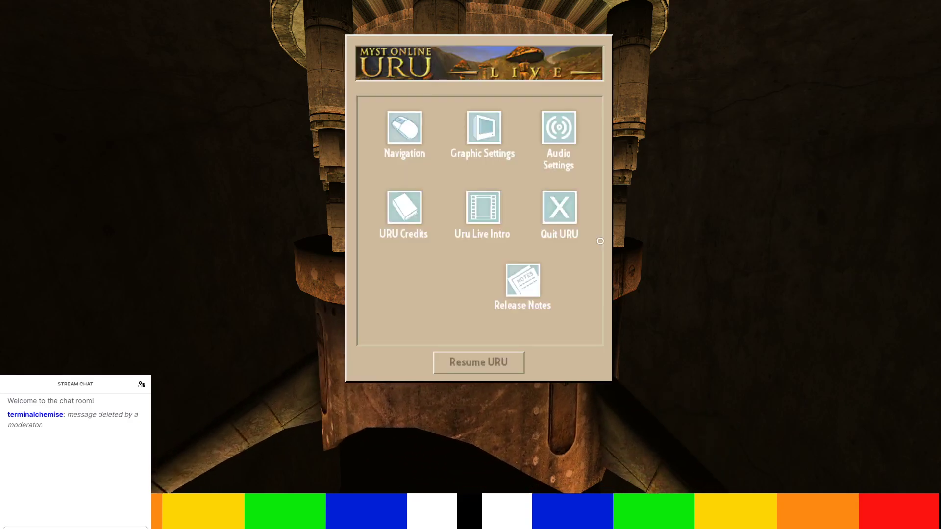
pyautogui.click(569, 209)
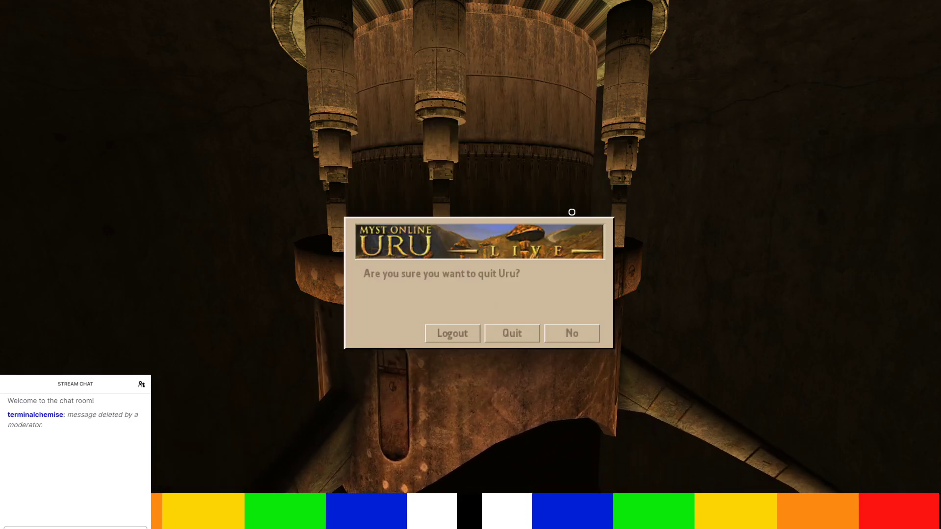
pyautogui.click(510, 332)
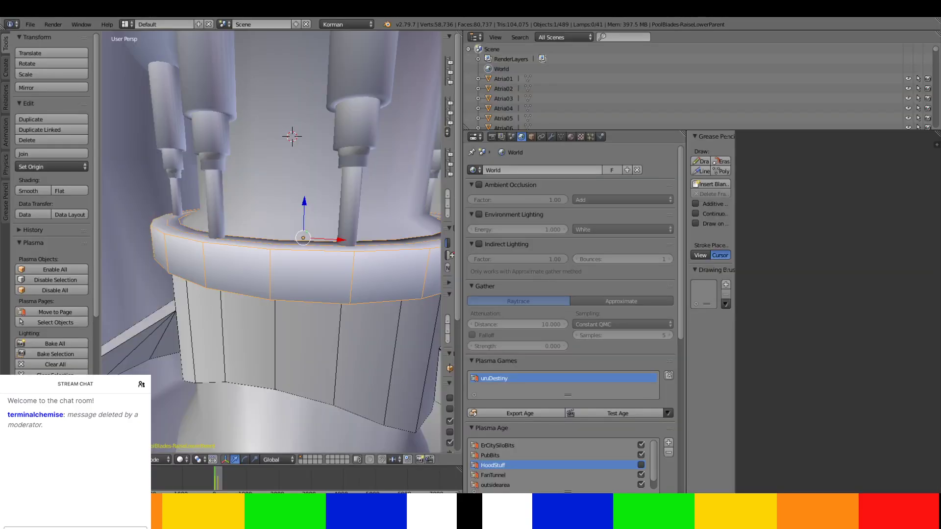
# Remove the Plasma Animation modifier from both PoolBlades4 and PoolBlades-RaiseLowerParent
pyautogui.rightClick(384, 345)
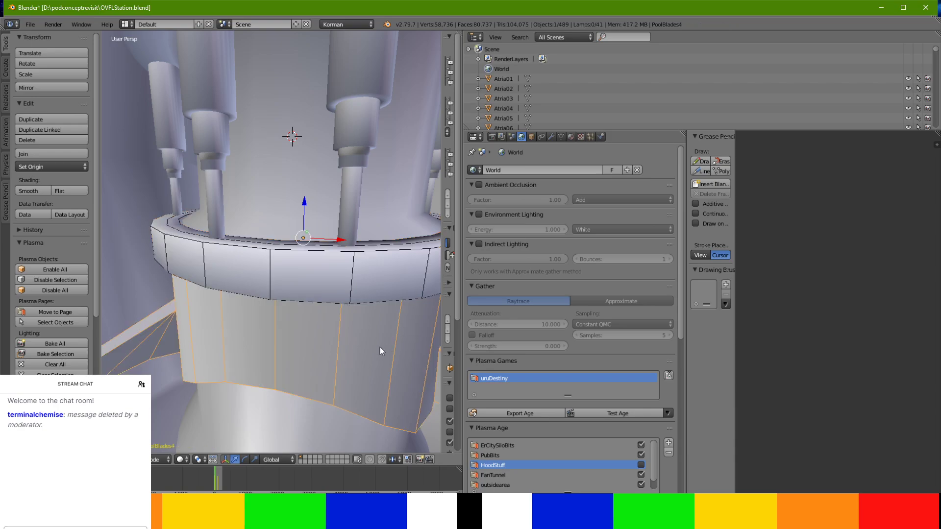
pyautogui.click(601, 138)
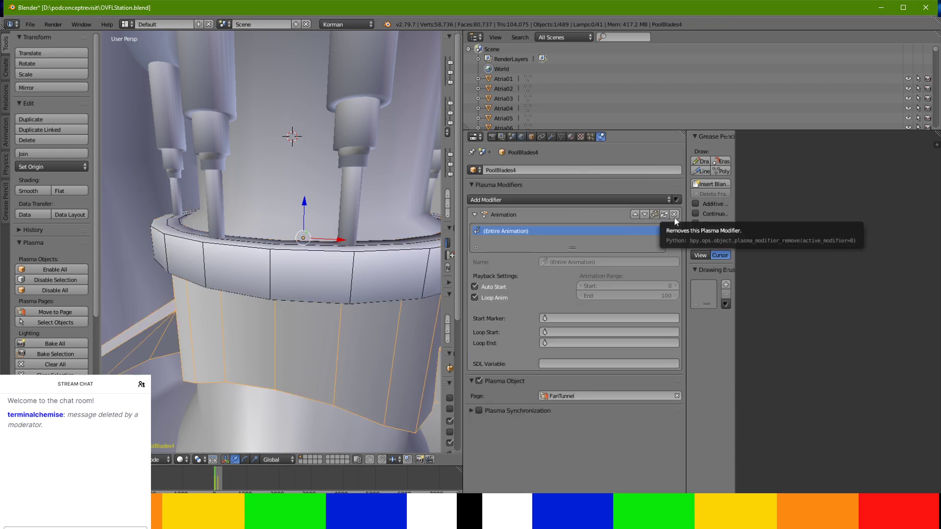
pyautogui.click(652, 228)
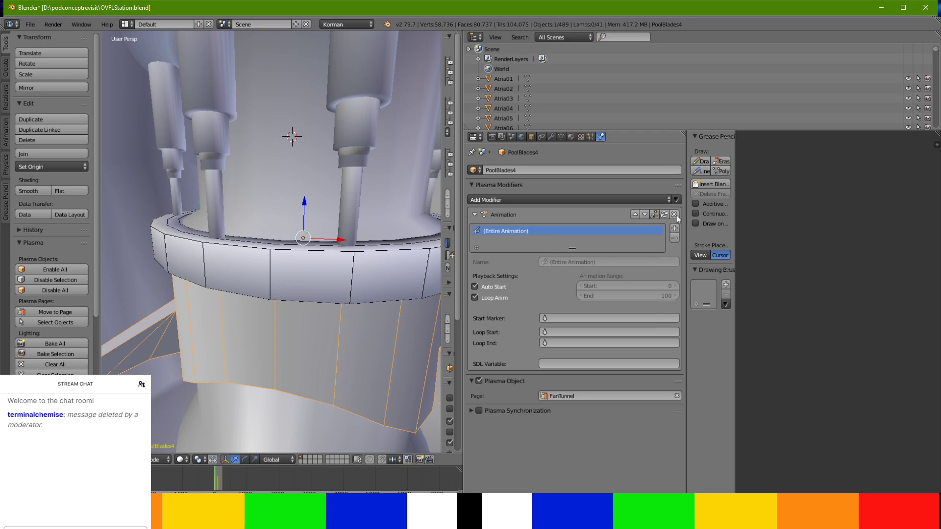
pyautogui.click(674, 215)
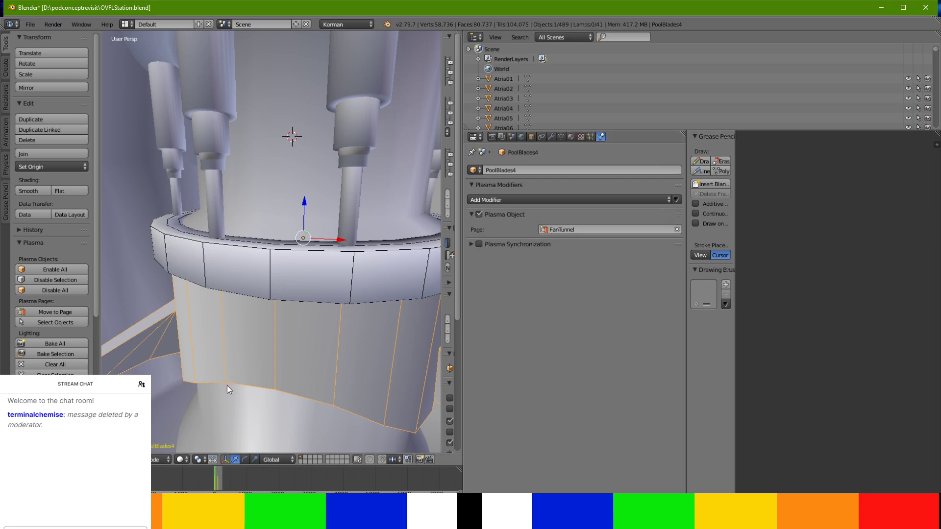
pyautogui.rightClick(305, 278)
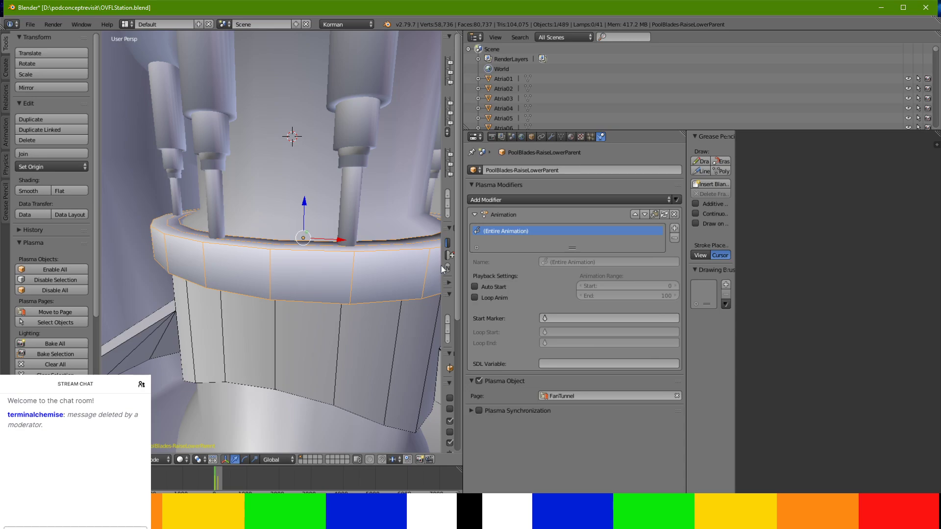
pyautogui.click(677, 218)
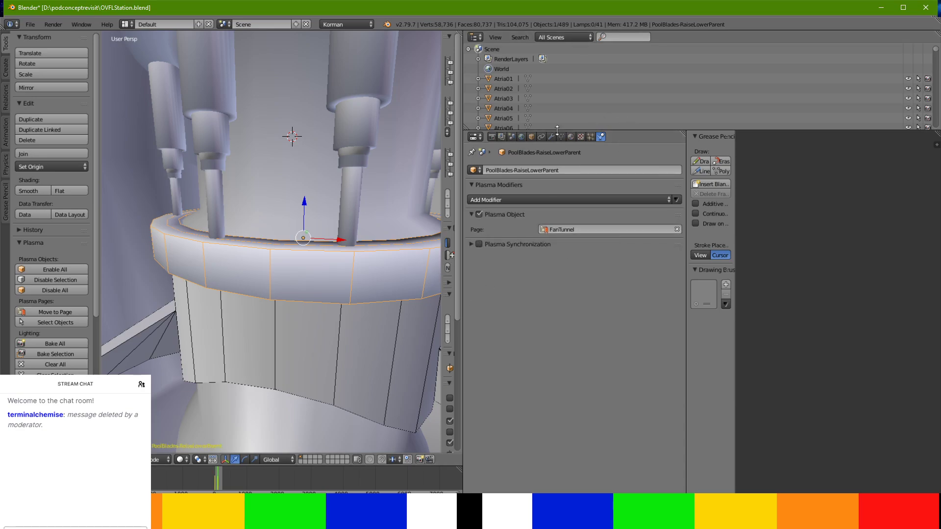
# Clear the rotation keyframes on PoolBlades-RaiseLowerParent, and isolate the ring together with PoolBlades4 in local view
pyautogui.click(531, 136)
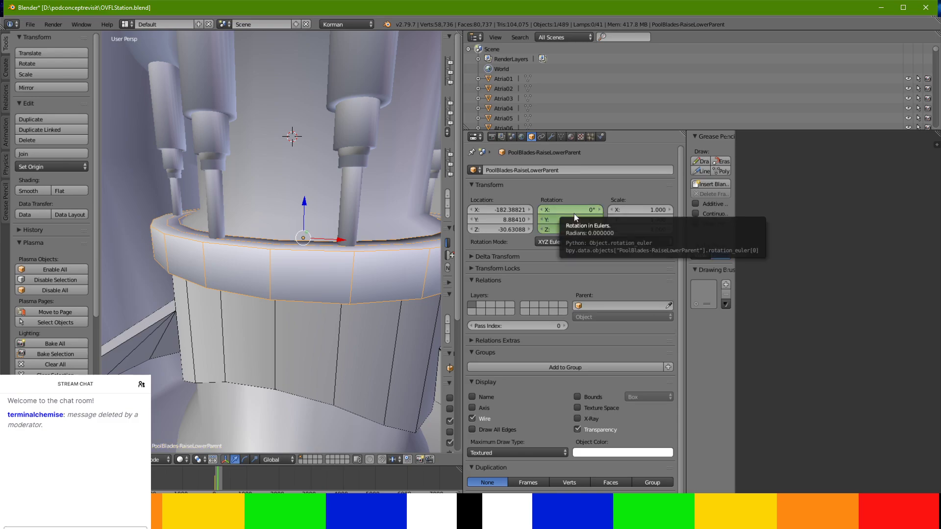
pyautogui.rightClick(369, 343)
pyautogui.moveTo(368, 342); pyautogui.dragTo(385, 310, button='middle')
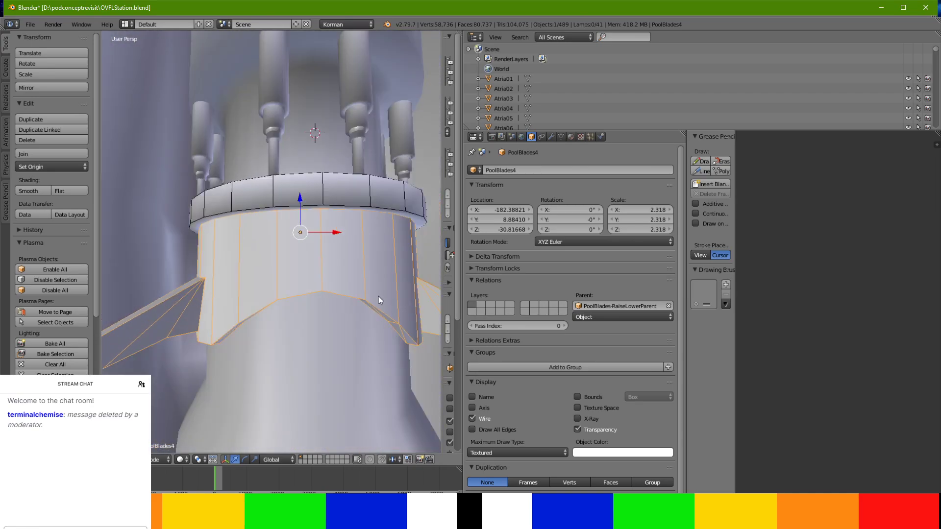
pyautogui.moveTo(378, 295); pyautogui.dragTo(371, 327, button='middle')
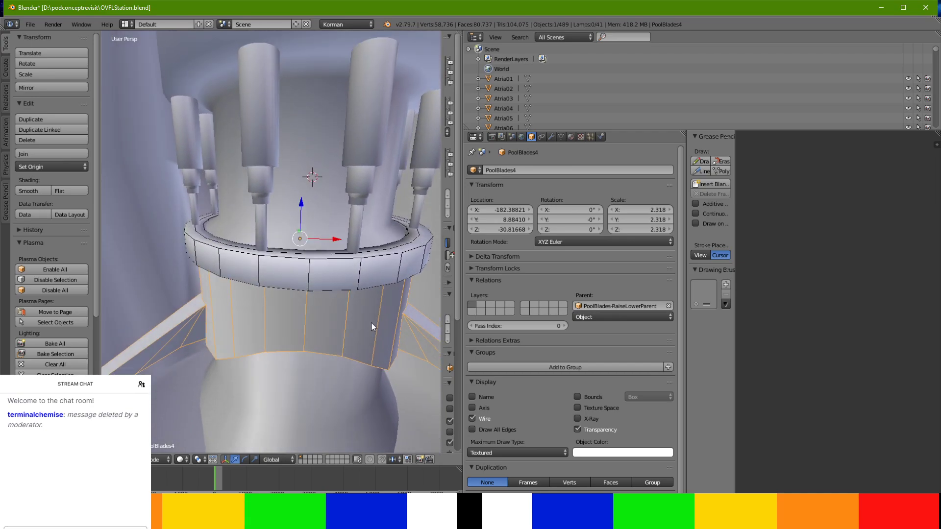
pyautogui.press('KP_Divide')
pyautogui.moveTo(343, 275); pyautogui.dragTo(338, 319, button='middle')
pyautogui.scroll(3, 348, 336)
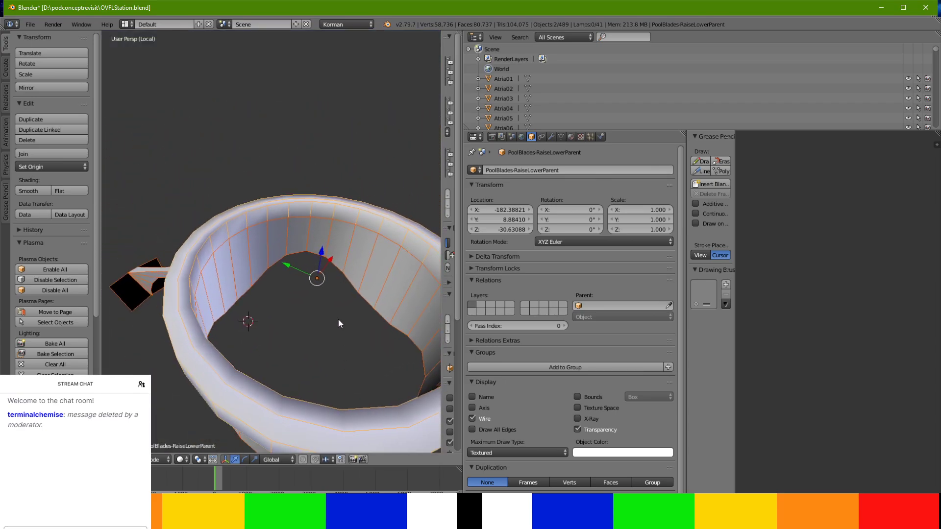
# Place the 3D cursor beside the ring's rim and add an Empty there
pyautogui.moveTo(318, 282); pyautogui.dragTo(360, 279, button='middle')
pyautogui.click(378, 285)
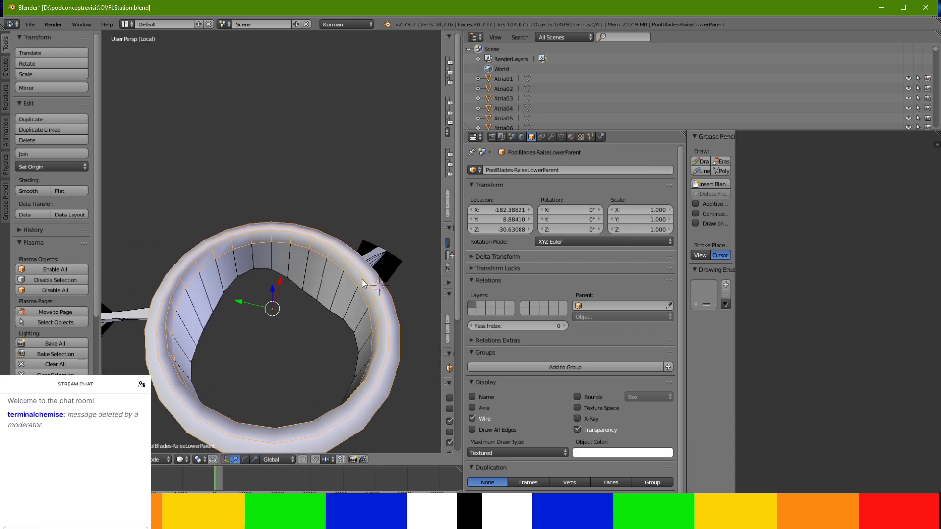
pyautogui.click(5, 74)
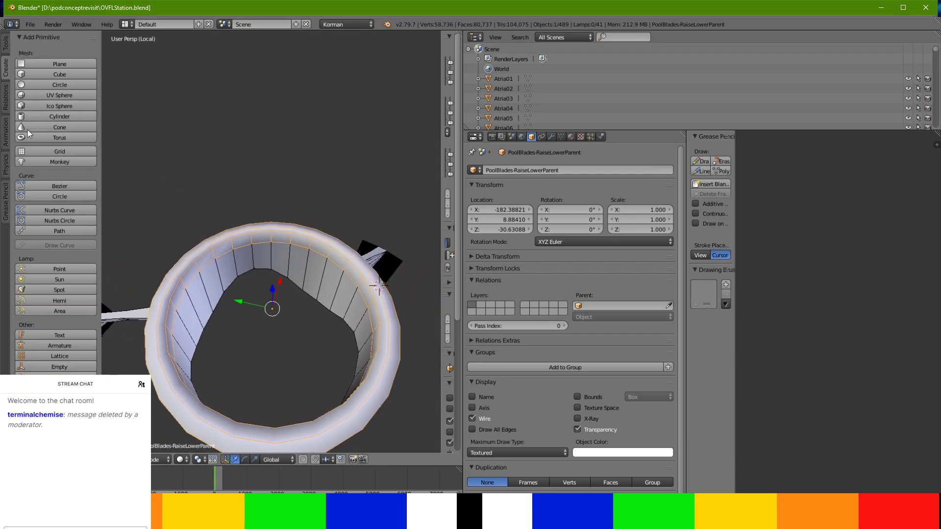
pyautogui.click(67, 367)
pyautogui.moveTo(267, 340); pyautogui.dragTo(297, 283, button='middle')
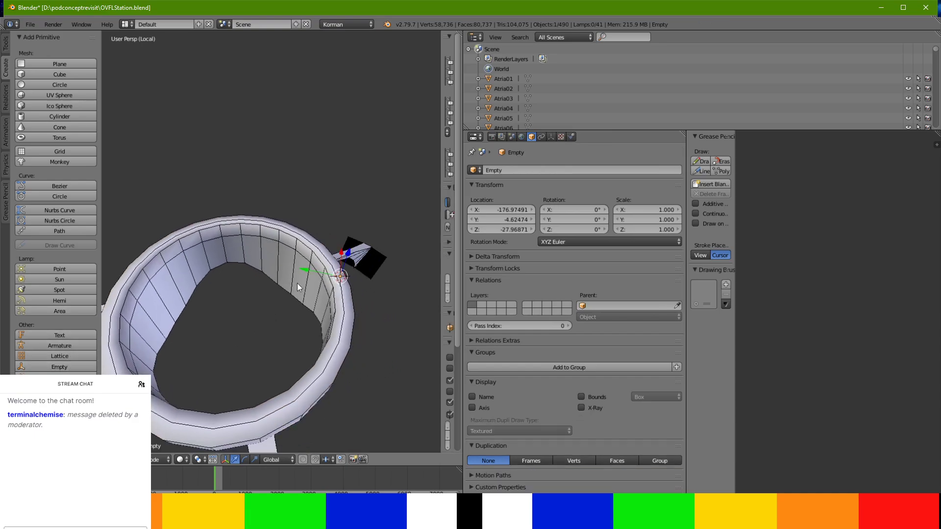
# Align the Empty with the ring by setting its Y location to 8.88410 and its X location to -182.388
pyautogui.rightClick(352, 307)
pyautogui.click(489, 220)
pyautogui.write('8.88410')
pyautogui.press('Return')
pyautogui.rightClick(337, 276)
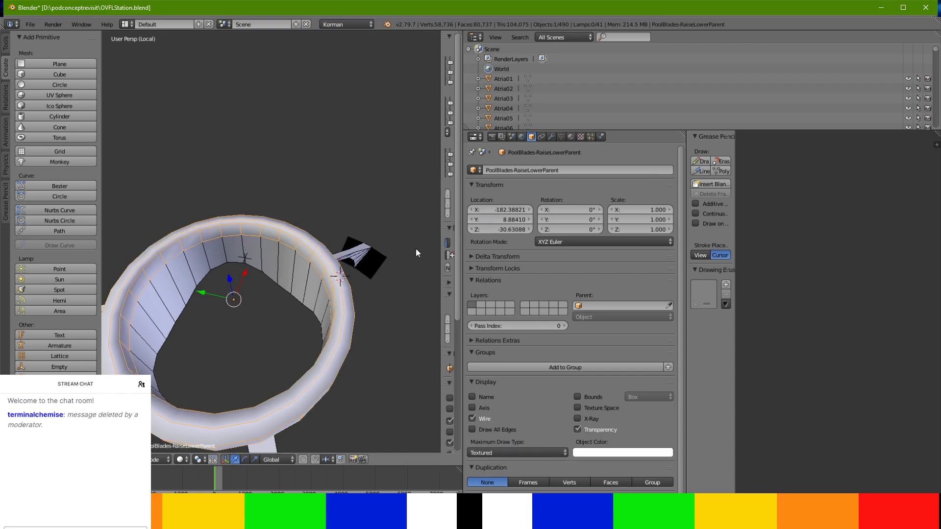
pyautogui.click(487, 209)
pyautogui.hotkey('ctrl', 'c')
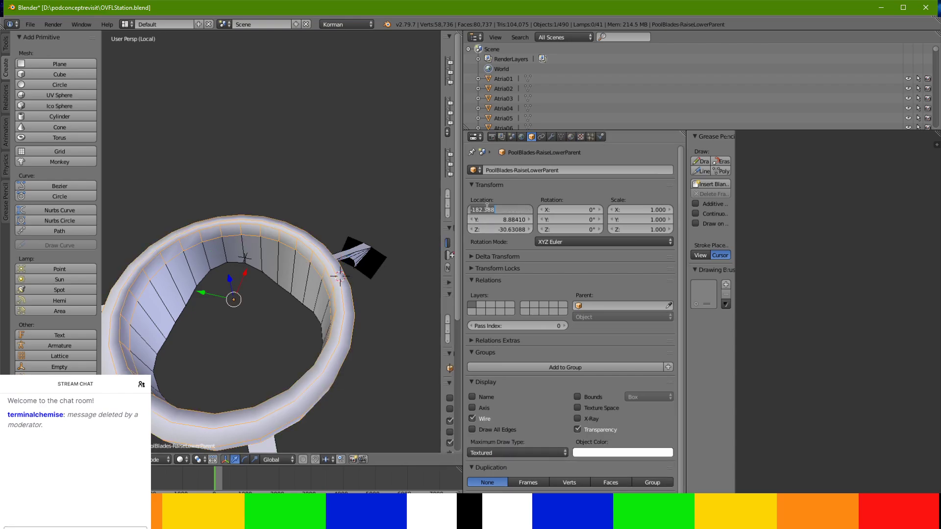
pyautogui.rightClick(242, 260)
pyautogui.rightClick(243, 257)
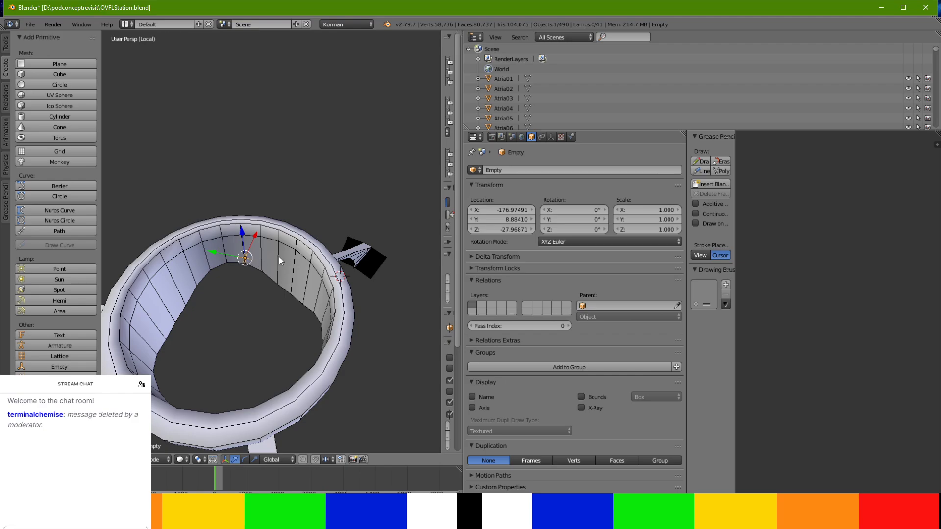
pyautogui.click(475, 209)
pyautogui.hotkey('ctrl', 'v')
pyautogui.press('Return')
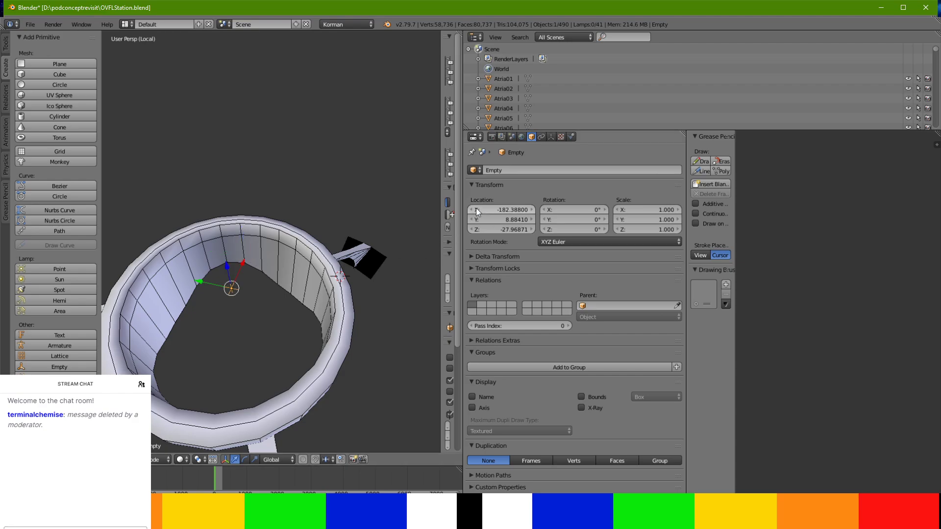
# Bring the Empty to the ring's height by setting its Z location to -30.6409
pyautogui.rightClick(337, 302)
pyautogui.click(489, 229)
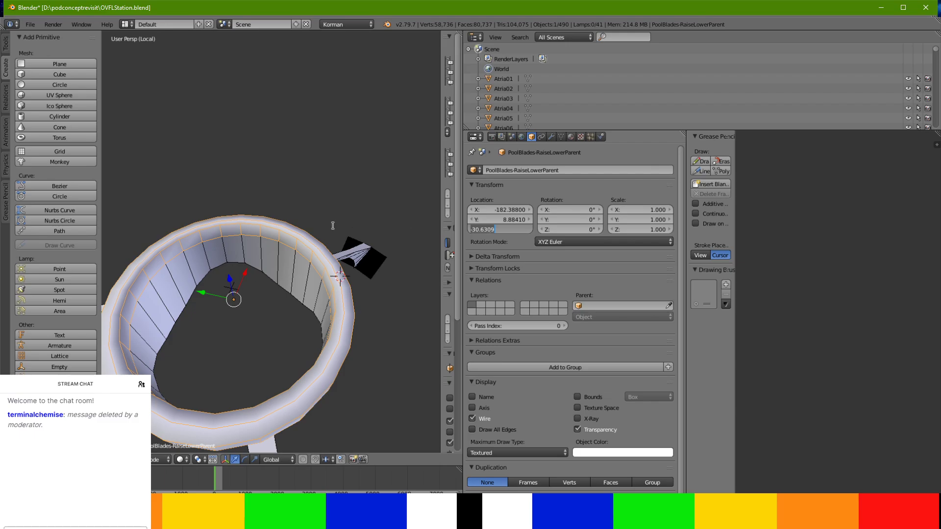
pyautogui.rightClick(231, 289)
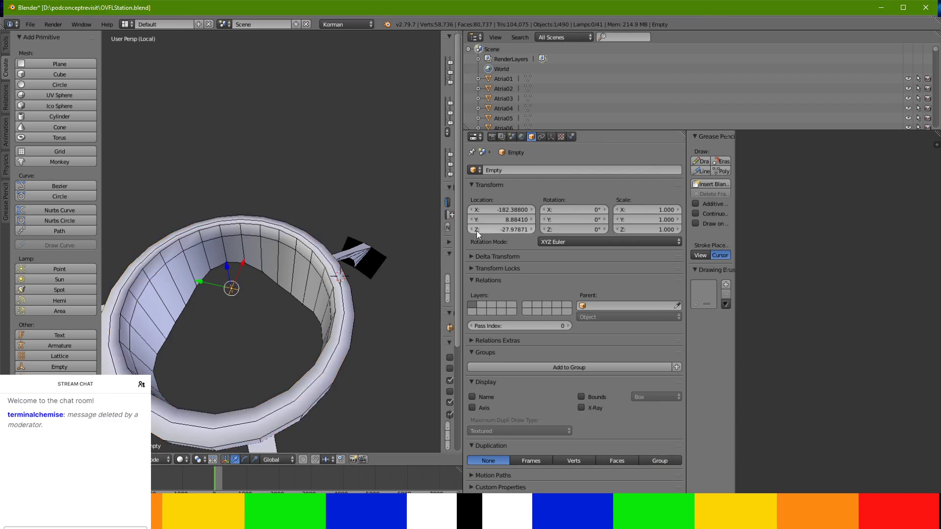
pyautogui.moveTo(476, 230); pyautogui.dragTo(461, 230)
pyautogui.moveTo(308, 308); pyautogui.dragTo(328, 278, button='middle')
pyautogui.scroll(2, 328, 279)
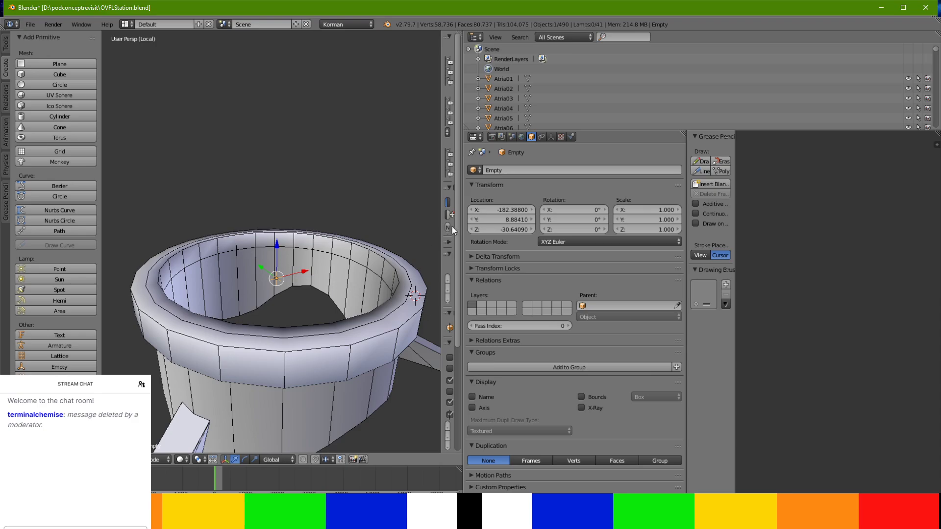
# Rename the Empty as MIXERBLADE-RAISE-LOWER-PARENT
pyautogui.click(512, 166)
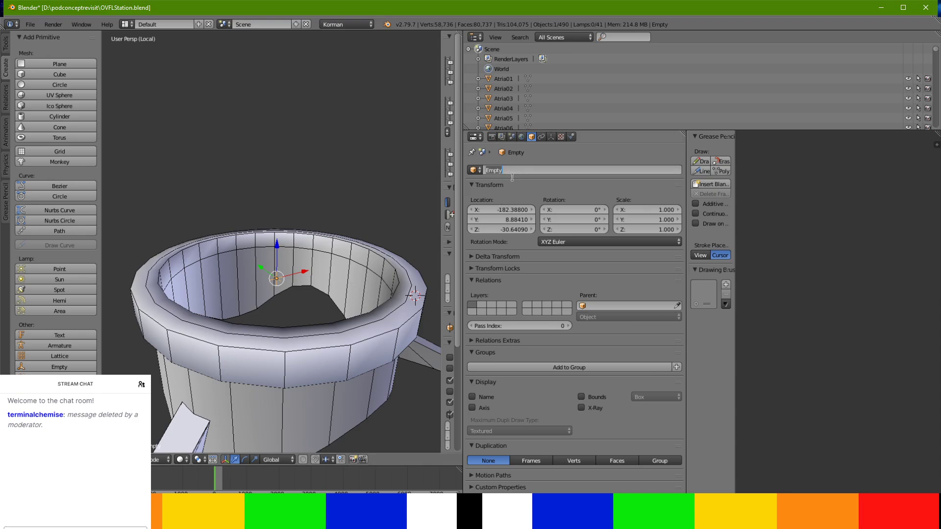
pyautogui.write('DOC')
pyautogui.write('MIXERBLADE-0')
pyautogui.write('AISE-LOWER-PART')
pyautogui.write('ENT')
pyautogui.press('Return')
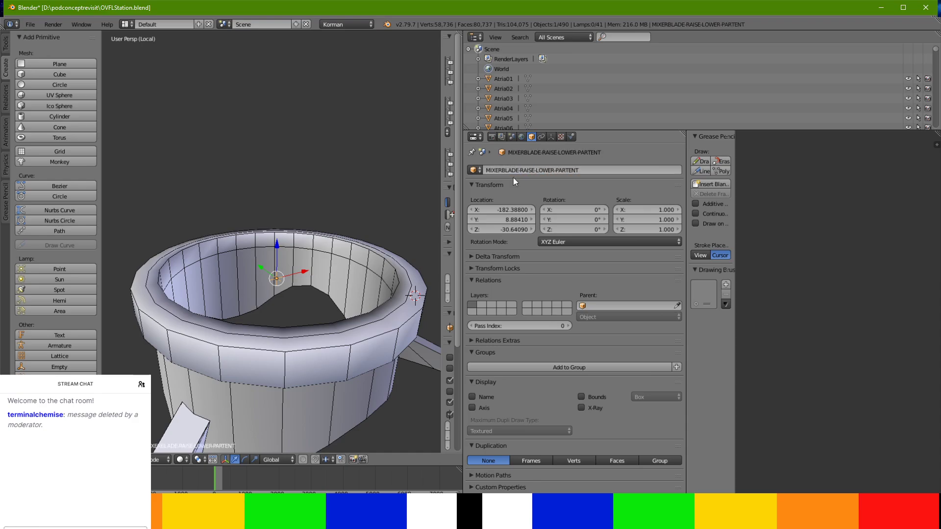
pyautogui.doubleClick(574, 172)
pyautogui.press('Left')
pyautogui.press('Left')
pyautogui.press('BackSpace')
pyautogui.press('Return')
# Rename the ring object as PoolBlades-RaiseLowerINTERFACE
pyautogui.rightClick(378, 318)
pyautogui.doubleClick(575, 169)
pyautogui.press('BackSpace')
pyautogui.press('BackSpace')
pyautogui.press('BackSpace')
pyautogui.press('BackSpace')
pyautogui.press('BackSpace')
pyautogui.write('INTERFACE')
pyautogui.press('Return')
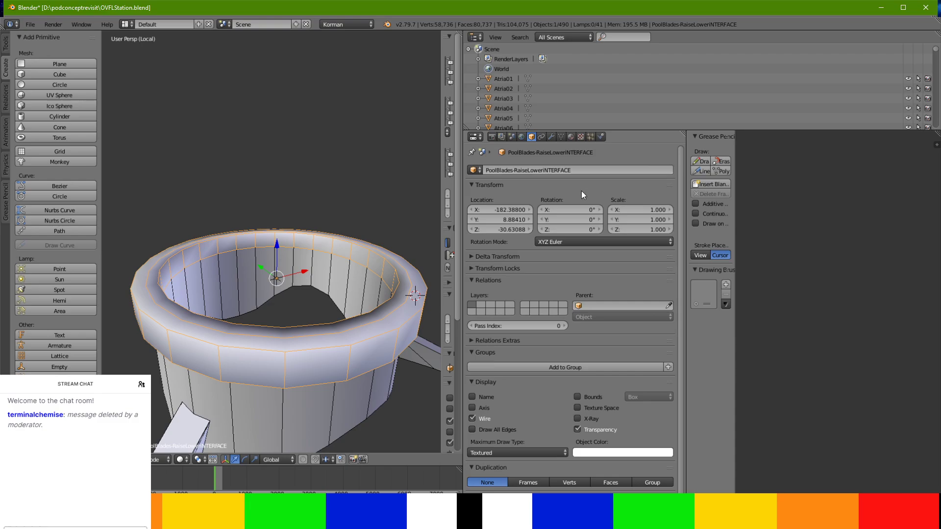
# Make MIXERBLADE-RAISE-LOWER-PARENT the parent of the PoolBlades-RaiseLowerINTERFACE ring
pyautogui.click(595, 307)
pyautogui.write('RAISELO')
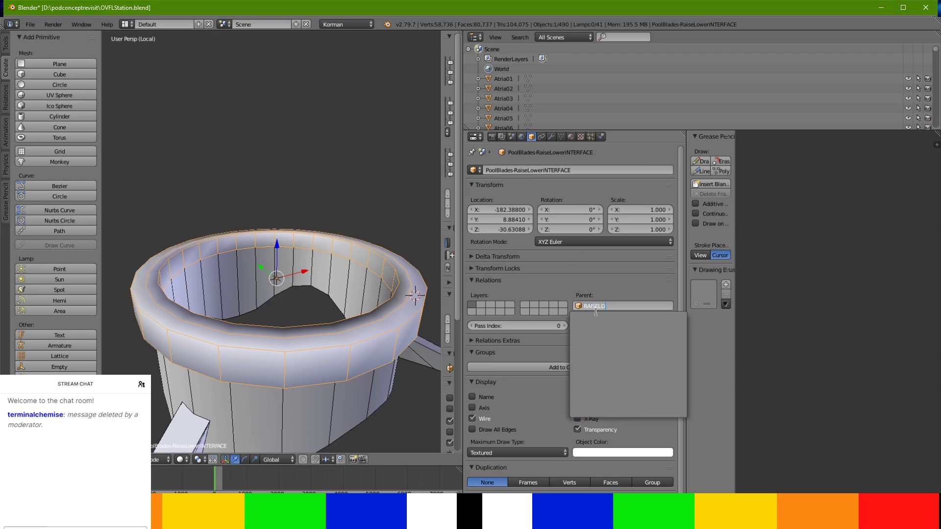
pyautogui.press('BackSpace')
pyautogui.press('BackSpace')
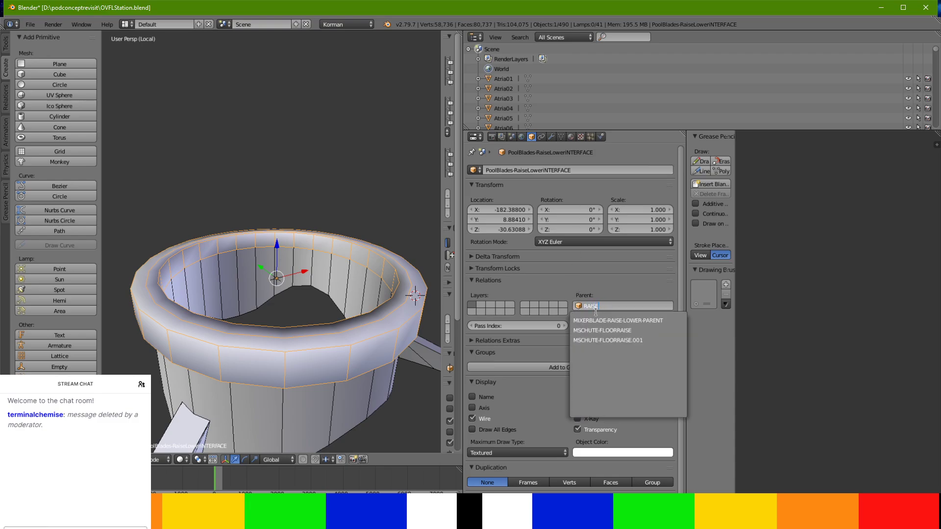
pyautogui.press('Down')
pyautogui.press('Return')
# Set the ring's X, Y and Z location to 0 so it sits on its parent Empty
pyautogui.doubleClick(498, 207)
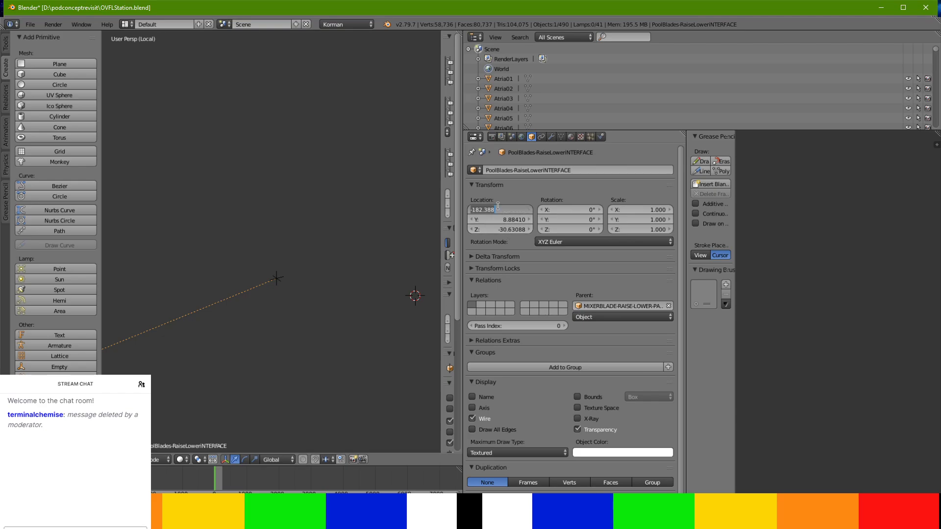
pyautogui.write('0')
pyautogui.press('Return')
pyautogui.doubleClick(500, 218)
pyautogui.write('00000')
pyautogui.press('Return')
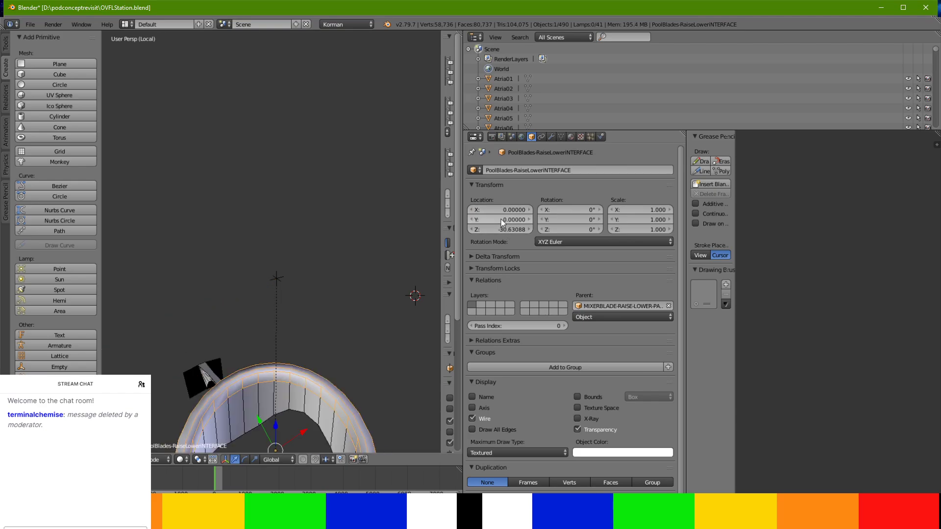
pyautogui.doubleClick(501, 227)
pyautogui.write('0')
pyautogui.press('Return')
# Reset PoolBlades4's rotation to 0° and keyframe it at frame 0
pyautogui.moveTo(357, 246); pyautogui.dragTo(316, 276, button='middle')
pyautogui.scroll(3, 320, 269)
pyautogui.rightClick(293, 367)
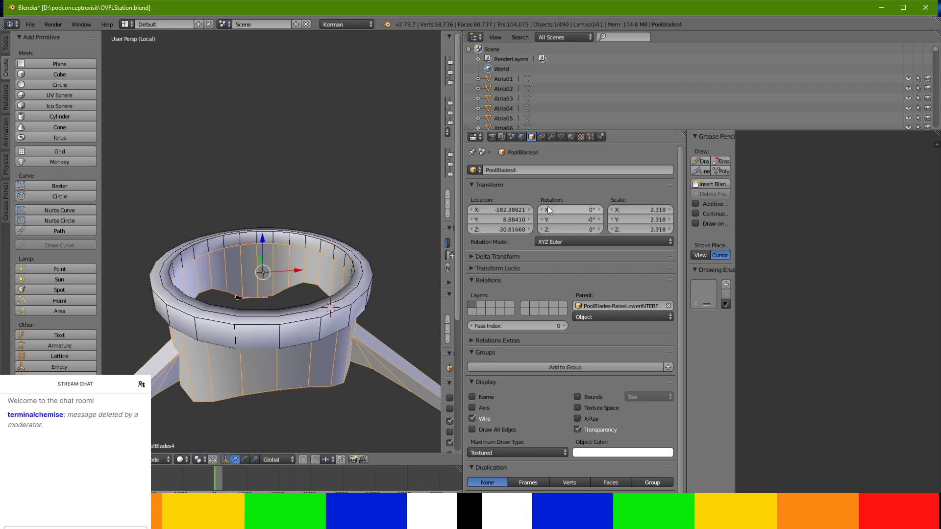
pyautogui.press('BackSpace')
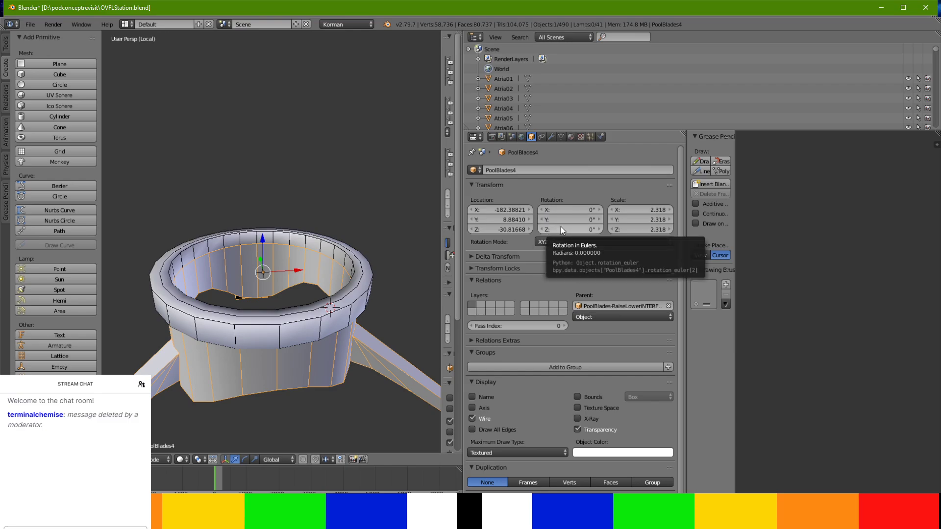
pyautogui.press('i')
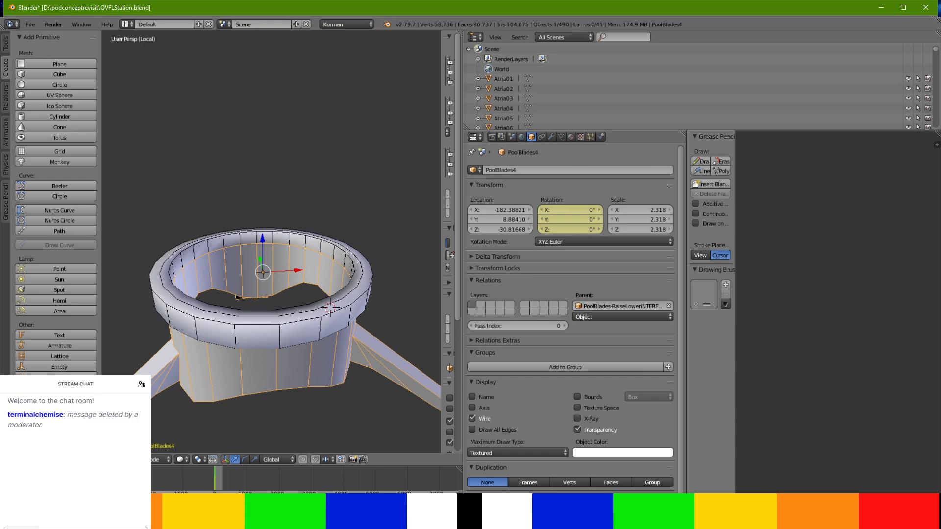
pyautogui.press('Return')
# Try keyframing a 360° Y rotation on PoolBlades4 at frame 360, and reset the Y rotation to 0°
pyautogui.click(565, 219)
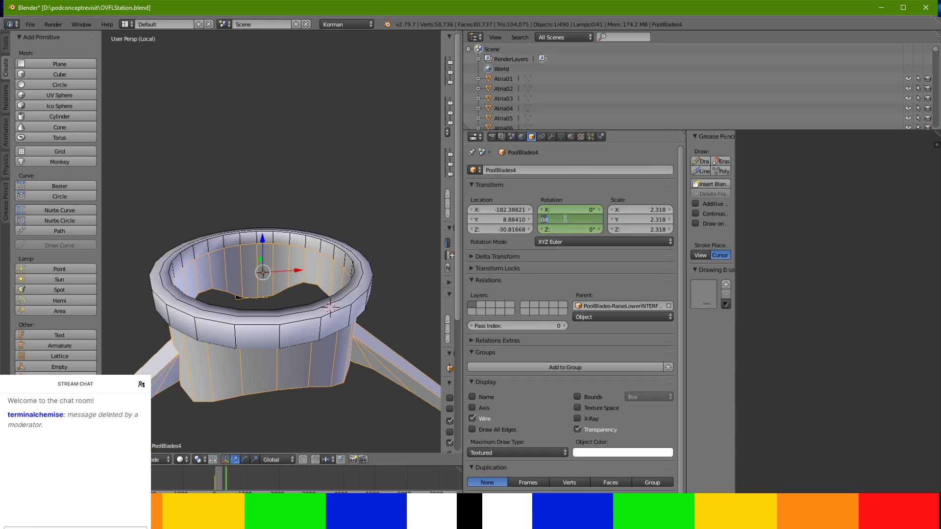
pyautogui.write('360')
pyautogui.press('Return')
pyautogui.press('i')
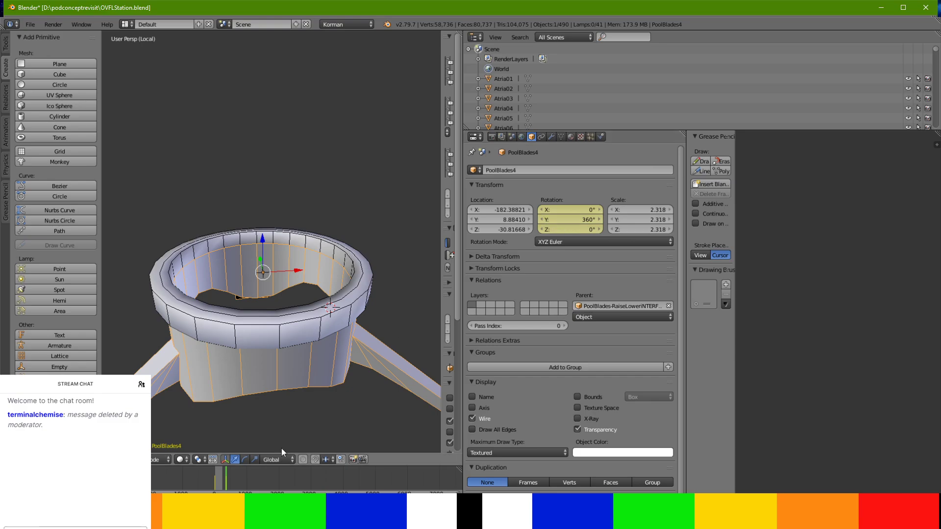
pyautogui.moveTo(228, 473)
pyautogui.mouseDown()
pyautogui.moveTo(264, 472)
pyautogui.moveTo(214, 470)
pyautogui.moveTo(235, 468)
pyautogui.mouseUp()
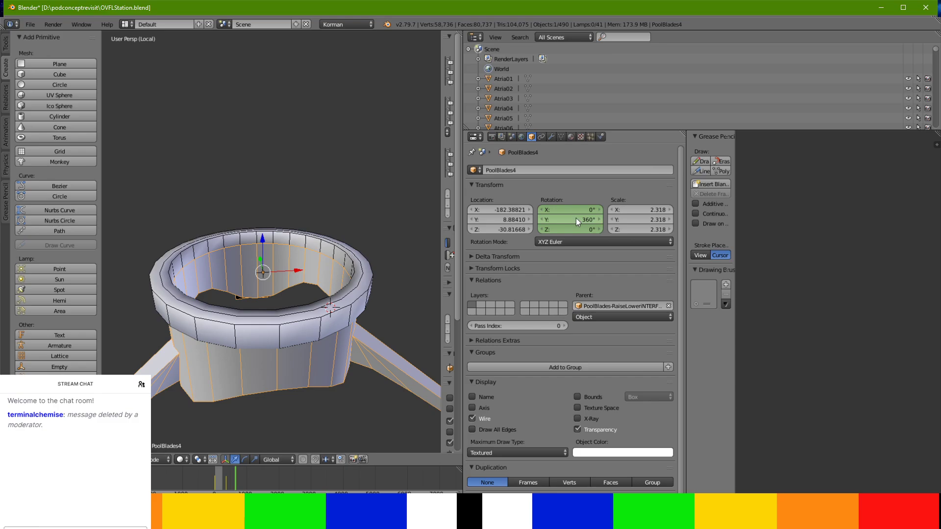
pyautogui.press('Up')
pyautogui.press('Down')
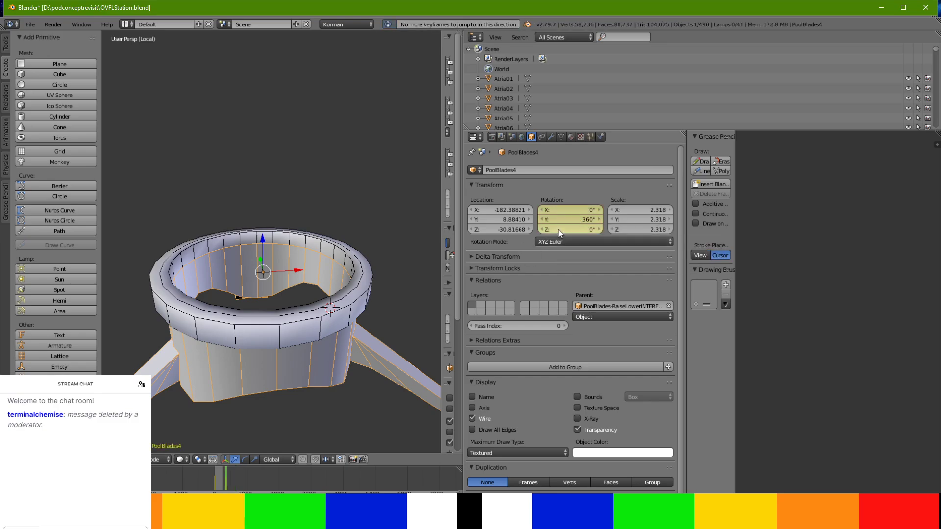
pyautogui.press('Right')
pyautogui.press('BackSpace')
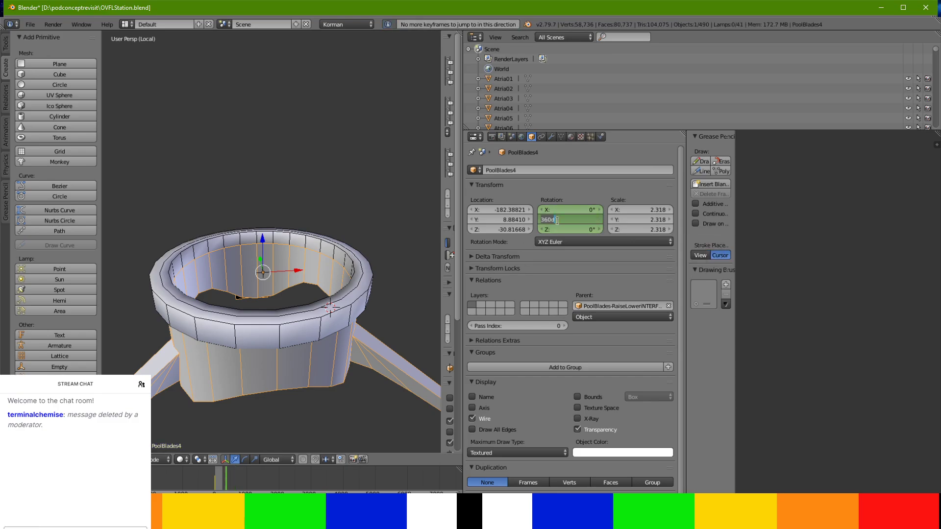
# Set PoolBlades4's Z rotation to 340°, keyframe the rotation at frame 360, and return to the first keyframe
pyautogui.click(556, 229)
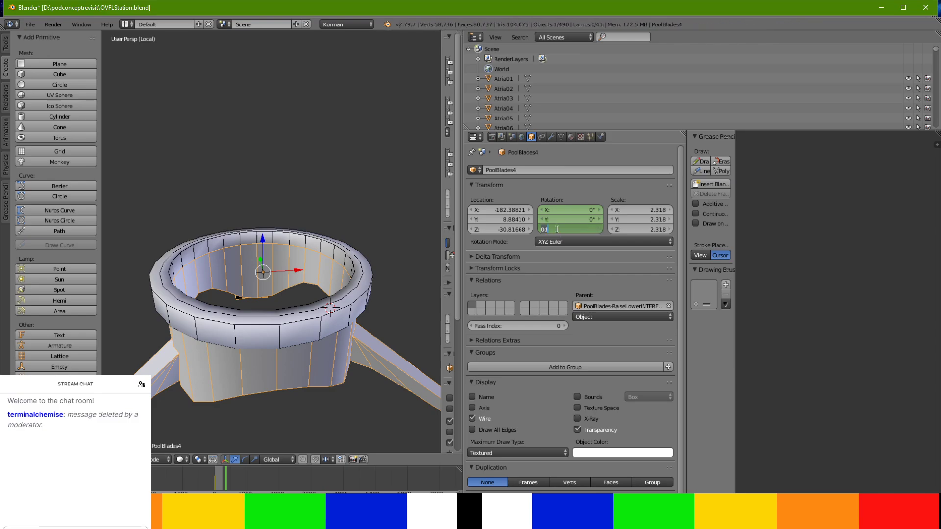
pyautogui.write('340')
pyautogui.press('Return')
pyautogui.press('i')
pyautogui.moveTo(226, 474)
pyautogui.mouseDown()
pyautogui.moveTo(212, 475)
pyautogui.moveTo(236, 474)
pyautogui.moveTo(204, 469)
pyautogui.moveTo(237, 469)
pyautogui.mouseUp()
pyautogui.hotkey('shift', 'Left')
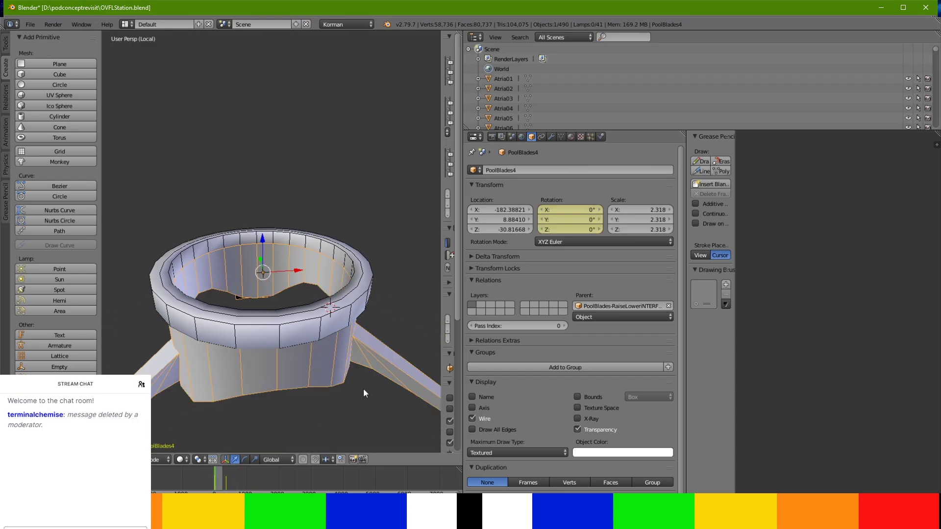
# Add a Plasma Animation modifier to PoolBlades4
pyautogui.click(601, 136)
pyautogui.click(576, 199)
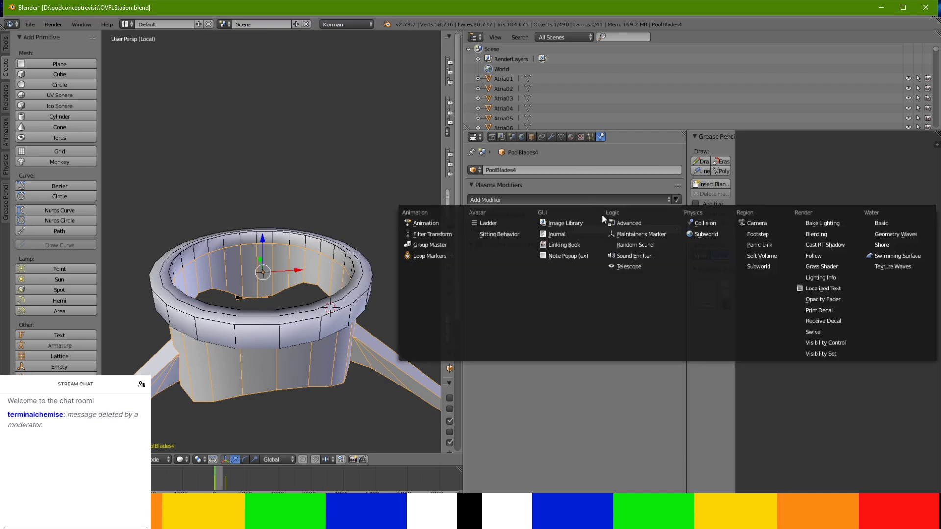
pyautogui.click(436, 223)
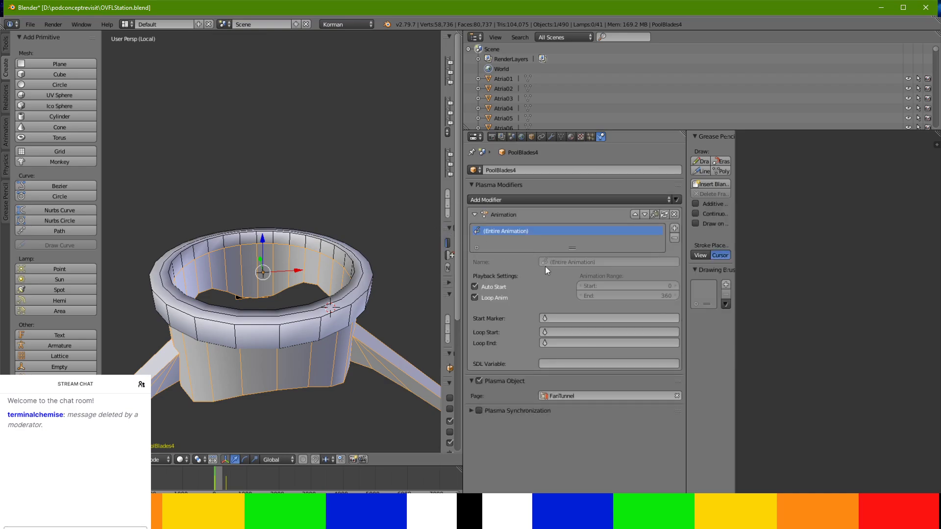
pyautogui.rightClick(365, 296)
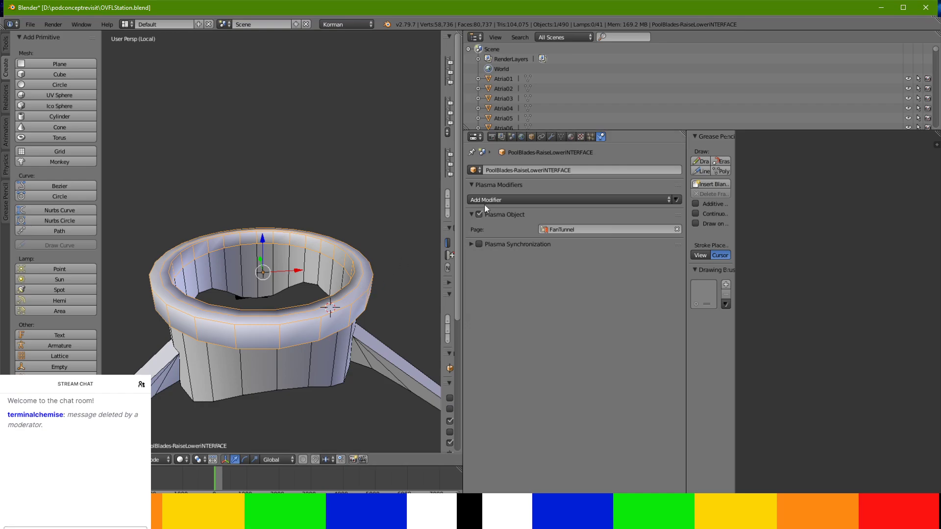
pyautogui.click(507, 199)
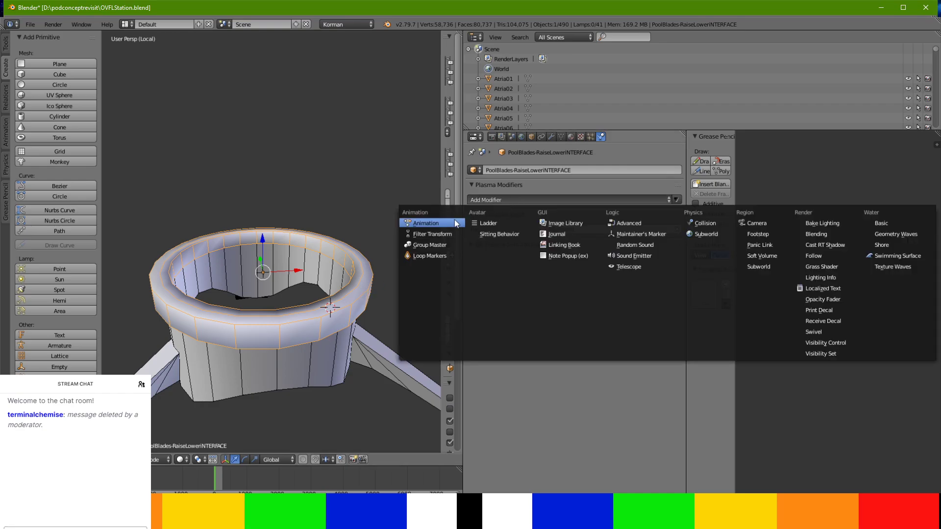
pyautogui.click(425, 222)
pyautogui.click(674, 214)
# Enable Plasma Object on the MIXERBLADE-RAISE-LOWER-PARENT Empty and assign it to the FanTunnel page
pyautogui.scroll(3, 261, 288)
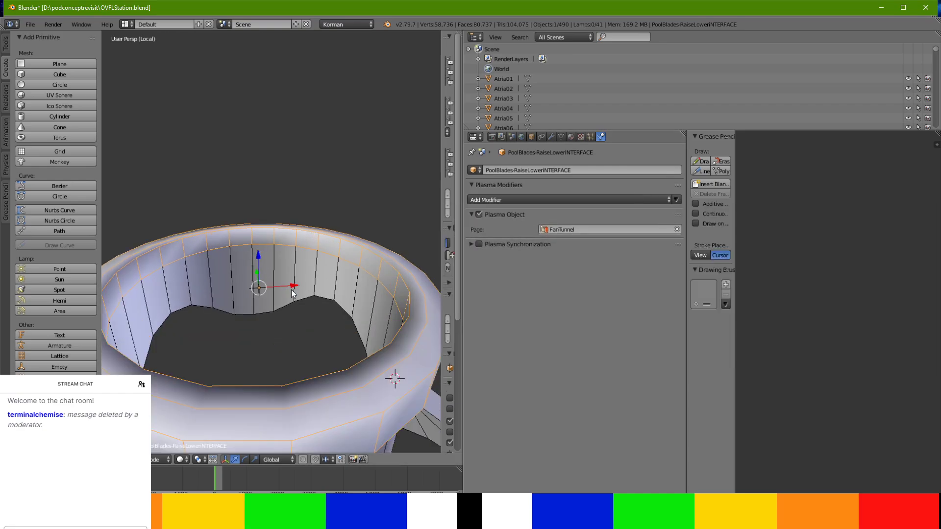
pyautogui.rightClick(262, 289)
pyautogui.click(624, 228)
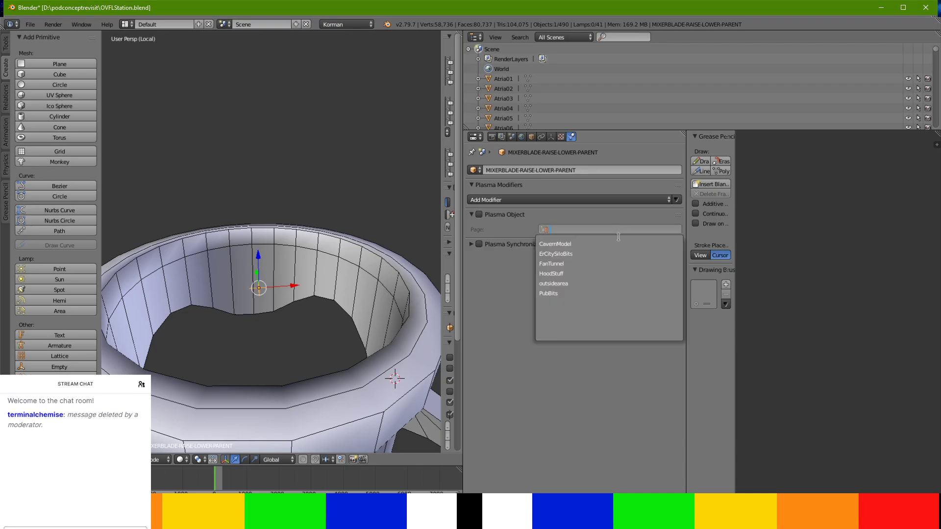
pyautogui.click(613, 261)
pyautogui.click(483, 214)
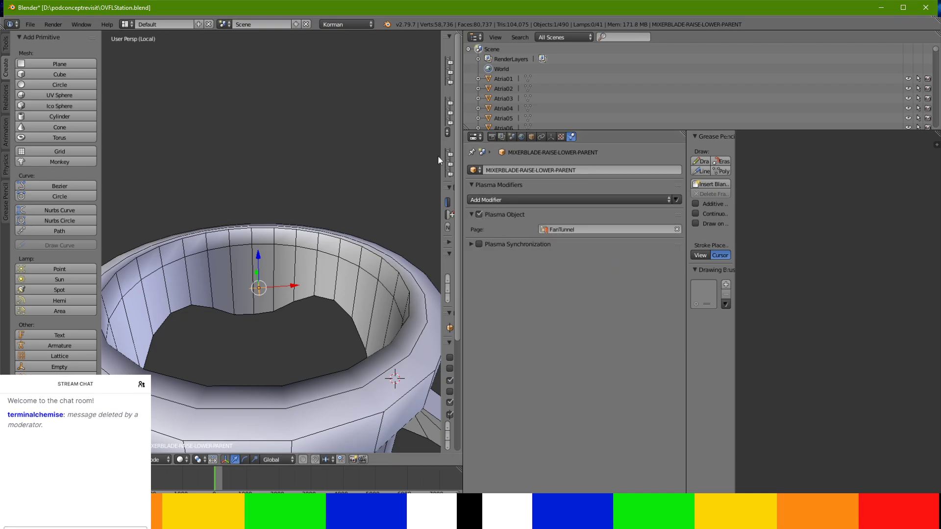
# Add a Plasma Animation modifier to the raise/lower Empty and leave local view
pyautogui.click(577, 201)
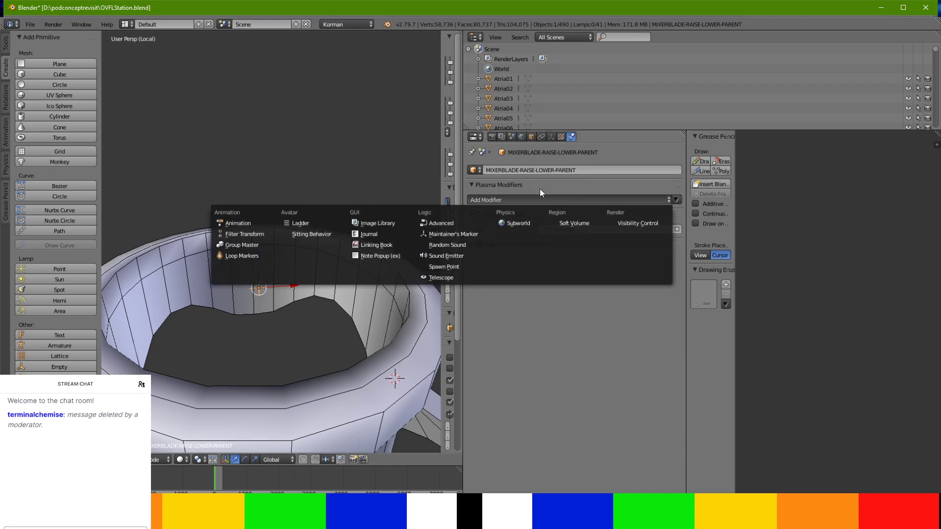
pyautogui.click(495, 198)
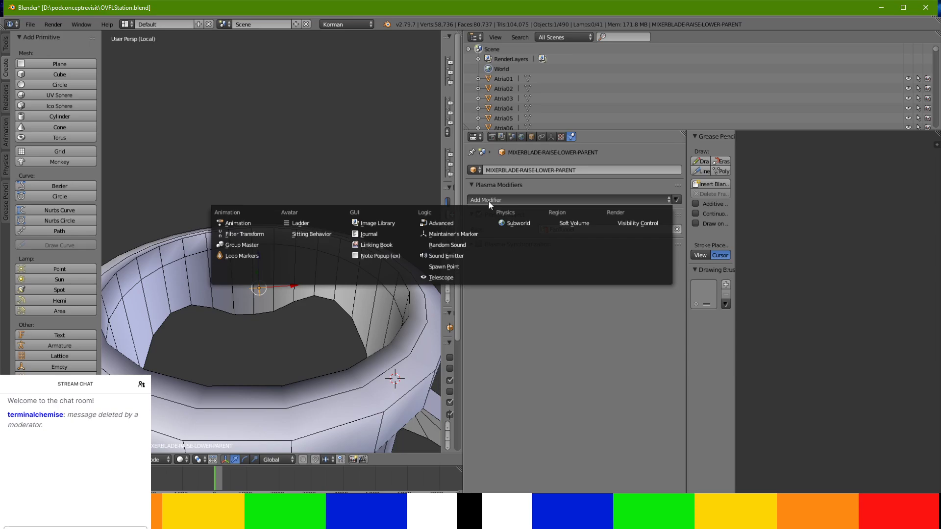
pyautogui.click(265, 222)
pyautogui.press('KP_Divide')
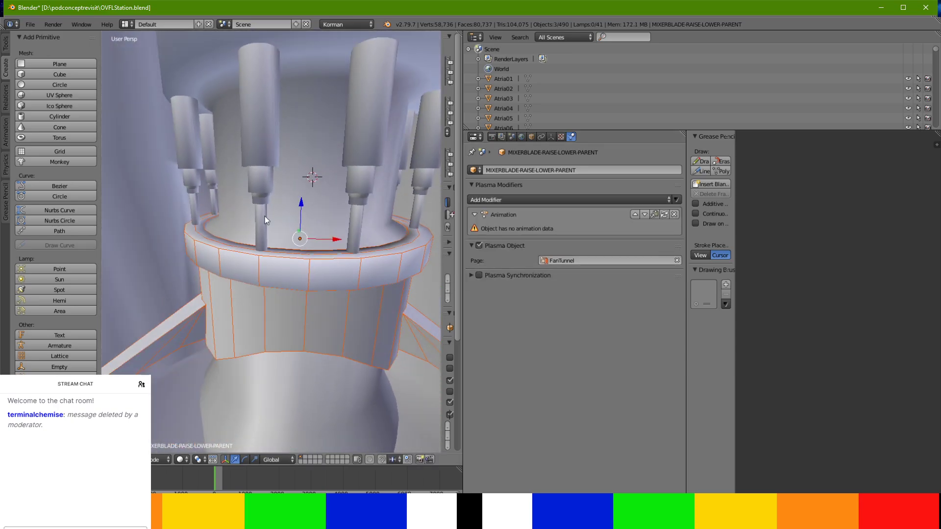
# Raise the .004 press tube's inner and ExtensionParent sections together into the outer tube
pyautogui.scroll(3, 249, 213)
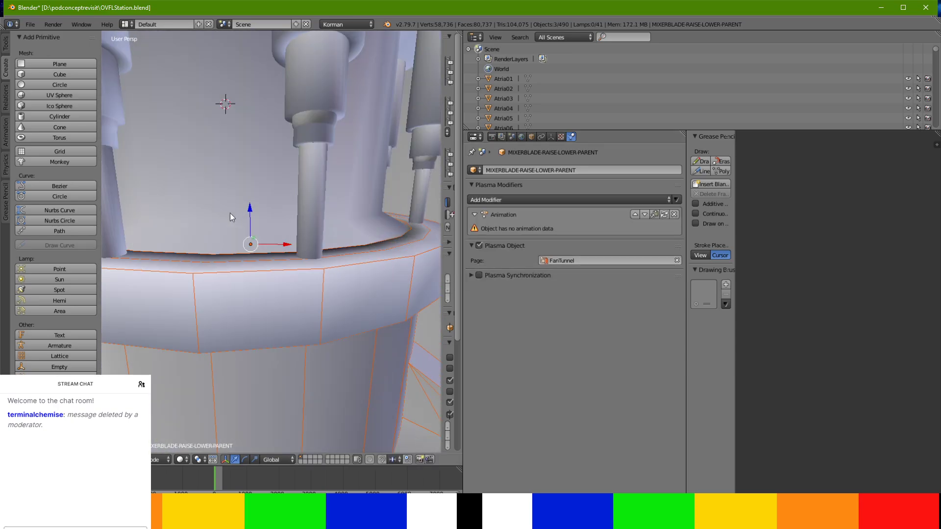
pyautogui.rightClick(312, 212)
pyautogui.keyDown('shift'); pyautogui.rightClick(317, 138); pyautogui.keyUp('shift')
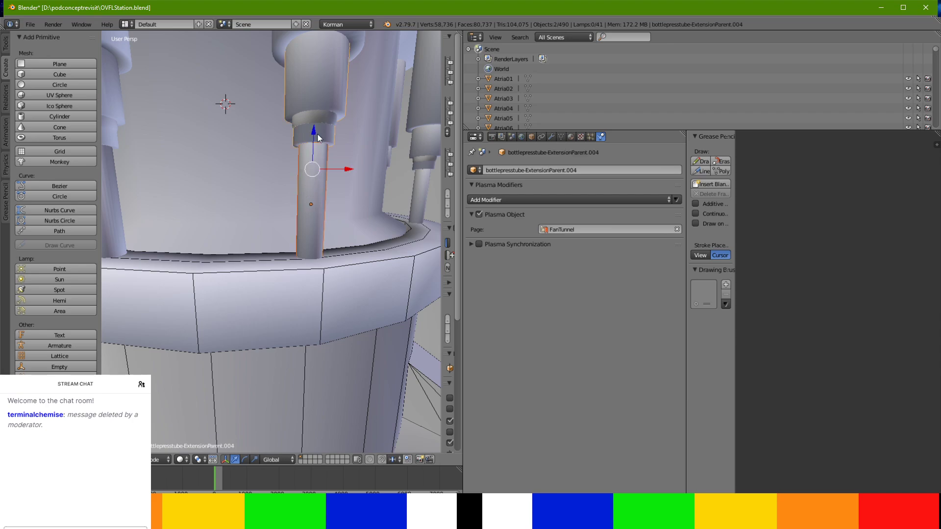
pyautogui.moveTo(318, 138); pyautogui.dragTo(307, 196, button='middle')
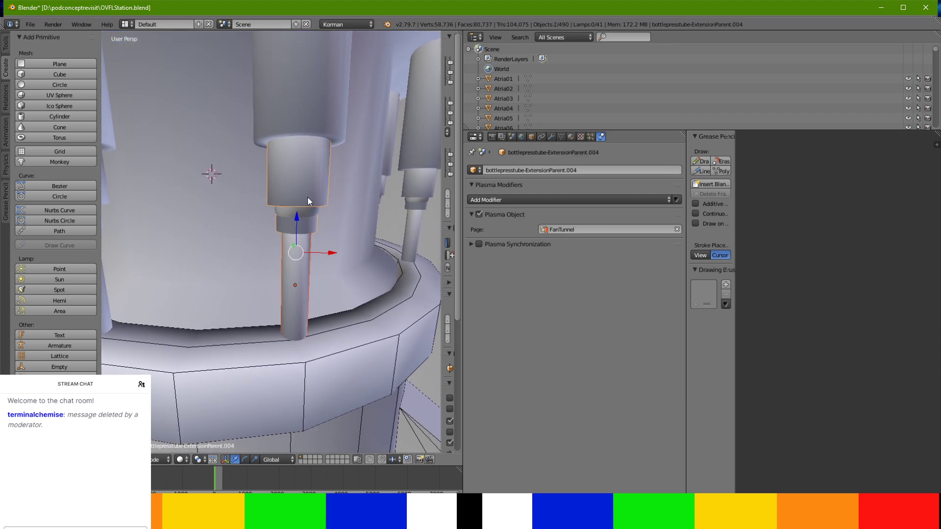
pyautogui.moveTo(298, 218); pyautogui.dragTo(297, 128)
pyautogui.moveTo(297, 129); pyautogui.dragTo(292, 158, button='middle')
pyautogui.scroll(1, 295, 149)
pyautogui.moveTo(286, 165); pyautogui.dragTo(286, 163)
pyautogui.moveTo(286, 164); pyautogui.dragTo(286, 163, button='middle')
# Move bottlepresstube-inner.004 up along Z until it is retracted inside the outer tube
pyautogui.rightClick(286, 235)
pyautogui.press('g')
pyautogui.press('z')
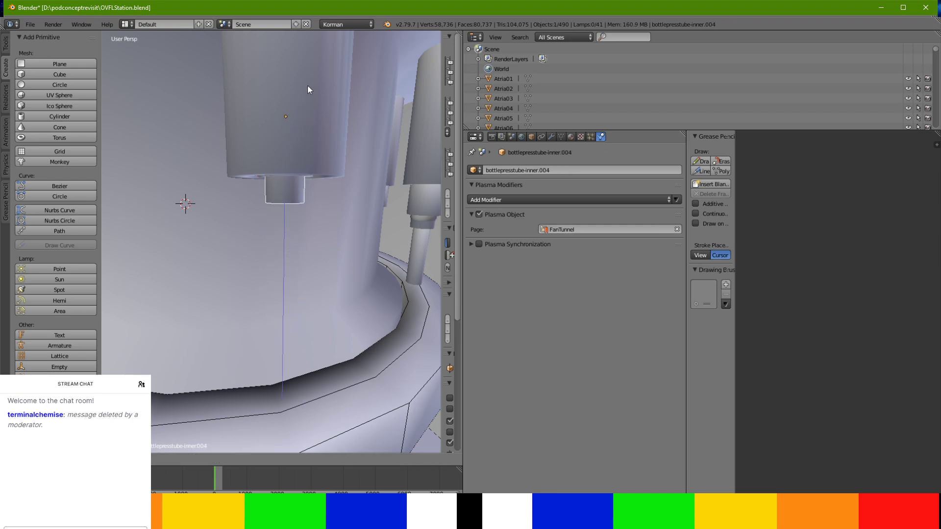
pyautogui.click(312, 57)
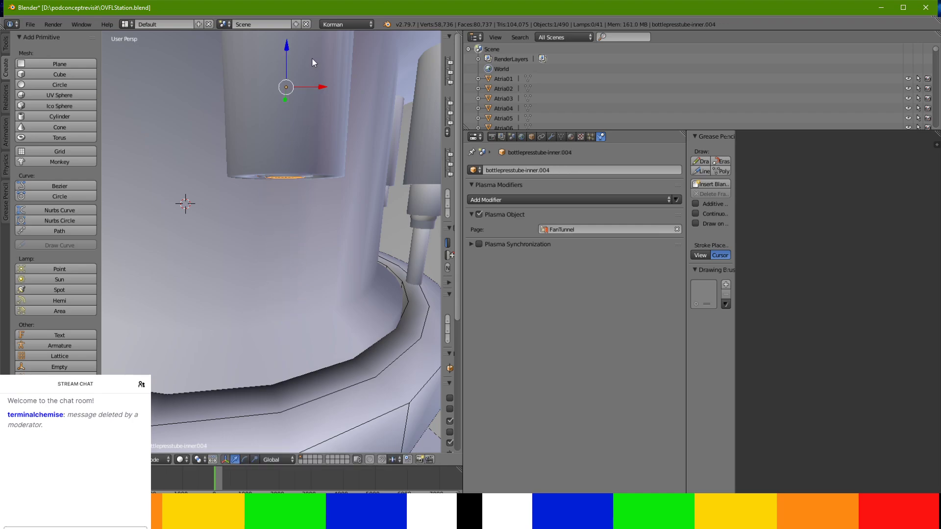
# Keyframe the location of the MIXERBLADE-RAISE-LOWER-PARENT Empty at frame 1000
pyautogui.rightClick(276, 358)
pyautogui.scroll(2, 239, 252)
pyautogui.scroll(-4, 240, 258)
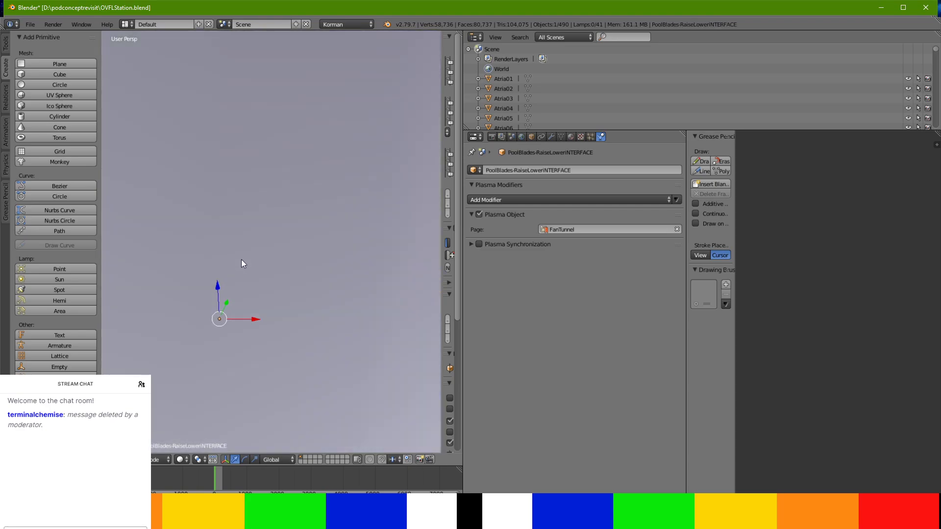
pyautogui.rightClick(238, 337)
pyautogui.moveTo(237, 335); pyautogui.dragTo(223, 266, button='middle')
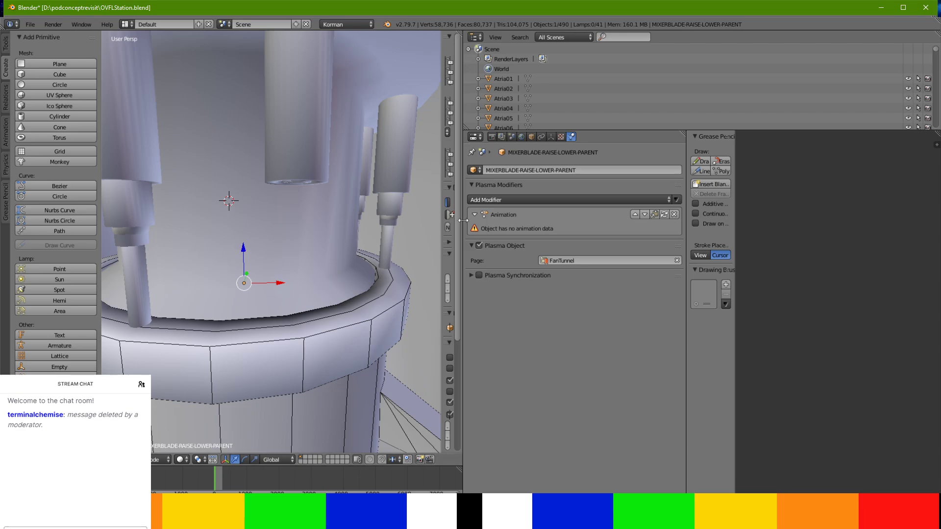
pyautogui.click(531, 137)
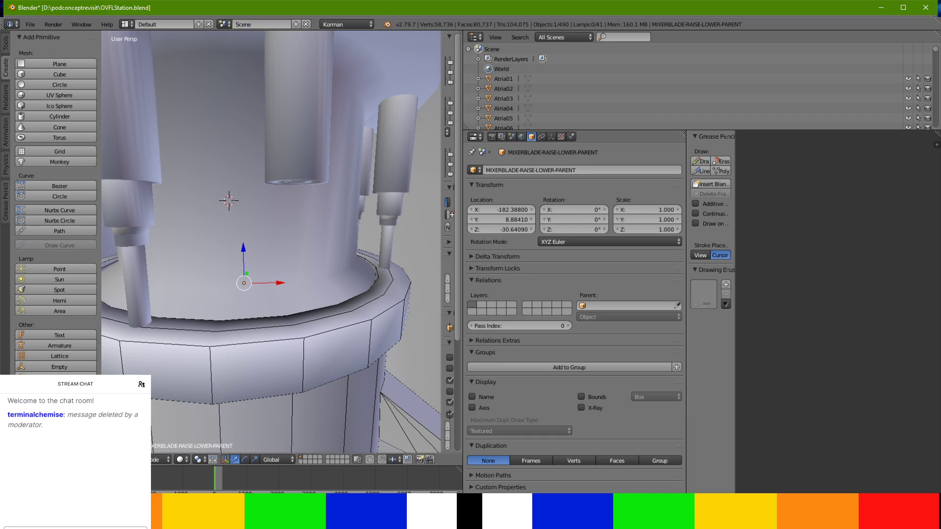
pyautogui.click(227, 490)
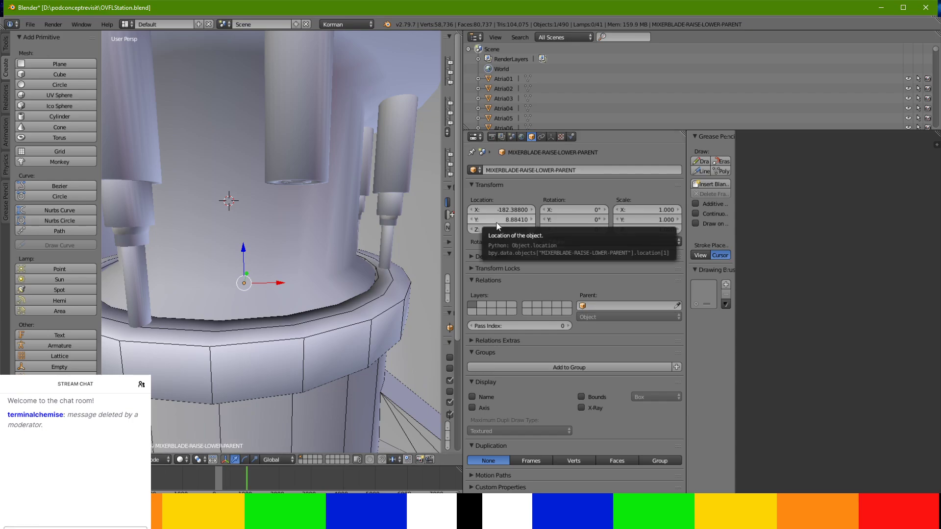
pyautogui.press('i')
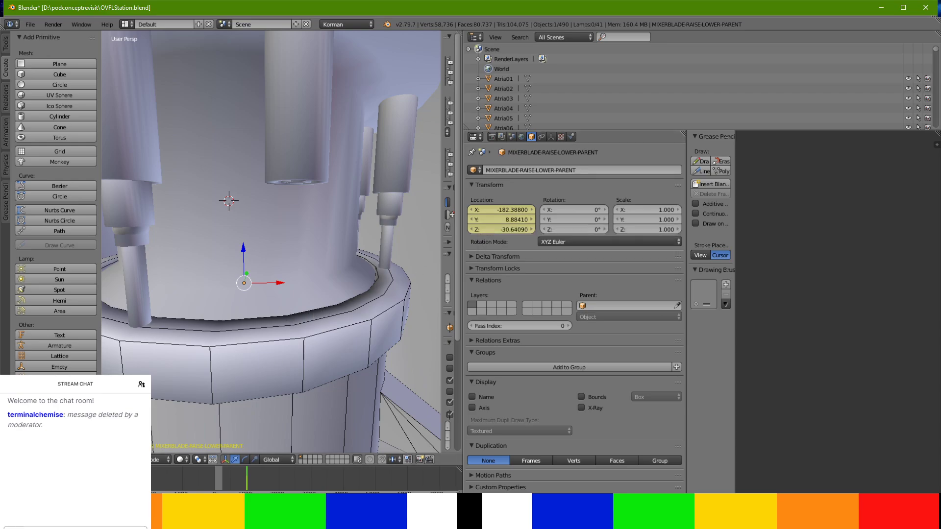
# Raise the Empty to a Z location of about -23.864 at frame 0 and keyframe its location
pyautogui.hotkey('shift', 'Left')
pyautogui.moveTo(244, 250); pyautogui.dragTo(242, 191)
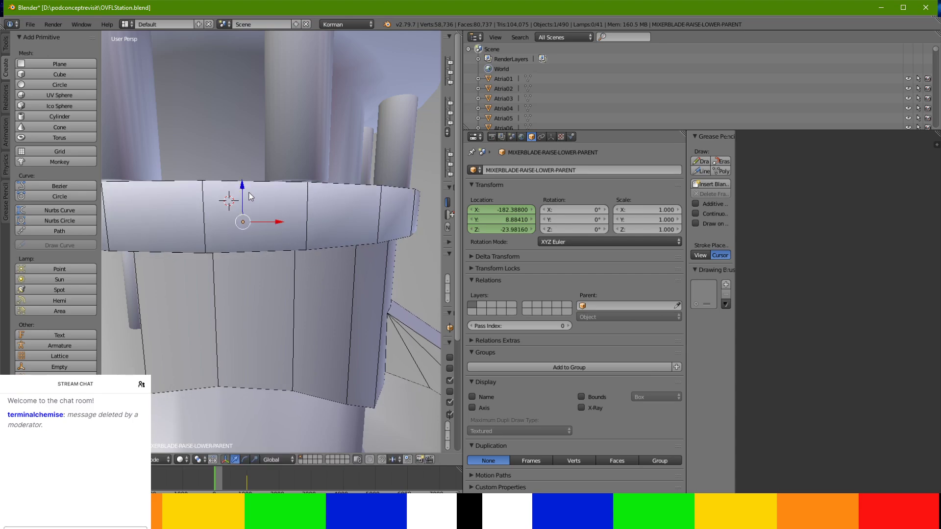
pyautogui.moveTo(260, 199); pyautogui.dragTo(258, 220, button='middle')
pyautogui.scroll(3, 259, 218)
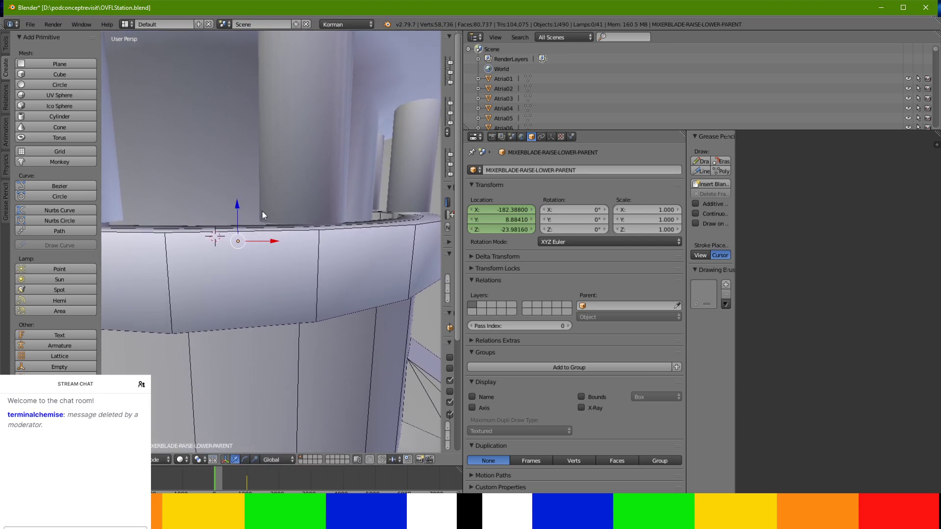
pyautogui.moveTo(235, 199); pyautogui.dragTo(239, 199)
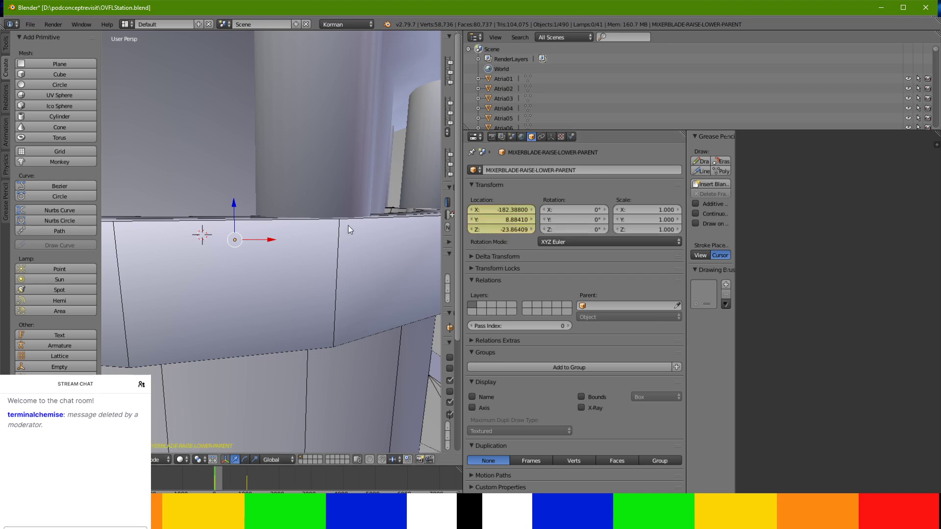
# Preview the ring's lowered position at frame 1000 and check the Empty's Animation modifier range
pyautogui.moveTo(216, 474); pyautogui.dragTo(247, 473)
pyautogui.click(571, 136)
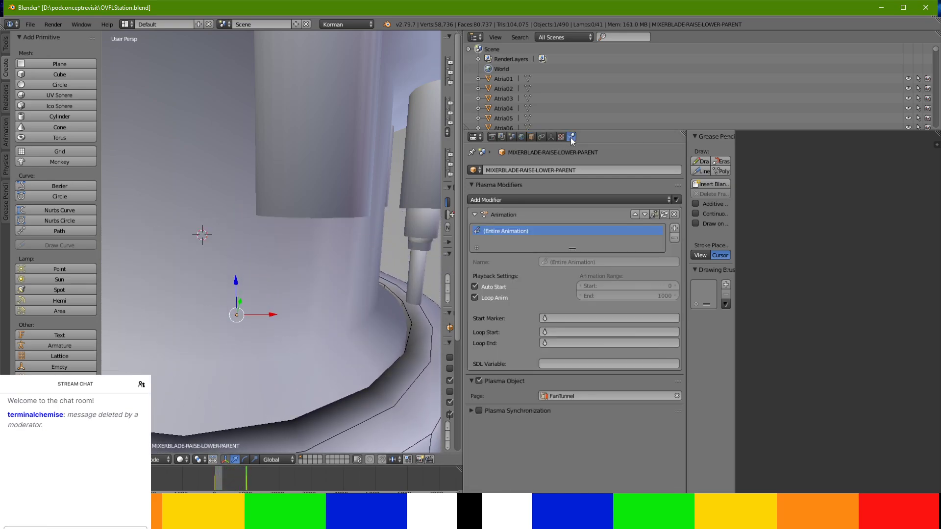
pyautogui.moveTo(351, 283)
pyautogui.mouseDown(button='middle')
pyautogui.moveTo(358, 272)
pyautogui.moveTo(349, 259)
pyautogui.moveTo(344, 269)
pyautogui.mouseUp(button='middle')
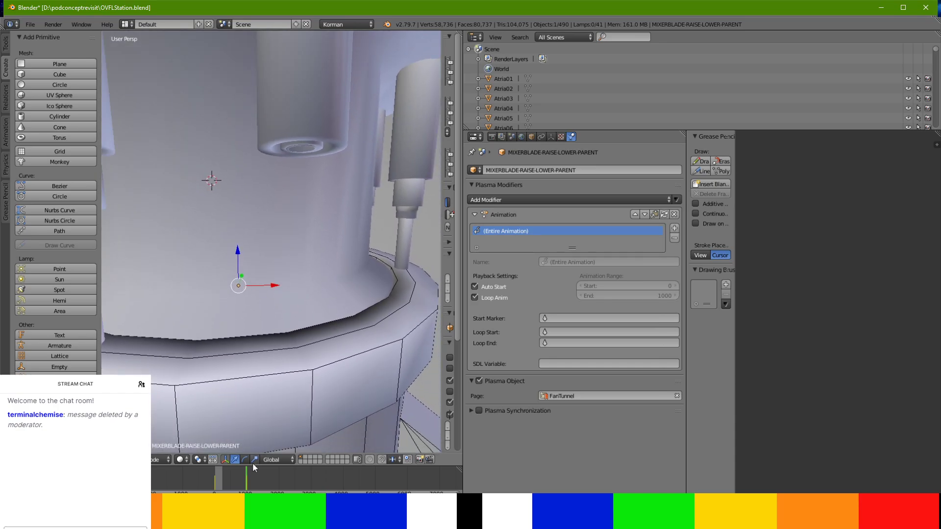
pyautogui.click(245, 478)
pyautogui.press('Up')
# Keyframe the retracted location of bottlepresstube-inner.004 at frame 0
pyautogui.rightClick(310, 150)
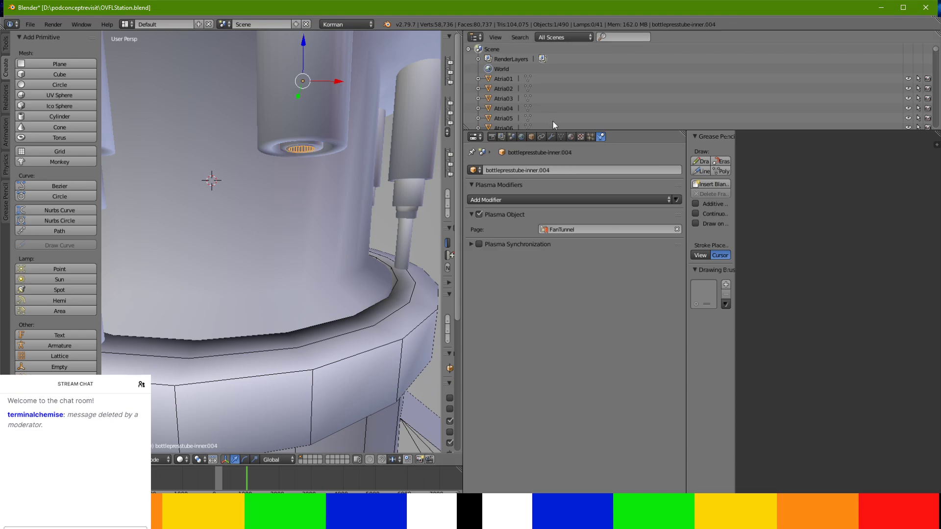
pyautogui.click(531, 136)
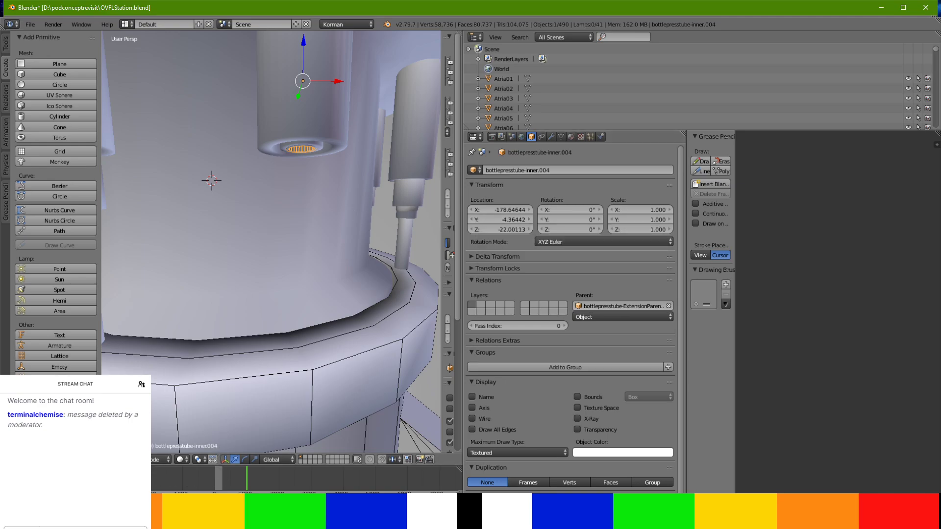
pyautogui.click(214, 492)
pyautogui.moveTo(292, 264); pyautogui.dragTo(287, 270, button='middle')
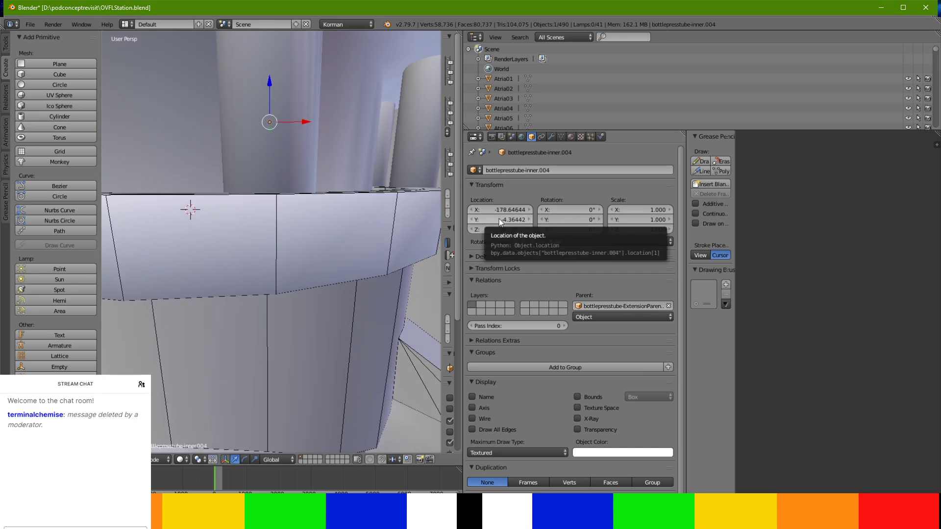
pyautogui.press('i')
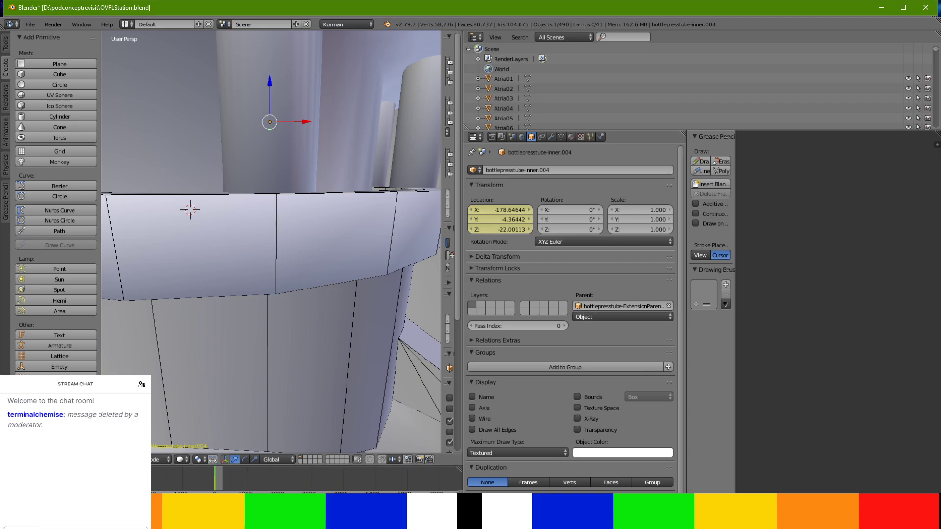
# At frame 1000, lower bottlepresstube-inner.004 to the ring at a Z location of about -28.837 and keyframe its location
pyautogui.press('Return')
pyautogui.moveTo(272, 282); pyautogui.dragTo(279, 252, button='middle')
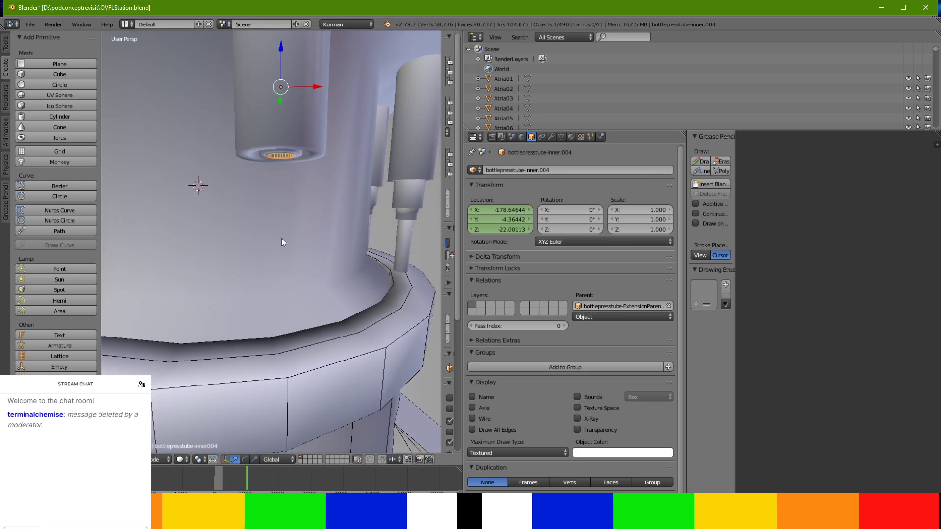
pyautogui.moveTo(282, 55); pyautogui.dragTo(295, 260)
pyautogui.moveTo(302, 273); pyautogui.dragTo(304, 262, button='middle')
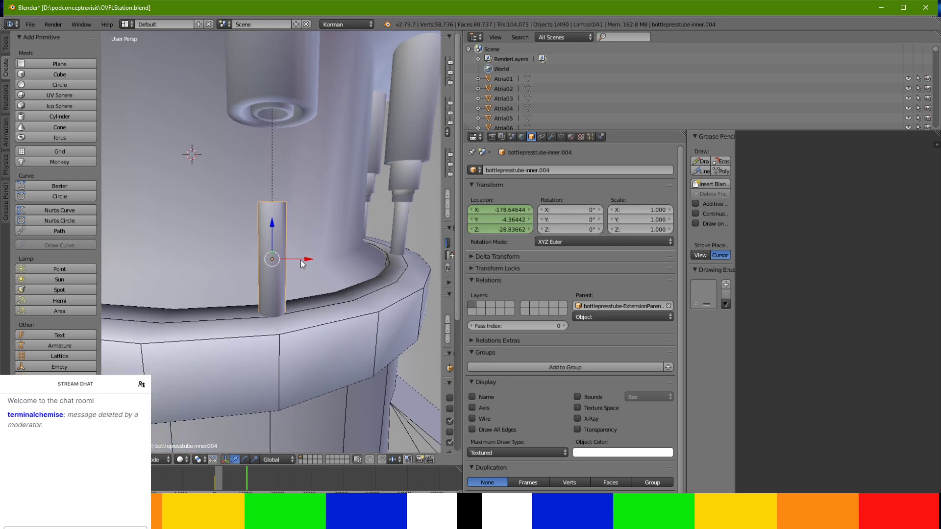
pyautogui.press('i')
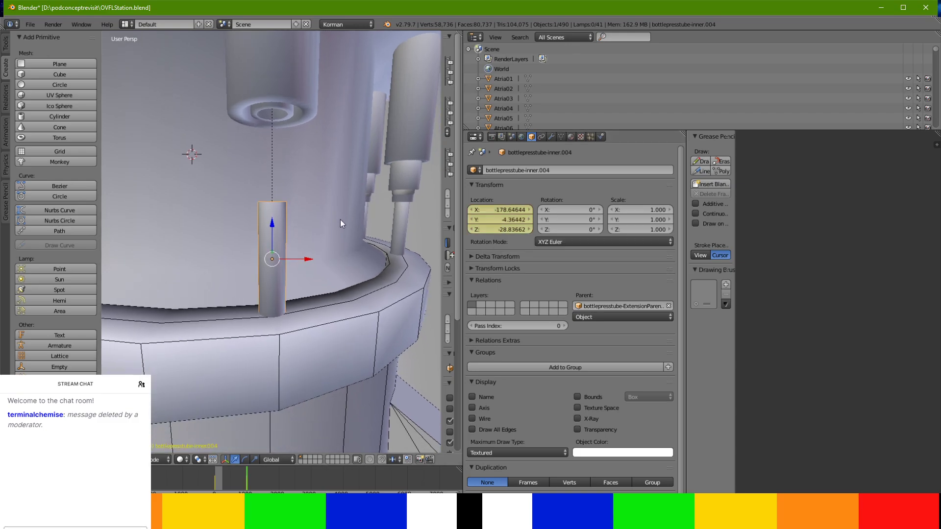
# Keyframe the location of bottlepresstube-ExtensionParent.004 at frame 0, and go to the keyframe at frame 1000
pyautogui.moveTo(247, 467); pyautogui.dragTo(261, 481)
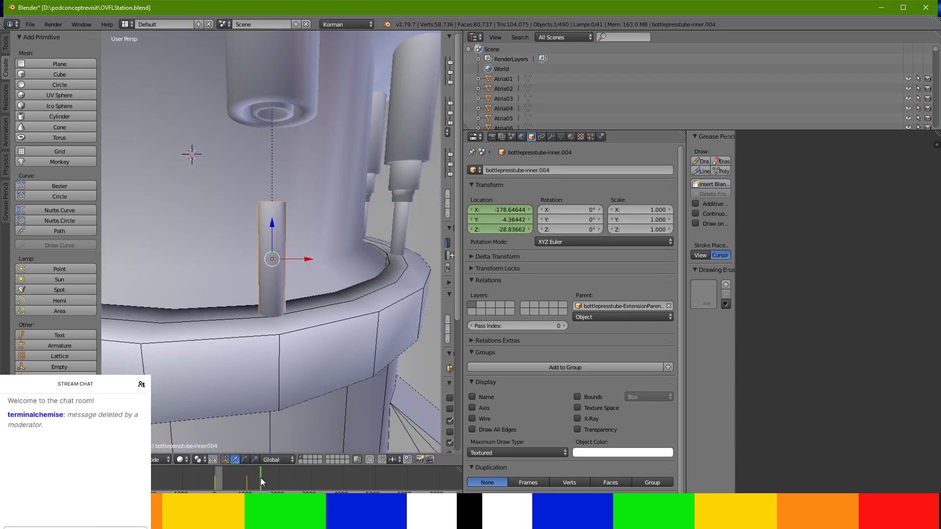
pyautogui.rightClick(288, 119)
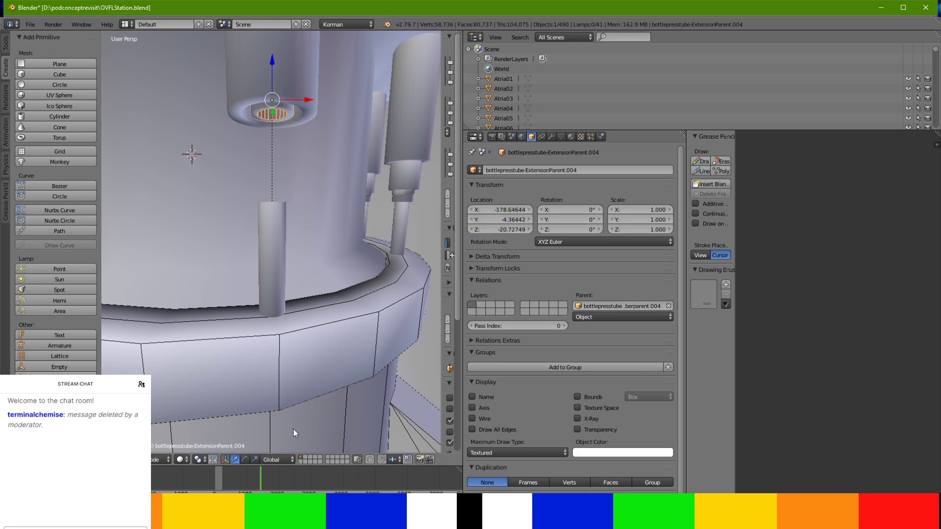
pyautogui.moveTo(259, 473); pyautogui.dragTo(205, 488)
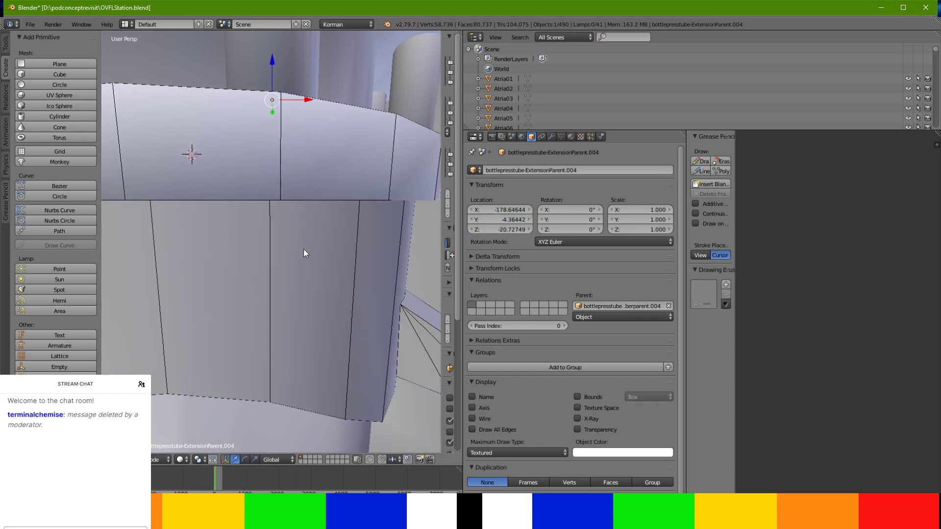
pyautogui.press('i')
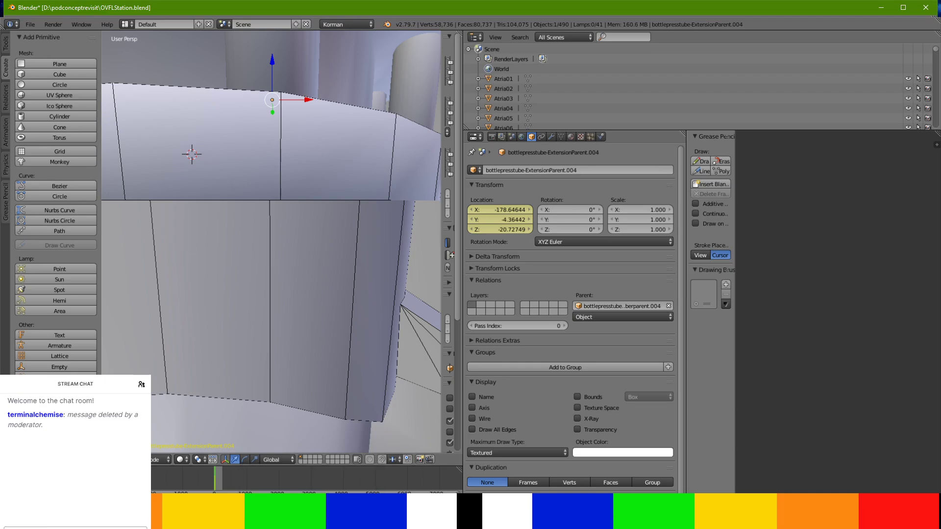
pyautogui.press('Return')
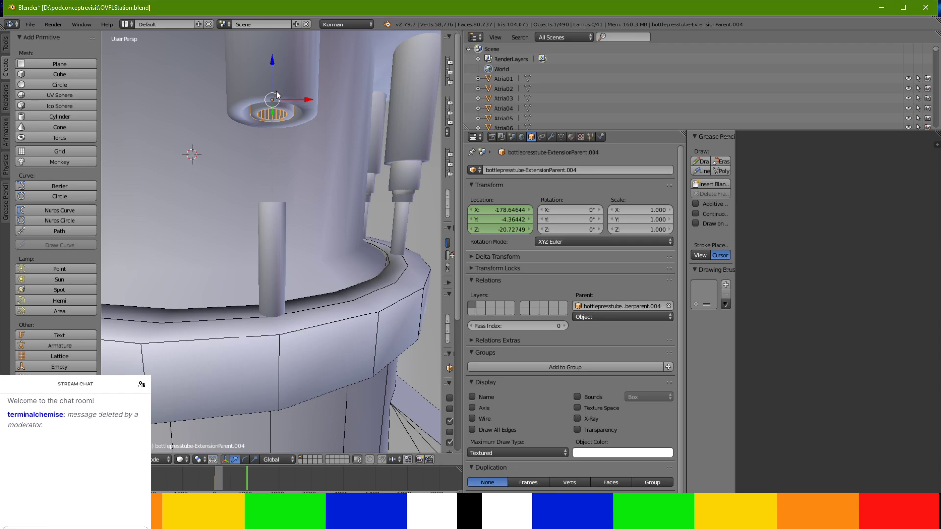
# Lower bottlepresstube-ExtensionParent.004 at frame 1000 to a Z location of about -23.613
pyautogui.moveTo(274, 68); pyautogui.dragTo(272, 152)
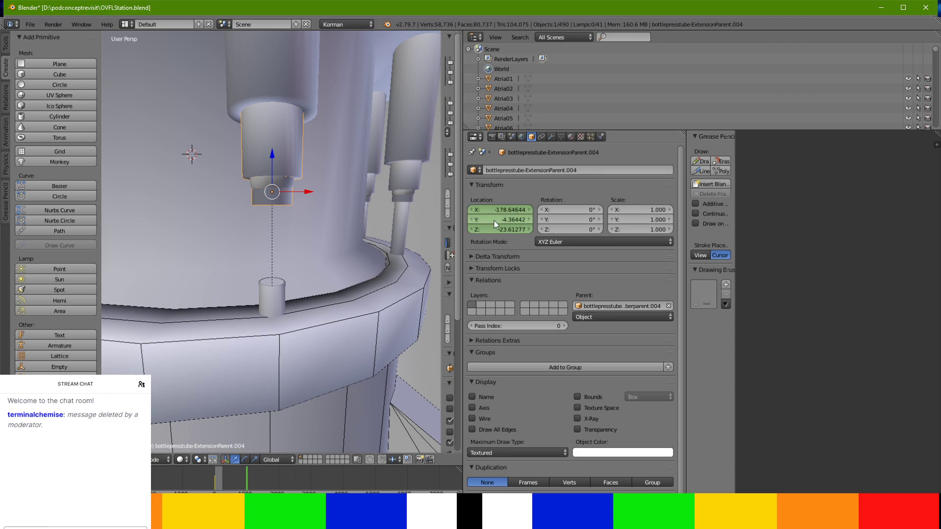
pyautogui.moveTo(307, 149)
pyautogui.mouseDown(button='middle')
pyautogui.moveTo(309, 135)
pyautogui.moveTo(310, 180)
pyautogui.moveTo(310, 157)
pyautogui.moveTo(300, 153)
pyautogui.mouseUp(button='middle')
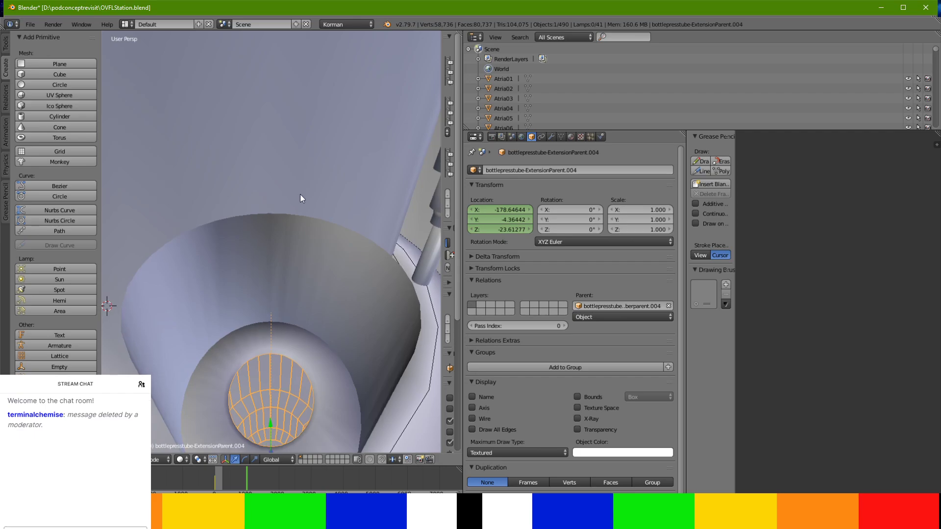
pyautogui.rightClick(290, 254)
pyautogui.moveTo(290, 254)
pyautogui.mouseDown(button='middle')
pyautogui.moveTo(287, 214)
pyautogui.moveTo(288, 251)
pyautogui.mouseUp(button='middle')
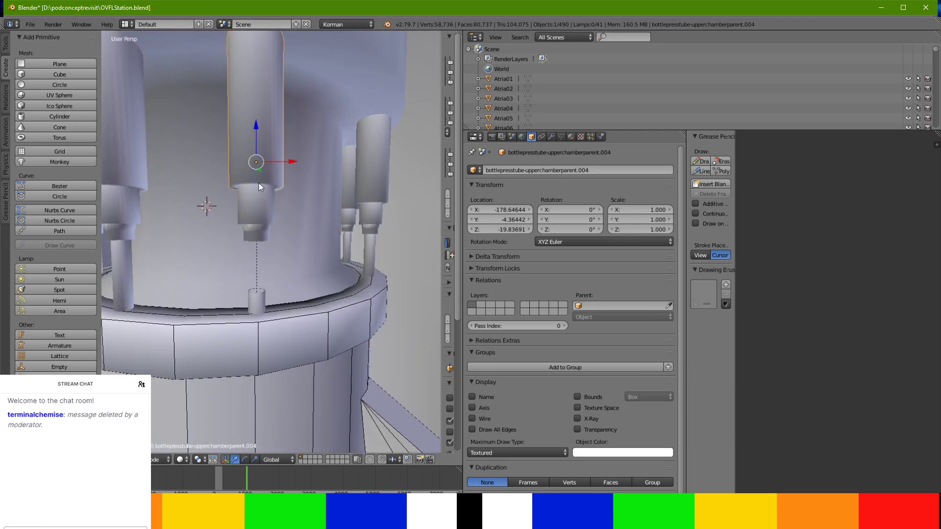
pyautogui.scroll(4, 265, 172)
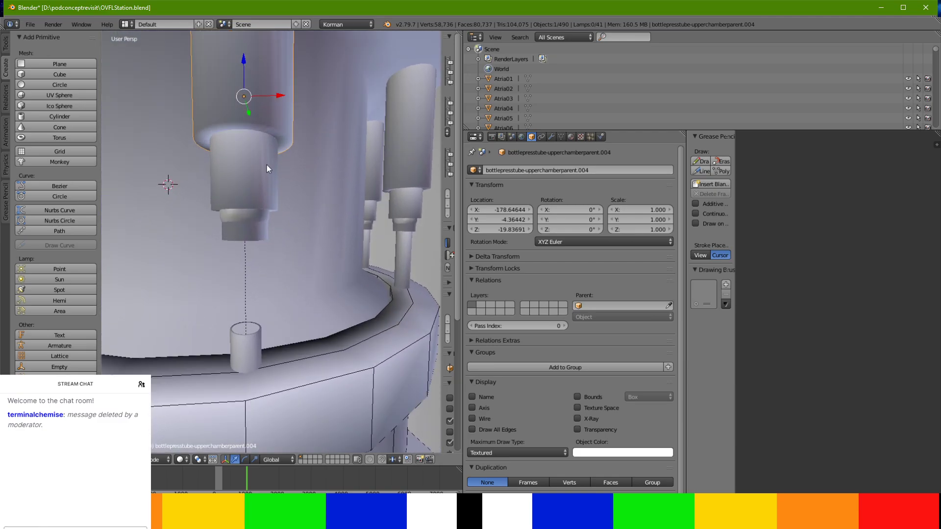
pyautogui.moveTo(244, 58); pyautogui.dragTo(242, 60)
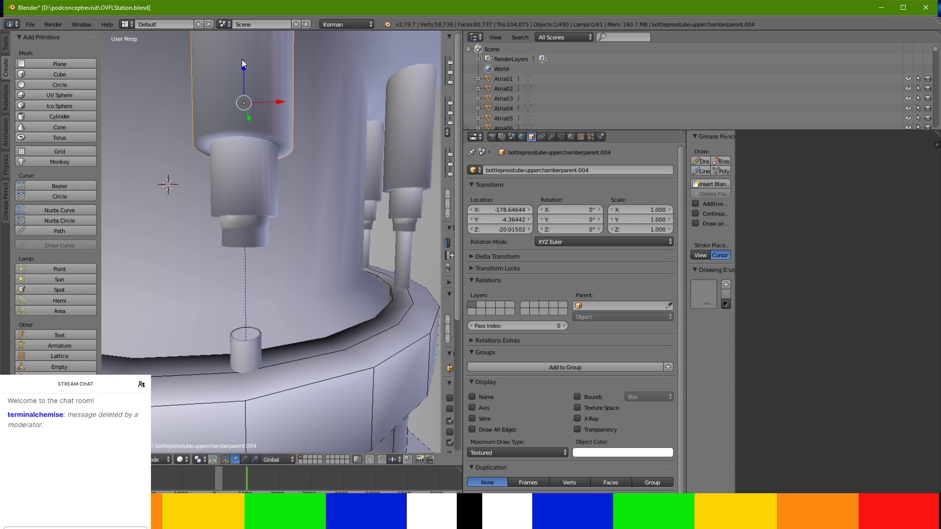
pyautogui.hotkey('ctrl', 'z')
pyautogui.rightClick(248, 132)
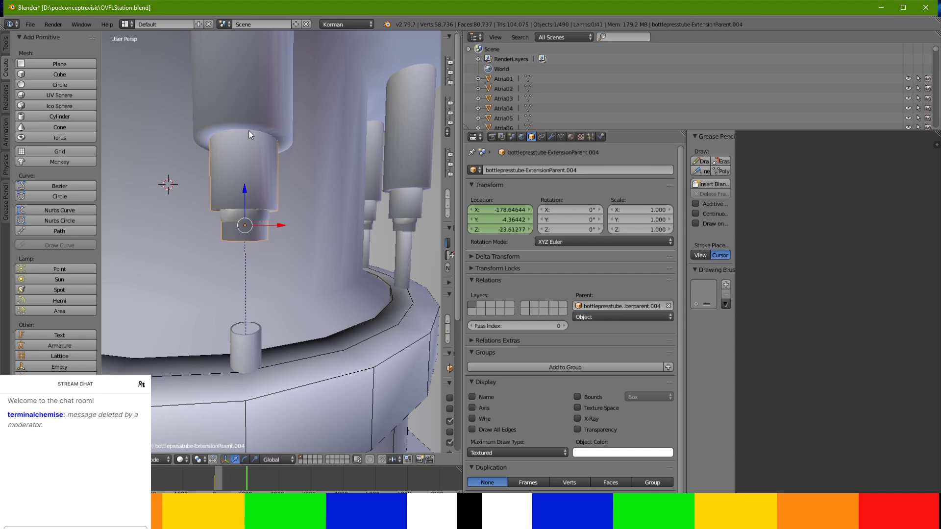
pyautogui.moveTo(249, 183)
pyautogui.mouseDown()
pyautogui.moveTo(246, 202)
pyautogui.moveTo(249, 188)
pyautogui.mouseUp()
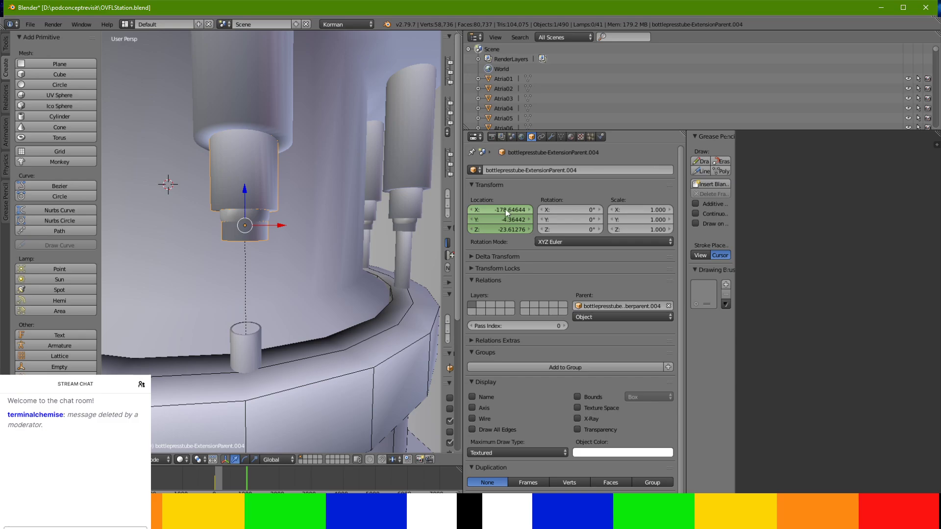
# Raise bottlepresstube-inner.004 at frame 1000 to a Z location of about -25.952 and keyframe its location
pyautogui.rightClick(258, 344)
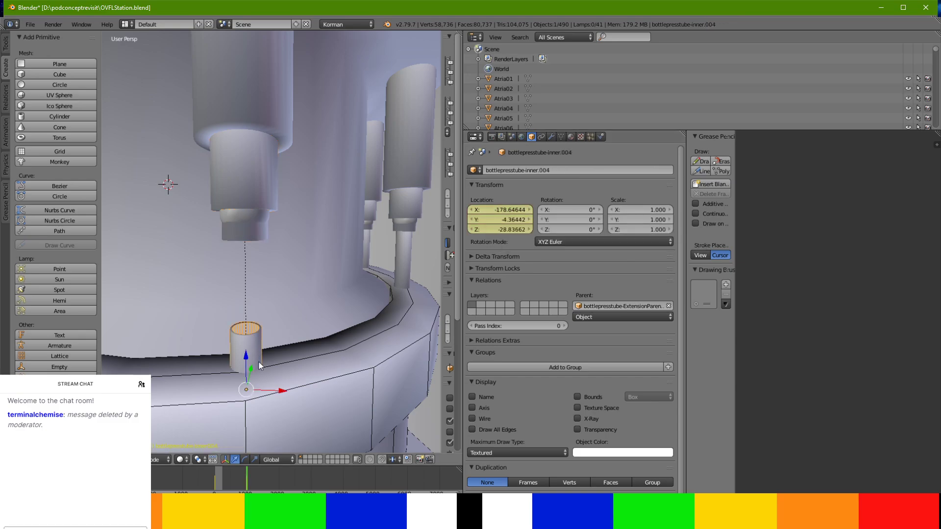
pyautogui.press('g')
pyautogui.moveTo(249, 345); pyautogui.dragTo(257, 266)
pyautogui.click(257, 267)
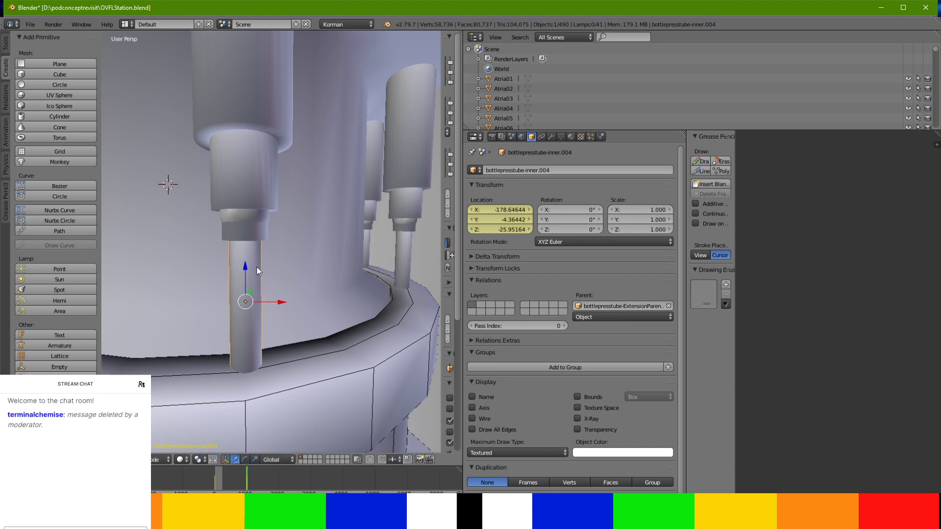
pyautogui.press('i')
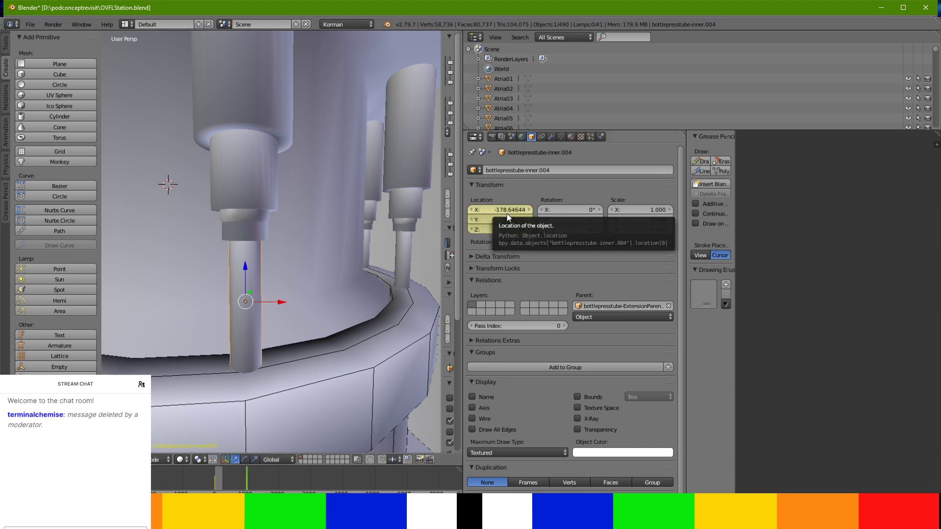
pyautogui.moveTo(245, 470)
pyautogui.mouseDown()
pyautogui.moveTo(226, 490)
pyautogui.moveTo(212, 476)
pyautogui.moveTo(252, 471)
pyautogui.moveTo(211, 470)
pyautogui.moveTo(259, 470)
pyautogui.moveTo(227, 477)
pyautogui.moveTo(212, 468)
pyautogui.moveTo(247, 469)
pyautogui.moveTo(191, 490)
pyautogui.moveTo(239, 488)
pyautogui.moveTo(206, 476)
pyautogui.moveTo(262, 480)
pyautogui.moveTo(248, 484)
pyautogui.mouseUp()
pyautogui.press('Down')
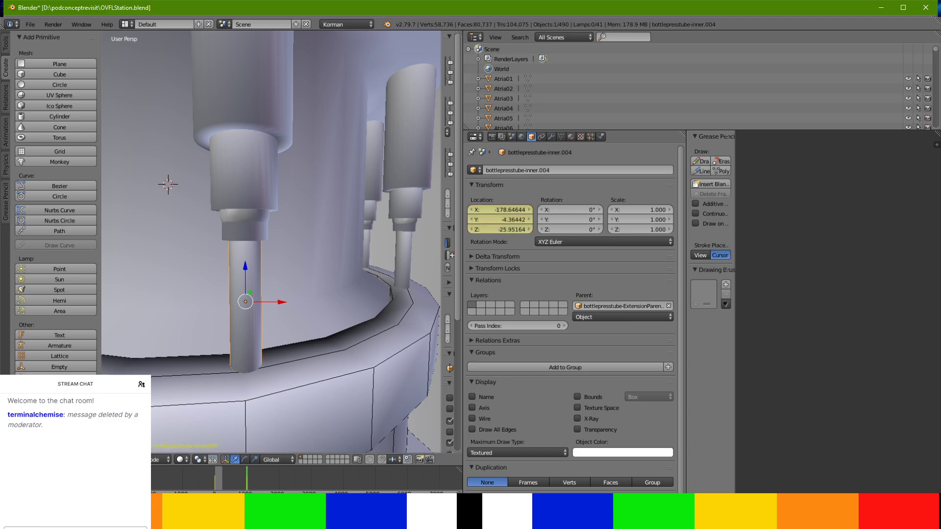
pyautogui.hotkey('alt', 'Tab')
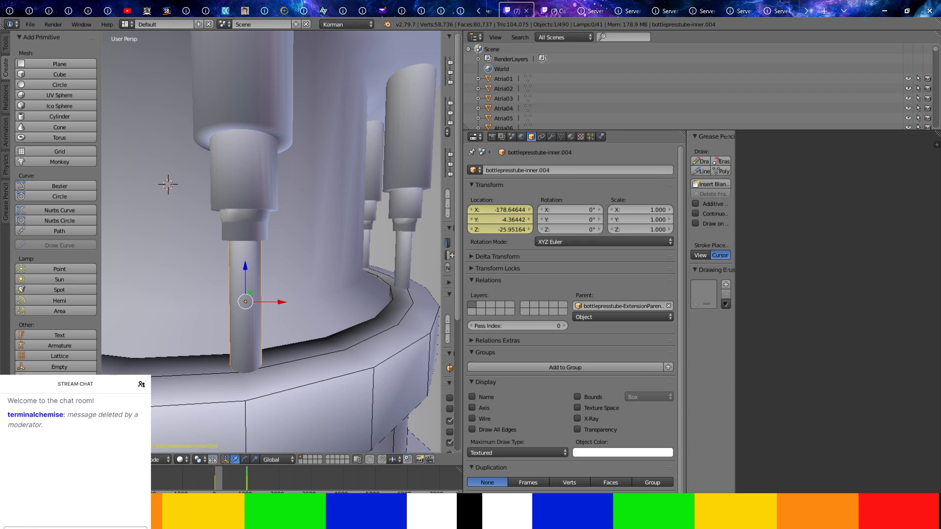
pyautogui.hotkey('alt', 'Tab')
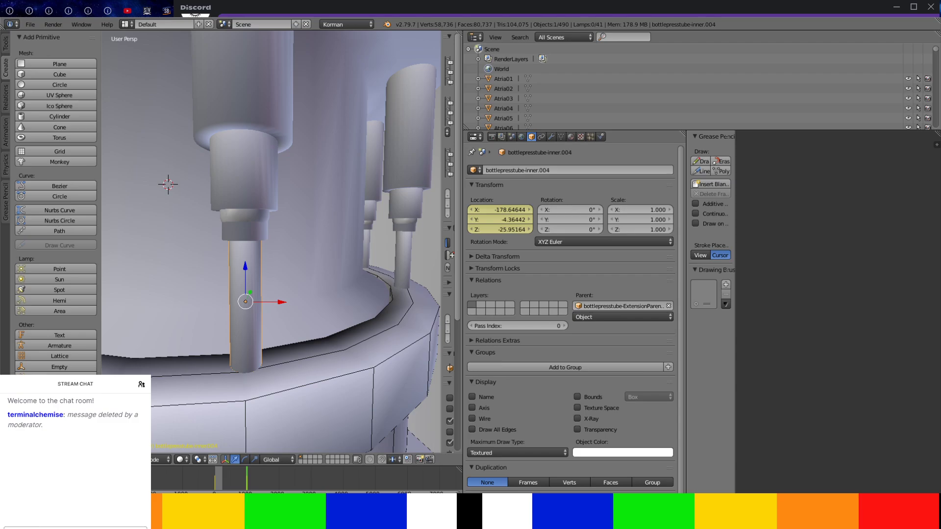
# Copy the Z location -23.5789 from bottlepresstube-ExtensionParent.005 to bottlepresstube-ExtensionParent.004 and keyframe its location at frame 1000
pyautogui.moveTo(319, 296); pyautogui.dragTo(342, 295, button='middle')
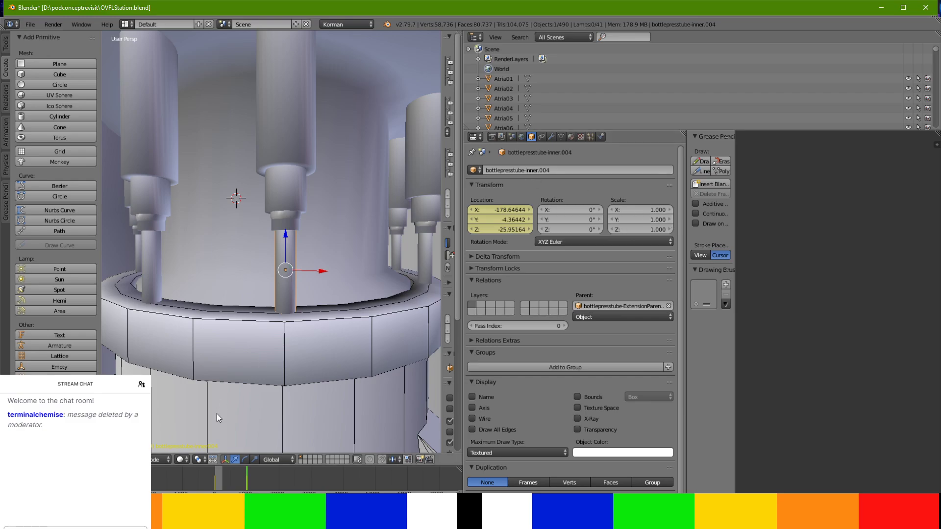
pyautogui.moveTo(242, 475)
pyautogui.mouseDown()
pyautogui.moveTo(218, 482)
pyautogui.moveTo(251, 491)
pyautogui.moveTo(205, 477)
pyautogui.moveTo(248, 487)
pyautogui.mouseUp()
pyautogui.rightClick(163, 209)
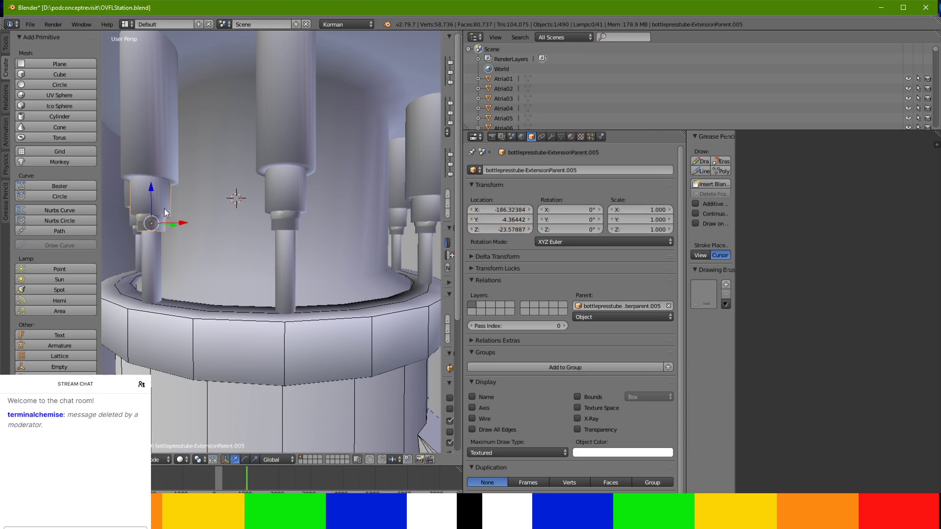
pyautogui.click(485, 232)
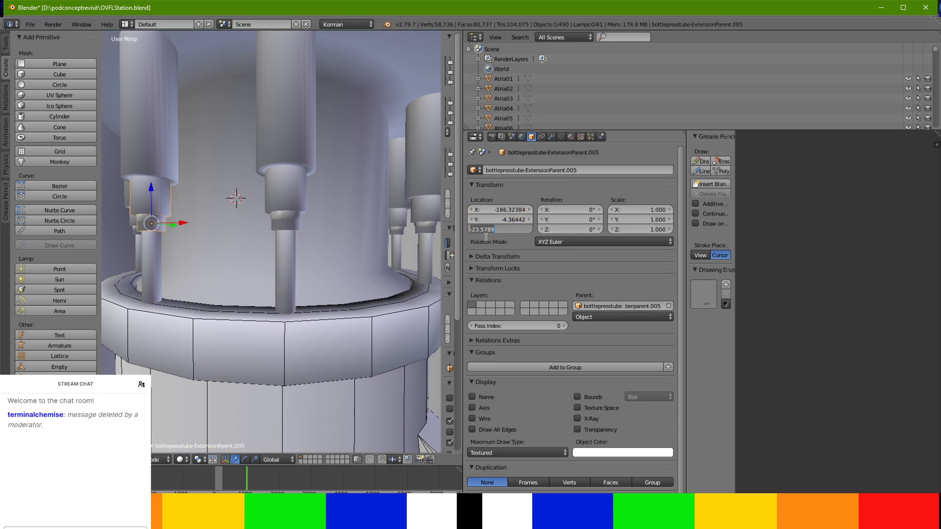
pyautogui.press('Return')
pyautogui.rightClick(280, 201)
pyautogui.click(494, 230)
pyautogui.write('-23.5789')
pyautogui.press('Return')
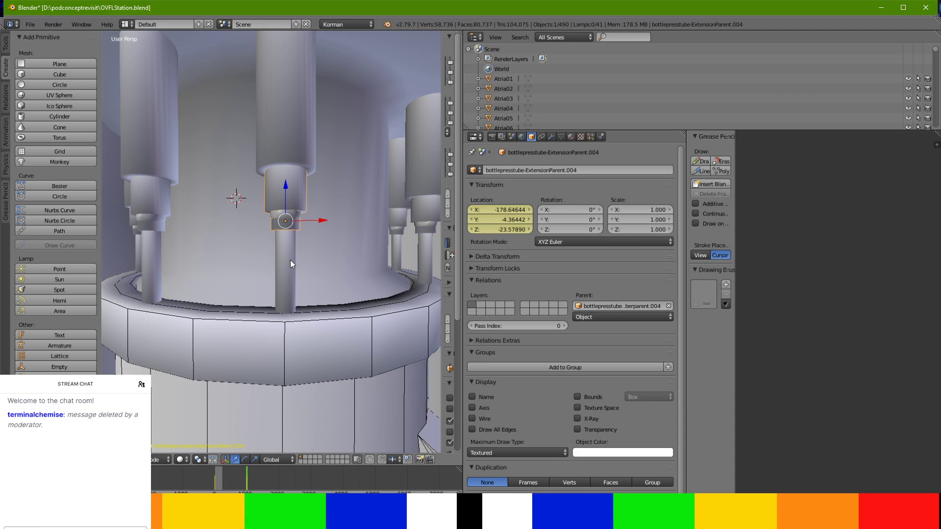
# Add Plasma Animation modifiers to bottlepresstube-ExtensionParent.004 and bottlepresstube-inner.004, and save over OVFLStation.blend
pyautogui.hotkey('ctrl', 's')
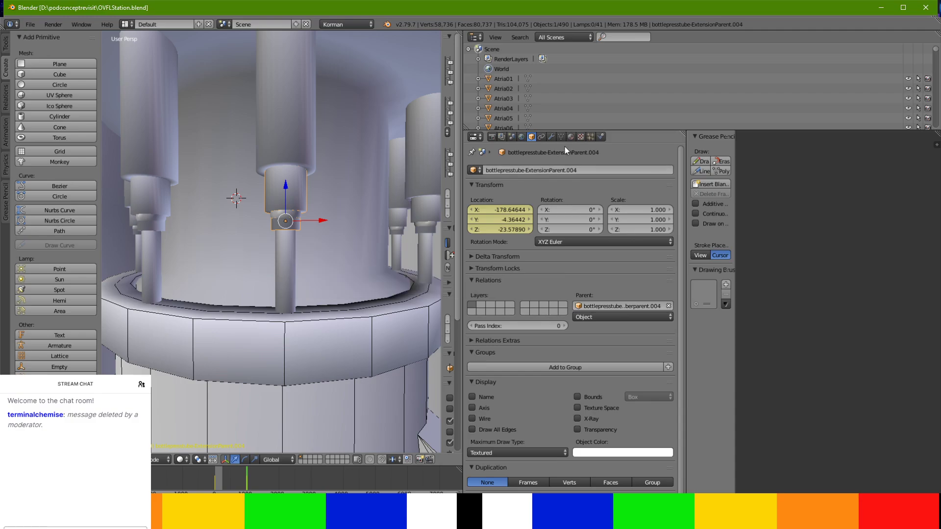
pyautogui.click(600, 137)
pyautogui.click(543, 197)
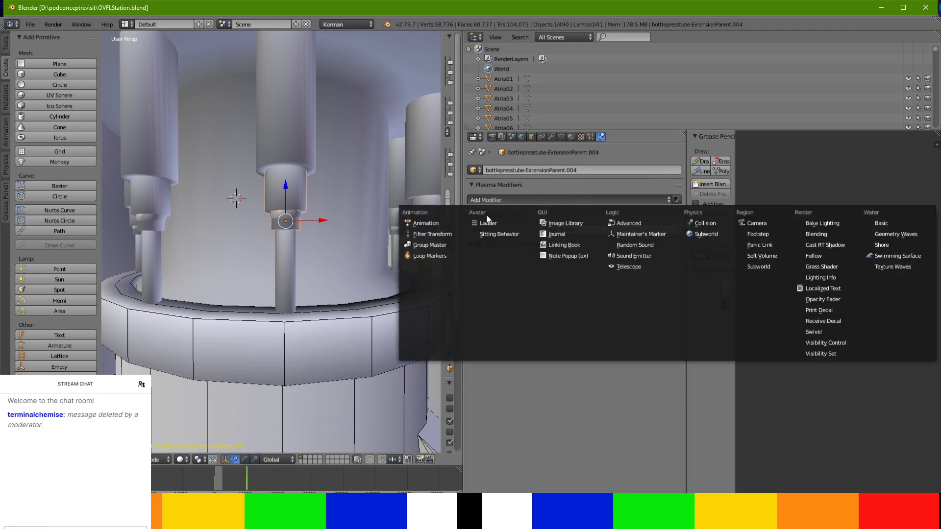
pyautogui.click(424, 223)
pyautogui.rightClick(290, 256)
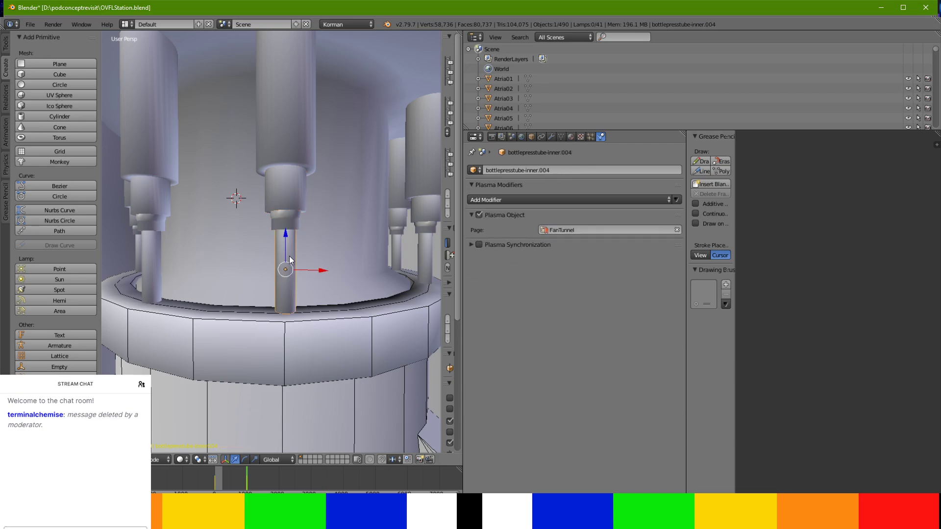
pyautogui.click(525, 200)
pyautogui.click(455, 223)
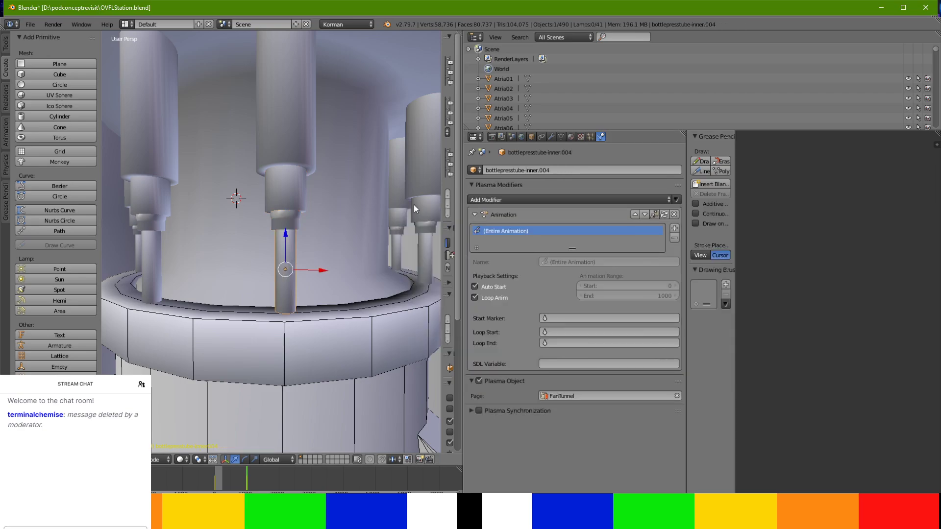
pyautogui.hotkey('ctrl', 's')
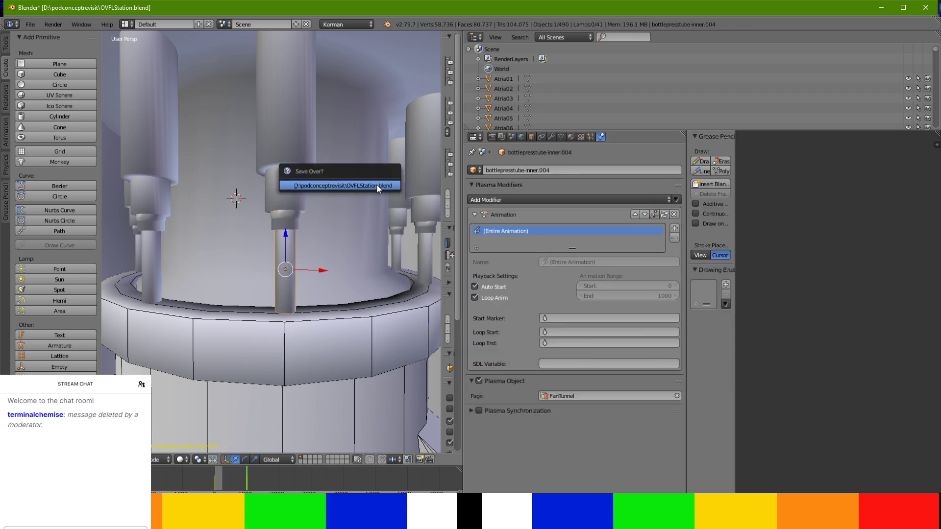
pyautogui.click(378, 191)
# Run the Plasma age test and examine the press tubes and ring in motion in Uru
pyautogui.click(521, 137)
pyautogui.click(628, 412)
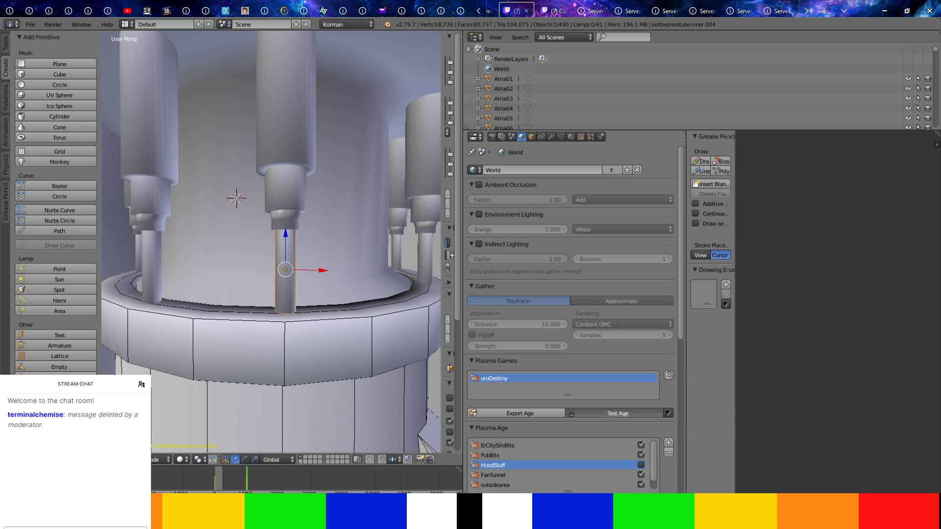
pyautogui.hotkey('alt', 'Tab')
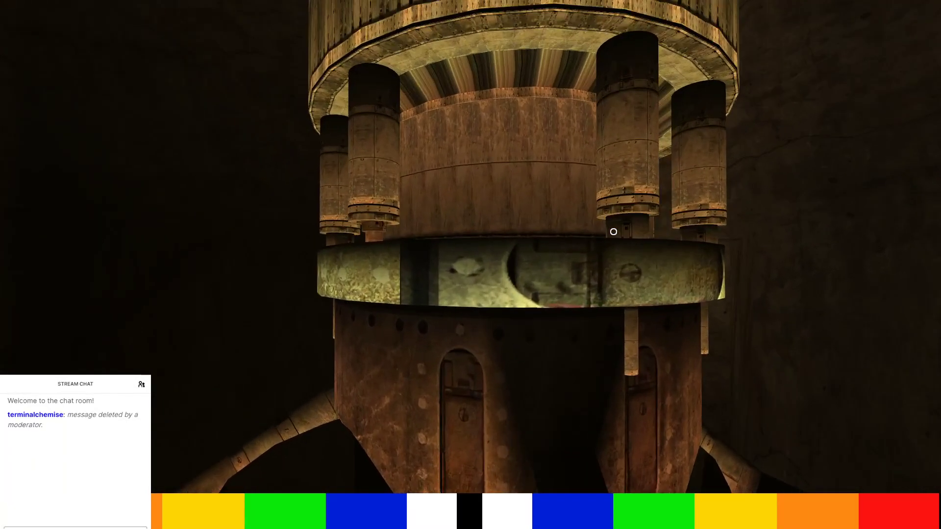
pyautogui.click(614, 232)
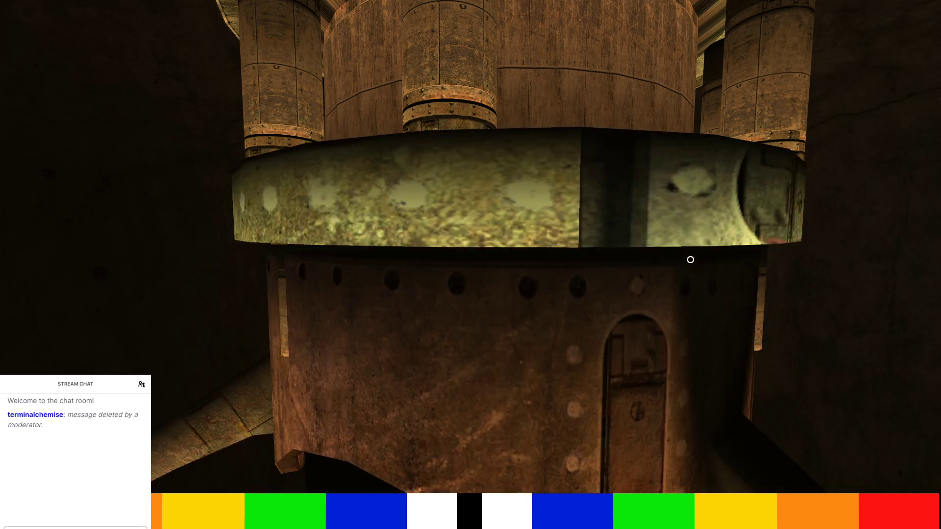
# Quit Uru and return to the Blender scene
pyautogui.press('Escape')
pyautogui.click(558, 206)
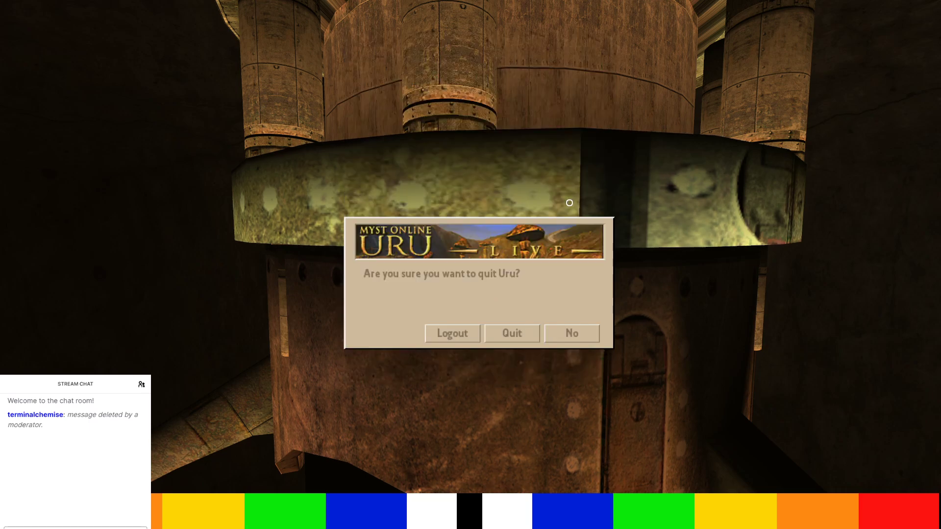
pyautogui.click(513, 332)
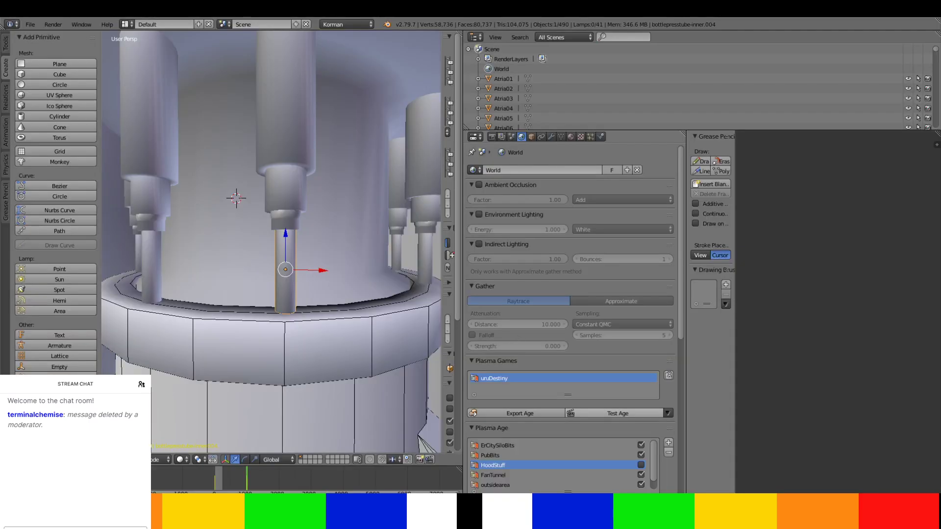